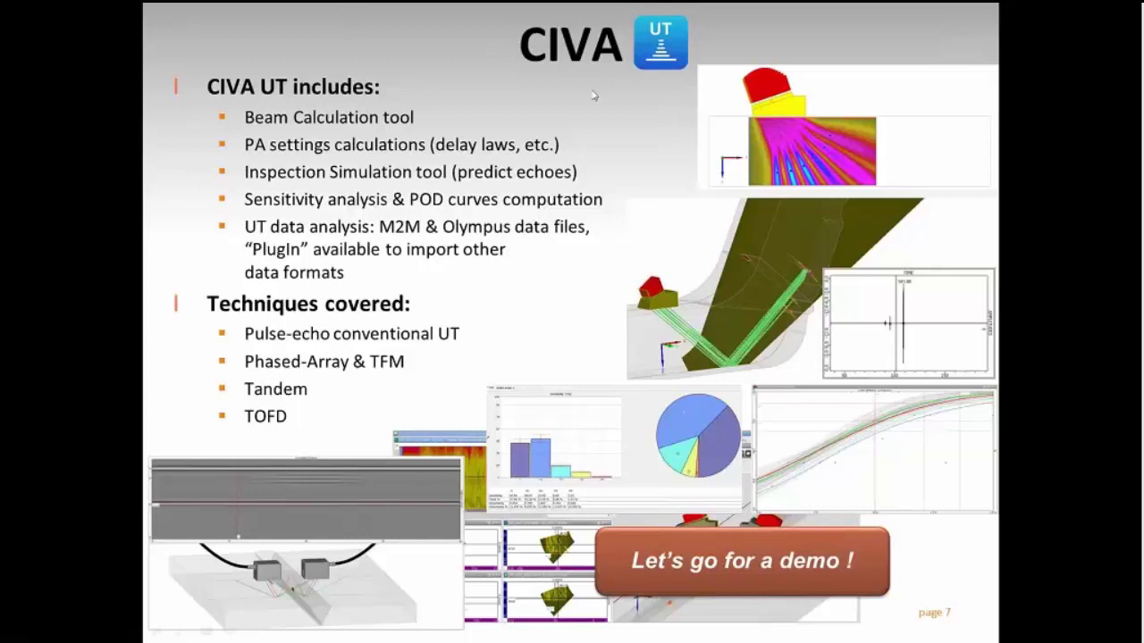
Switch to CIVA and create an ultrasonic beam computation with the default configuration: planar specimen, Mono probe and no wedge.
key("alt+Tab")
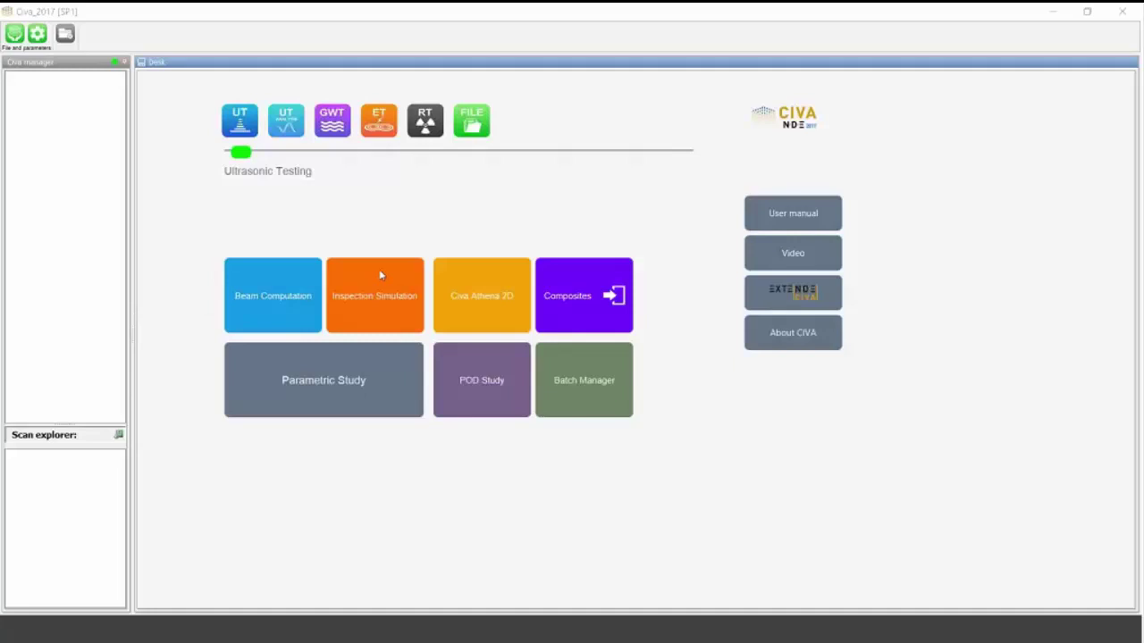
left_click(408, 302)
left_click(470, 381)
left_click(533, 402)
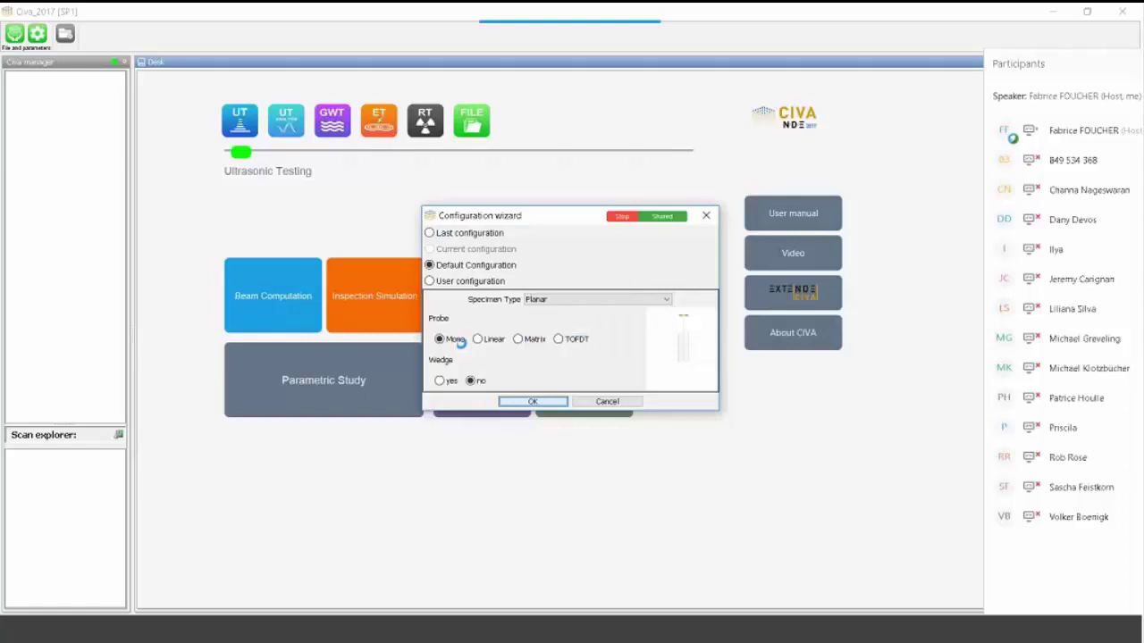
key("Return")
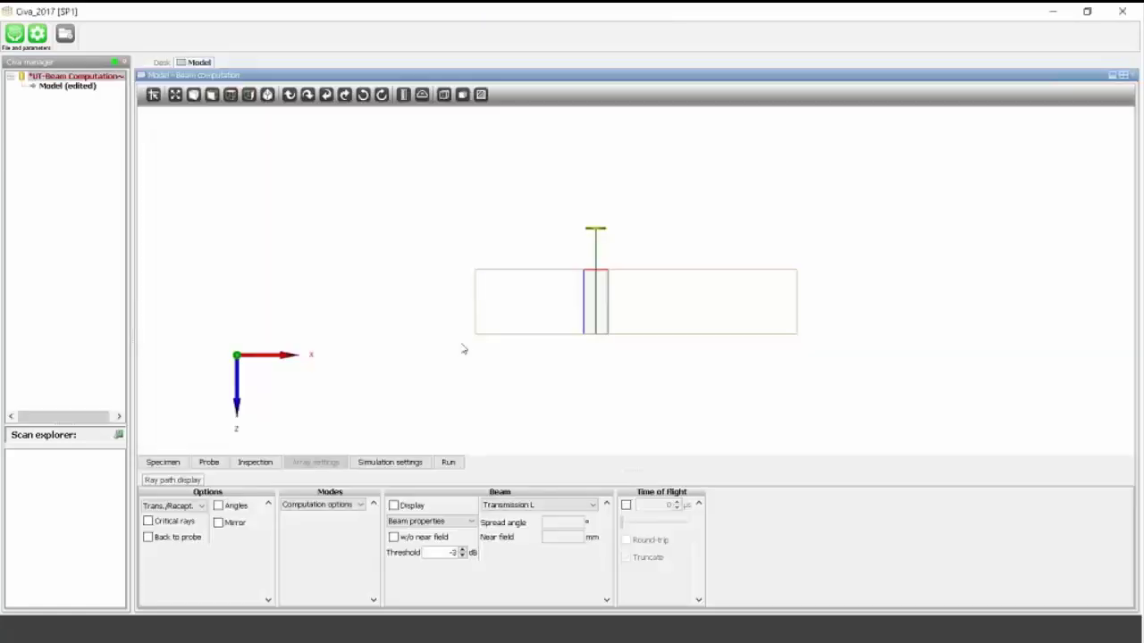
Open the specimen settings of the beam computation model.
left_click_drag(403, 294, 440, 315)
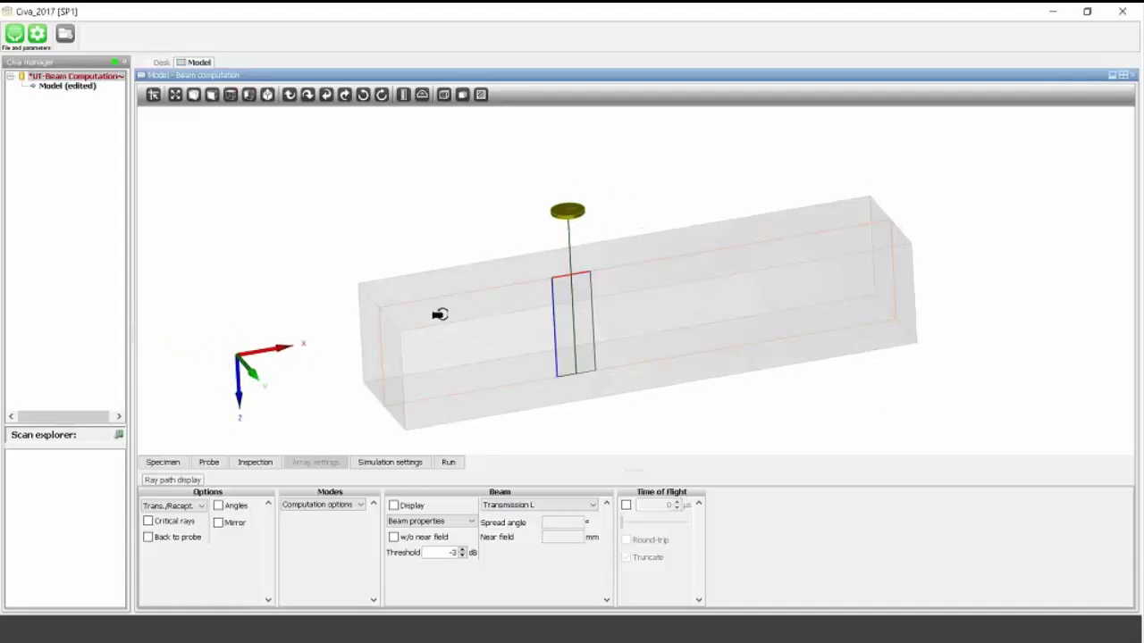
left_click_drag(574, 210, 580, 211)
left_click(501, 335)
left_click(706, 350)
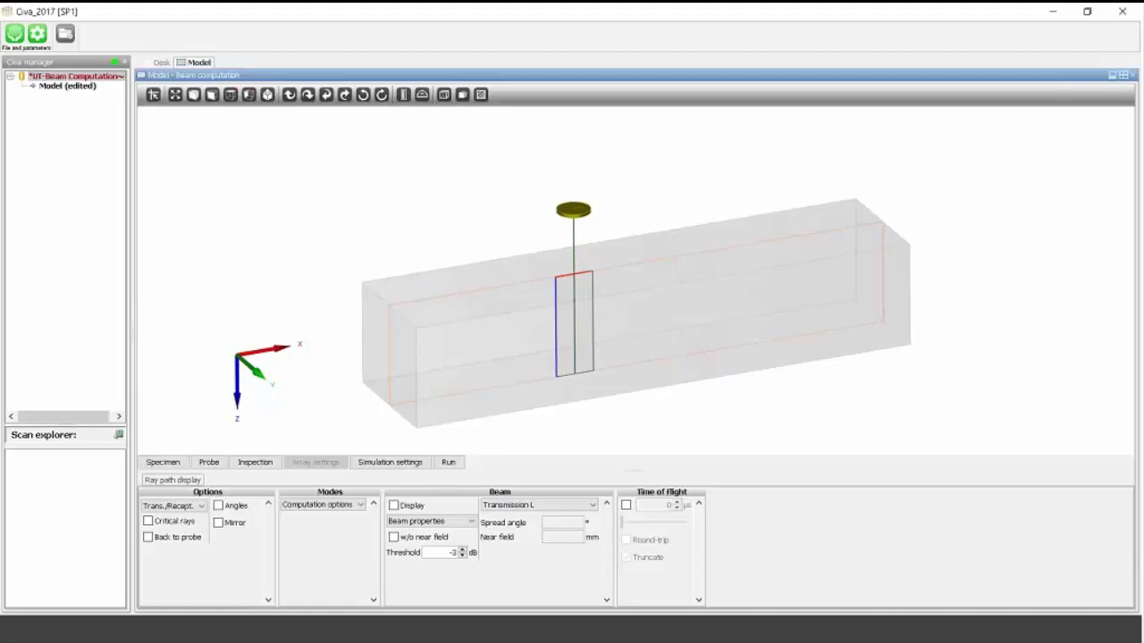
left_click(163, 463)
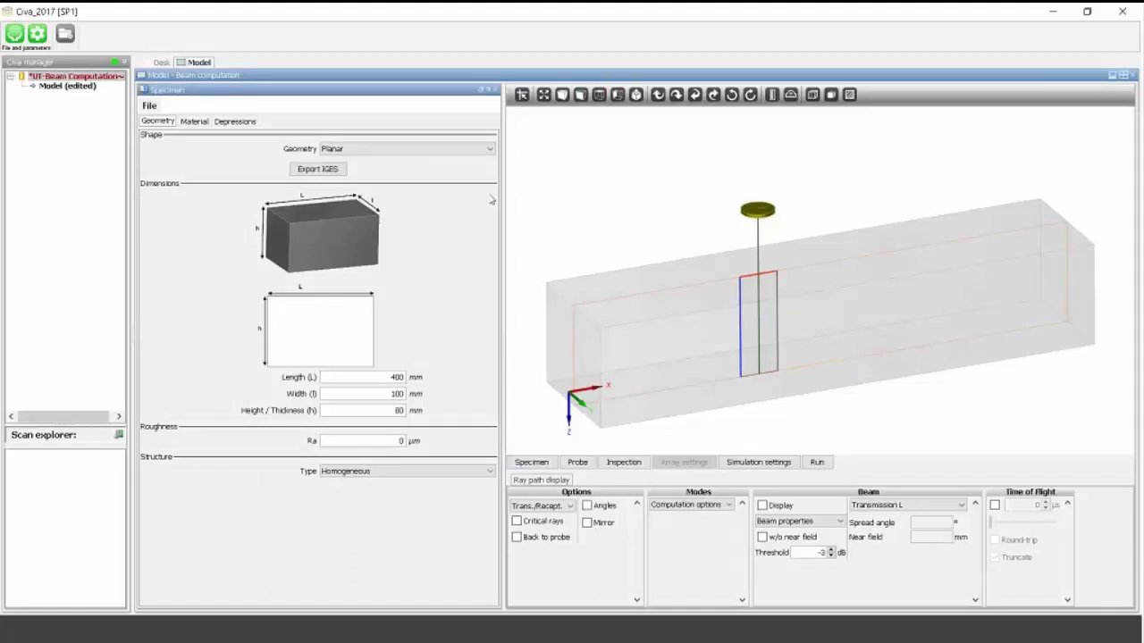
Change the specimen's geometry to Cylinder.
left_click(490, 150)
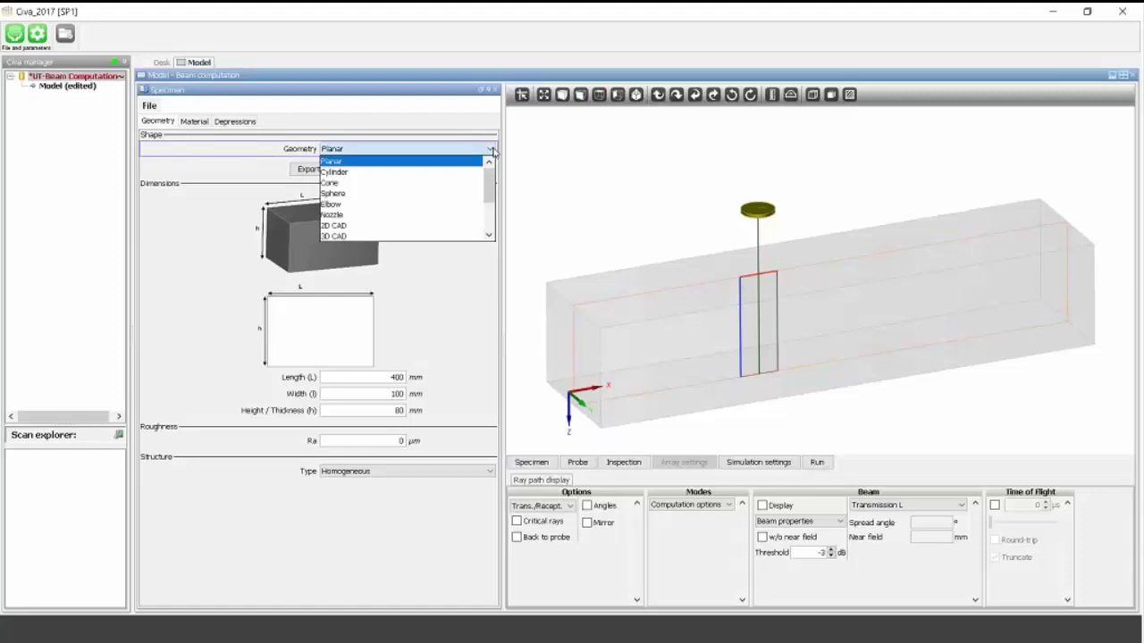
left_click(491, 150)
left_click(490, 149)
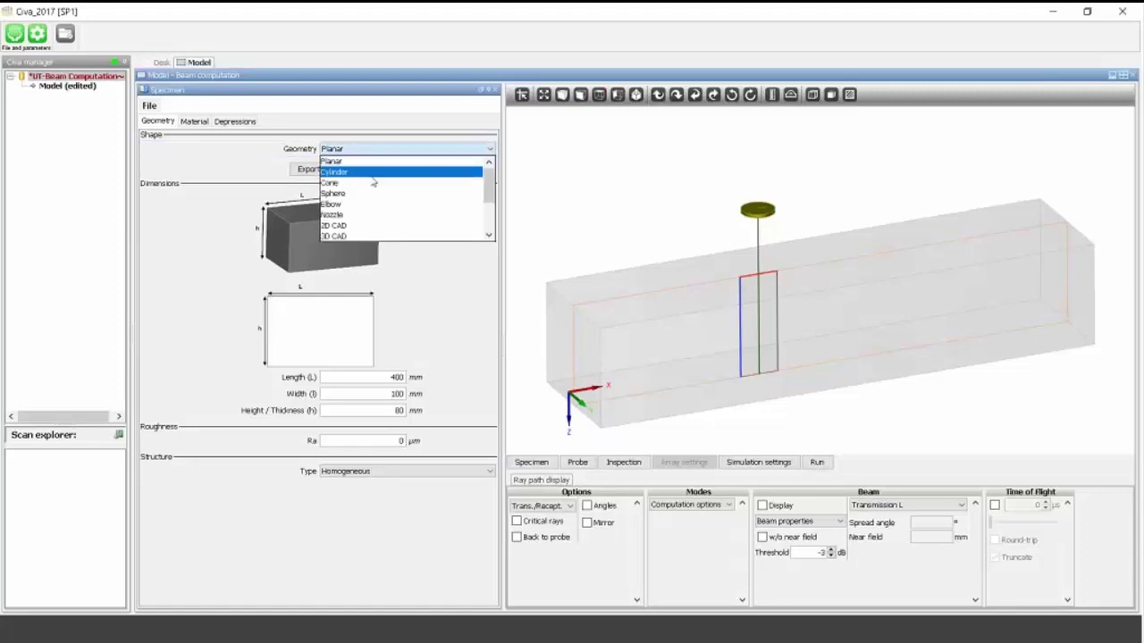
left_click(373, 176)
Change the specimen's geometry to Weld and show the butt weld in side view.
left_click(491, 149)
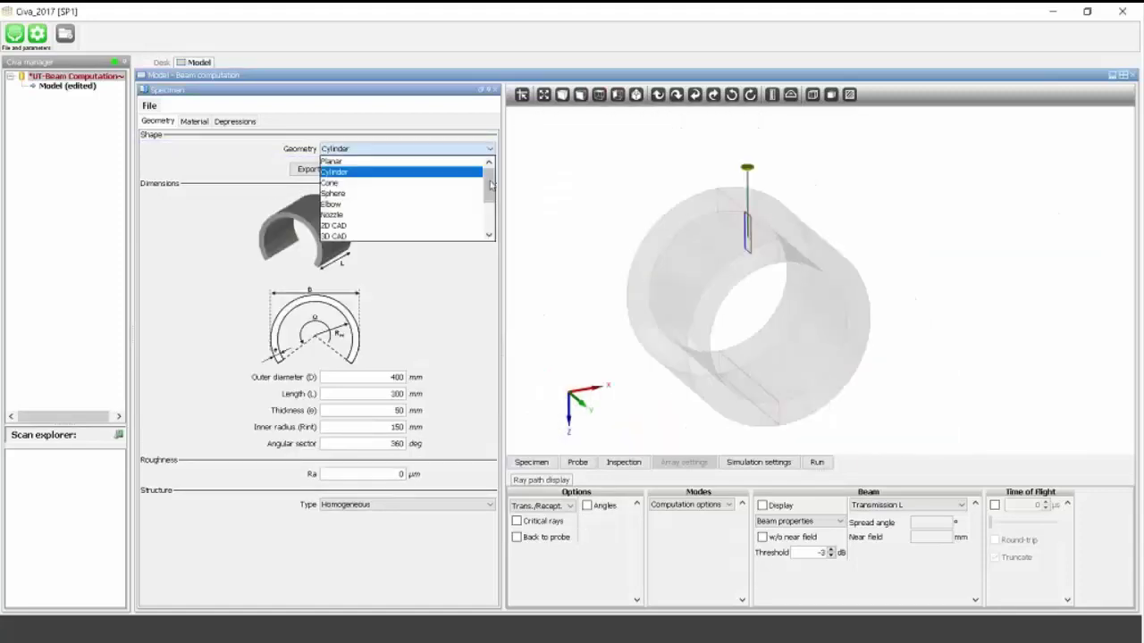
scroll(491, 185, "down", 3)
left_click(406, 233)
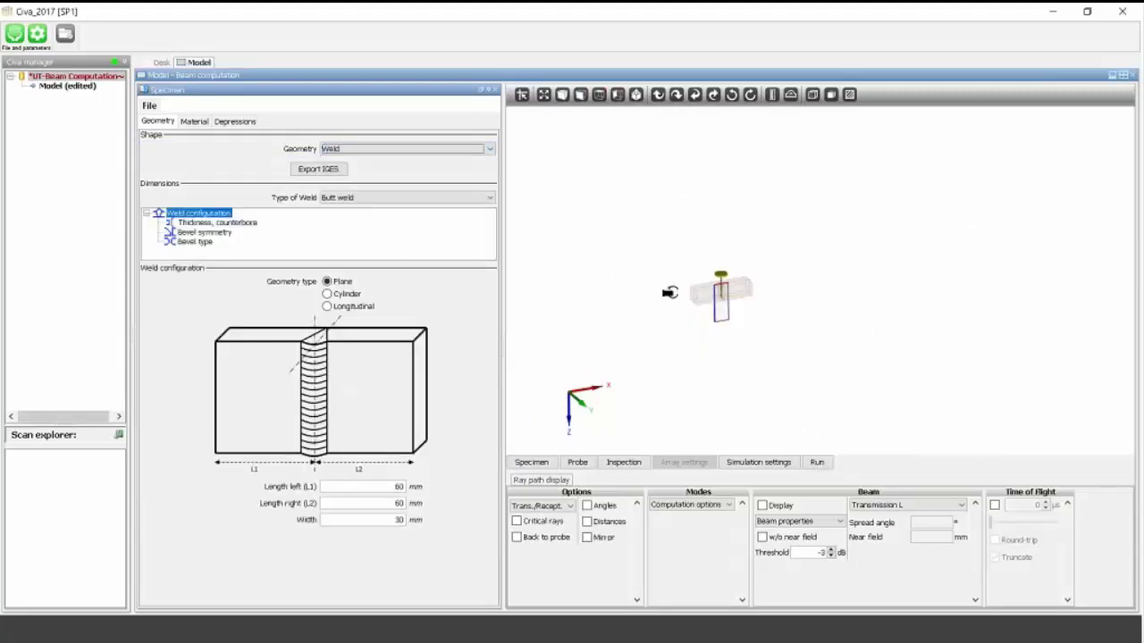
left_click(580, 95)
scroll(793, 239, "up", 3)
scroll(796, 240, "up", 2)
Set the weld's bevel type to V, then step through the other bevel types to X - VU.
left_click(195, 241)
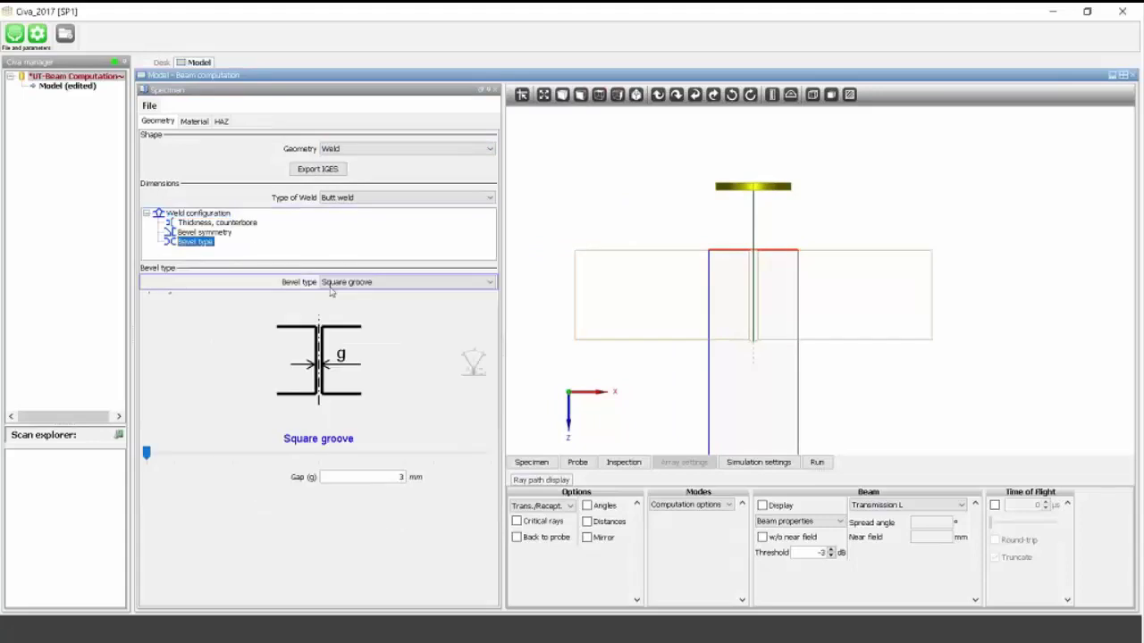
left_click(376, 282)
left_click(370, 307)
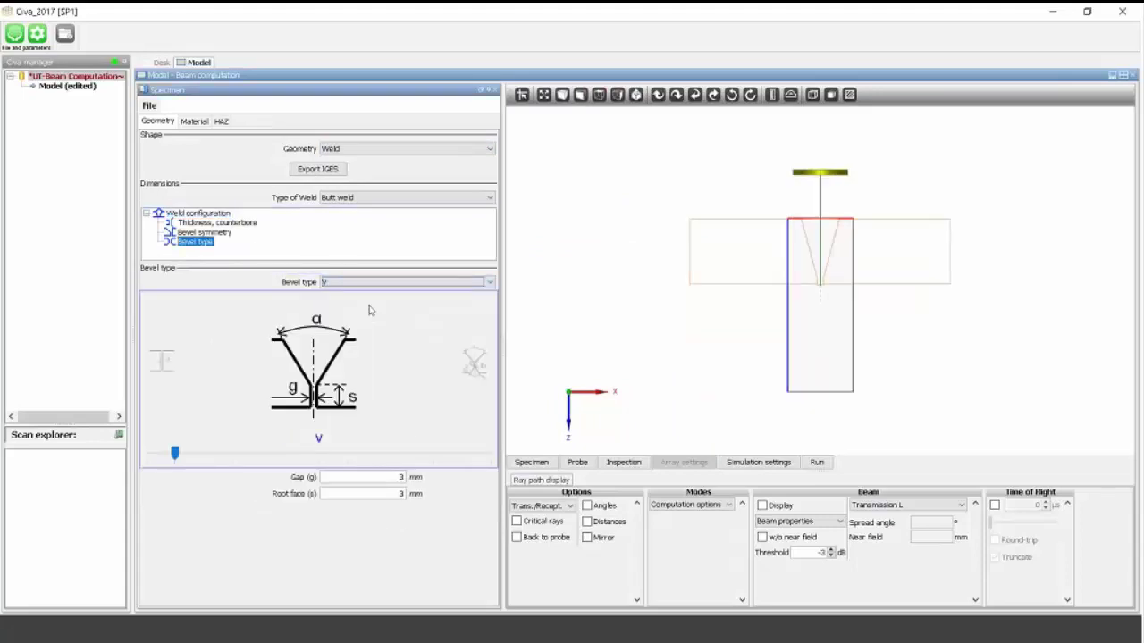
scroll(371, 310, "down", 1)
scroll(370, 311, "down", 2)
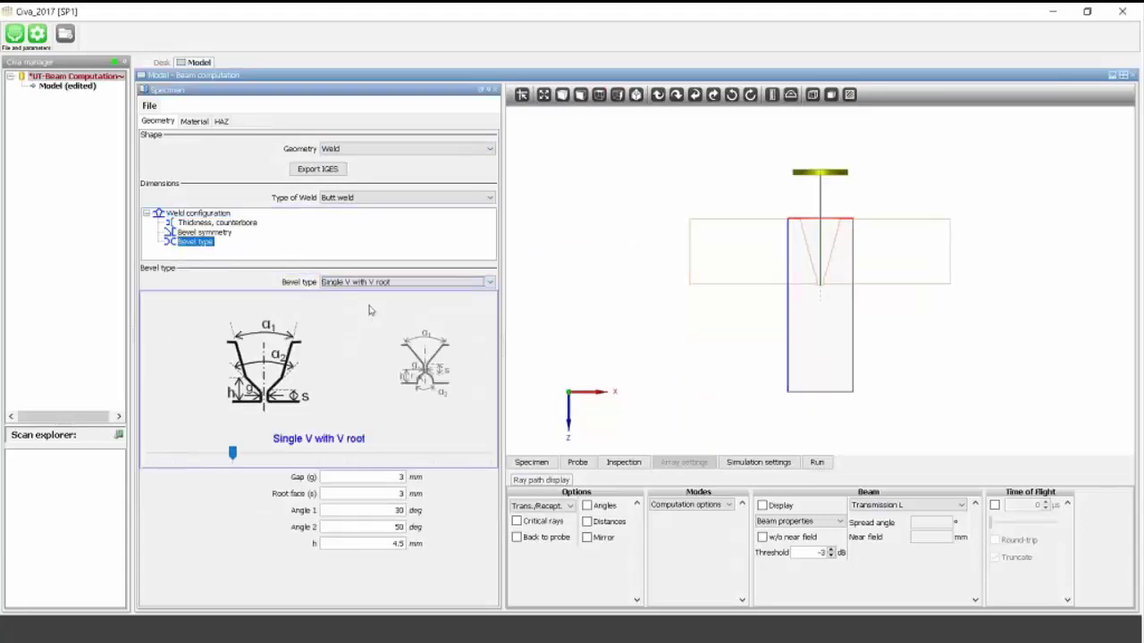
Change the specimen's geometry to 2D CAD and load the profile file complex_shaped.dxf.
left_click(402, 149)
scroll(354, 211, "up", 3)
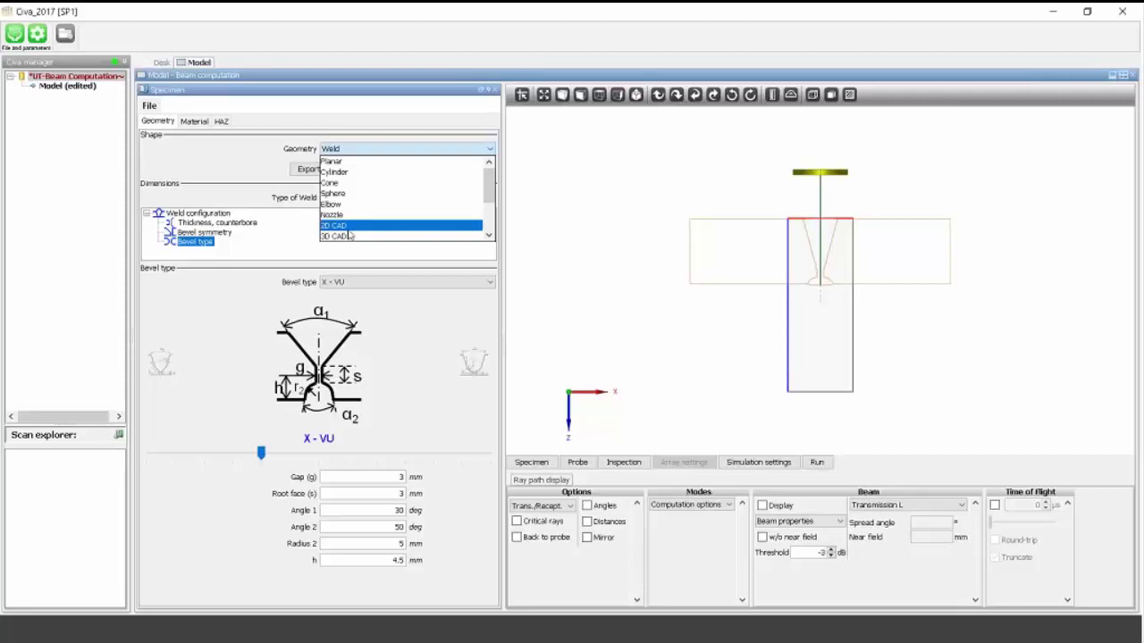
left_click(349, 230)
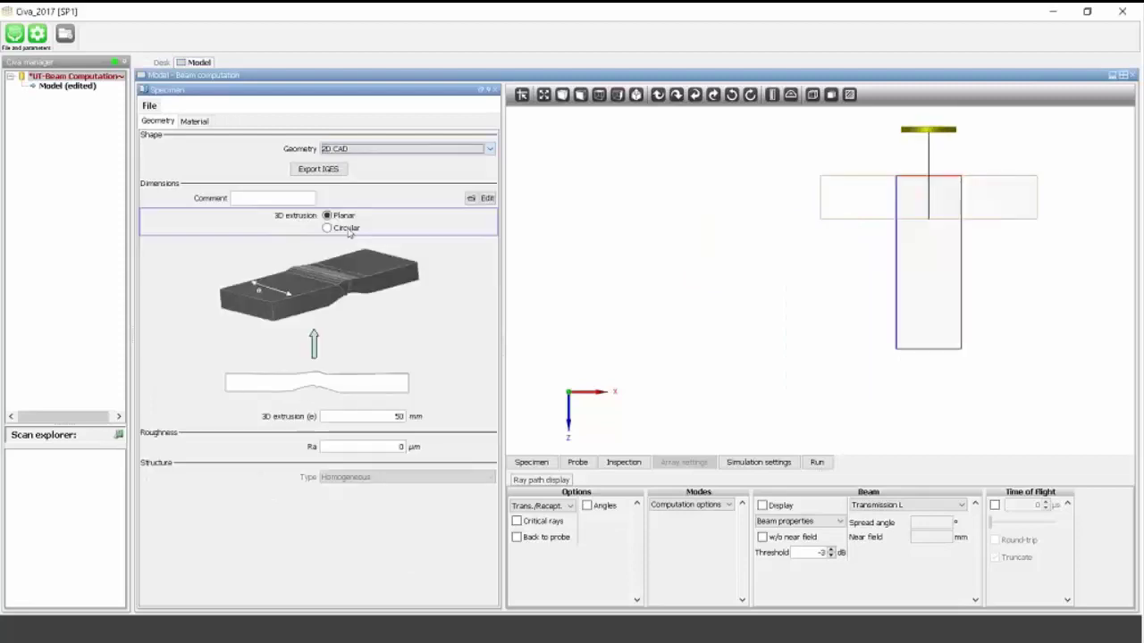
left_click(469, 199)
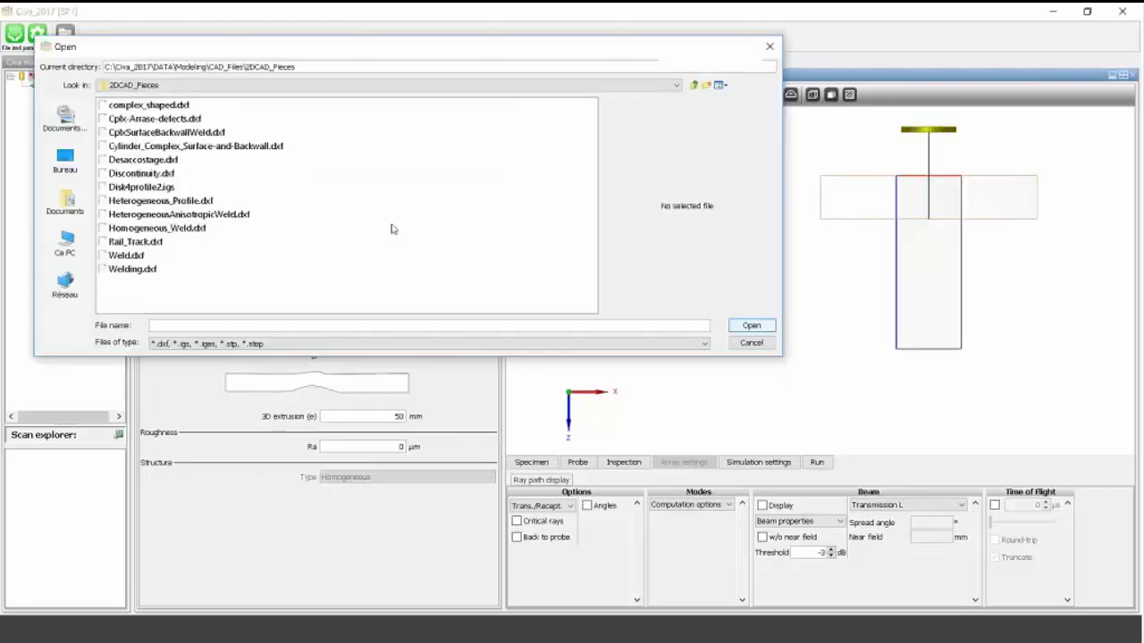
left_click(148, 105)
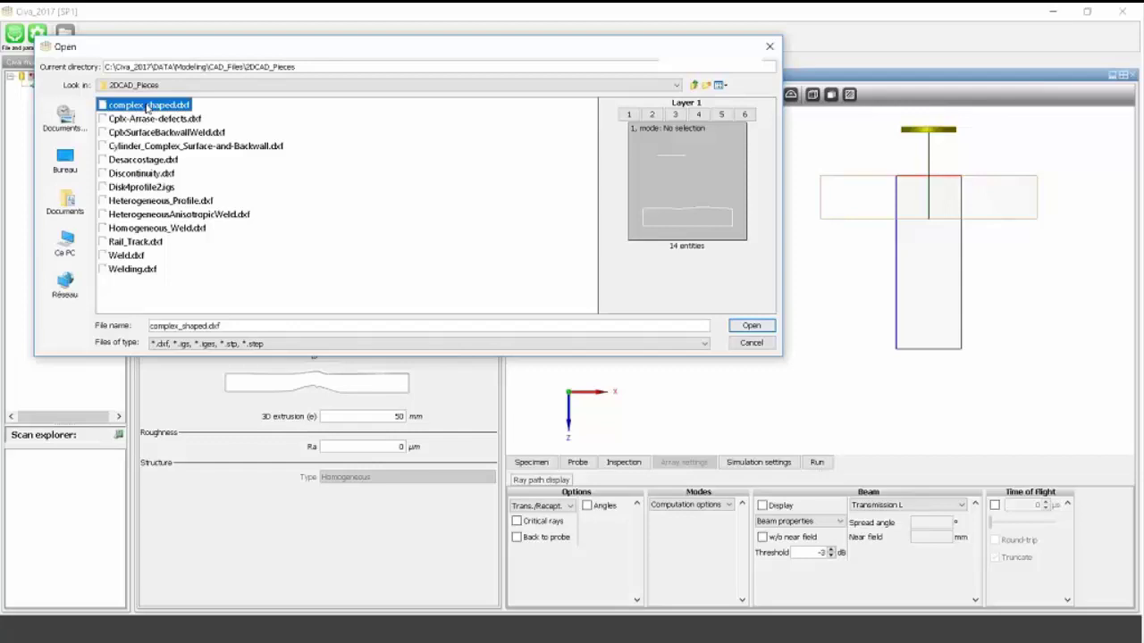
left_click(740, 327)
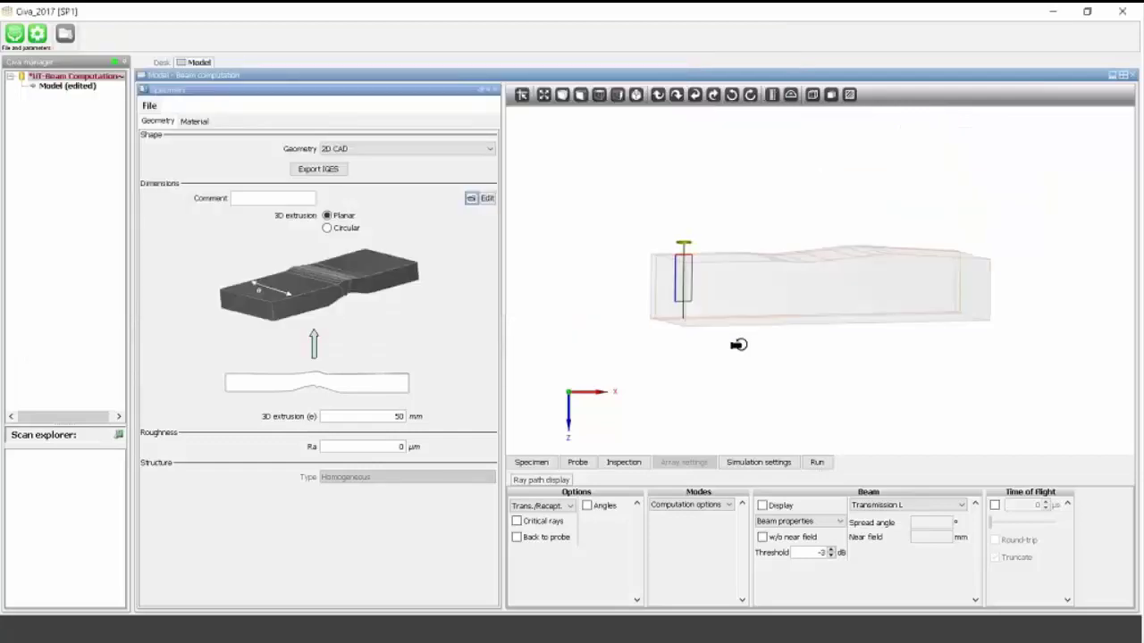
Set the 2D CAD profile's 3D extrusion to Circular and look over the available 2D CAD files without loading another.
left_click(326, 229)
left_click_drag(608, 301, 613, 276)
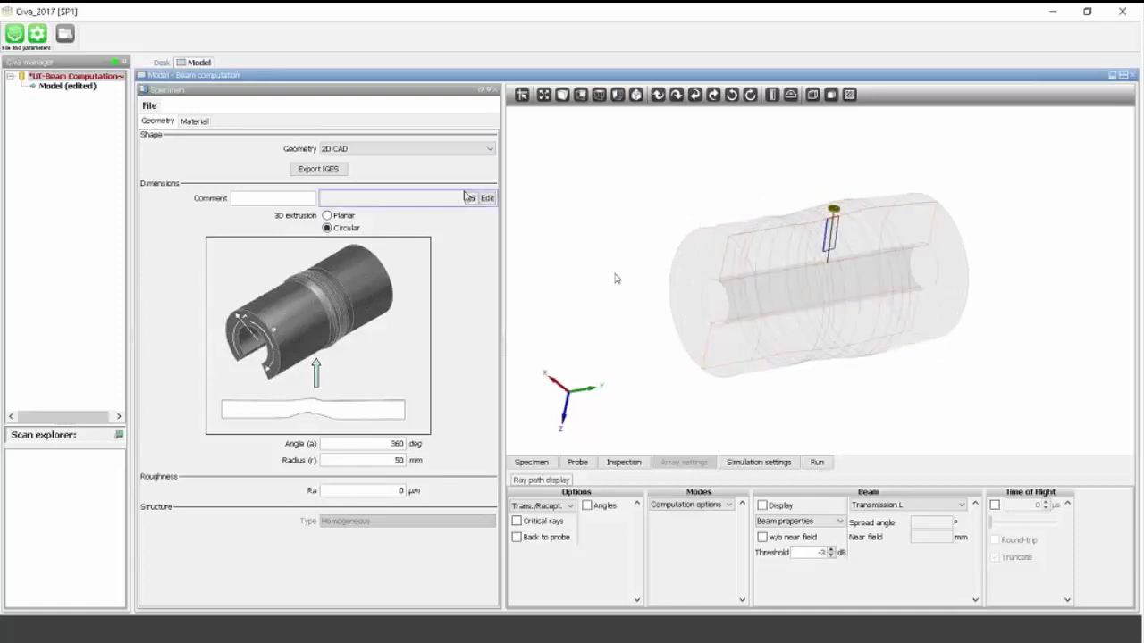
left_click(470, 198)
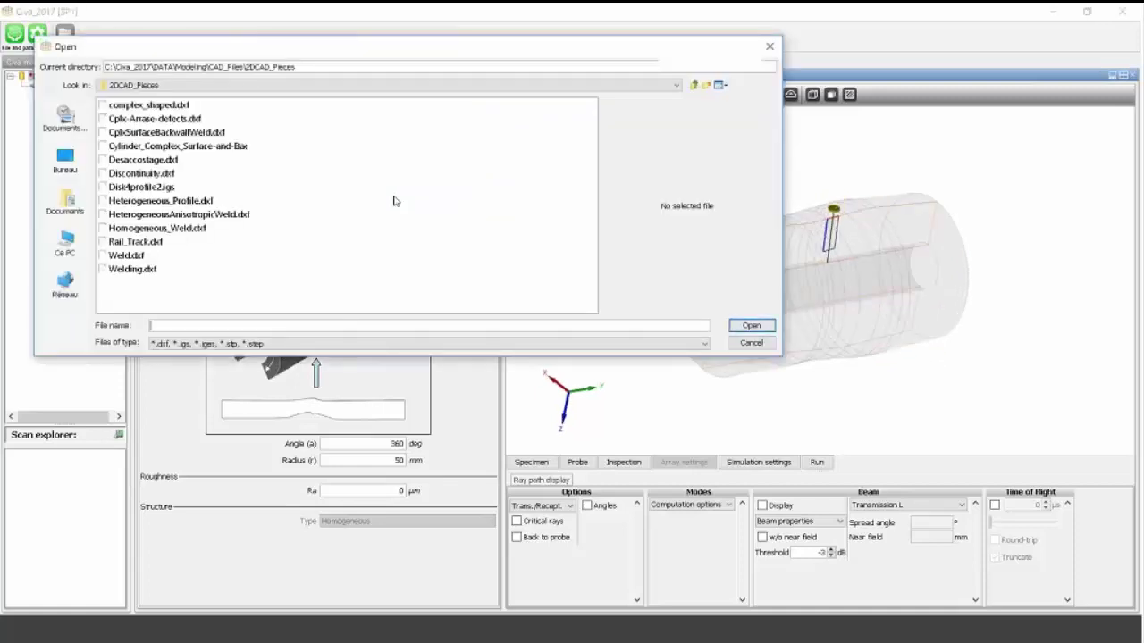
left_click(751, 342)
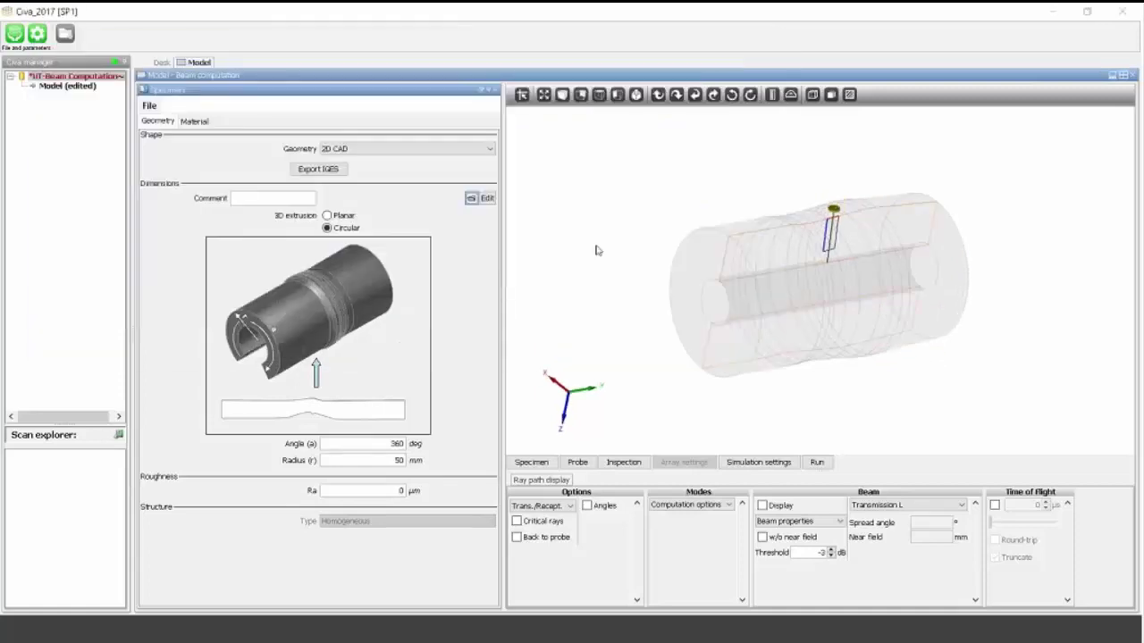
Change the specimen's geometry to 3D CAD and add the file aero-3D.iges.
left_click(419, 151)
left_click(370, 236)
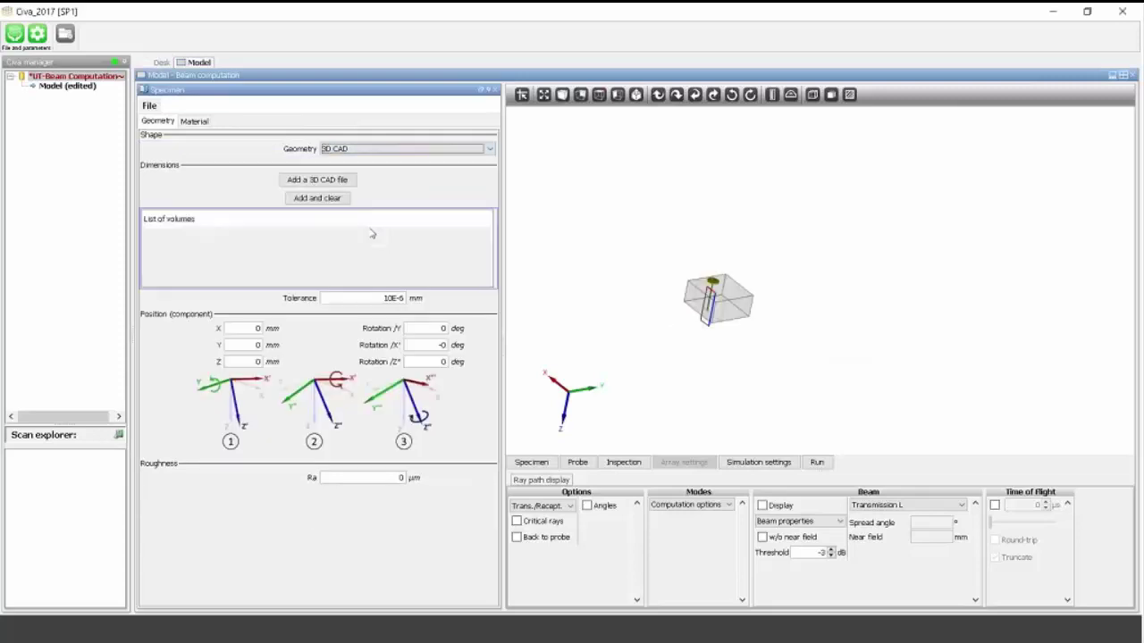
left_click(370, 179)
left_click(211, 178)
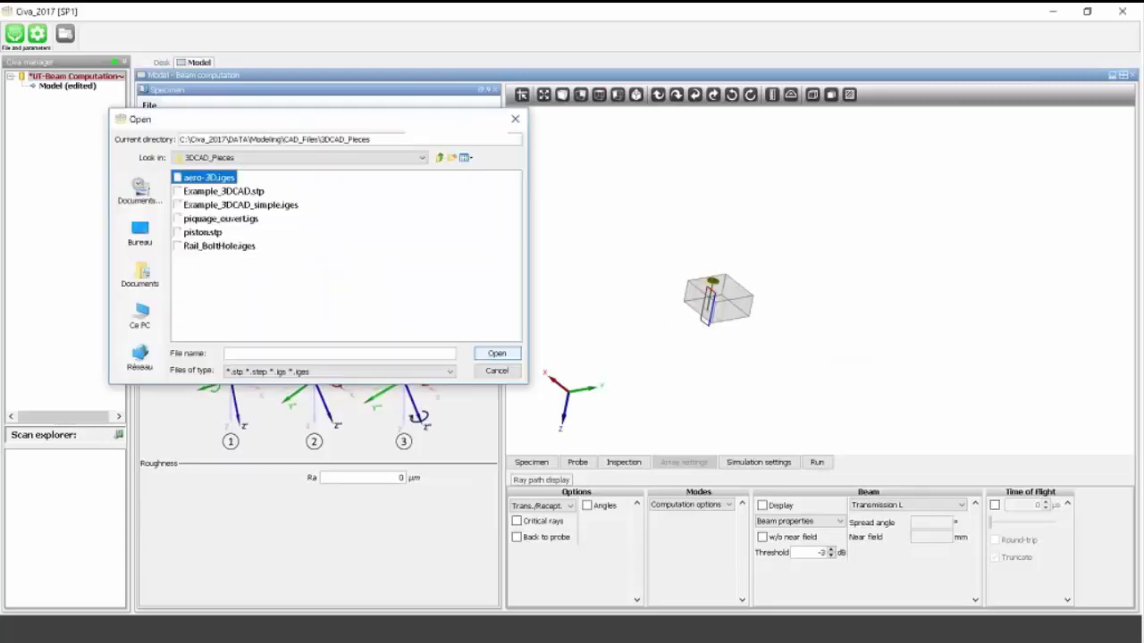
double_click(211, 178)
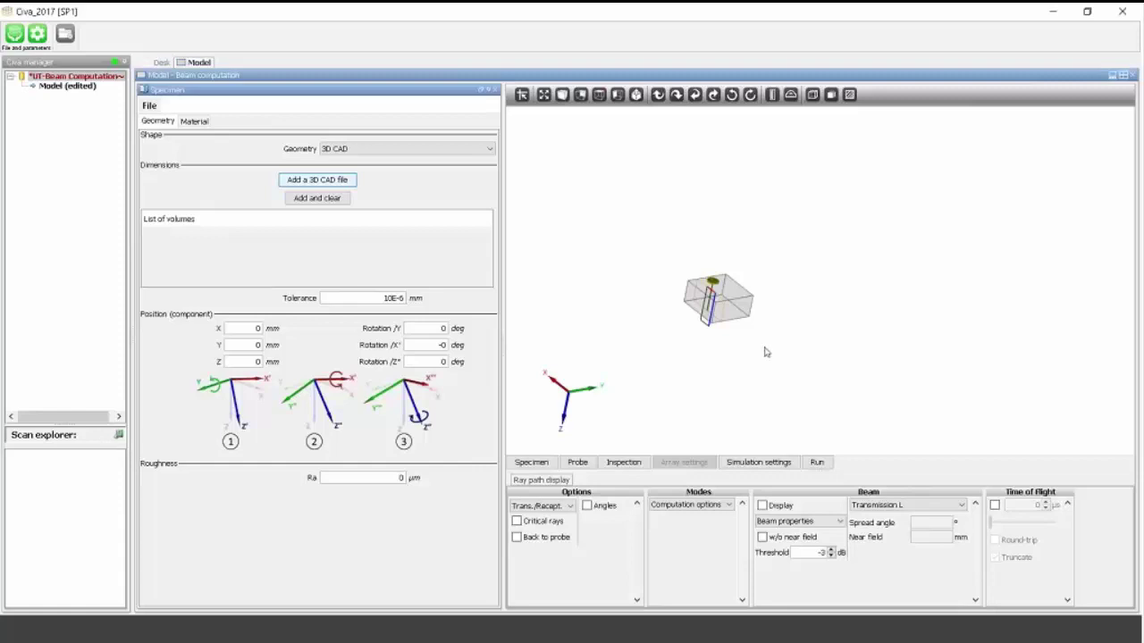
mouse_move(767, 345)
left_mouse_down()
mouse_move(810, 331)
mouse_move(775, 346)
left_mouse_up()
scroll(775, 346, "up", 10)
scroll(802, 356, "down", 8)
Set the specimen's geometry to Planar with a height/thickness of 100 mm.
left_click(414, 150)
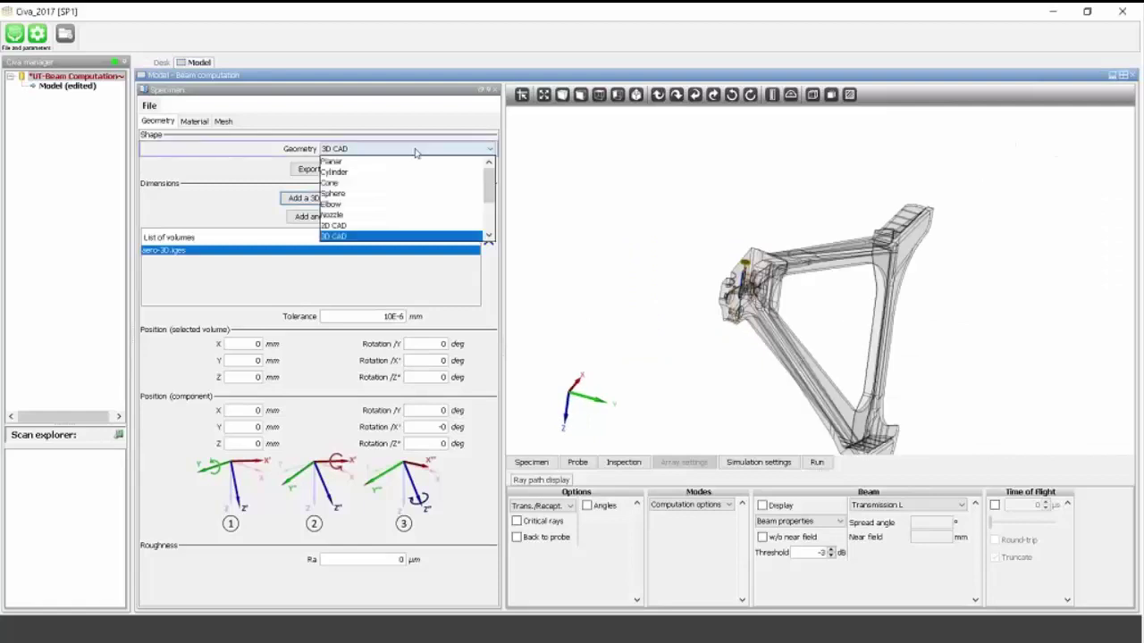
left_click(388, 161)
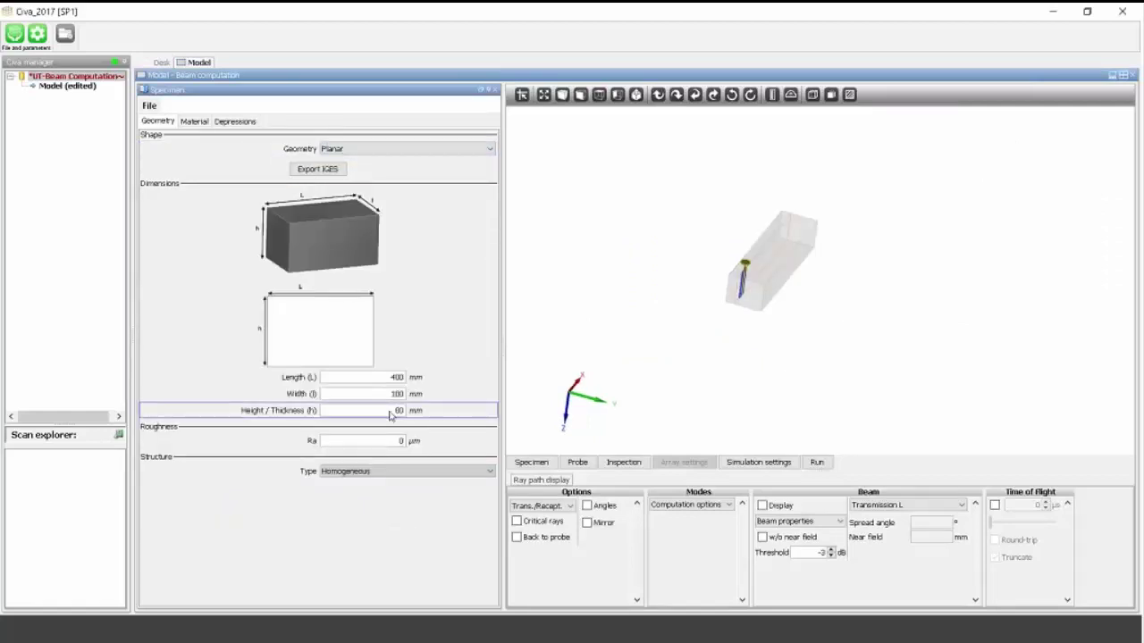
type("100")
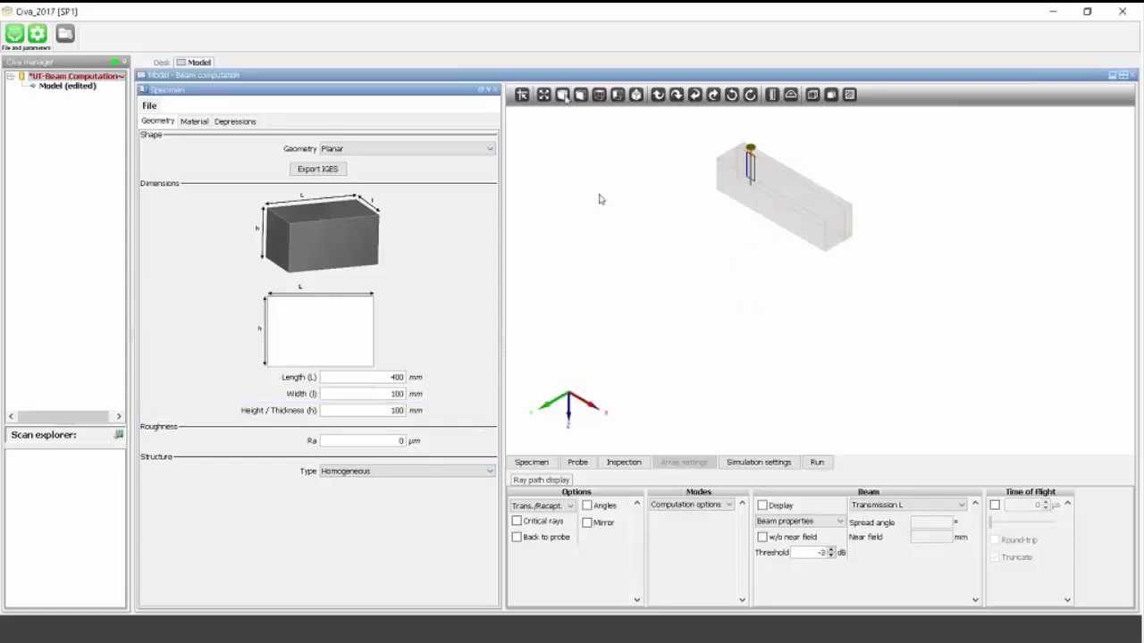
Open the planar specimen's material settings.
left_click(194, 121)
middle_click_drag(715, 239, 709, 324)
scroll(697, 335, "up", 3)
left_click_drag(673, 252, 663, 313)
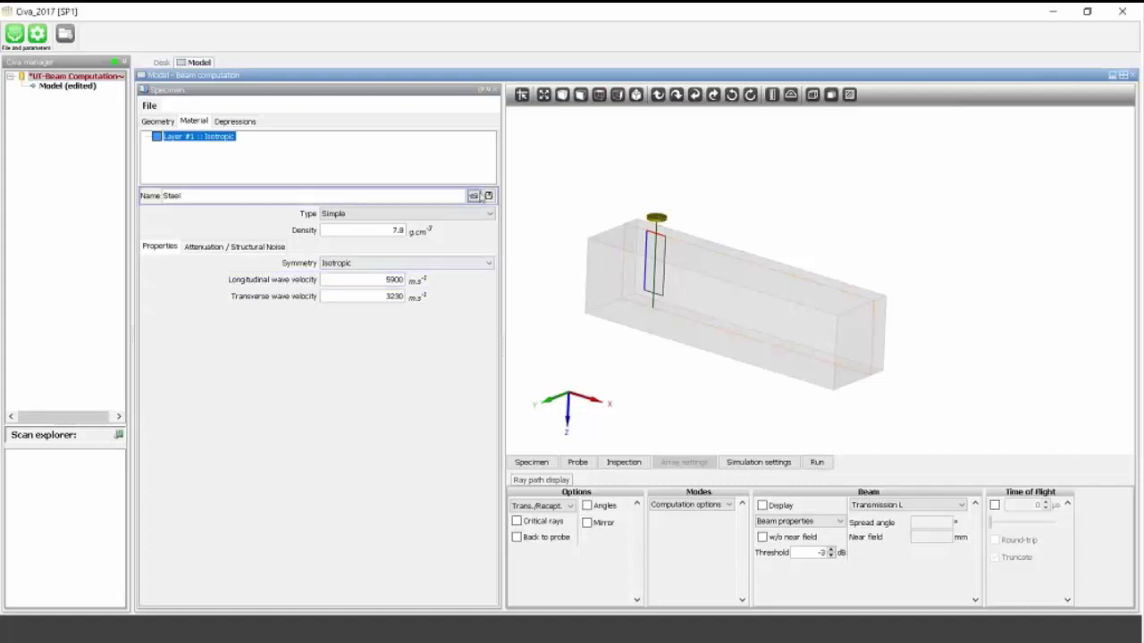
Browse the isotropic material library without loading a material and review the steel's attenuation and structural noise settings.
left_click(473, 195)
double_click(200, 152)
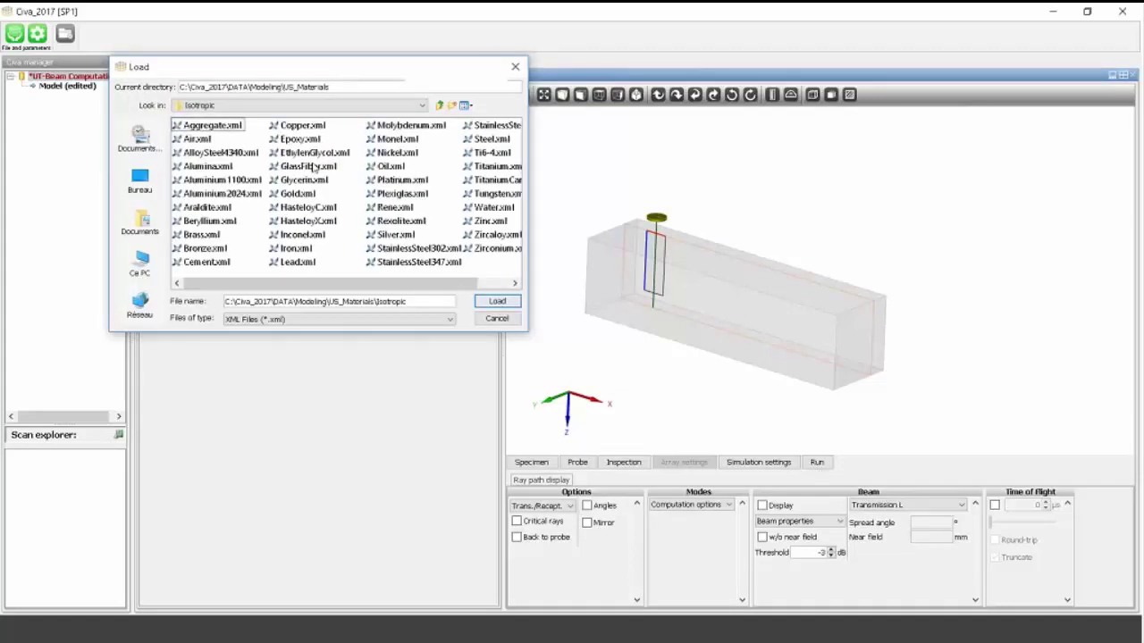
left_click(498, 319)
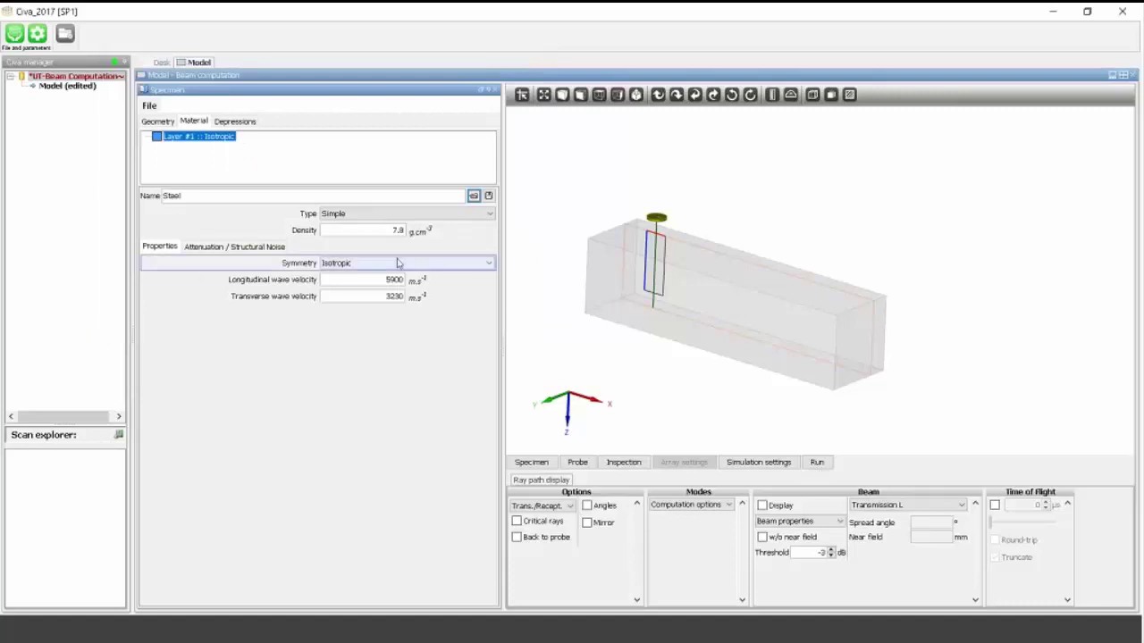
left_click(257, 248)
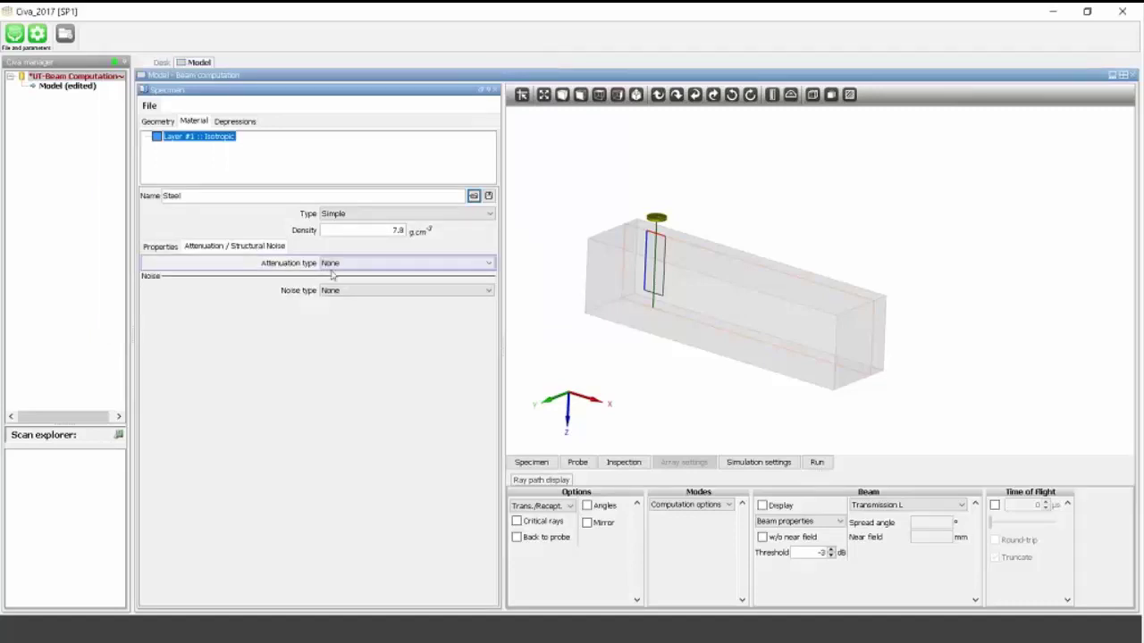
left_click(159, 249)
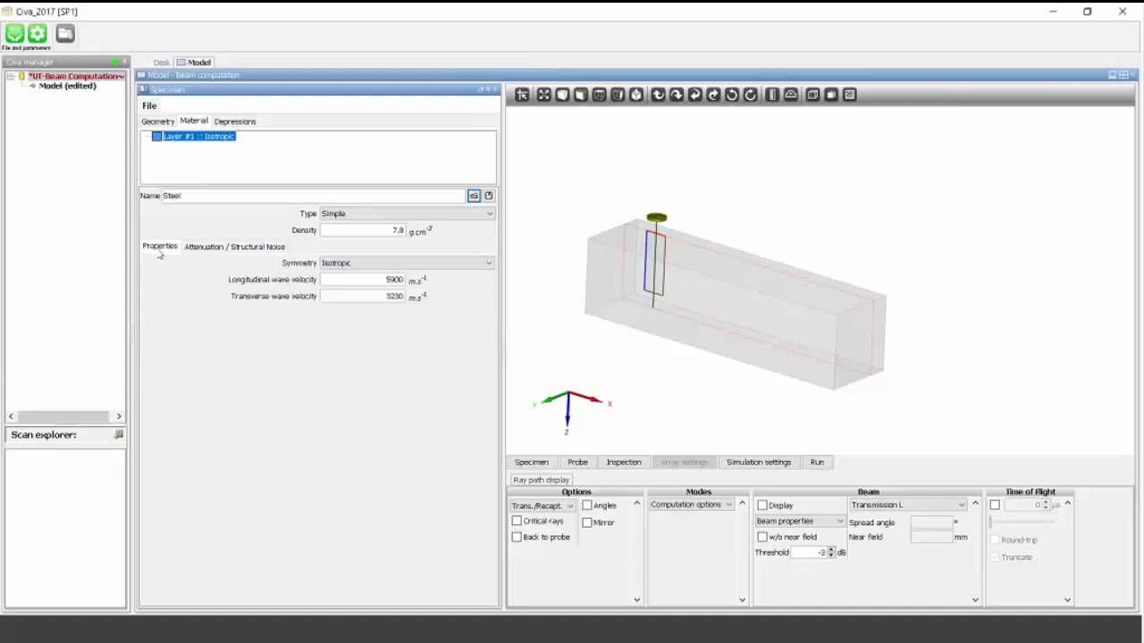
Try the Orthotropic symmetry on the steel layer and return it to Isotropic, keeping the Simple material type.
left_click(402, 263)
left_click(357, 312)
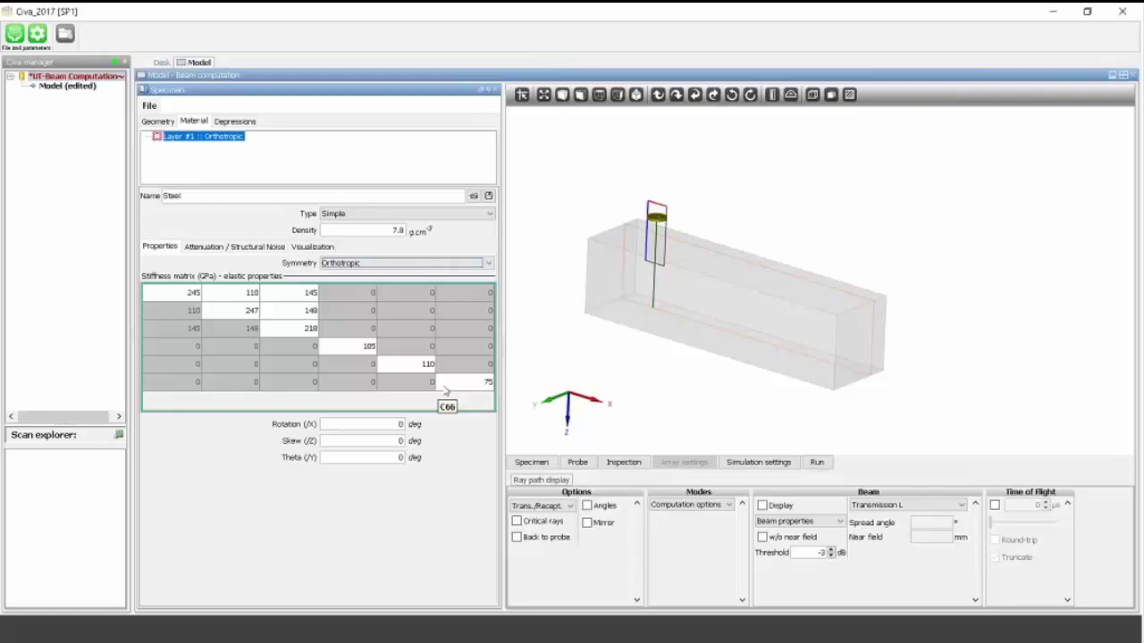
left_click(439, 214)
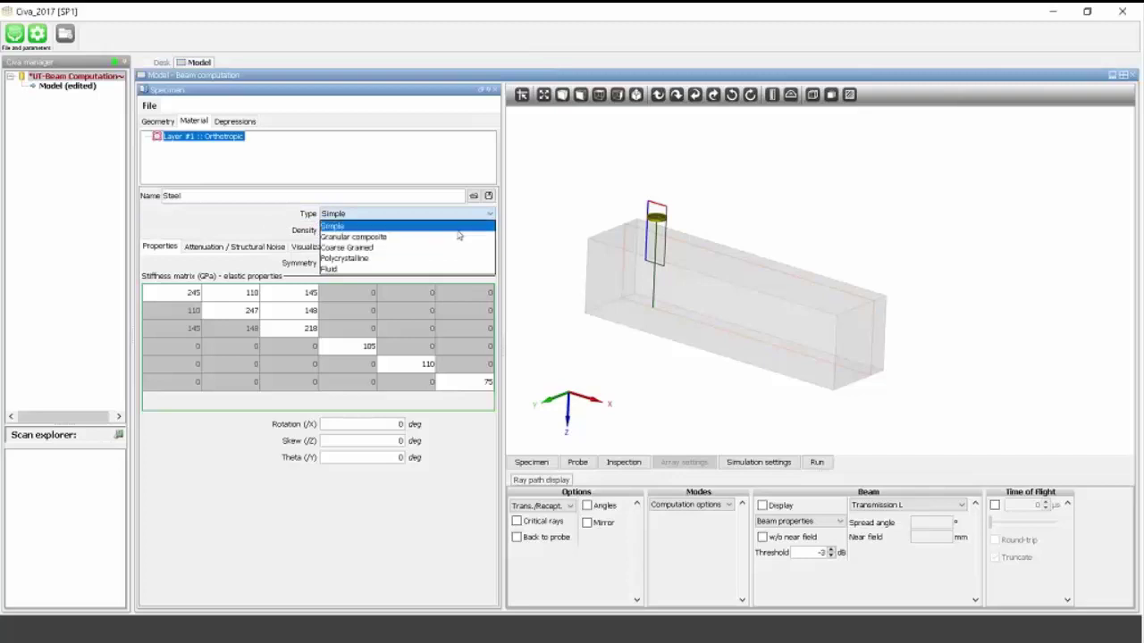
left_click(375, 227)
left_click(366, 264)
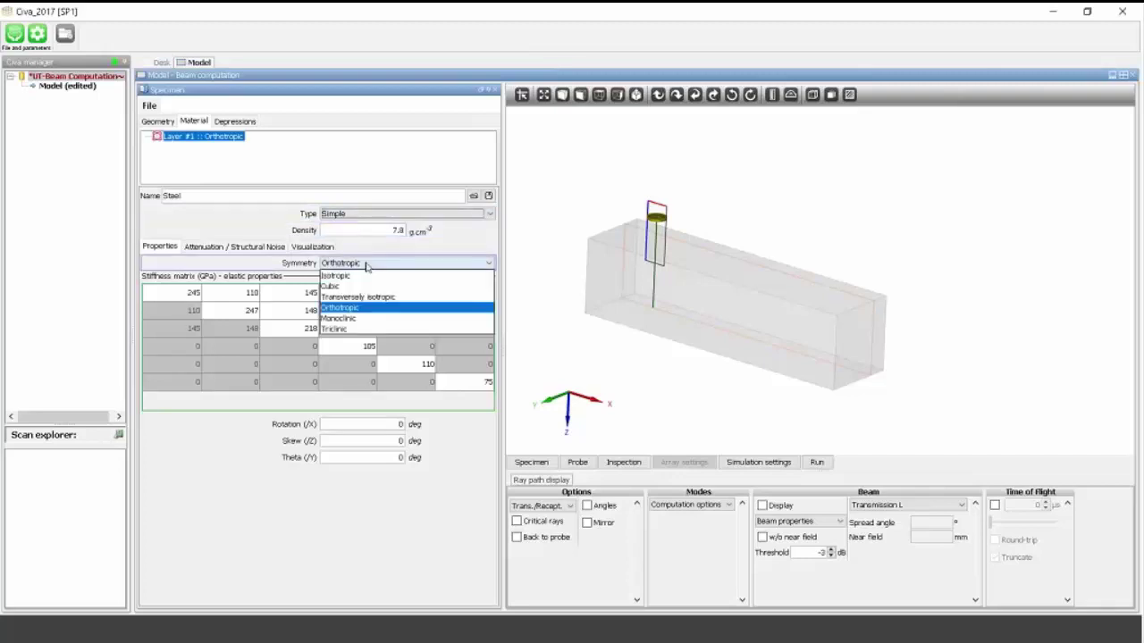
left_click(370, 273)
mouse_move(660, 316)
middle_mouse_down()
mouse_move(659, 332)
mouse_move(666, 305)
middle_mouse_up()
left_click_drag(666, 314, 644, 344)
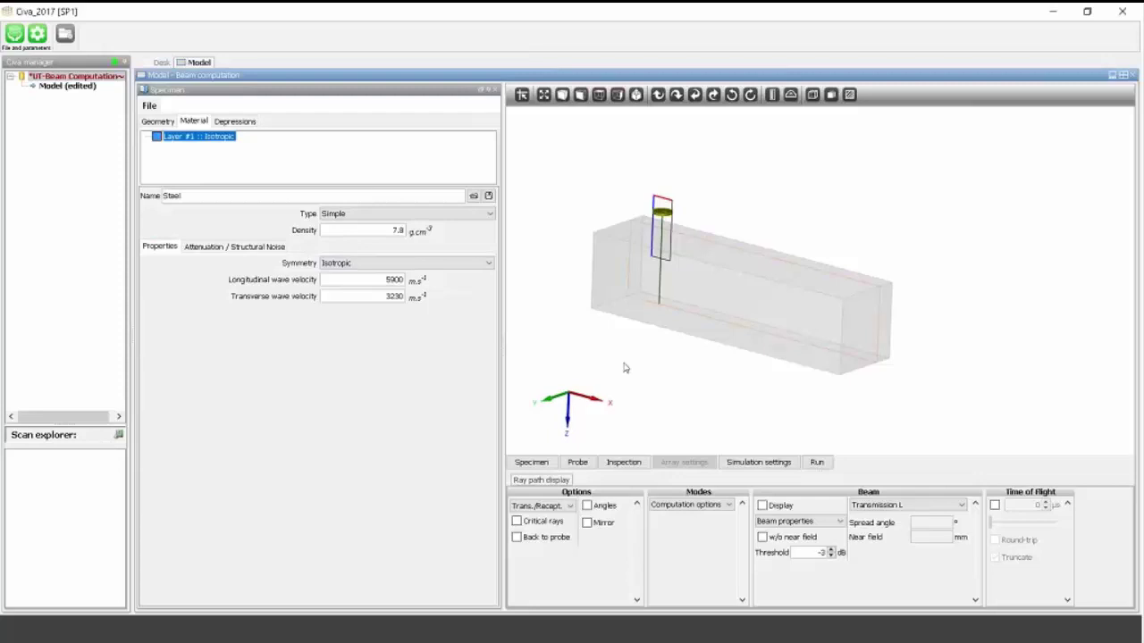
Close the specimen settings and open the probe settings to review the available probe types, keeping Immersion.
left_click(495, 91)
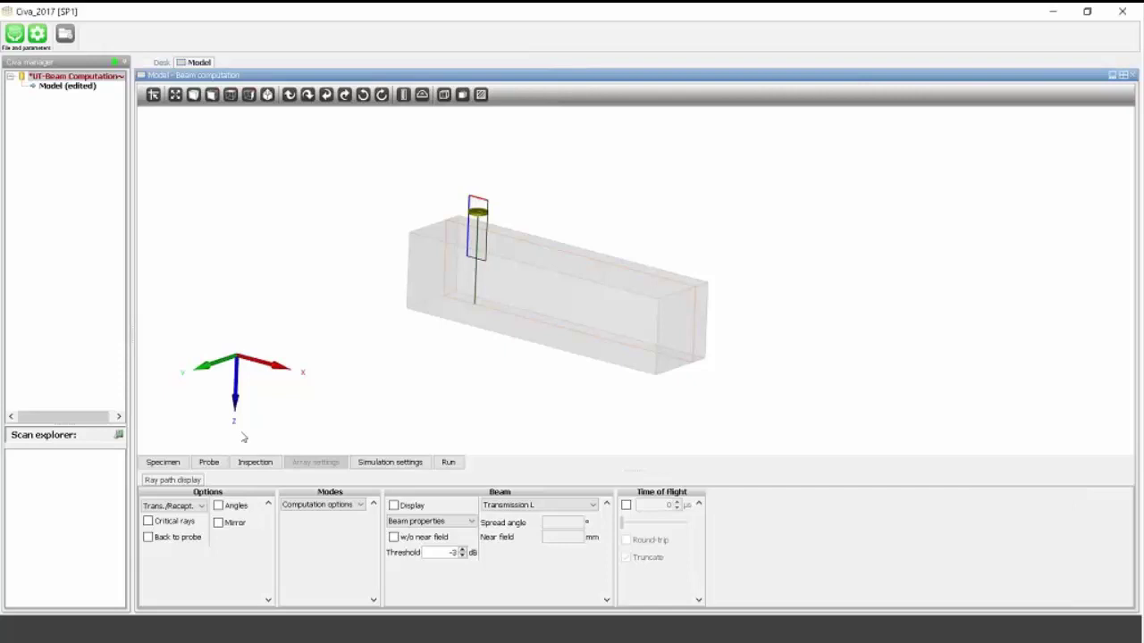
left_click(209, 462)
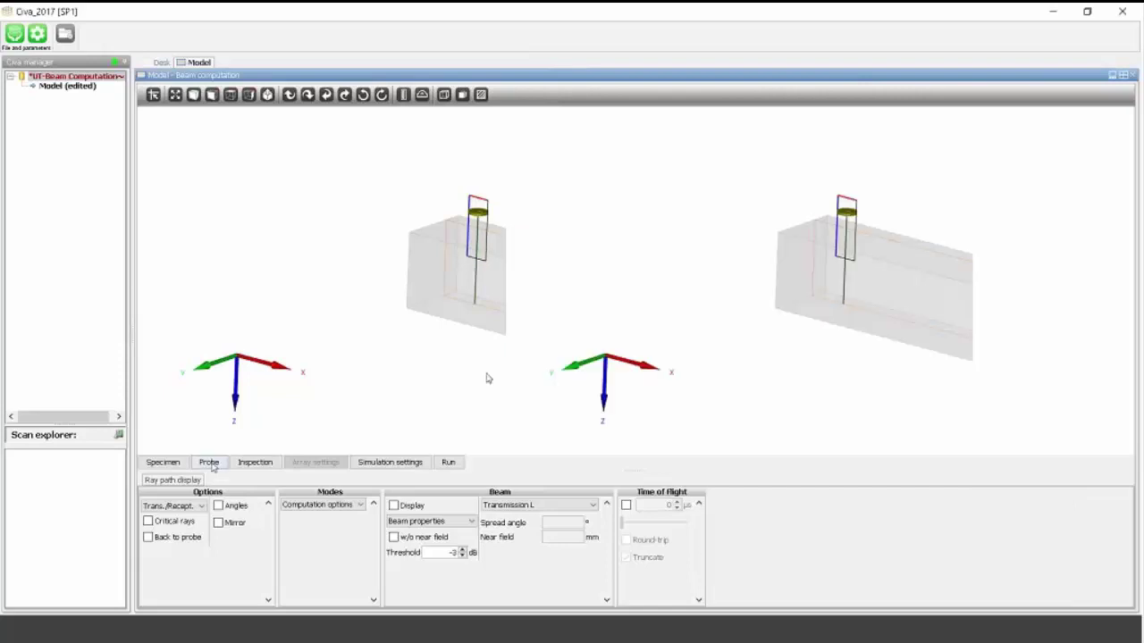
left_click_drag(640, 377, 699, 372)
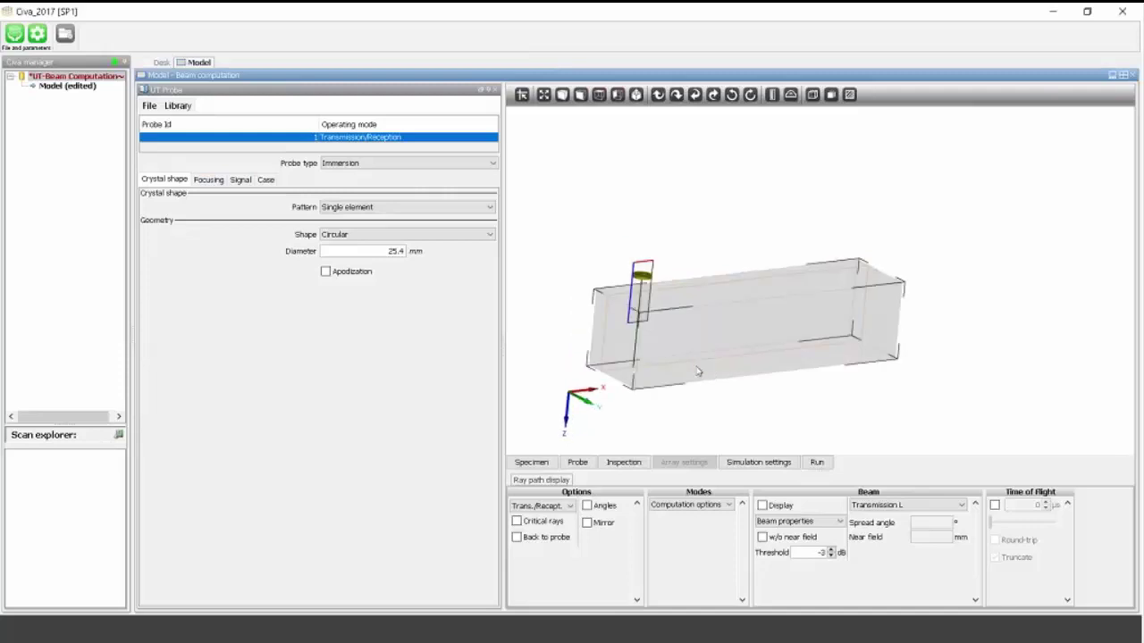
left_click(474, 166)
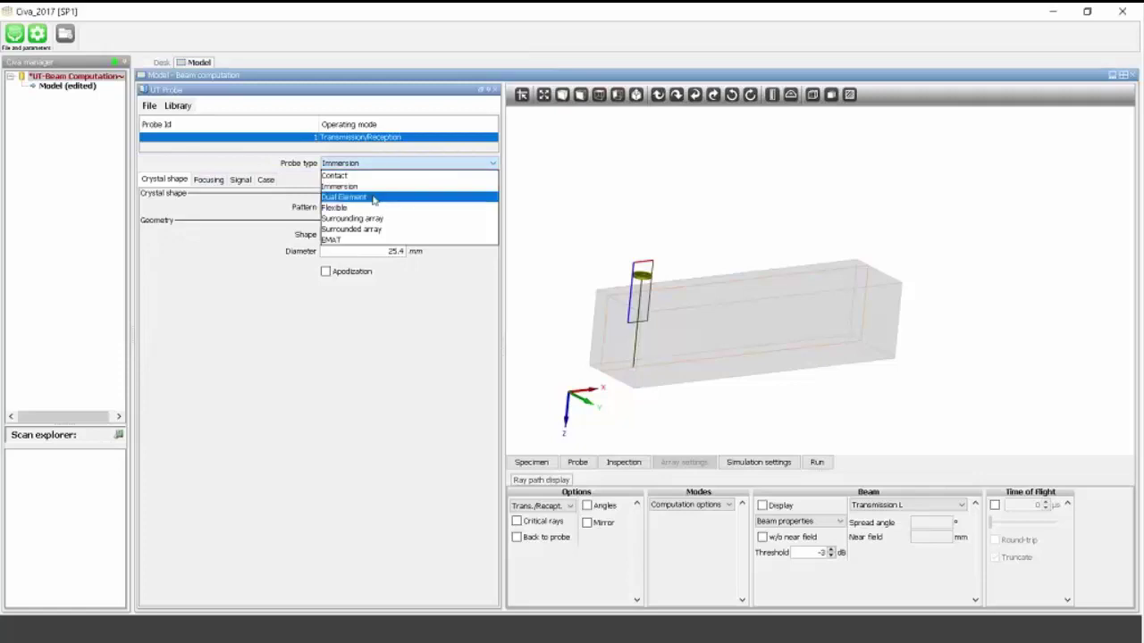
left_click(242, 258)
Try the Linear phased array crystal pattern on the immersion probe and return it to Single element.
left_click(358, 206)
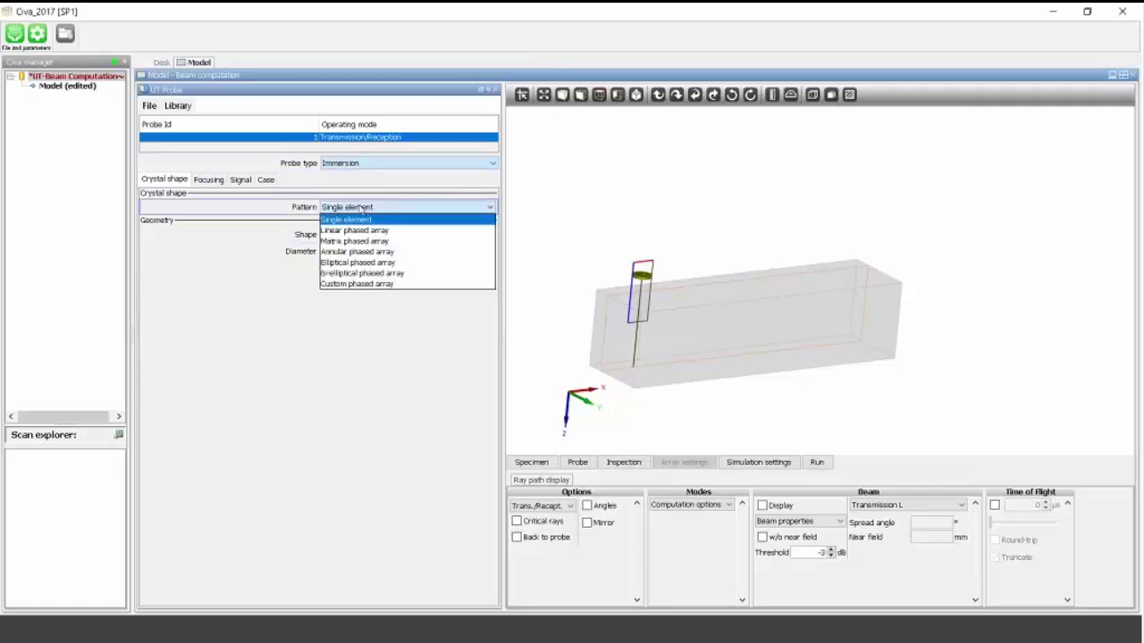
left_click(364, 231)
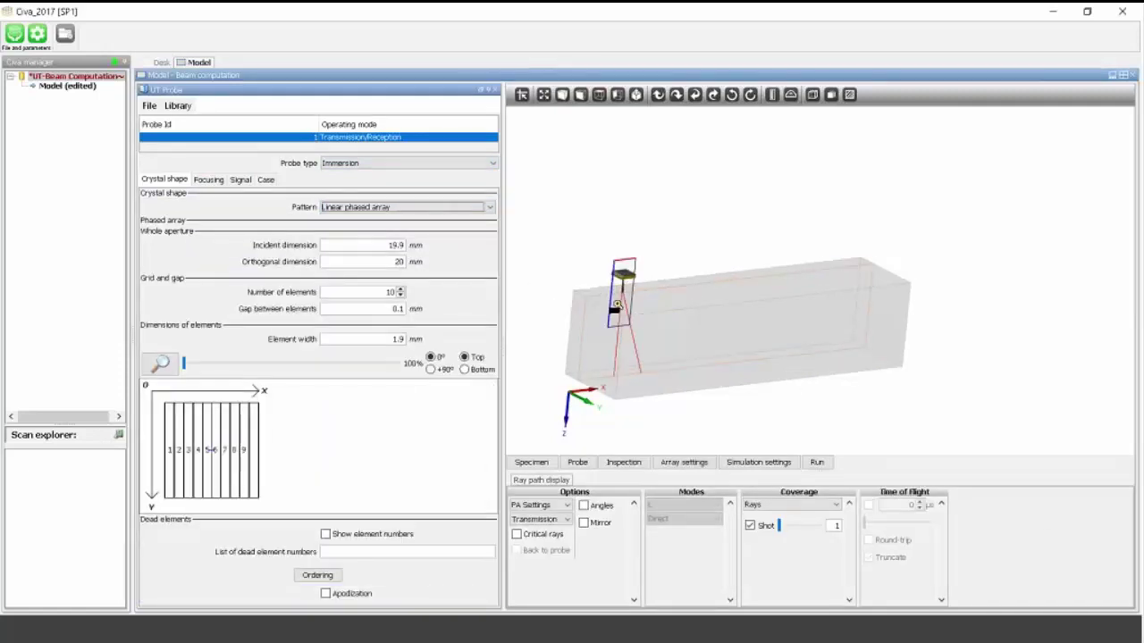
left_click(375, 208)
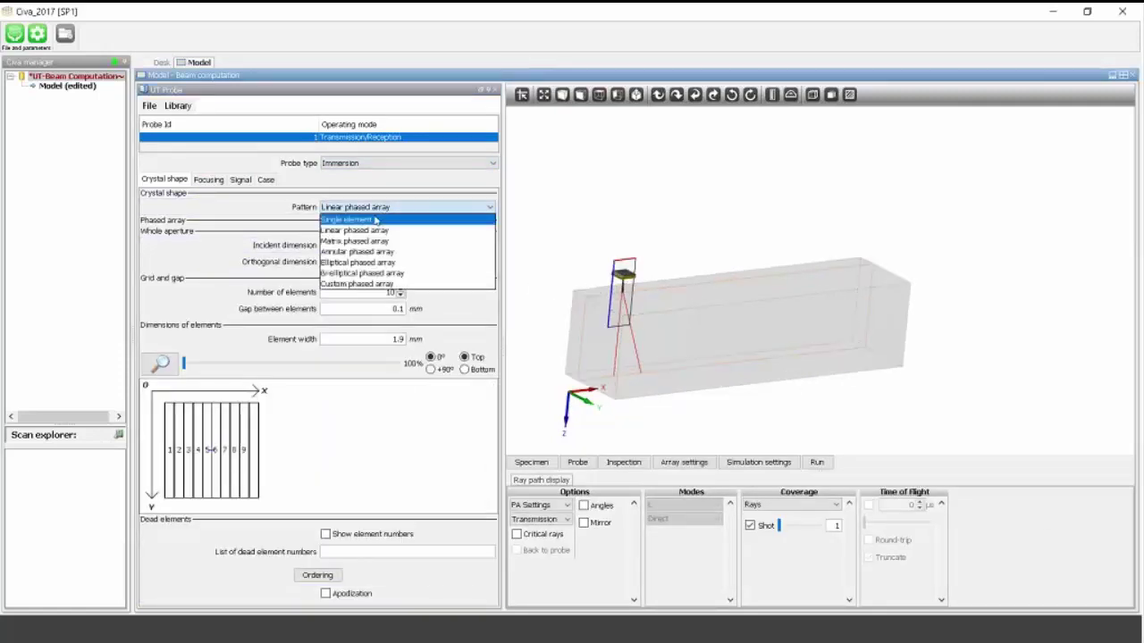
left_click(375, 220)
left_click_drag(646, 358, 633, 362)
middle_click_drag(634, 362, 689, 359)
left_click_drag(689, 363, 616, 338)
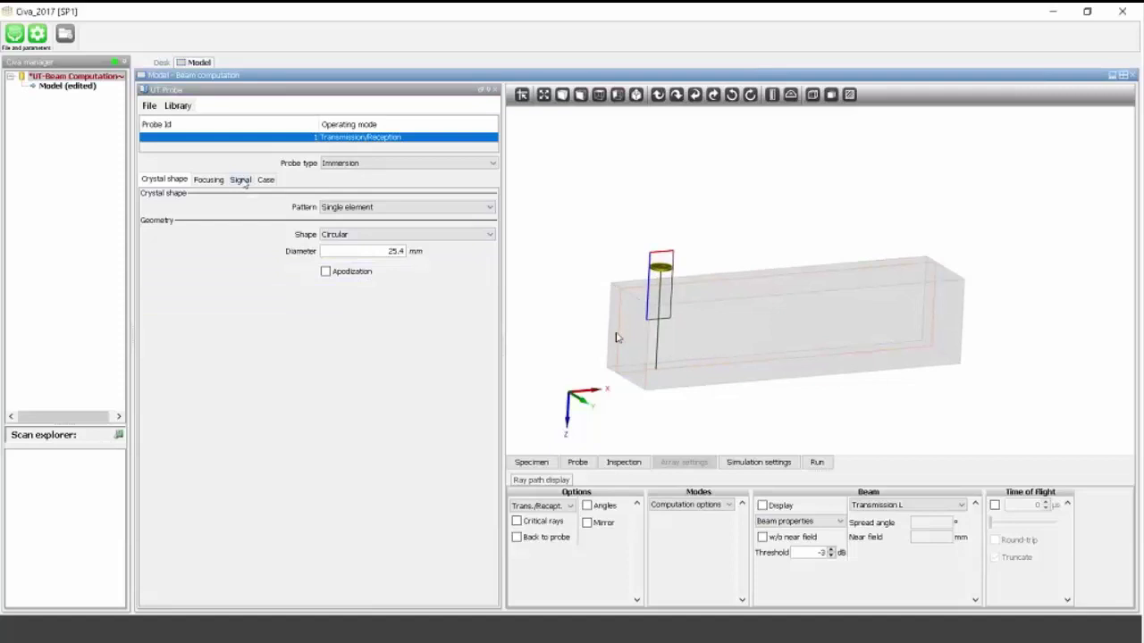
Set the probe signal's bandwidth to 52 % and return to the crystal shape settings.
left_click(239, 181)
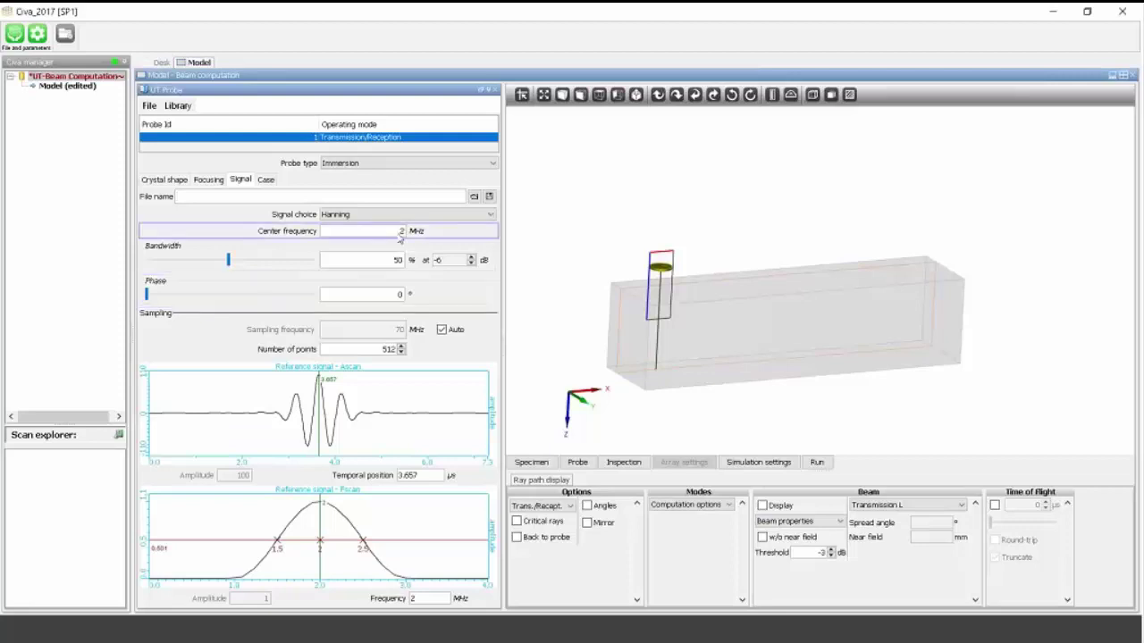
scroll(237, 266, "up", 8)
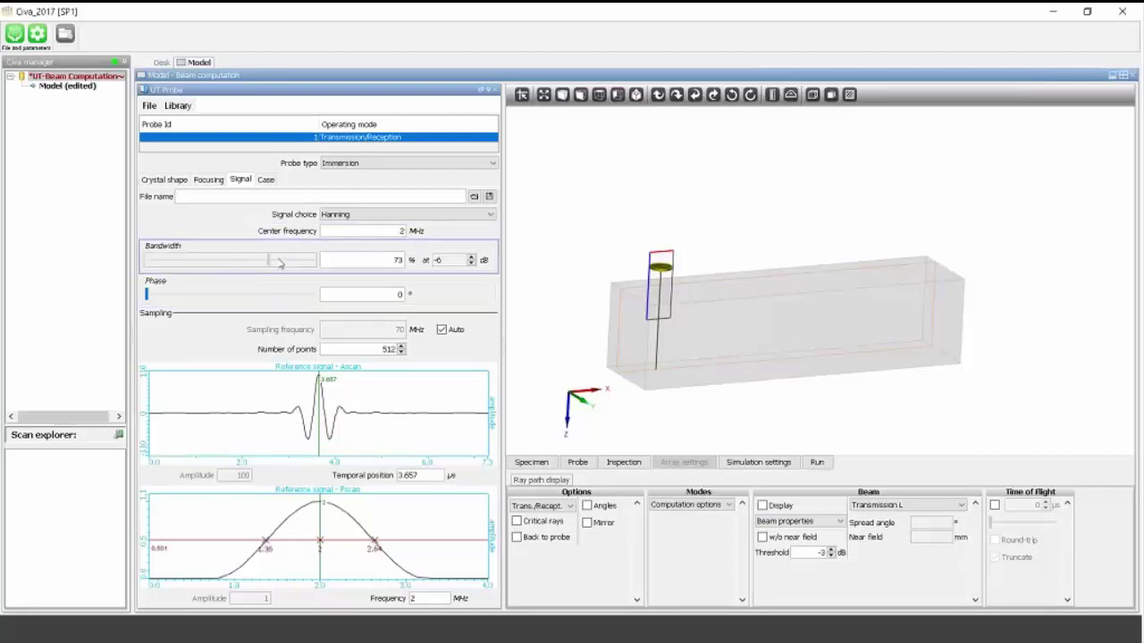
scroll(230, 263, "down", 7)
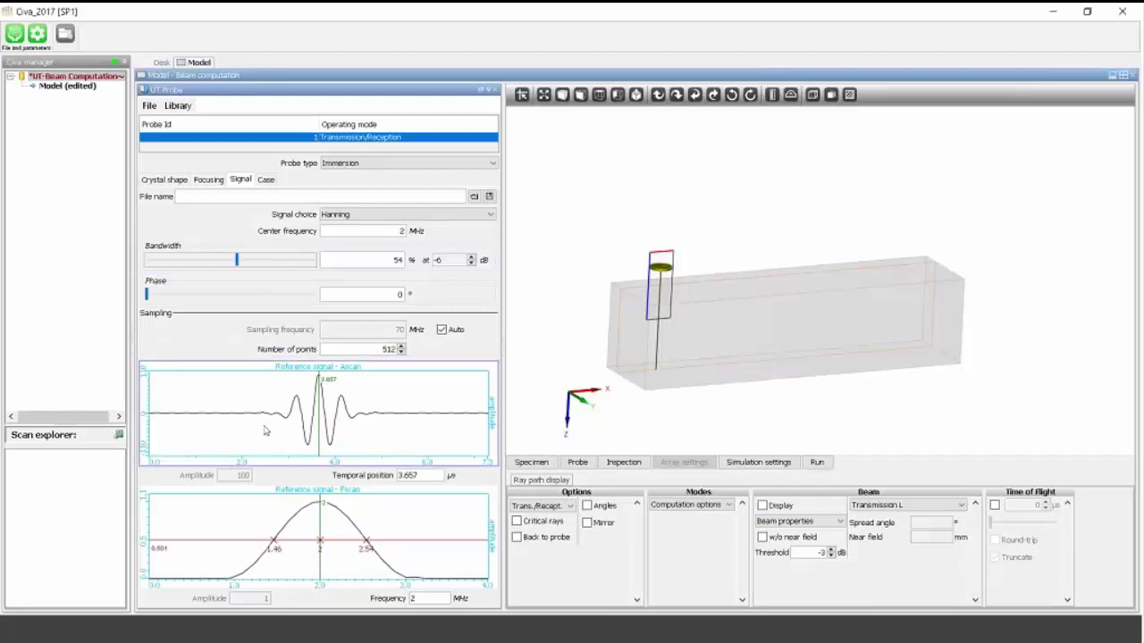
scroll(243, 263, "down", 2)
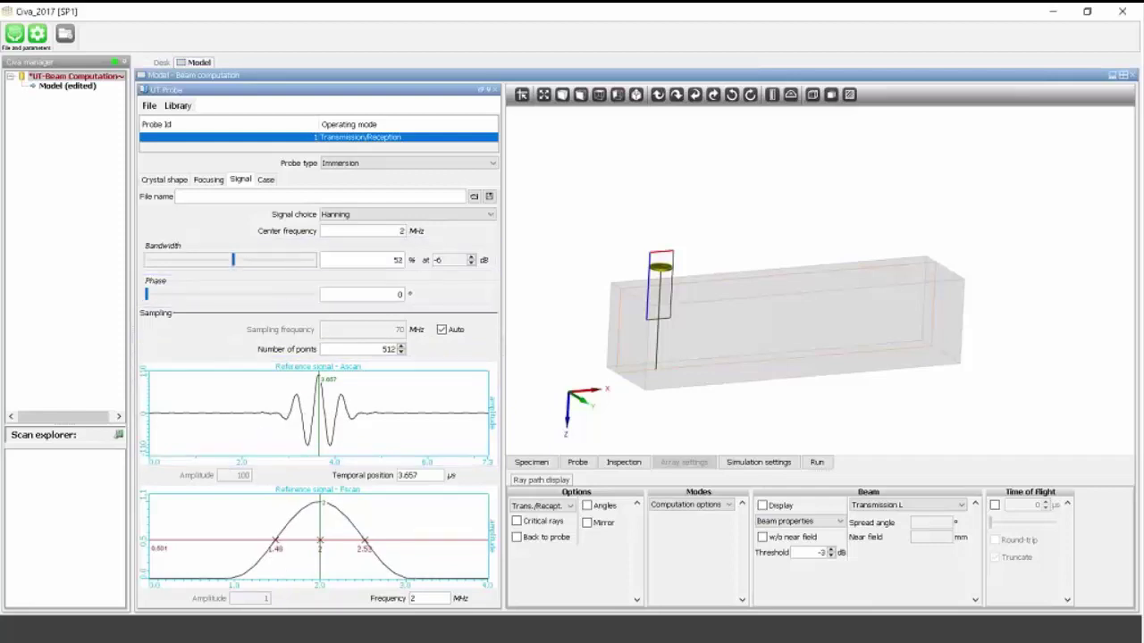
left_click(170, 180)
left_click(208, 179)
left_click(240, 179)
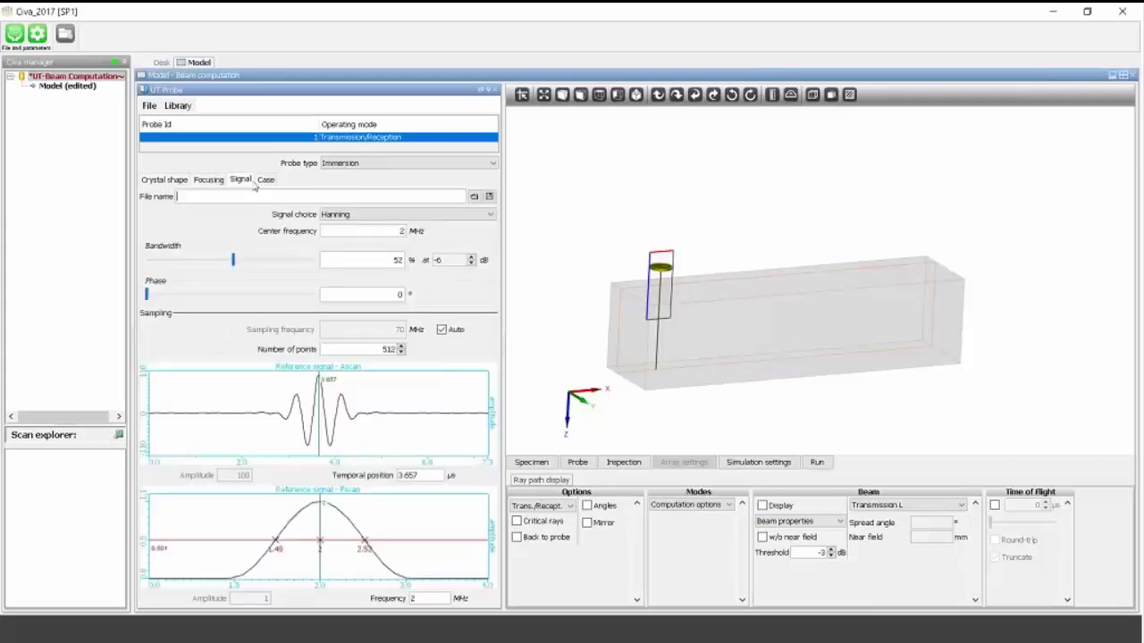
left_click(170, 180)
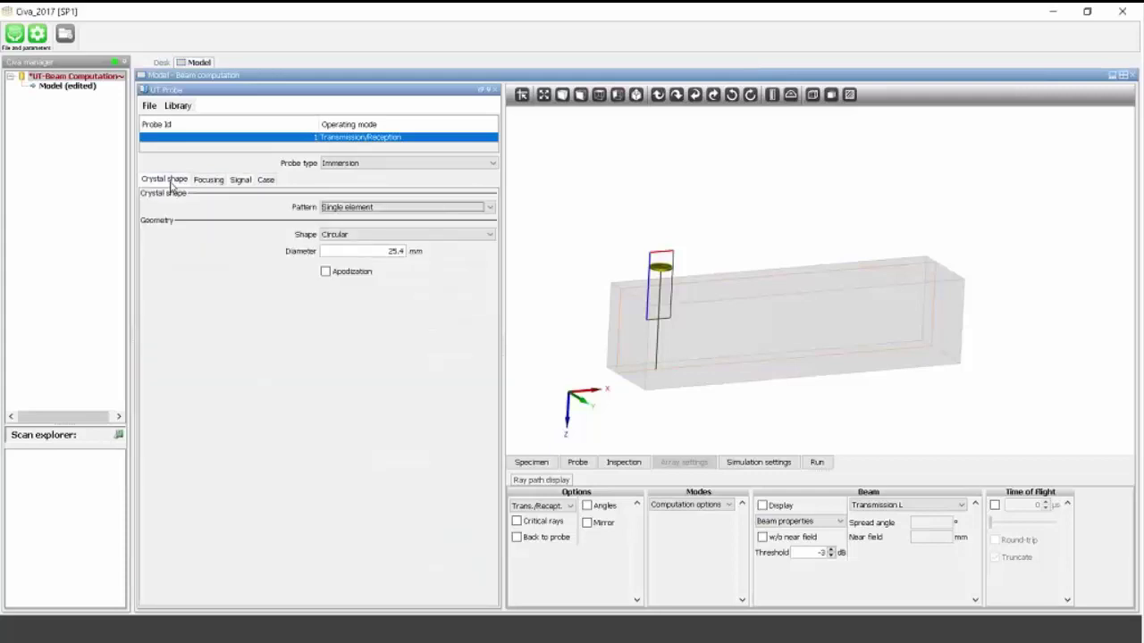
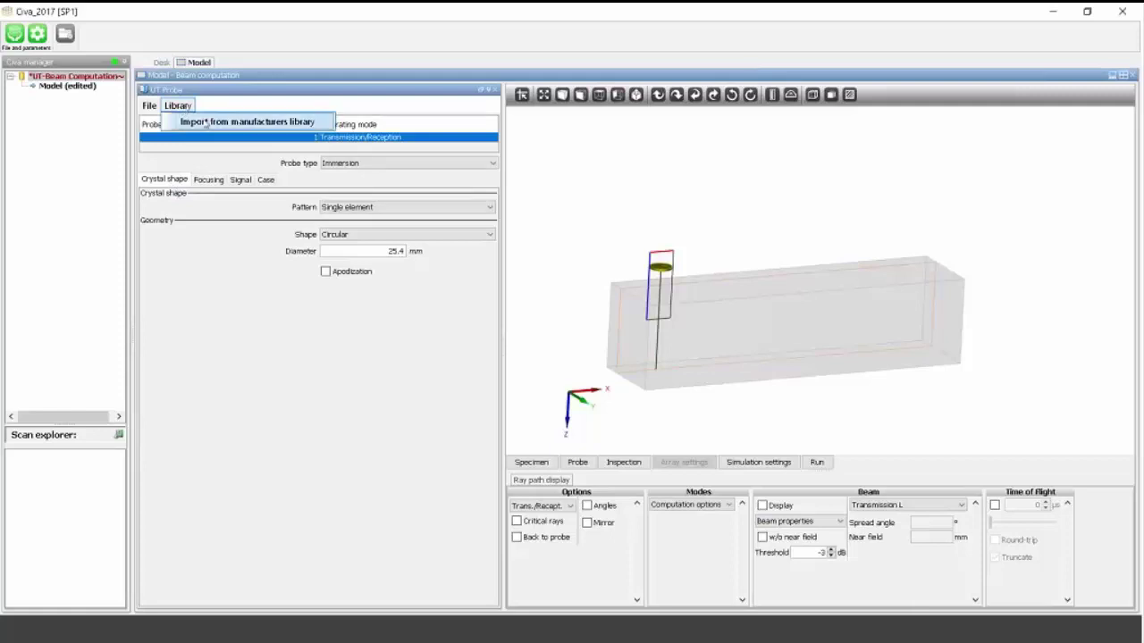
Open the manufacturers' probe library and browse the GE, Olympus and Imasonic entries.
left_click(206, 123)
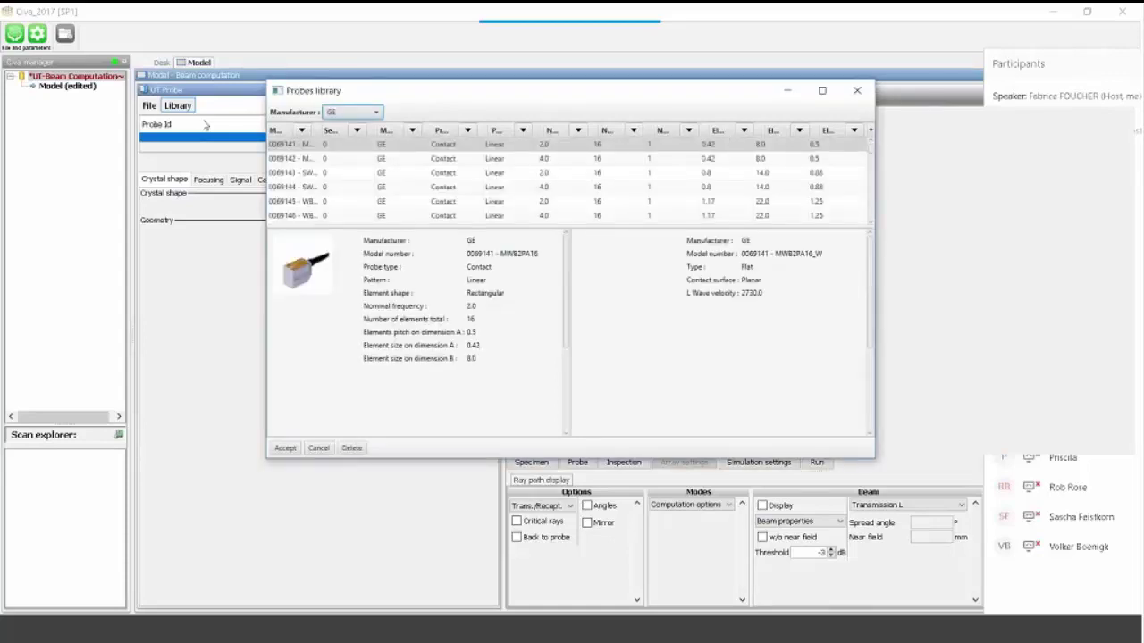
left_click(377, 113)
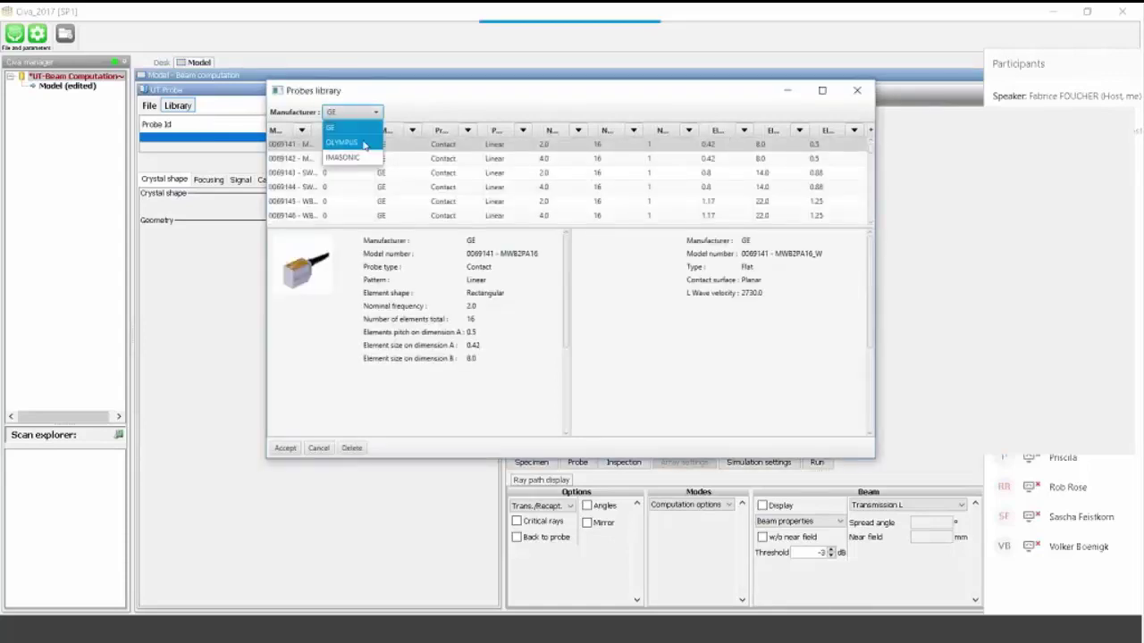
left_click(361, 143)
left_click(365, 112)
left_click(358, 159)
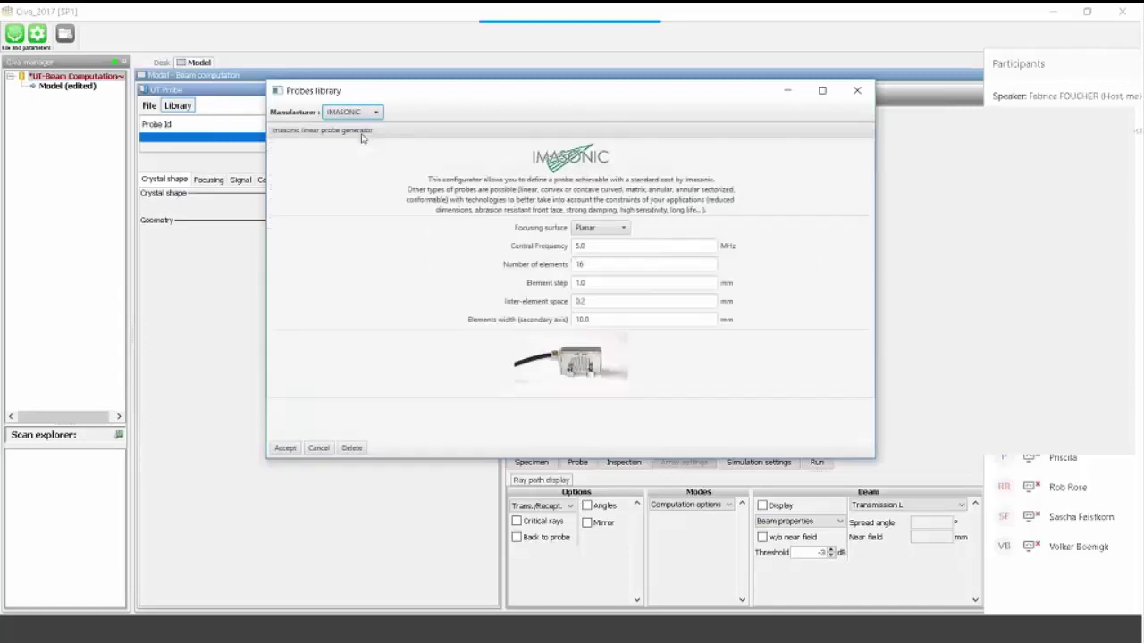
left_click(353, 113)
left_click(357, 143)
left_click(355, 113)
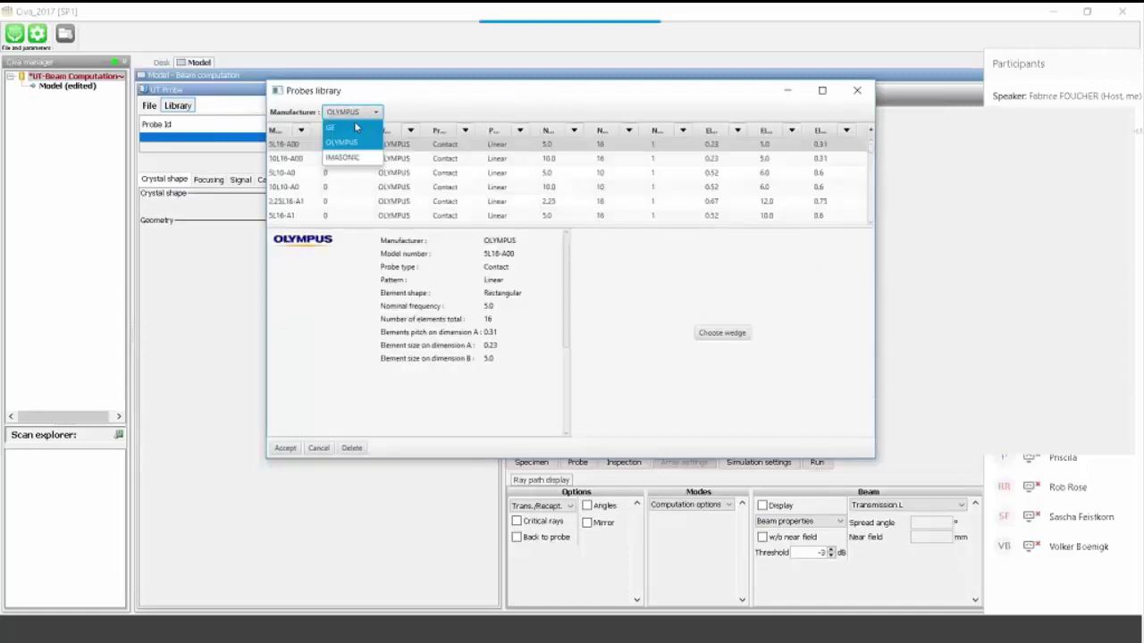
left_click(355, 127)
left_click(356, 113)
left_click(374, 142)
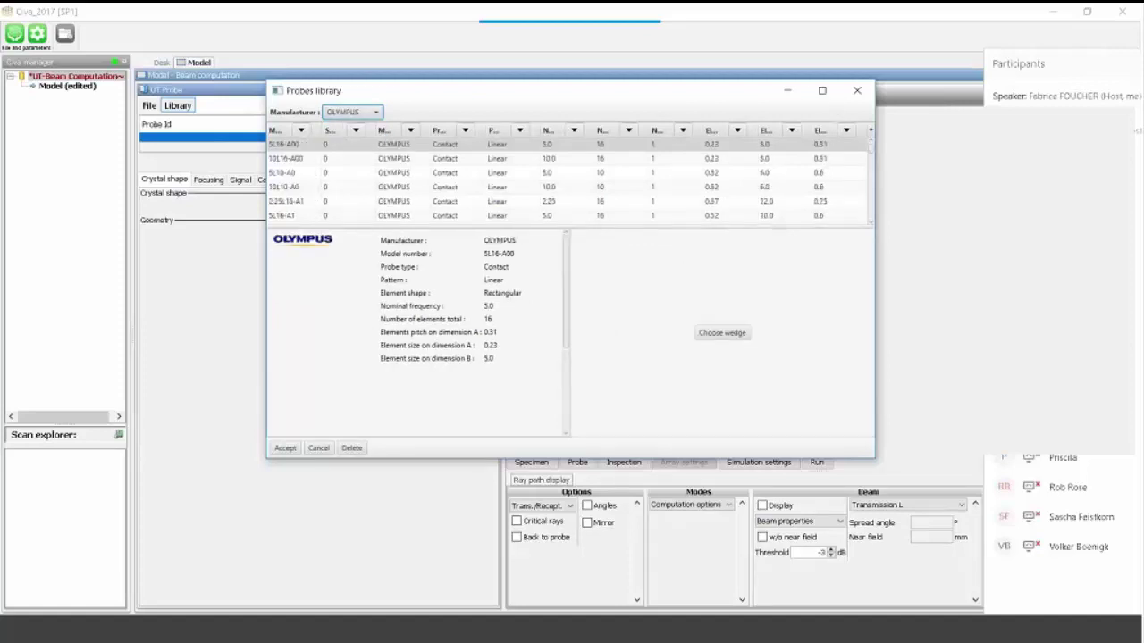
Enlarge and reposition the probes library window and list the GE probes.
left_click_drag(874, 458, 1010, 580)
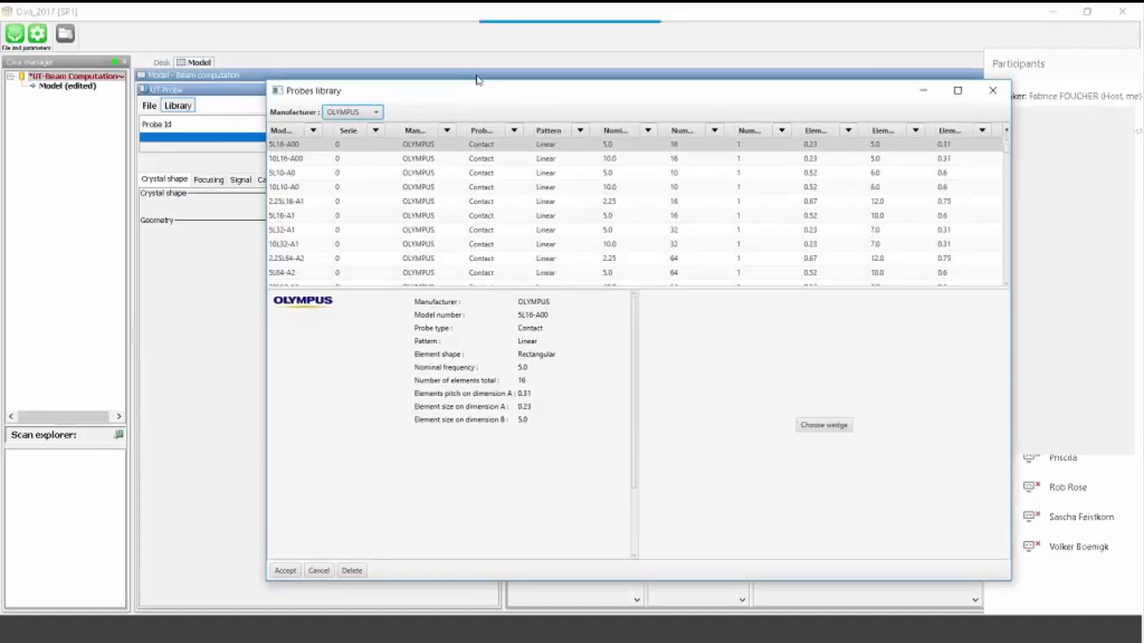
left_click_drag(476, 81, 379, 67)
left_click(278, 99)
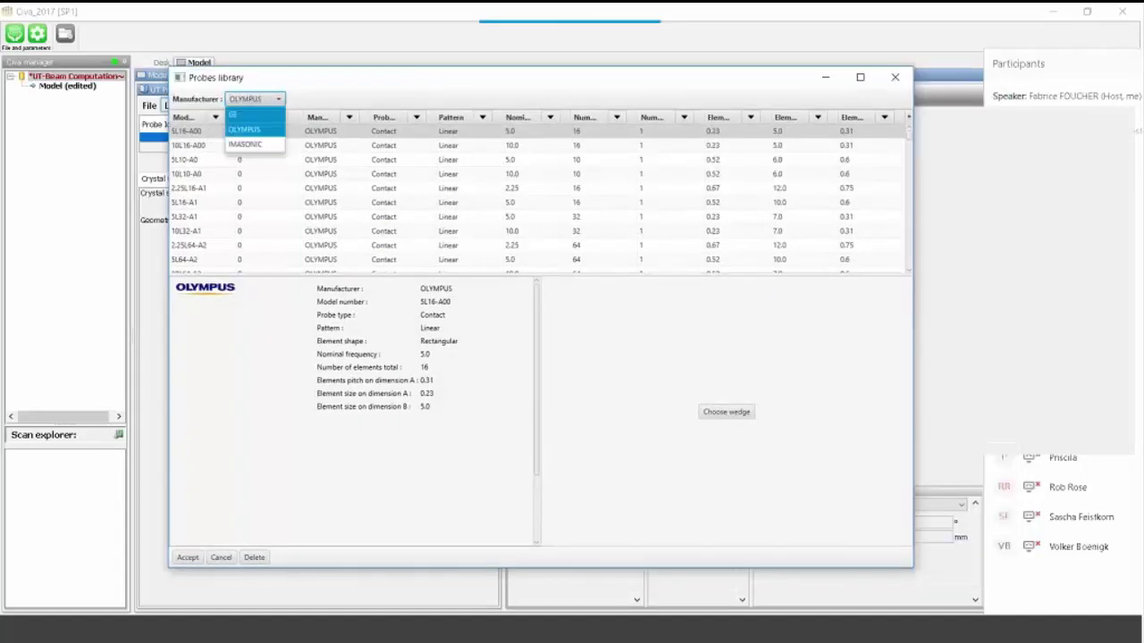
left_click(234, 114)
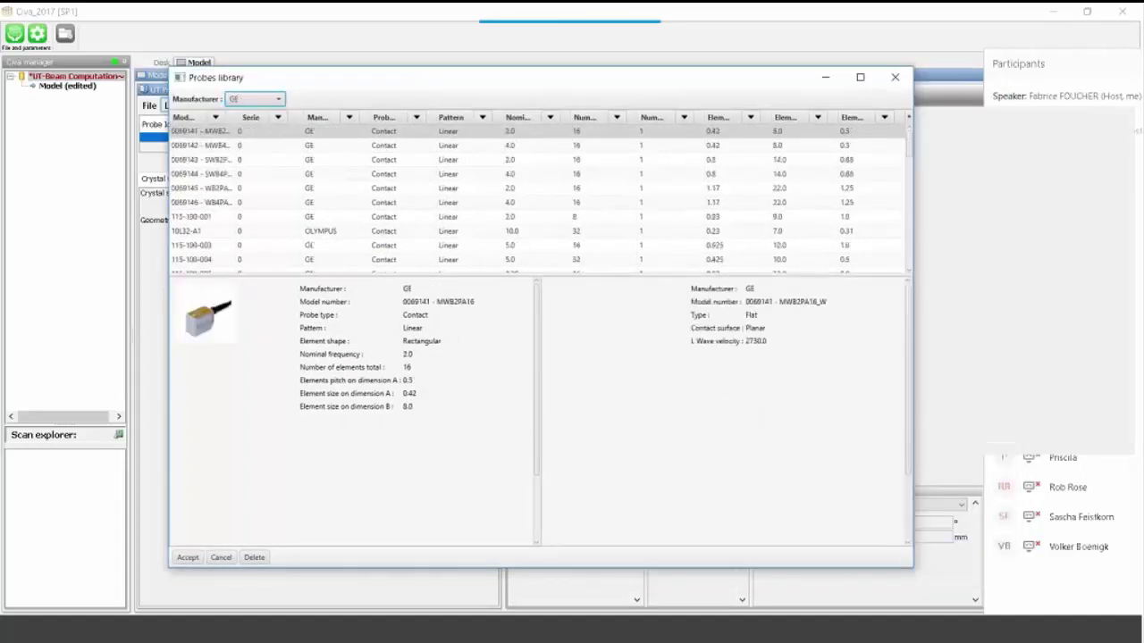
Widen the model number column and examine the details of several GE linear probes.
mouse_move(909, 141)
left_mouse_down()
mouse_move(910, 256)
mouse_move(912, 135)
left_mouse_up()
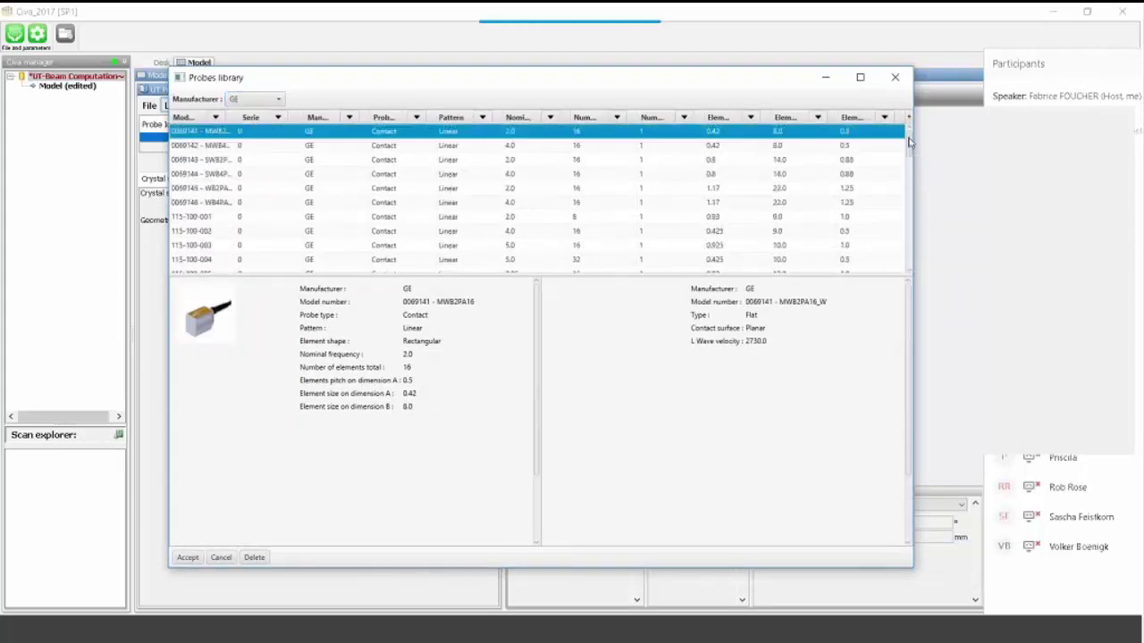
left_click_drag(239, 116, 273, 117)
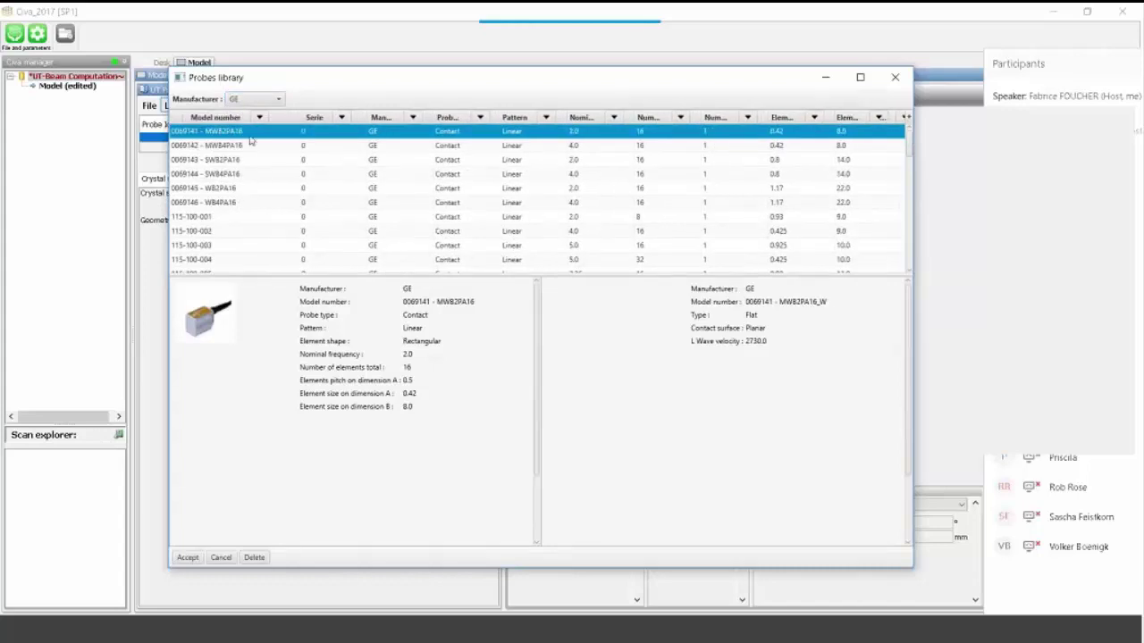
left_click(210, 145)
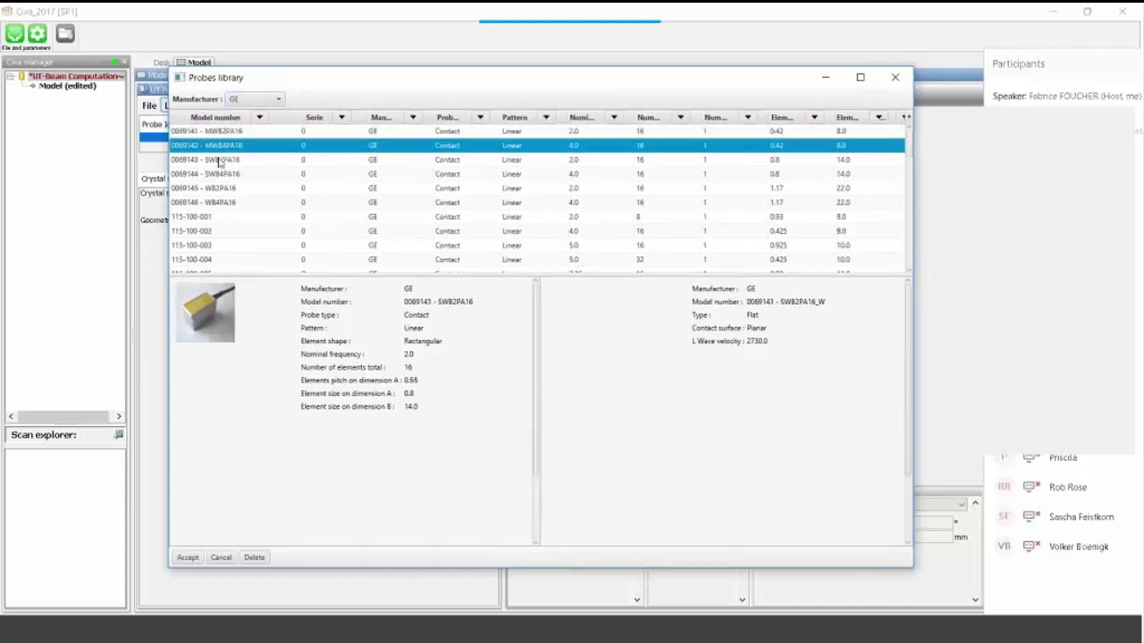
left_click(218, 189)
left_click(209, 219)
left_click(207, 243)
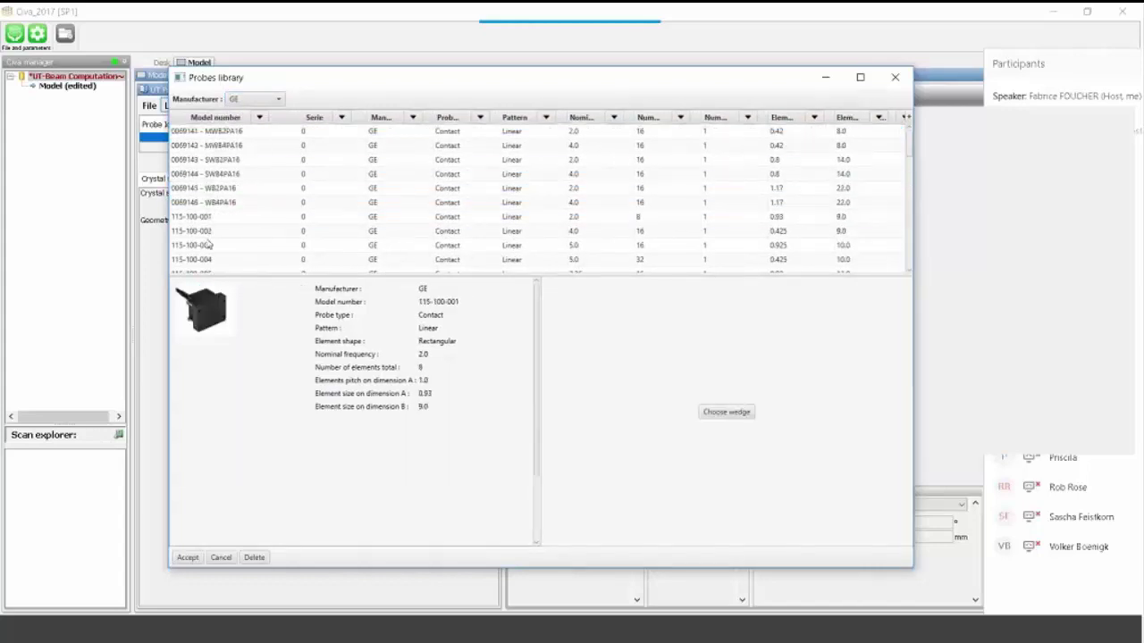
left_click(206, 259)
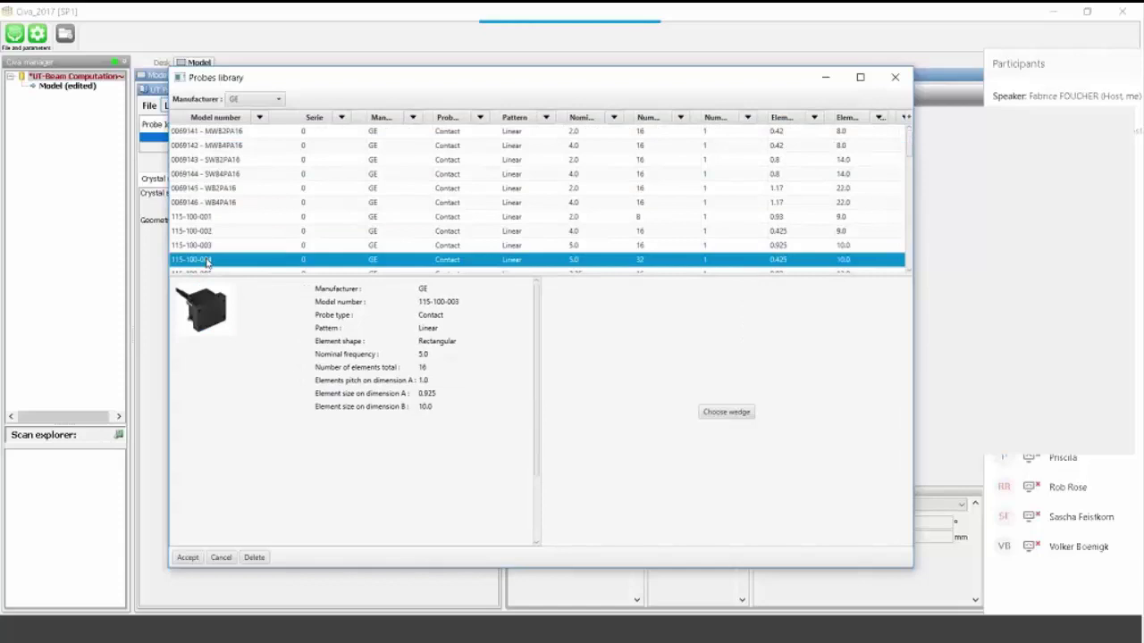
Filter the GE probes by the Single element pattern and examine the details of several of them.
left_click(546, 117)
left_click(532, 256)
left_click(546, 299)
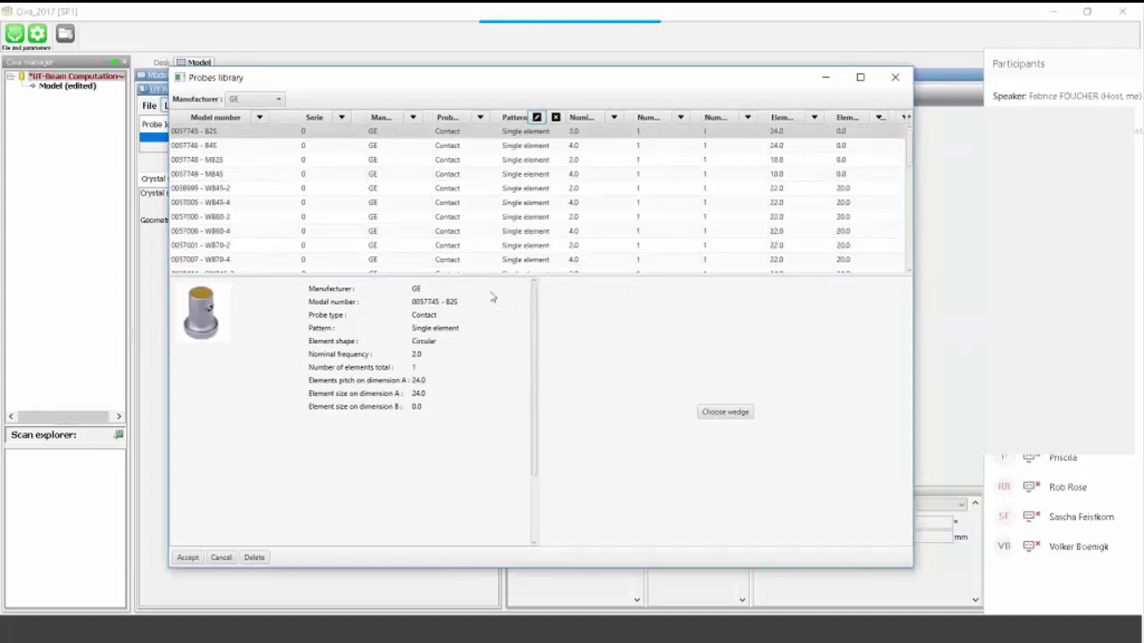
mouse_move(908, 154)
left_mouse_down()
mouse_move(911, 208)
mouse_move(900, 141)
left_mouse_up()
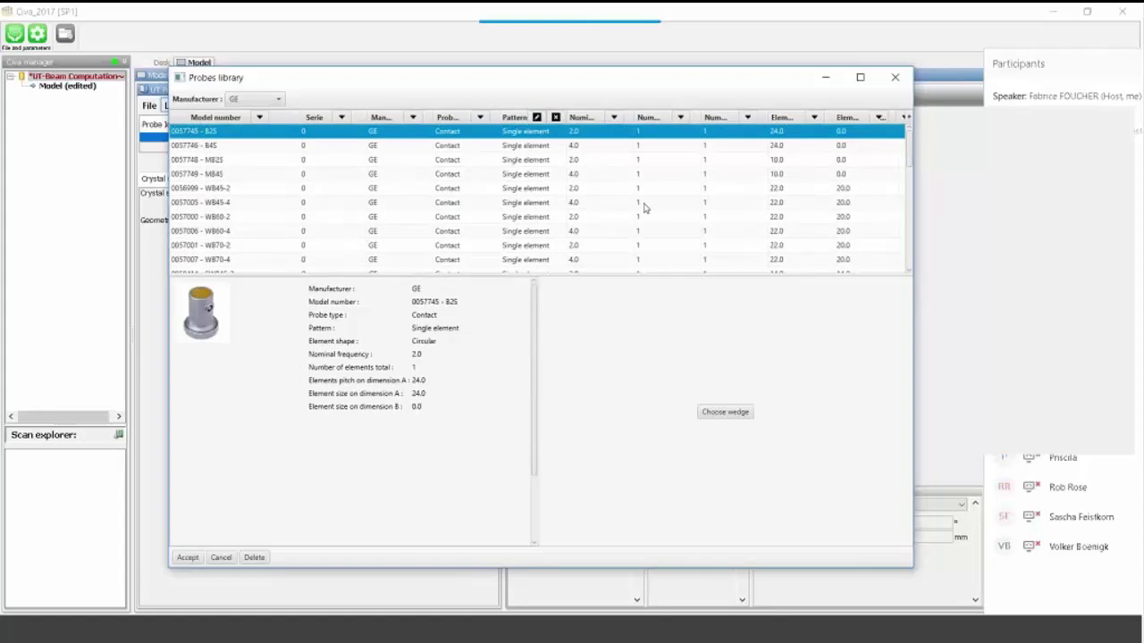
left_click(210, 145)
left_click(211, 161)
left_click(214, 174)
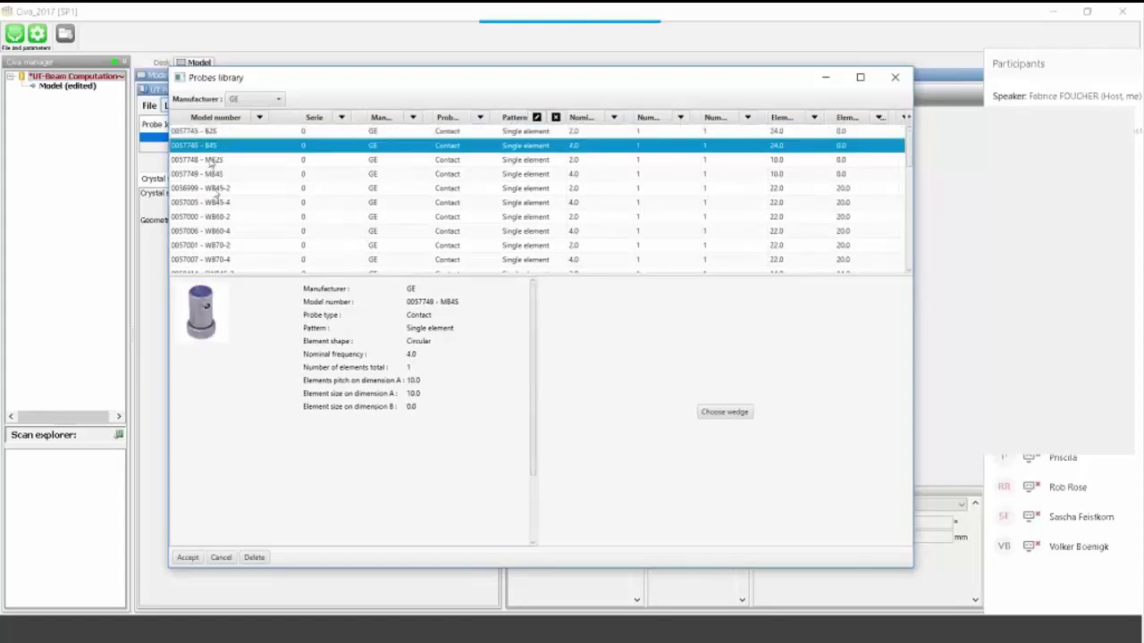
Load the GE single element probe 0056999 - WB45-2 from the library and review its focusing, wedge and signal settings.
left_click(215, 188)
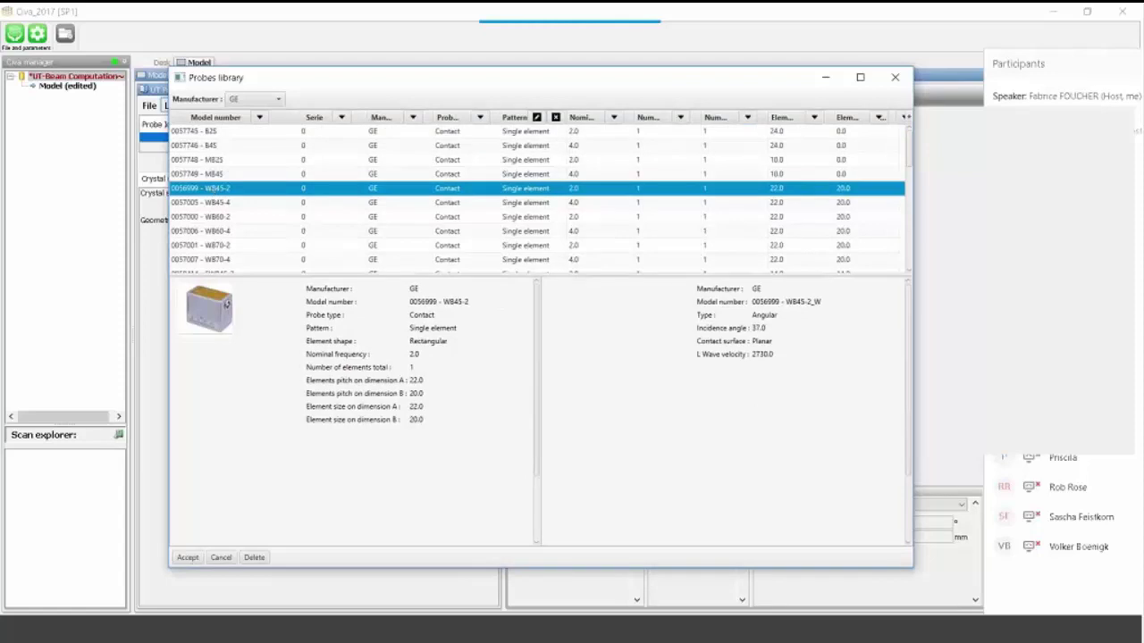
left_click(189, 557)
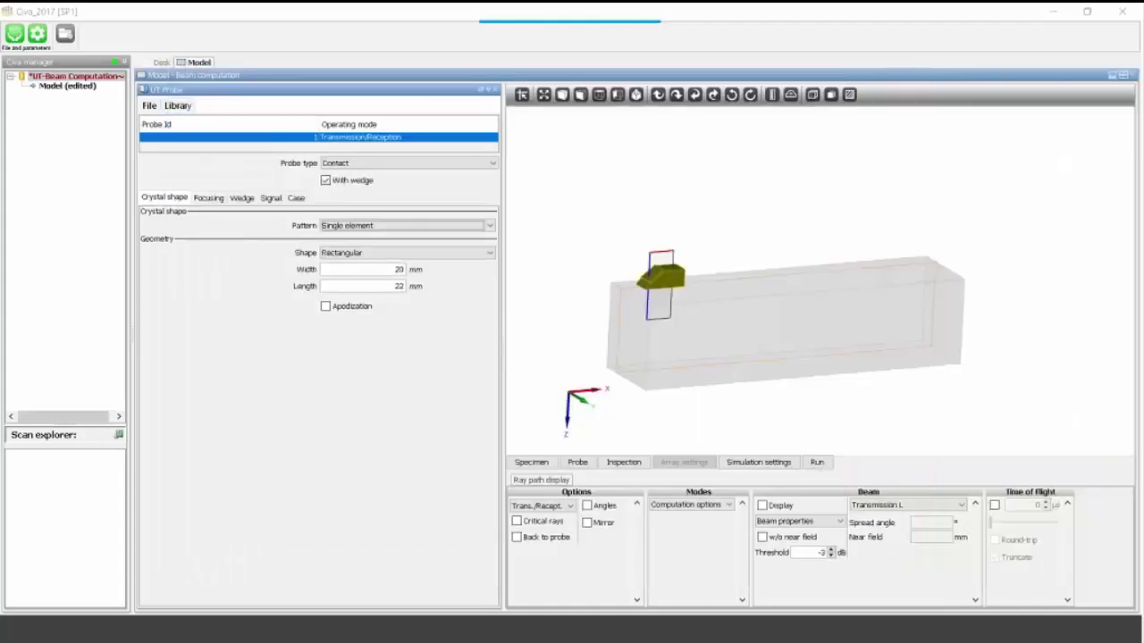
left_click(209, 198)
left_click(241, 198)
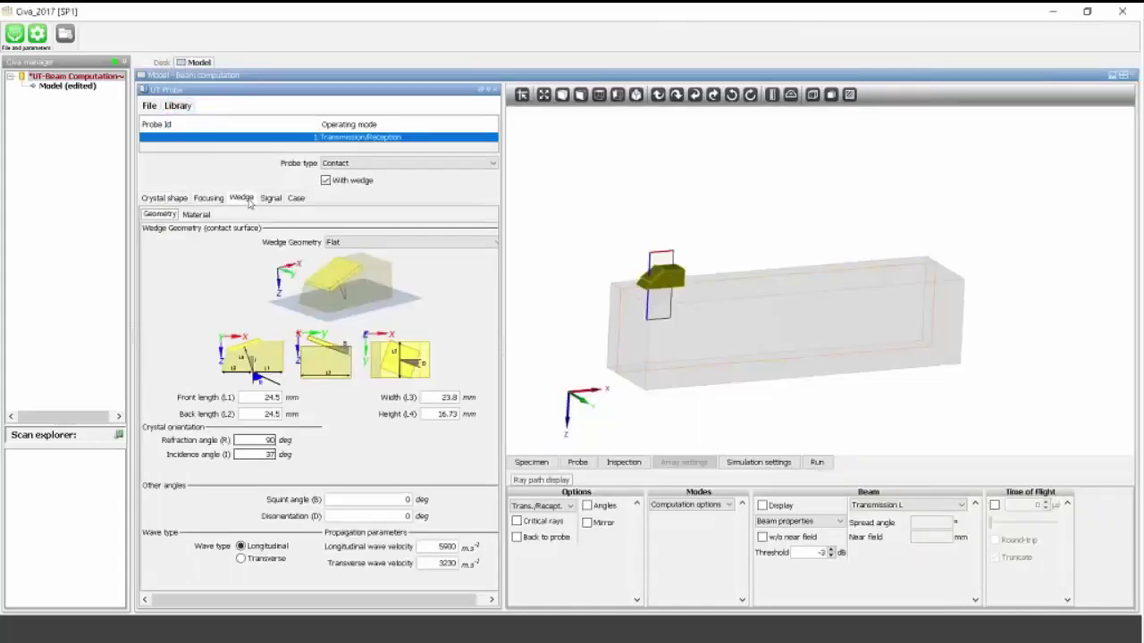
left_click(271, 198)
left_click(495, 90)
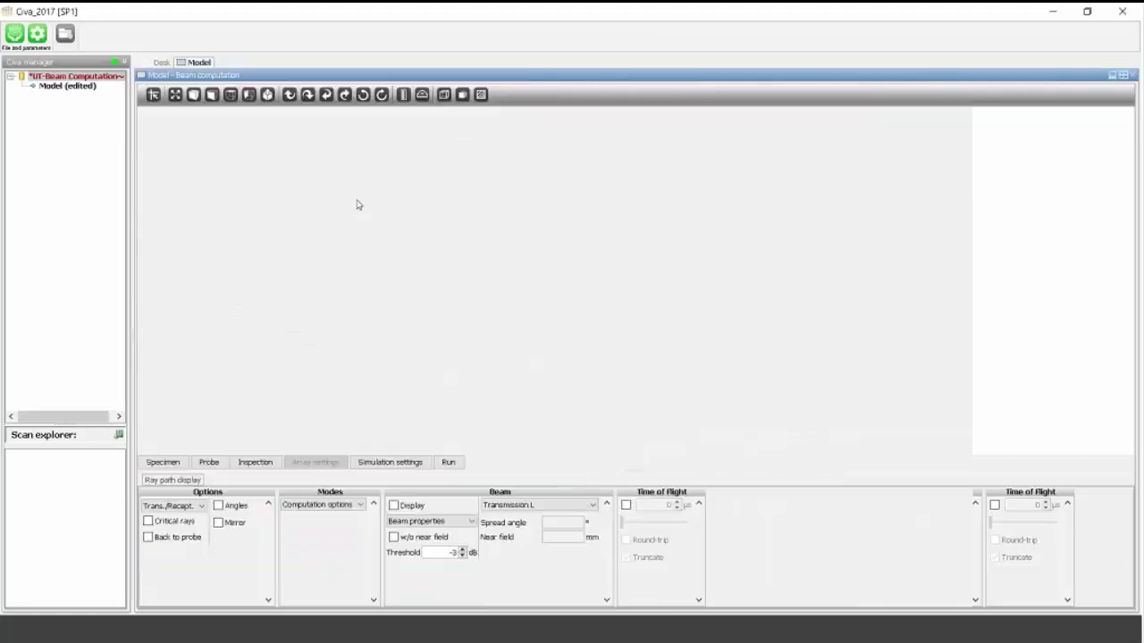
Switch the beam computation to the transverse (T) wave mode in the simulation settings.
left_click_drag(394, 289, 402, 261)
scroll(500, 331, "up", 2)
scroll(482, 363, "up", 3)
middle_click_drag(488, 394, 455, 341)
scroll(477, 368, "down", 4)
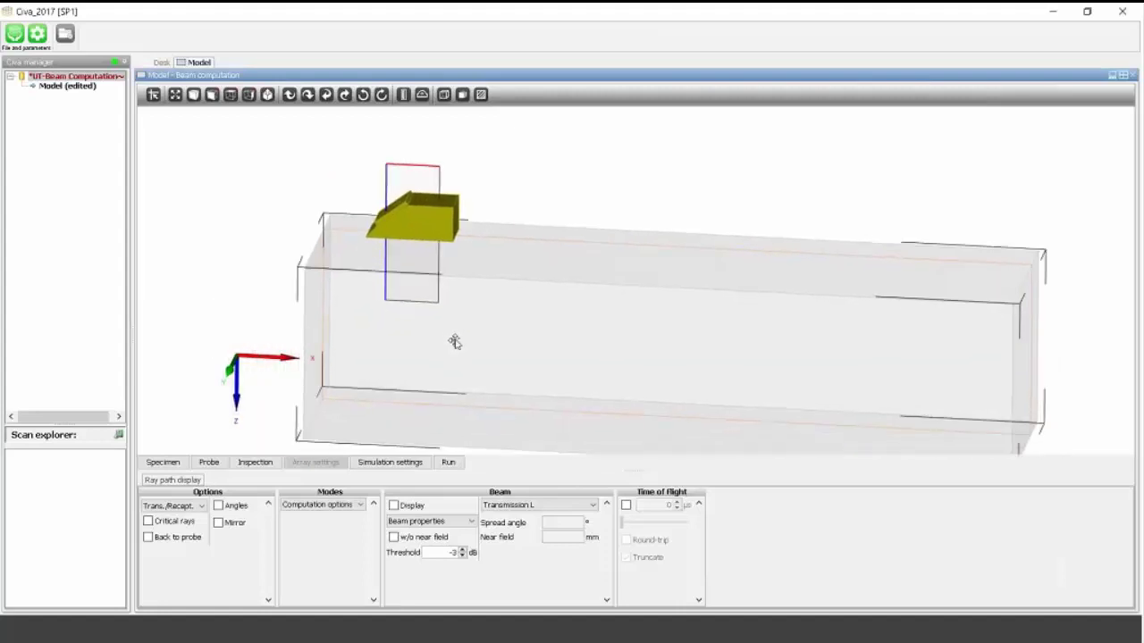
left_click(411, 471)
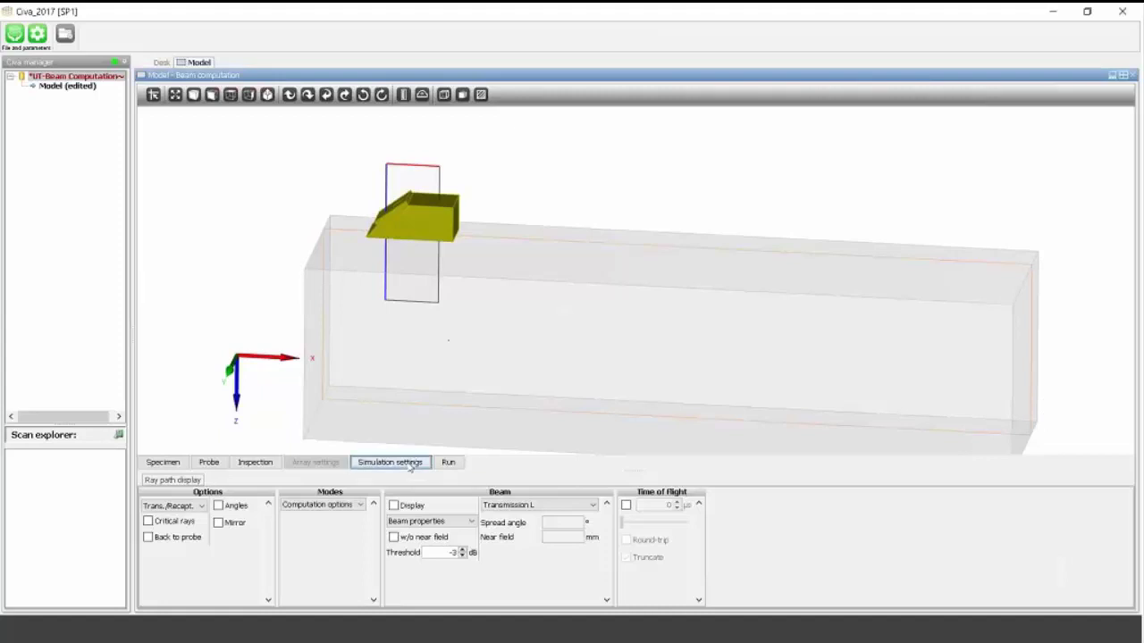
left_click(325, 212)
Size the rectangular computation zone to Xzone 50 mm with 50 steps and Zzone 100 mm with 100 steps.
left_click(204, 105)
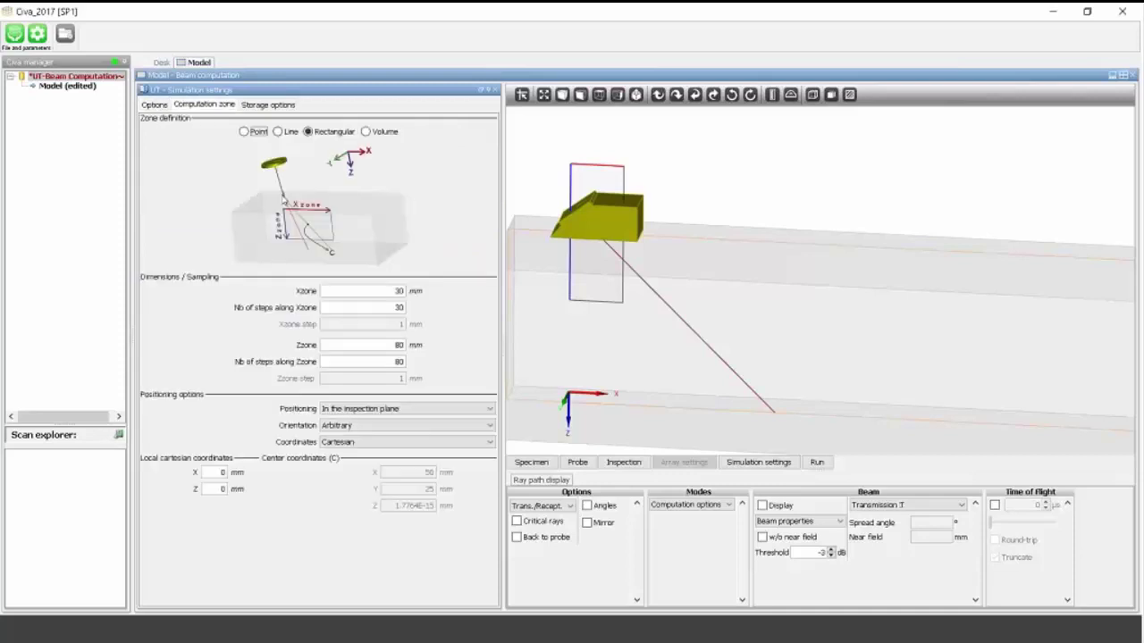
key("Tab")
type("50")
key("Tab")
type("50")
key("Tab")
type("100")
key("Tab")
type("100")
key("Tab")
Orient the computation zone along the T axis and set its distance to 50 mm.
left_click(378, 426)
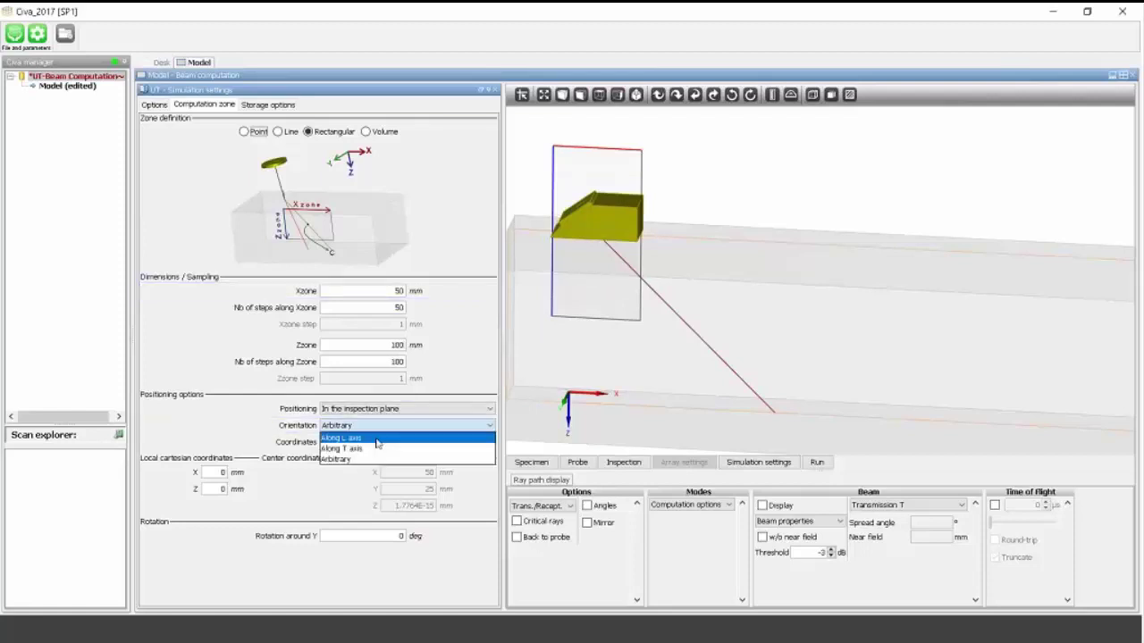
left_click(376, 441)
double_click(264, 472)
type("5")
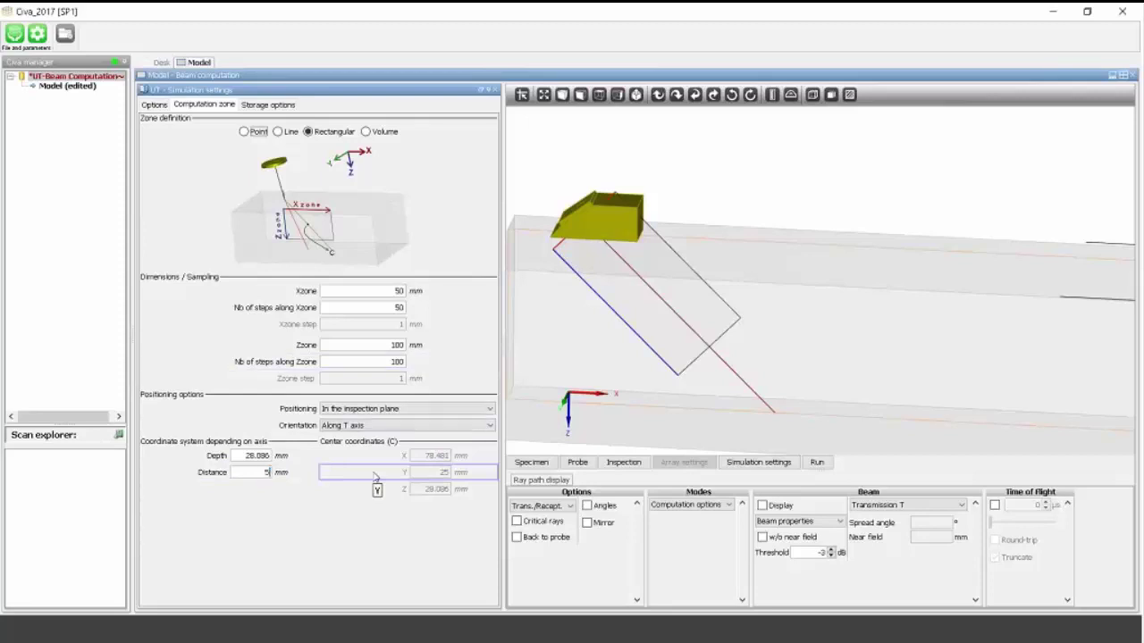
key("Return")
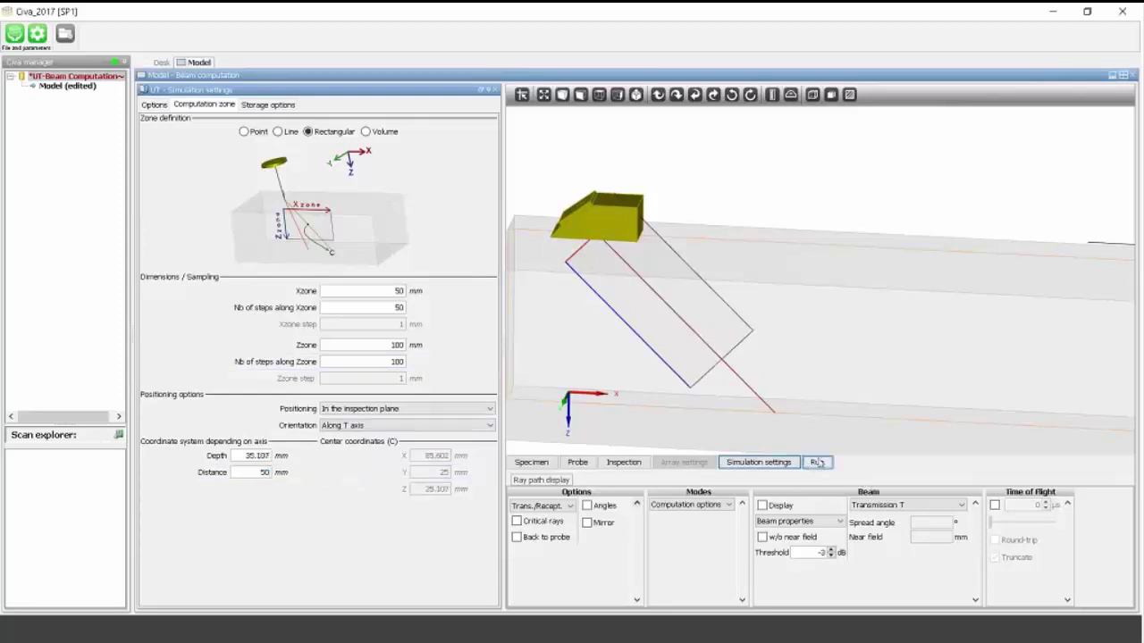
Run the beam computation and move the Zzone cursor on the 2D field image to 75 mm.
left_click(817, 462)
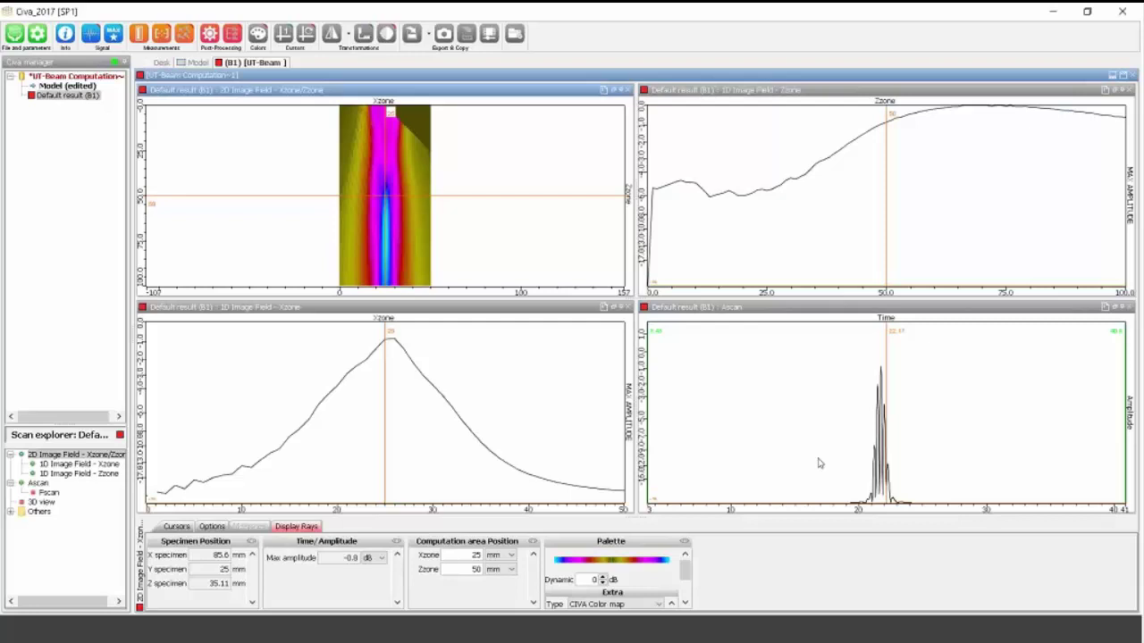
left_click_drag(384, 195, 386, 241)
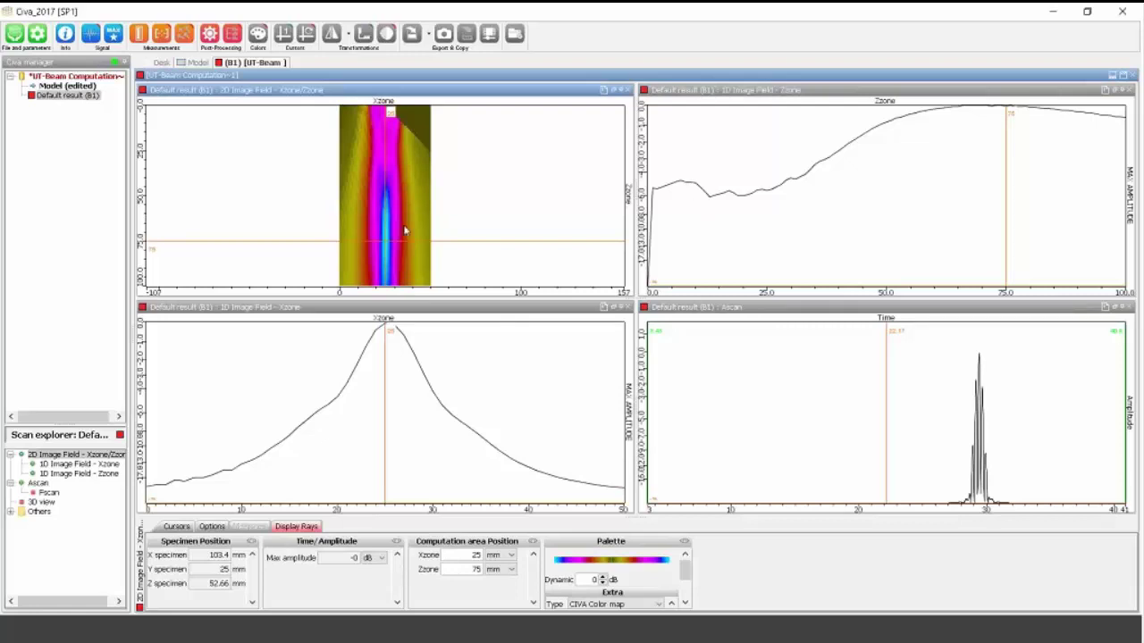
Display the computed beam in a 3D view below the 2D image and group the Xzone curve with the Ascan.
double_click(41, 502)
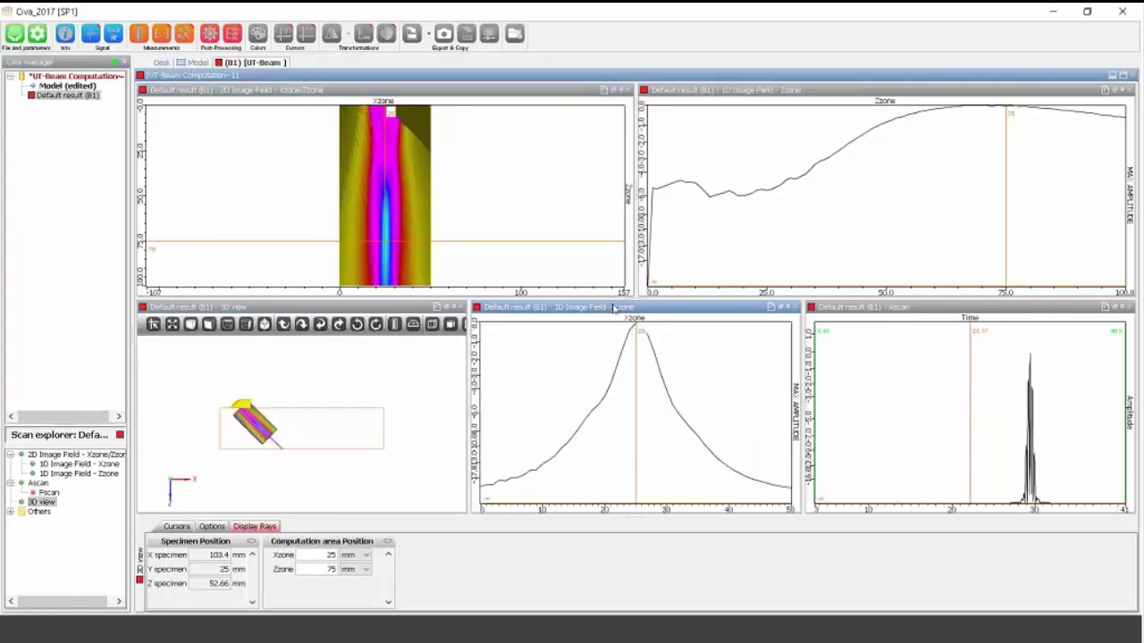
left_click_drag(871, 313, 874, 312)
left_click(452, 408)
scroll(376, 436, "up", 6)
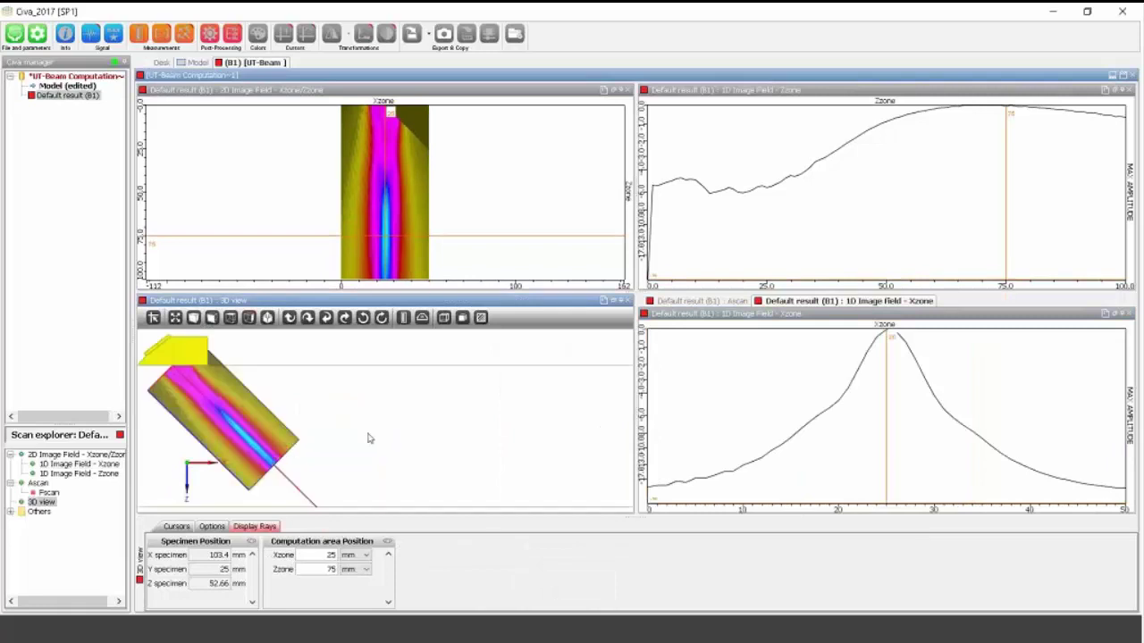
middle_click_drag(370, 439, 537, 437)
scroll(506, 429, "up", 2)
scroll(487, 430, "down", 3)
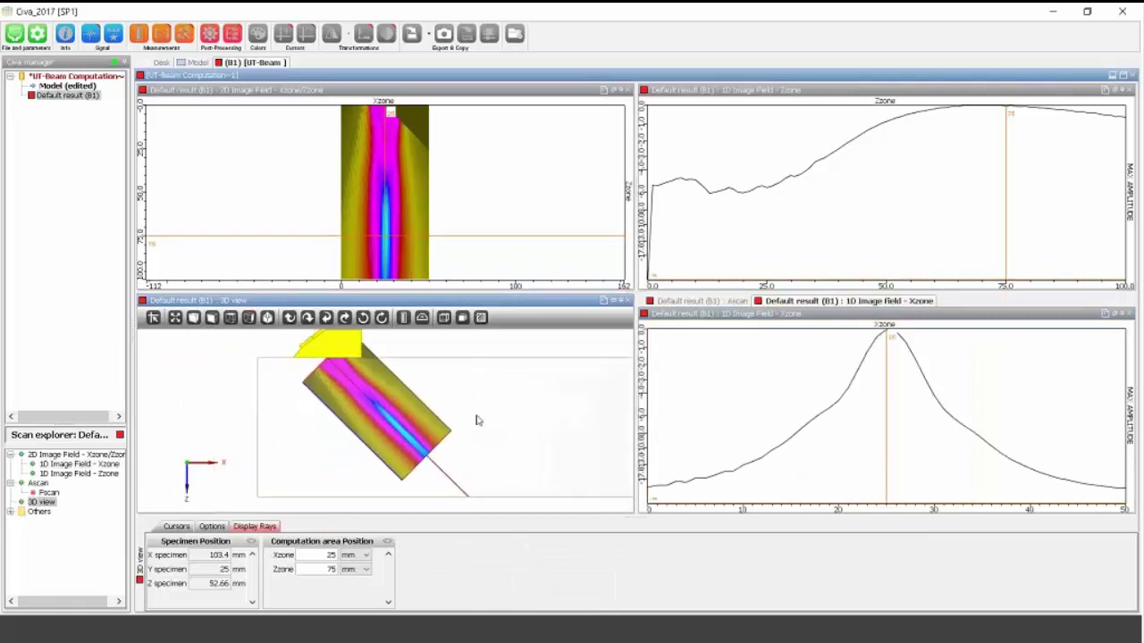
mouse_move(382, 416)
left_mouse_down()
mouse_move(406, 437)
mouse_move(383, 398)
left_mouse_up()
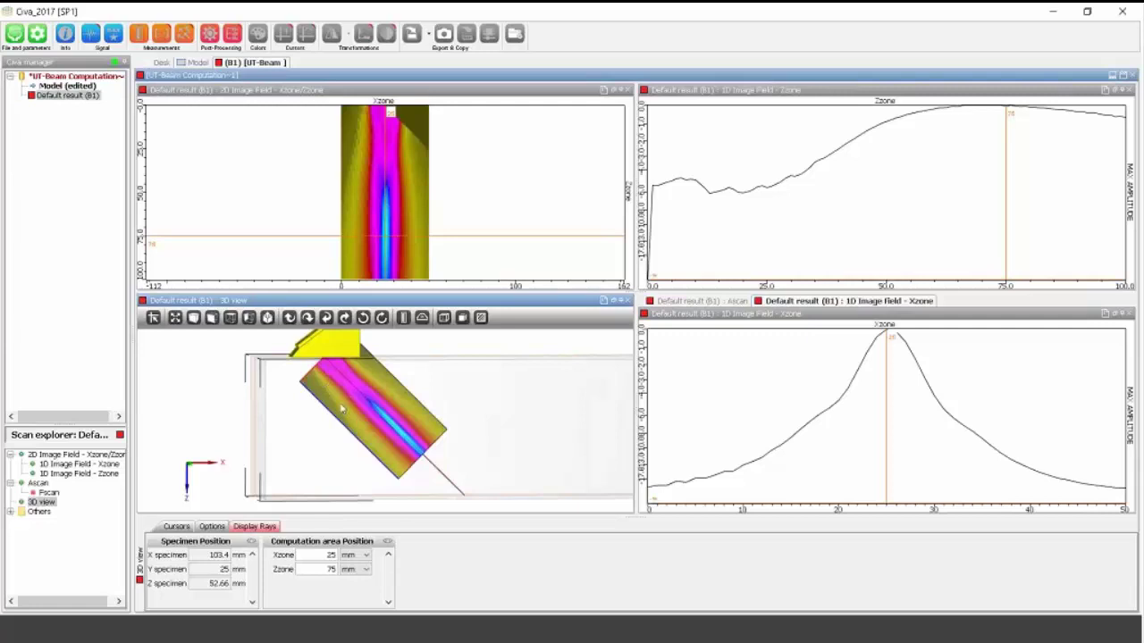
scroll(381, 424, "down", 2)
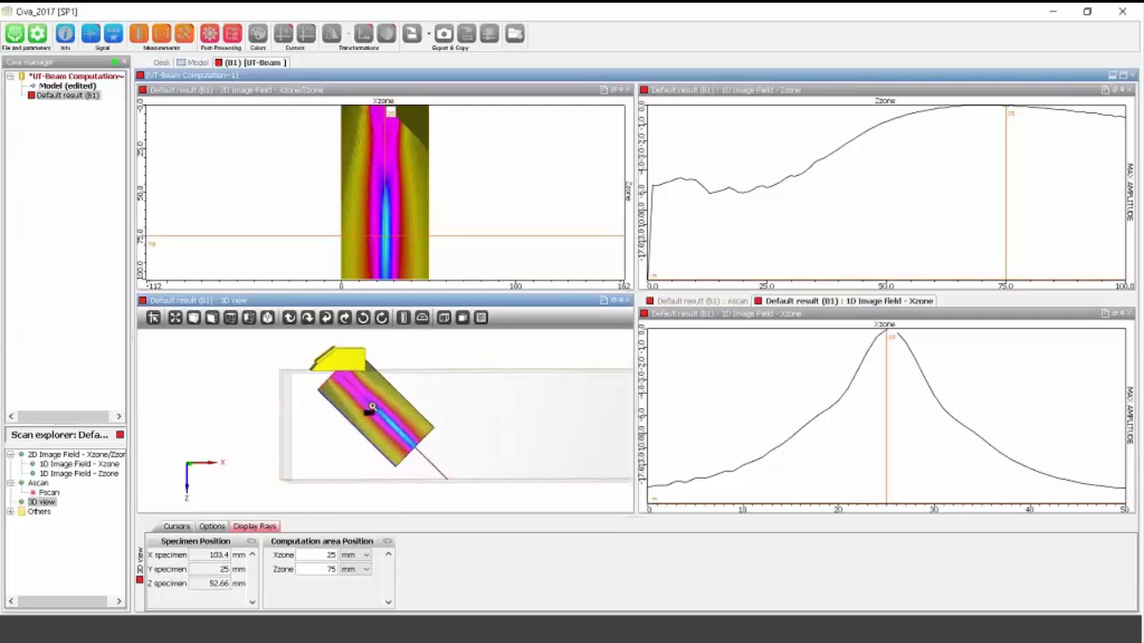
Move the Zzone cursor on the 2D field image to 54 mm and shift the cursor on the Xzone curve.
left_click_drag(562, 236, 546, 199)
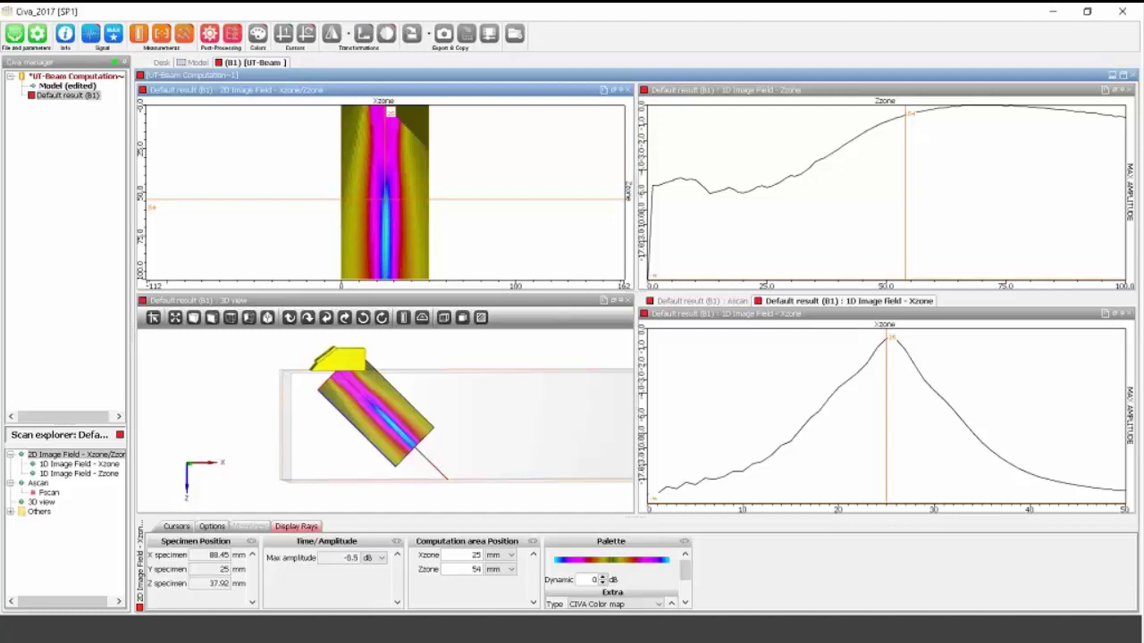
left_click_drag(882, 439, 928, 438)
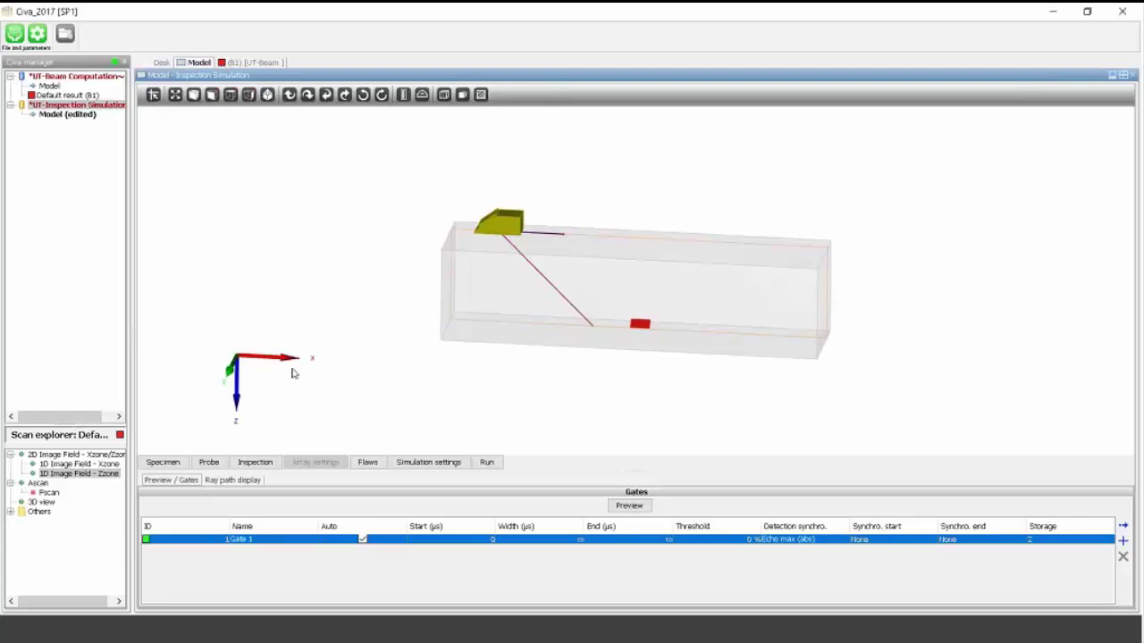
Set the Z centre coordinate of the third rectangular defect to 50 mm.
scroll(457, 319, "up", 5)
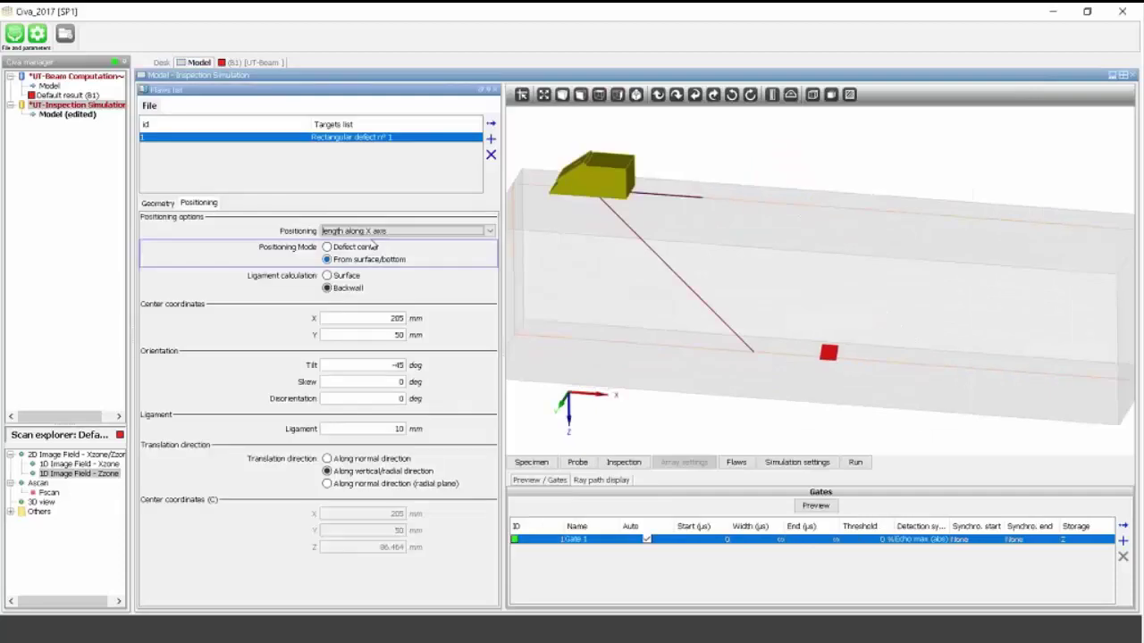
left_click_drag(625, 331, 715, 334)
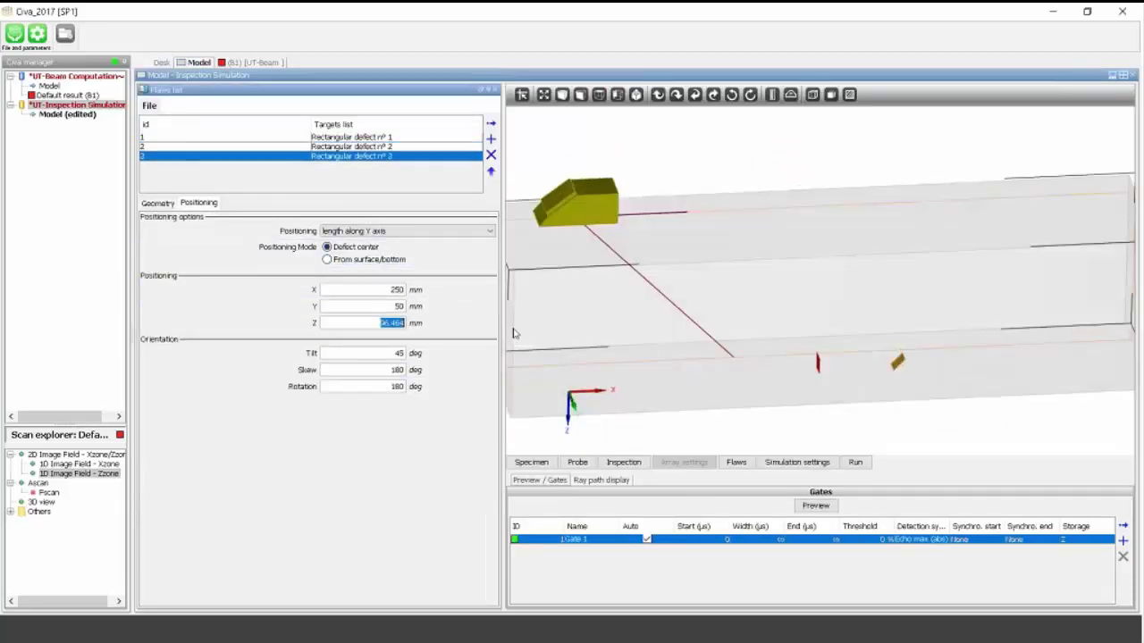
type("50")
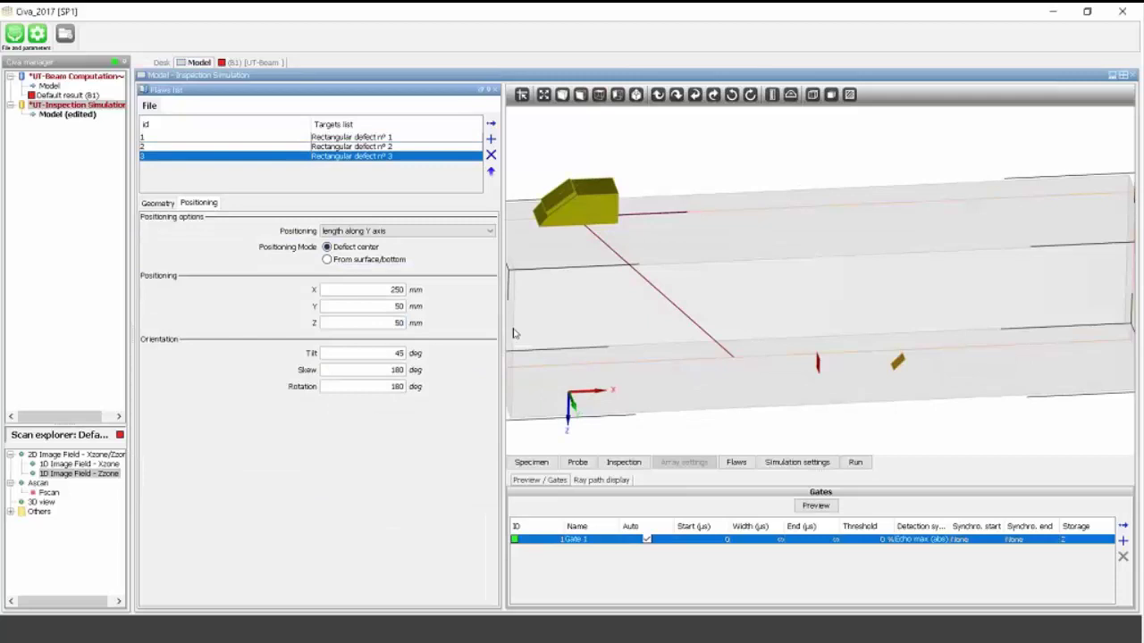
Change the third flaw's geometry to semi-elliptical planar with a length and height of 10 mm.
left_click(158, 203)
left_click(402, 221)
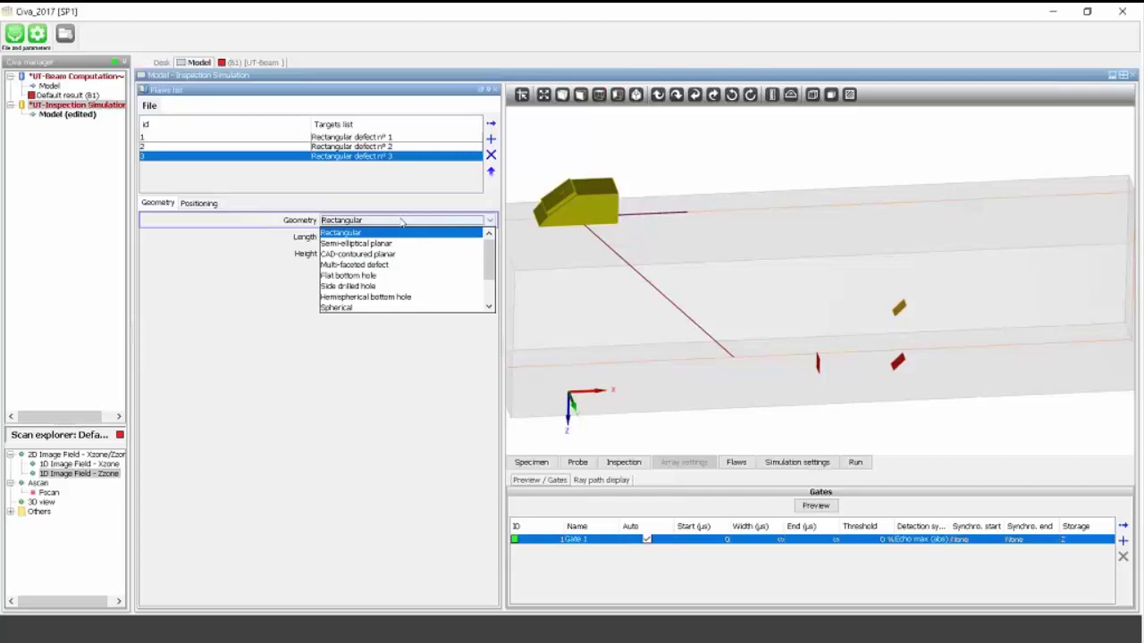
left_click(357, 243)
left_click(485, 235)
type("10")
left_click_drag(691, 287, 652, 296)
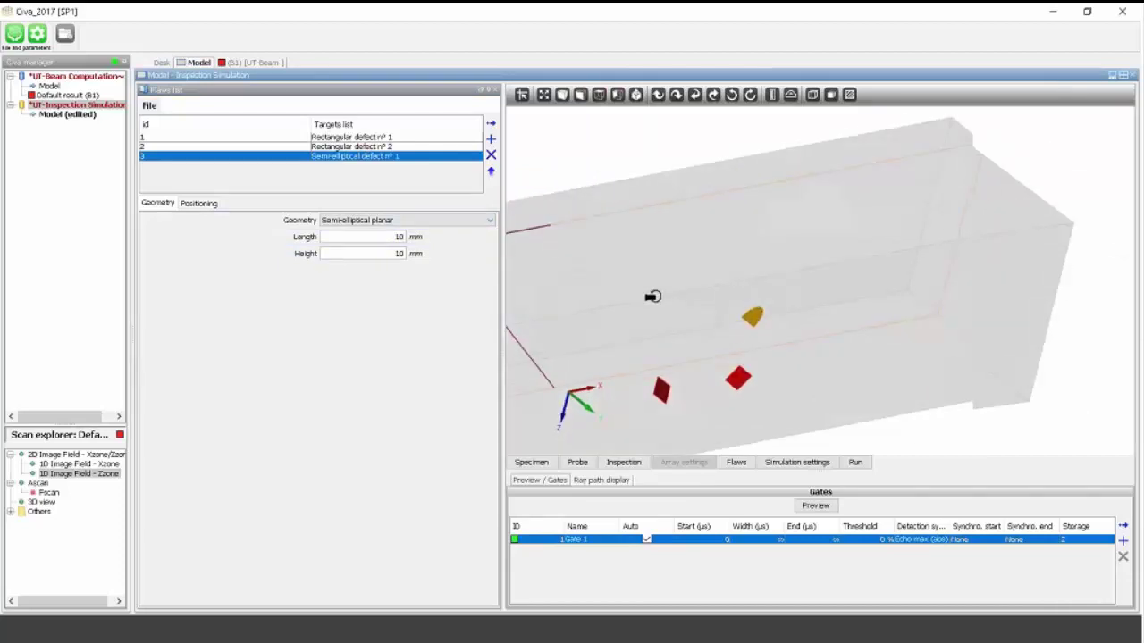
scroll(652, 297, "up", 5)
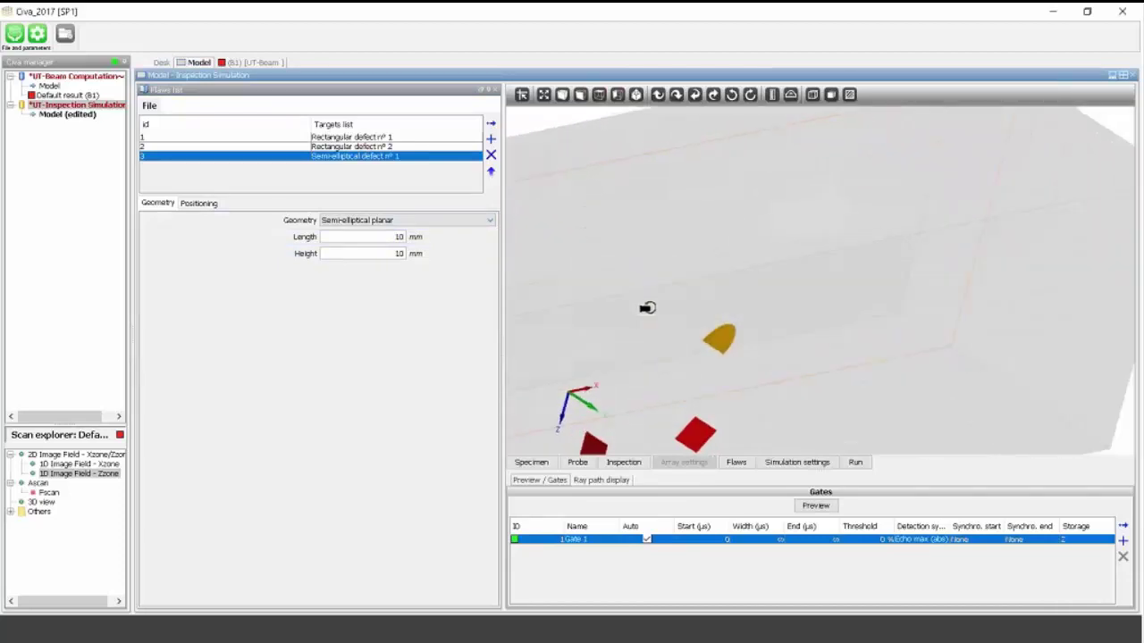
Change the third flaw to a CAD-contoured planar defect and load its contour from CAD_Contour_Planar_Defect.dxf.
left_click(398, 220)
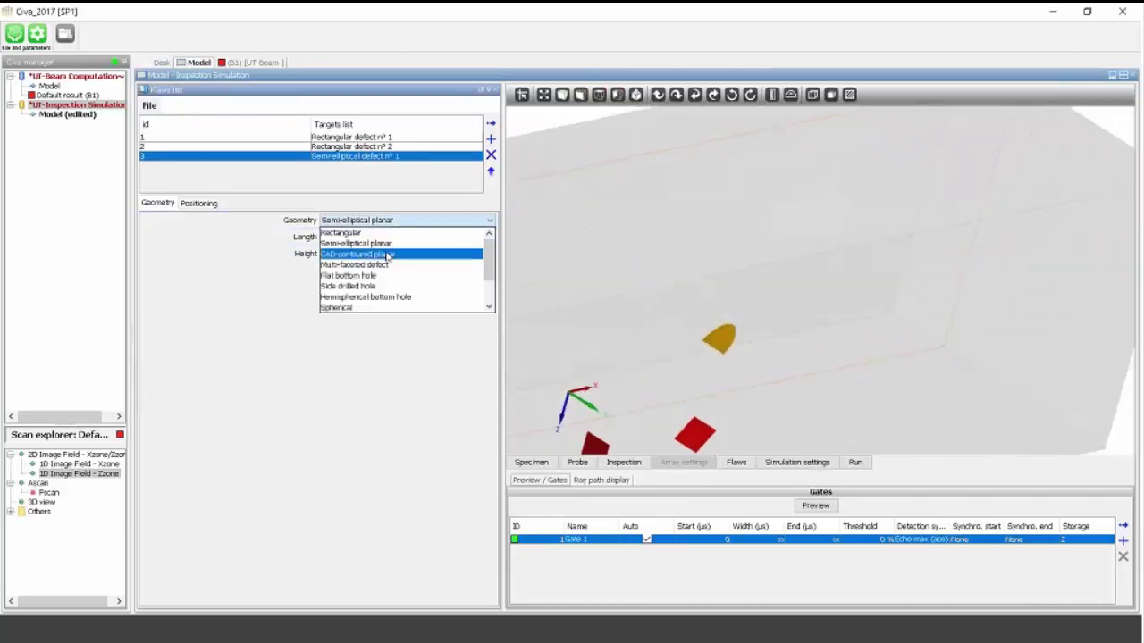
left_click(387, 254)
left_click(473, 237)
left_click(169, 144)
left_click(167, 157)
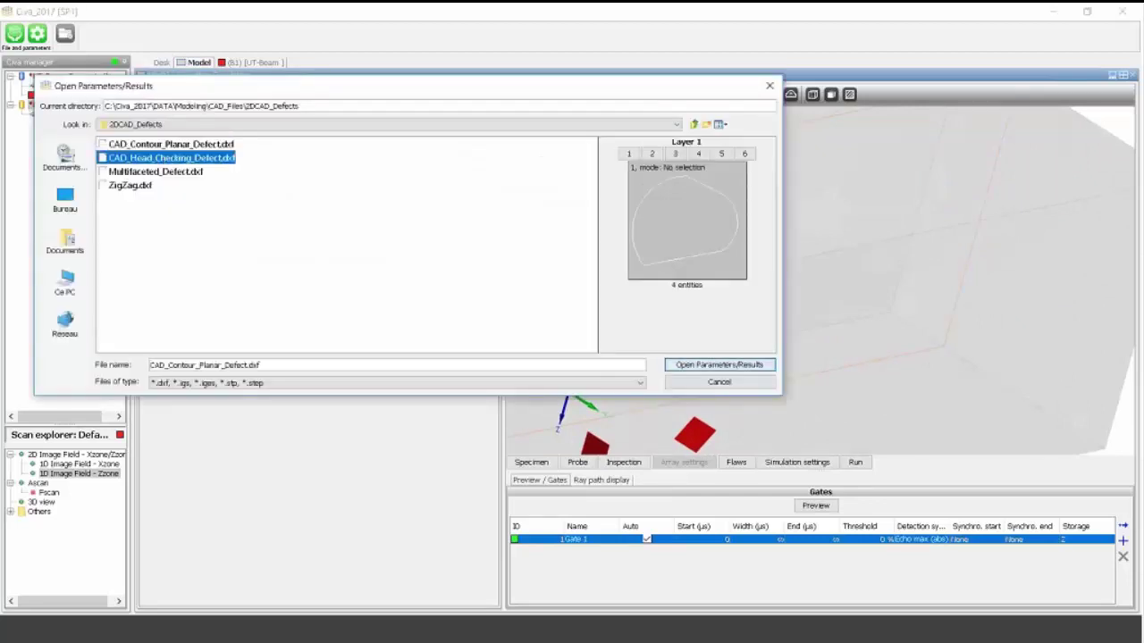
left_click(672, 364)
left_click_drag(671, 360, 689, 303)
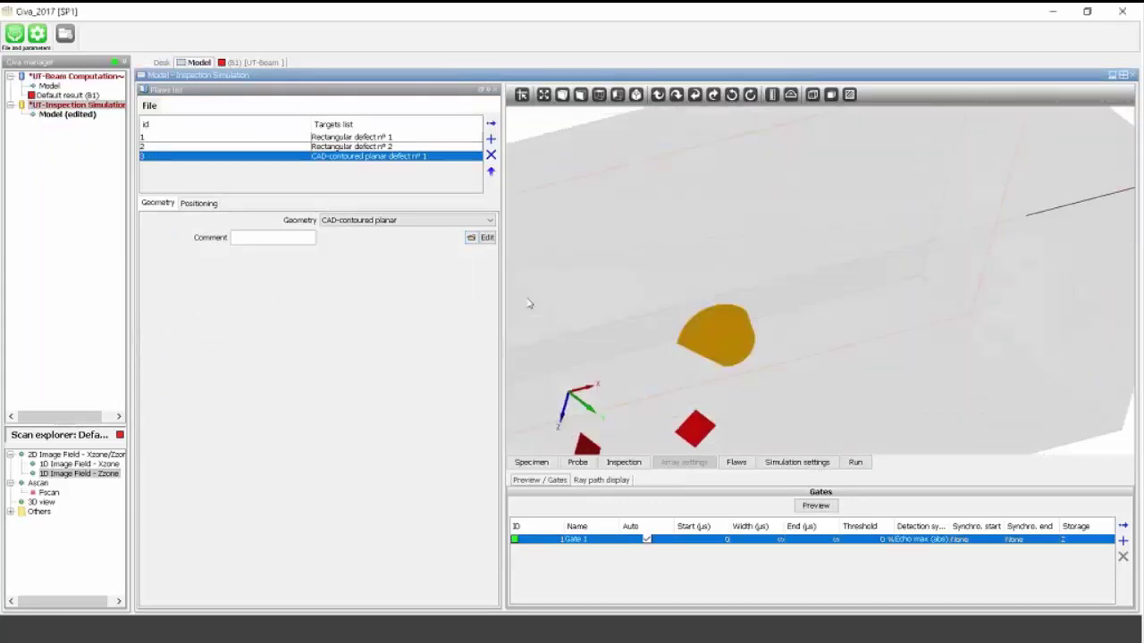
Change the third flaw to a multi-faceted defect and load its profile from Multifaceted_Defect.dxf.
left_click(385, 219)
left_click(387, 266)
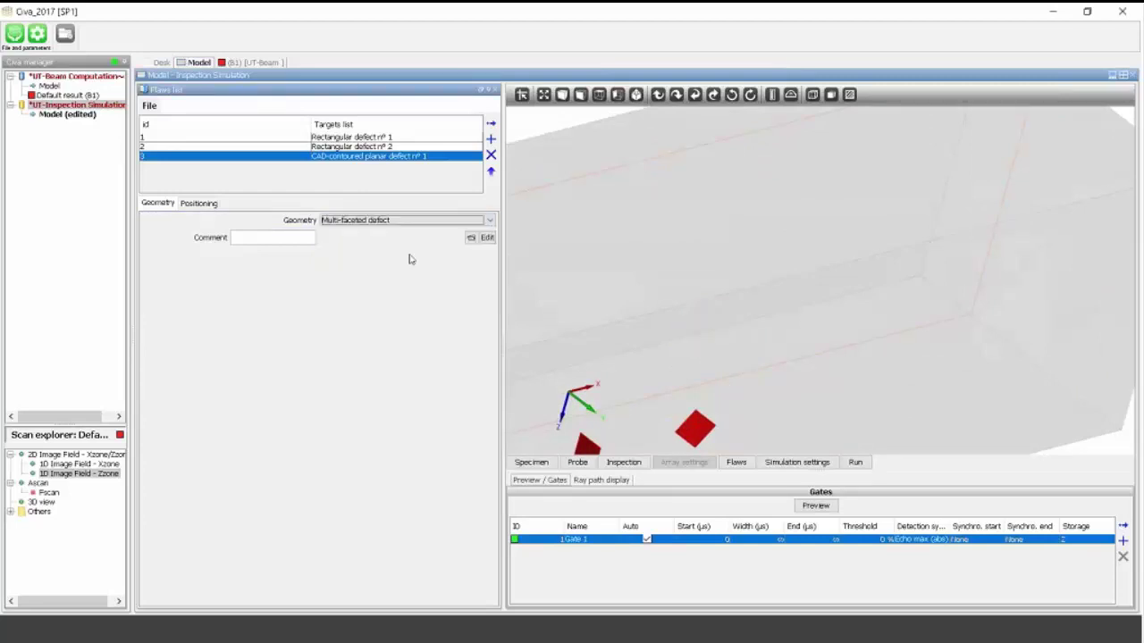
left_click(471, 238)
left_click(154, 172)
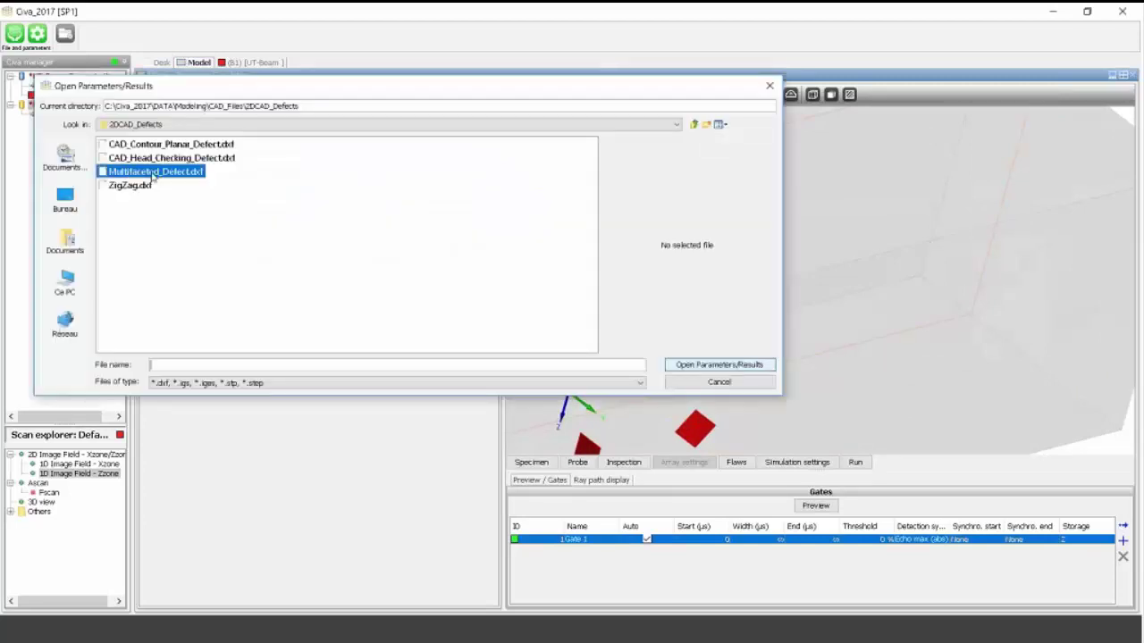
left_click(720, 365)
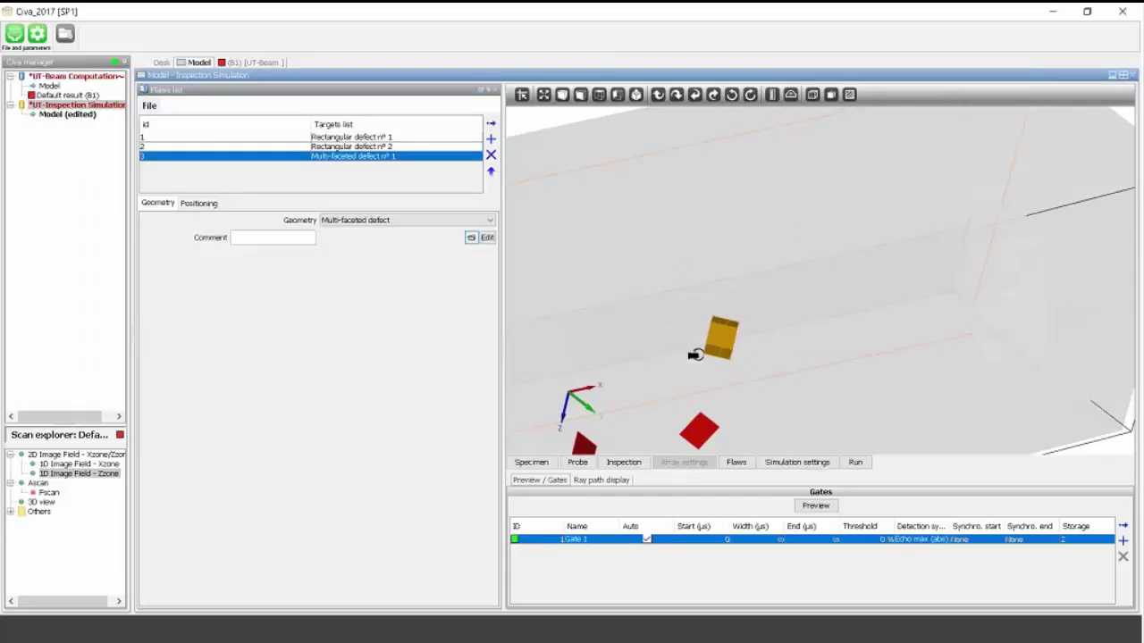
Replace the multi-faceted defect's profile with ZigZag.dxf and inspect its shape in the 3D view.
left_click(470, 237)
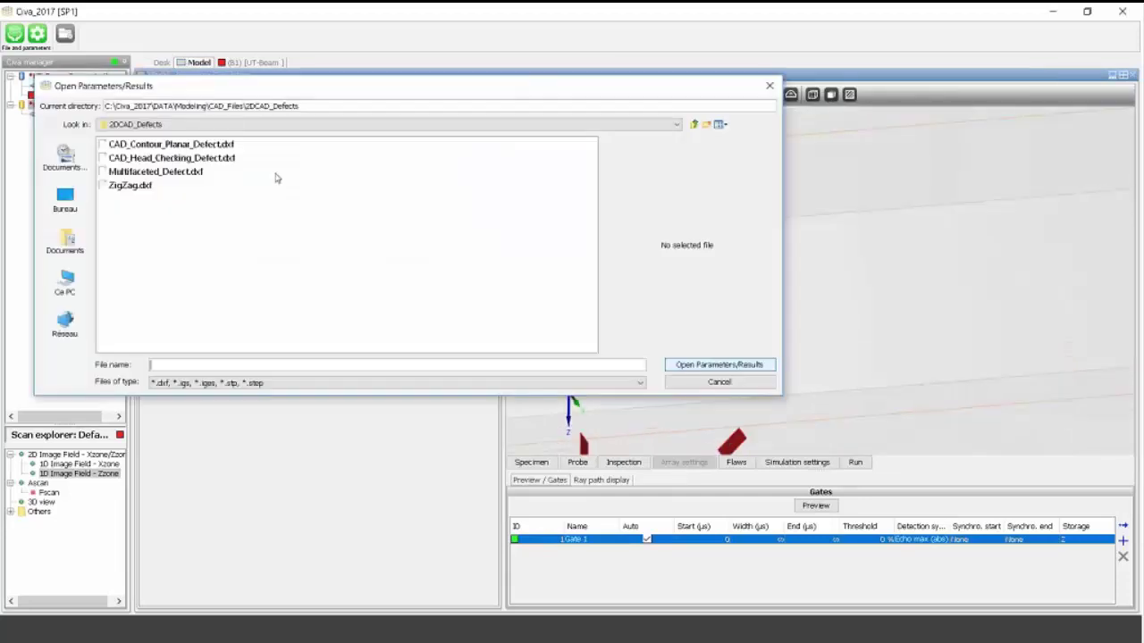
left_click(276, 183)
left_click(720, 364)
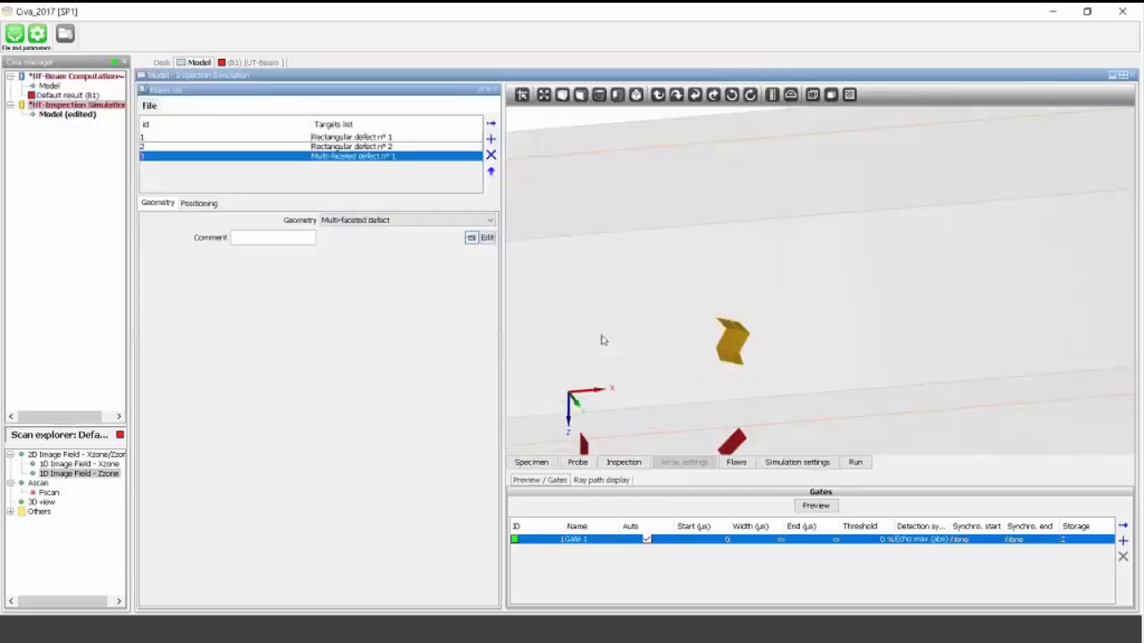
left_click_drag(706, 339, 747, 353)
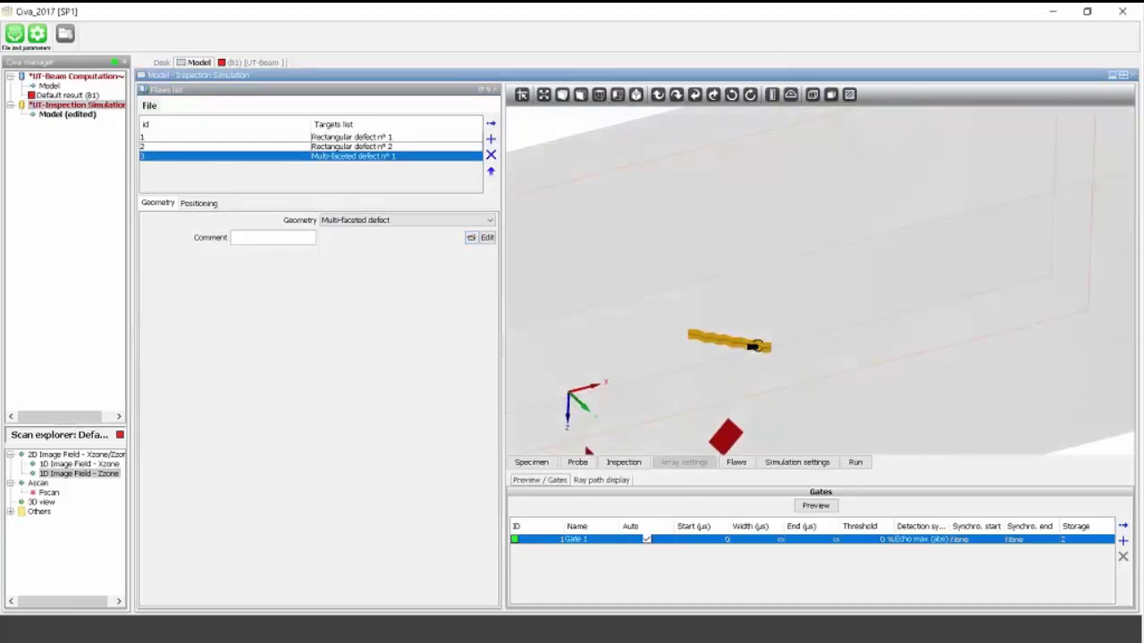
Change the third flaw's geometry to a flat bottom hole, and replace that with a side drilled hole.
left_click(449, 223)
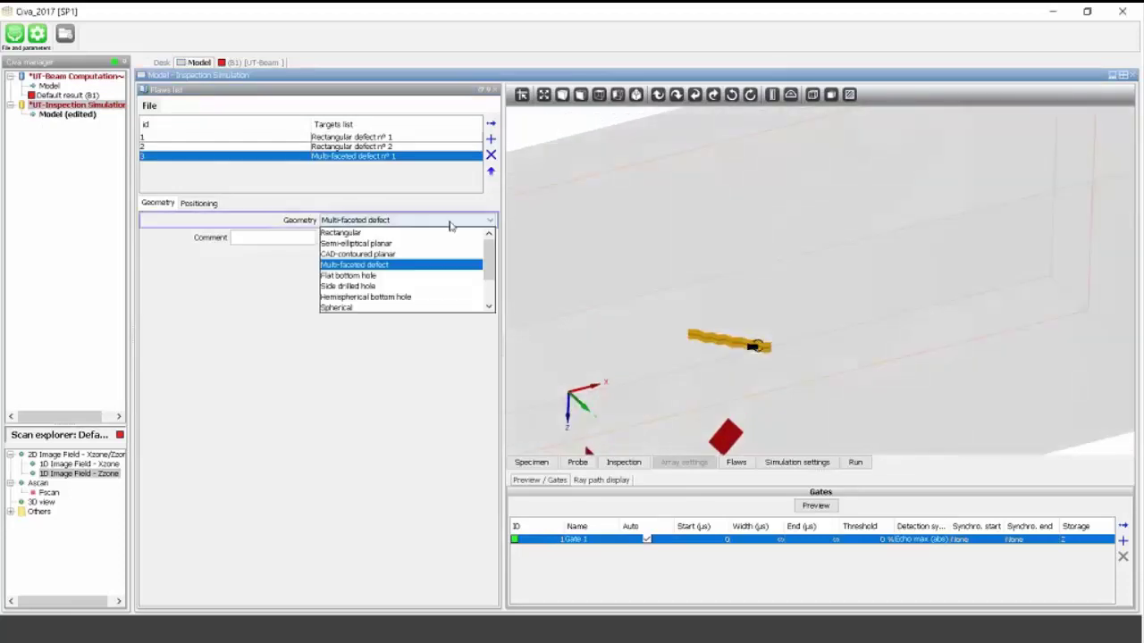
left_click(388, 276)
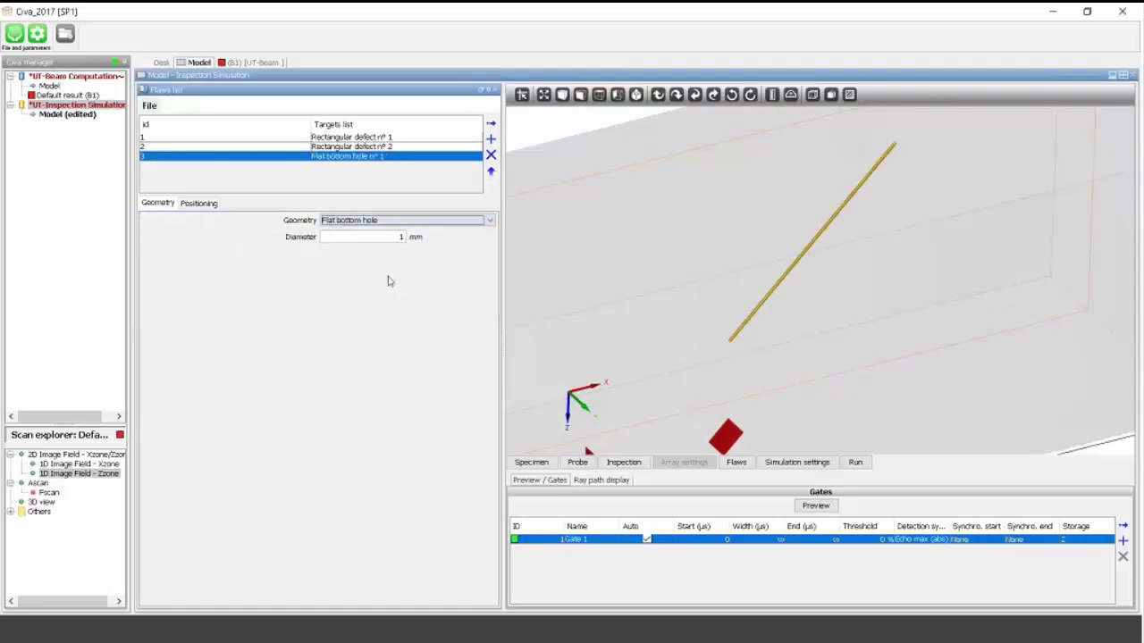
left_click(402, 219)
left_click(403, 288)
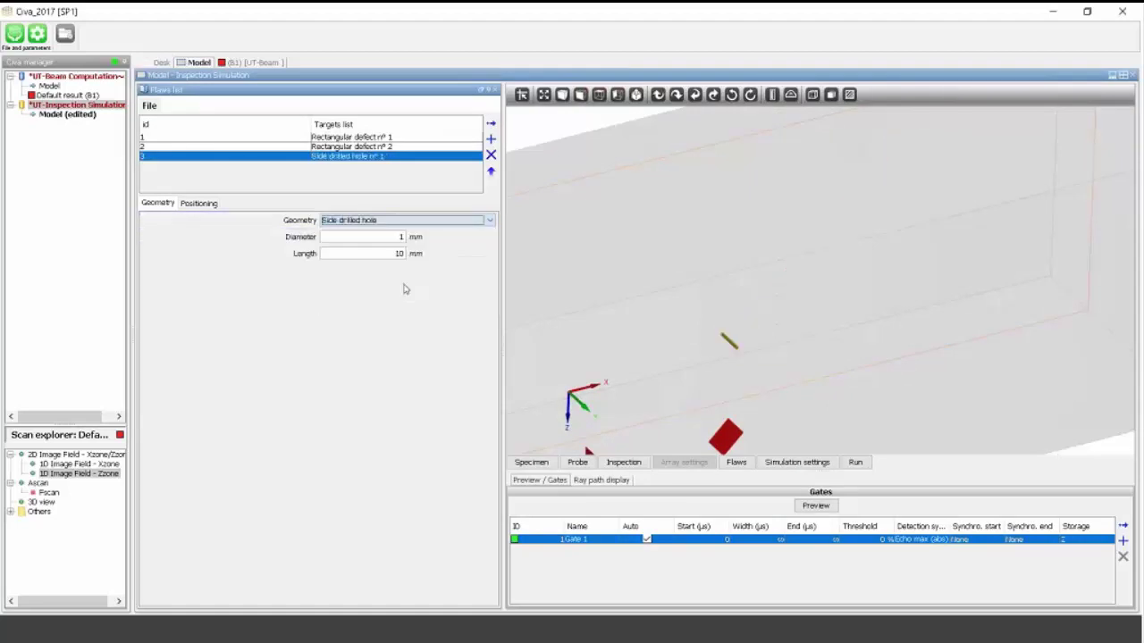
Check the remaining flaw geometry types and give the side drilled hole a diameter of 2 mm and a length of 100 mm.
left_click(402, 220)
left_click_drag(490, 272, 489, 295)
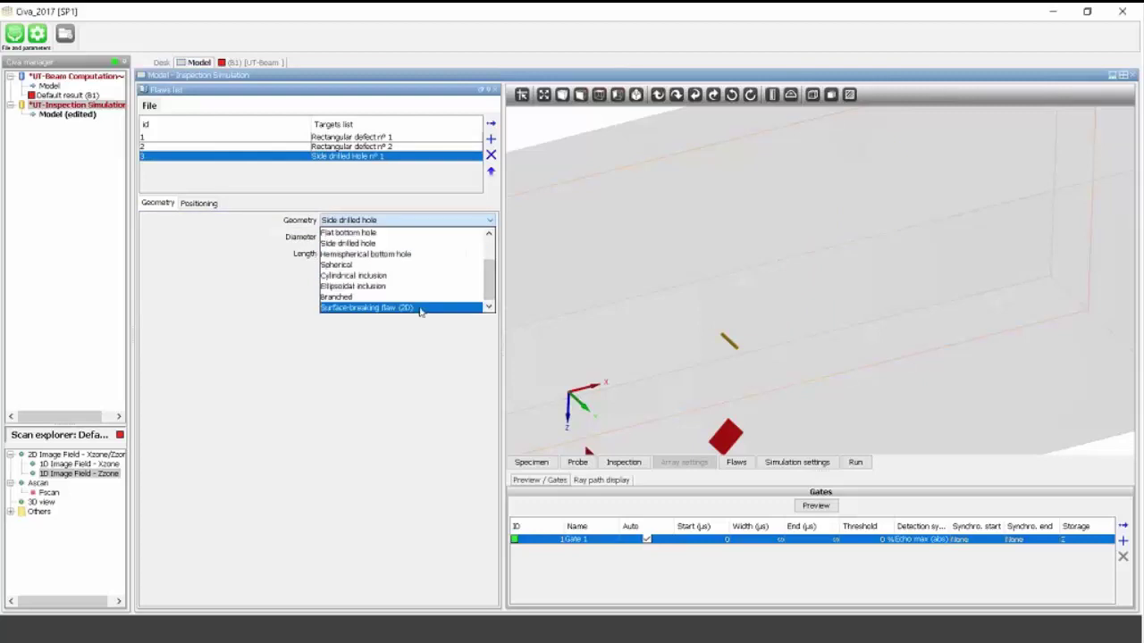
left_click(376, 255)
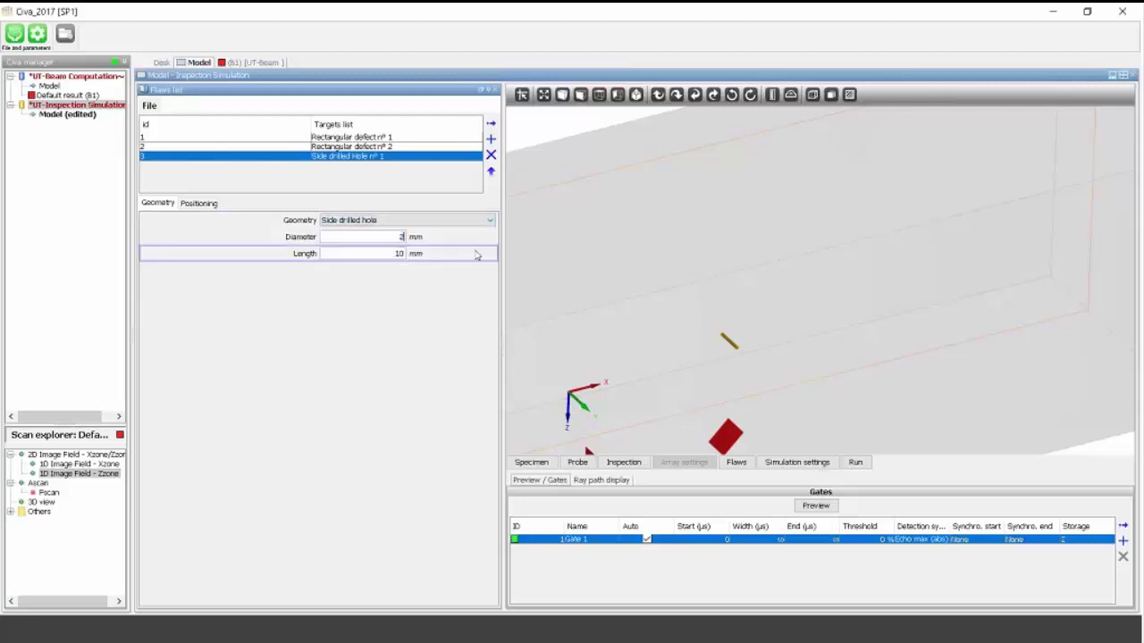
key("Tab")
type("100")
left_click_drag(651, 279, 649, 313)
scroll(649, 314, "down", 3)
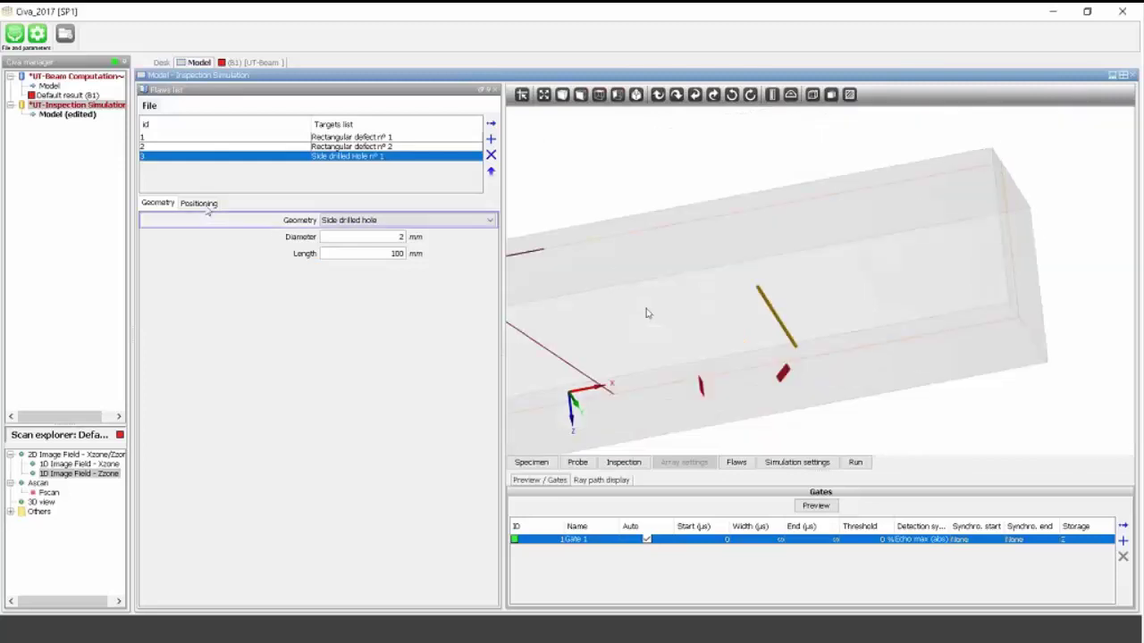
Position the side drilled hole at X = 220 mm and close the flaw settings.
left_click(192, 205)
left_click_drag(380, 289, 504, 305)
type("220")
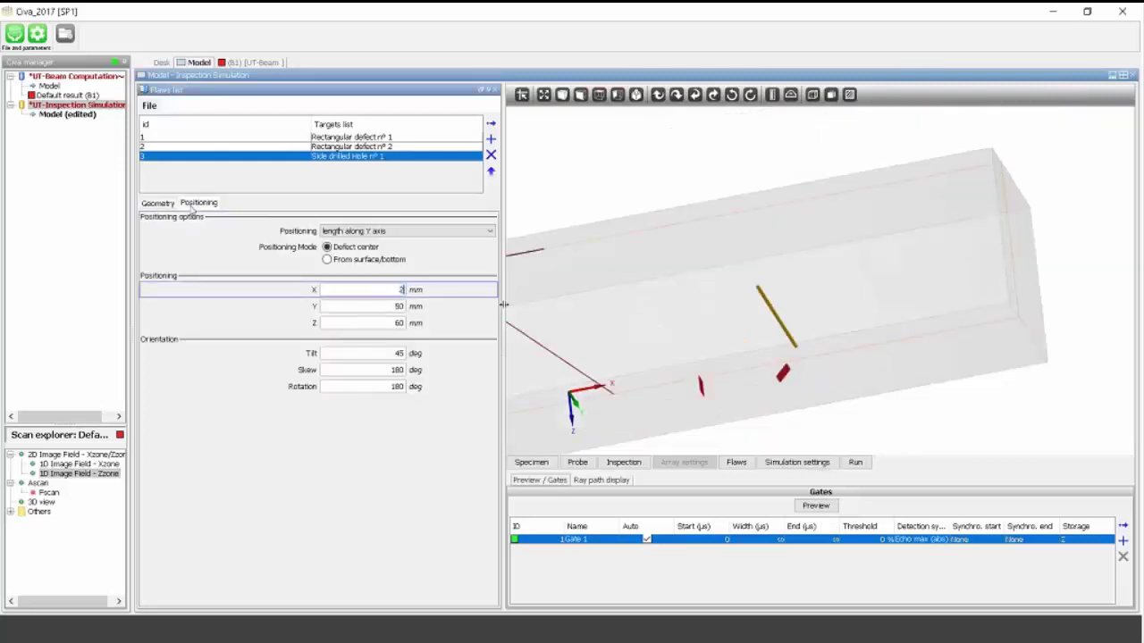
key("Tab")
scroll(688, 296, "down", 3)
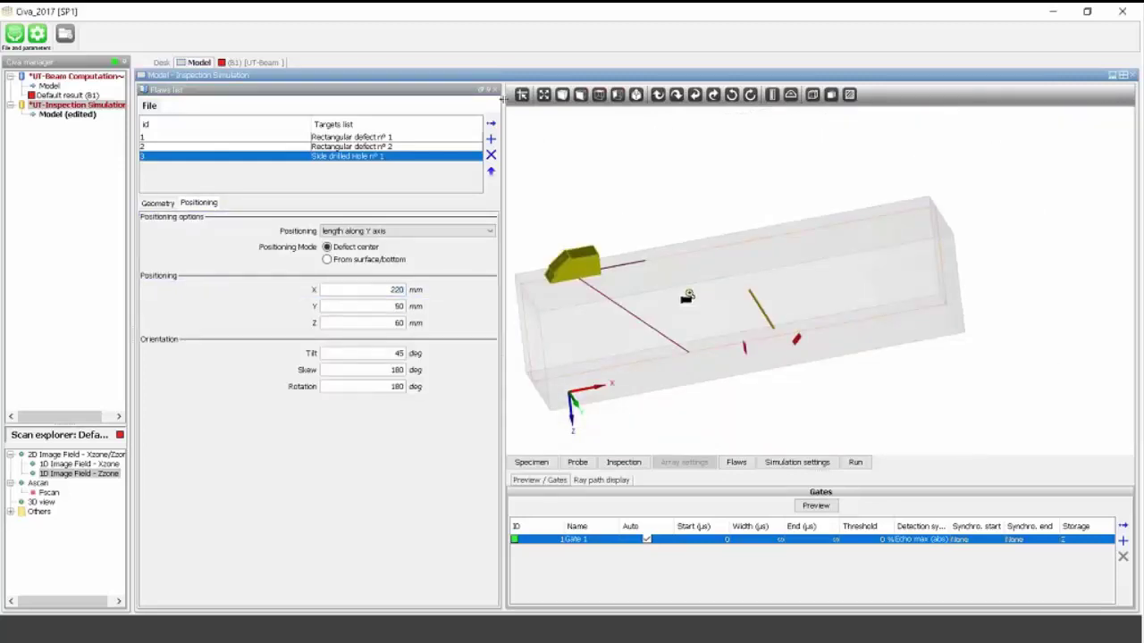
left_click(494, 89)
left_click_drag(530, 312, 530, 342)
left_click(408, 315)
left_click_drag(416, 334, 437, 321)
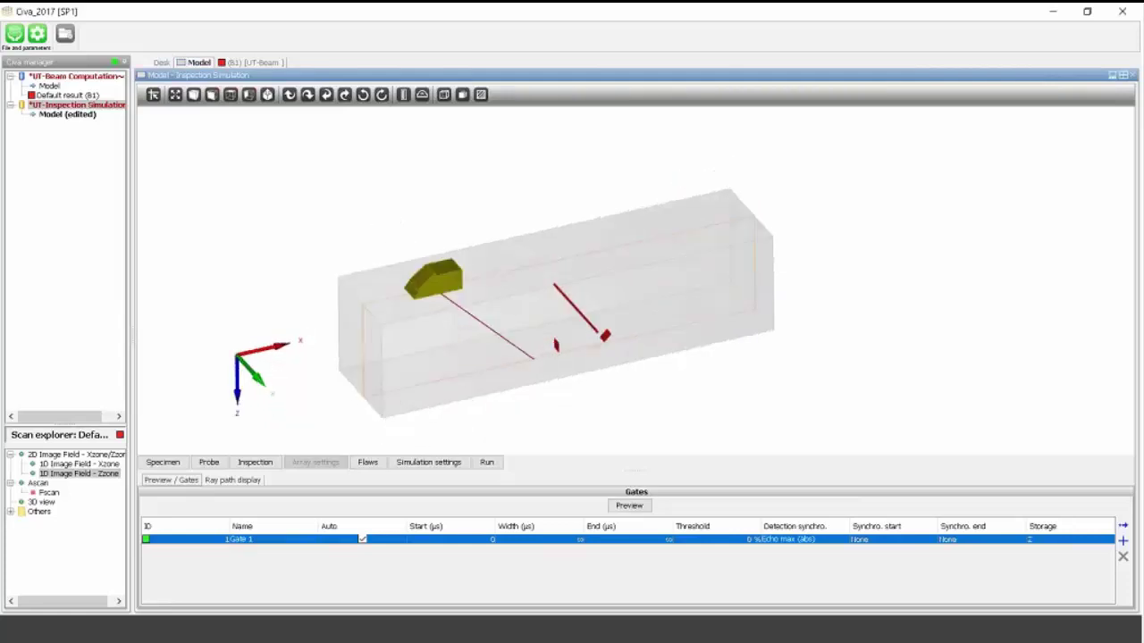
Open the inspection's scanning settings and preview the probe's positions along the scan line in the 3D view.
left_click(274, 462)
left_click(377, 135)
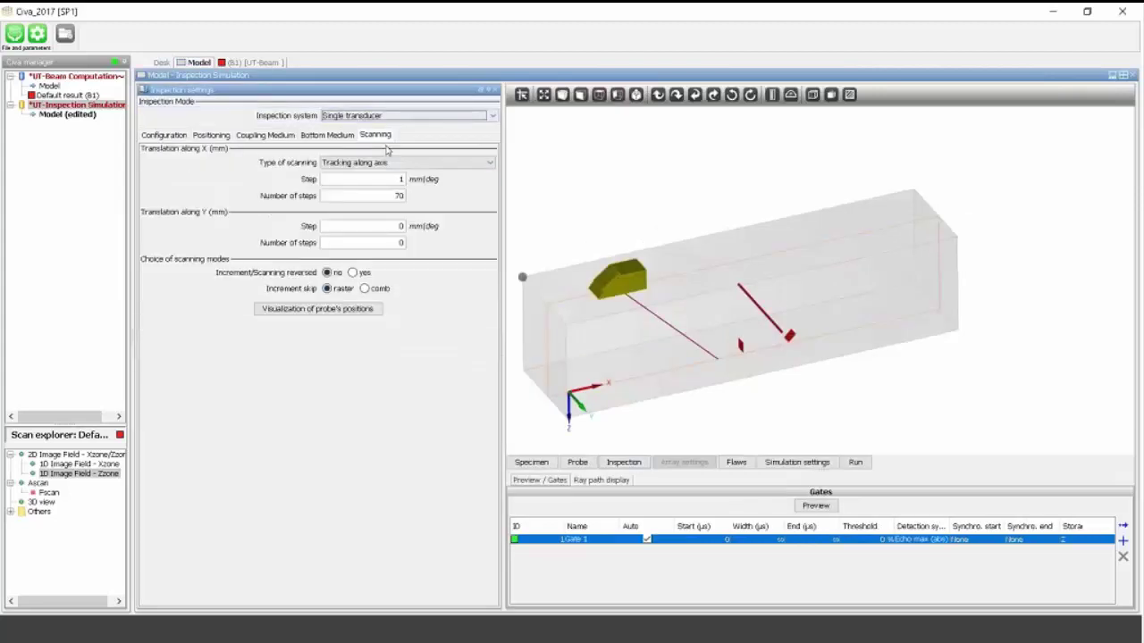
left_click(349, 309)
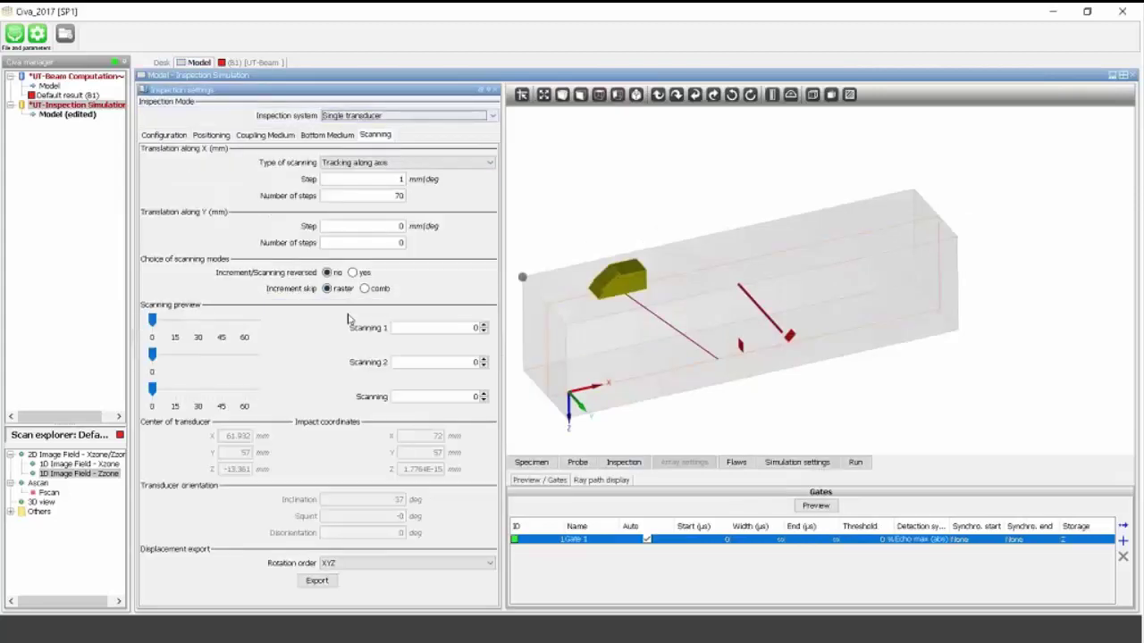
left_click_drag(625, 277, 786, 243)
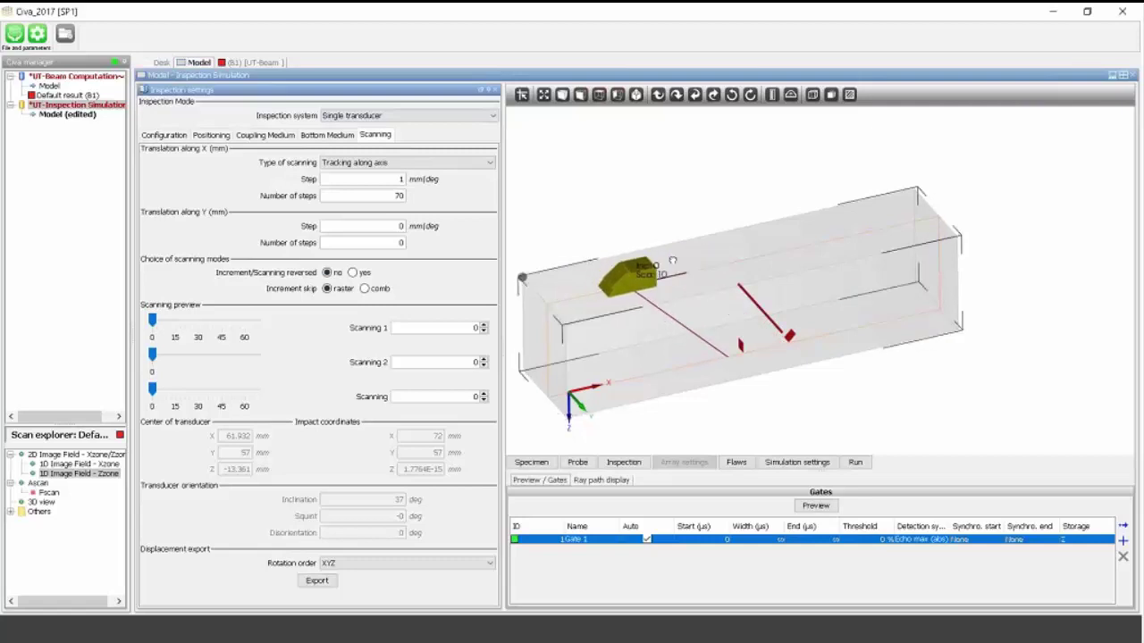
Set the number of scanning steps along X to 100 and view the extended scan line.
left_click(376, 195)
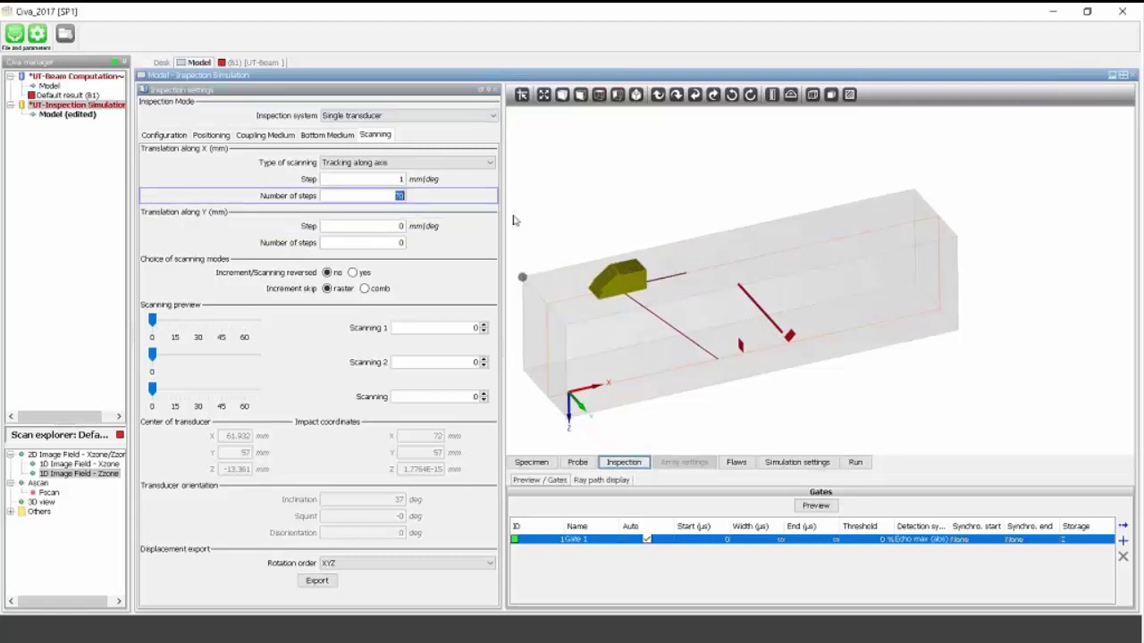
type("100")
key("Return")
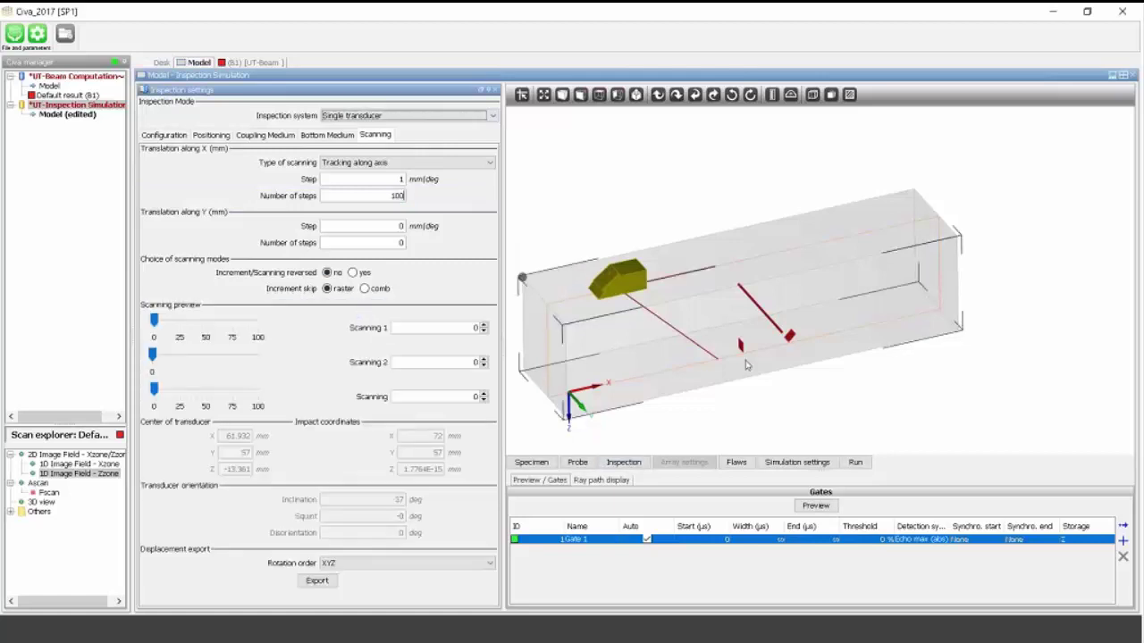
left_click_drag(832, 257, 598, 278)
Add a translation along Y of 10 steps of 3 mm and visualize the resulting raster of probe positions.
left_click(427, 230)
type("3")
key("Tab")
type("1")
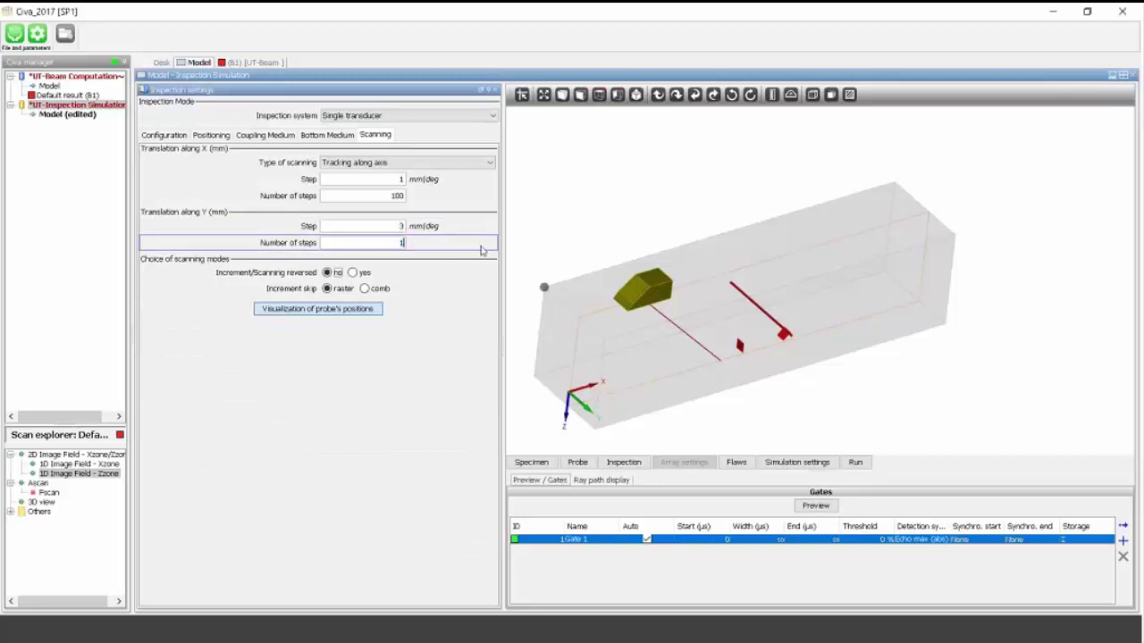
type("0")
left_click(317, 358)
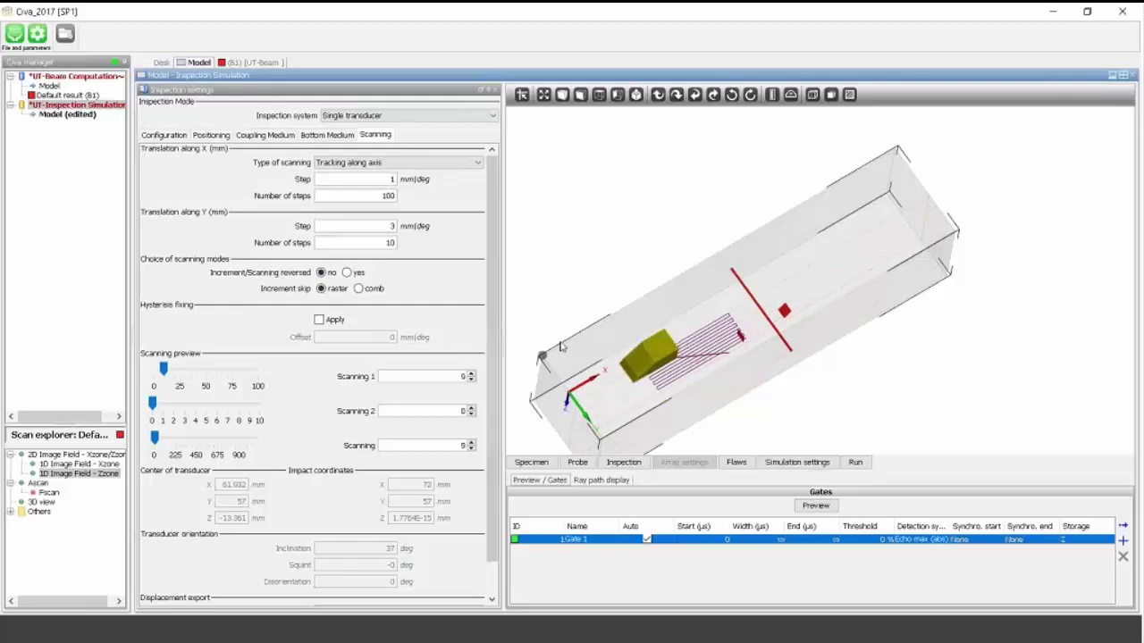
Set the Y translation's step and number of steps back to 0 and close the inspection settings.
double_click(391, 226)
type("0")
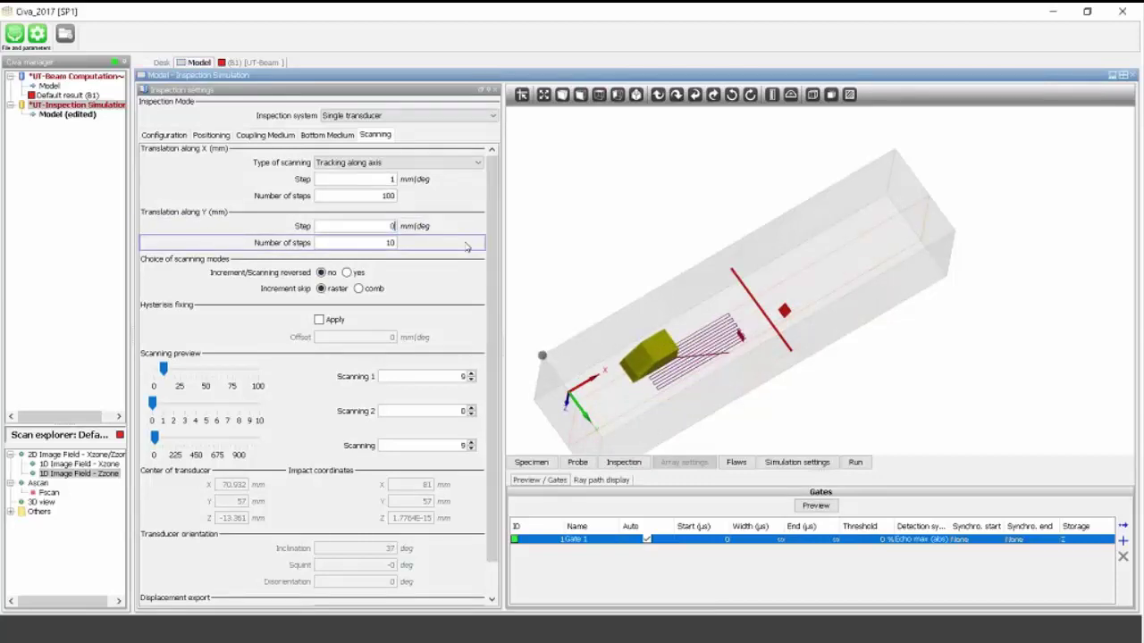
key("Tab")
type("0")
key("Tab")
left_click(494, 90)
left_click_drag(495, 286, 471, 247)
Set the computation control to Half skip in the simulation settings and run the inspection simulation.
left_click(429, 462)
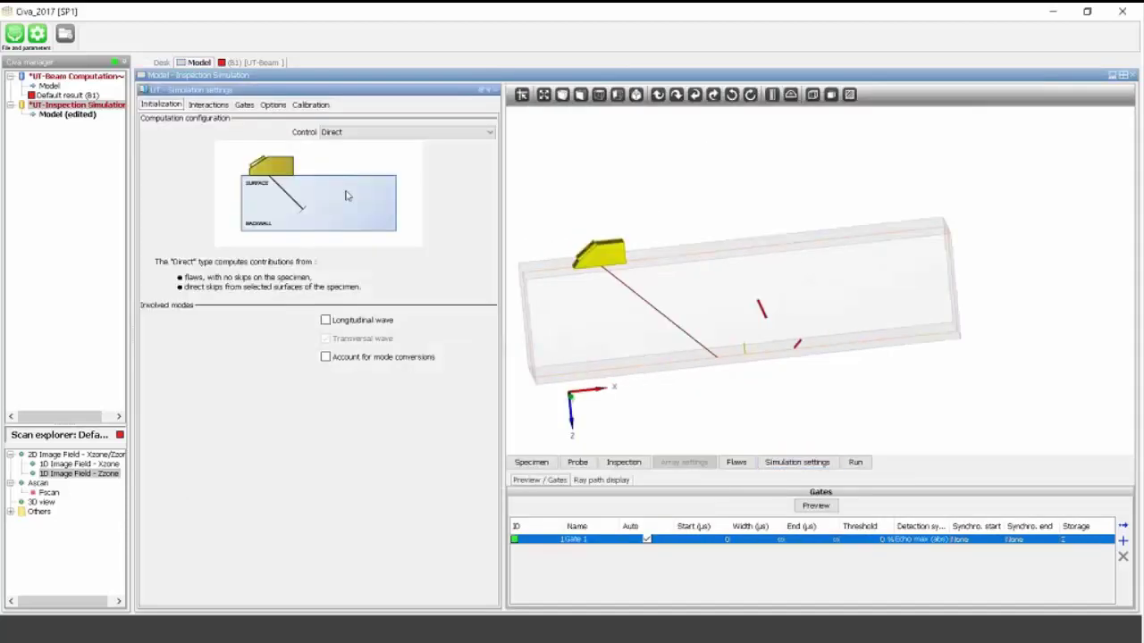
left_click(394, 132)
left_click(348, 170)
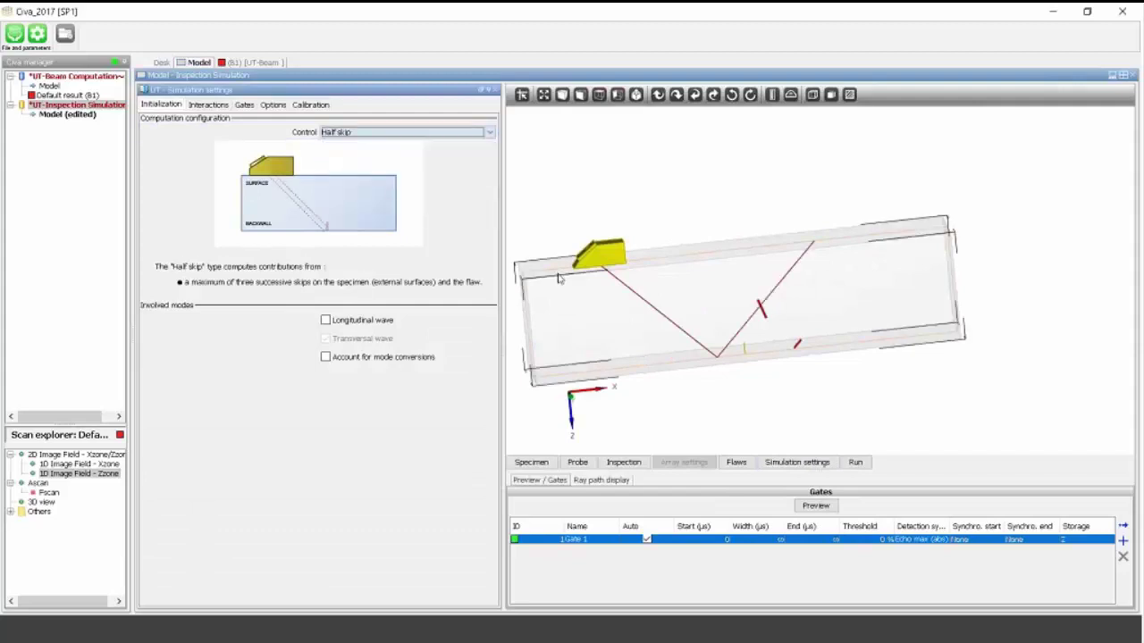
left_click(272, 105)
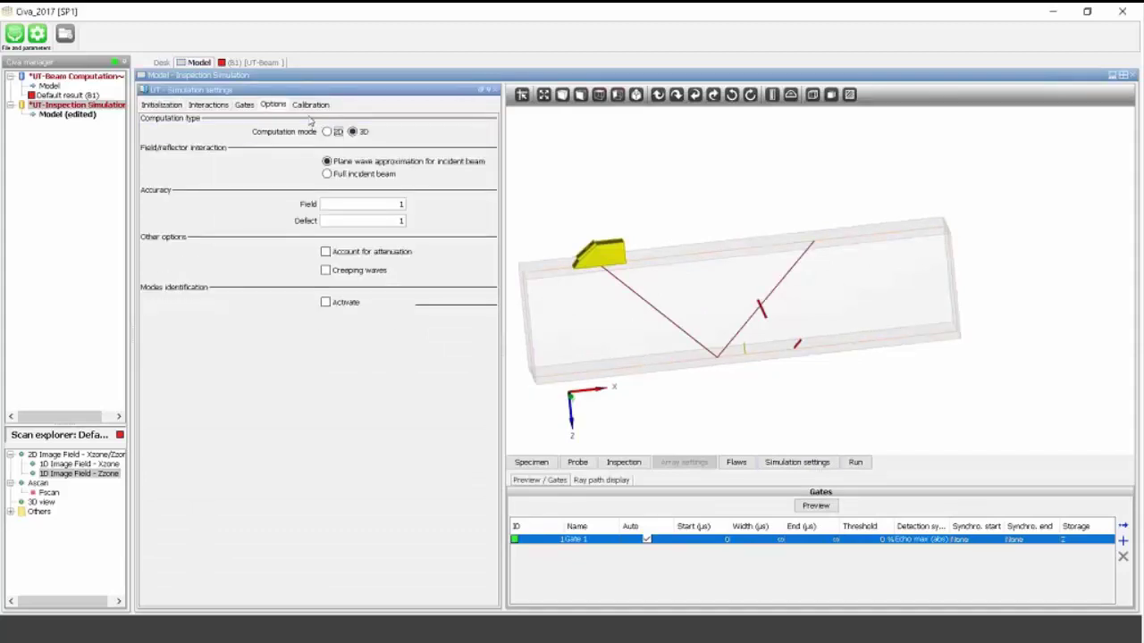
left_click(497, 93)
left_click(486, 463)
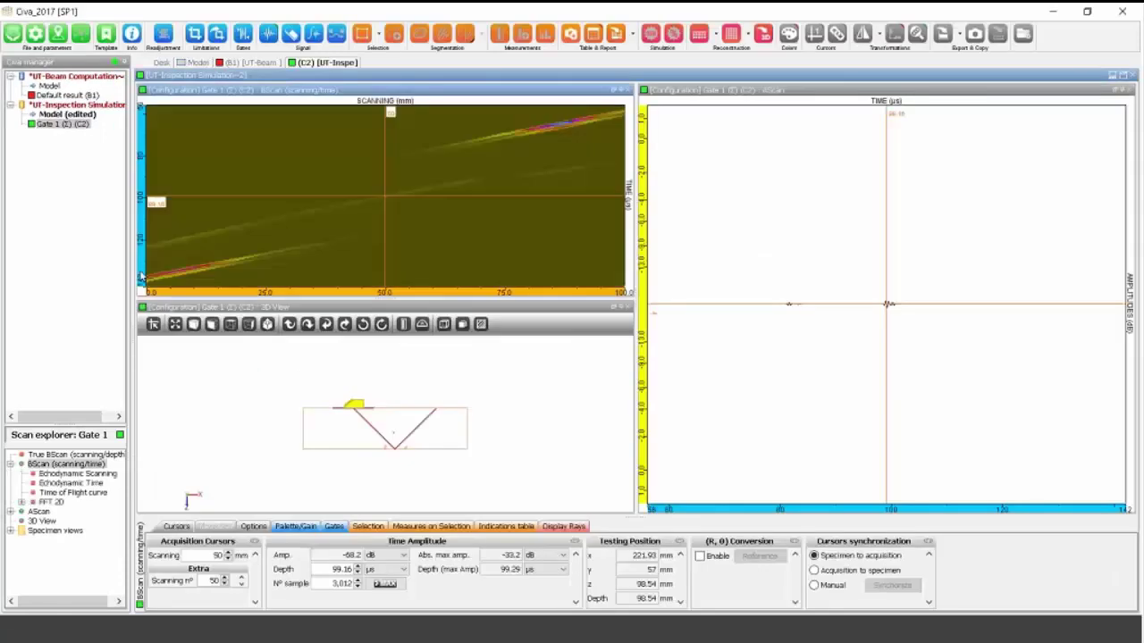
Examine the flaw echoes with the B-scan and A-scan cursors and compare them with the probe's position in the 3D view.
left_click_drag(384, 195, 199, 247)
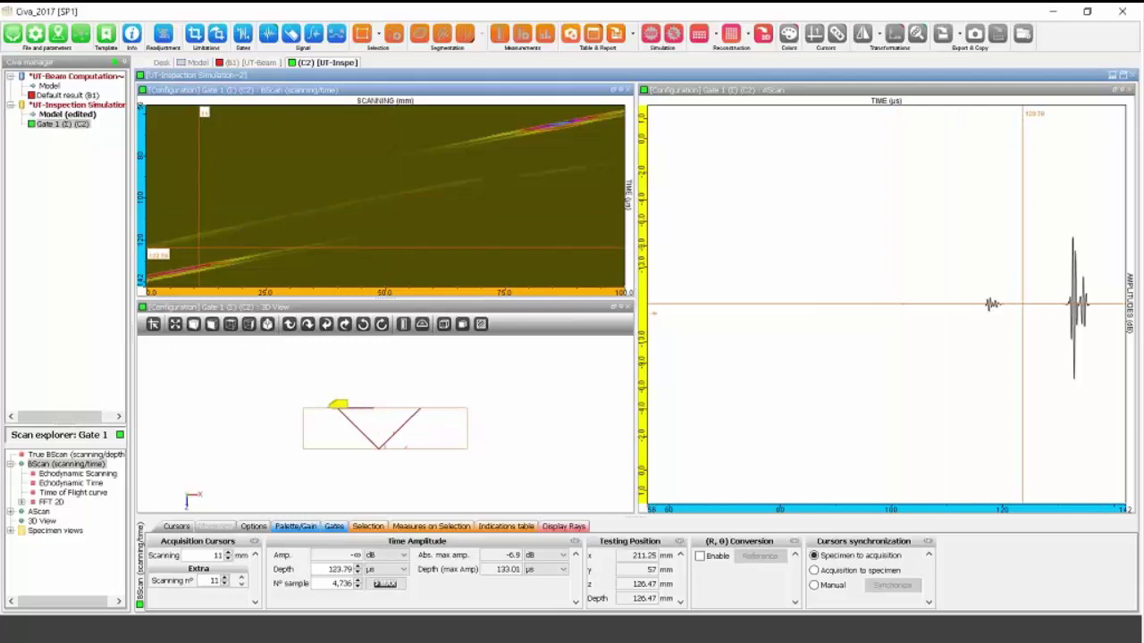
left_click_drag(1023, 143, 1109, 143)
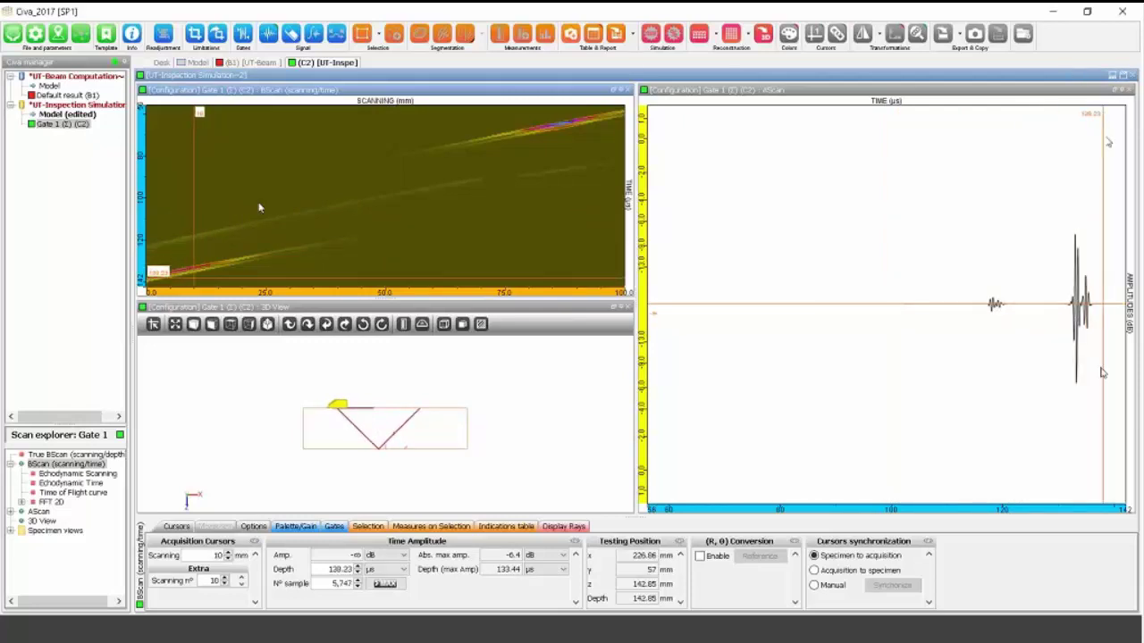
left_click_drag(216, 265, 243, 256)
left_click_drag(329, 295, 387, 464)
scroll(312, 461, "down", 3)
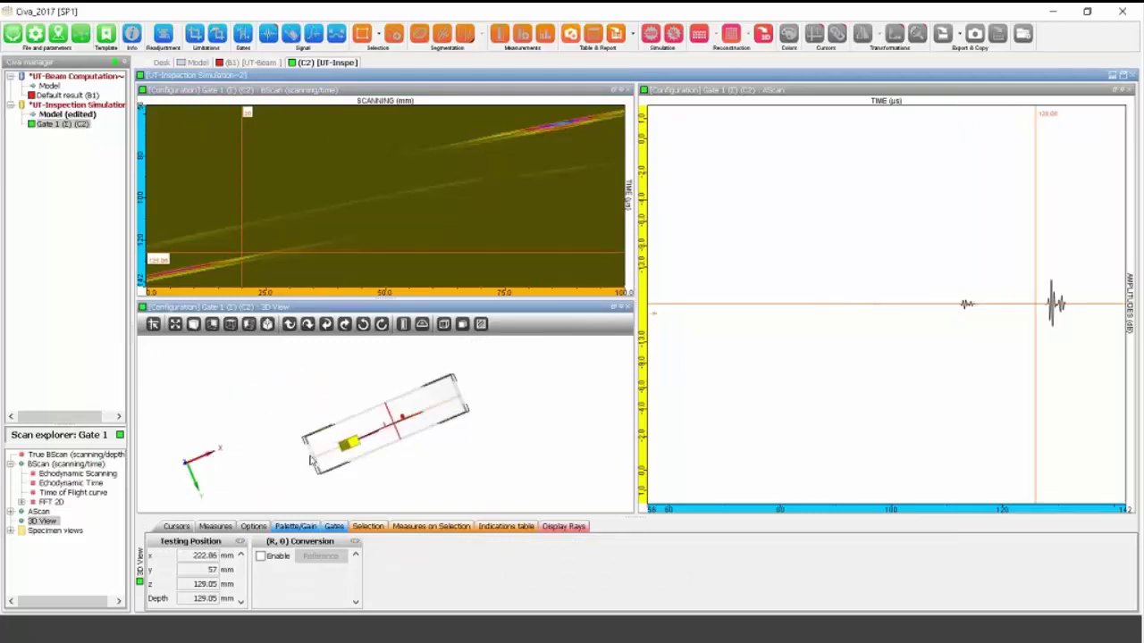
Move the probe in the model to about Y = 48 mm as new project UT-Inspection Simulation~2 and run the simulation.
left_click(198, 62)
scroll(396, 295, "up", 3)
left_click_drag(396, 302, 318, 420)
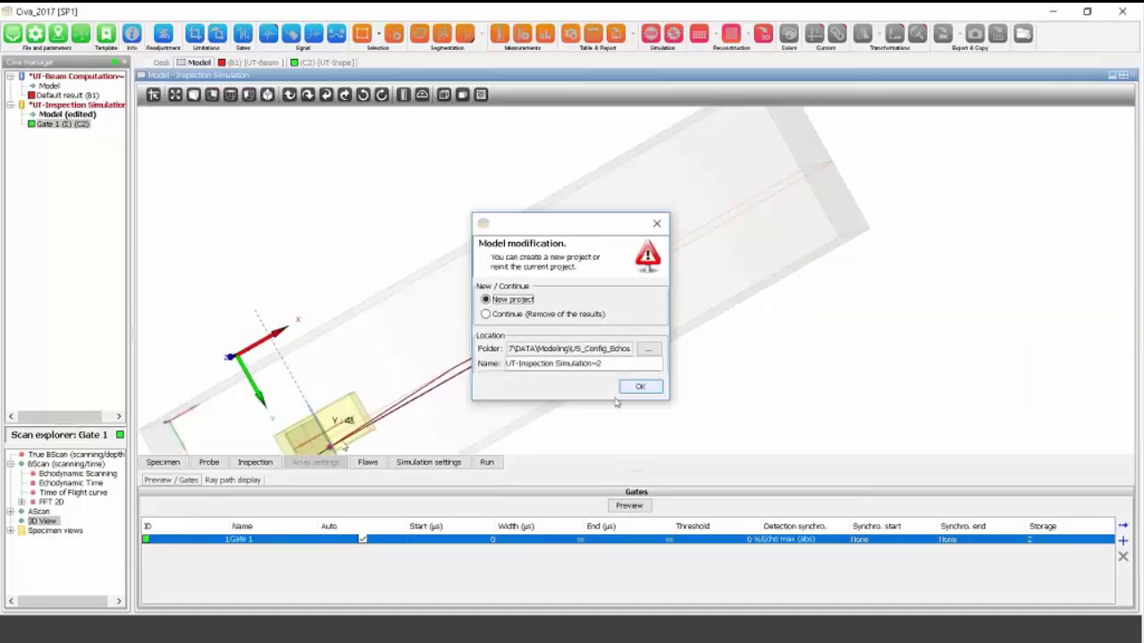
left_click(635, 387)
left_click_drag(485, 396, 459, 370)
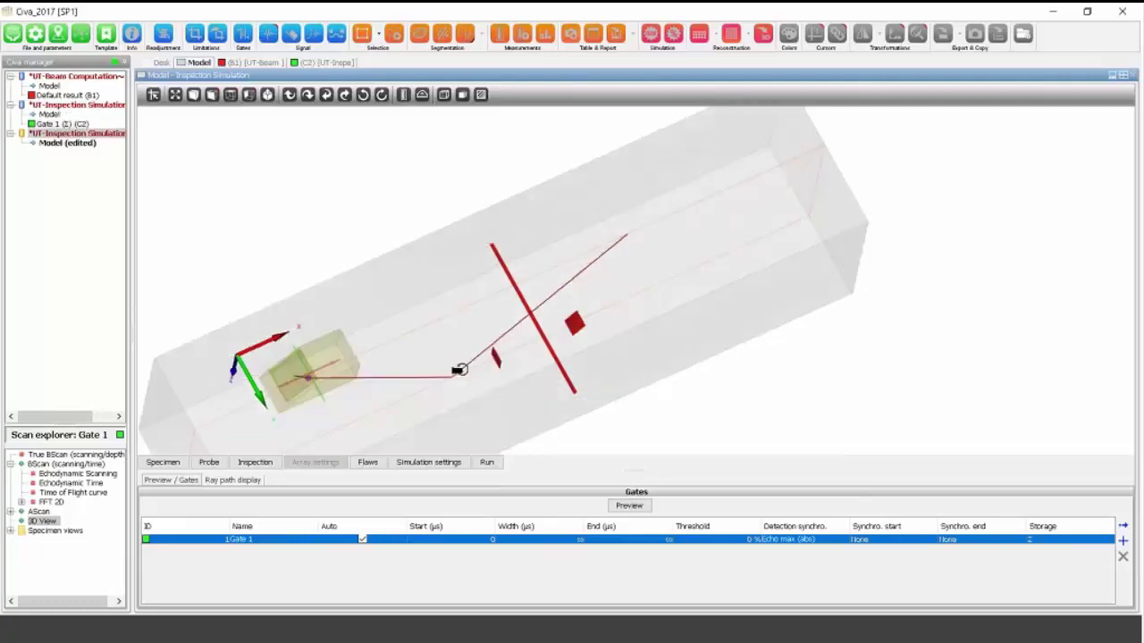
left_click(487, 462)
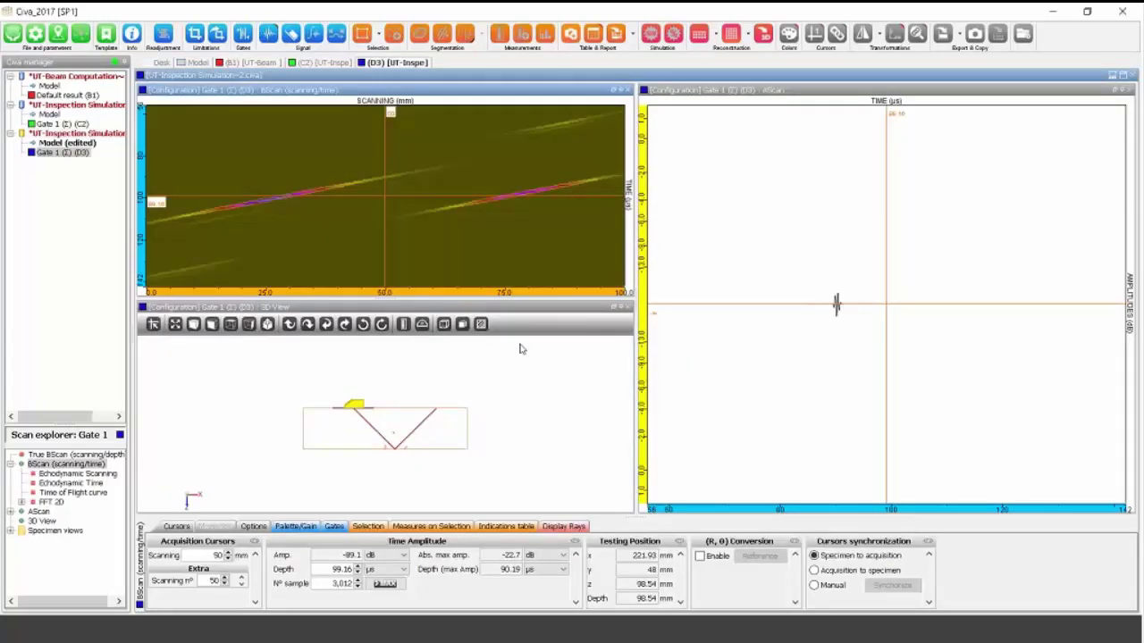
Examine the B-scan overlaid on the flaws in the new result's 3D view from several angles.
left_click(496, 441)
scroll(493, 456, "up", 6)
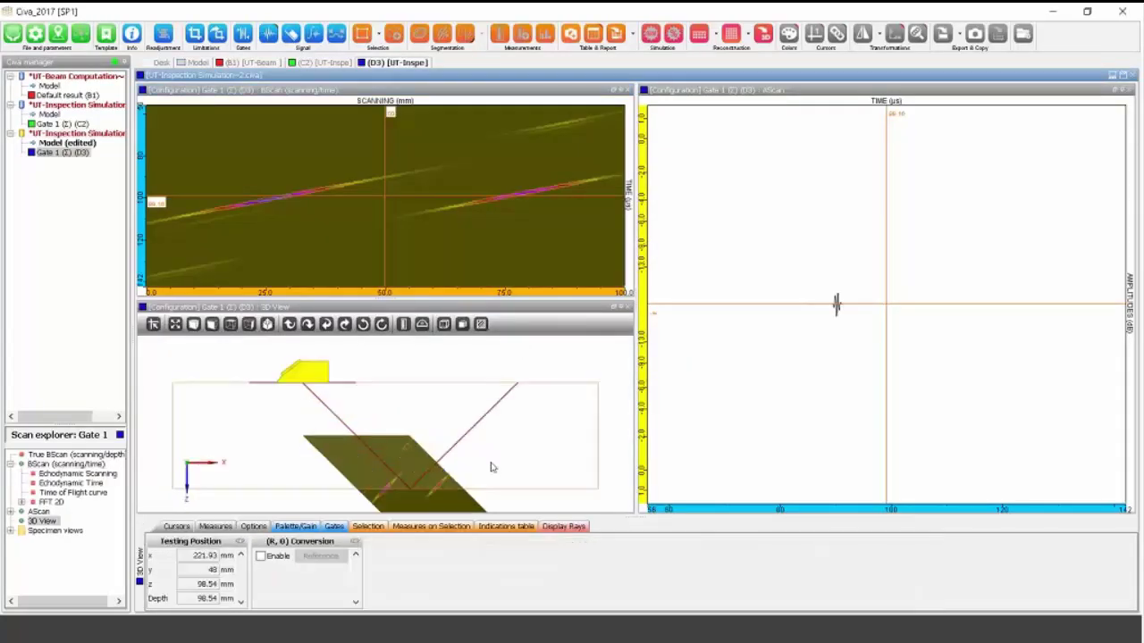
scroll(430, 428, "down", 5)
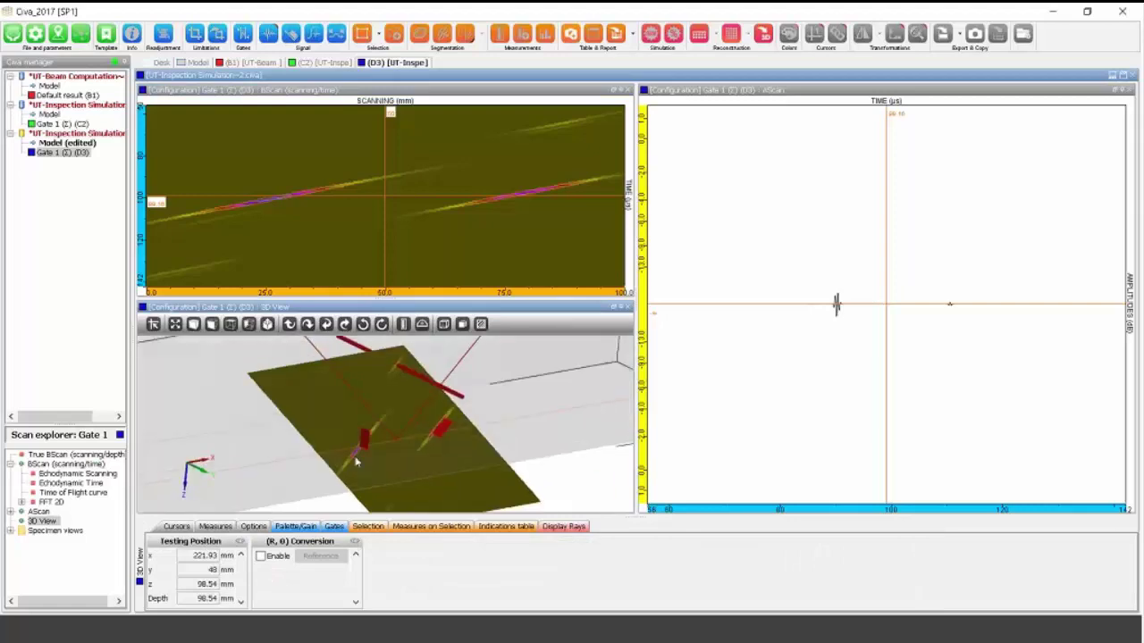
left_click_drag(423, 448, 374, 430)
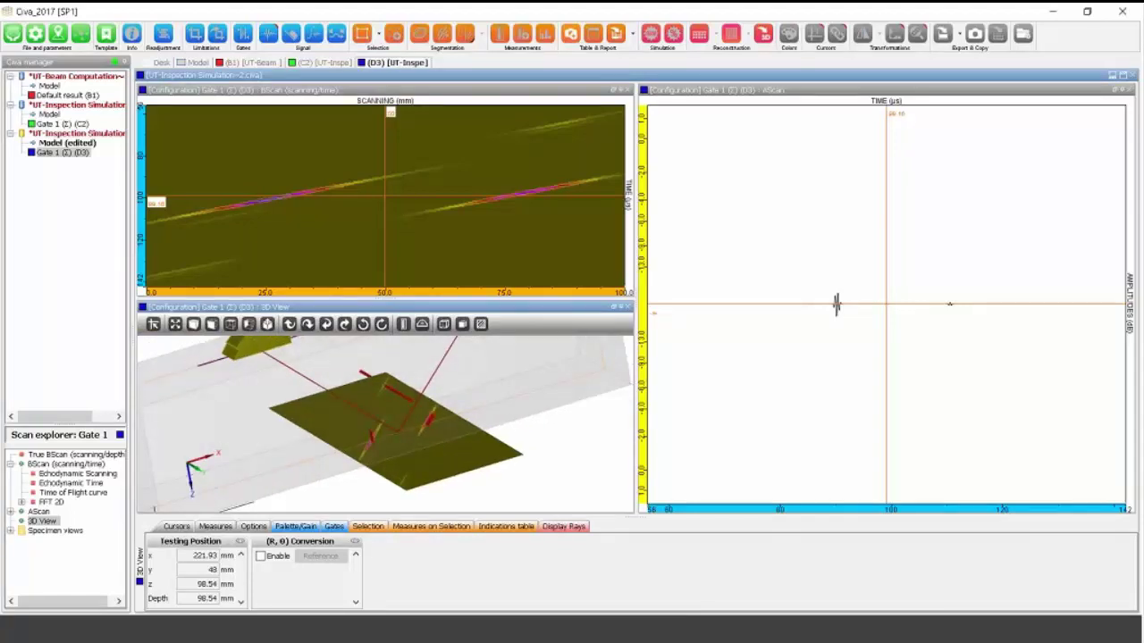
Move the scanning cursor across the B-scan's flaw echoes and compare the probe position with the flaws in 3D.
left_click(401, 236)
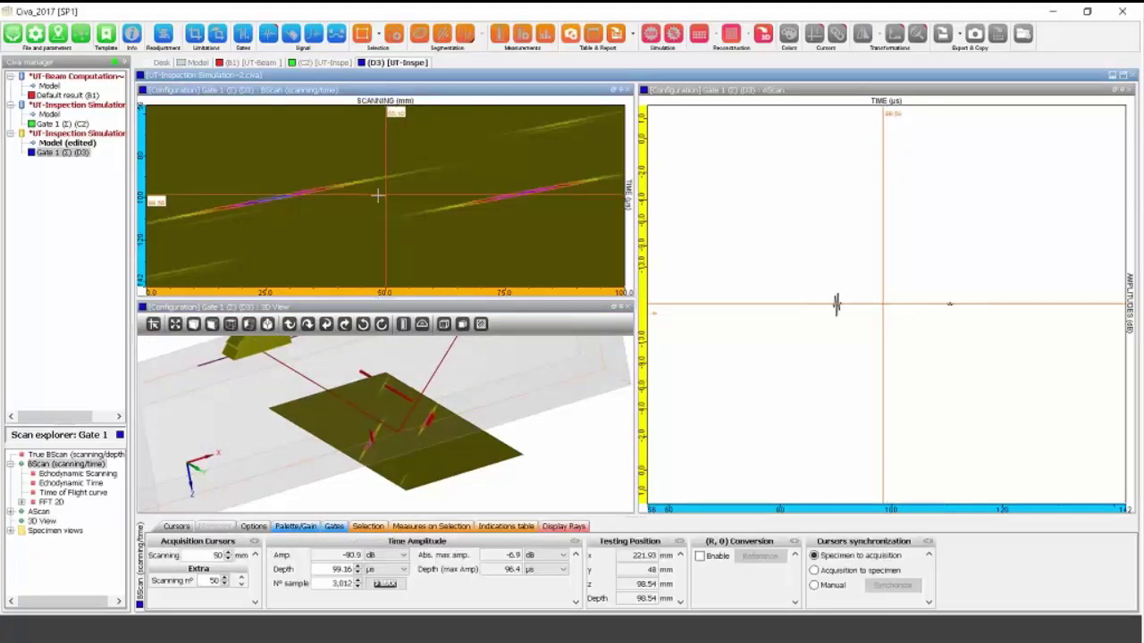
left_click_drag(380, 195, 288, 197)
mouse_move(323, 421)
left_mouse_down()
mouse_move(319, 434)
mouse_move(299, 421)
mouse_move(309, 424)
left_mouse_up()
left_click_drag(203, 354, 265, 341)
scroll(446, 480, "up", 3)
left_click_drag(382, 438, 305, 430)
Raise the gain palette's dynamic to 15 dB to inspect the weaker echoes, and reset it to 0 dB.
left_click(255, 527)
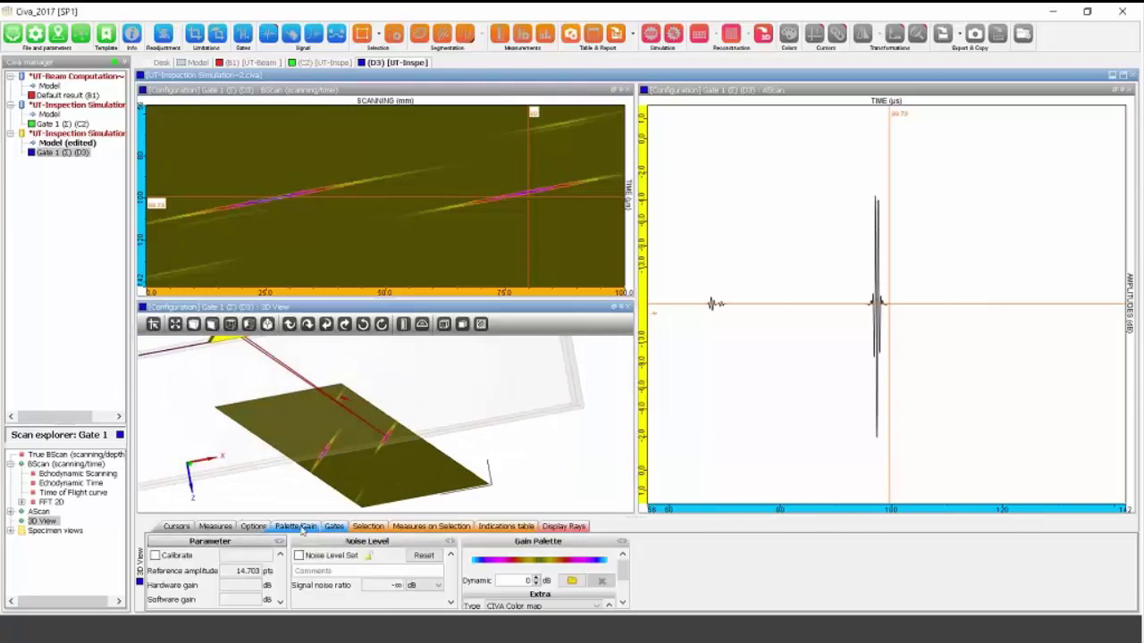
left_click_drag(537, 581, 537, 556)
middle_click_drag(347, 442, 457, 443)
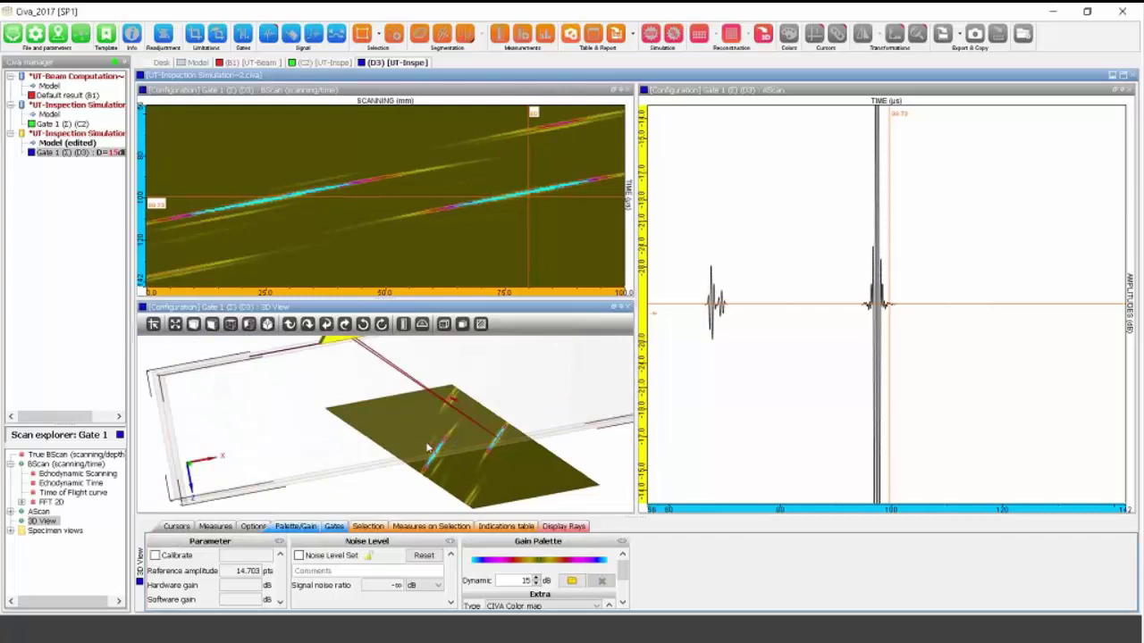
left_click_drag(519, 580, 561, 583)
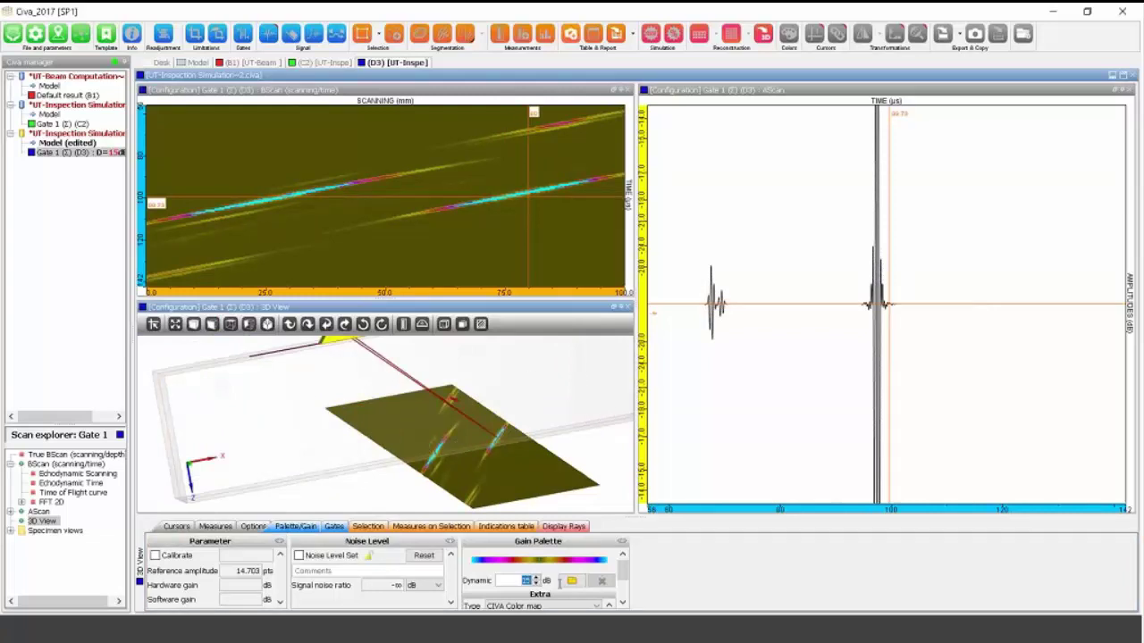
type("0")
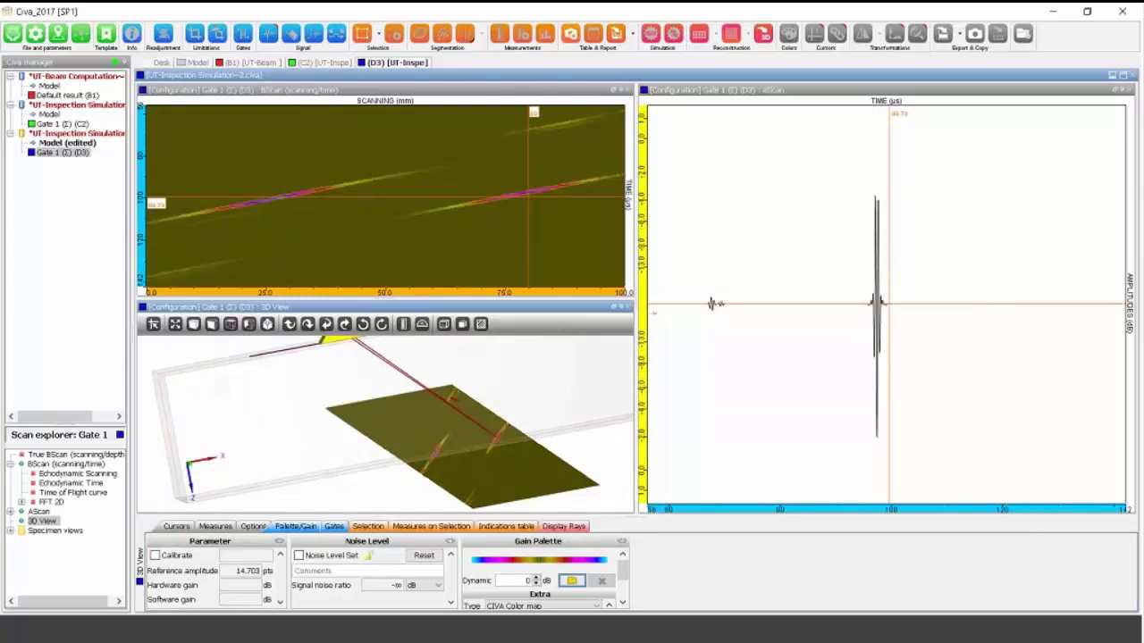
Put the amplitude measurement box on the B-scan's first main flaw echo, and position the cursor on the second echo in the True BScan view.
left_click(549, 116)
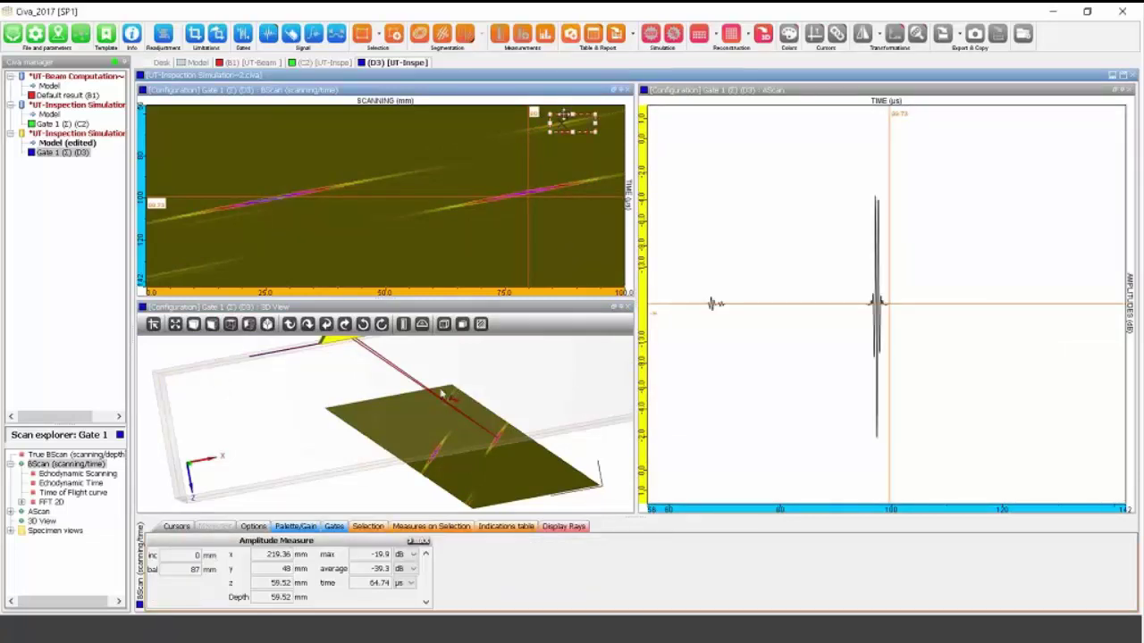
left_click_drag(563, 114, 318, 193)
double_click(101, 456)
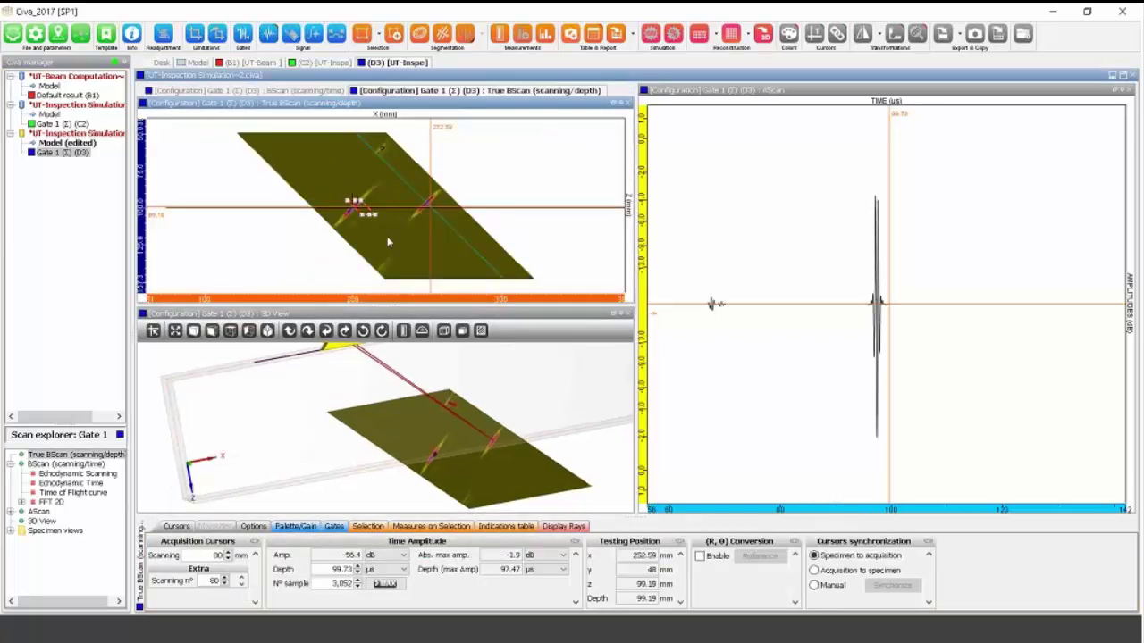
mouse_move(430, 207)
left_mouse_down()
mouse_move(430, 223)
mouse_move(420, 215)
left_mouse_up()
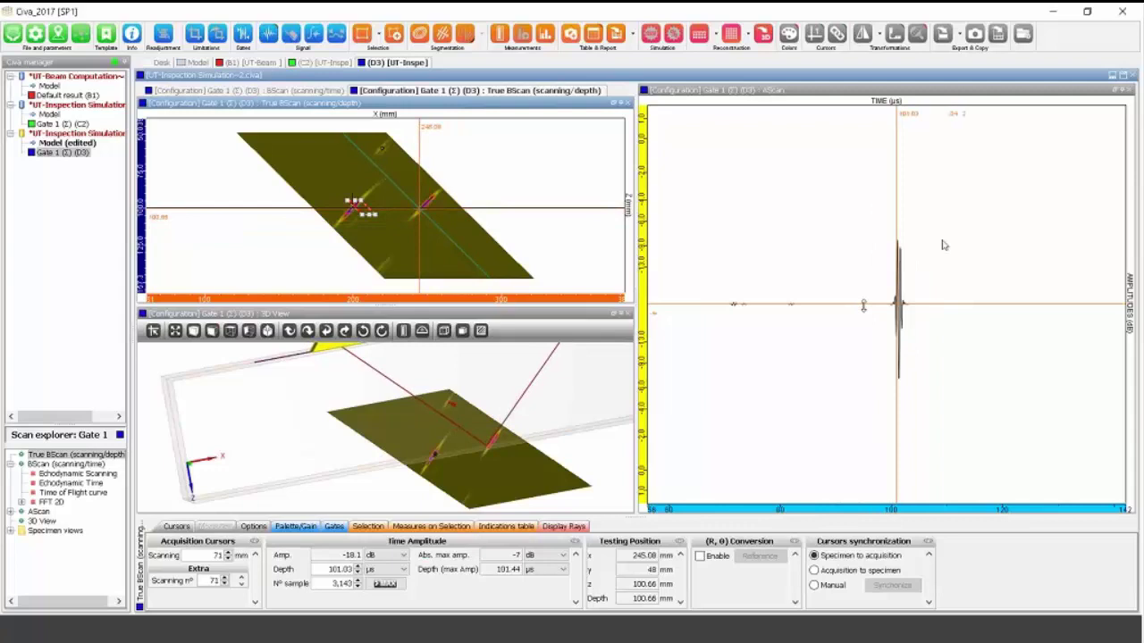
Return to the inspection model and display the Transmission T beam with a -3 dB threshold to examine its path around the flaws.
left_click(198, 62)
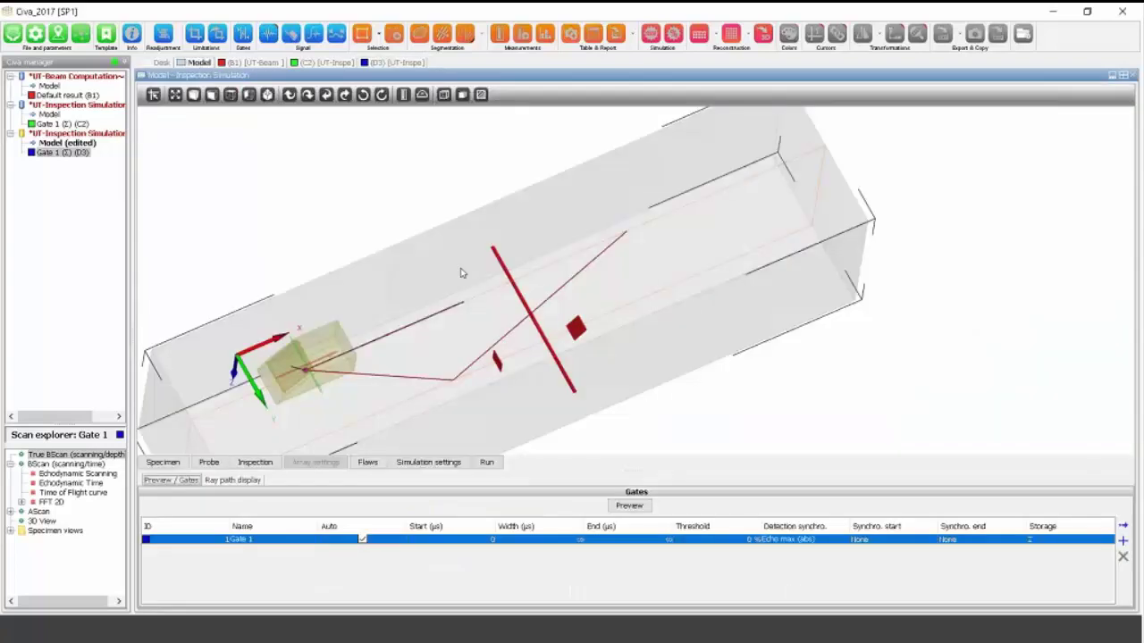
left_click_drag(426, 242, 345, 194)
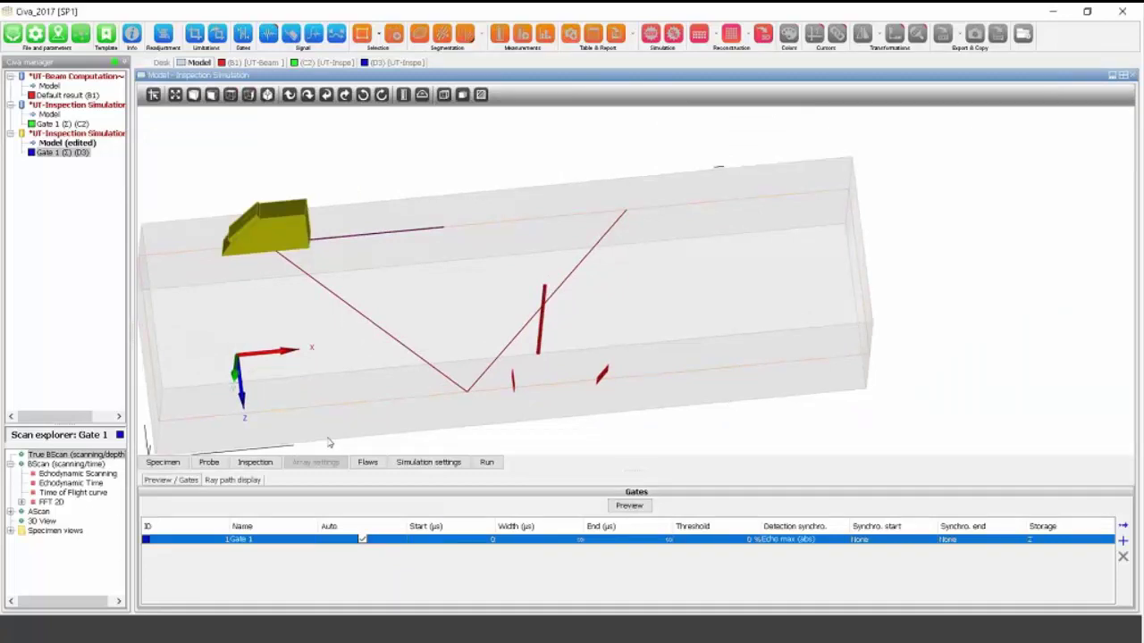
middle_click_drag(613, 402, 629, 397)
left_click_drag(631, 397, 724, 378)
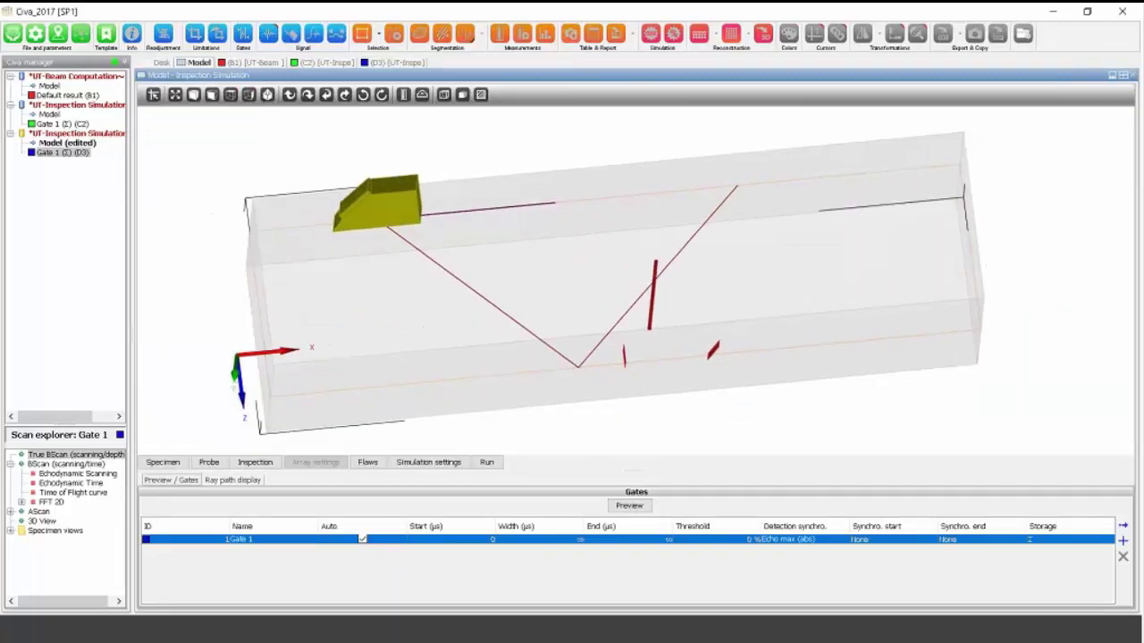
left_click(233, 480)
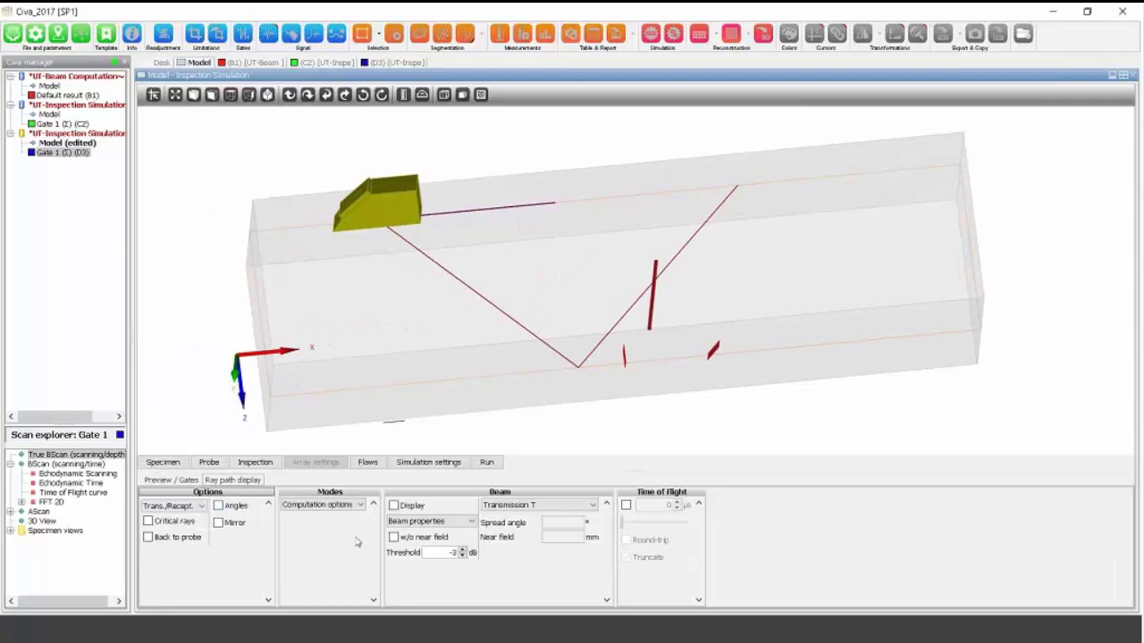
left_click(393, 506)
left_click_drag(402, 384, 418, 384)
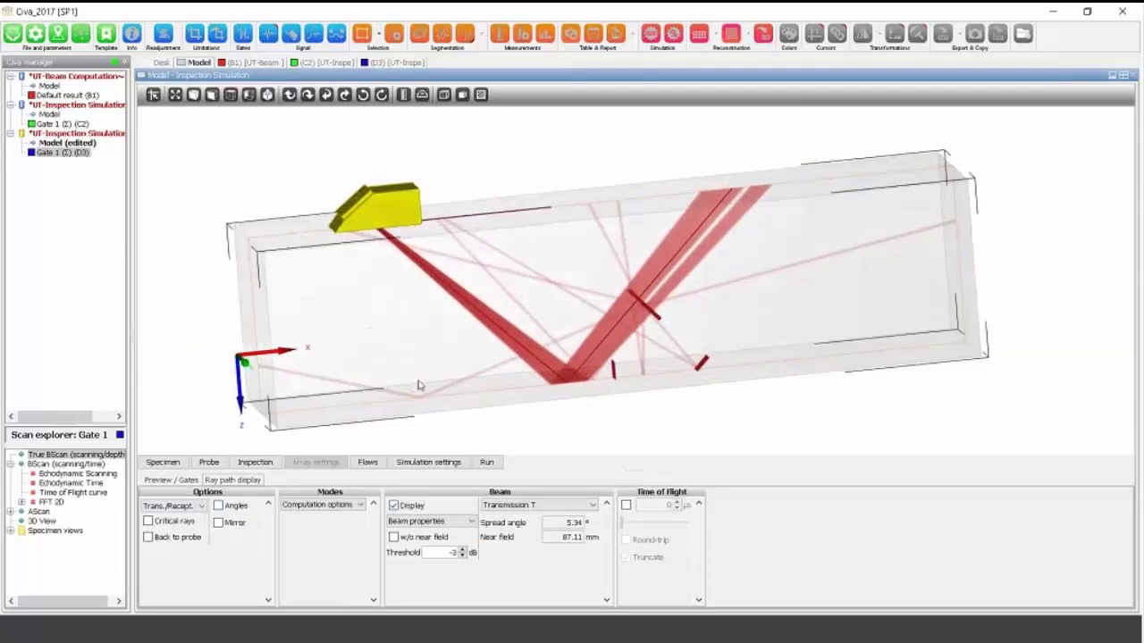
mouse_move(387, 229)
left_mouse_down()
mouse_move(472, 214)
mouse_move(384, 224)
left_mouse_up()
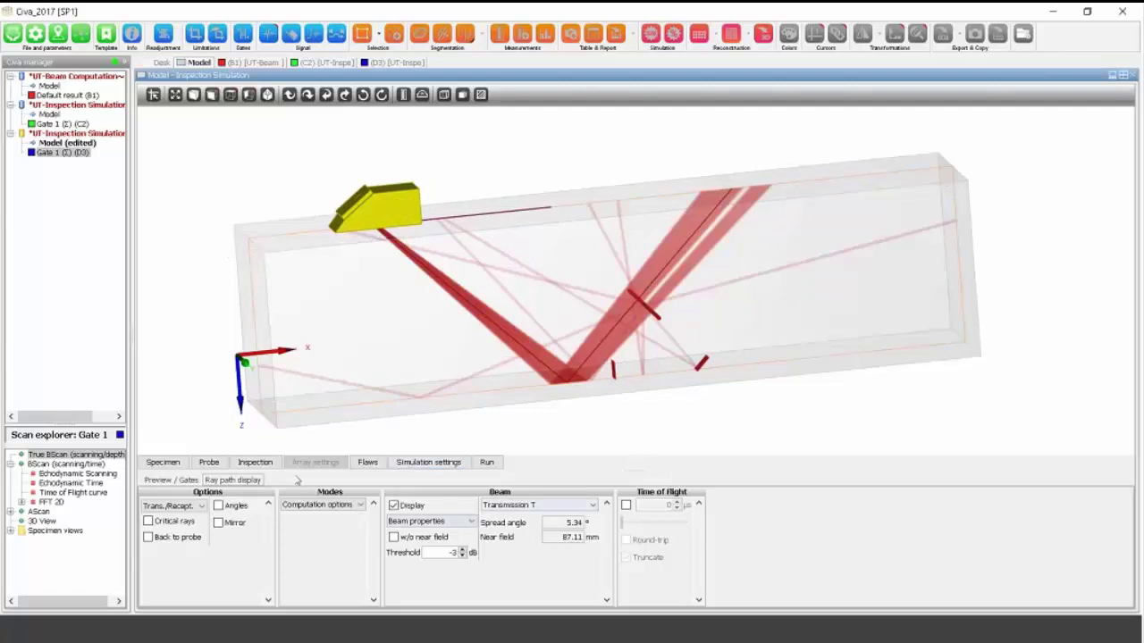
Set the number of scanning steps along X to 90 and keep the modified model as a new project.
left_click(255, 462)
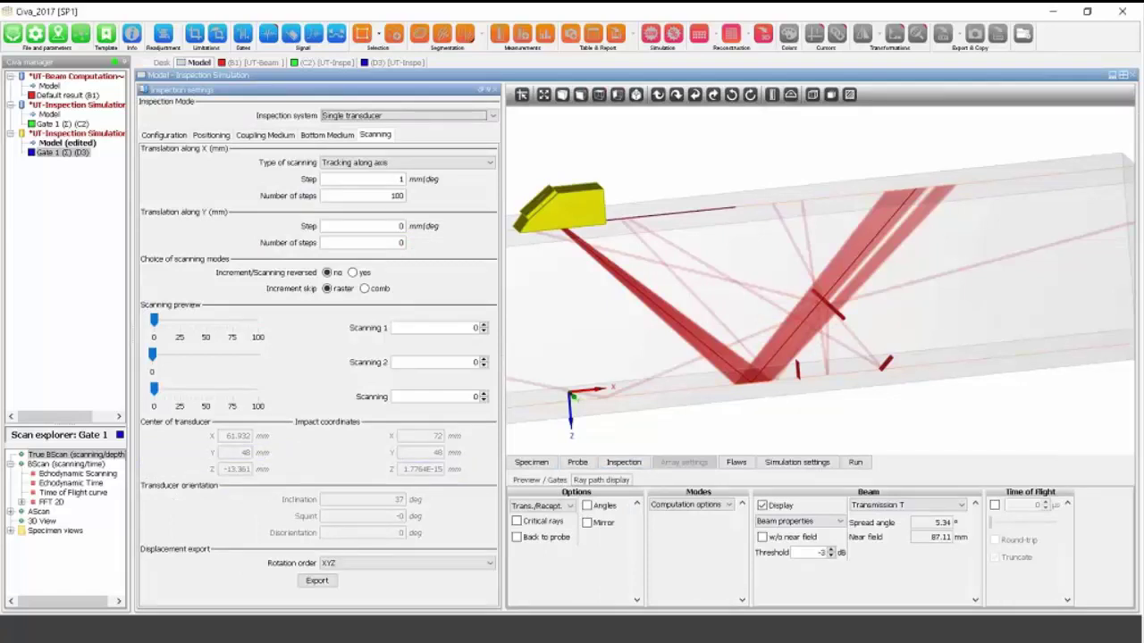
type("90")
key("Tab")
left_click(640, 386)
Preview the probe at scanning position 29 and display the ray coverage of the whole scan in the specimen.
left_click(348, 312)
mouse_move(553, 223)
left_mouse_down()
mouse_move(689, 221)
mouse_move(679, 192)
mouse_move(577, 199)
mouse_move(706, 192)
mouse_move(547, 203)
mouse_move(688, 198)
mouse_move(592, 201)
left_mouse_up()
left_click(601, 480)
left_click(994, 521)
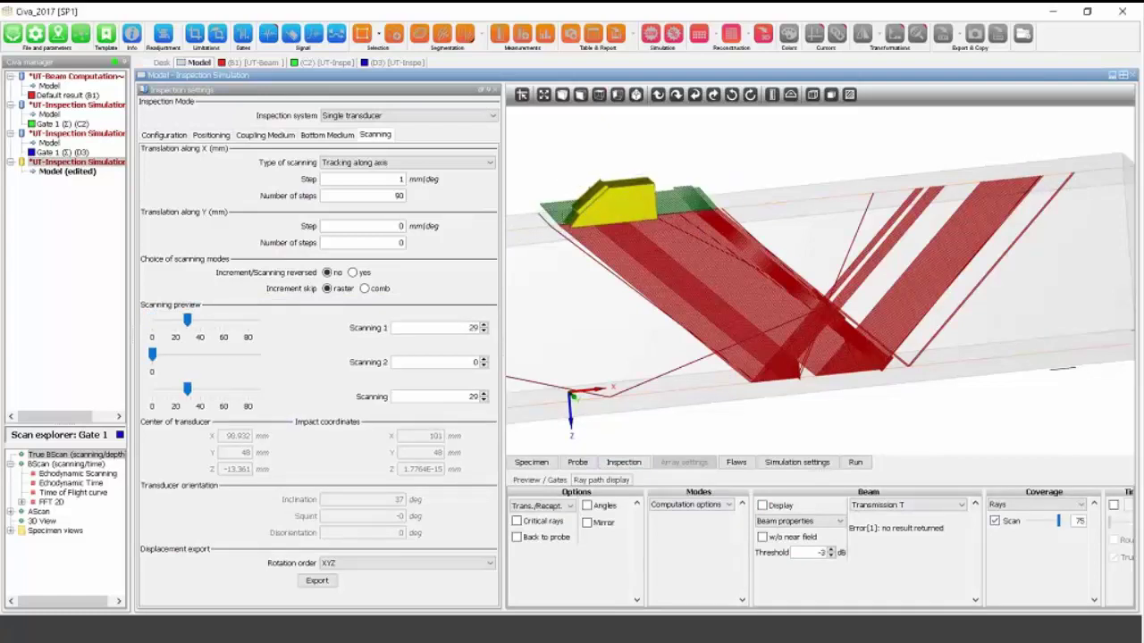
left_click(494, 90)
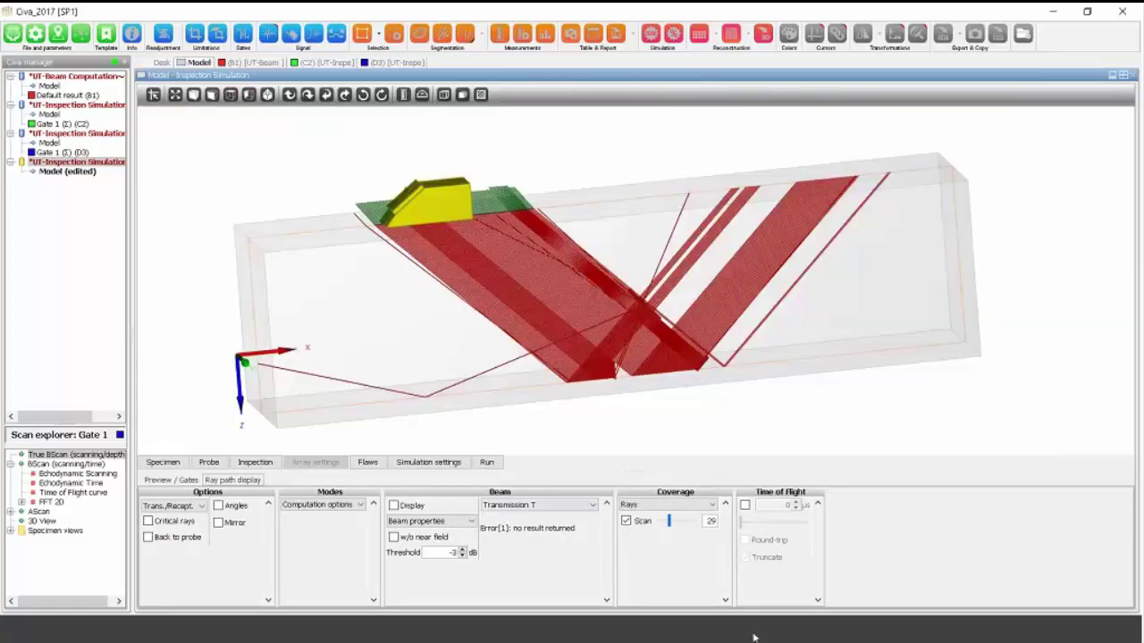
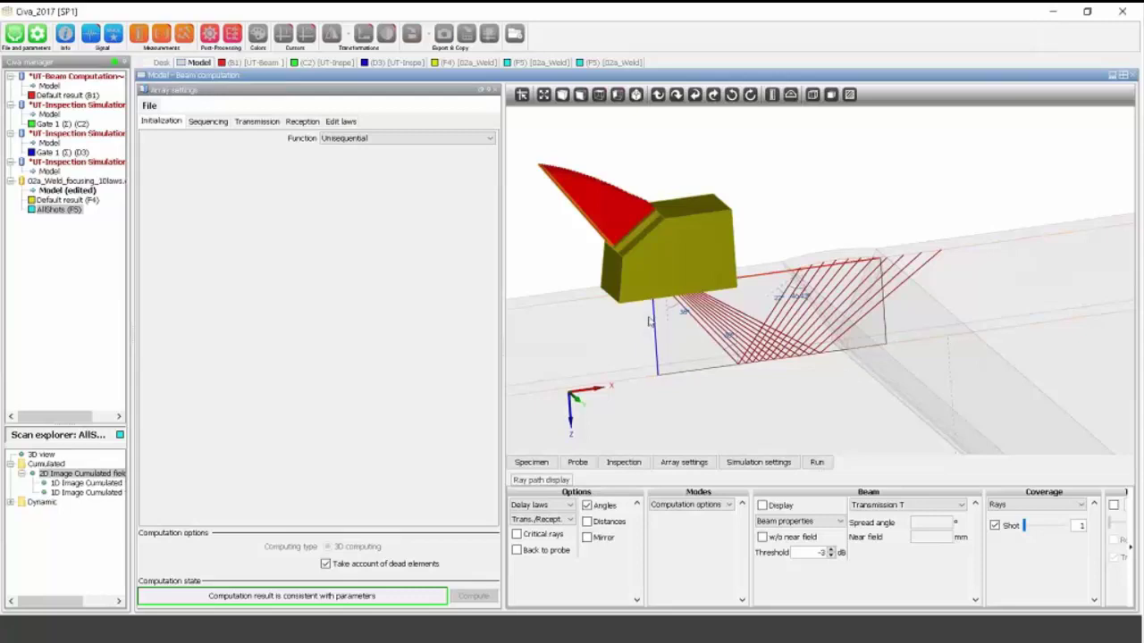
Review the focusing types available for the phased array's transmission and keep Sectorial scanning - Projection.
left_click(256, 121)
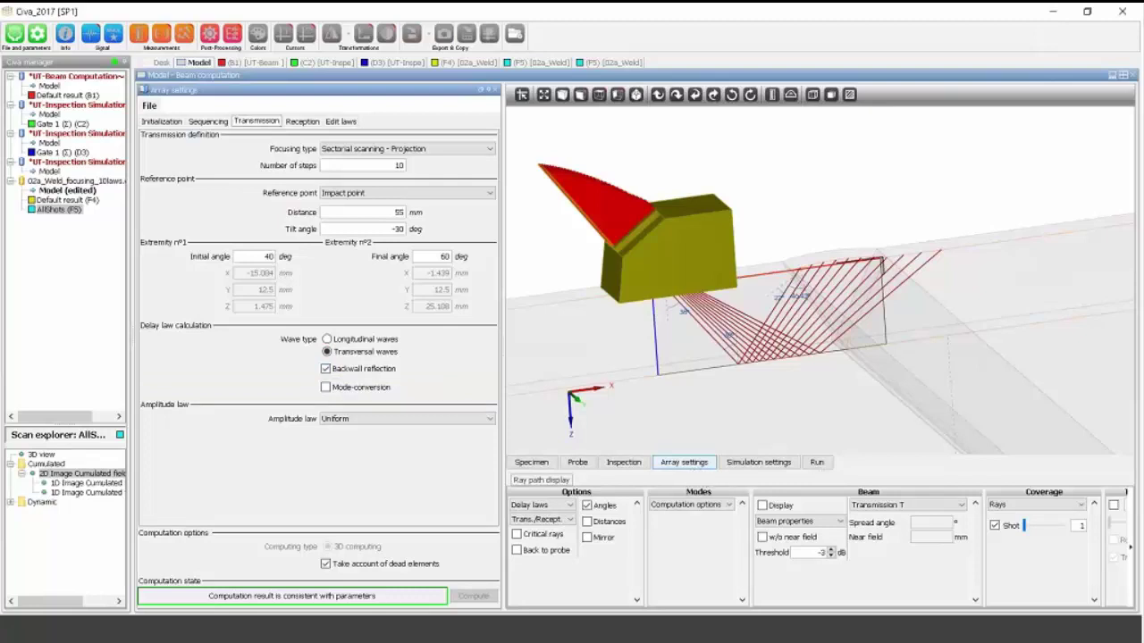
left_click(377, 150)
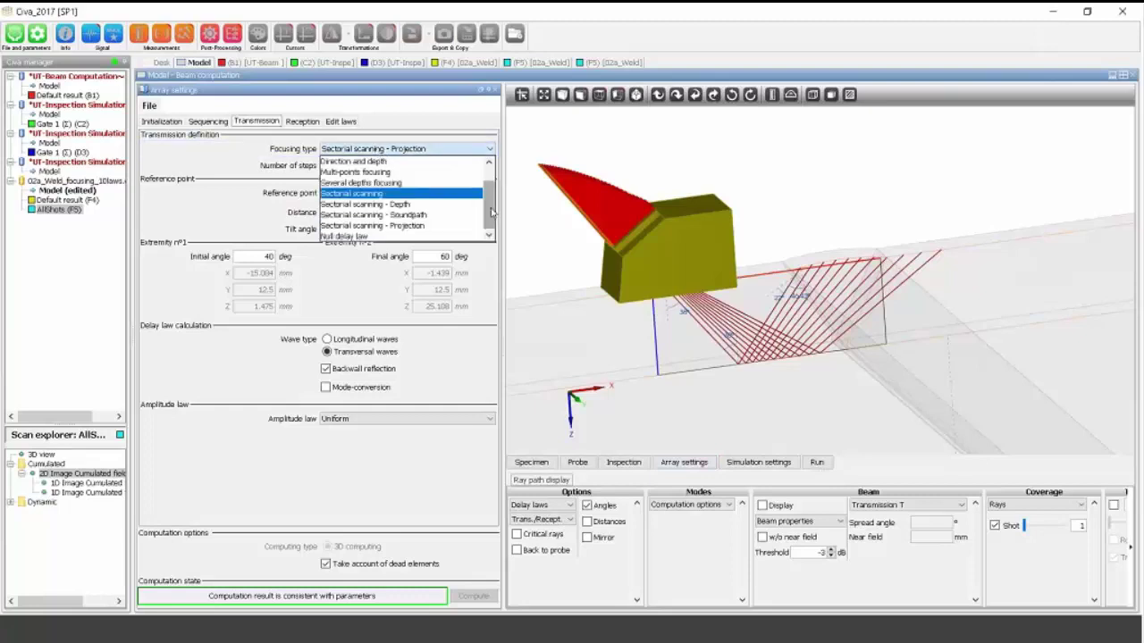
left_click_drag(491, 211, 491, 217)
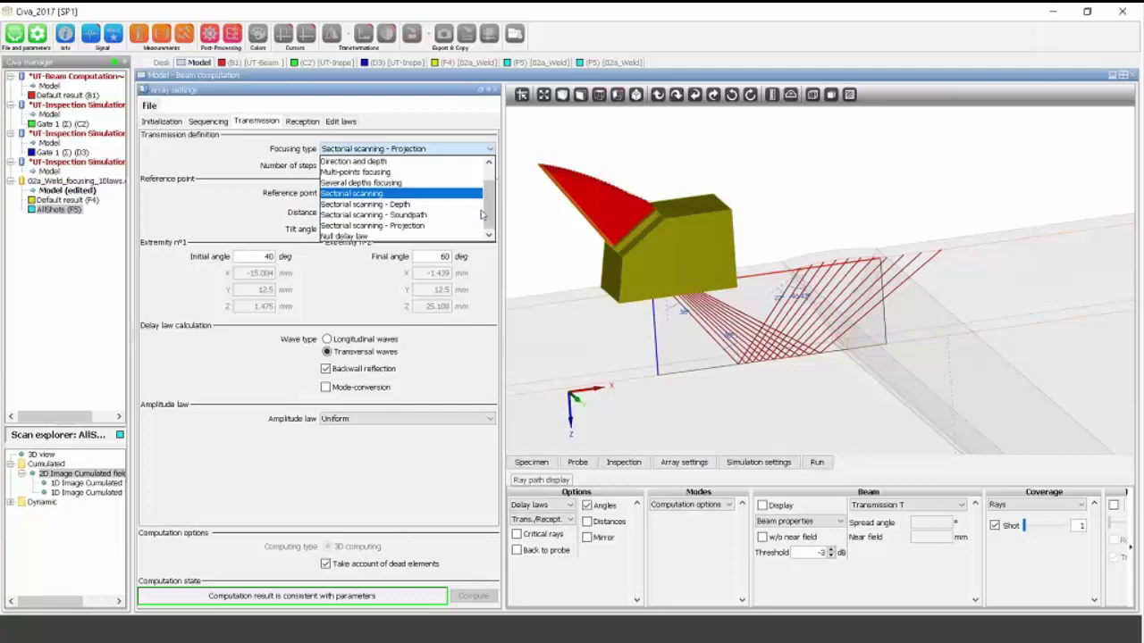
left_click(427, 226)
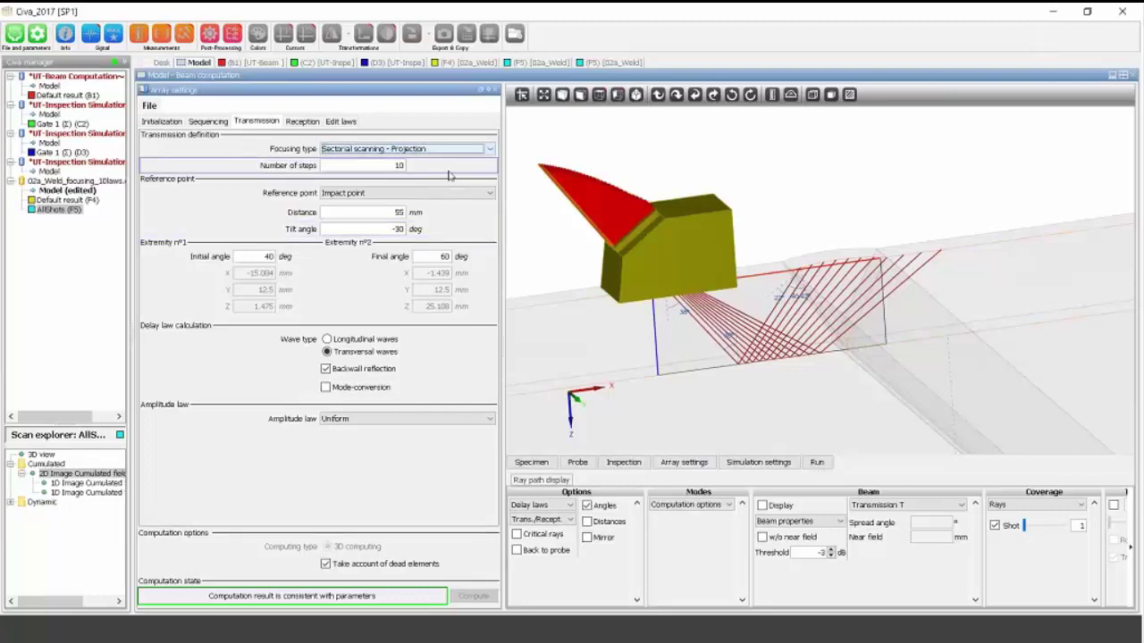
Change the ray path display from delay laws to PA Settings and examine the focal points along the weld bevel.
left_click_drag(638, 291, 591, 234)
left_click(542, 505)
left_click(529, 540)
middle_click_drag(704, 361, 633, 370)
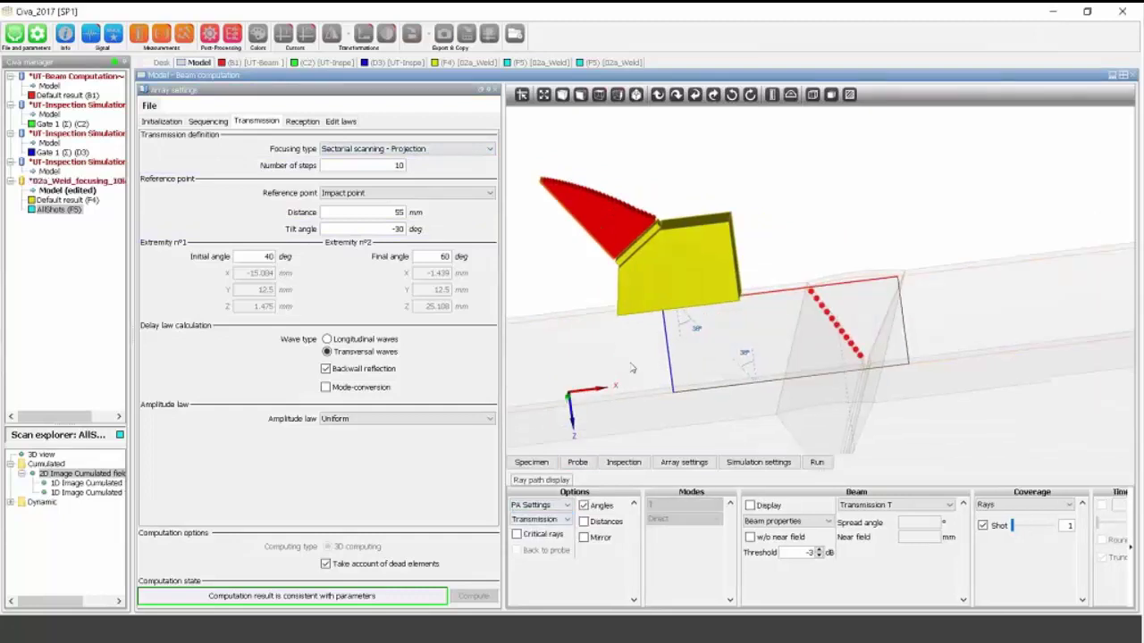
scroll(689, 383, "up", 3)
left_click_drag(692, 383, 713, 369)
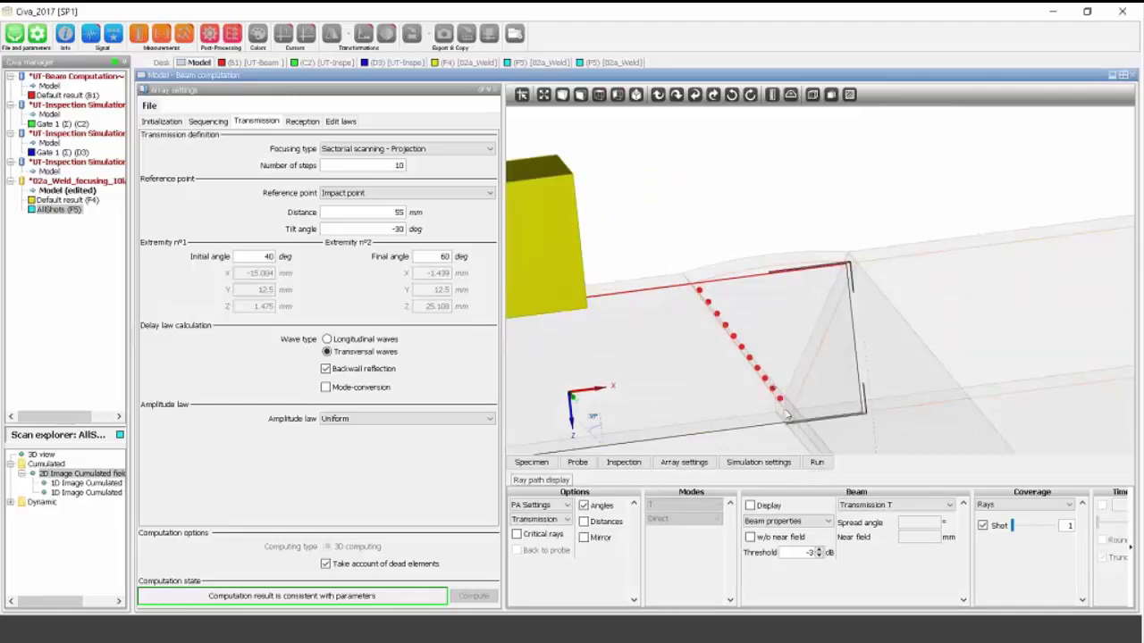
Set the reference point's tilt angle to -40 deg, creating the new project 02a_Weld_focusing_10laws~1, and compare the focal points with the weld bevel.
left_click(383, 229)
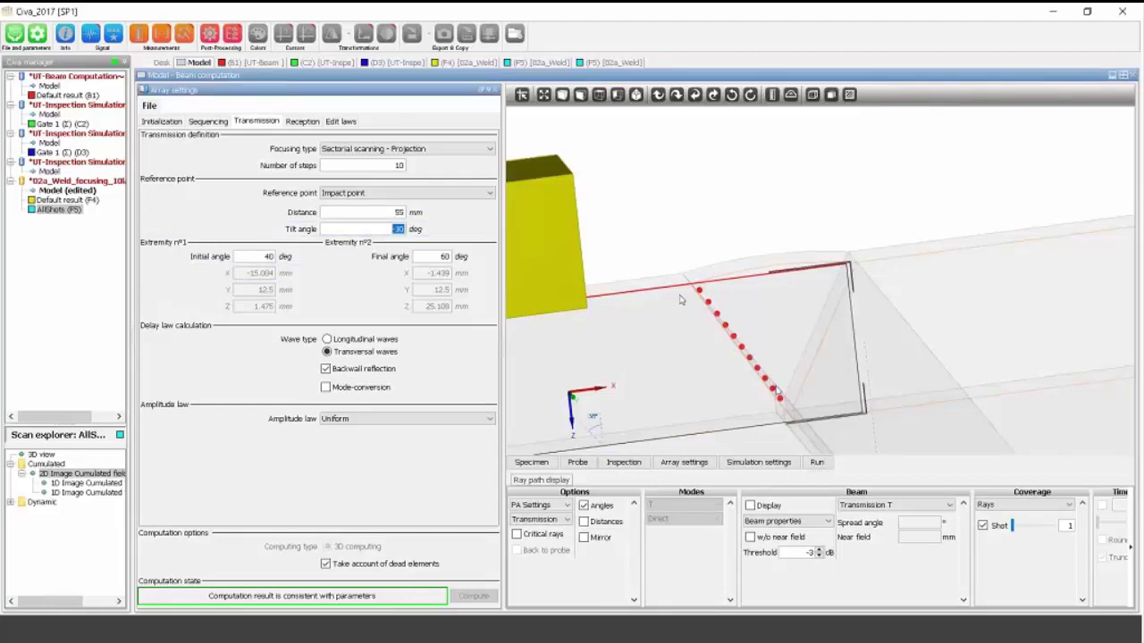
middle_click_drag(724, 362, 809, 326)
scroll(809, 326, "down", 3)
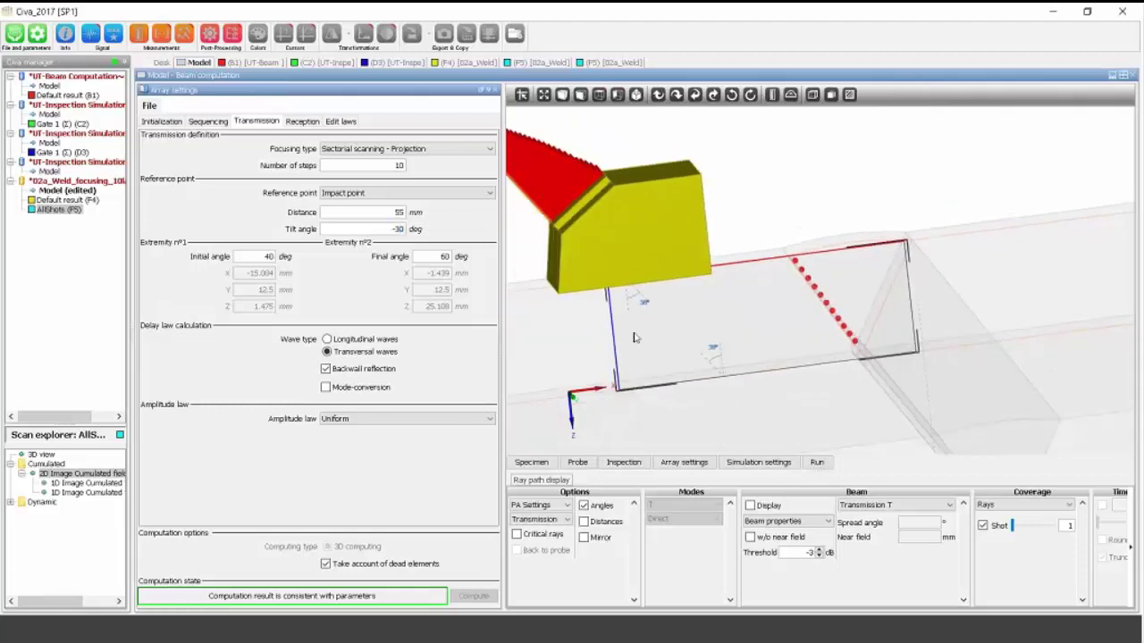
left_click_drag(383, 234, 468, 237)
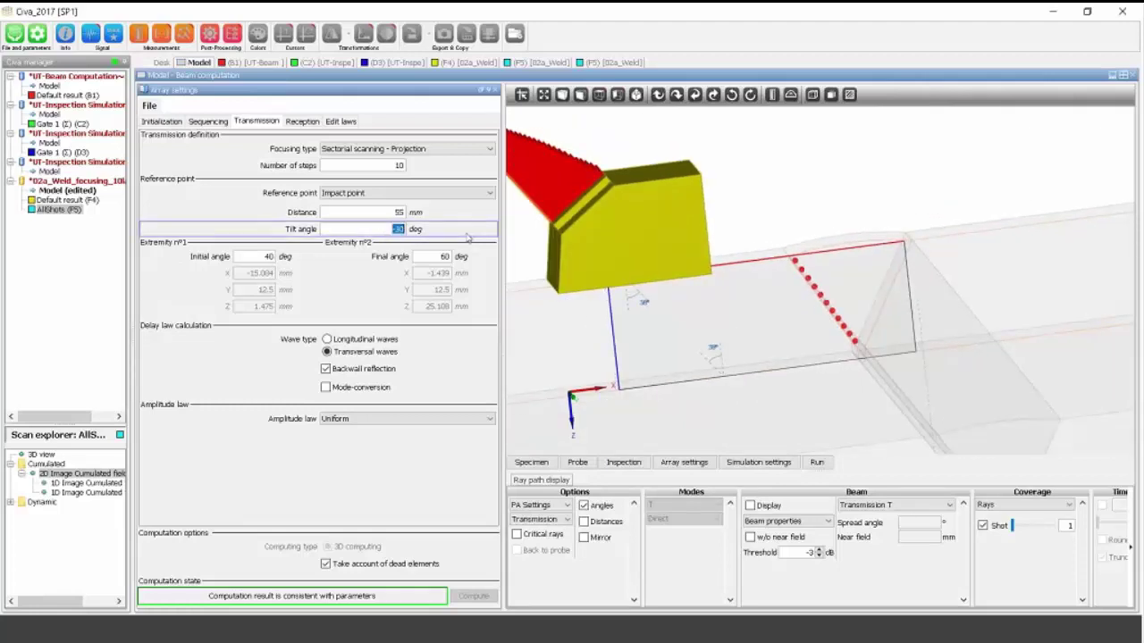
type("-40")
key("Return")
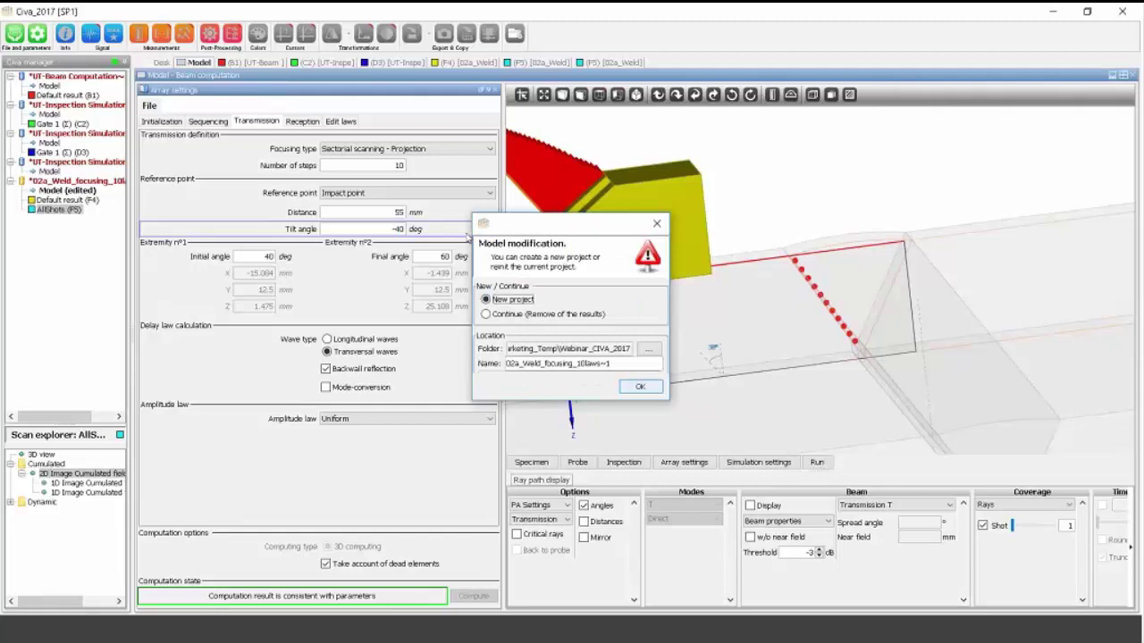
left_click(640, 386)
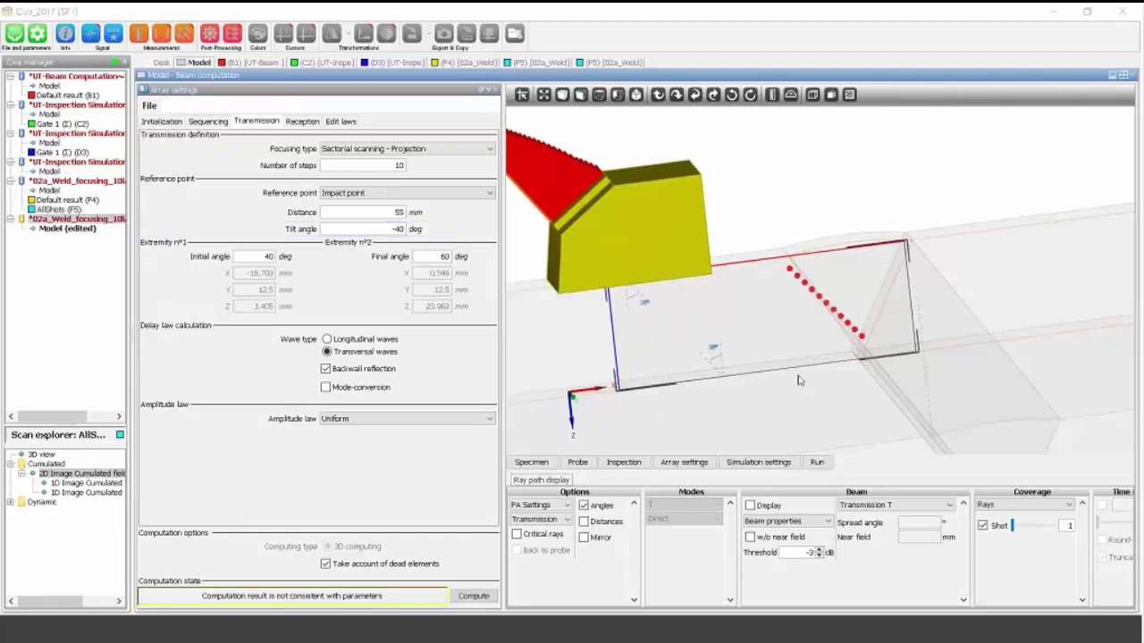
left_click_drag(751, 293, 761, 294)
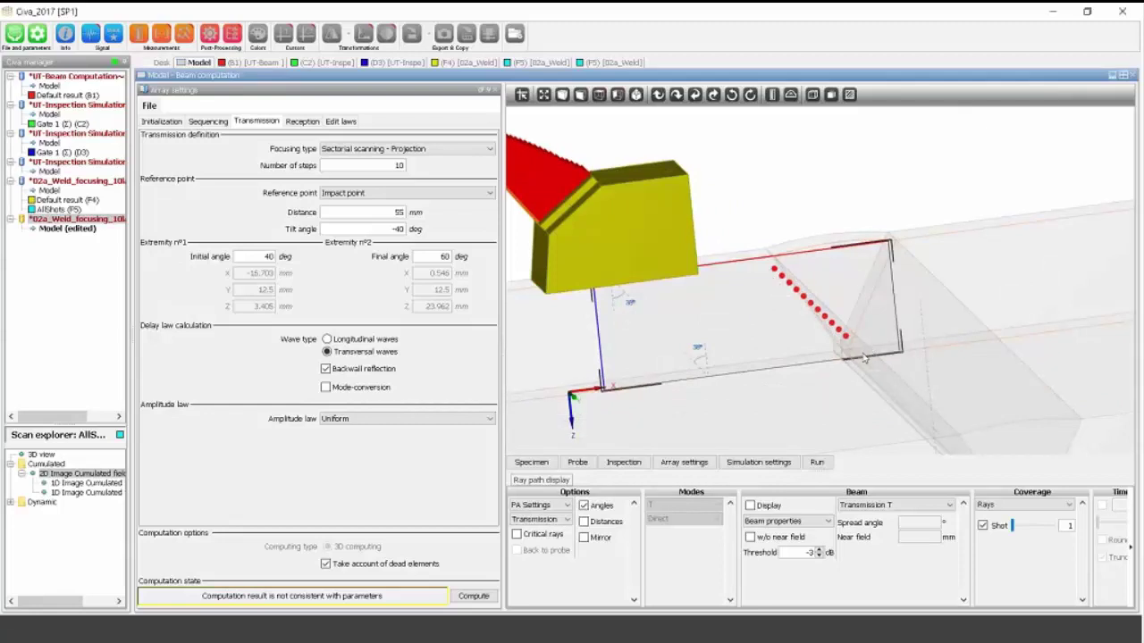
Try a reference point distance of 45 mm for the focal points and restore it to 55 mm.
double_click(399, 212)
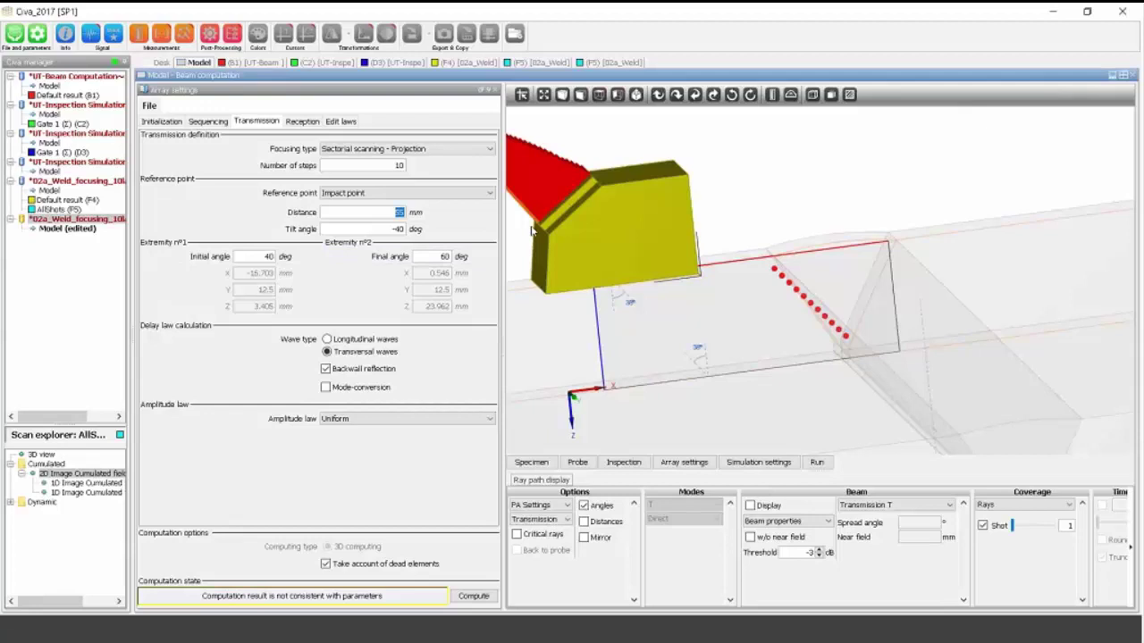
type("45")
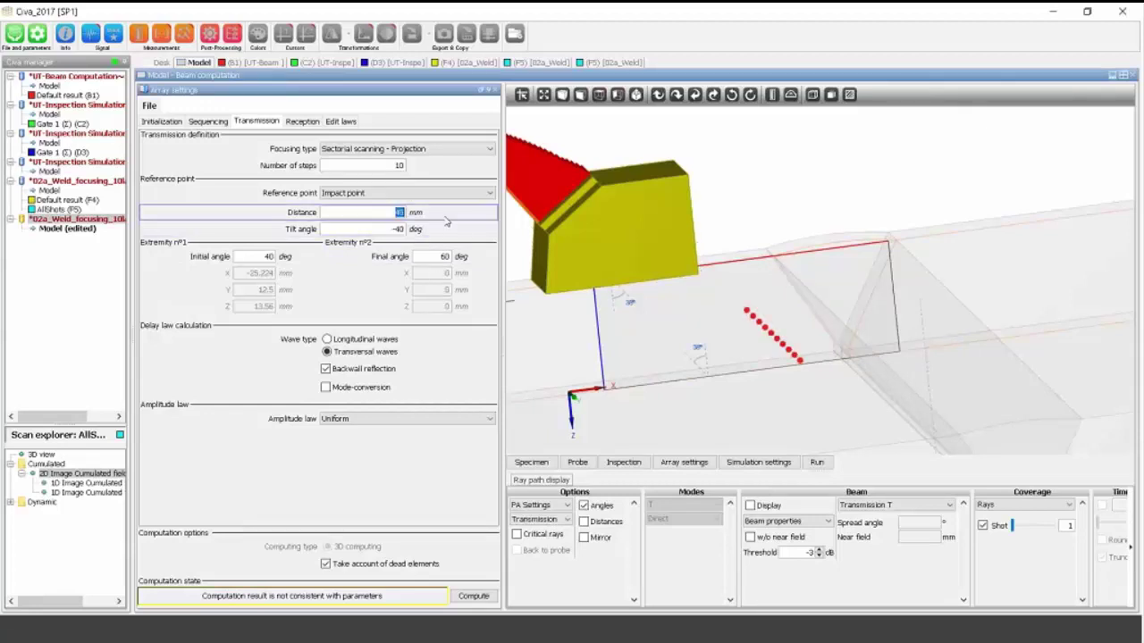
type("55")
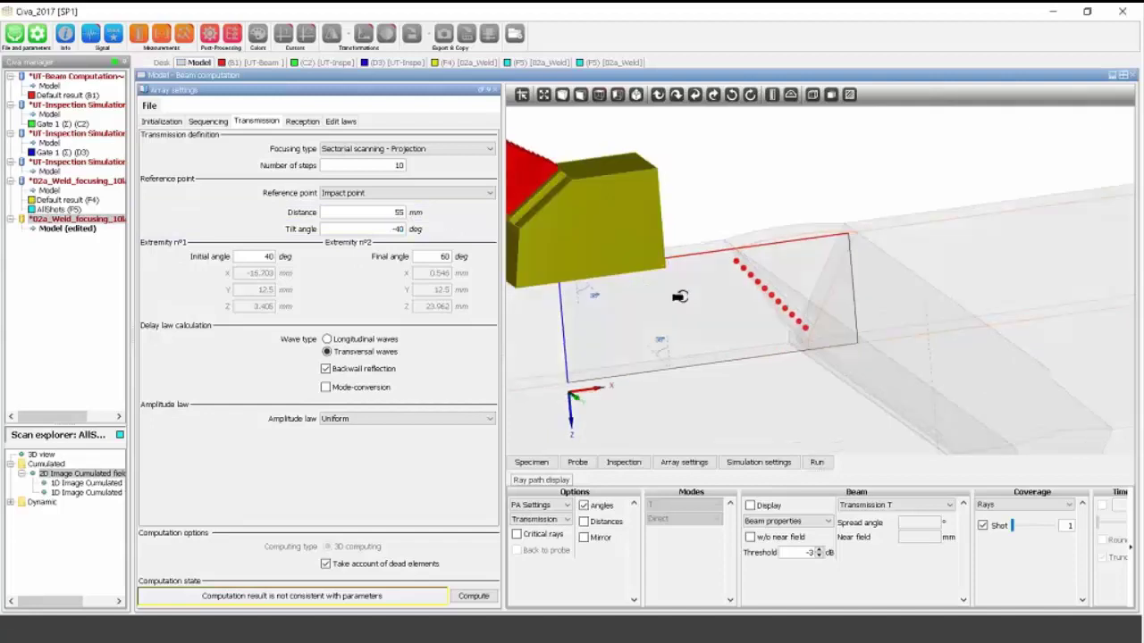
scroll(710, 356, "down", 2)
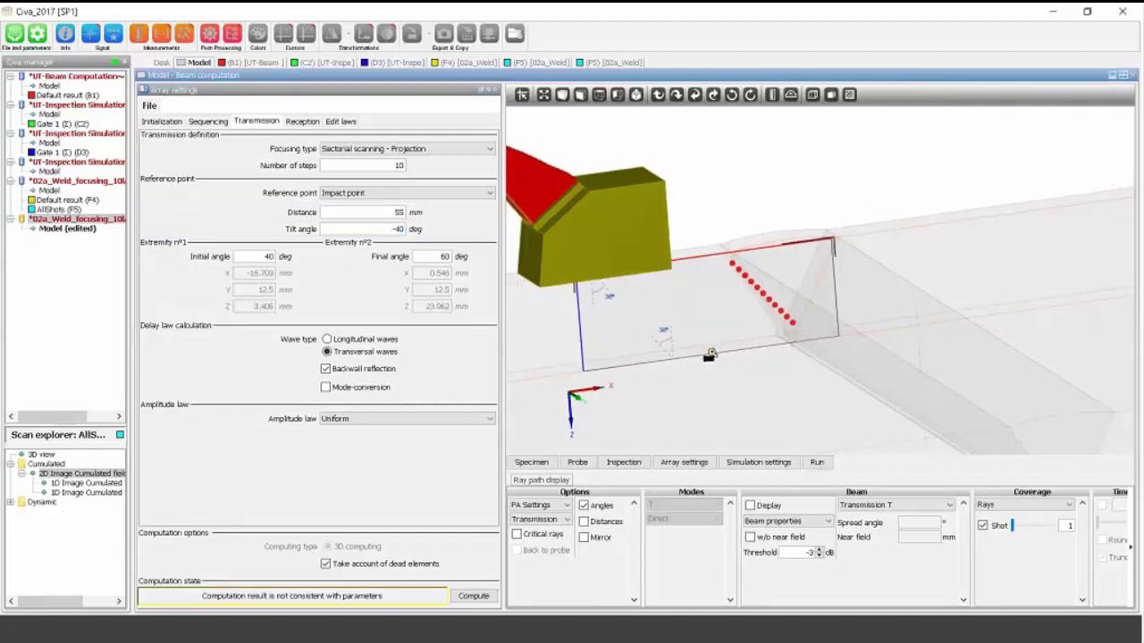
Compute the delay laws for the modified array settings, examine the resulting rays in the weld, and close the array settings.
left_click(474, 596)
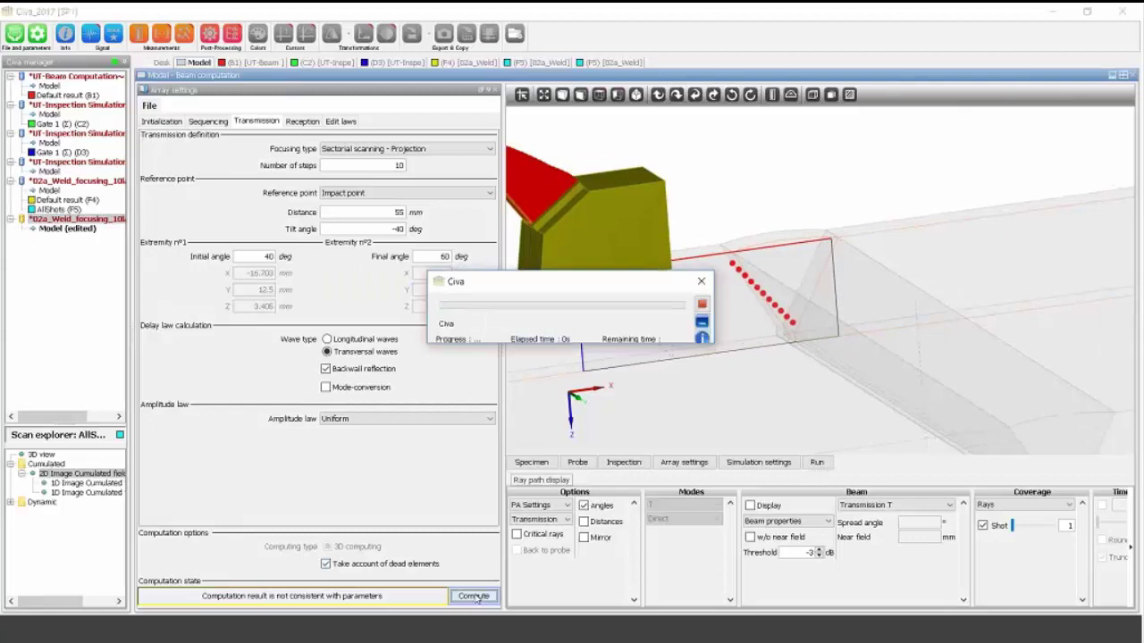
left_click_drag(712, 360, 697, 355)
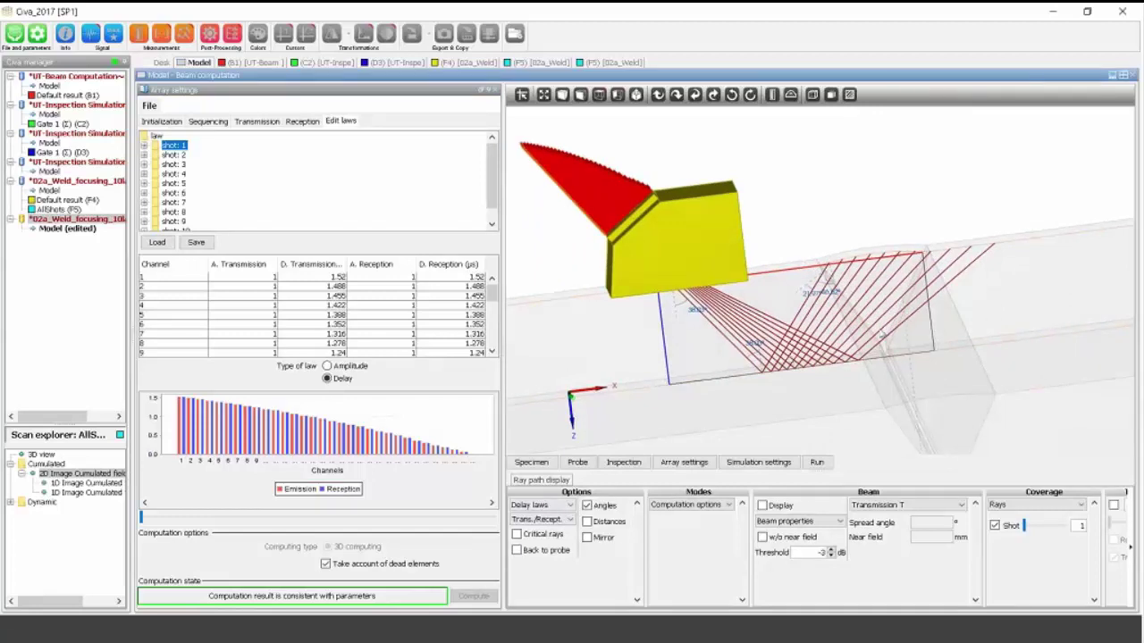
left_click_drag(881, 336, 872, 333)
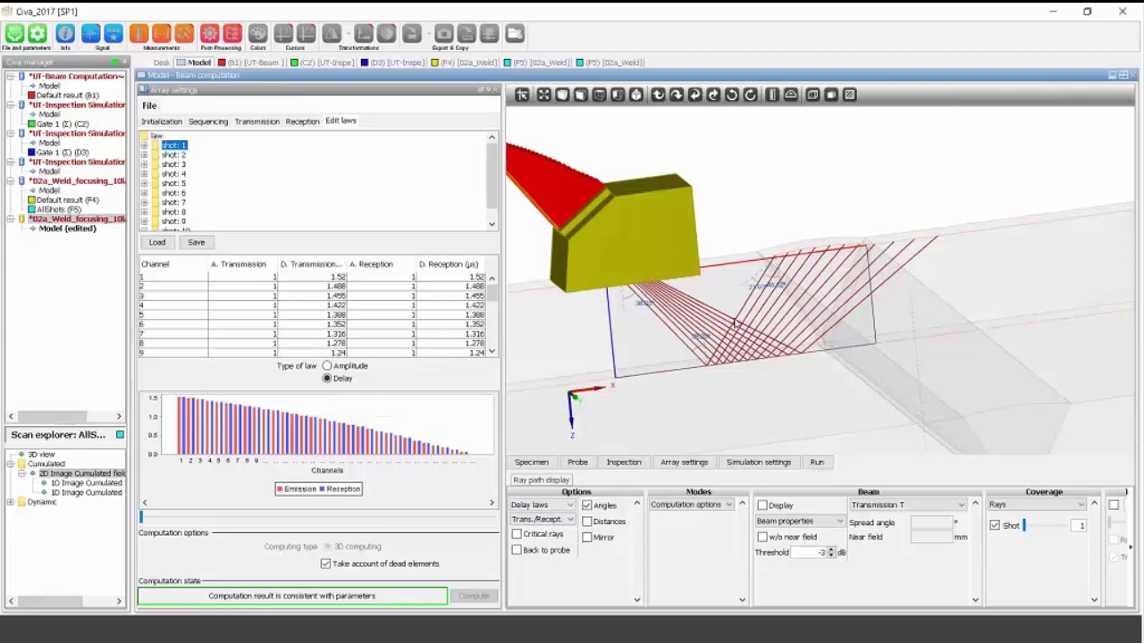
left_click(494, 89)
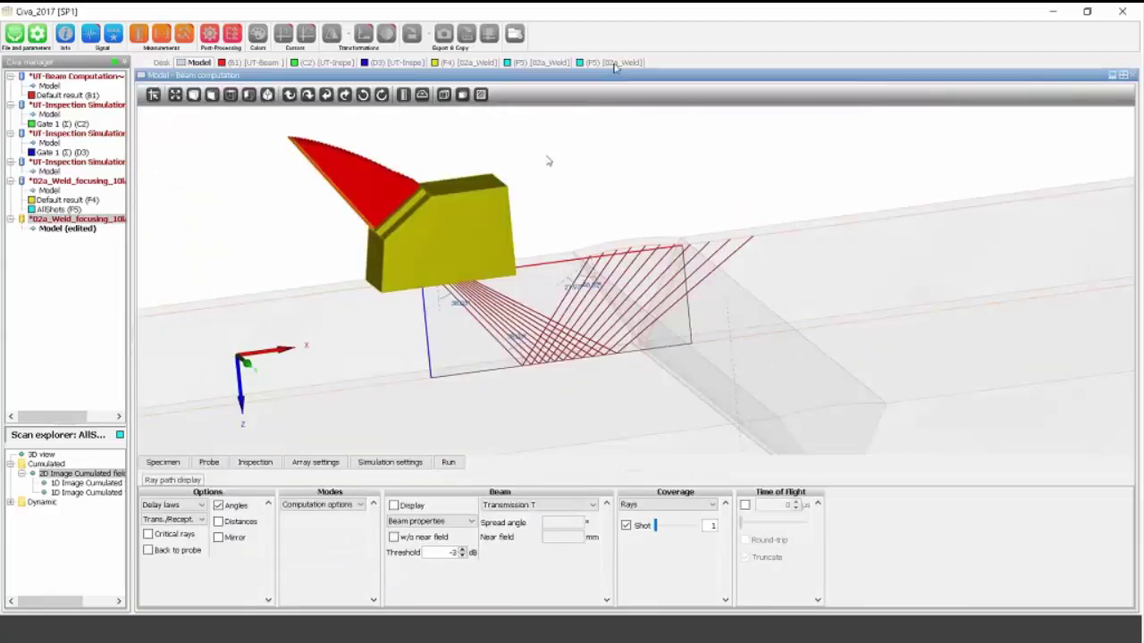
Open the AllShots result of the weld focusing project and add its 3D view beside the cumulated field images.
left_click(613, 62)
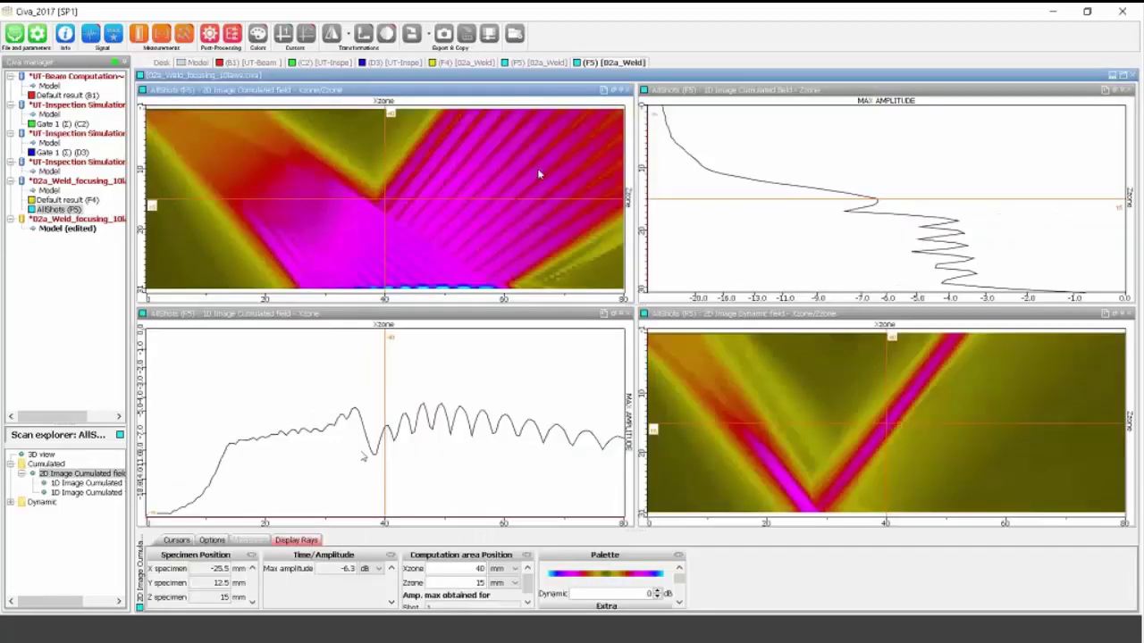
left_click_drag(41, 454, 409, 403)
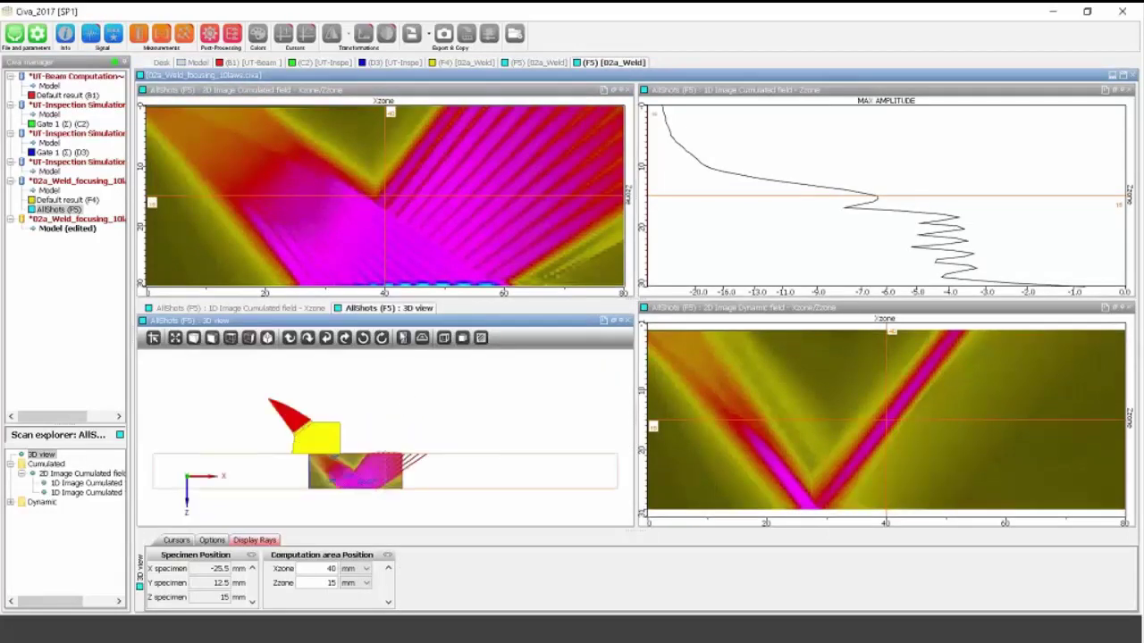
Enlarge the 3D view and examine the cumulated field and rays inside the weld from the side and in perspective.
double_click(400, 324)
scroll(411, 366, "up", 3)
middle_click_drag(424, 382, 475, 264)
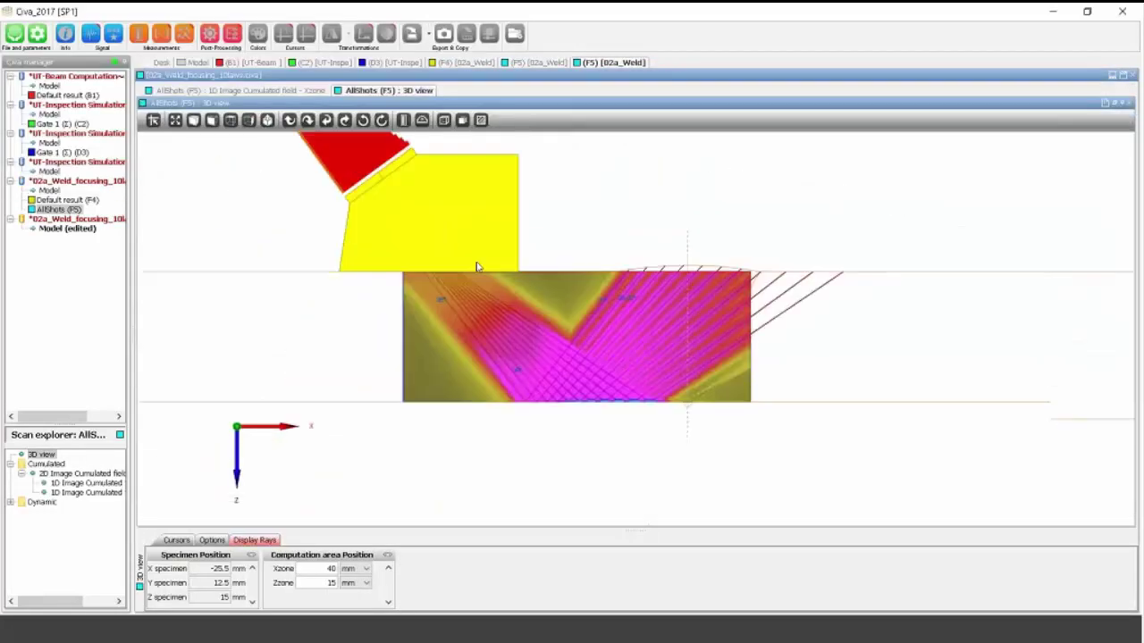
scroll(473, 295, "up", 3)
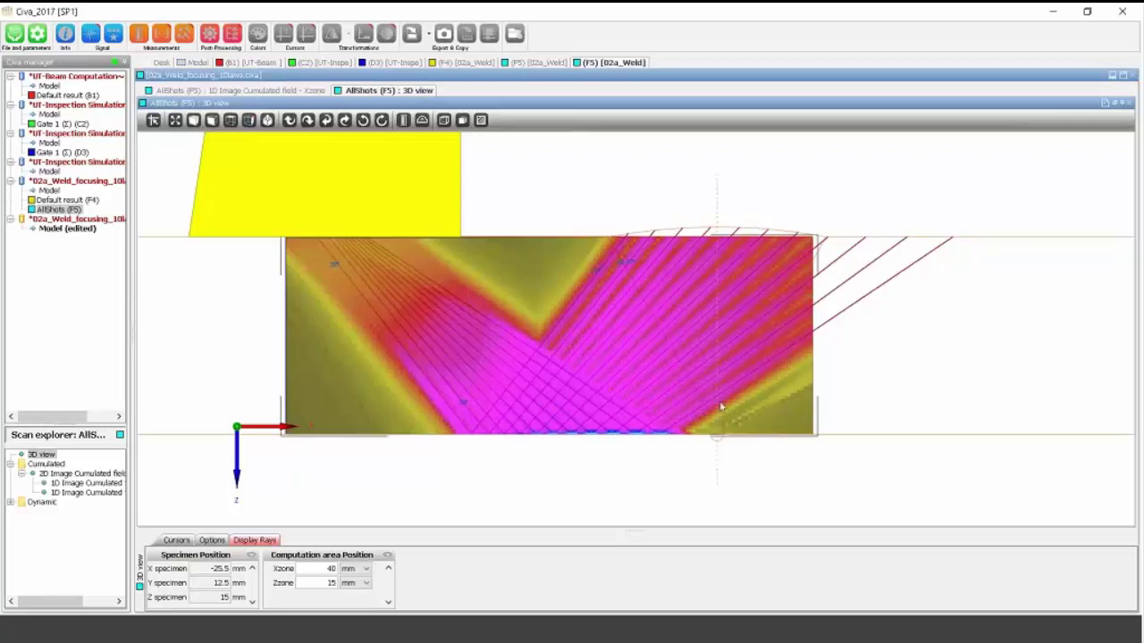
left_click_drag(721, 406, 679, 416)
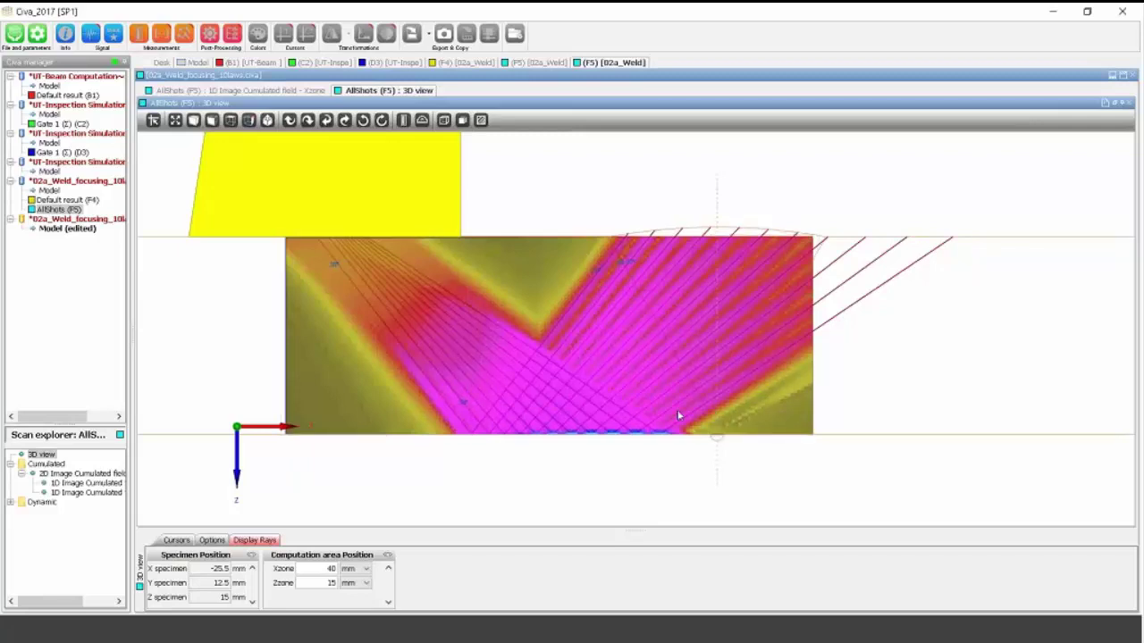
mouse_move(710, 425)
left_mouse_down()
mouse_move(728, 435)
mouse_move(703, 427)
left_mouse_up()
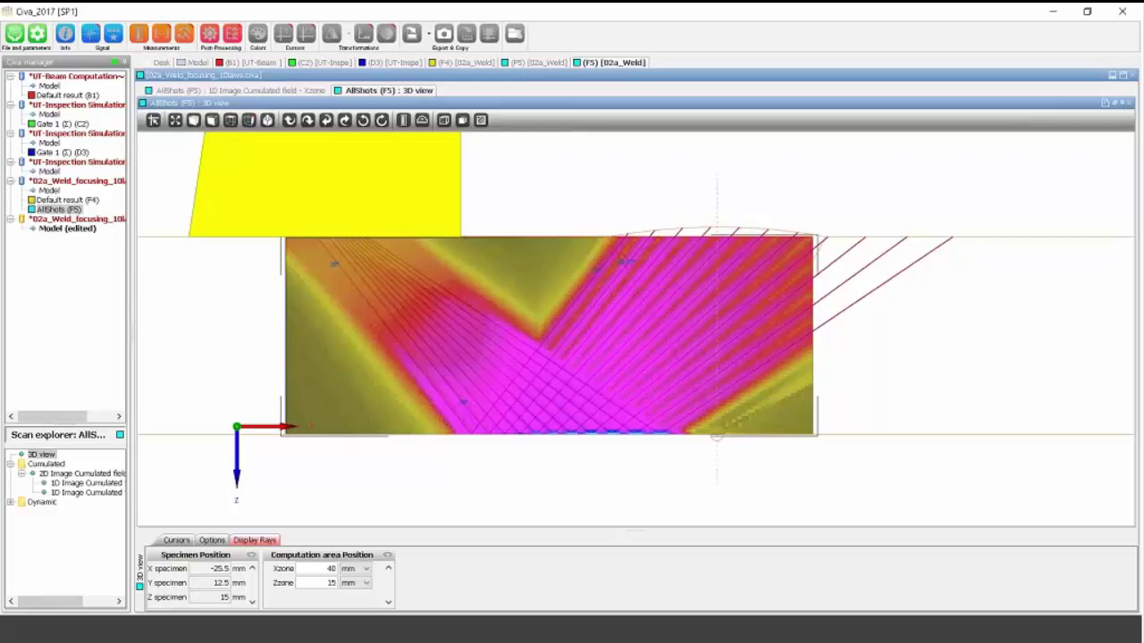
scroll(712, 433, "down", 3)
scroll(710, 438, "up", 2)
scroll(709, 450, "up", 2)
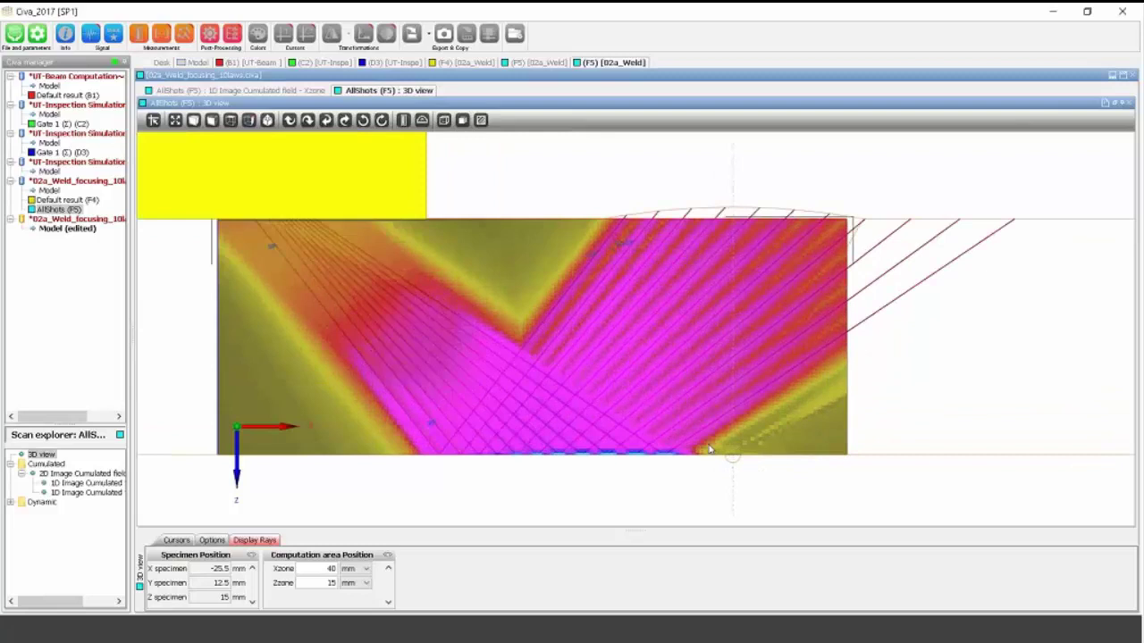
scroll(679, 425, "down", 2)
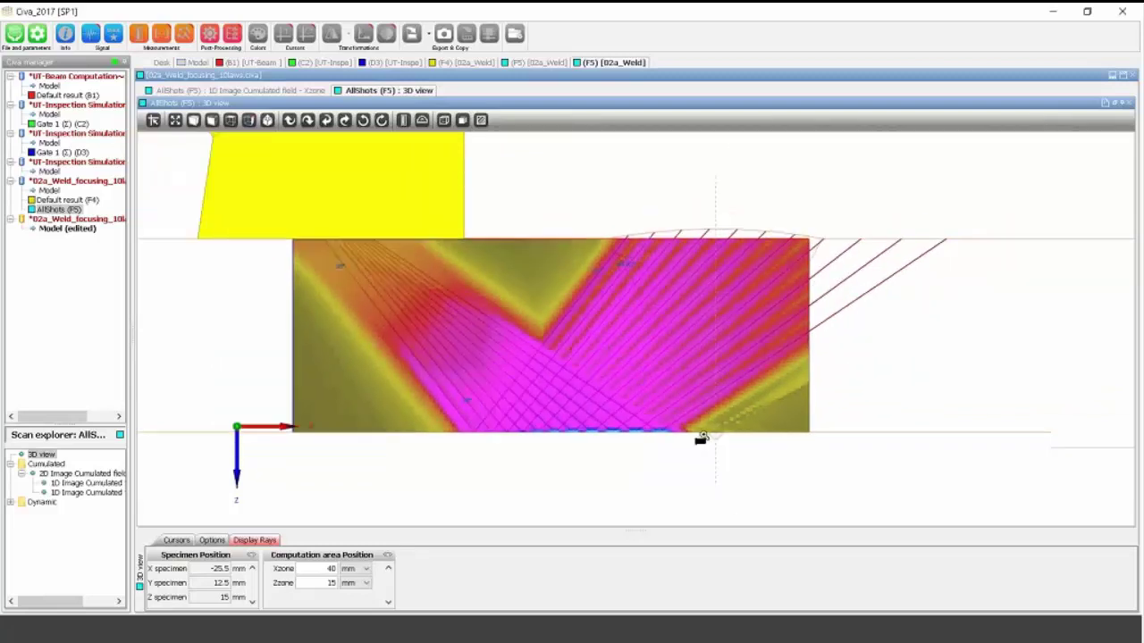
left_click_drag(576, 386, 609, 478)
middle_click_drag(479, 392, 606, 476)
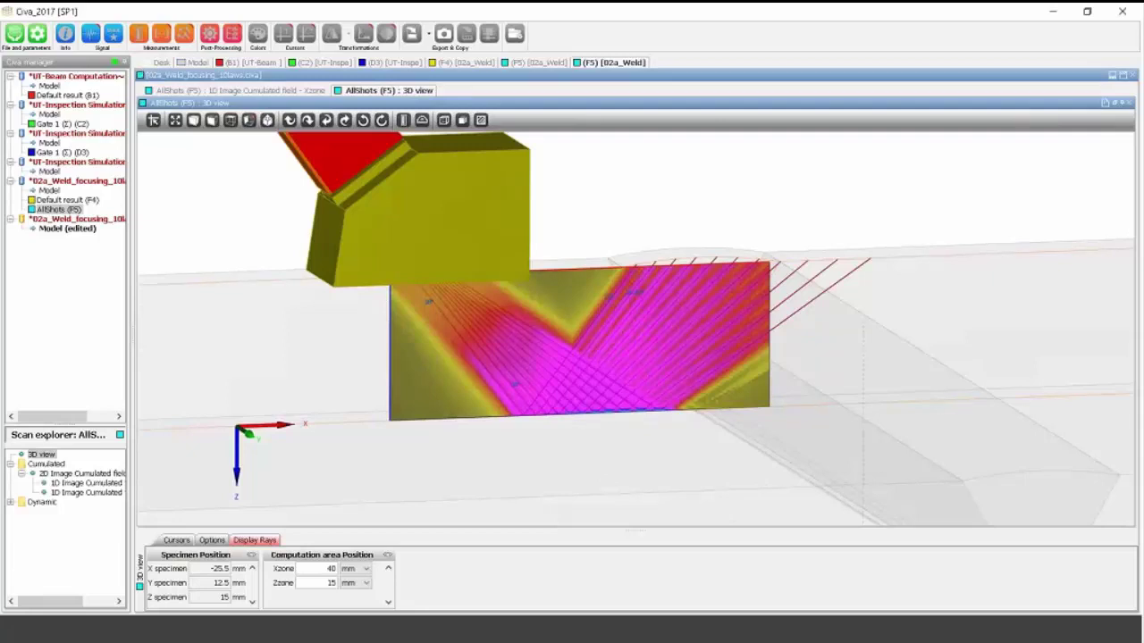
left_click_drag(694, 374, 697, 367)
Open 02b_weld_focusing_10laws_flaws.civa from the Webinar_CIVA_2017 bookmark.
left_click(161, 62)
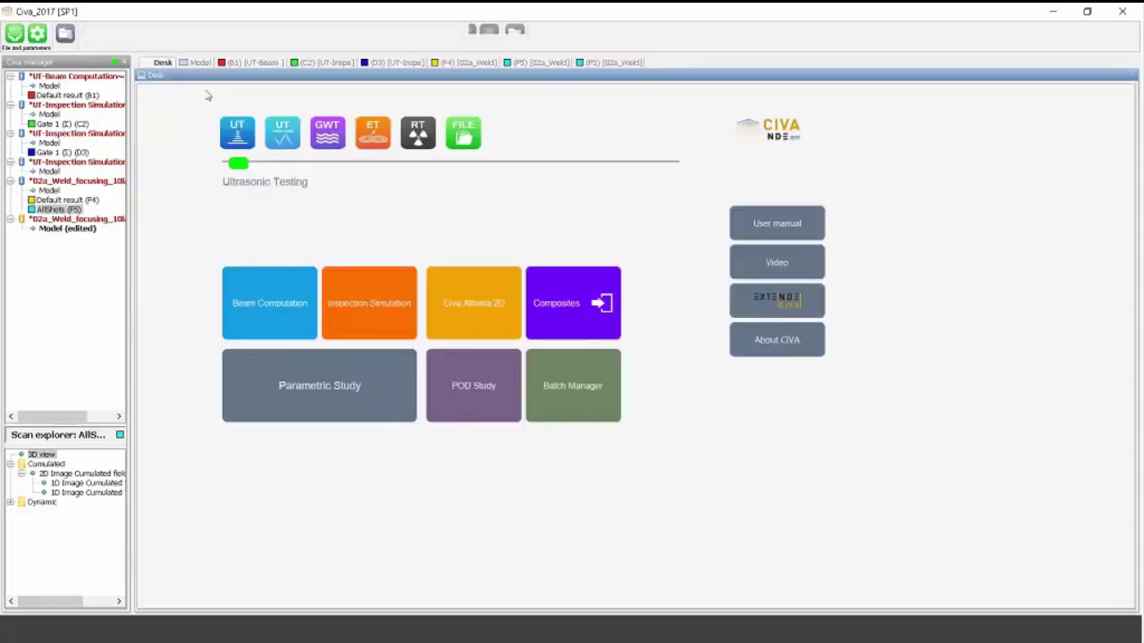
left_click(465, 134)
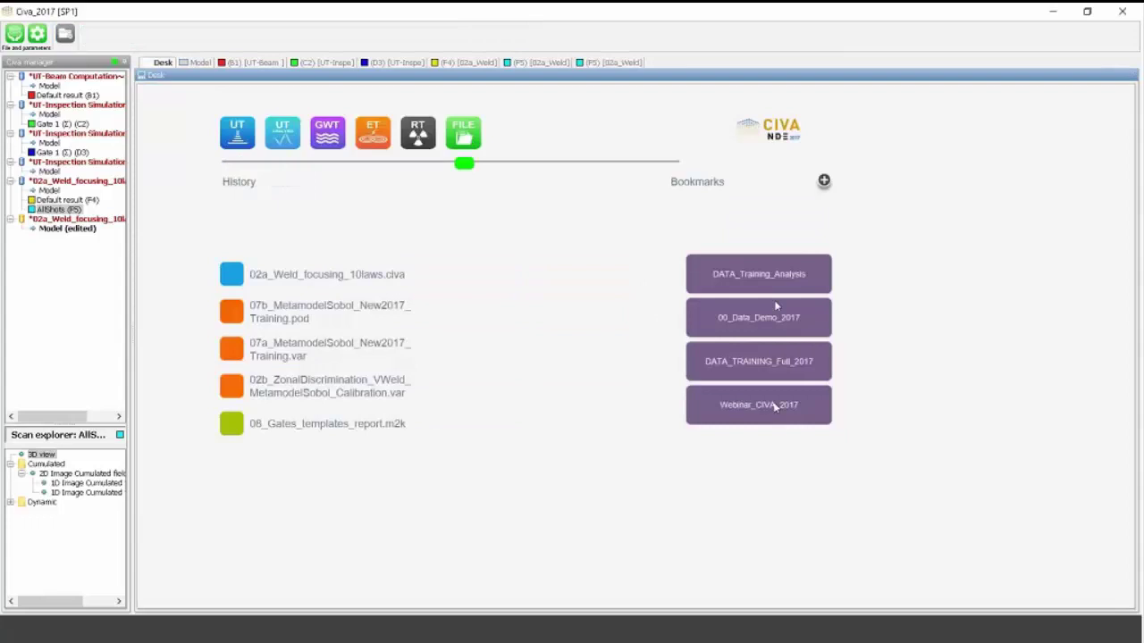
left_click(774, 407)
left_click(782, 414)
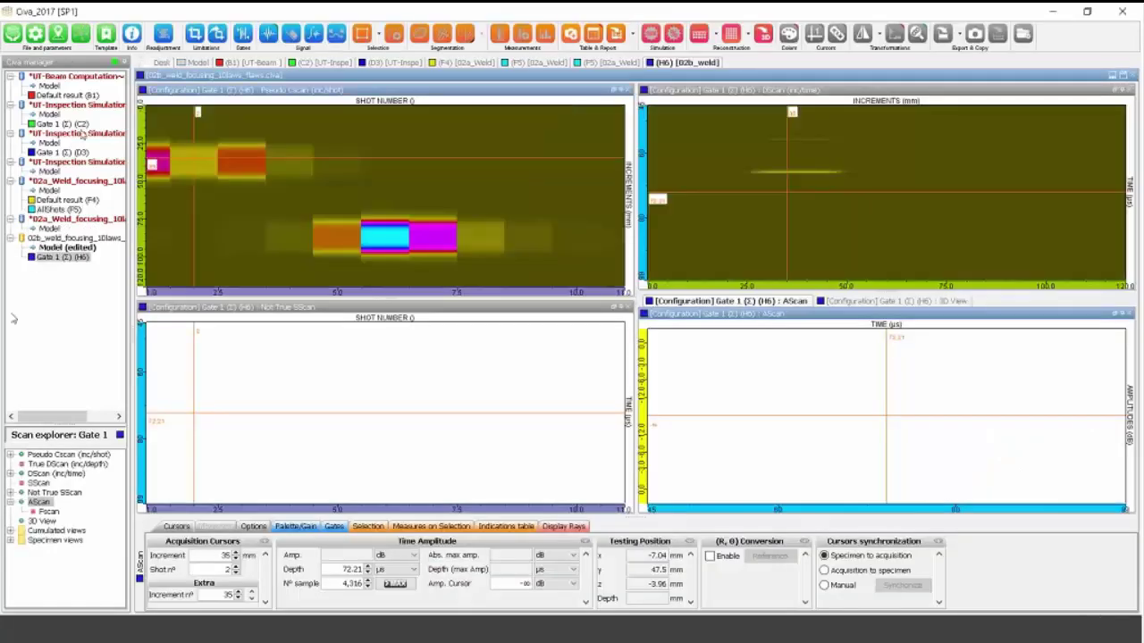
Examine the inspection model with its probe, focusing rays and the two planar flaws in the weld.
left_click(198, 62)
right_click_drag(411, 277, 470, 325)
left_click_drag(470, 324, 458, 349)
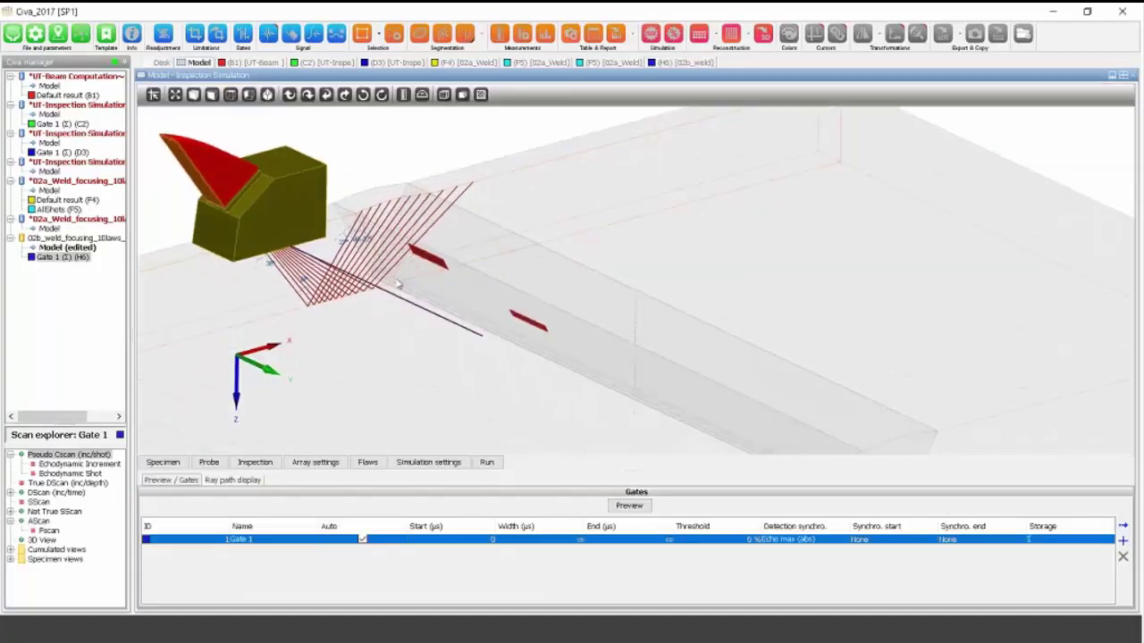
left_click_drag(284, 203, 381, 265)
left_click_drag(456, 304, 345, 253)
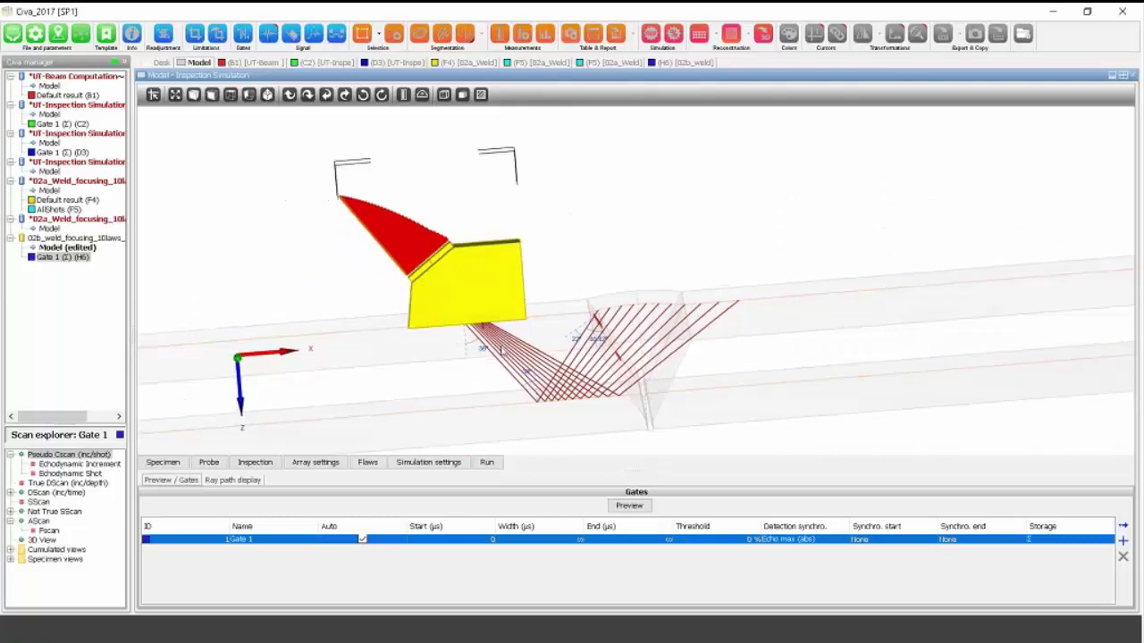
left_click_drag(500, 350, 366, 259)
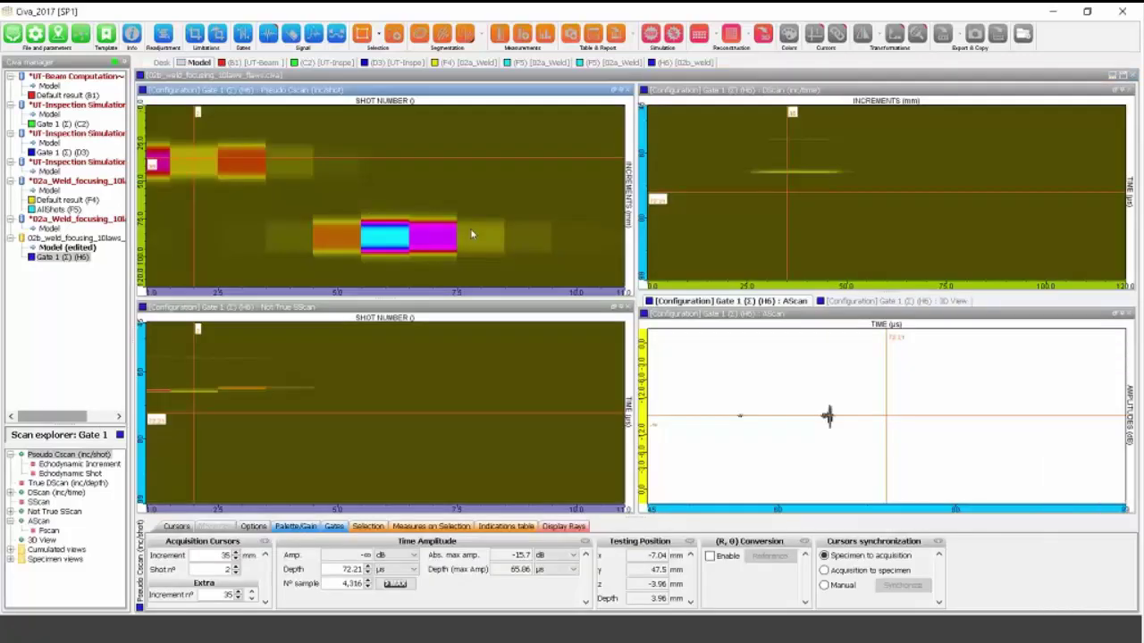
Add the SScan view and remove the Not True SScan, AScan and DScan views, keeping the 3D view and Pseudo Cscan.
left_click_drag(38, 503, 356, 426)
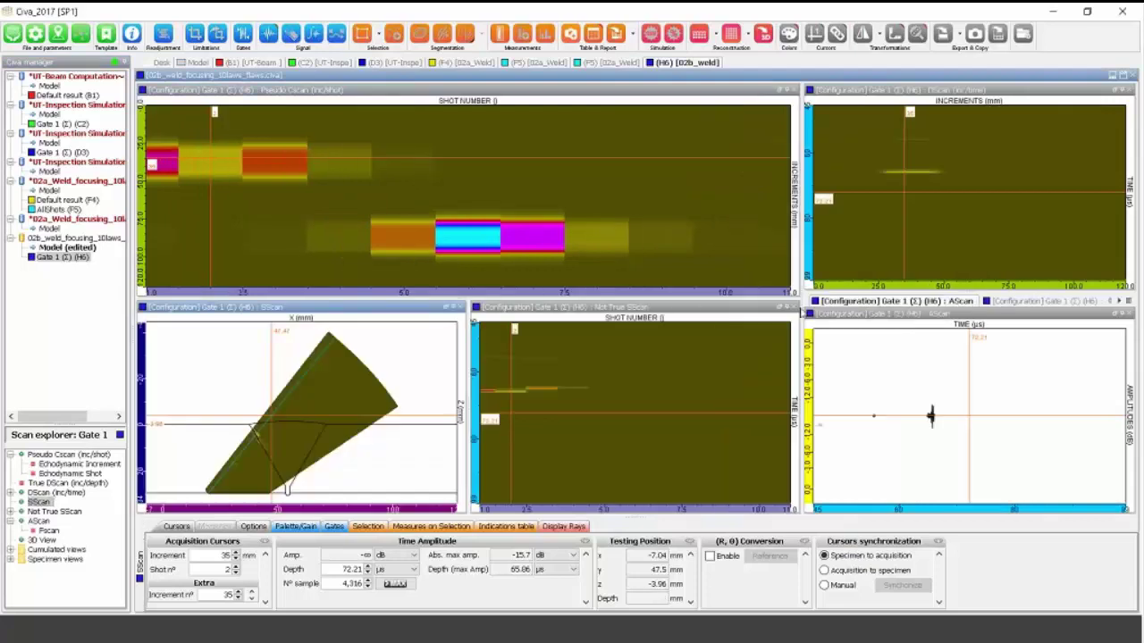
left_click(793, 306)
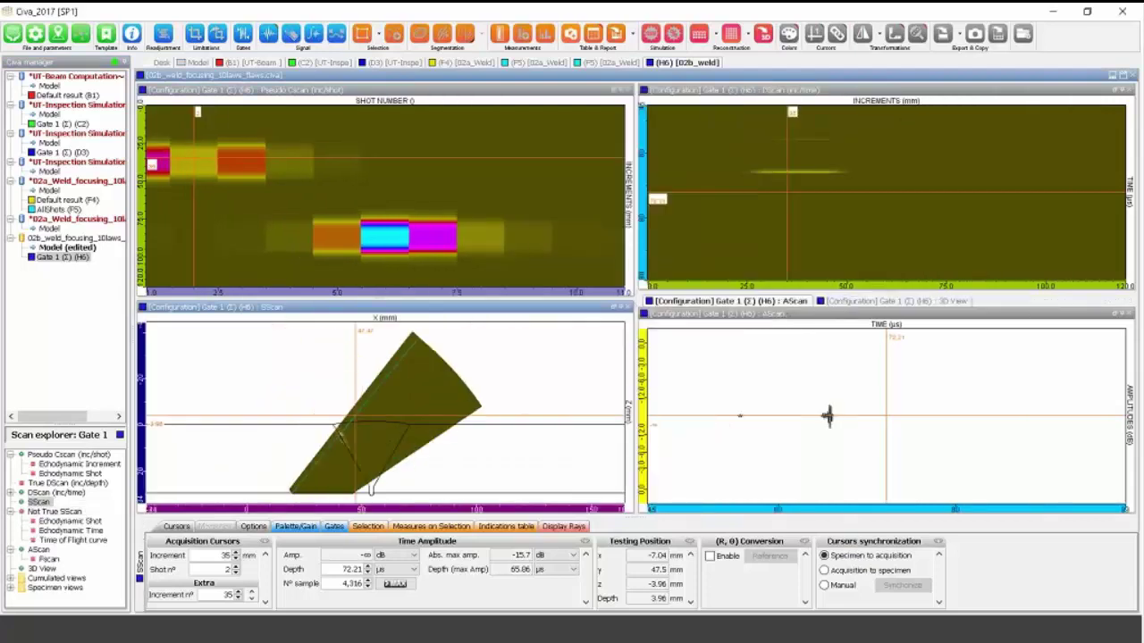
left_click(1128, 314)
left_click(1135, 139)
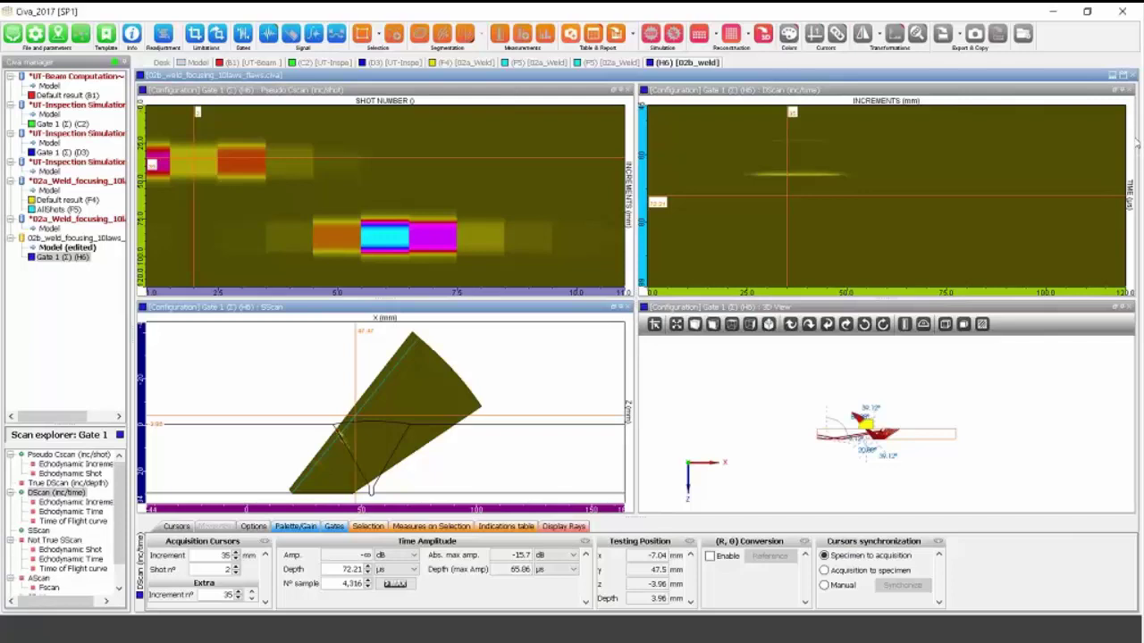
left_click(1127, 91)
Show the SScan in the 3D view and move the Pseudo Cscan cursor to the second flaw's echo at shot 6.
scroll(828, 245, "up", 5)
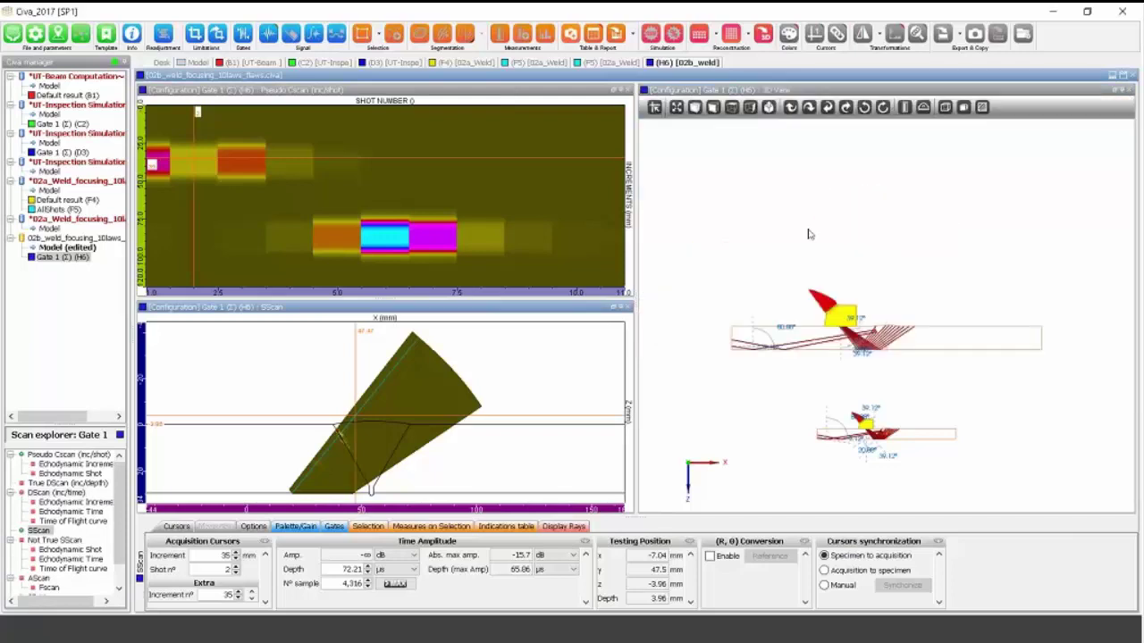
middle_click_drag(827, 244, 857, 203)
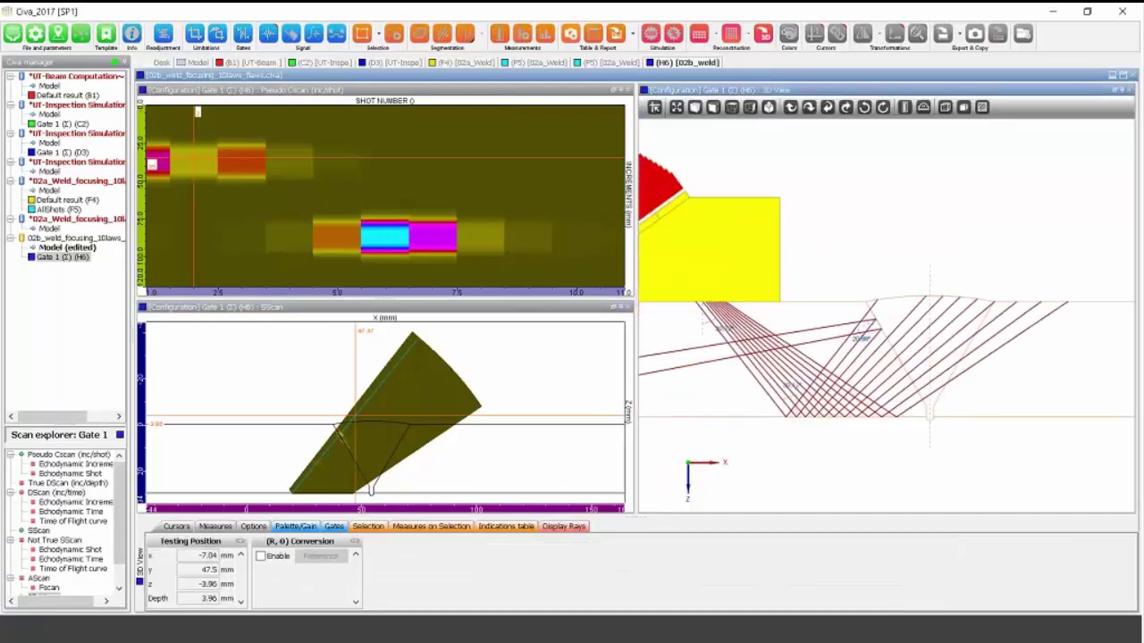
left_click(382, 366)
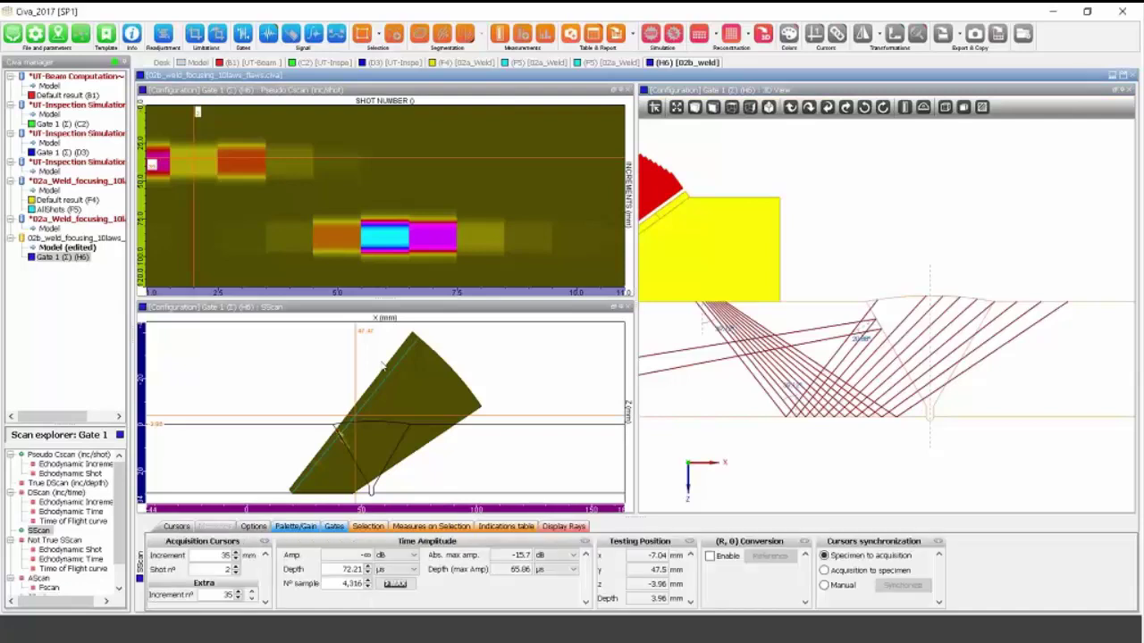
left_click_drag(196, 161, 383, 240)
scroll(764, 380, "up", 1)
left_click_drag(764, 383, 813, 427)
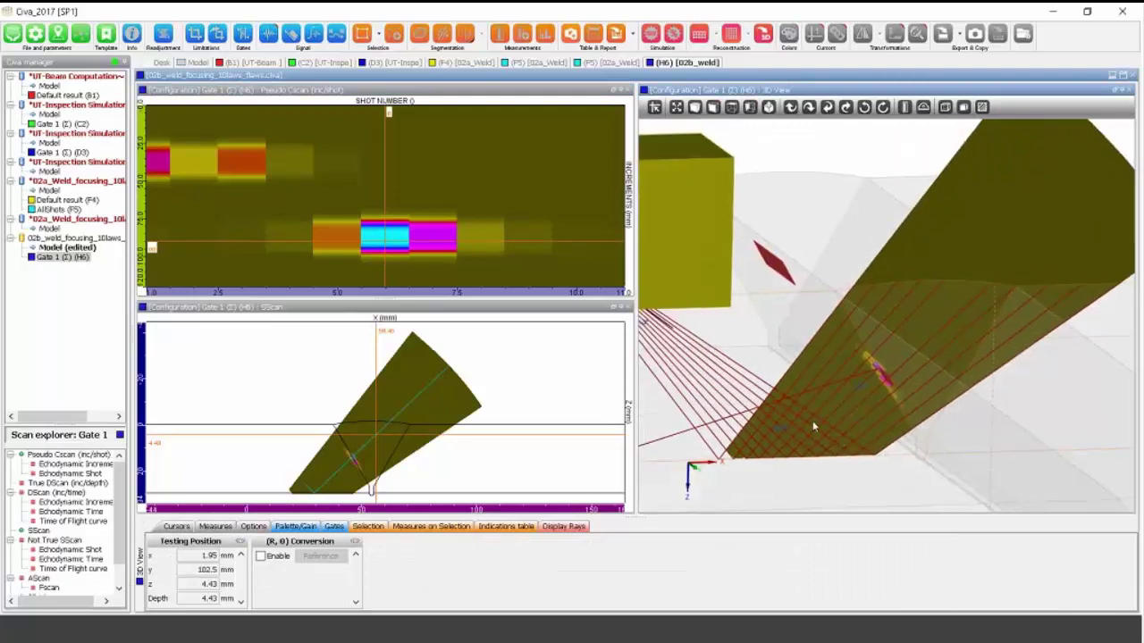
Compare the two flaws' echoes by moving the Pseudo Cscan cursor between them and examining the SScan in the 3D view.
left_click(383, 237)
left_click_drag(368, 222, 258, 166)
left_click_drag(255, 163, 385, 233)
left_click(831, 403)
left_click_drag(830, 402, 794, 387)
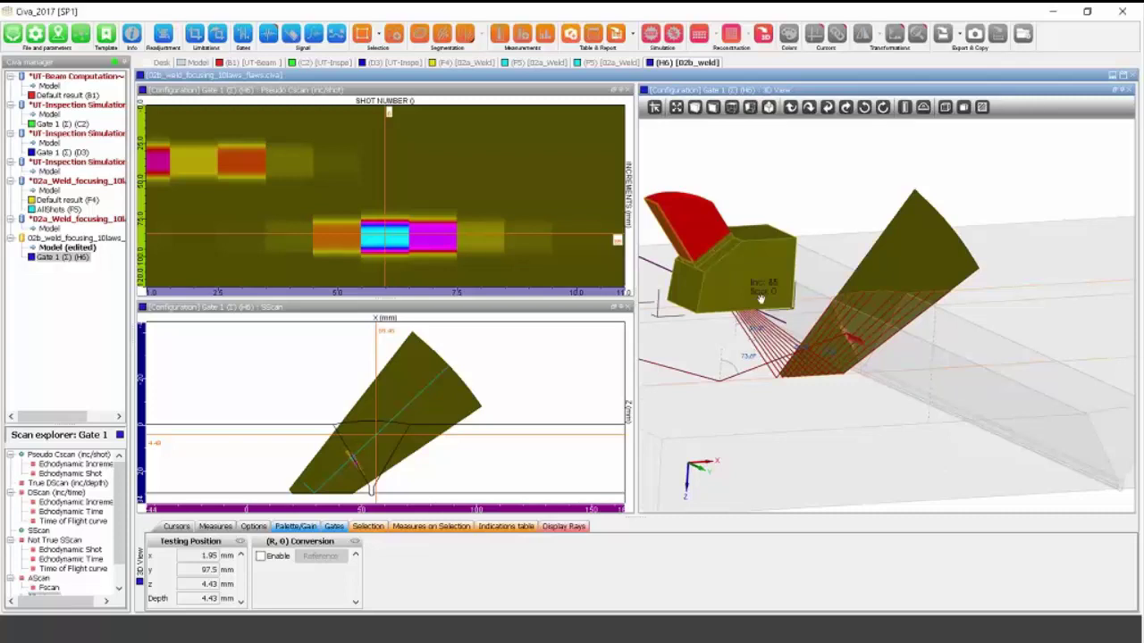
scroll(779, 414, "down", 3)
scroll(872, 278, "up", 4)
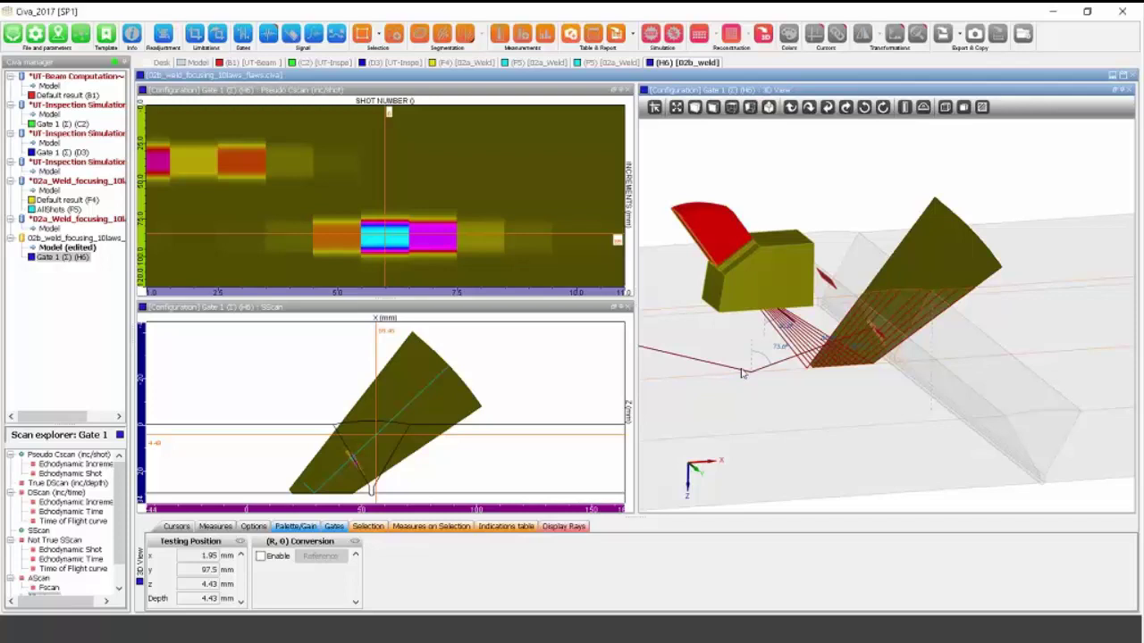
Open 04_UT_ComplexGeom_01_NozzleInspection_NEW2017.civa from the Webinar_CIVA_2017 bookmark.
left_click(12, 36)
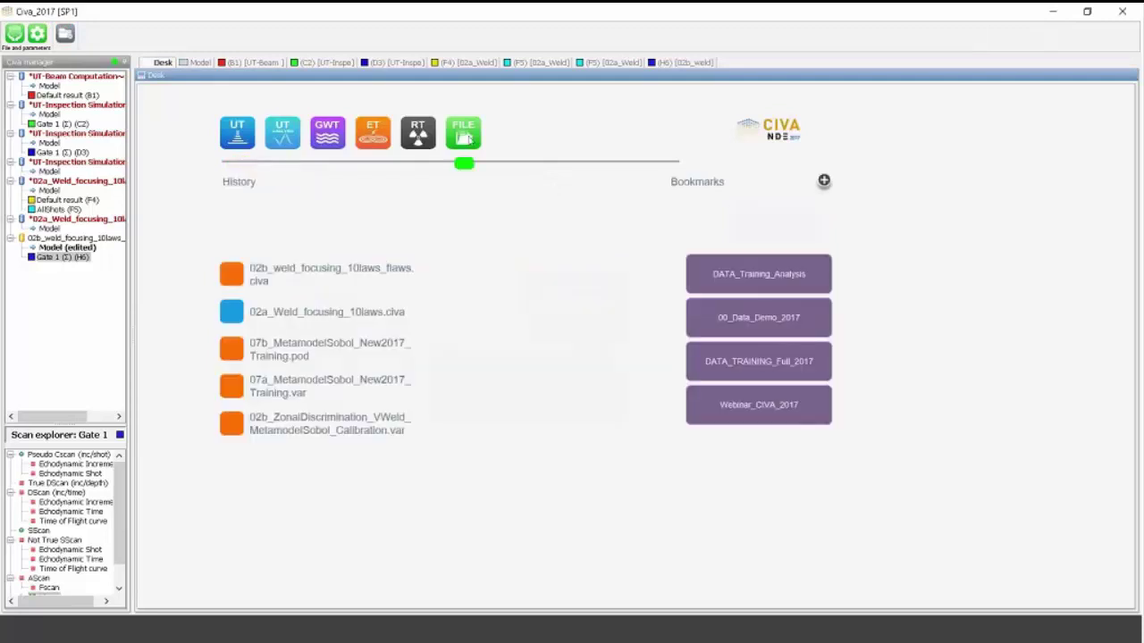
left_click(766, 408)
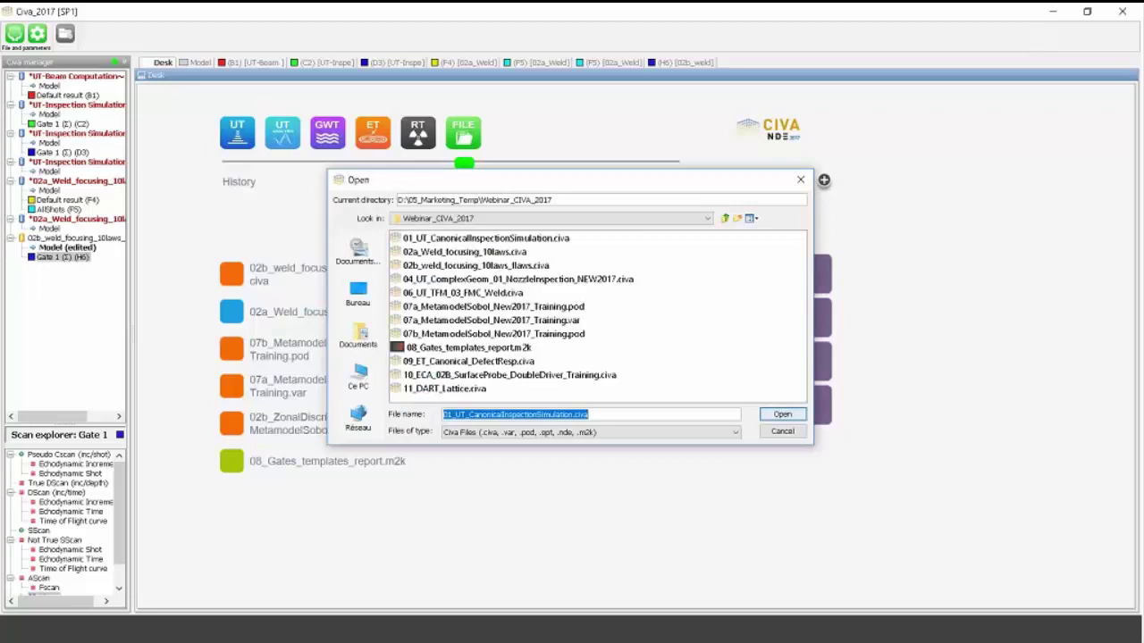
left_click(502, 278)
left_click(781, 414)
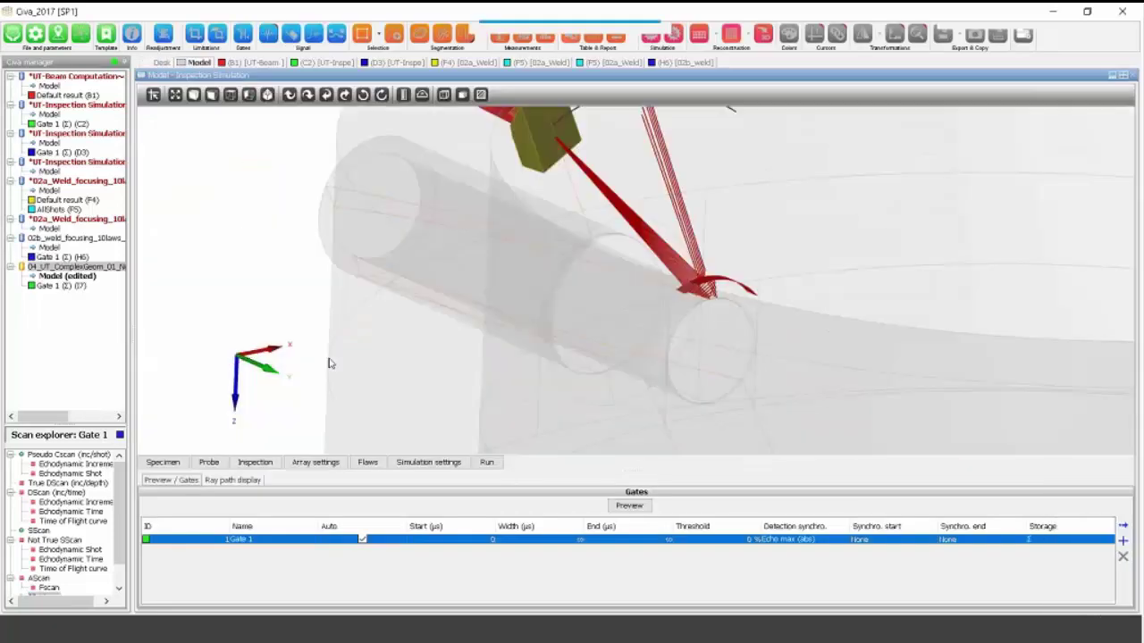
View the nozzle model from another angle and inspect the geometry shape selection in its specimen settings.
left_click_drag(658, 388, 610, 310)
left_click(163, 462)
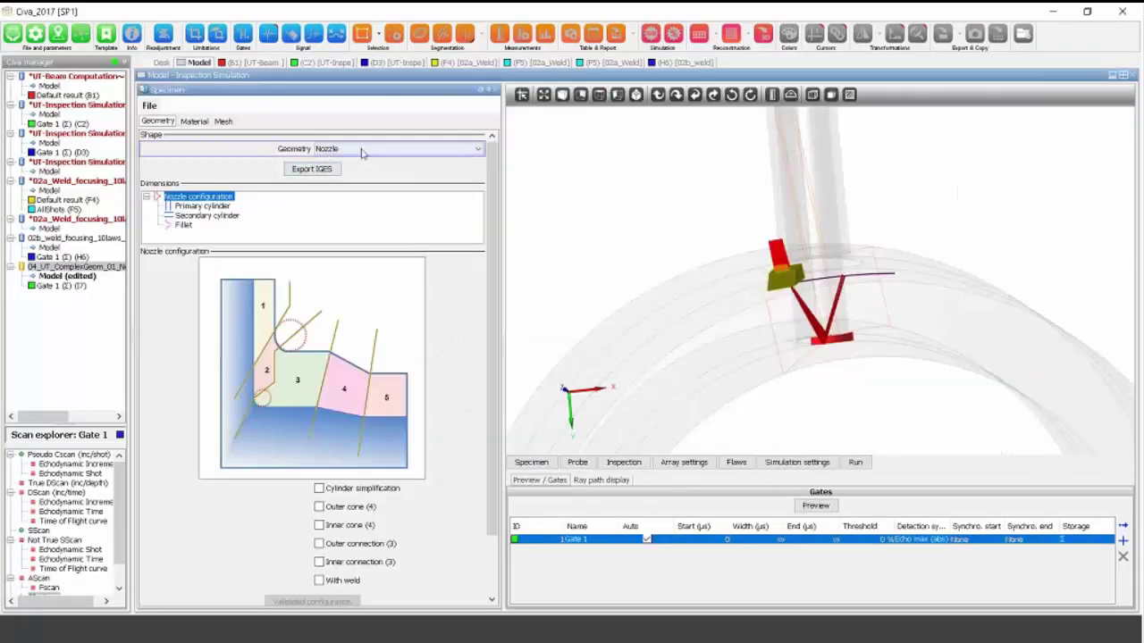
left_click(362, 151)
left_click(362, 152)
Review the nozzle's primary cylinder, secondary cylinder and fillet dimensions, and close the specimen settings.
left_click(202, 207)
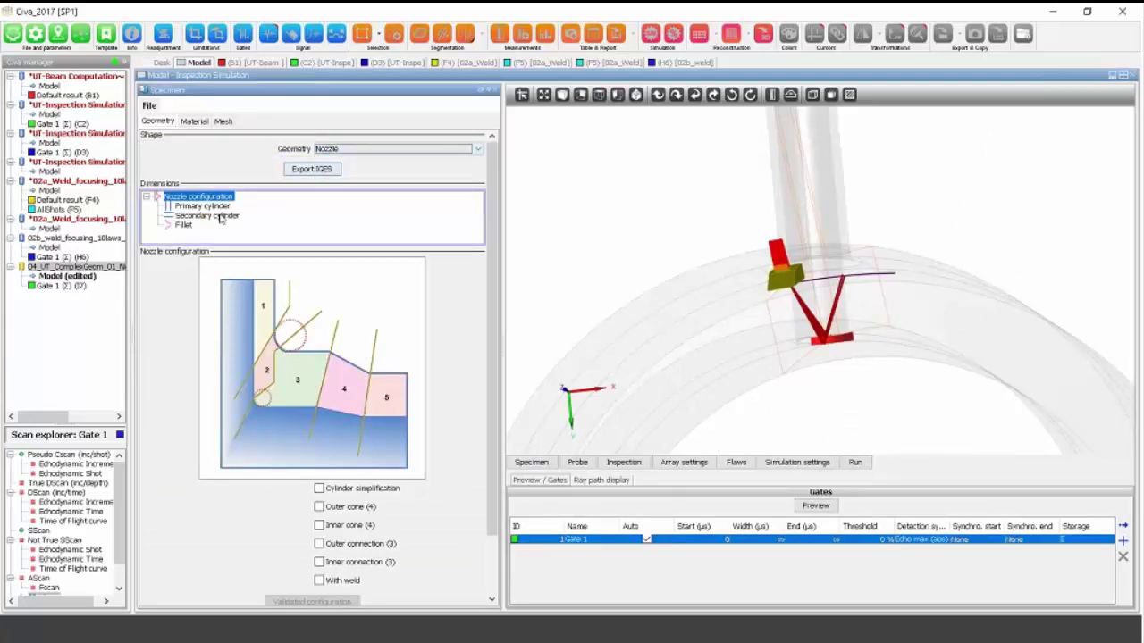
left_click(219, 217)
left_click(186, 225)
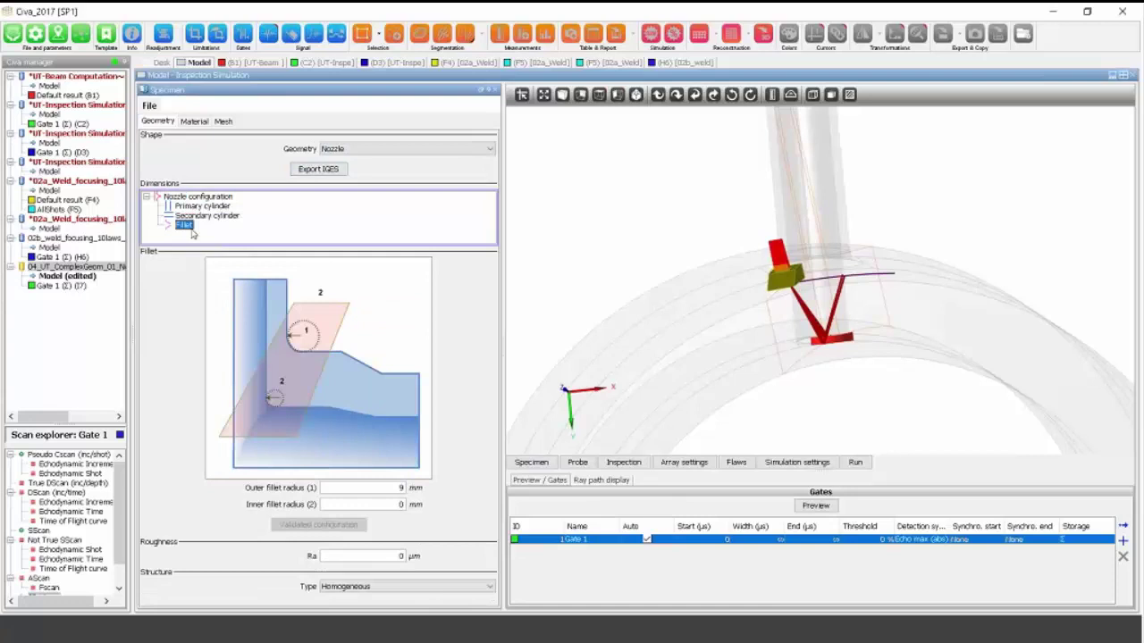
key("Up")
key("Up")
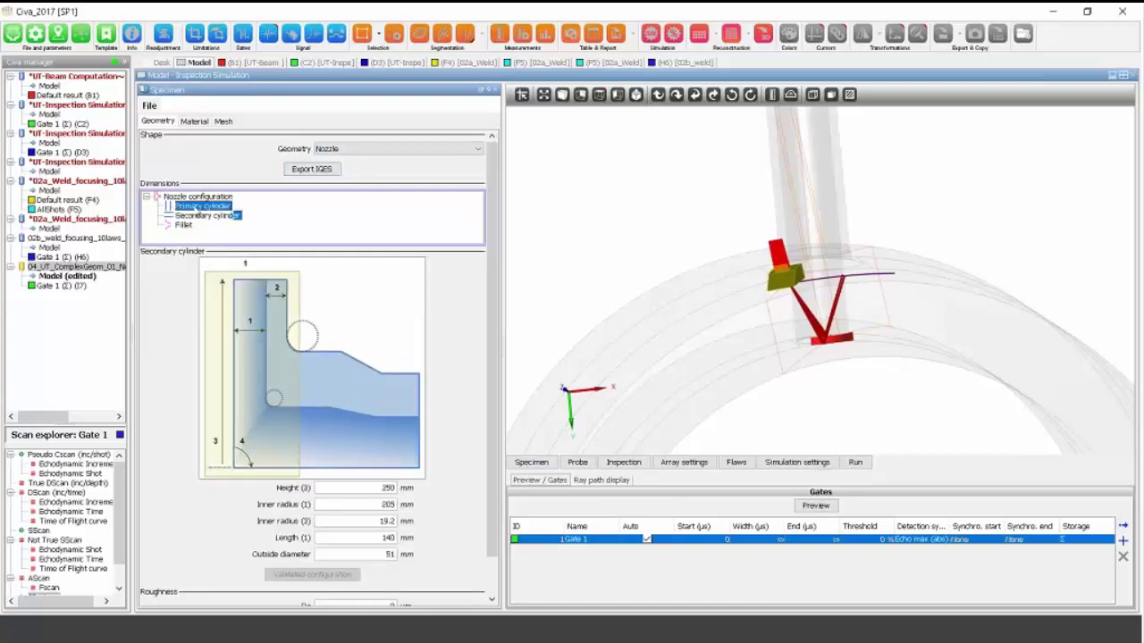
key("Down")
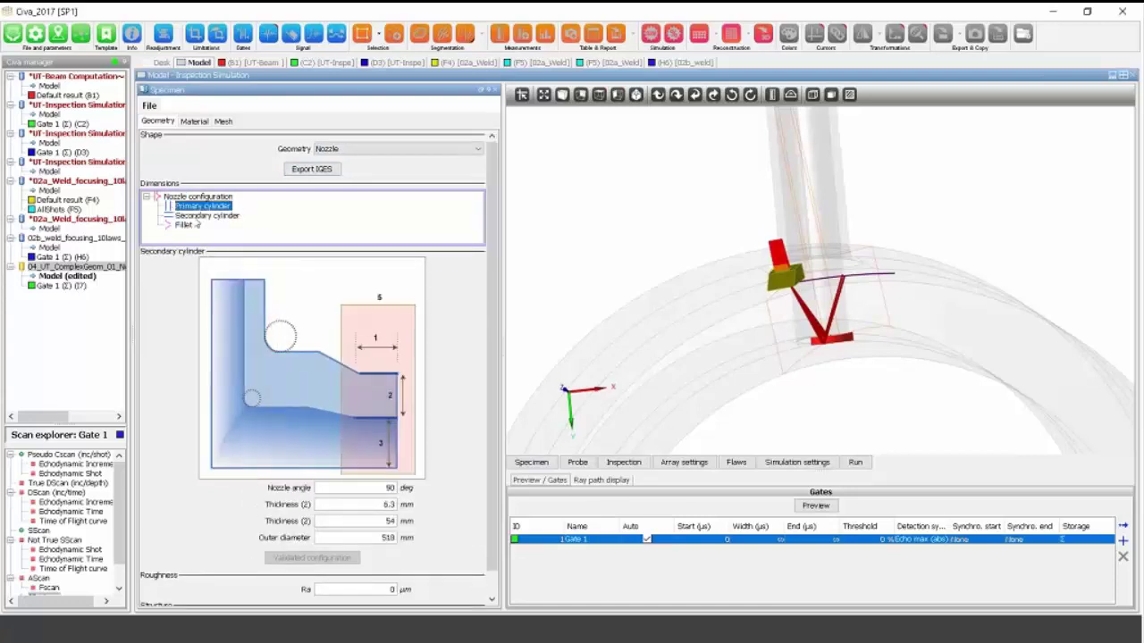
left_click(206, 217)
key("Up")
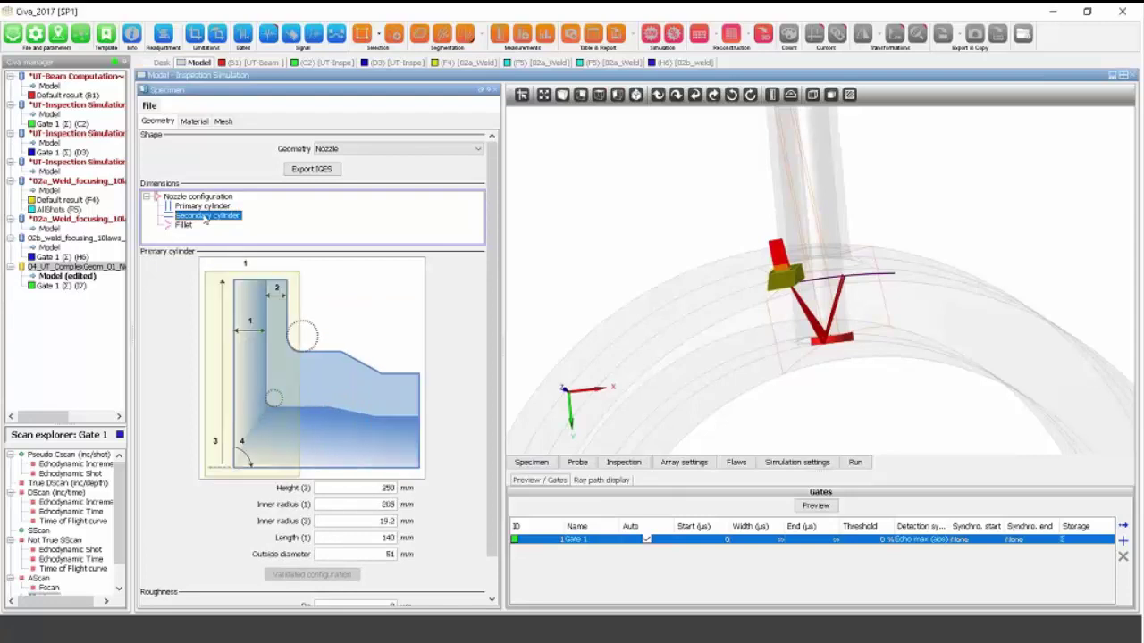
key("Up")
left_click(494, 90)
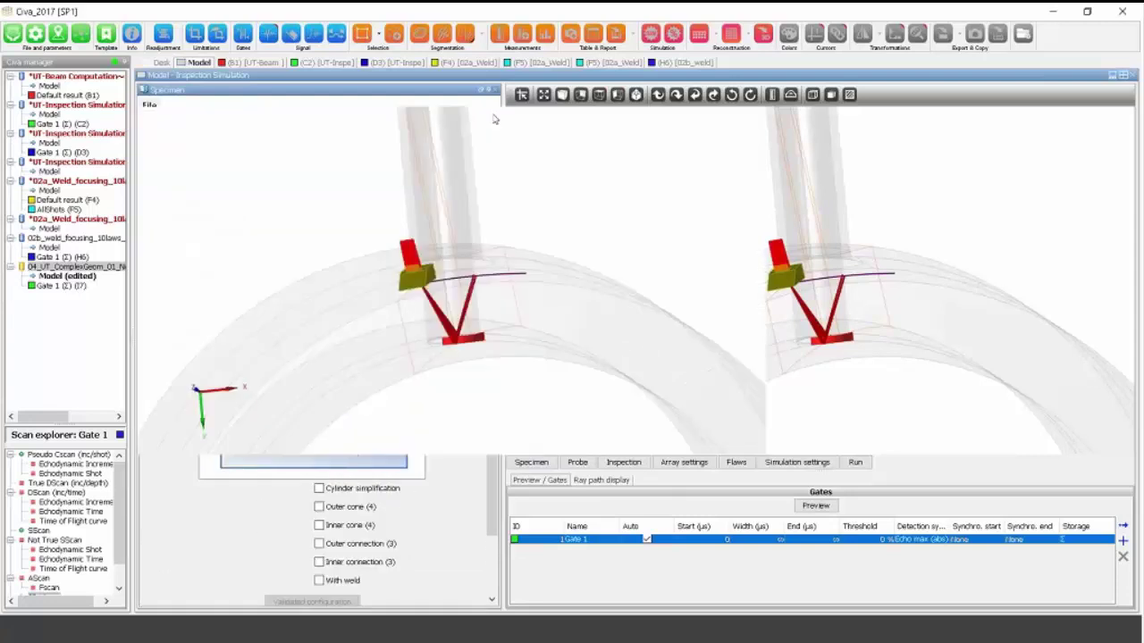
Examine the probe, its rays and the flaw near the nozzle's inner edge from several angles.
left_click_drag(488, 215, 476, 322)
scroll(474, 332, "up", 3)
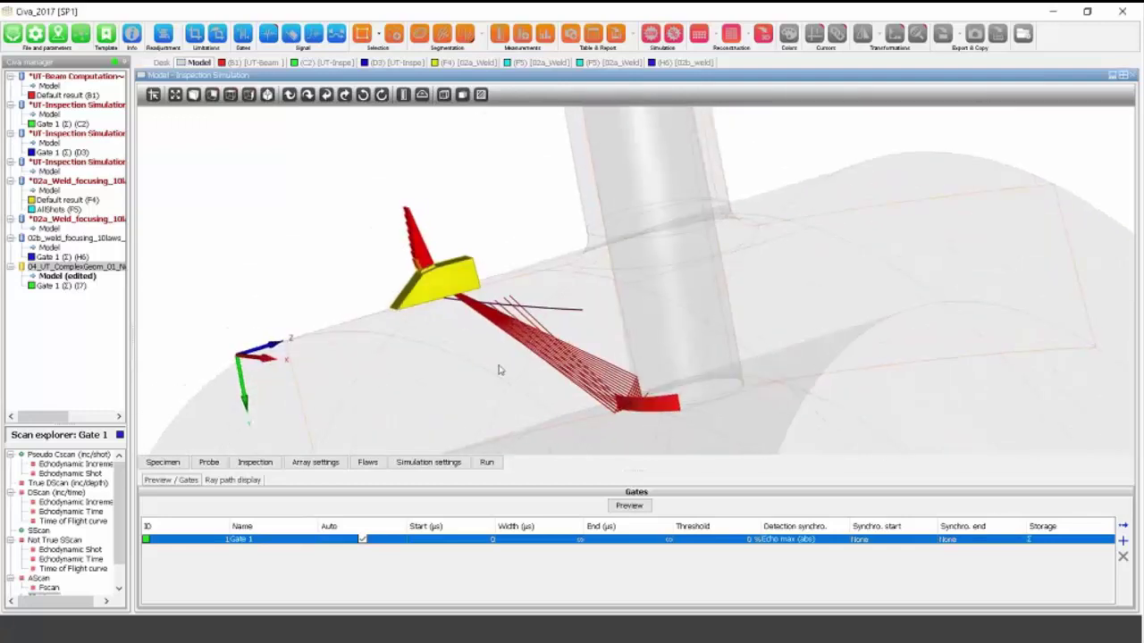
left_click_drag(706, 347, 539, 407)
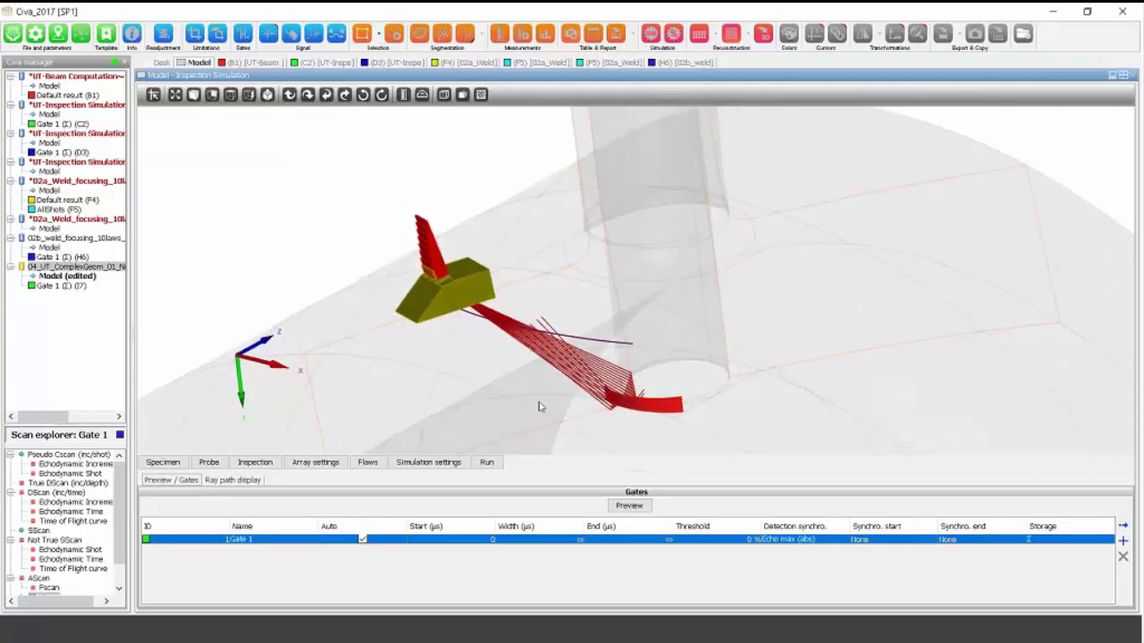
left_click_drag(484, 397, 484, 397)
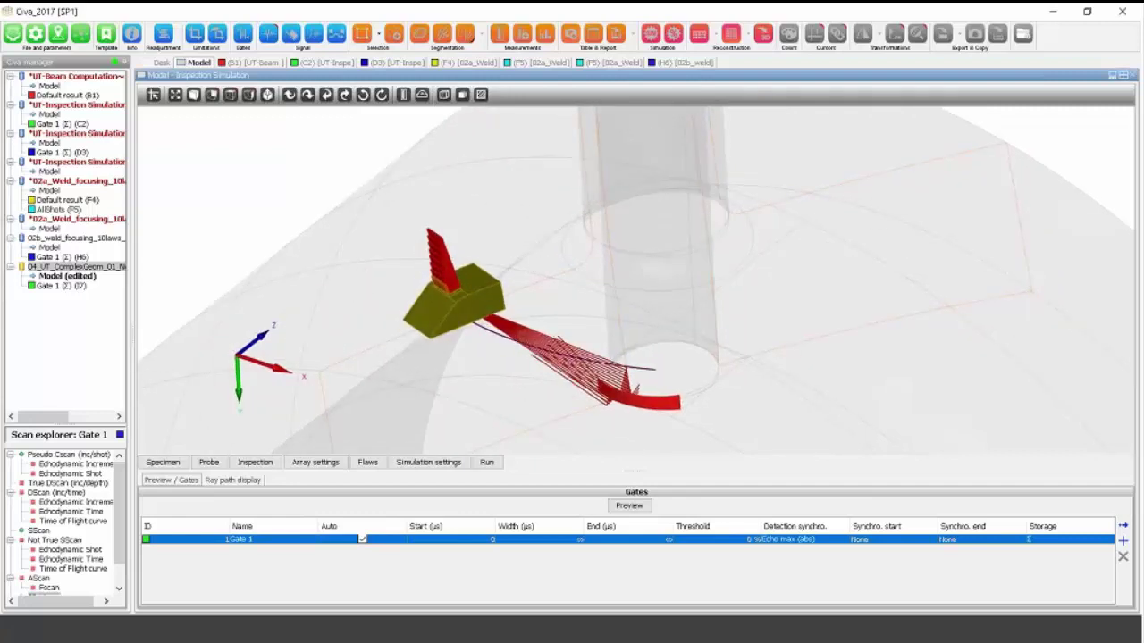
Examine the nozzle inspection's scanning settings and the exclusion area around the secondary cylinder.
left_click(255, 462)
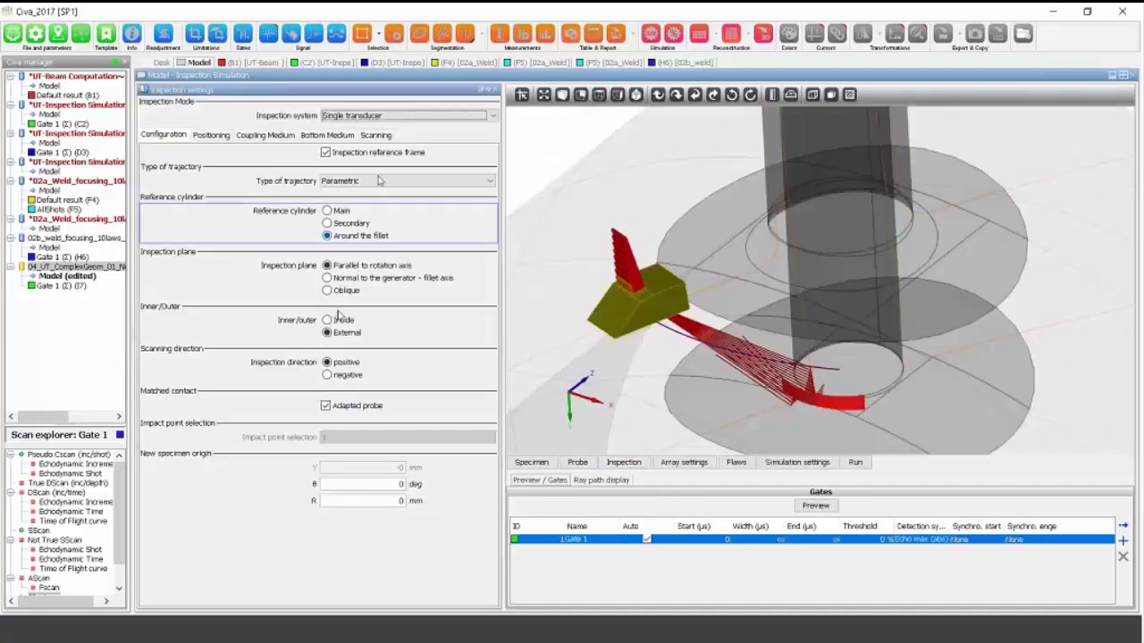
left_click(375, 135)
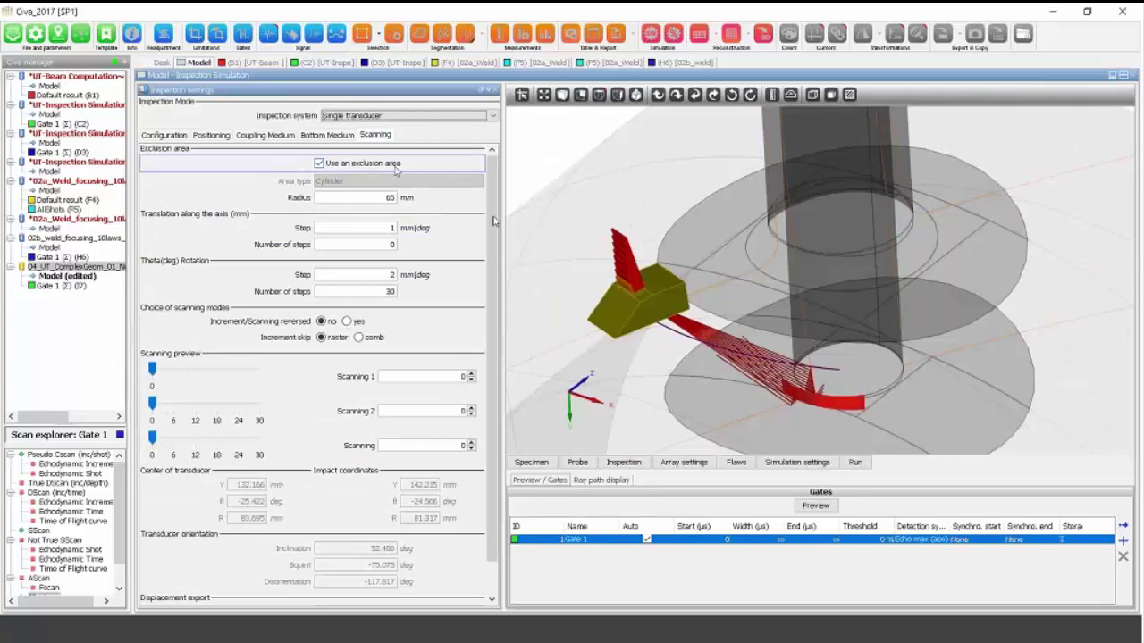
scroll(762, 152, "down", 3)
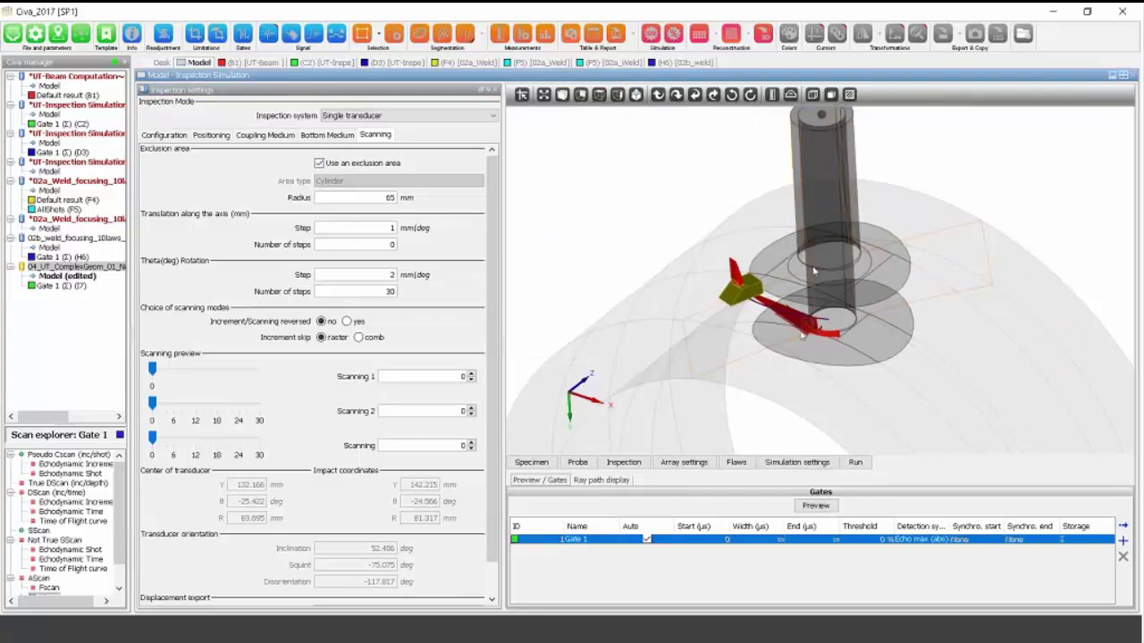
right_click_drag(813, 266, 837, 401)
scroll(836, 400, "up", 4)
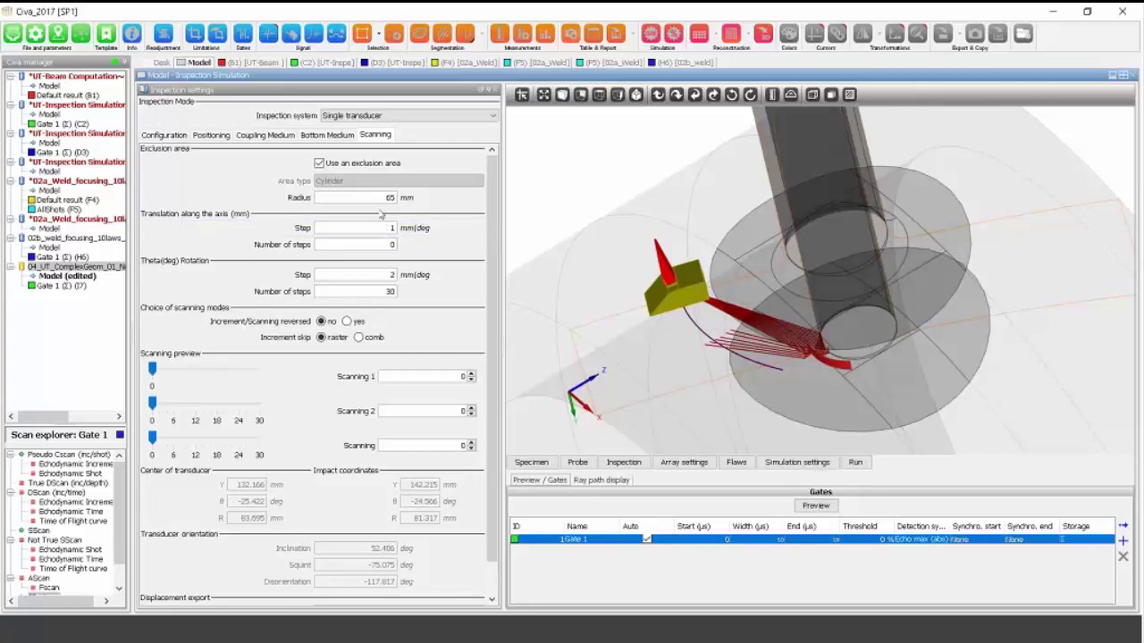
Set the exclusion area radius to 80 mm and save the modified model as a new project.
left_click_drag(381, 199, 493, 203)
type("80")
key("Return")
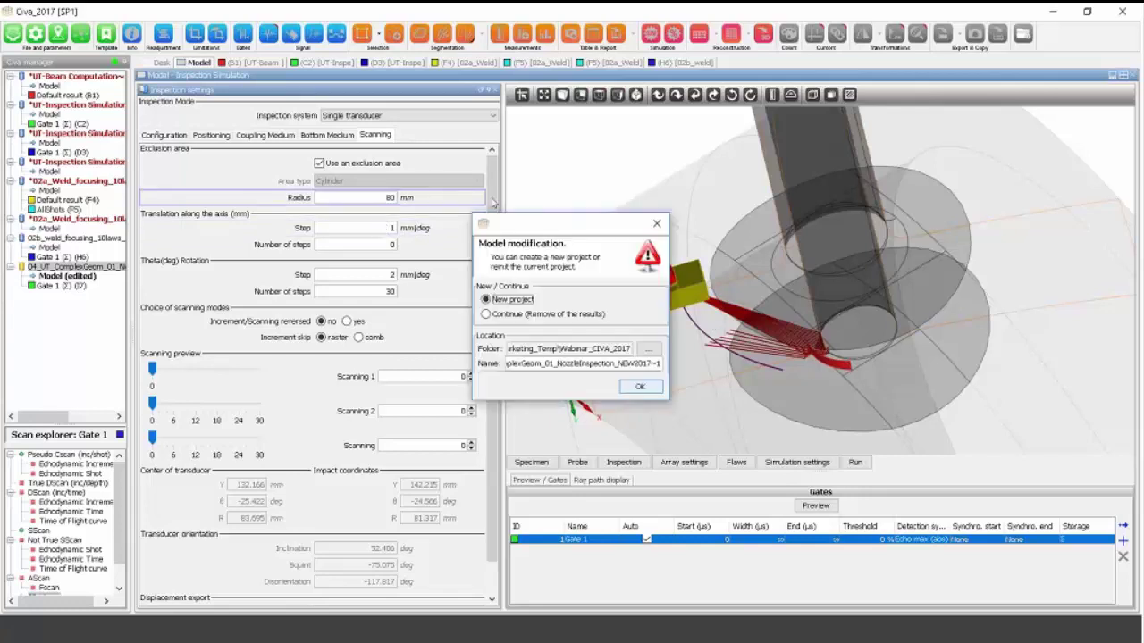
left_click(652, 391)
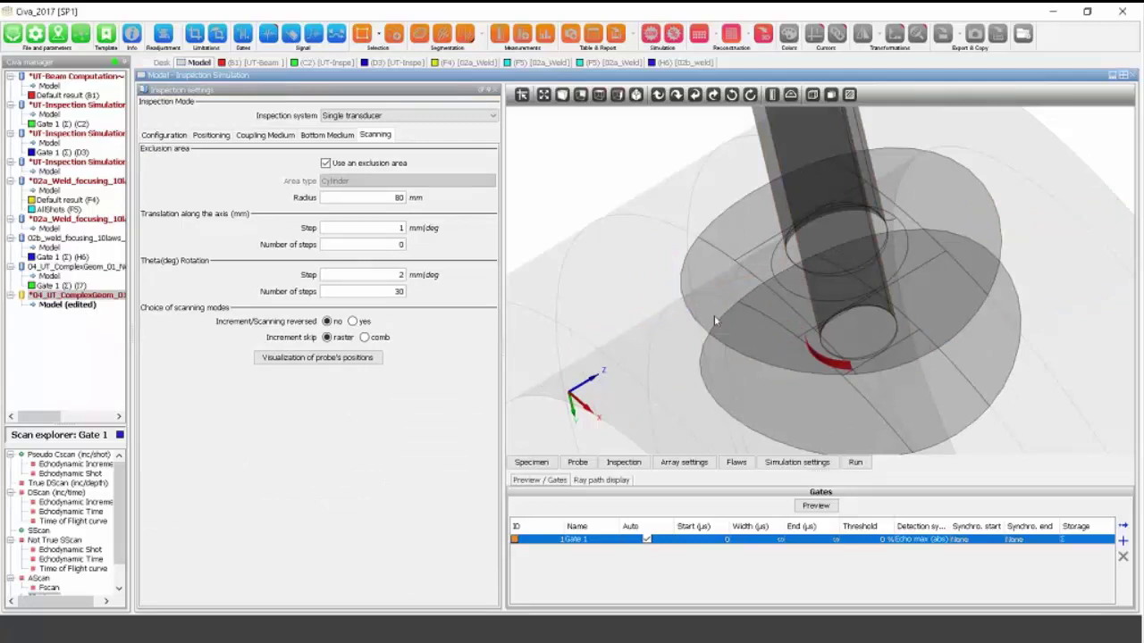
Set the exclusion area radius to 40 mm and visualize the probe's positions.
double_click(398, 198)
type("40")
left_click(349, 359)
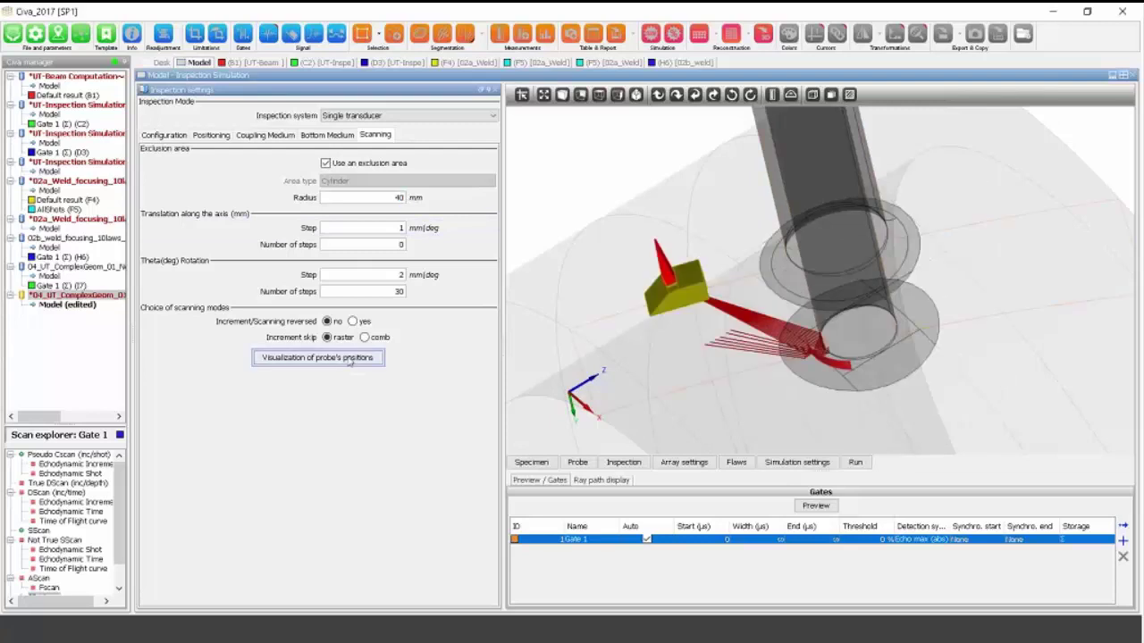
left_click(350, 359)
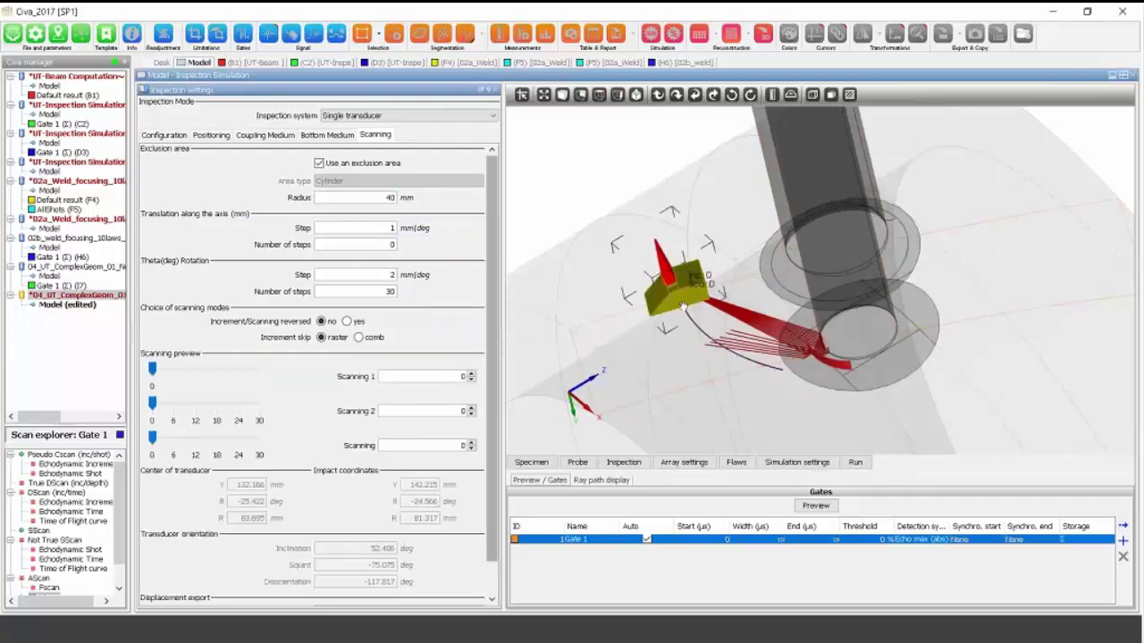
left_click_drag(792, 306, 724, 284)
Set the exclusion area radius to 65 mm and visualize the probe's positions.
left_click_drag(367, 199, 468, 208)
type("35")
left_click(317, 357)
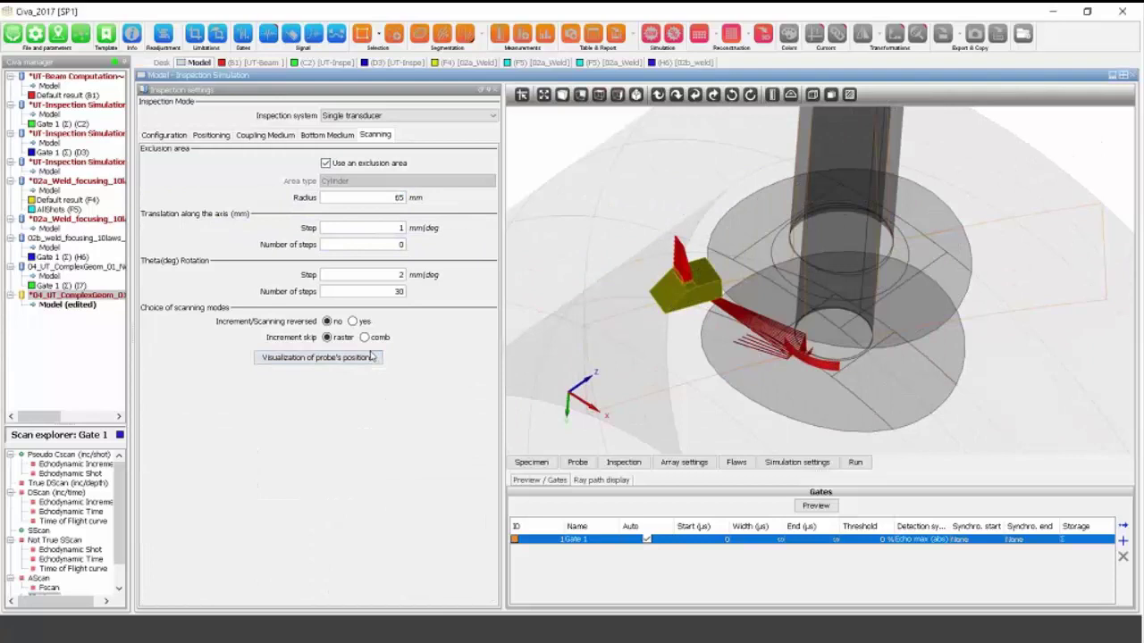
scroll(734, 385, "up", 5)
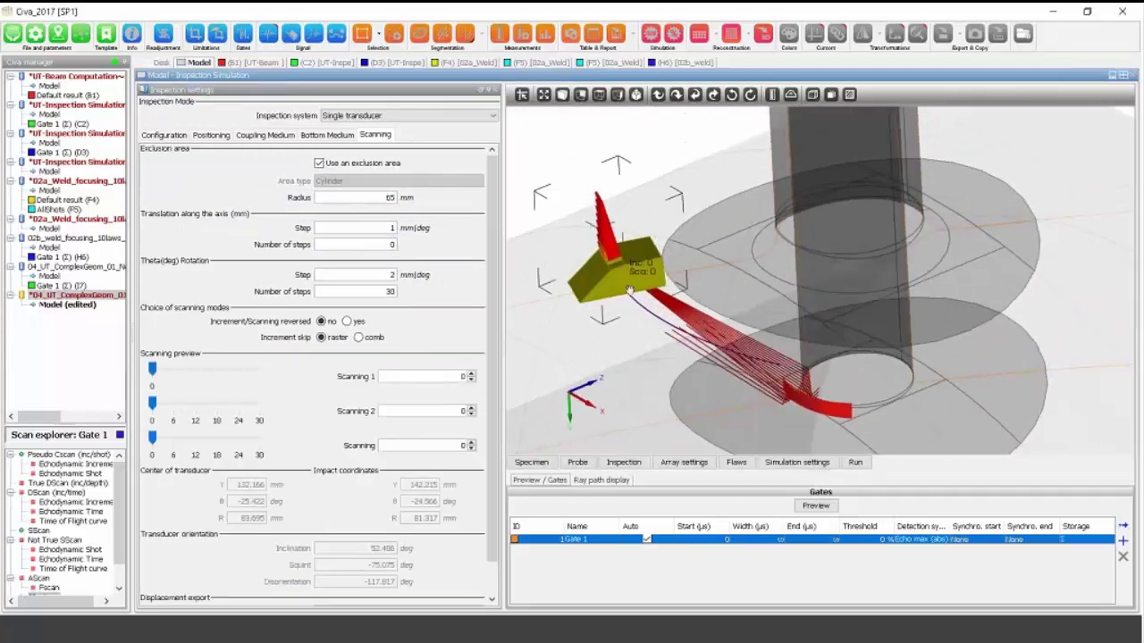
Move the probe along its scanning trajectory to position 2 and view the rays reaching the flaw from other angles.
left_click_drag(630, 289, 667, 317)
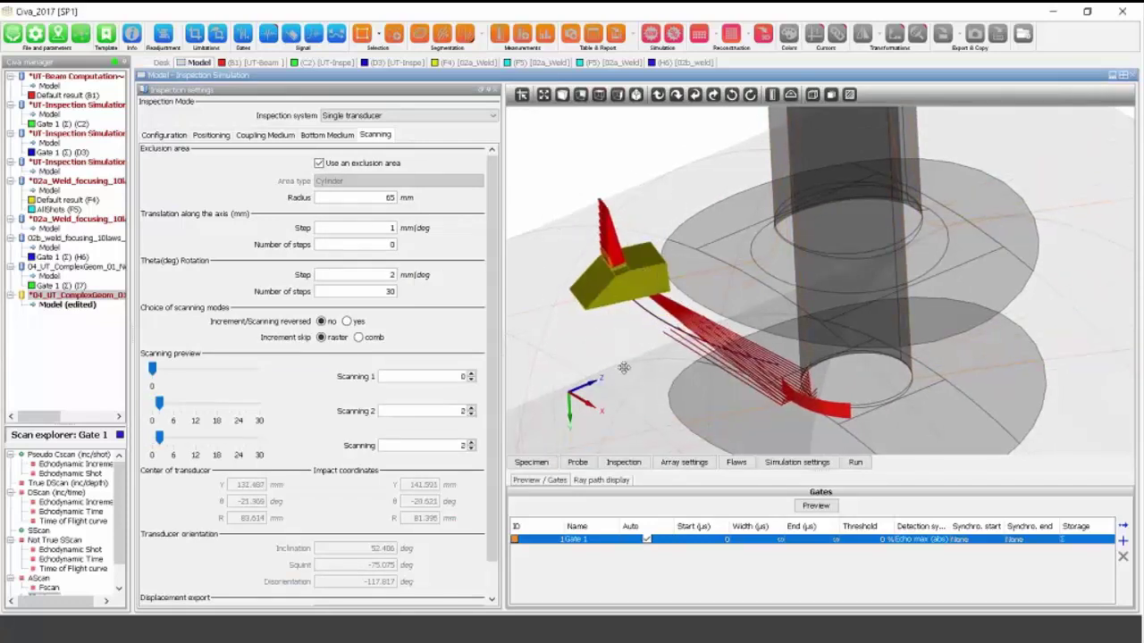
middle_click_drag(646, 396, 605, 356)
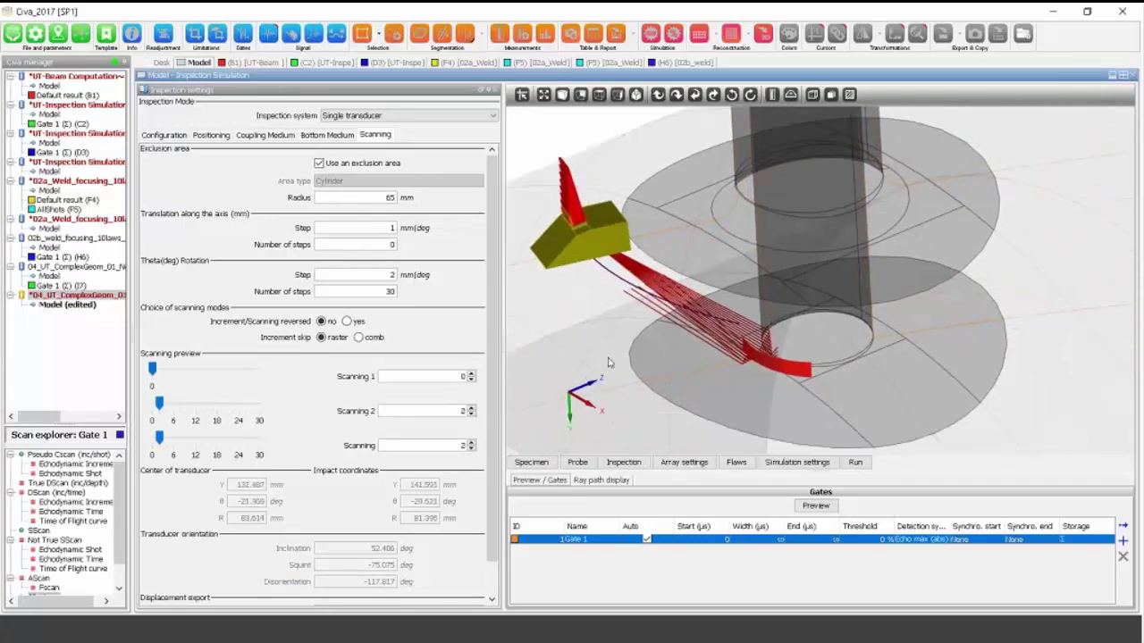
left_click_drag(636, 398, 681, 398)
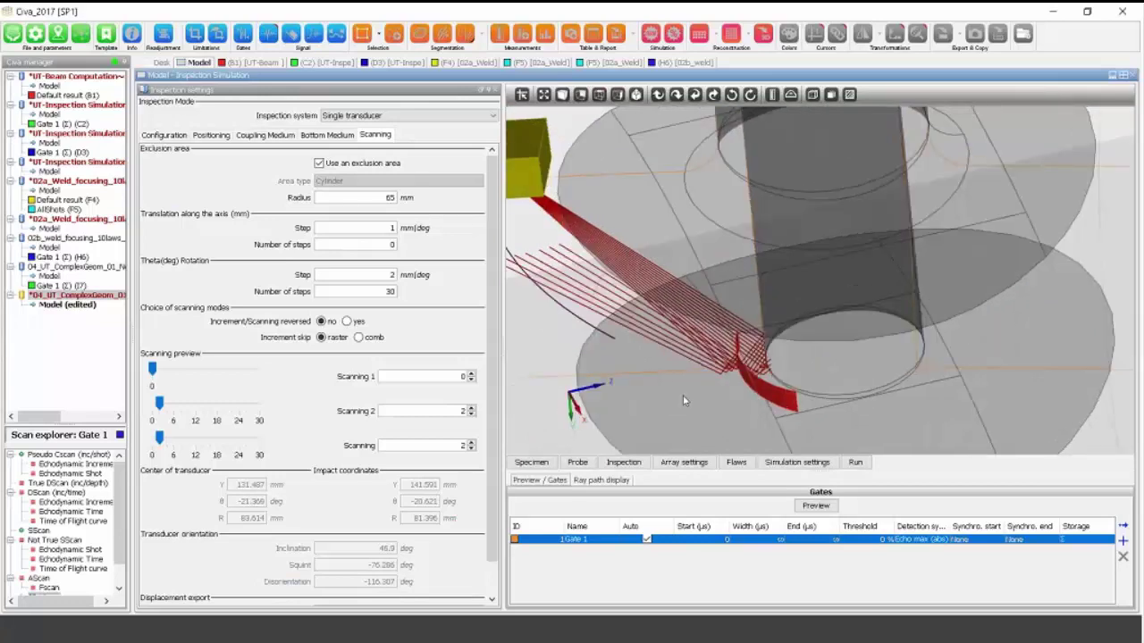
left_click_drag(682, 396, 720, 407)
Review the available flaw geometry types, keep Orthoradial, and inspect the flaw near the nozzle's inner edge.
left_click(751, 462)
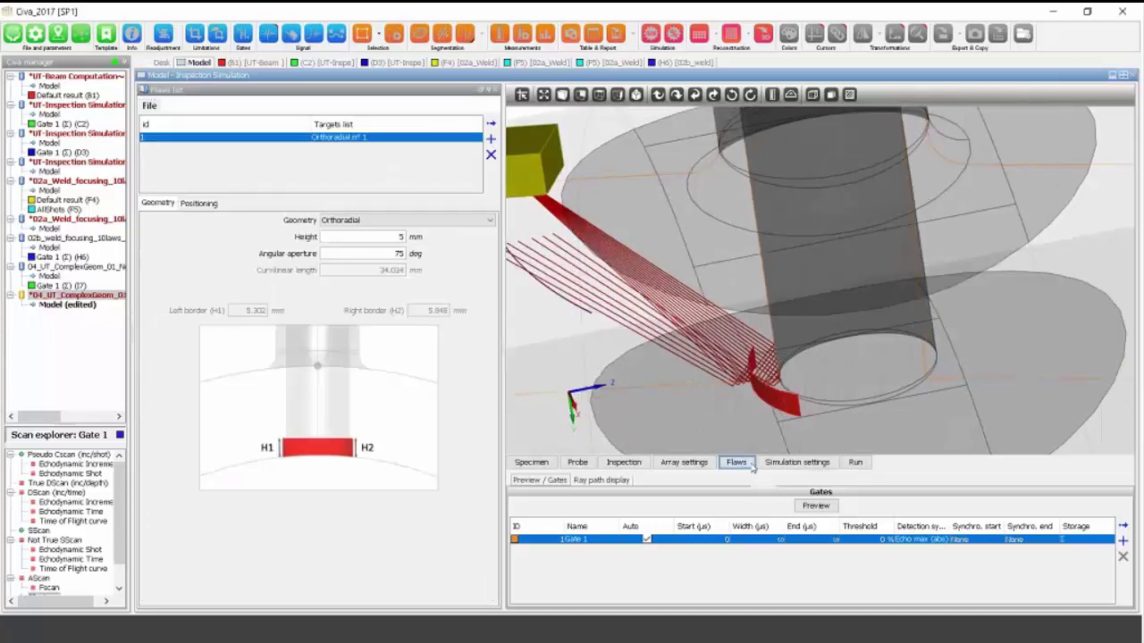
left_click(376, 222)
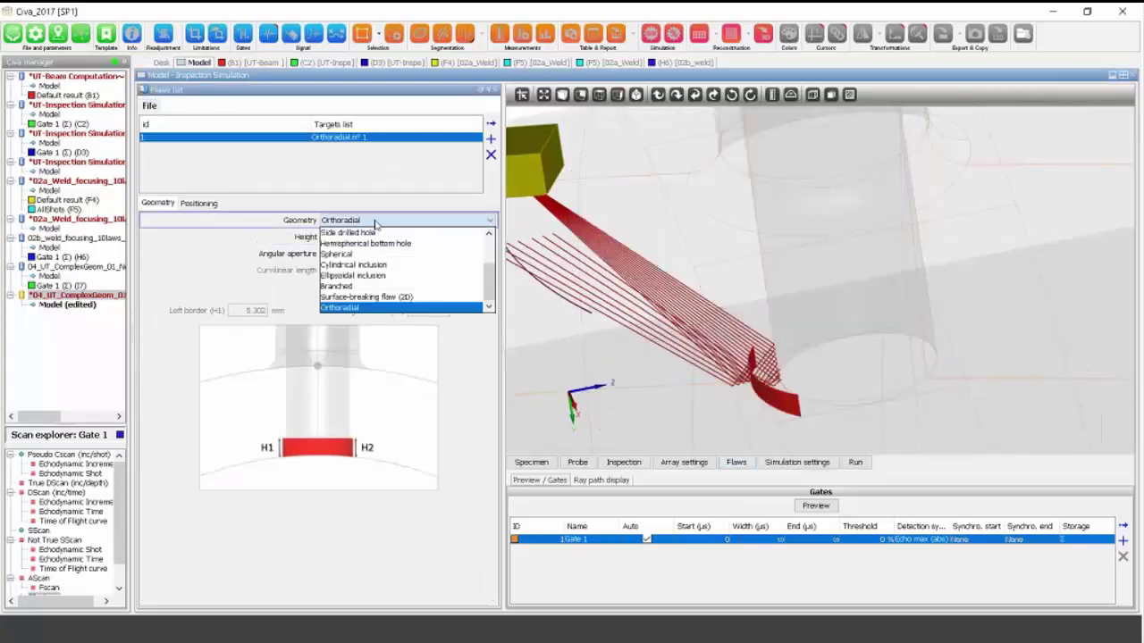
left_click_drag(491, 278, 497, 254)
scroll(402, 286, "down", 2)
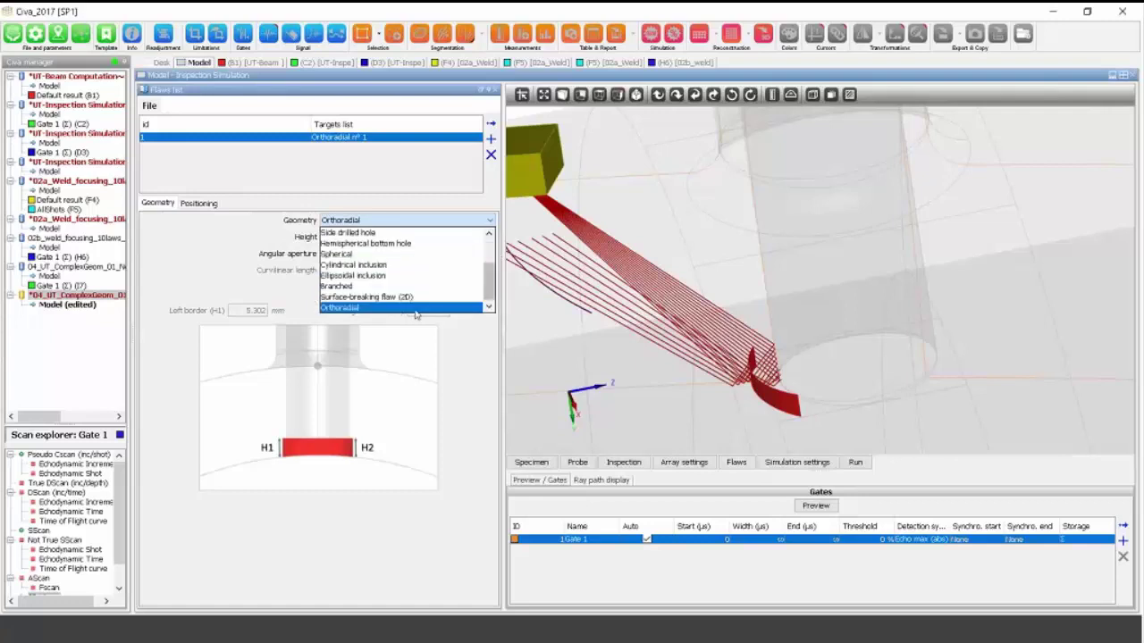
left_click(414, 309)
left_click_drag(605, 364, 644, 384)
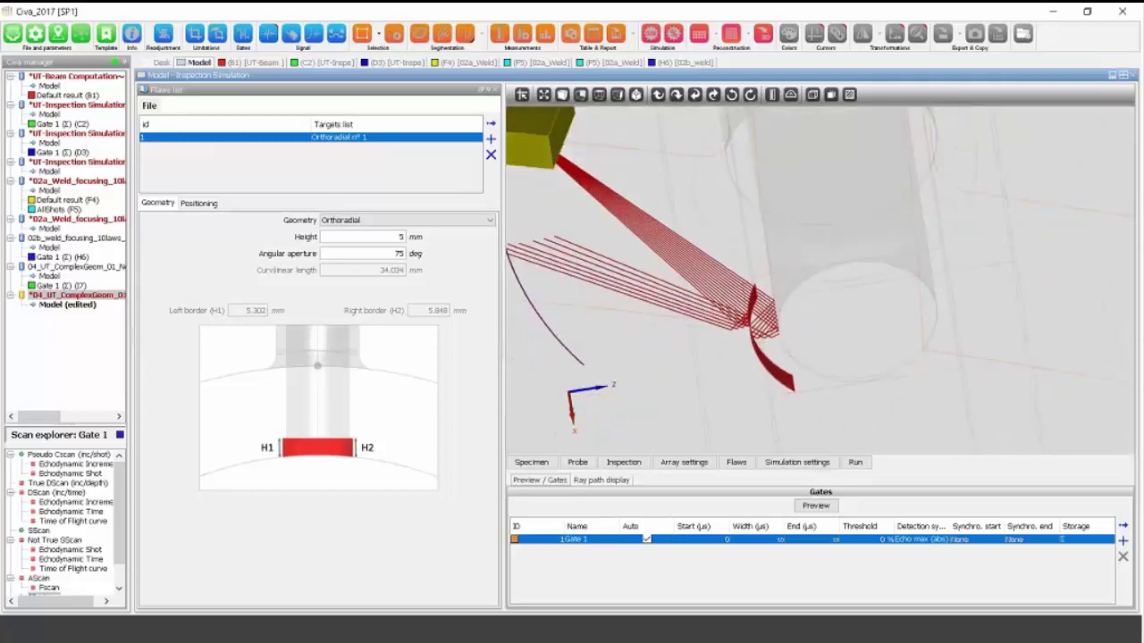
left_click_drag(729, 295, 671, 340)
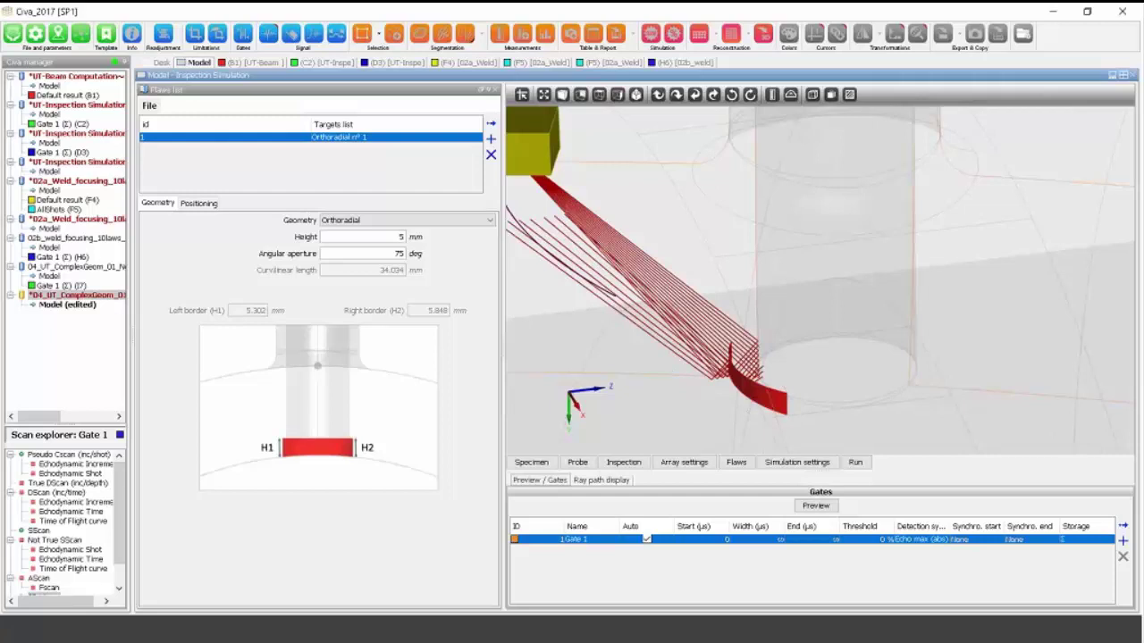
Set the orthoradial flaw's height to 10 mm and its angular aperture to 45 deg.
double_click(398, 237)
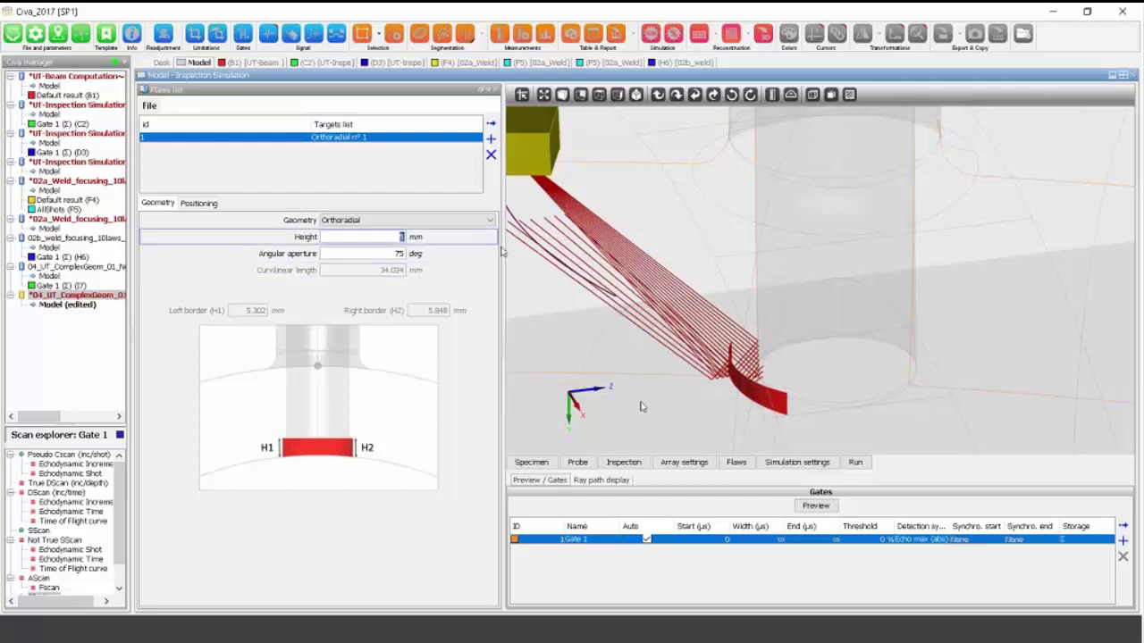
type("10")
key("Tab")
type("45")
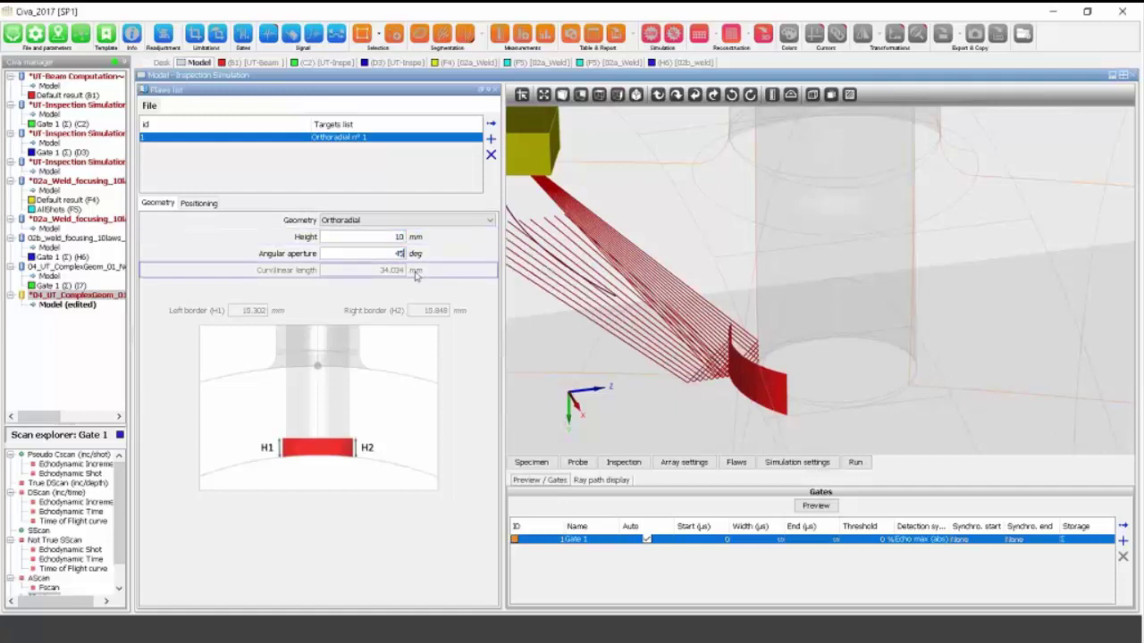
key("Tab")
left_click_drag(590, 302, 708, 304)
Set the flaw's center coordinates to θ 25 deg and R 23 mm.
left_click(198, 203)
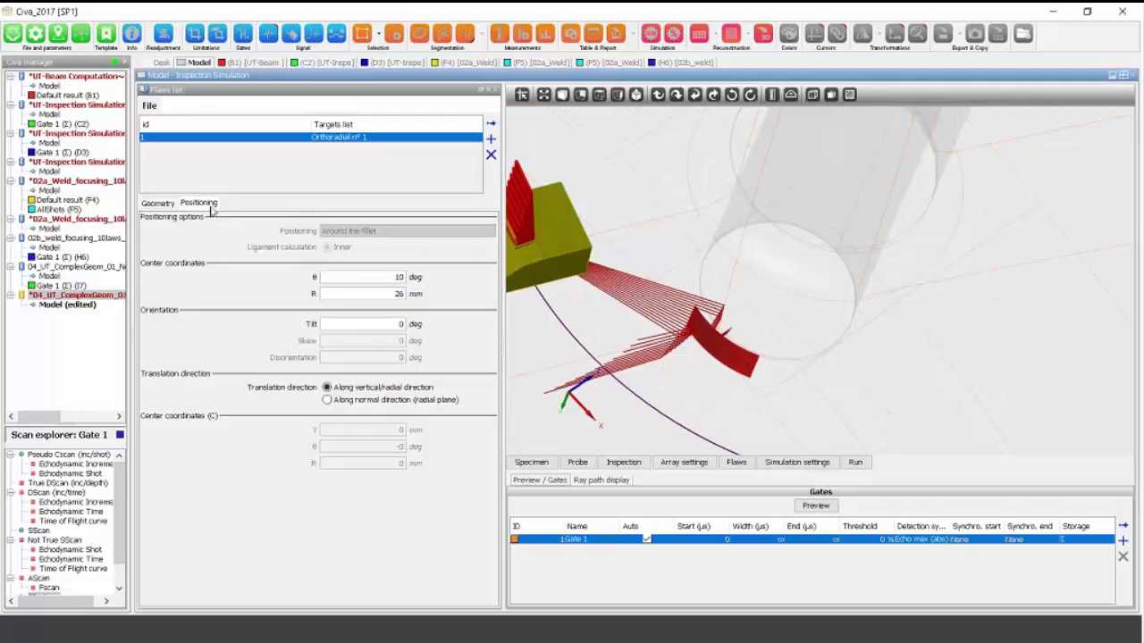
left_click_drag(390, 277, 497, 295)
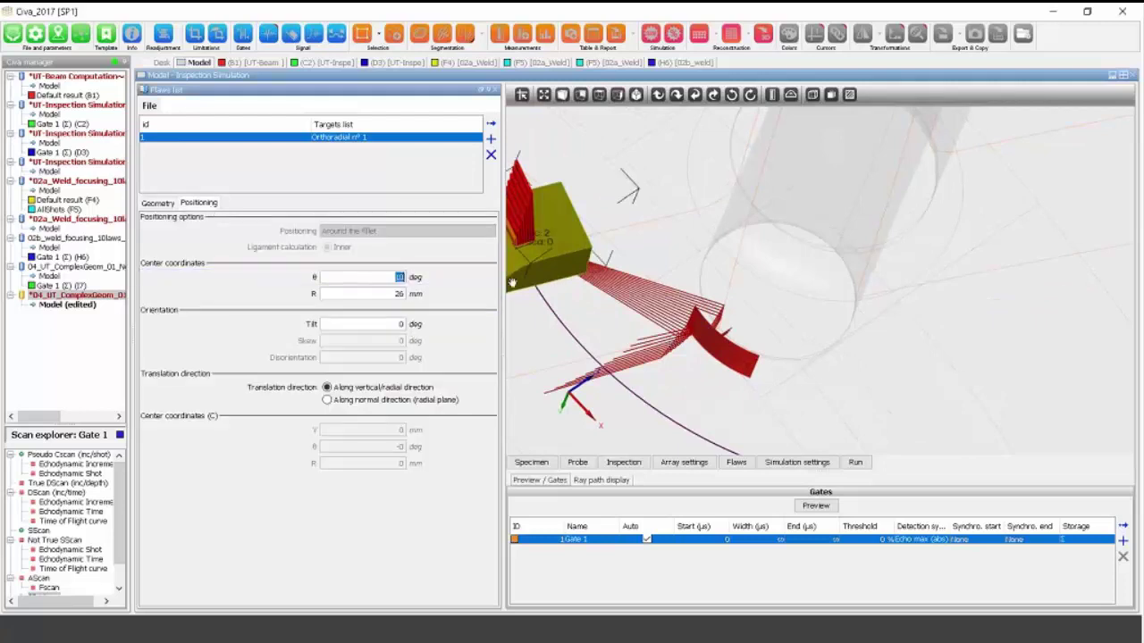
left_click(400, 295)
type("23")
left_click_drag(551, 328, 626, 293)
Set the flaw's tilt to -10 deg and check its geometry values and the probe on its trajectory.
double_click(401, 325)
type("-")
key("Tab")
type("-10")
left_click_drag(741, 369, 765, 349)
scroll(758, 386, "down", 2)
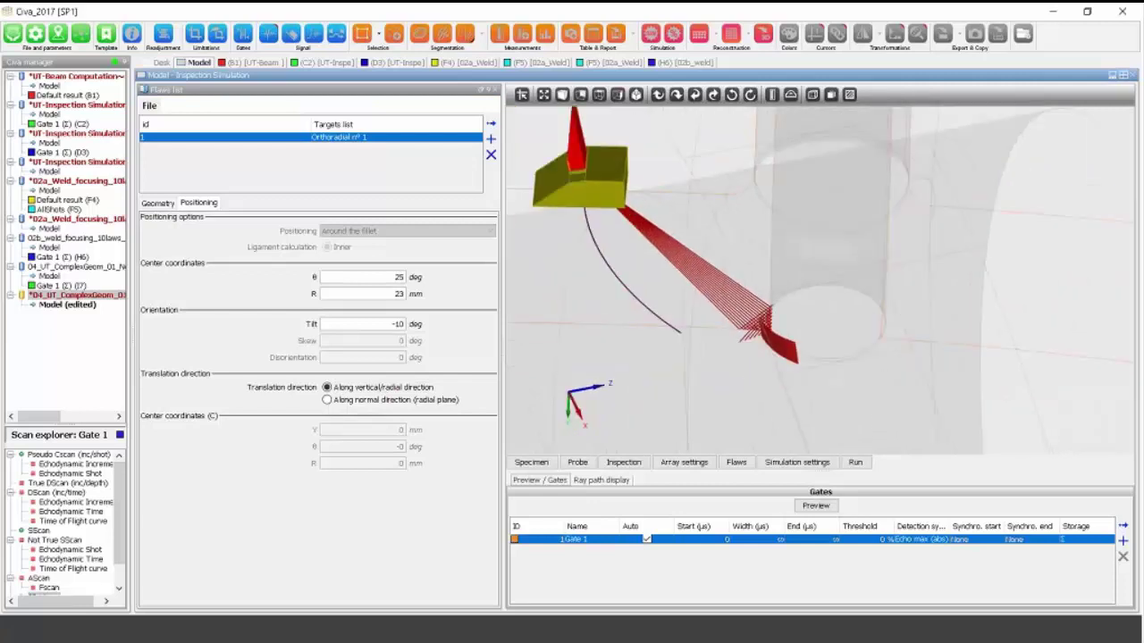
left_click(158, 203)
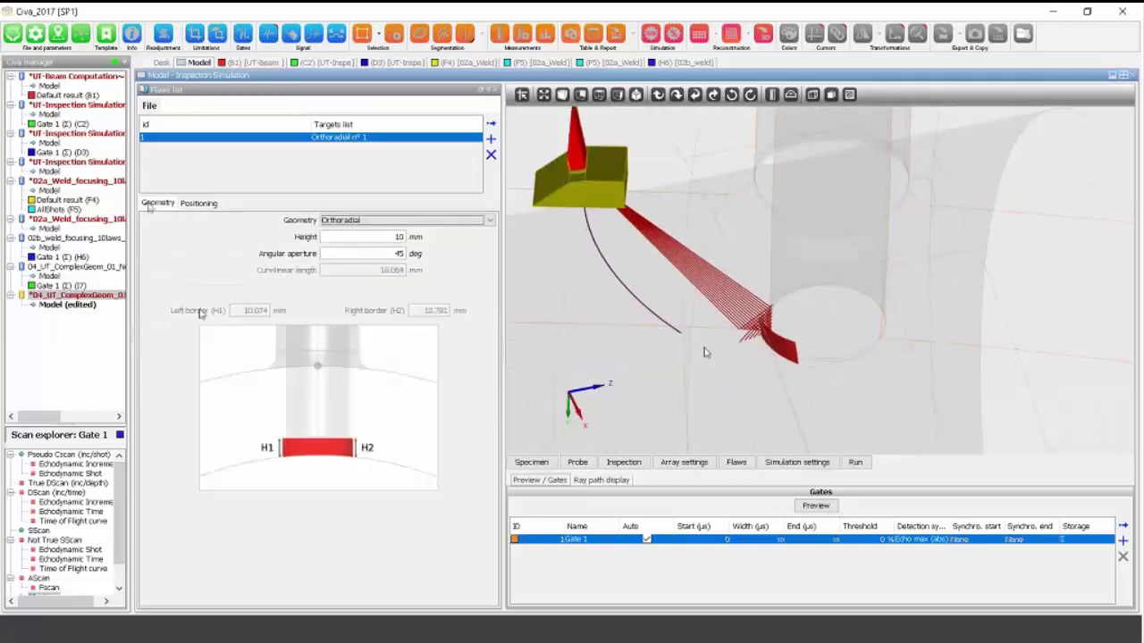
left_click(579, 193)
mouse_move(579, 193)
left_mouse_down()
mouse_move(583, 220)
mouse_move(578, 189)
left_mouse_up()
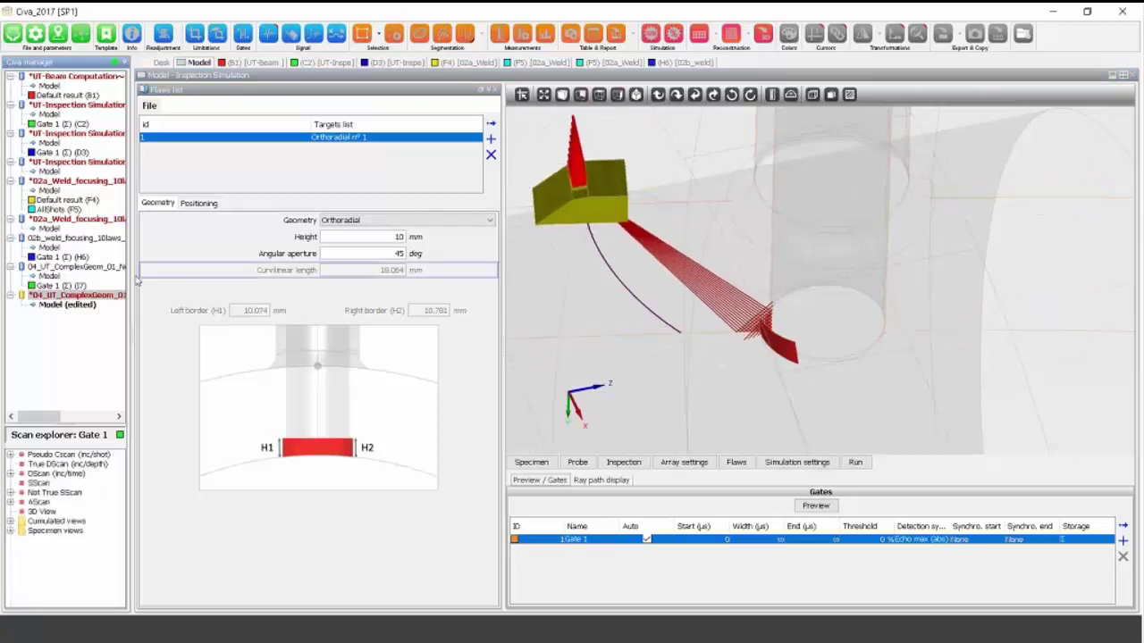
Open the Gate 1 (I7) results of the original nozzle inspection and add an SScan view to the analysis page.
right_click(70, 295)
key("Escape")
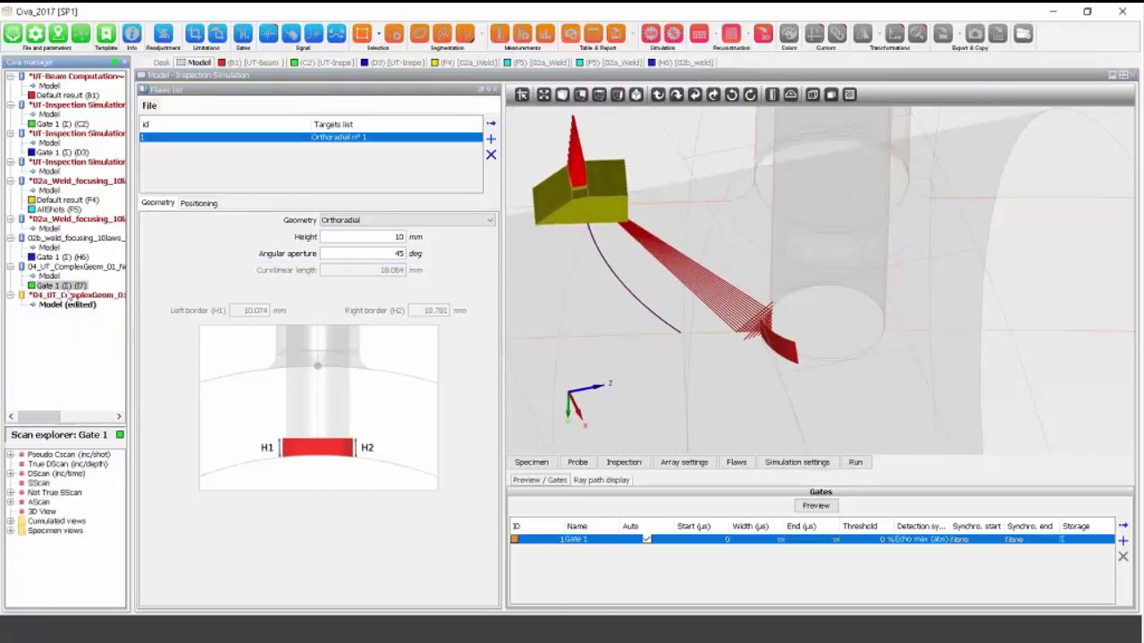
double_click(70, 295)
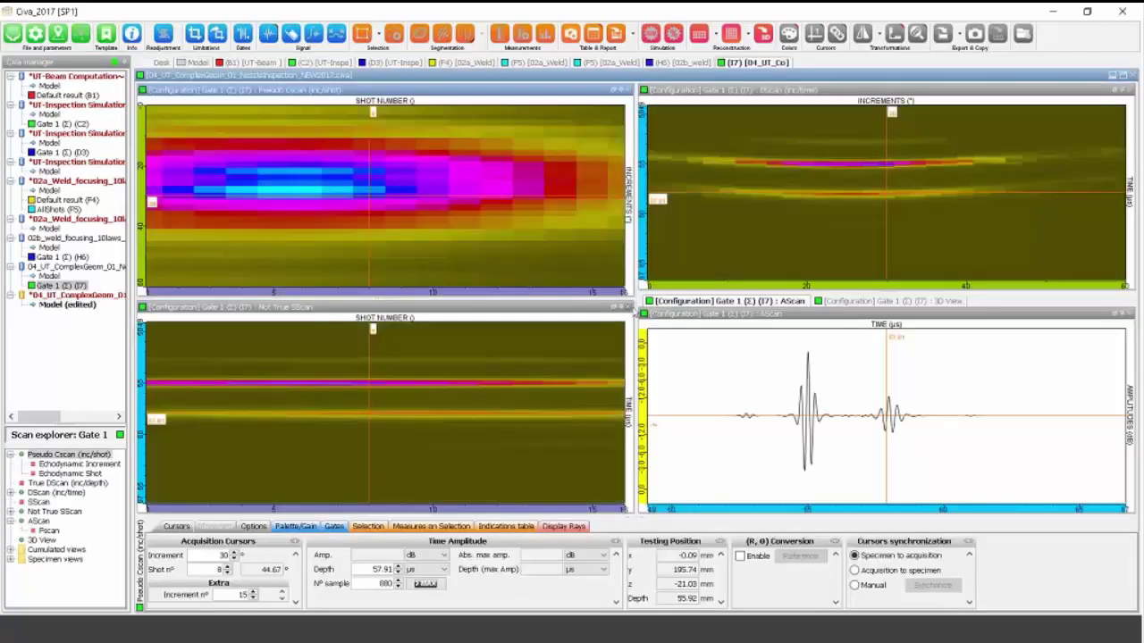
left_click_drag(38, 503, 286, 432)
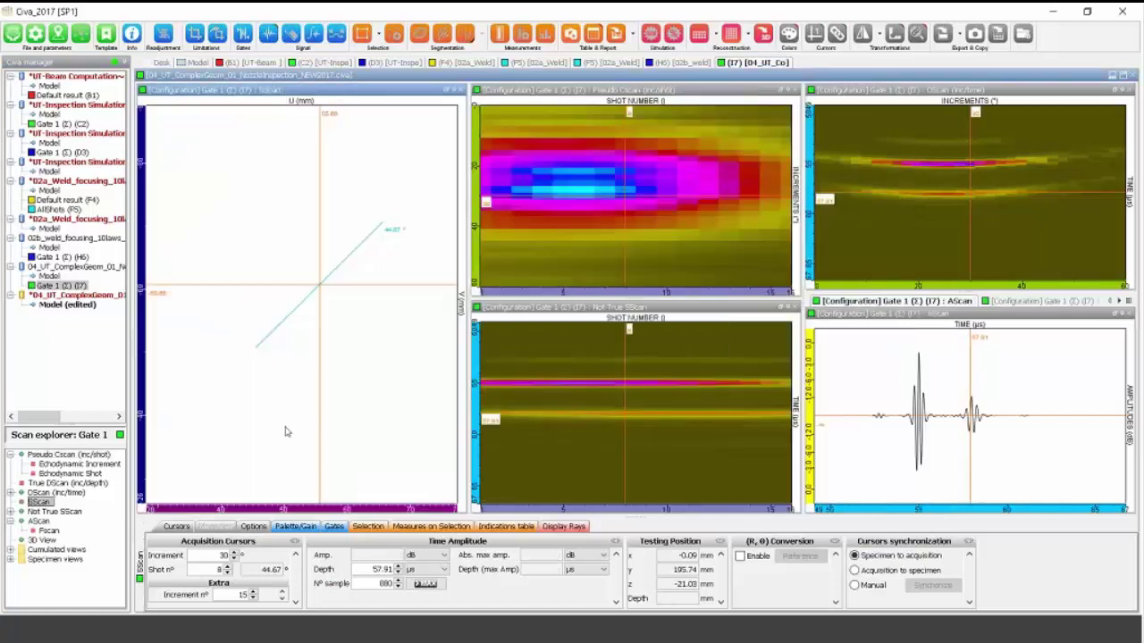
Close the Not True SScan, AScan and Pseudo Cscan views, leaving the SScan, DScan and 3D views.
left_click(748, 333)
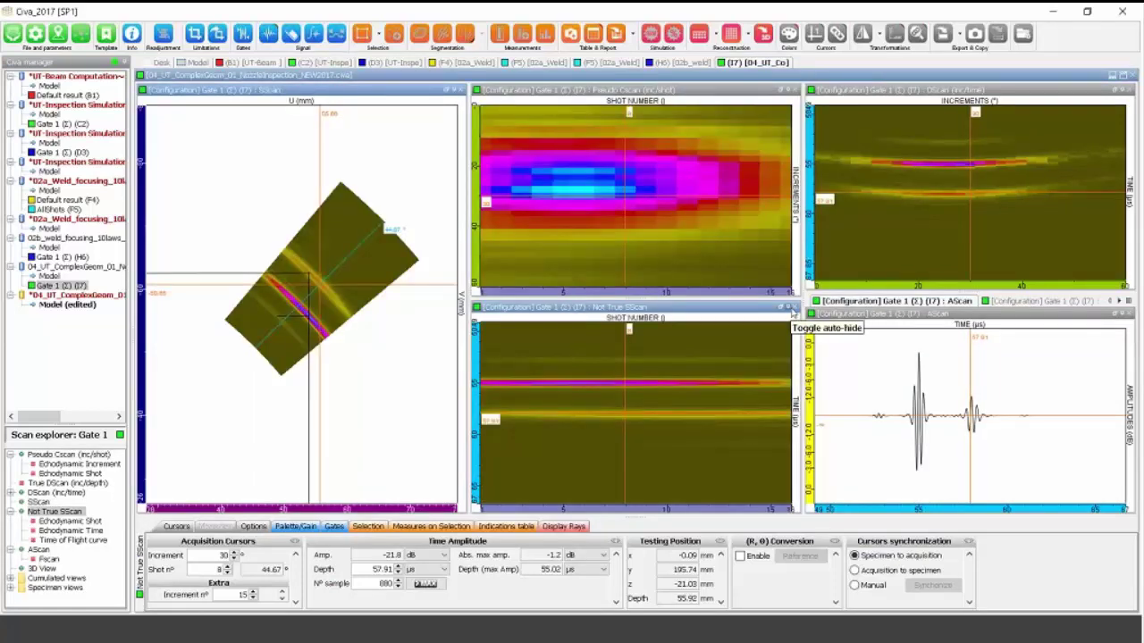
left_click(791, 309)
left_click(1131, 317)
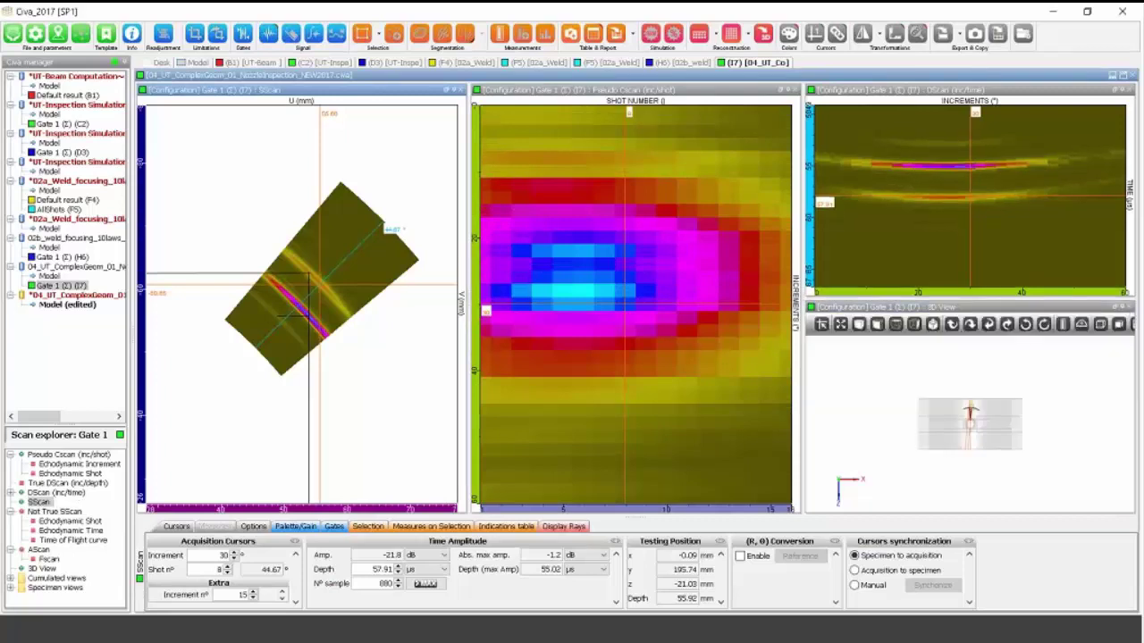
left_click(792, 90)
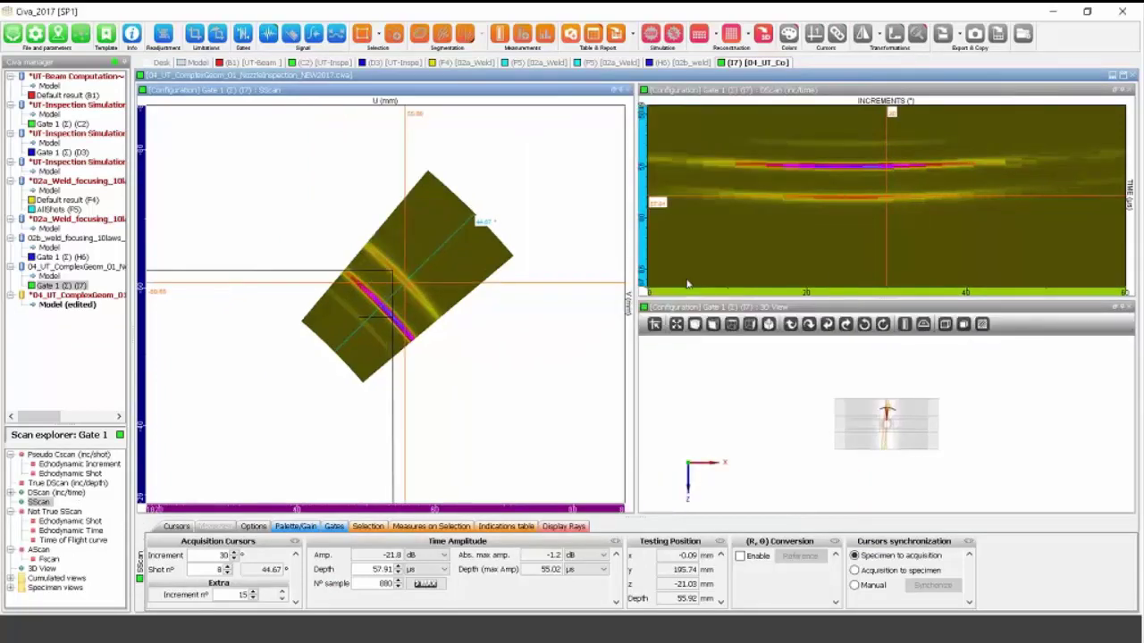
Move the DScan cursor to increment 32 to follow the probe in the 3D view, and close the SScan view.
scroll(753, 391, "up", 3)
left_click_drag(754, 391, 671, 343)
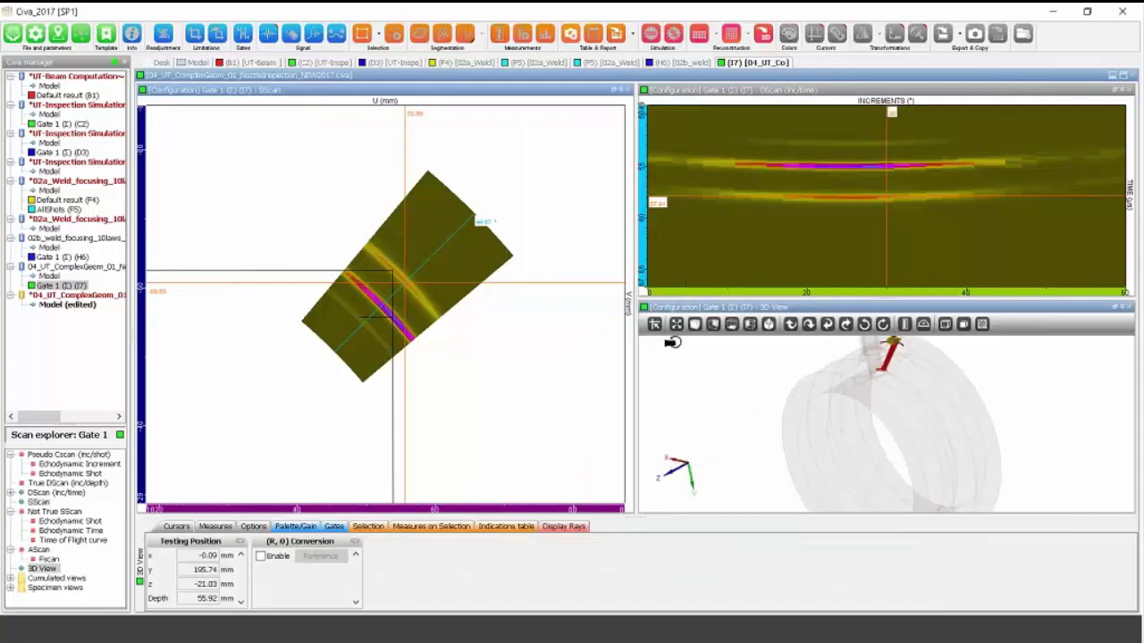
middle_click_drag(828, 398, 801, 417)
scroll(791, 444, "up", 3)
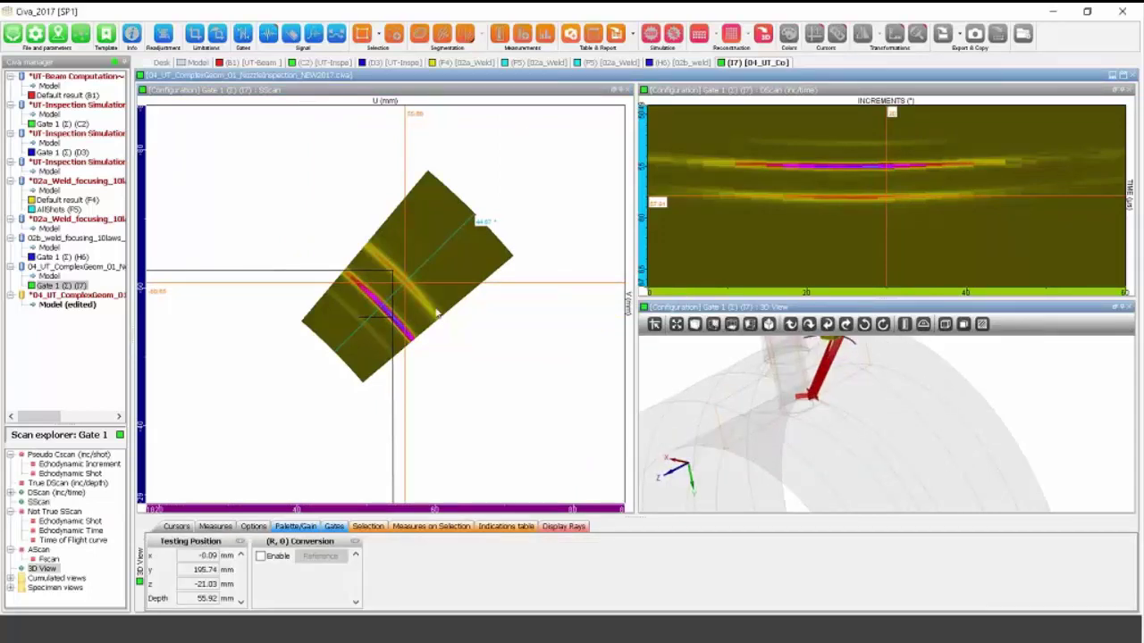
left_click(38, 501)
left_click_drag(810, 398, 817, 421)
mouse_move(887, 269)
left_mouse_down()
mouse_move(746, 268)
mouse_move(901, 269)
left_mouse_up()
left_click(899, 428)
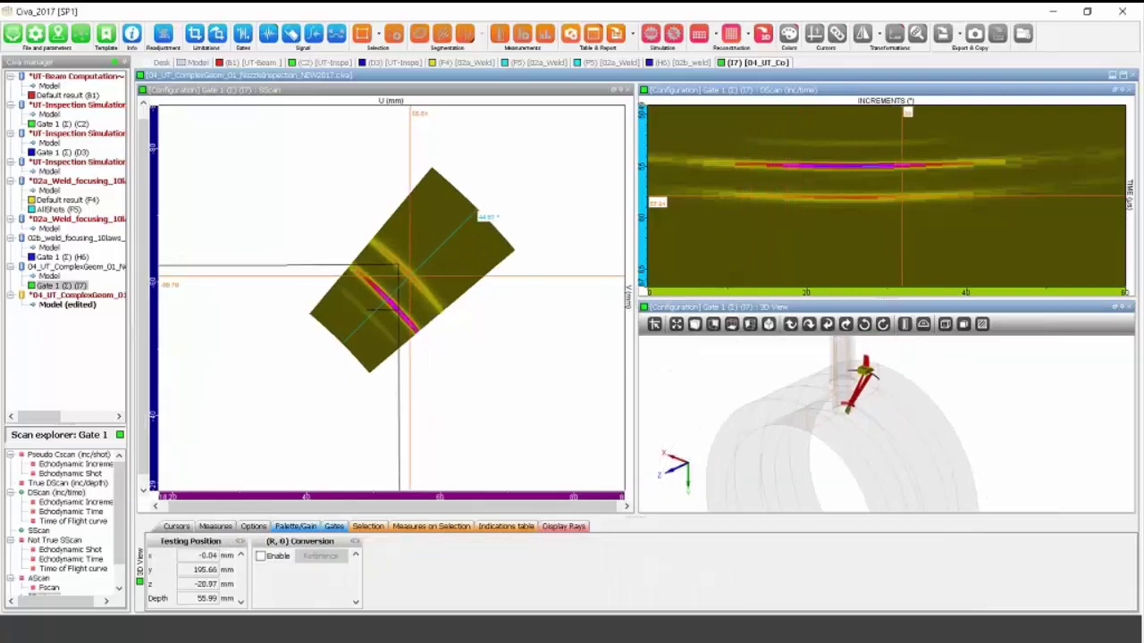
left_click(627, 96)
left_click(627, 96)
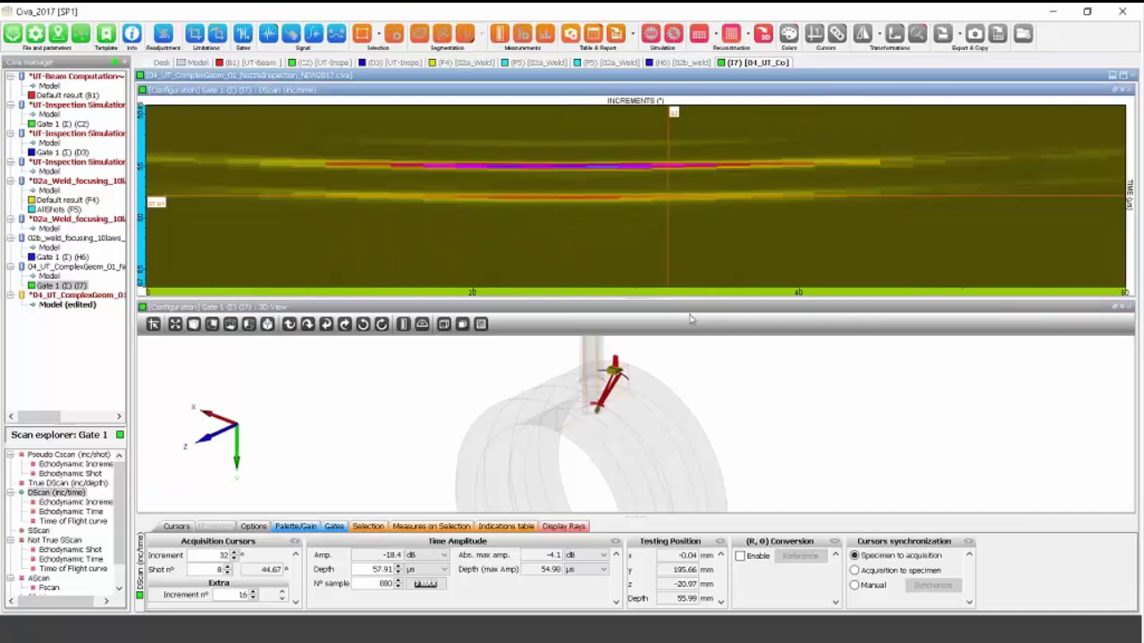
Dock the 3D view side by side with the DScan view and enlarge the flaw and rays in the nozzle.
left_click_drag(689, 308, 278, 230)
scroll(408, 327, "up", 3)
left_click_drag(417, 353, 411, 388)
Sweep the DScan cursor across the increments to follow the rays and probe in 3D, stopping at increment 24.
left_click_drag(902, 274, 689, 262)
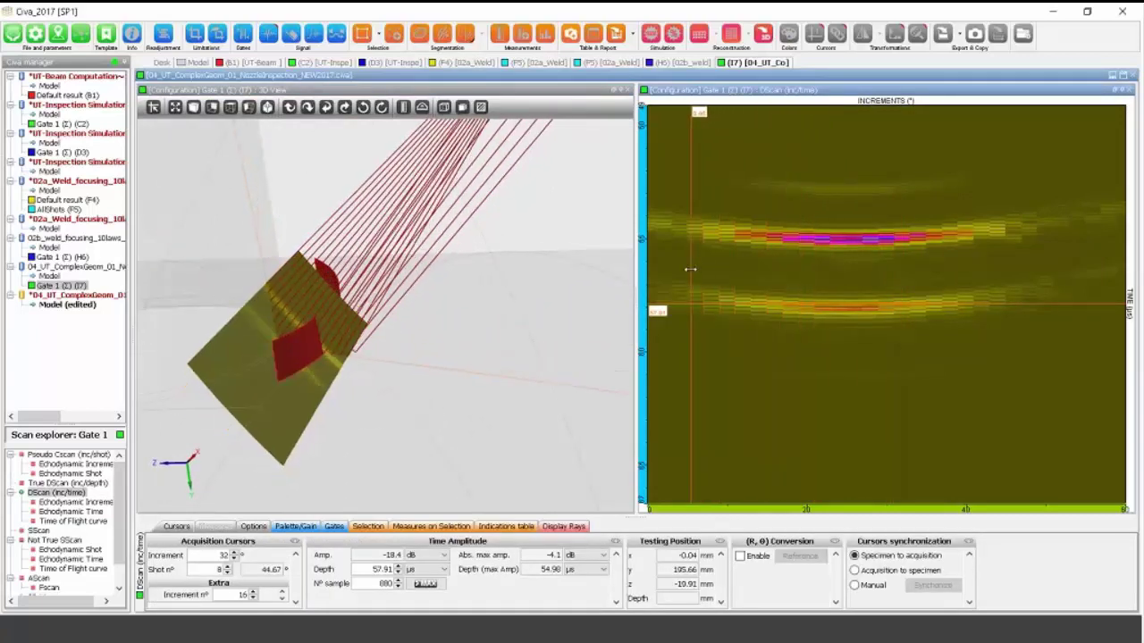
left_click_drag(494, 356, 505, 337)
left_click_drag(693, 276, 1045, 263)
left_click_drag(506, 336, 888, 324)
left_click_drag(1045, 304, 802, 309)
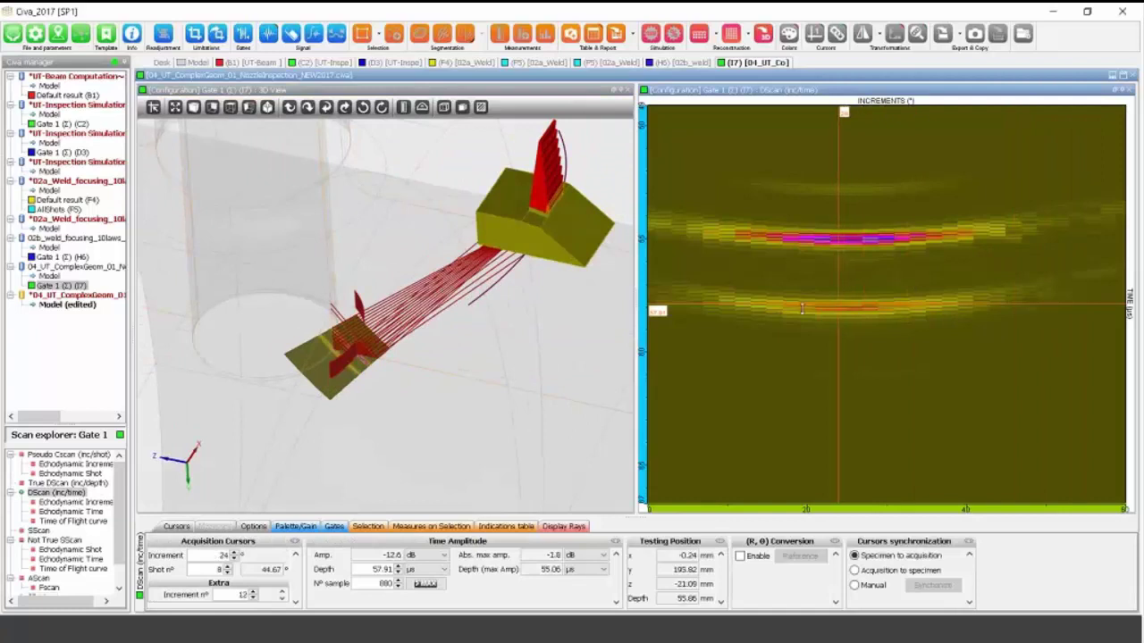
Move the DScan cursor to increment 25.26 and examine the probe, rays and flaw in the 3D view.
mouse_move(439, 363)
left_mouse_down()
mouse_move(409, 370)
mouse_move(454, 357)
left_mouse_up()
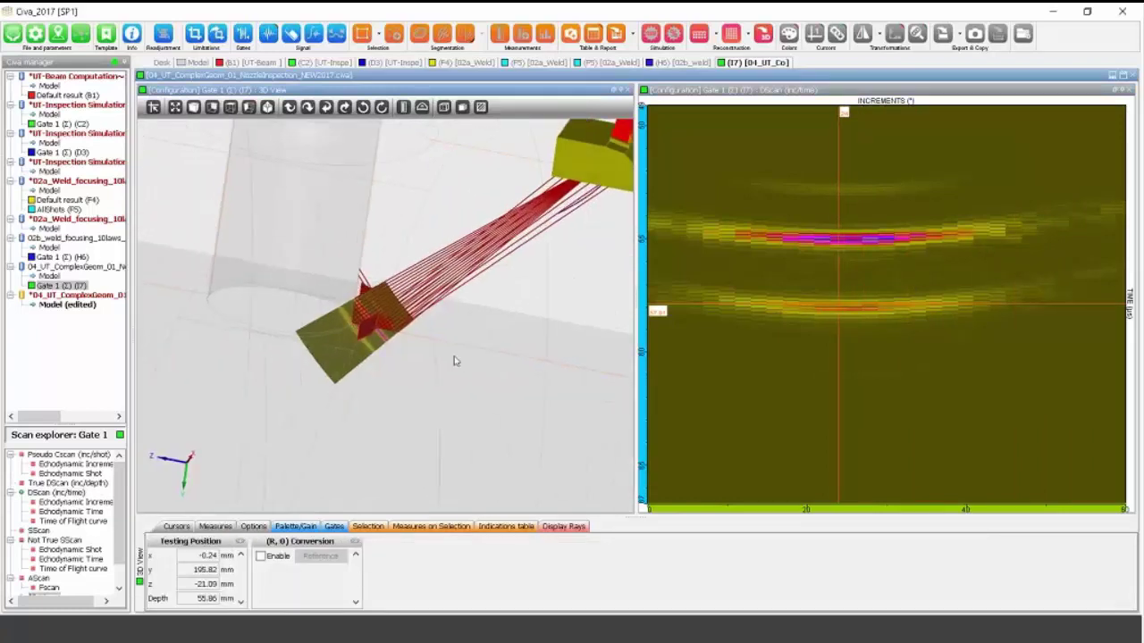
left_click(874, 300)
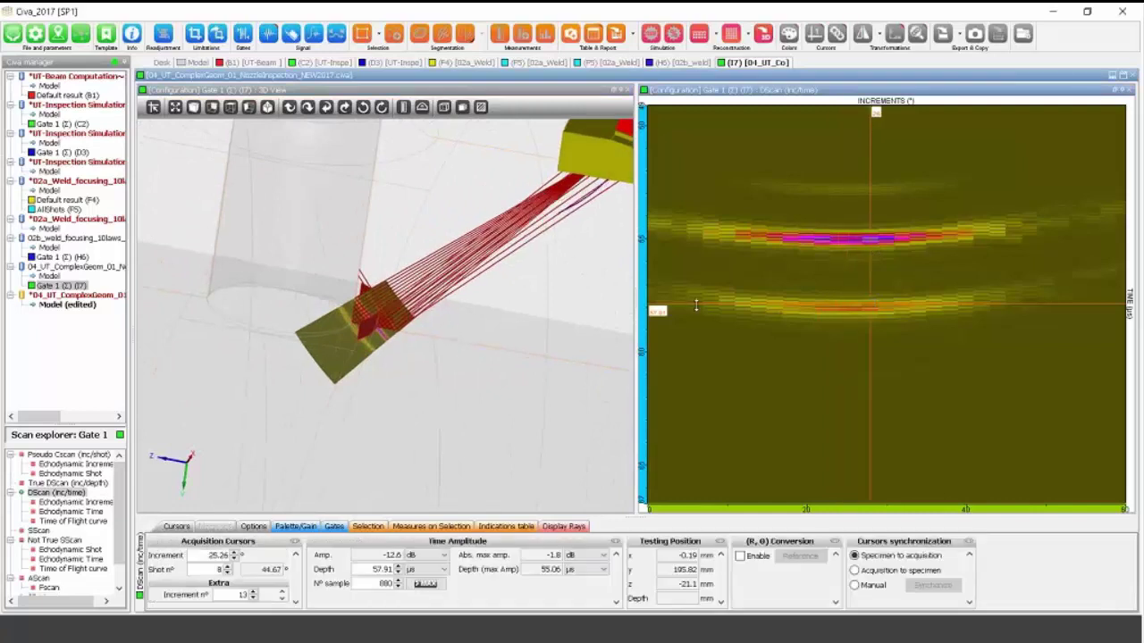
left_click_drag(486, 322, 466, 327)
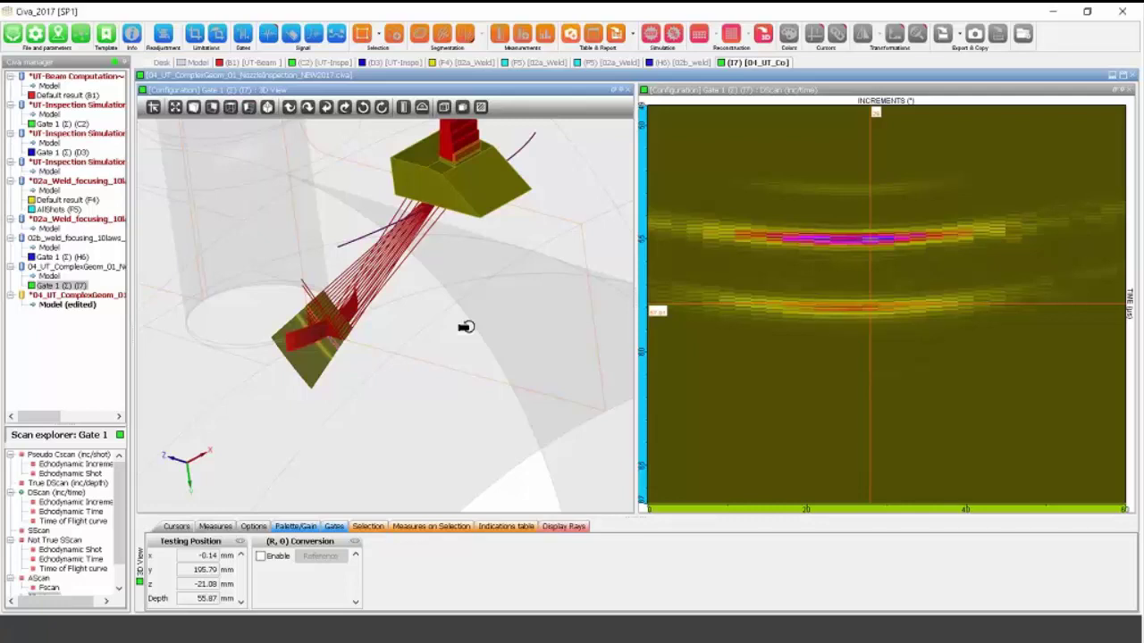
scroll(464, 336, "down", 4)
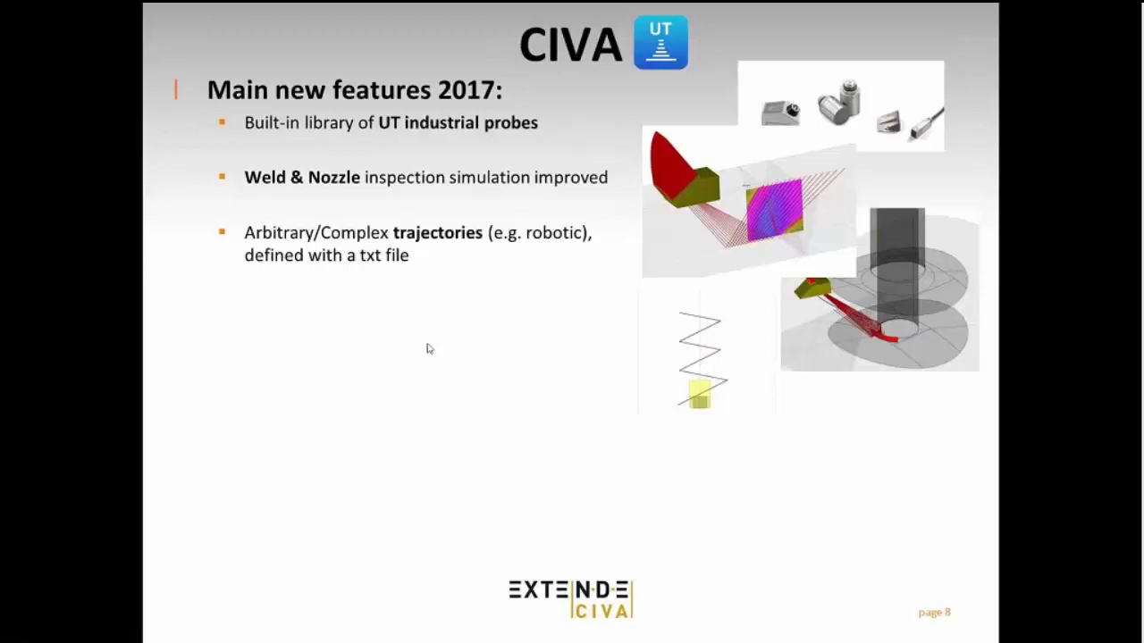
Switch back to CIVA and open the inspection configuration settings of the D3 inspection simulation's model.
key("alt+Tab")
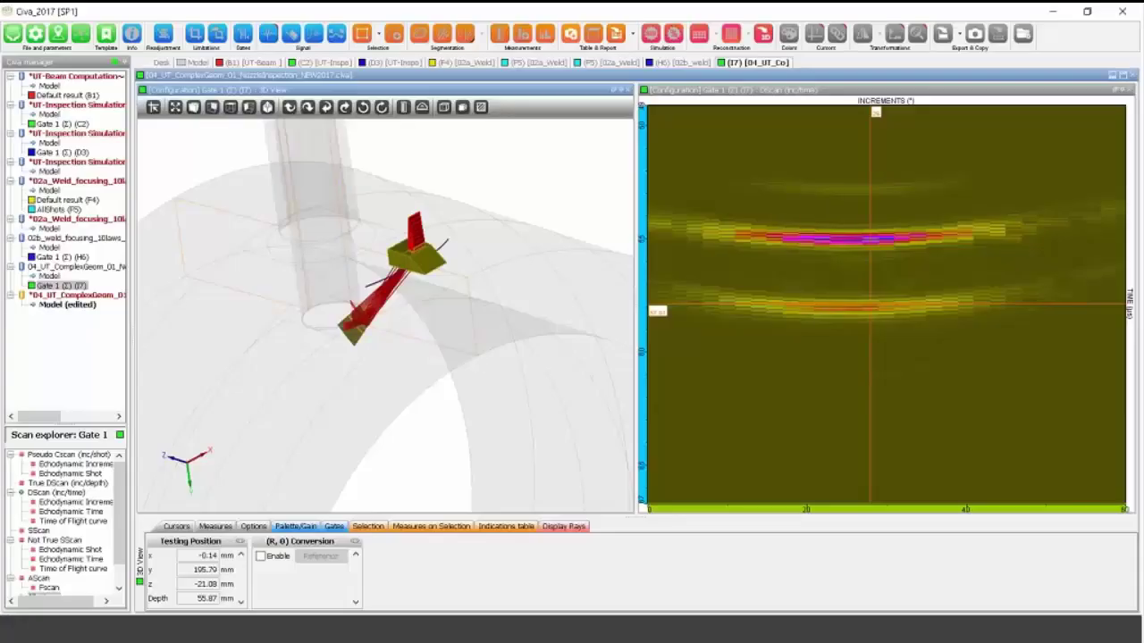
double_click(49, 143)
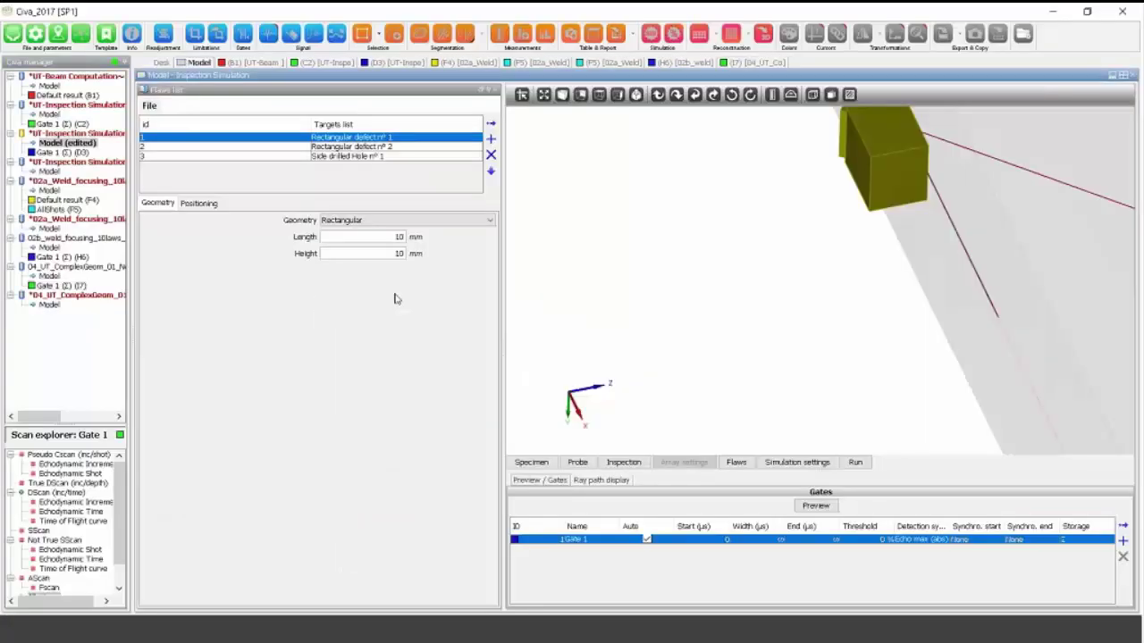
left_click(624, 462)
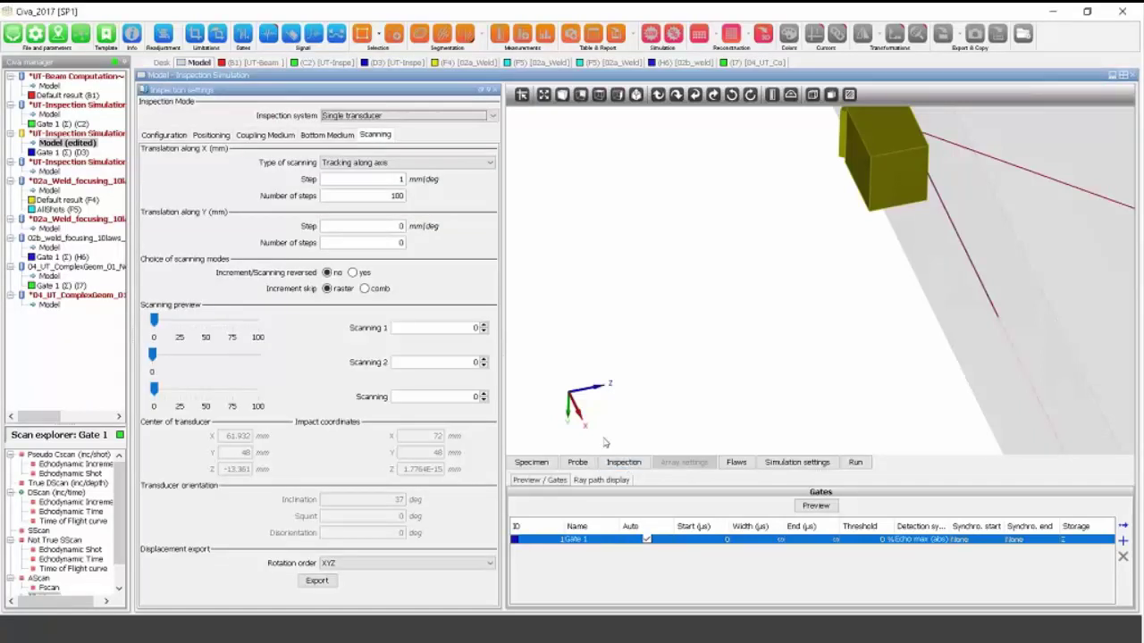
left_click(163, 135)
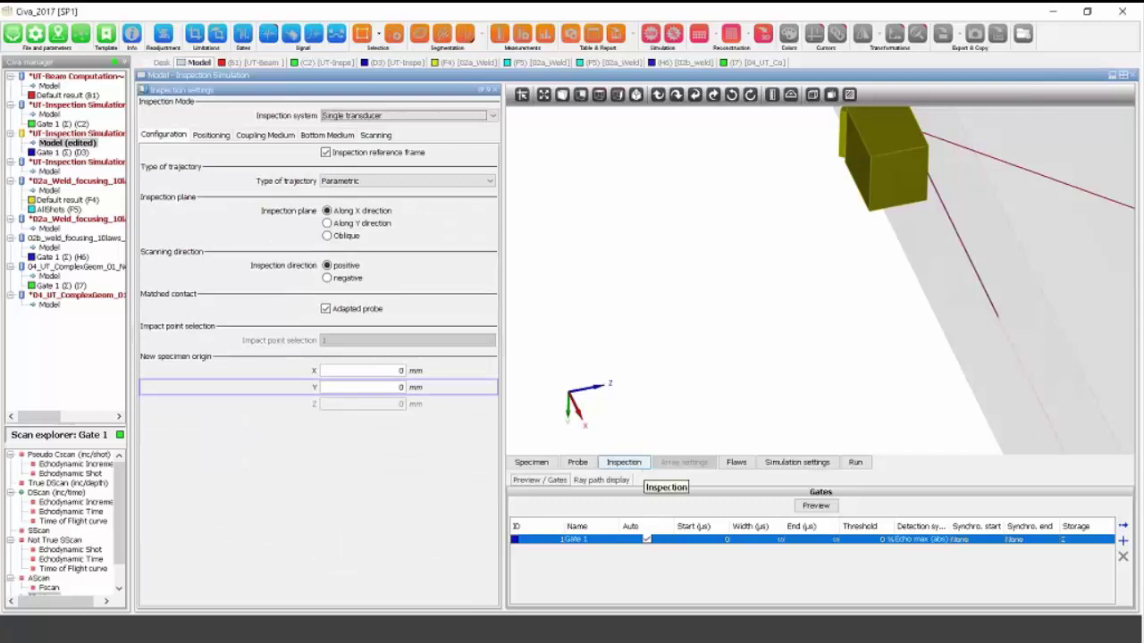
Change the type of trajectory to External, accepting a new project named UT-Inspection Simulation~1.
left_click(477, 181)
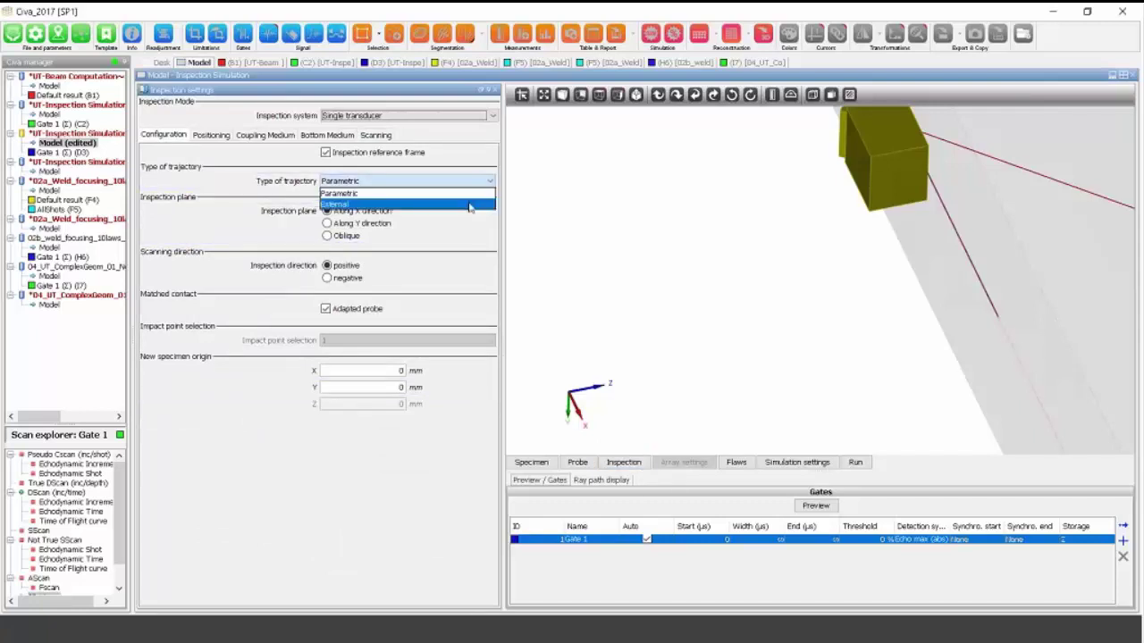
left_click(471, 194)
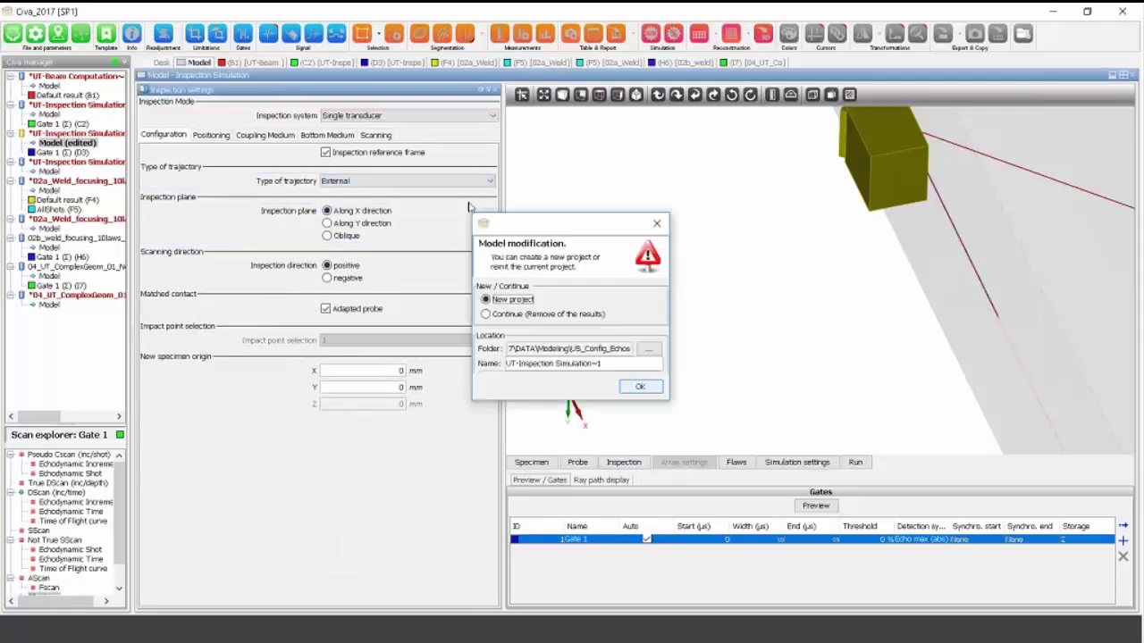
left_click(640, 387)
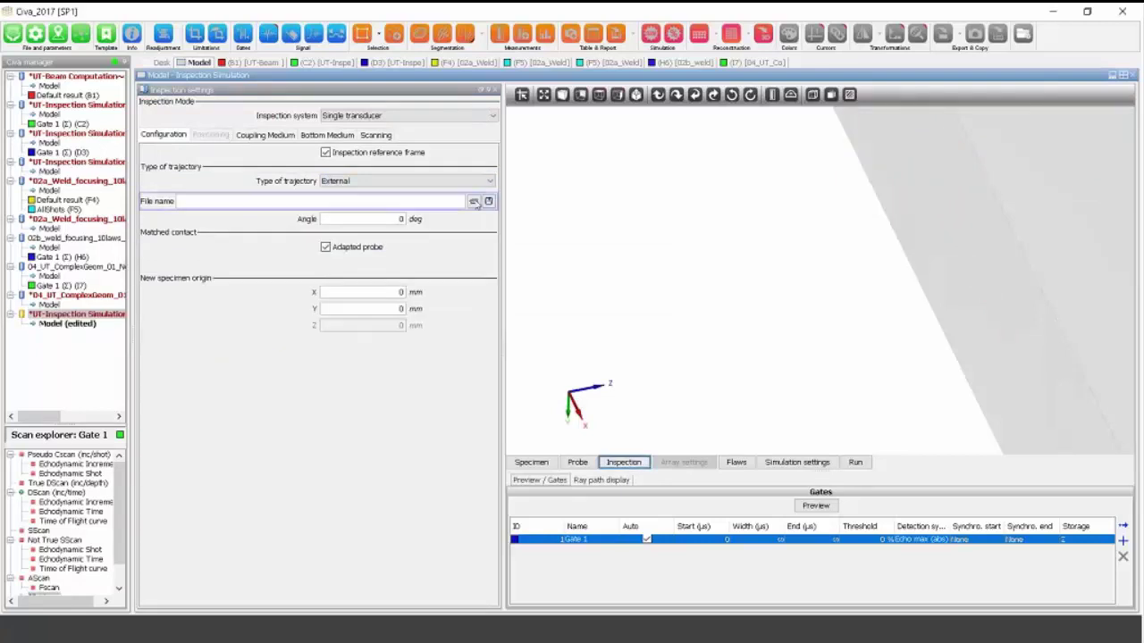
Load 05_External_Trajectory_CIVA.trj as the external trajectory file.
left_click(474, 201)
type("05_External_Trajectory_CIVA.trj")
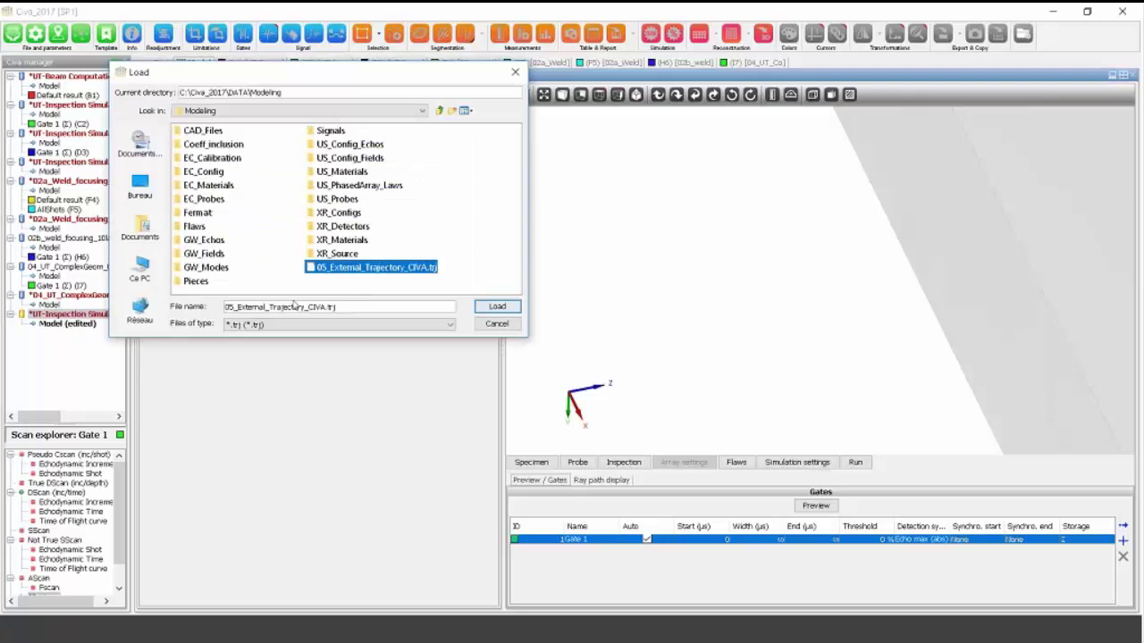
left_click(497, 307)
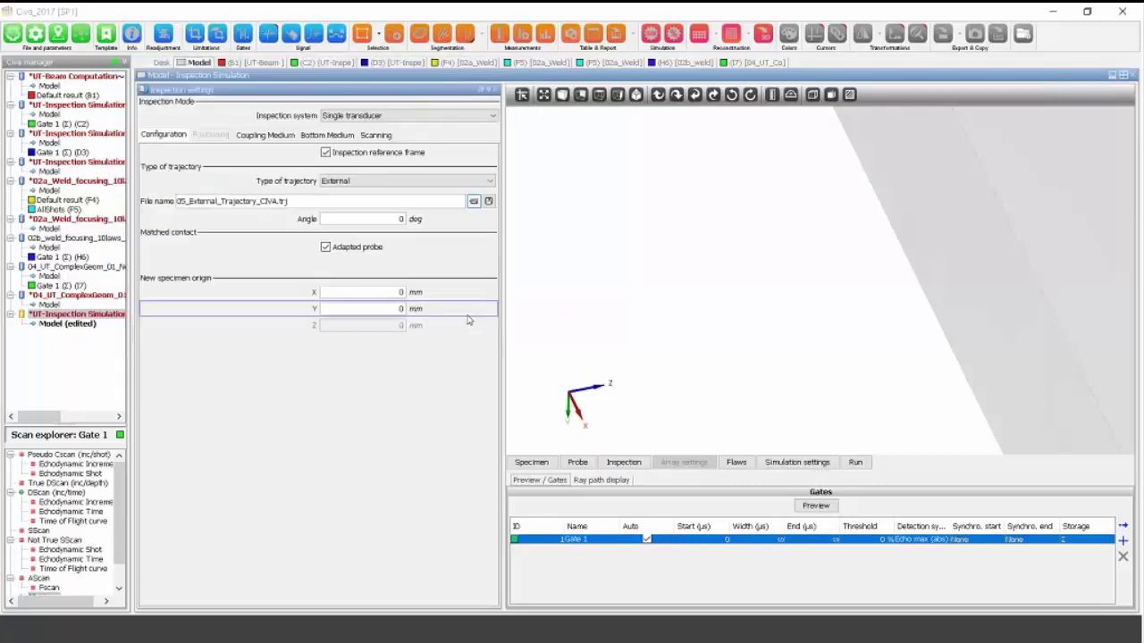
Set the increment skip to comb in the scanning settings and display the probe's trajectory on the specimen.
left_click_drag(719, 314, 725, 276)
scroll(723, 274, "down", 5)
mouse_move(963, 273)
left_mouse_down()
mouse_move(992, 282)
mouse_move(945, 288)
mouse_move(965, 277)
left_mouse_up()
left_click(375, 135)
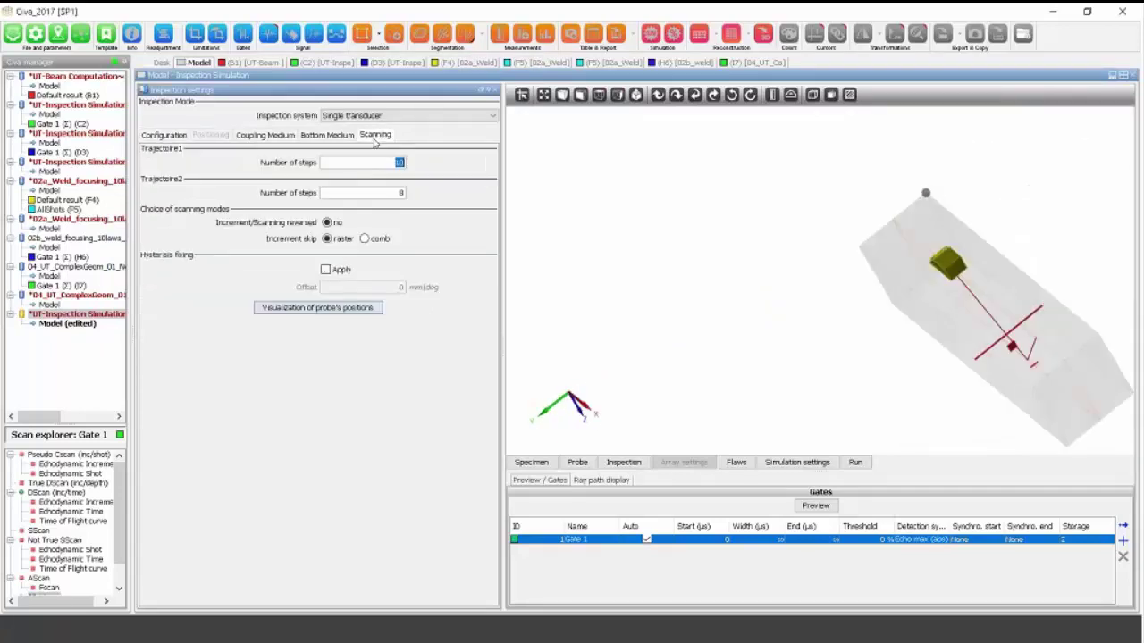
left_click_drag(684, 266, 715, 234)
left_click(549, 100)
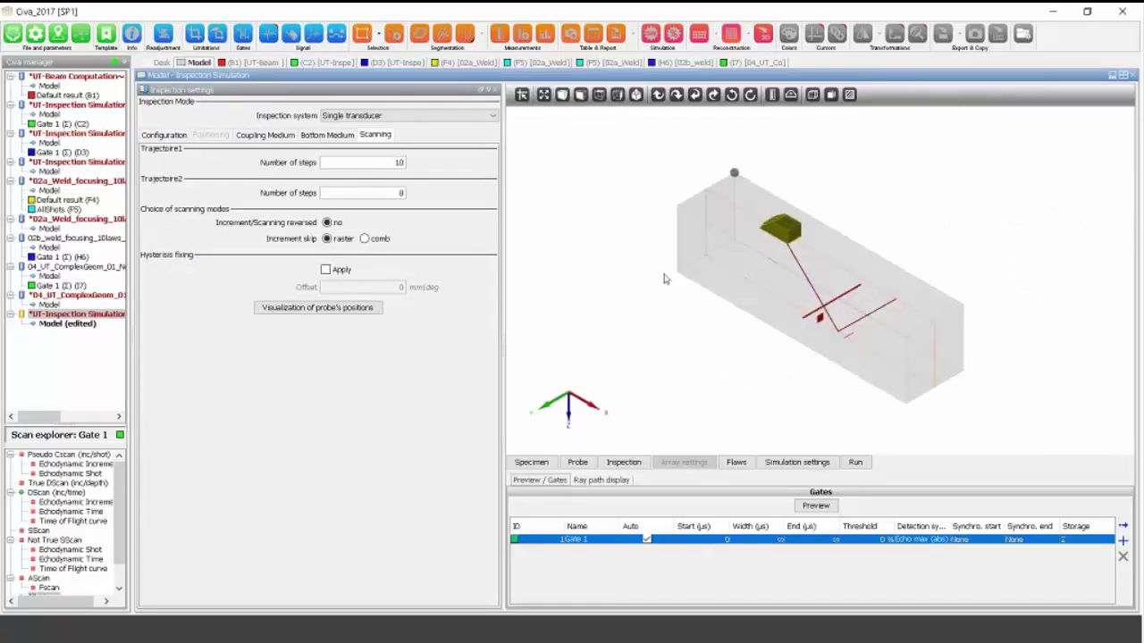
scroll(671, 295, "up", 3)
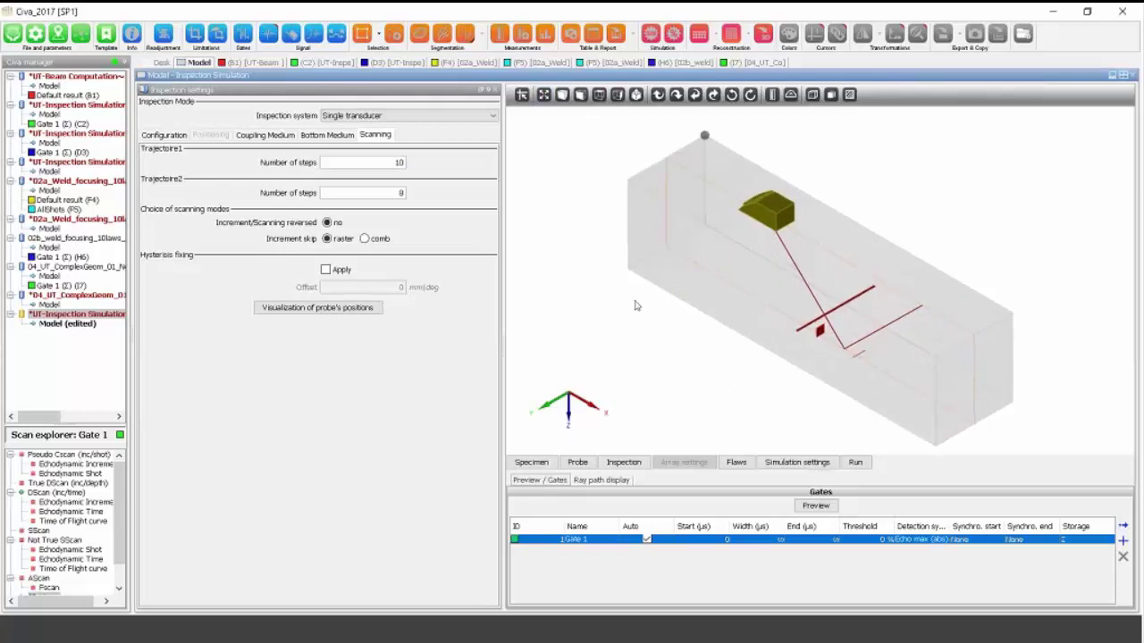
scroll(630, 311, "up", 4)
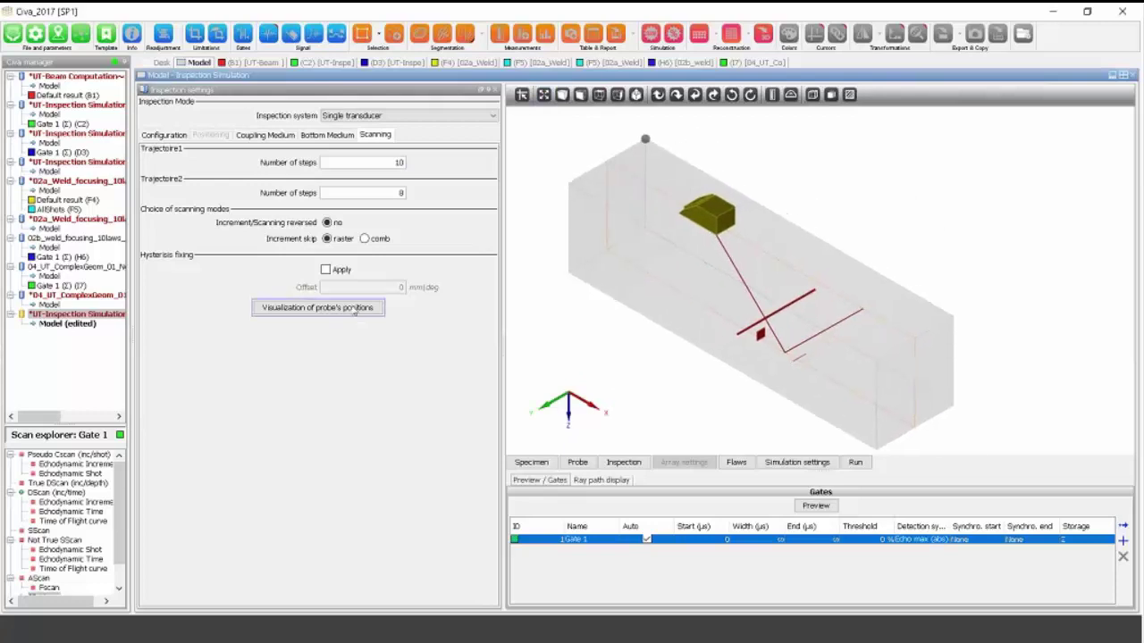
left_click(364, 238)
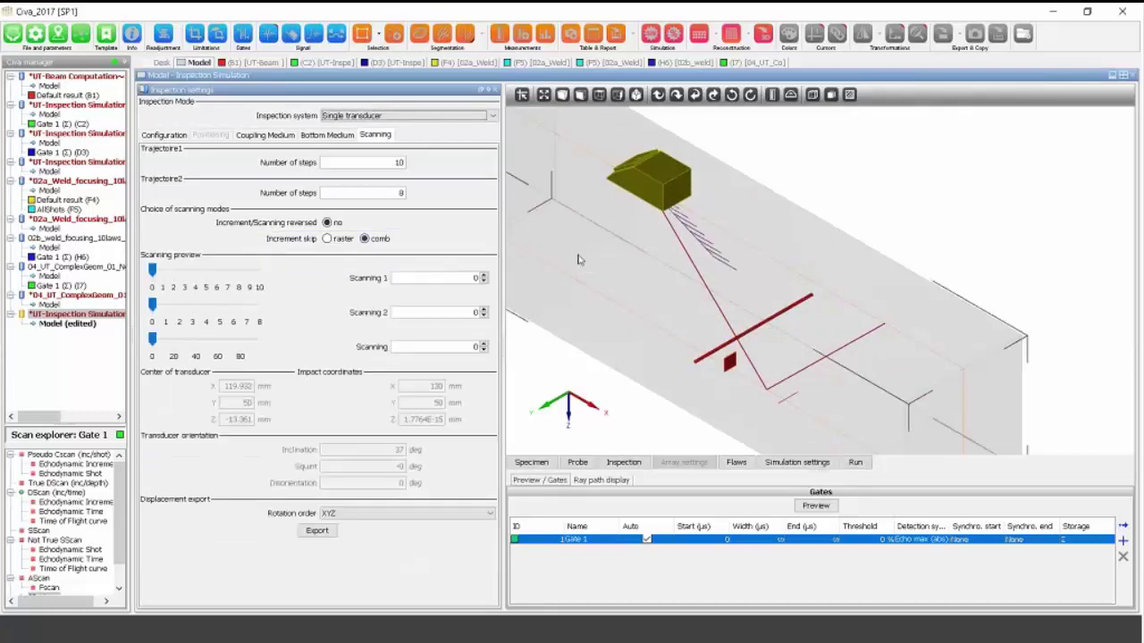
scroll(608, 268, "up", 2)
scroll(626, 242, "up", 2)
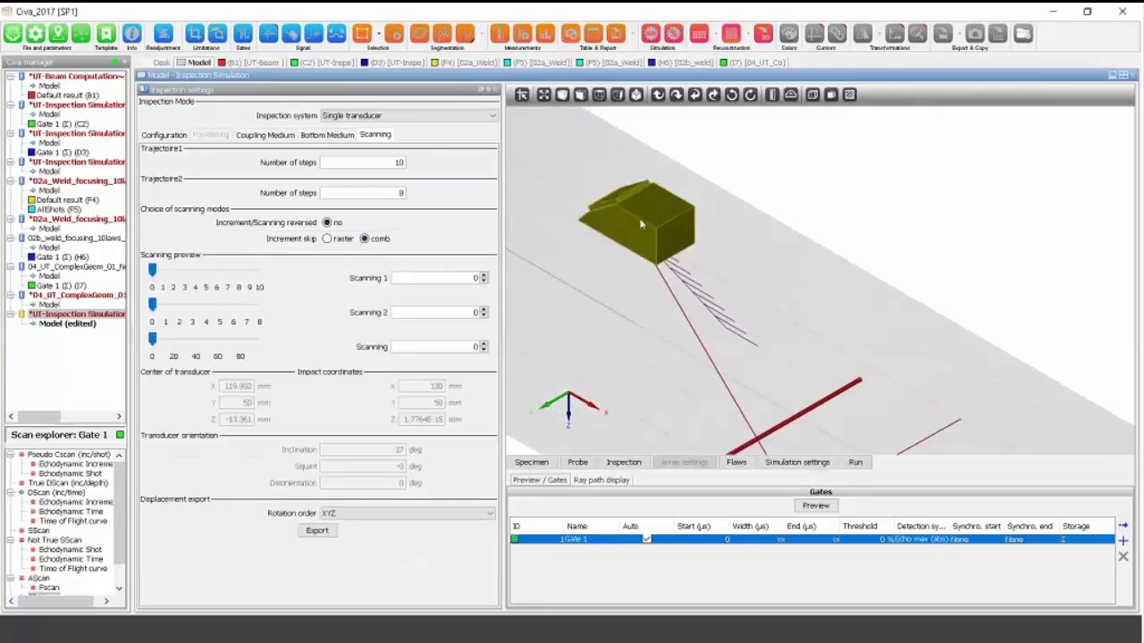
right_click(640, 224)
left_click(777, 276)
right_click(630, 212)
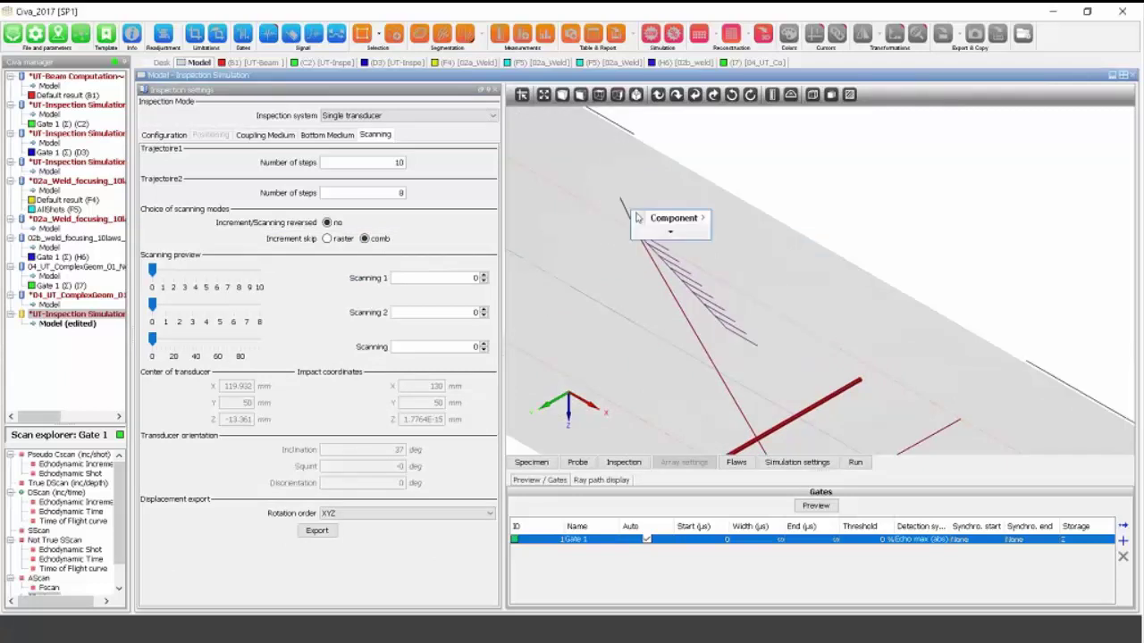
mouse_move(666, 234)
mouse_move(777, 236)
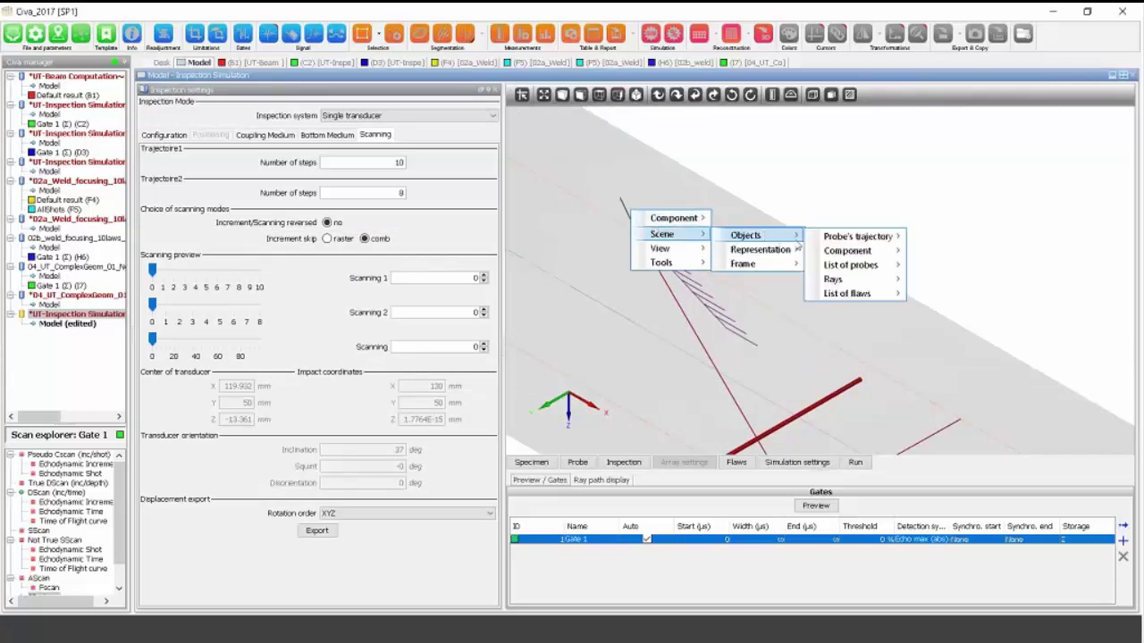
mouse_move(854, 265)
mouse_move(966, 333)
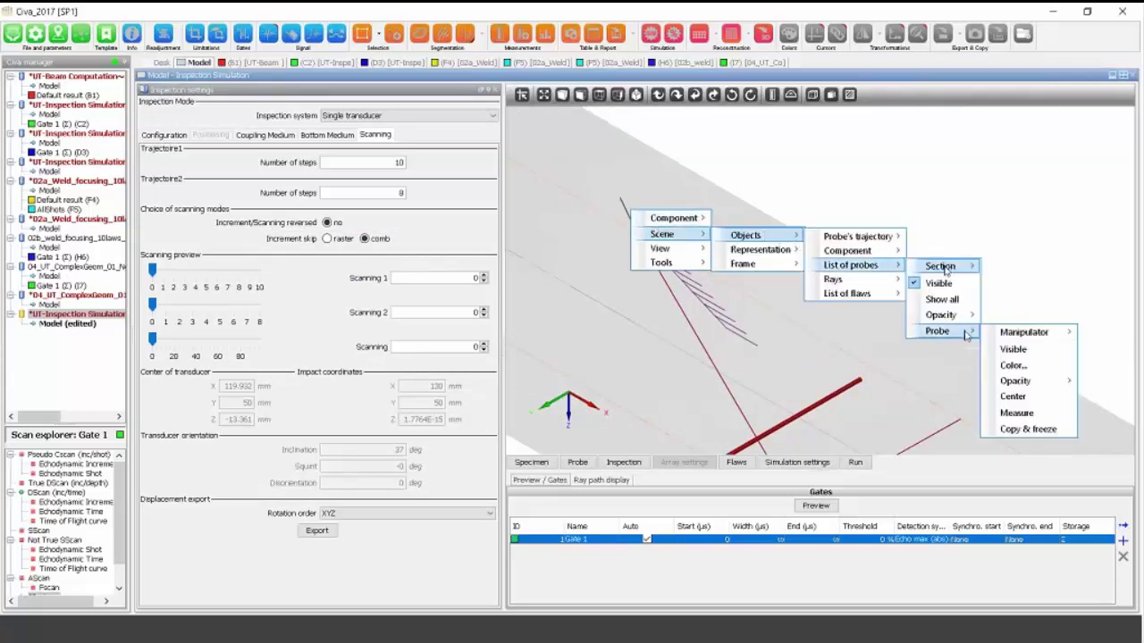
left_click(1013, 349)
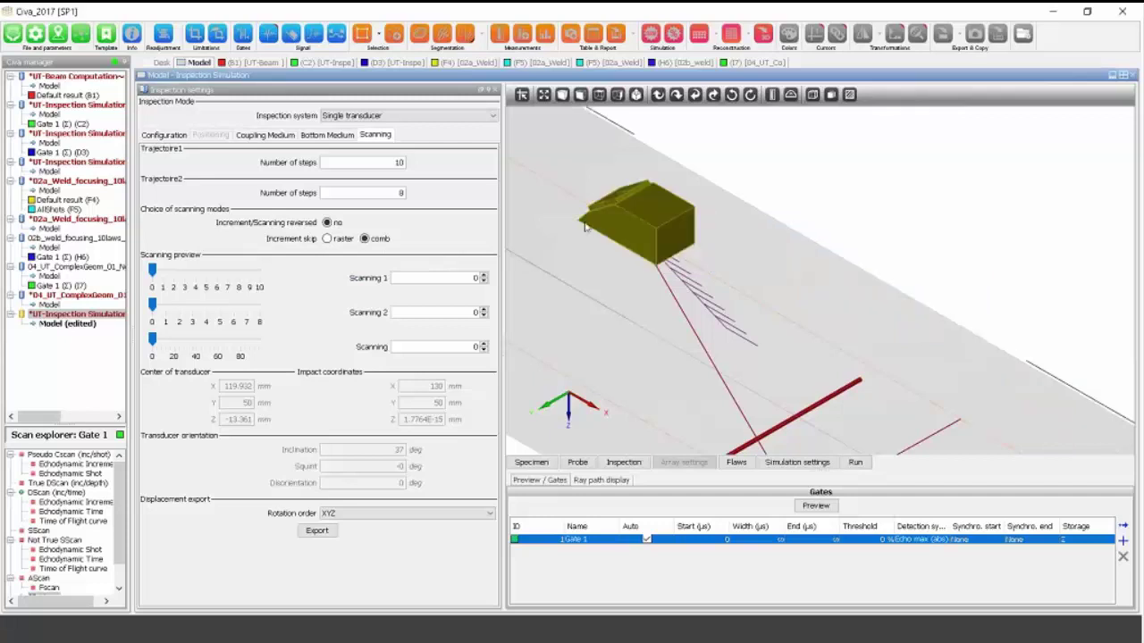
Lower the probe's opacity to make it semi-transparent, and examine the comb trajectory beneath it.
right_click(630, 223)
mouse_move(666, 242)
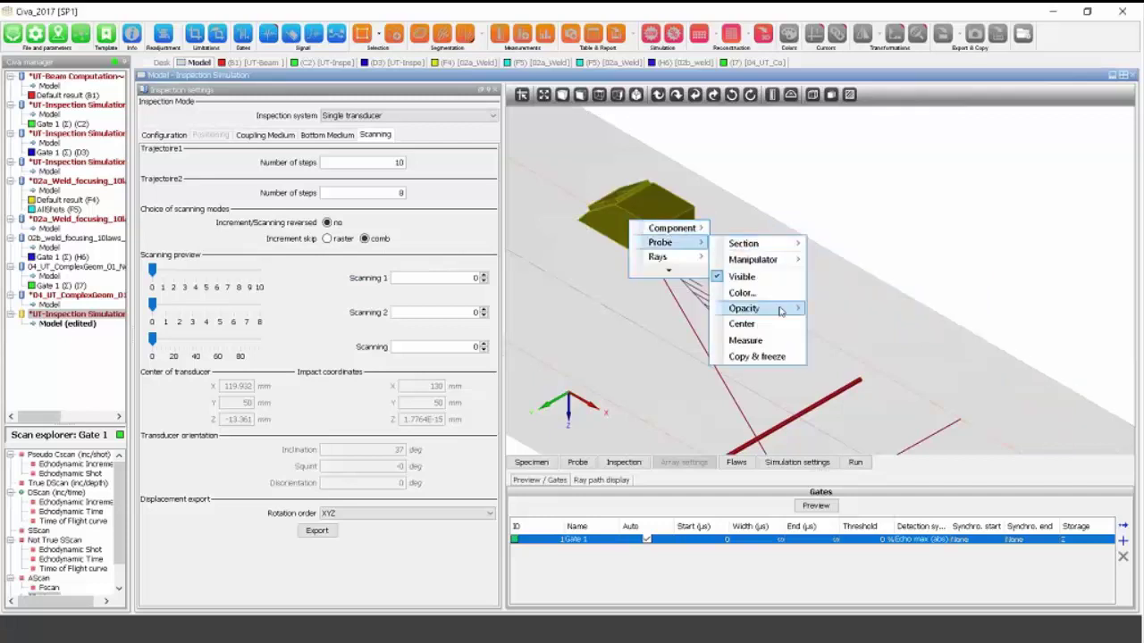
mouse_move(779, 308)
left_click(840, 312)
right_click_drag(881, 332, 694, 278)
left_click_drag(574, 217, 713, 336)
left_click_drag(727, 333, 573, 182)
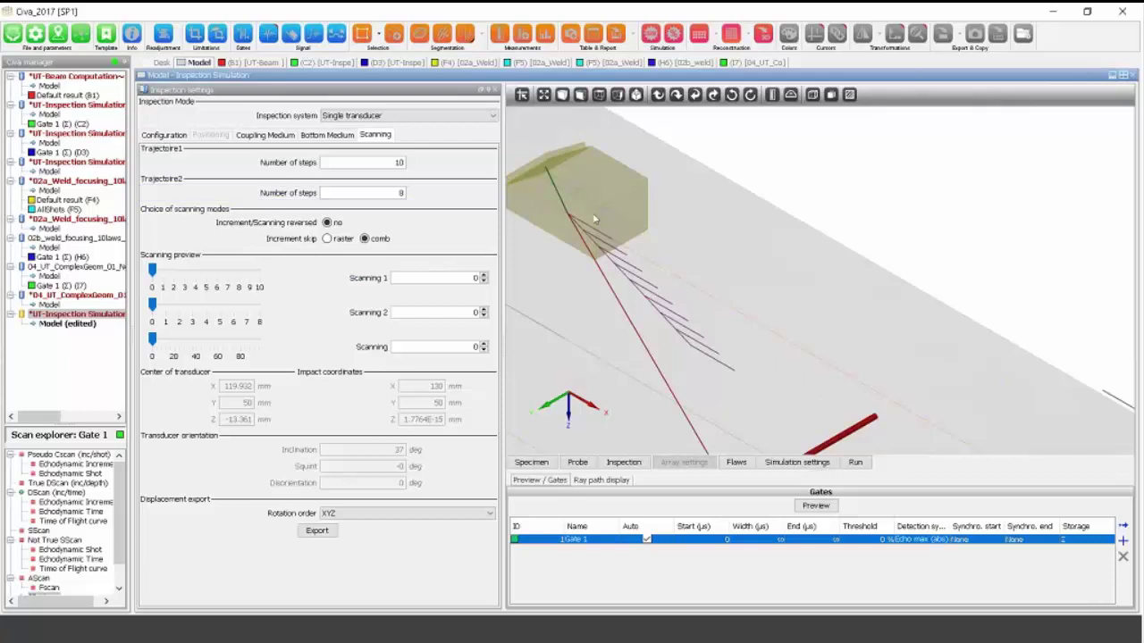
mouse_move(595, 219)
left_mouse_down()
mouse_move(630, 229)
mouse_move(575, 227)
mouse_move(636, 259)
mouse_move(656, 287)
mouse_move(670, 273)
mouse_move(714, 323)
mouse_move(602, 241)
mouse_move(602, 211)
left_mouse_up()
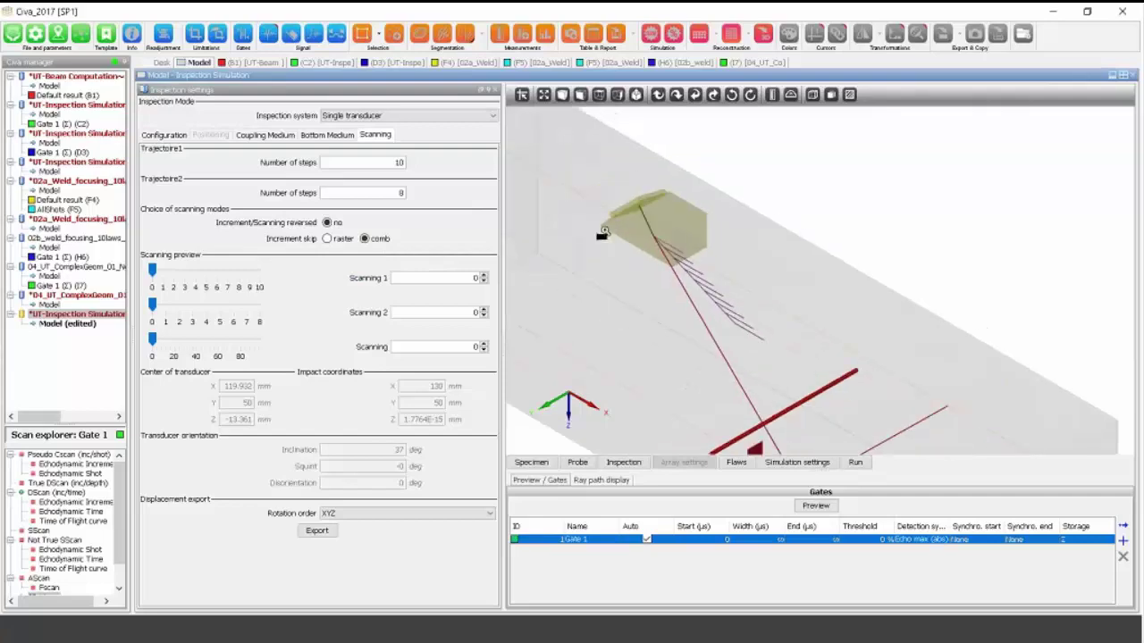
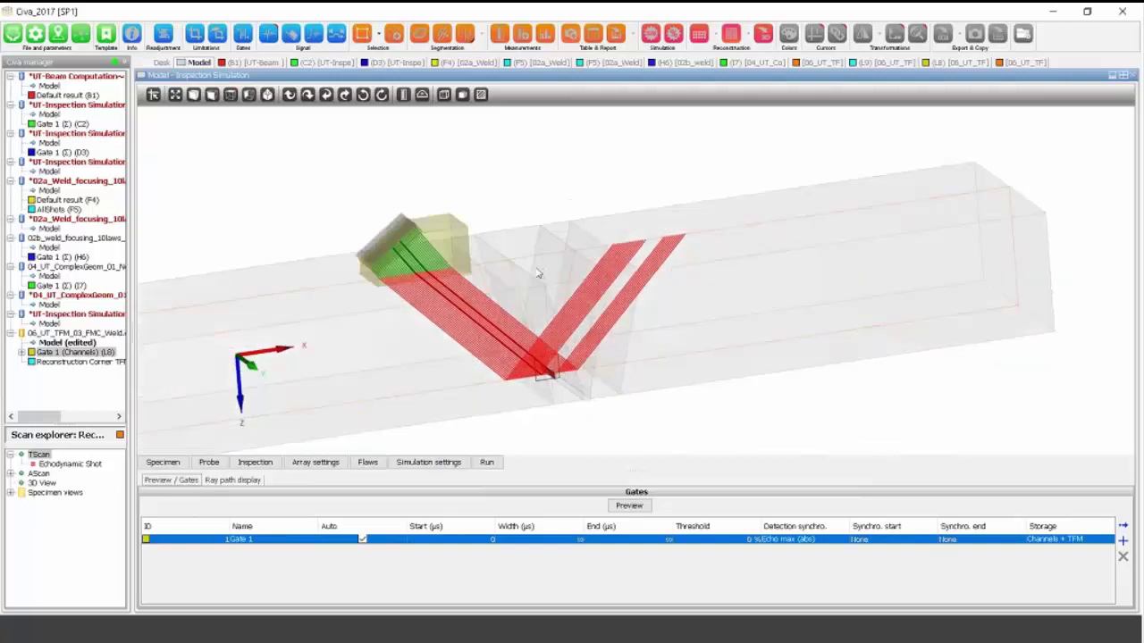
Examine the rays, flaw and reconstruction zone at the weld root in a side view, and open the array settings.
left_click(210, 96)
middle_click_drag(321, 241, 375, 195)
right_click_drag(375, 195, 344, 254)
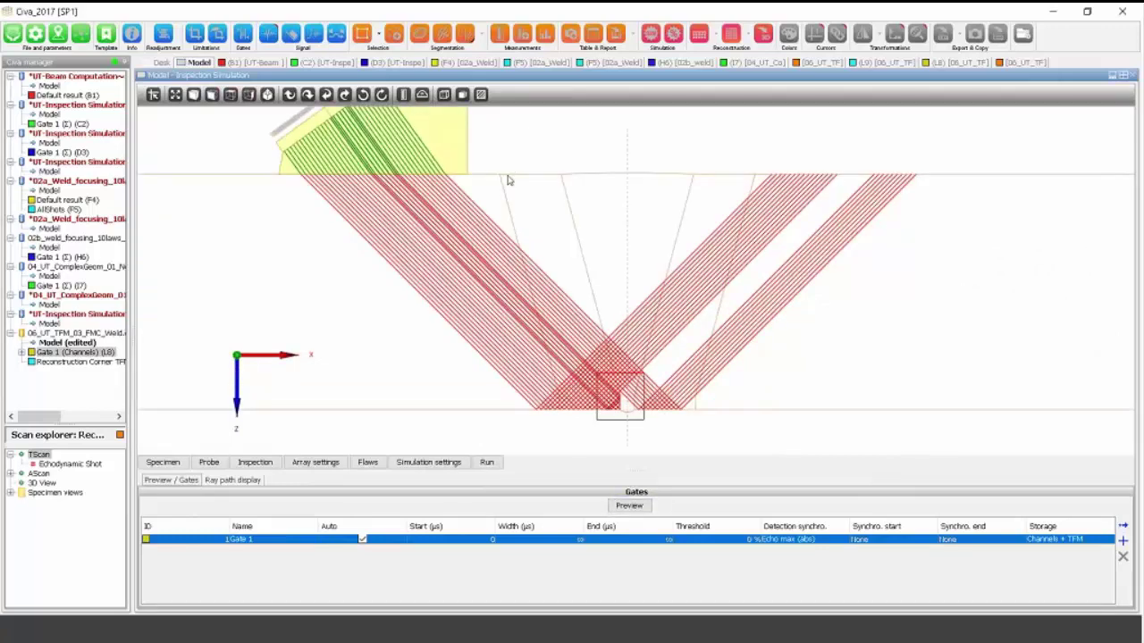
mouse_move(523, 312)
left_mouse_down()
mouse_move(532, 279)
mouse_move(536, 304)
left_mouse_up()
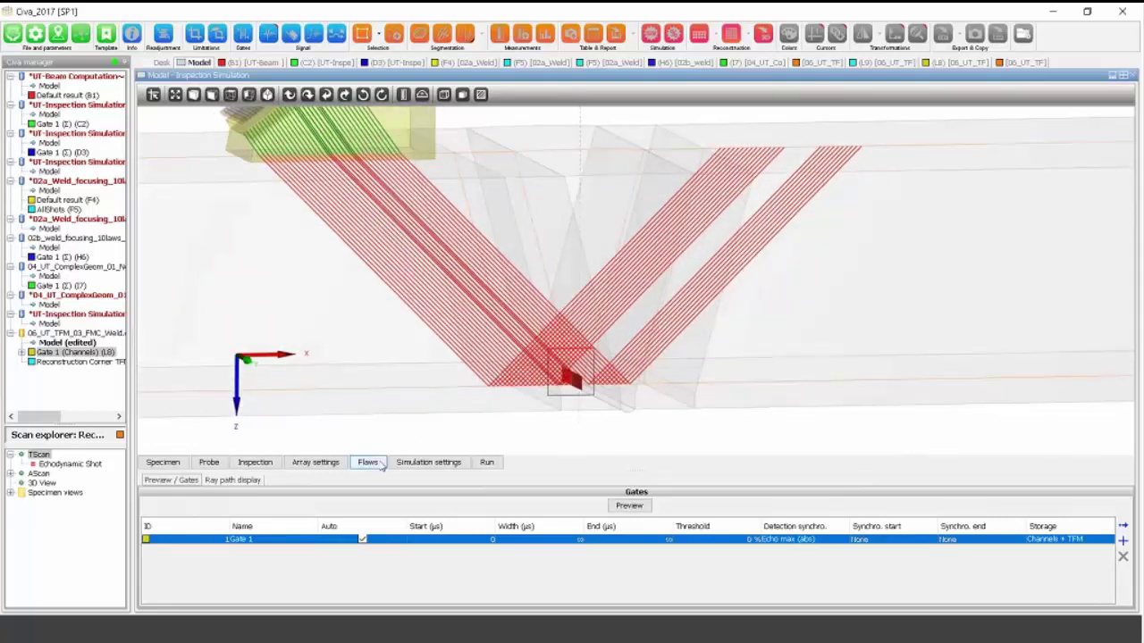
left_click_drag(452, 360, 459, 331)
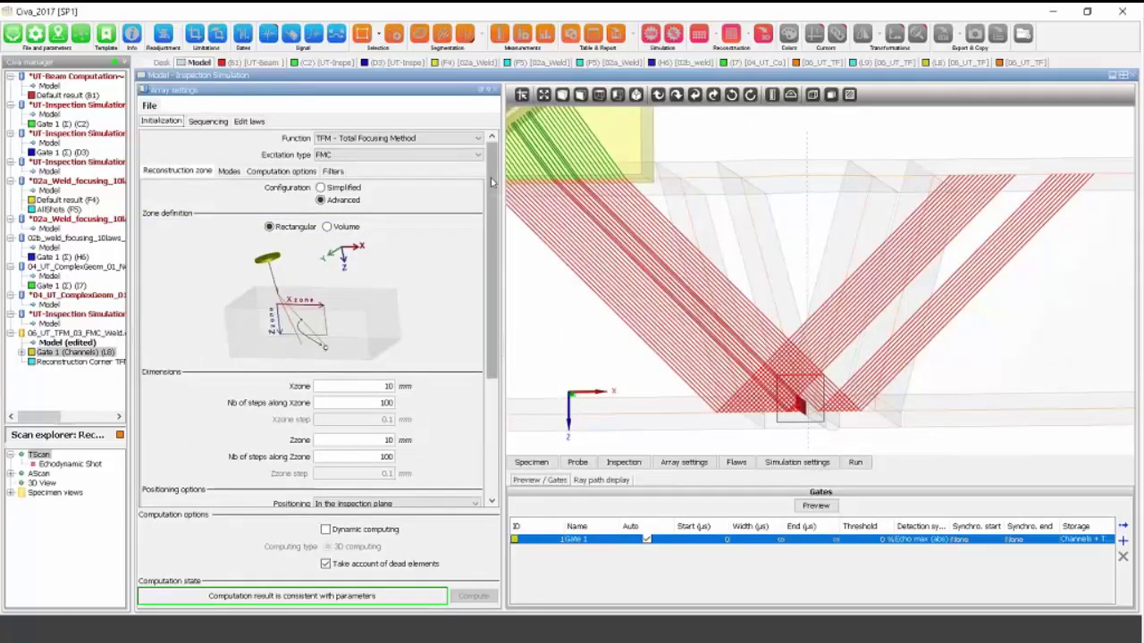
Keep TFM - Total Focusing Method as the array function and play the element firing sequence, then stop it.
left_click(445, 140)
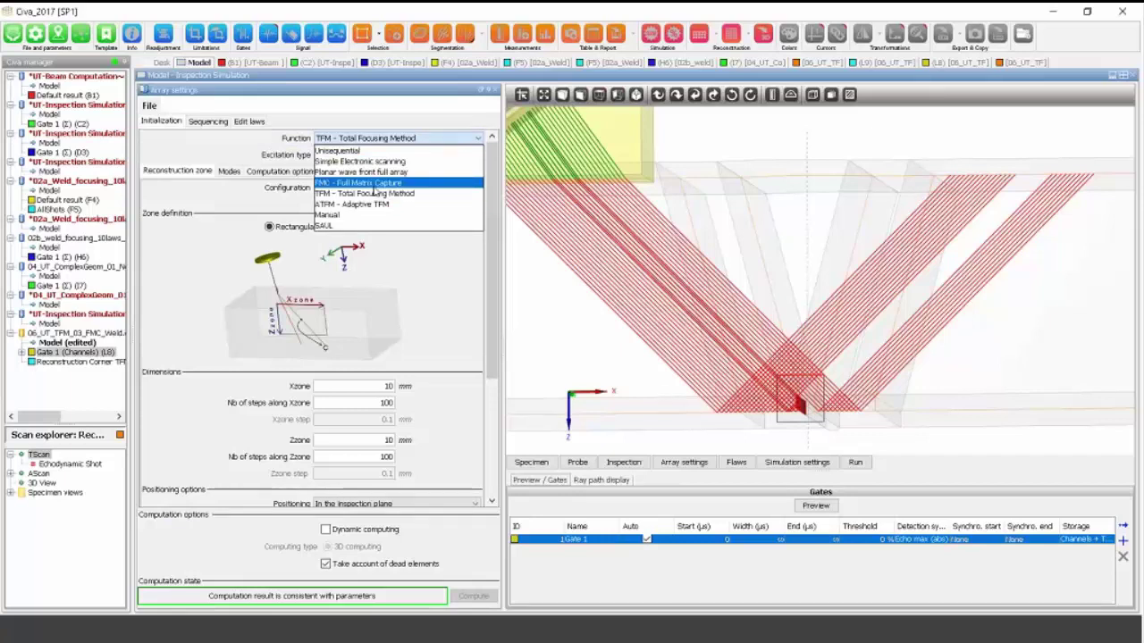
left_click(376, 193)
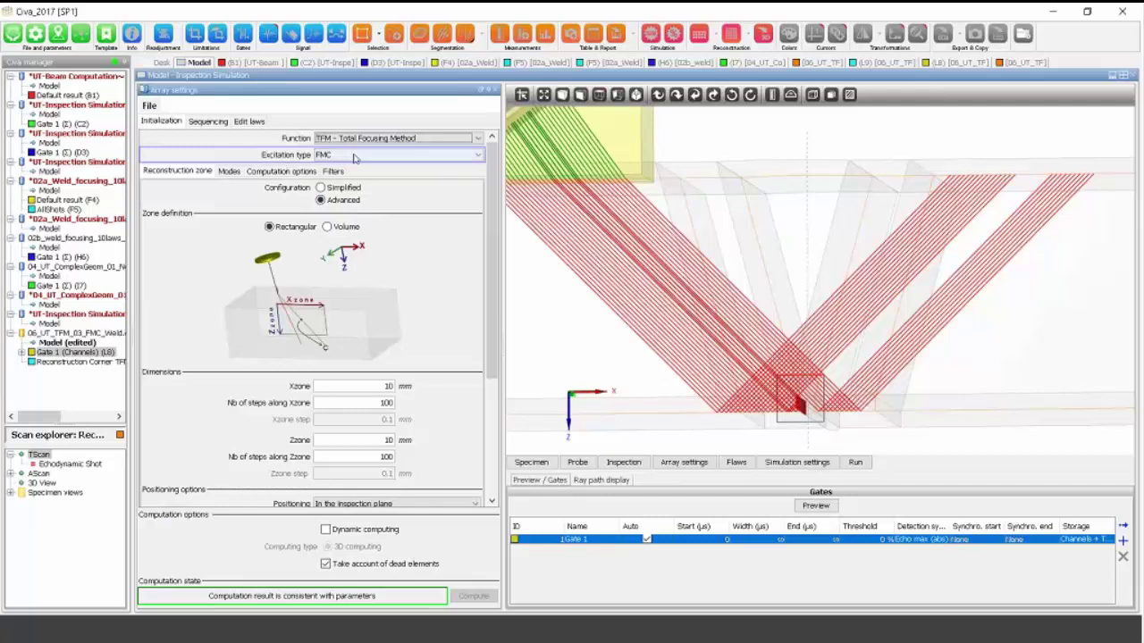
left_click(208, 121)
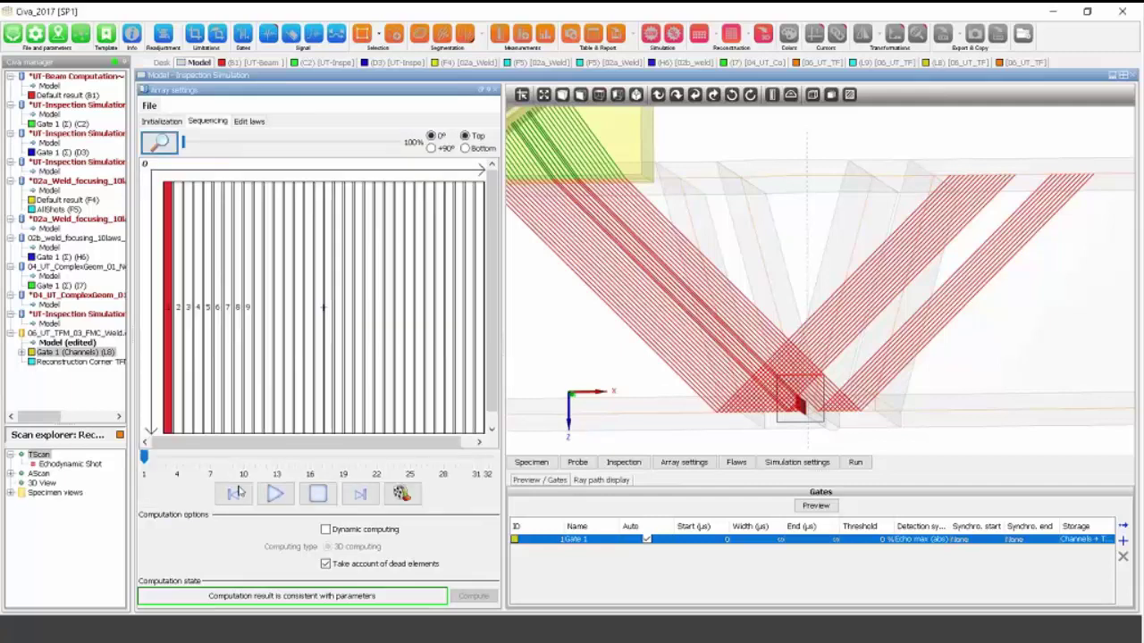
left_click(275, 495)
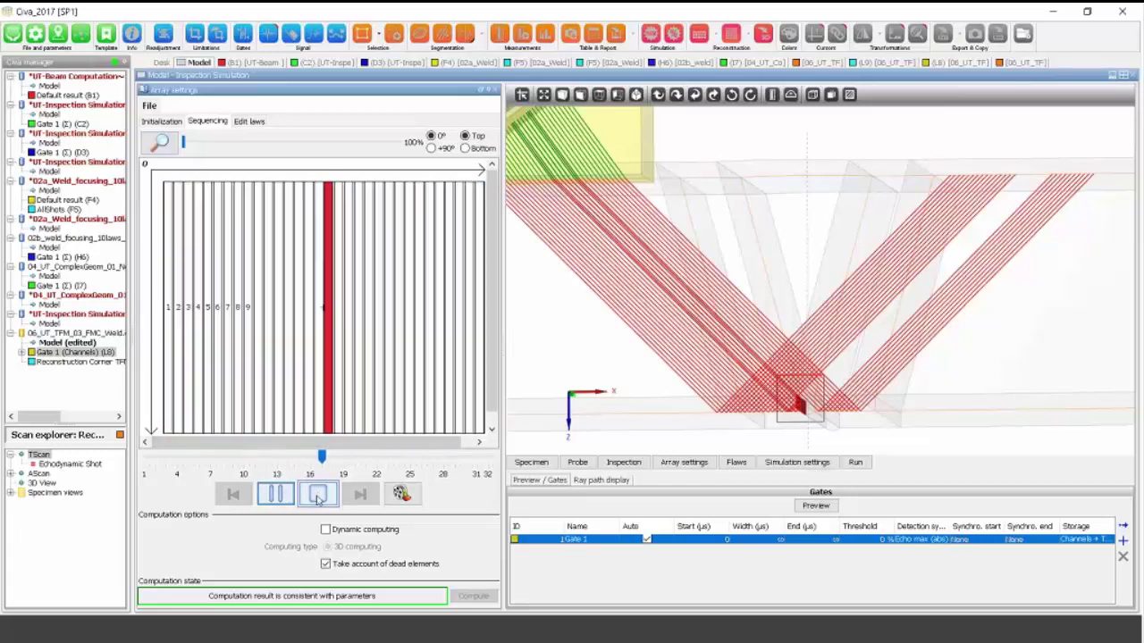
left_click(318, 497)
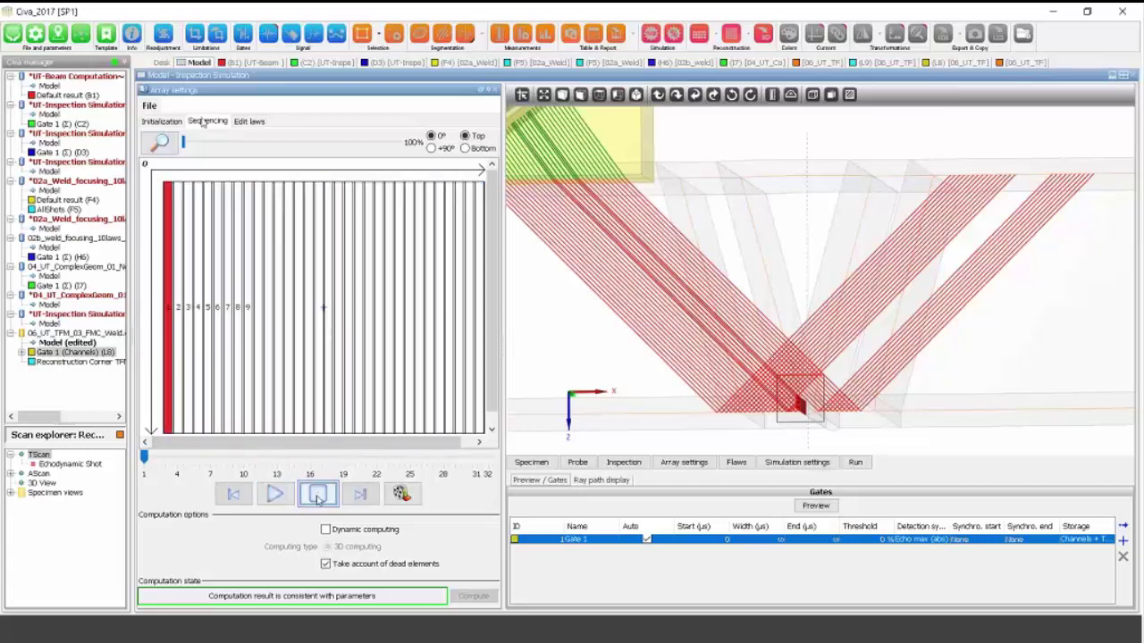
Examine the reconstruction zone around the flaw together with its Xzone and Zzone dimensions.
left_click(162, 122)
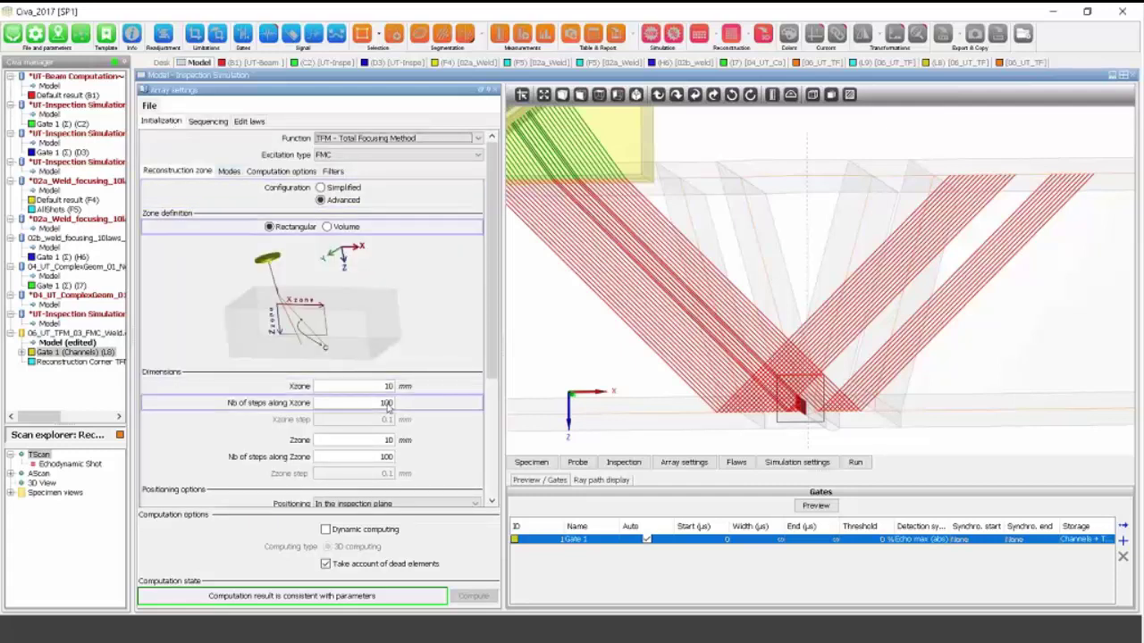
middle_click_drag(714, 385, 673, 321)
scroll(673, 320, "up", 2)
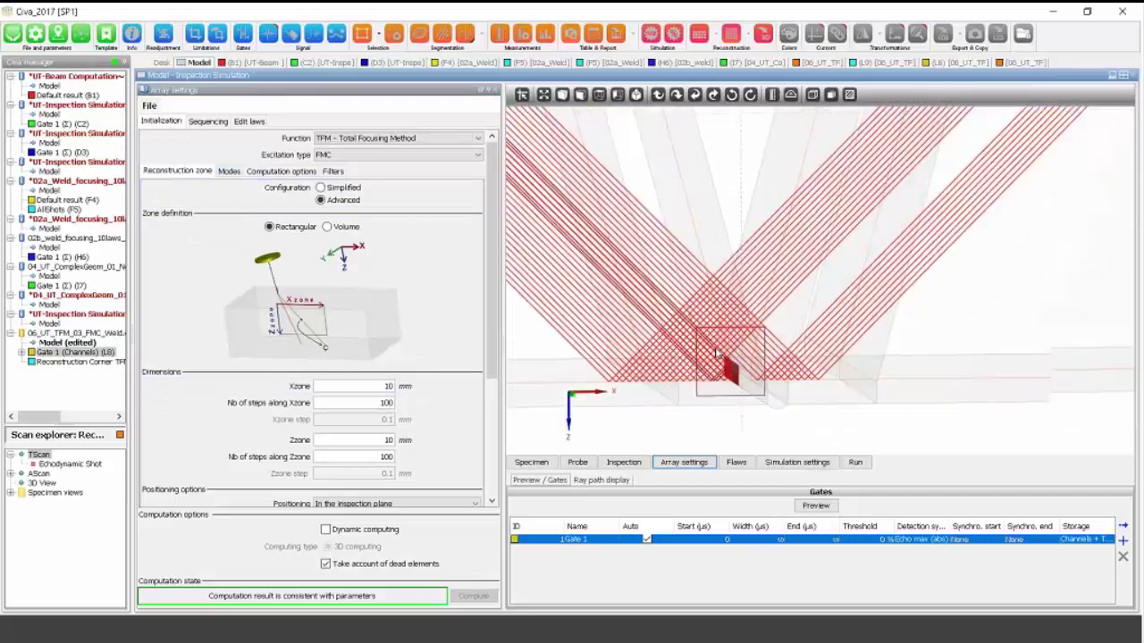
left_click_drag(374, 387, 429, 395)
left_click_drag(374, 442, 454, 449)
Review the reconstruction modes, computation options and filters of the TFM settings.
left_click(228, 170)
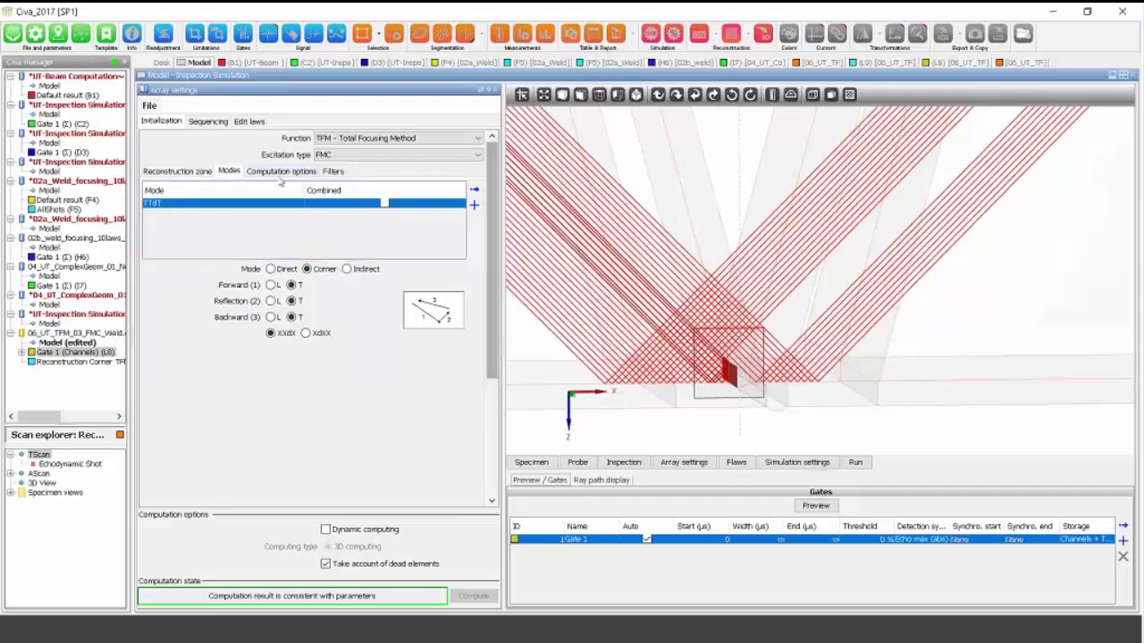
left_click(311, 172)
left_click(332, 172)
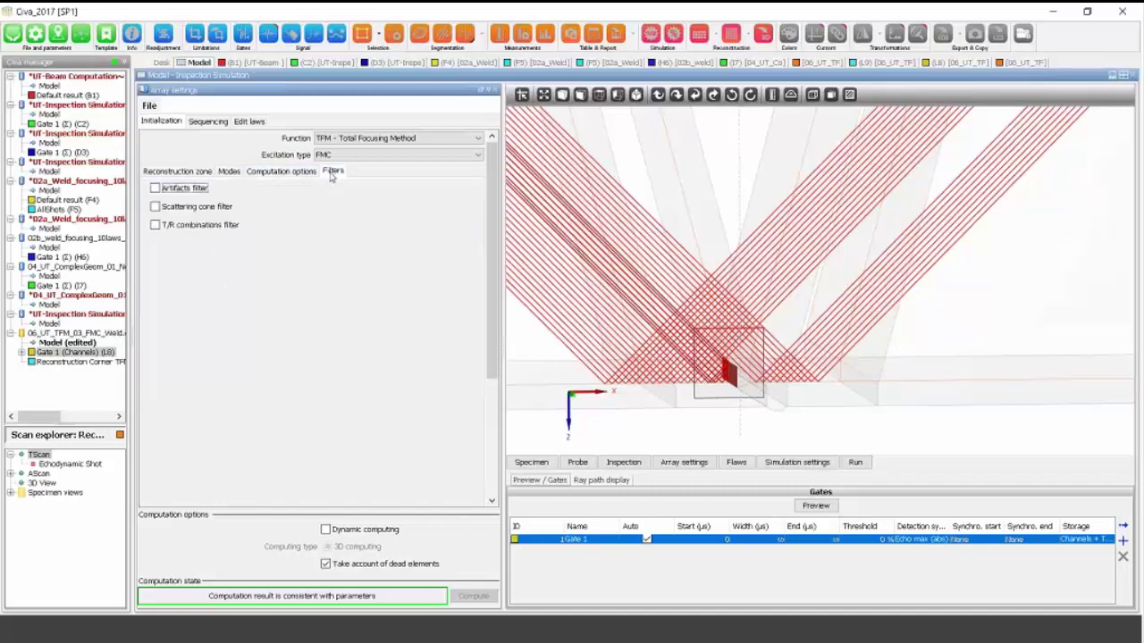
left_click(283, 171)
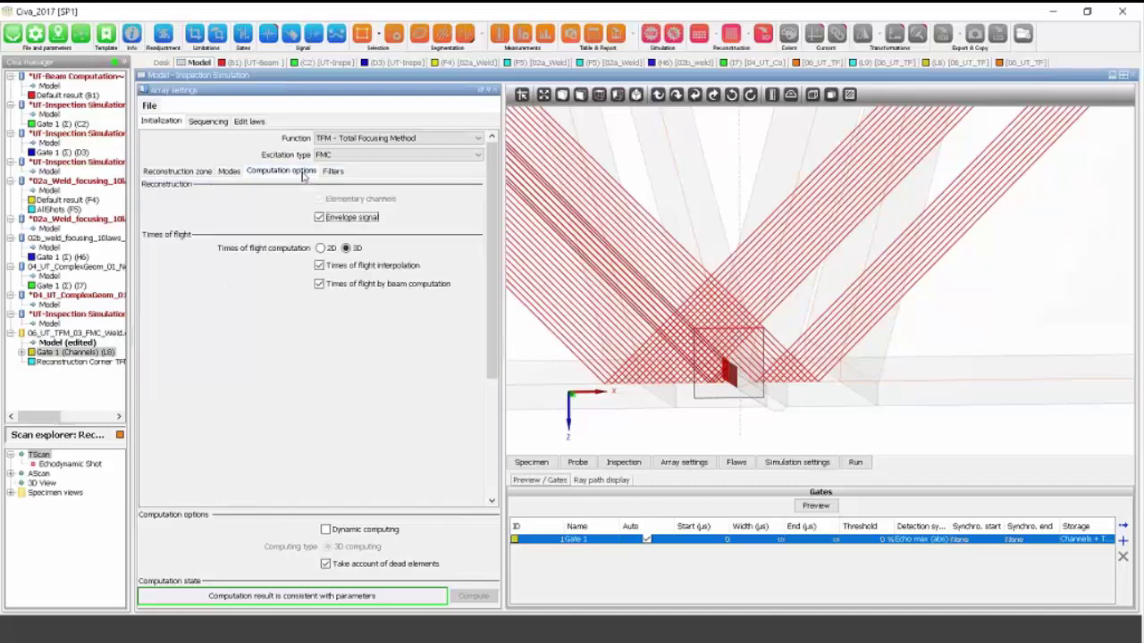
left_click(332, 173)
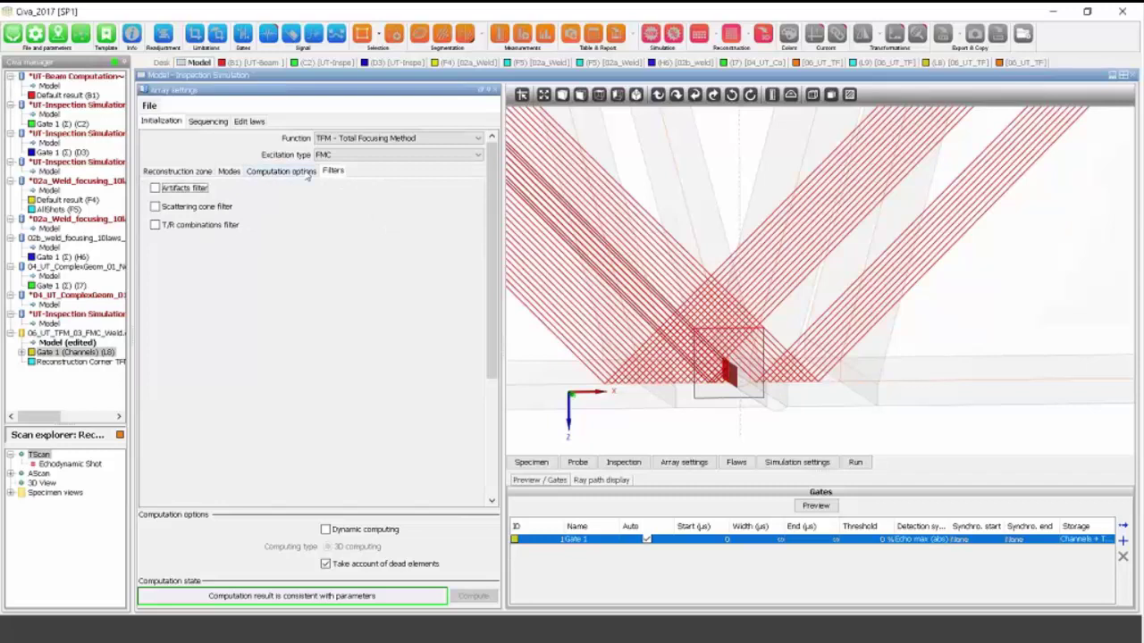
left_click(284, 172)
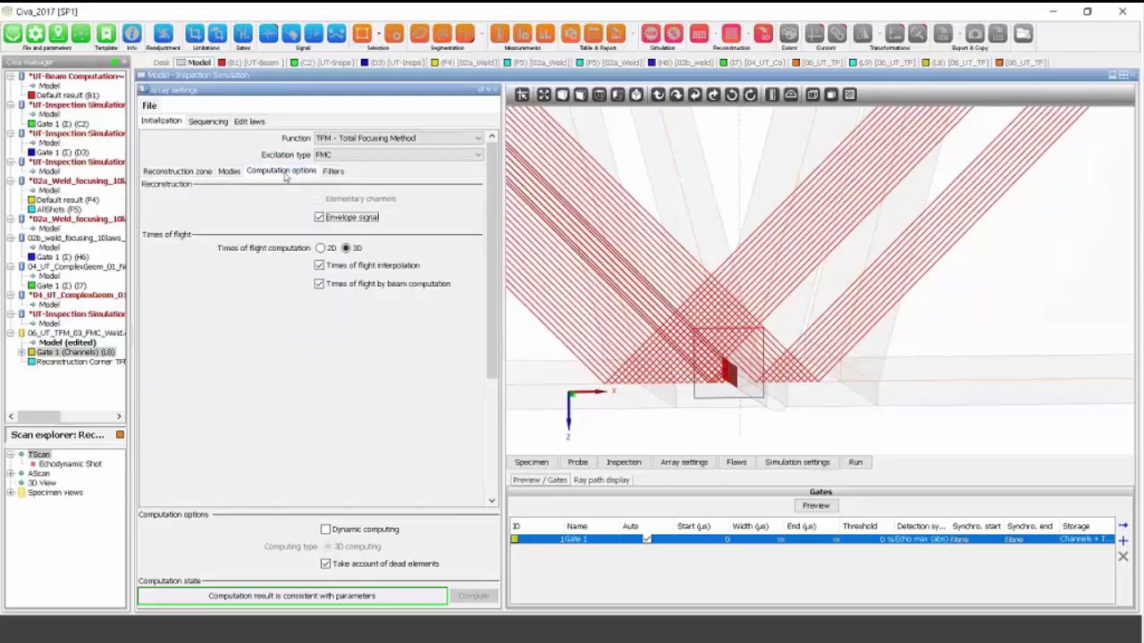
left_click(179, 172)
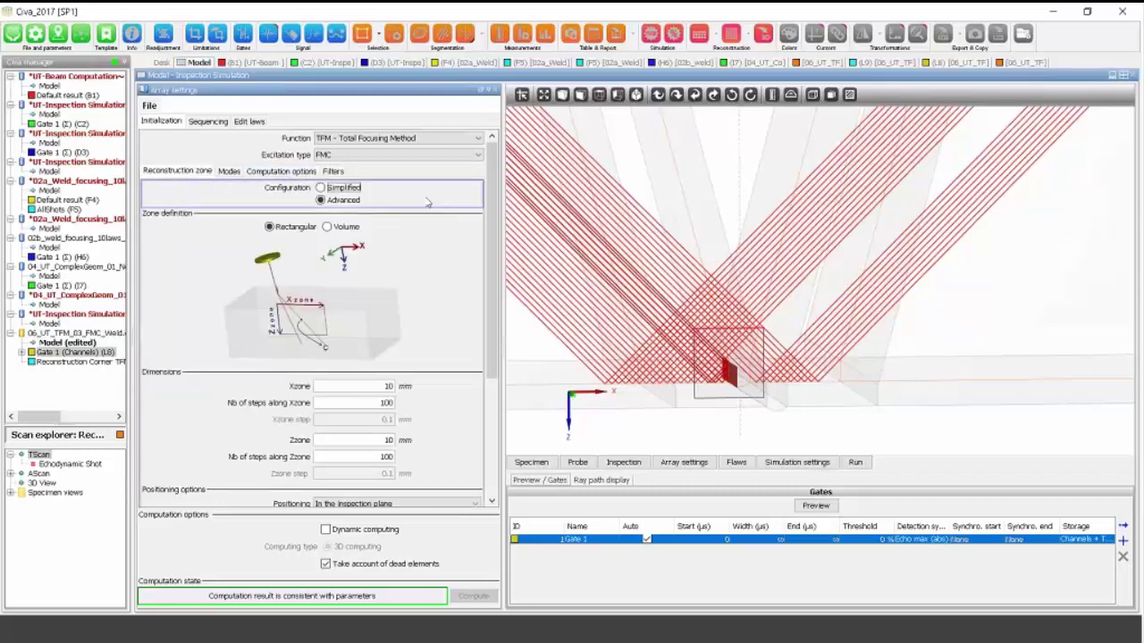
Change the excitation type to PWI, creating a new project named 06_UT_TFM_03_FMC_Weld~1.
left_click(477, 156)
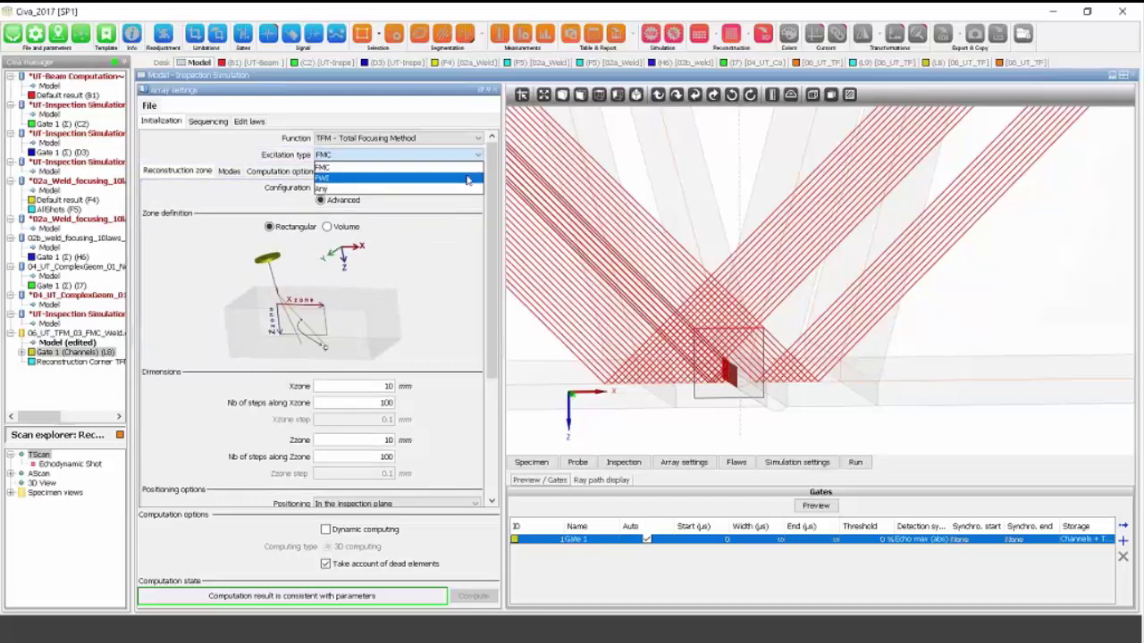
left_click(467, 178)
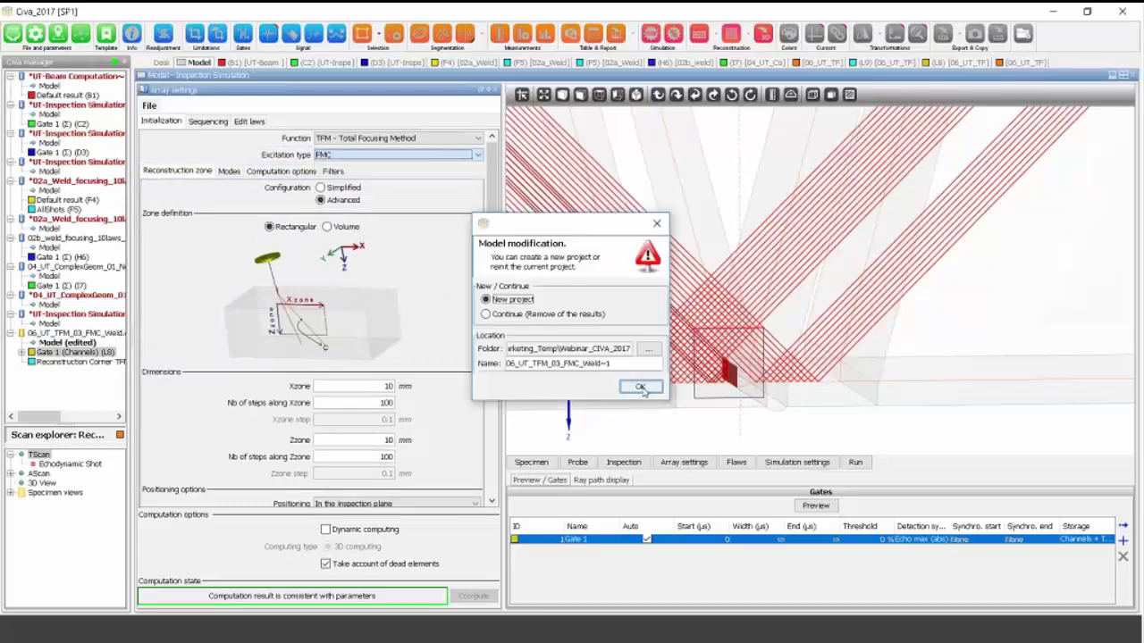
left_click(632, 393)
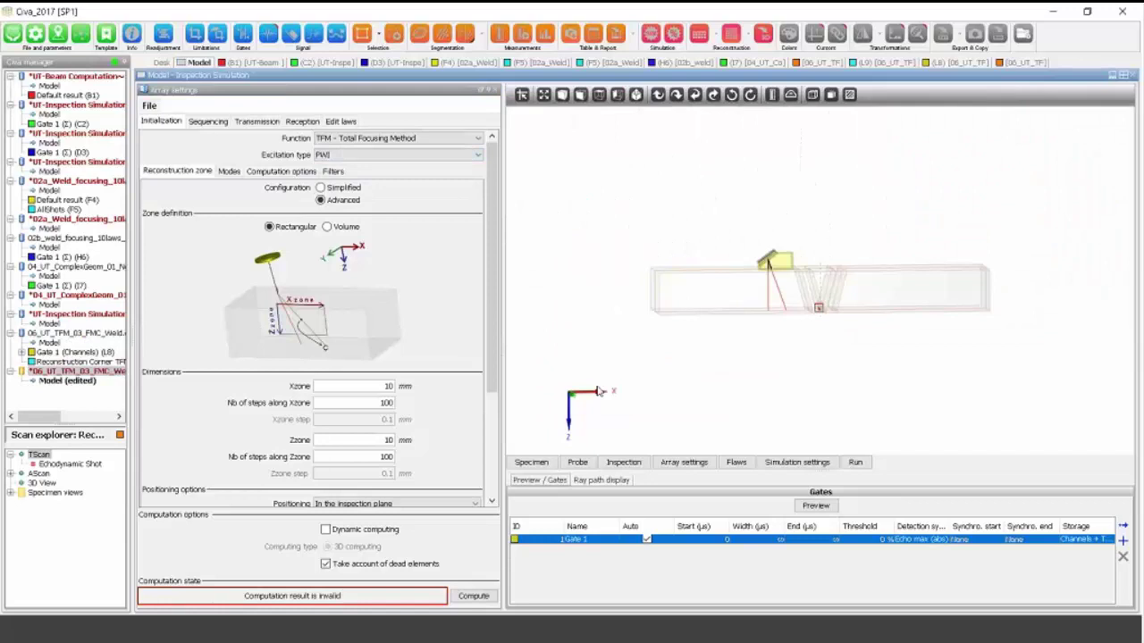
Set the plane-wave transmission from 40 to 60 deg with 20 steps, compute the delay laws and close the array settings.
left_click(258, 123)
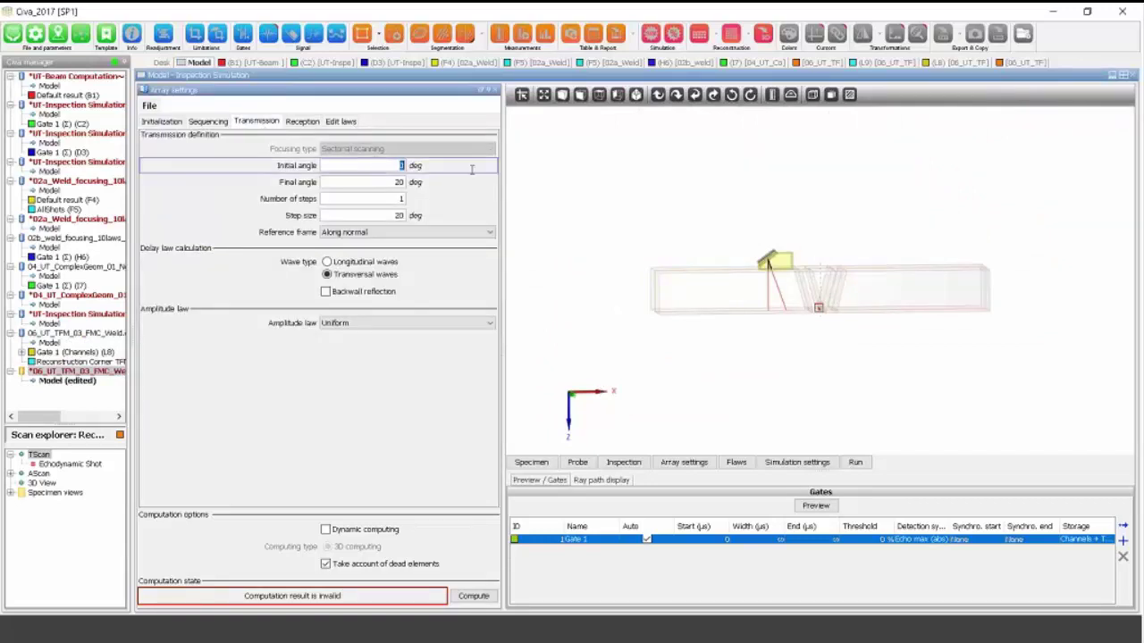
type("40")
key("Tab")
key("Tab")
type("20")
key("Tab")
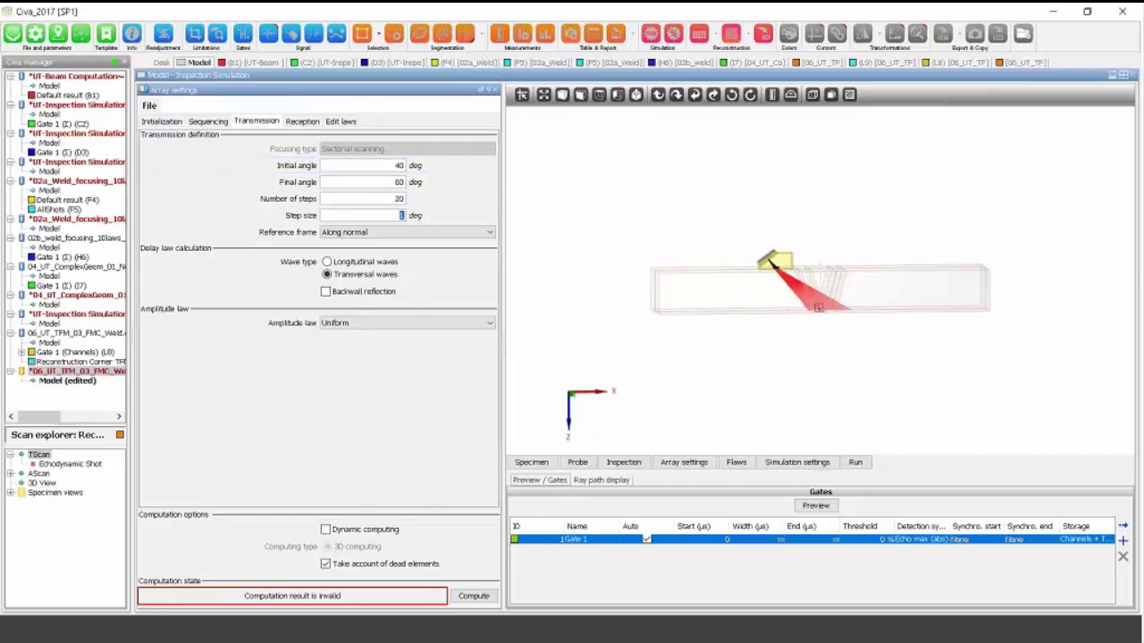
left_click(473, 596)
scroll(713, 342, "up", 4)
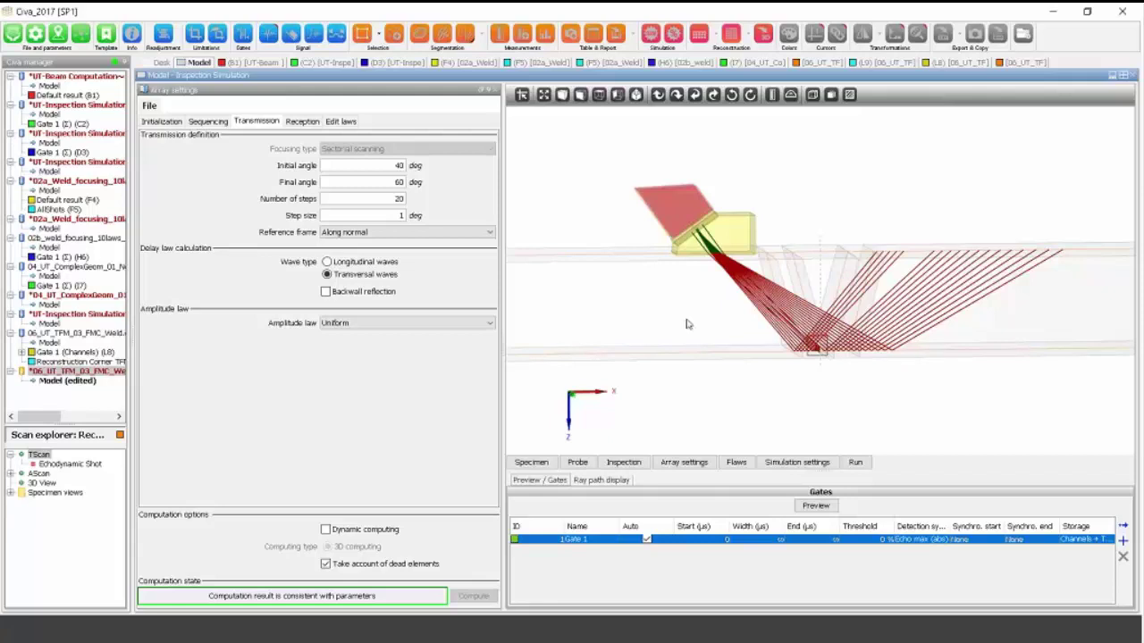
left_click(161, 122)
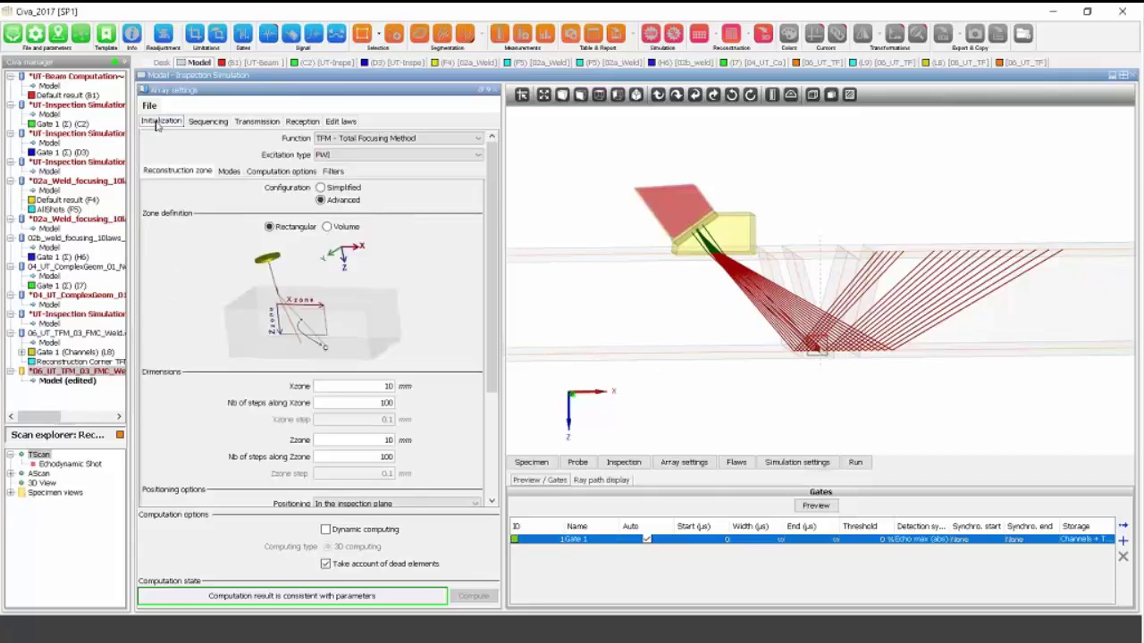
left_click(496, 91)
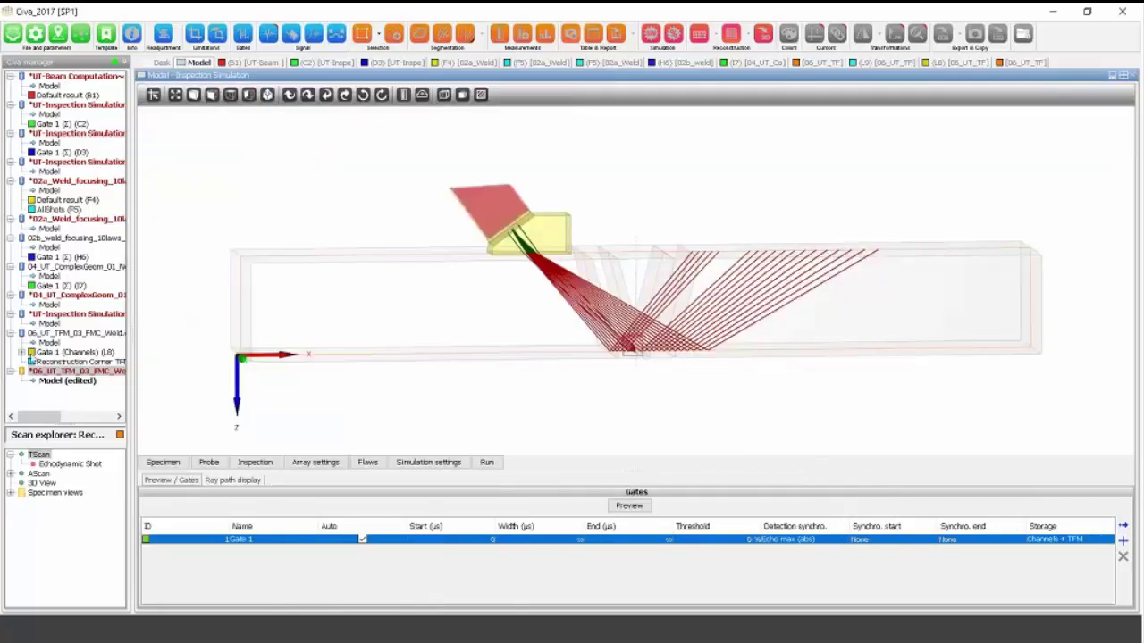
Display the default page of the direct TFM (TT) reconstruction under Gate 1 in the FMC weld project.
left_click(21, 352)
right_click(73, 362)
left_click(92, 373)
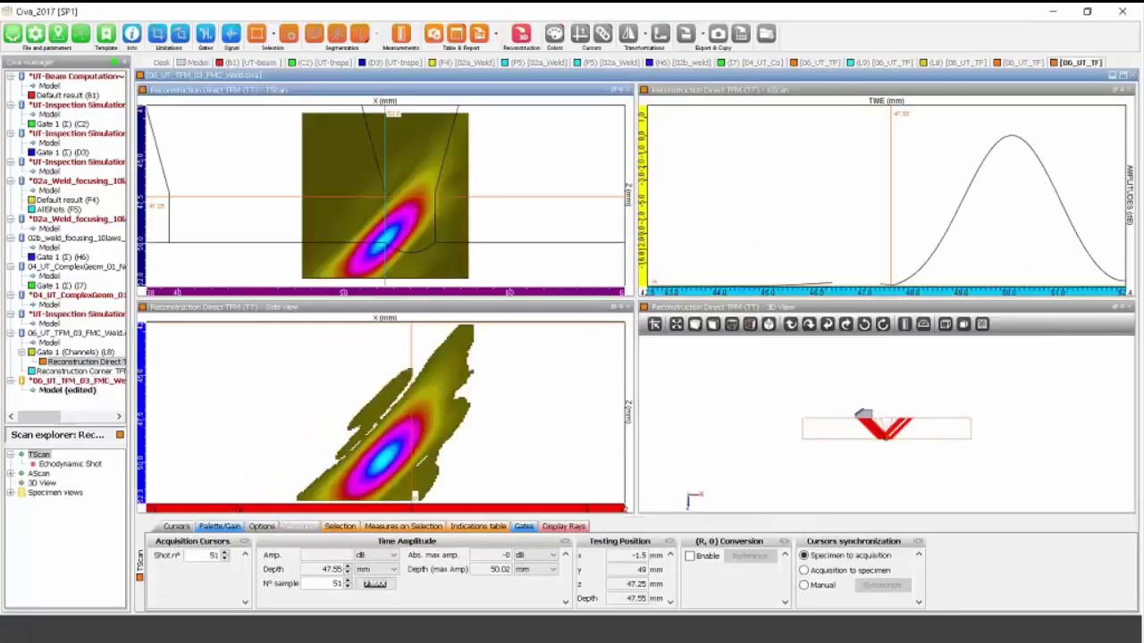
Overlay the direct TFM side-view image on the 3D view and inspect it around the flaw, enlarged and from an oblique angle.
right_click_drag(869, 438, 869, 383)
scroll(870, 384, "up", 5)
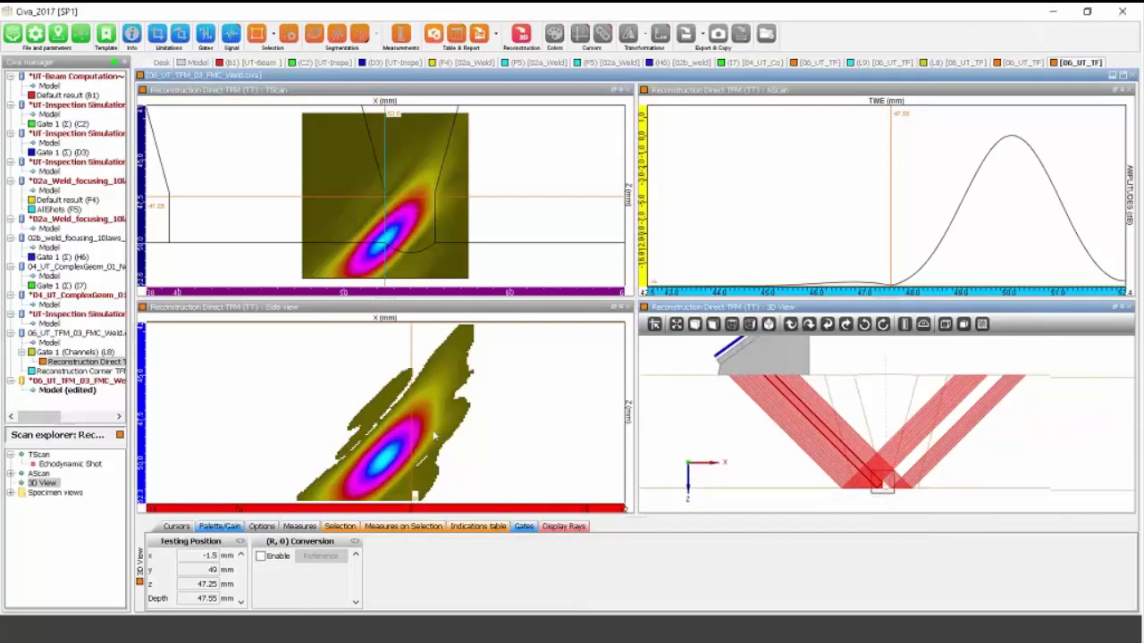
left_click(430, 430)
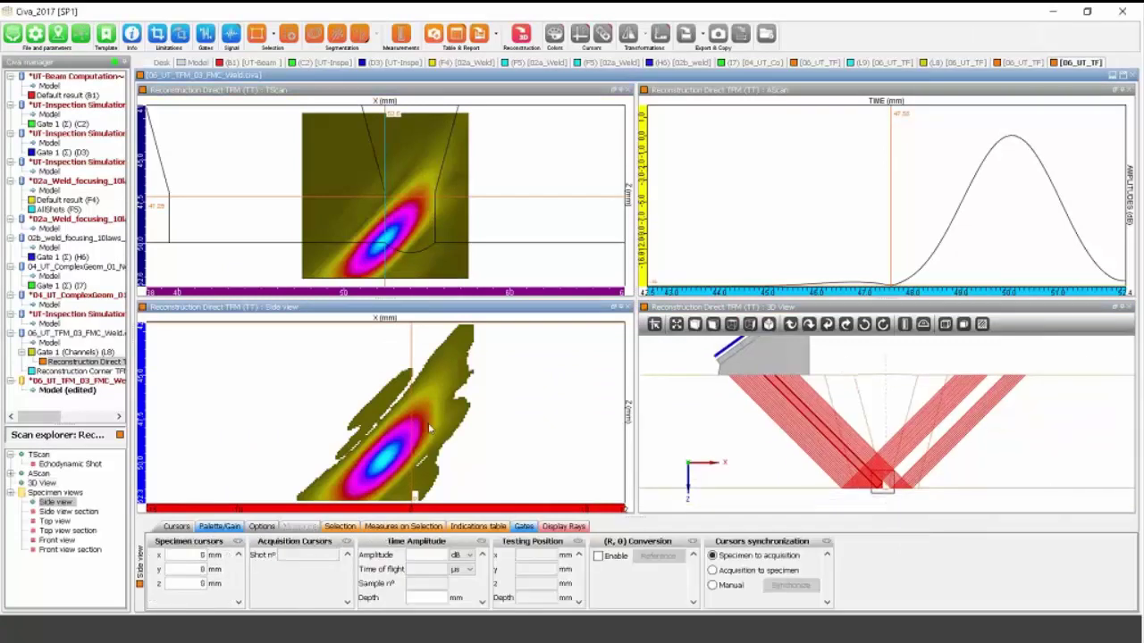
left_click(840, 310)
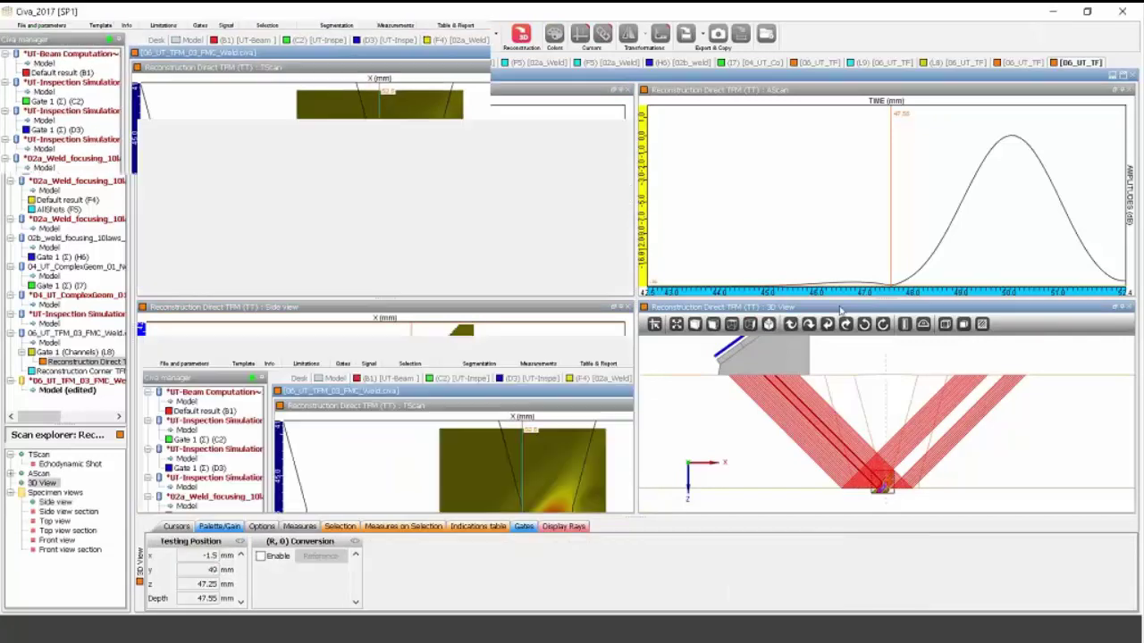
scroll(749, 323, "up", 1)
middle_click_drag(749, 323, 813, 201)
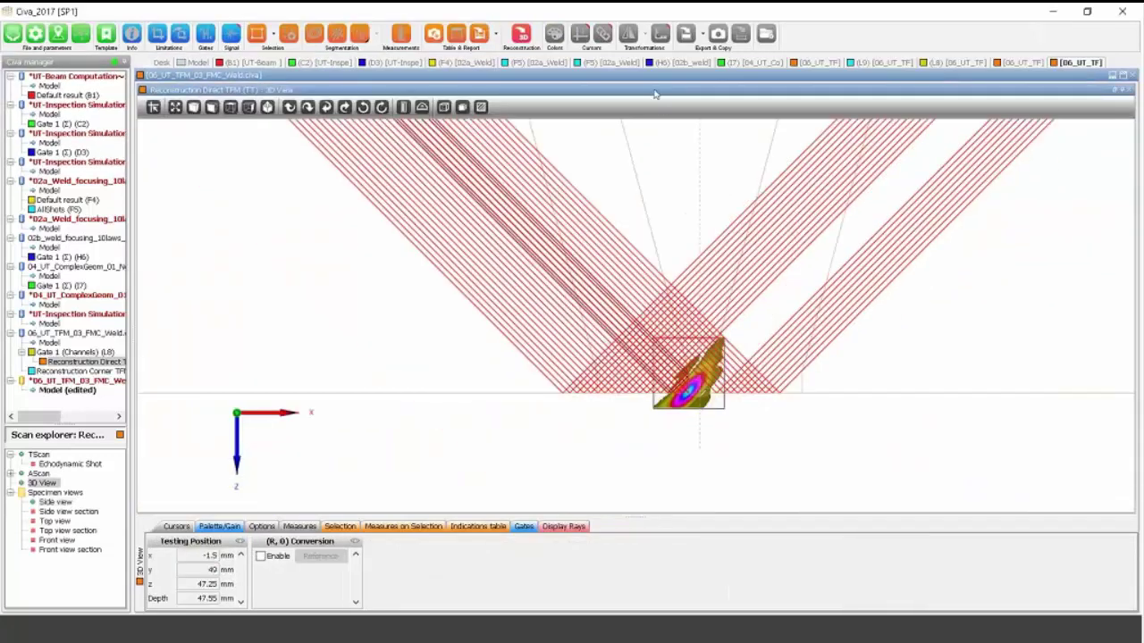
double_click(655, 93)
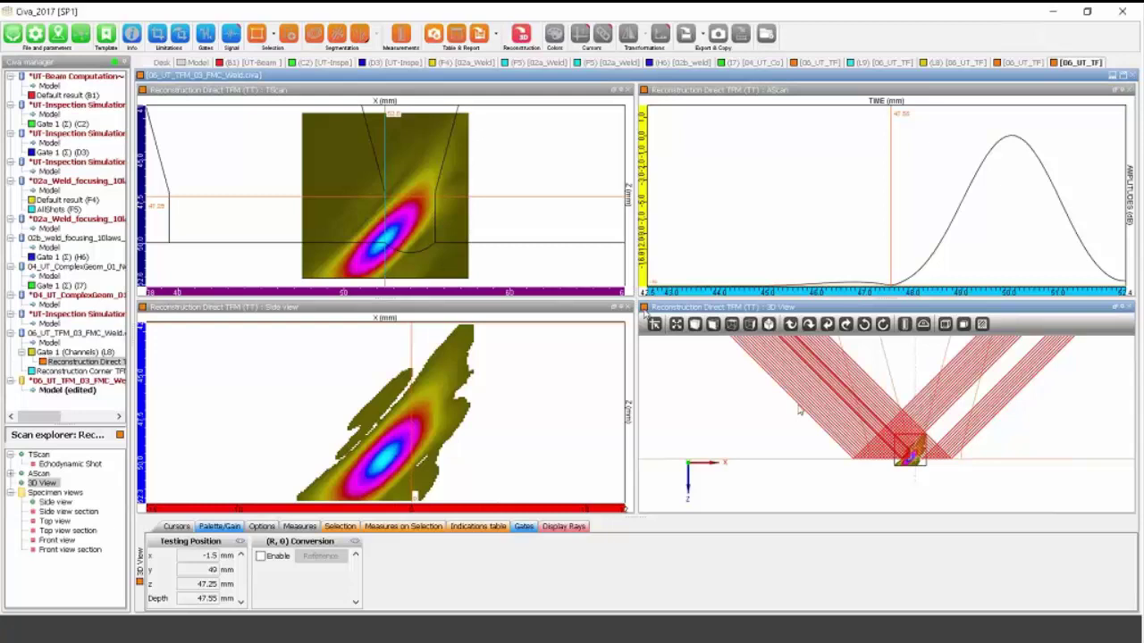
left_click_drag(792, 437, 816, 454)
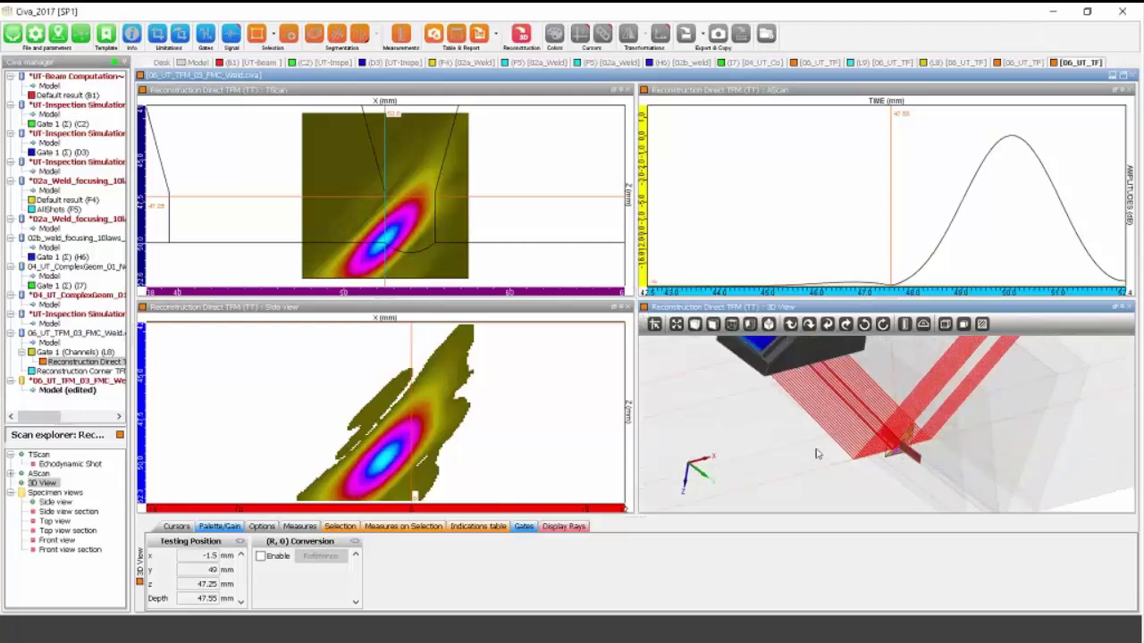
mouse_move(908, 455)
left_mouse_down()
mouse_move(879, 434)
mouse_move(901, 447)
left_mouse_up()
Widen the project tree and display the default page of the corner TFM (TTT) reconstruction.
left_click_drag(135, 344, 173, 348)
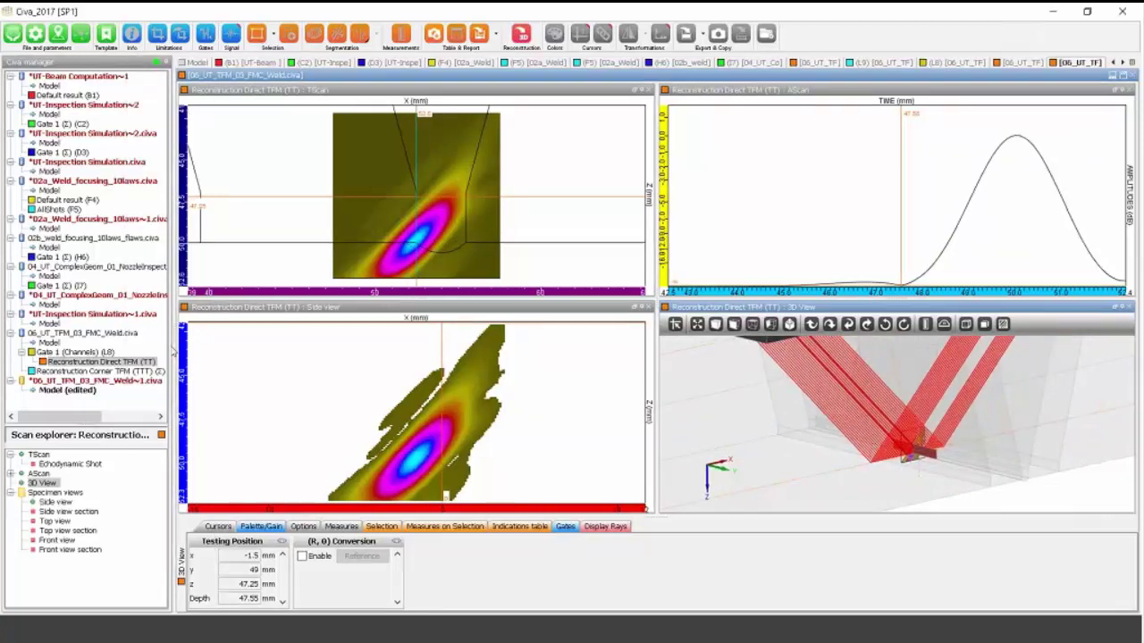
right_click(117, 372)
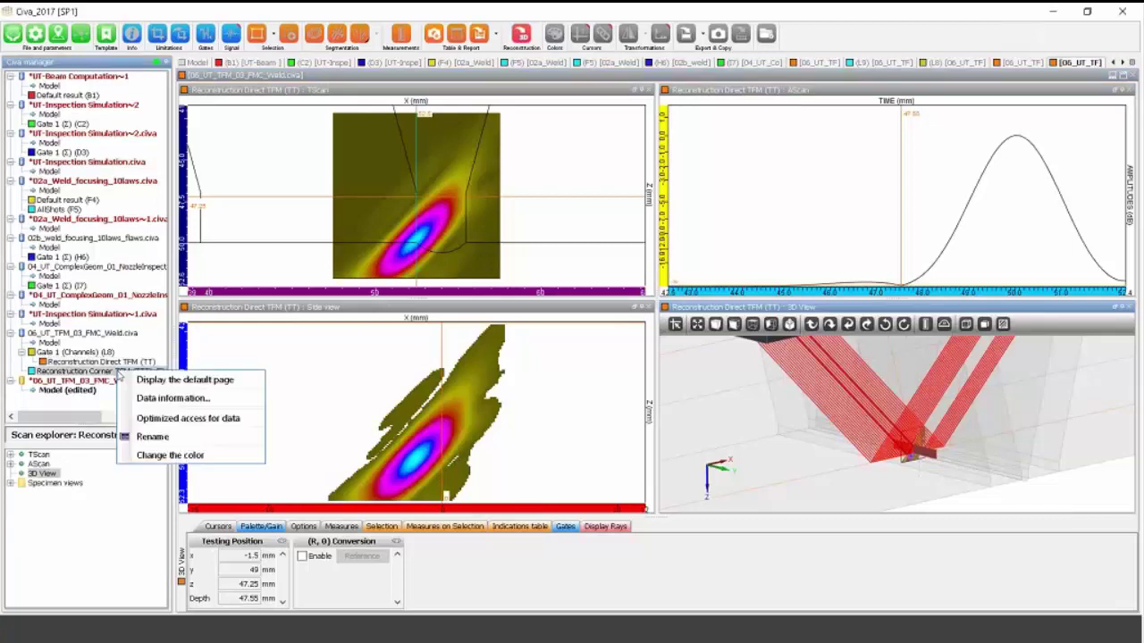
left_click(168, 381)
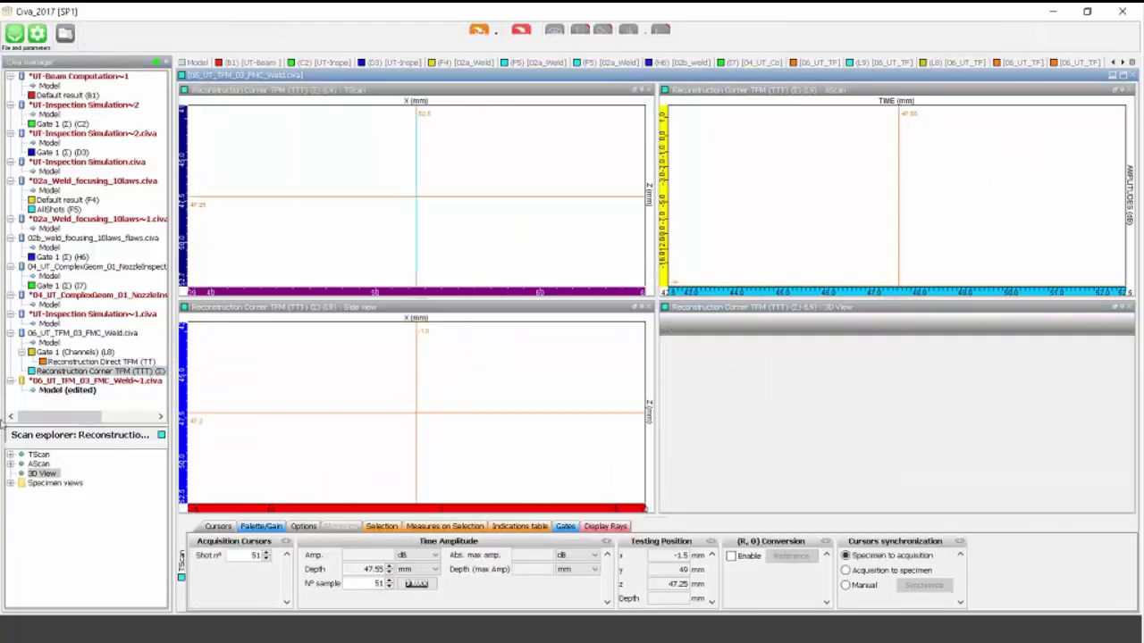
Overlay the corner TFM TScan image on the 3D view and inspect it around the flaw in the enlarged view.
left_click(41, 483)
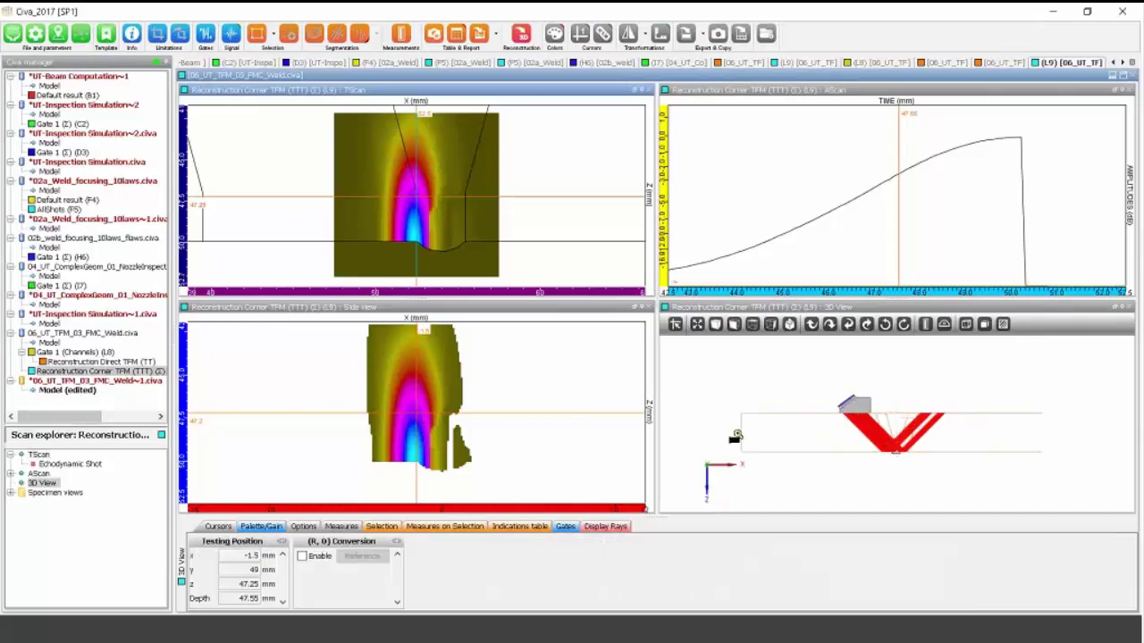
scroll(726, 440, "up", 3)
left_click_drag(726, 440, 743, 450)
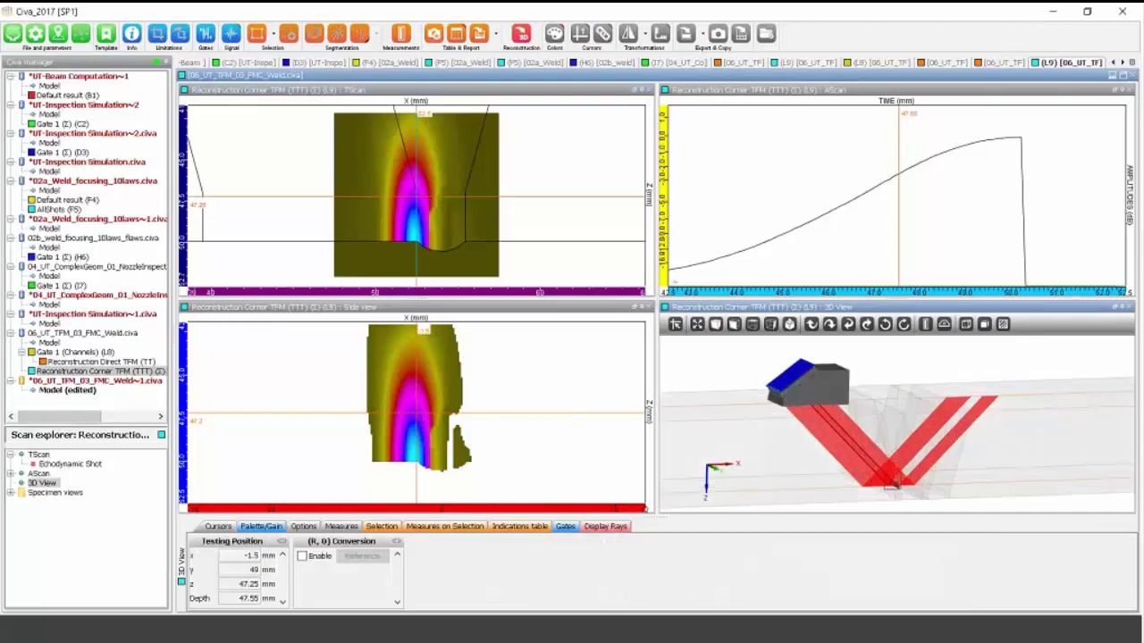
left_click(39, 454)
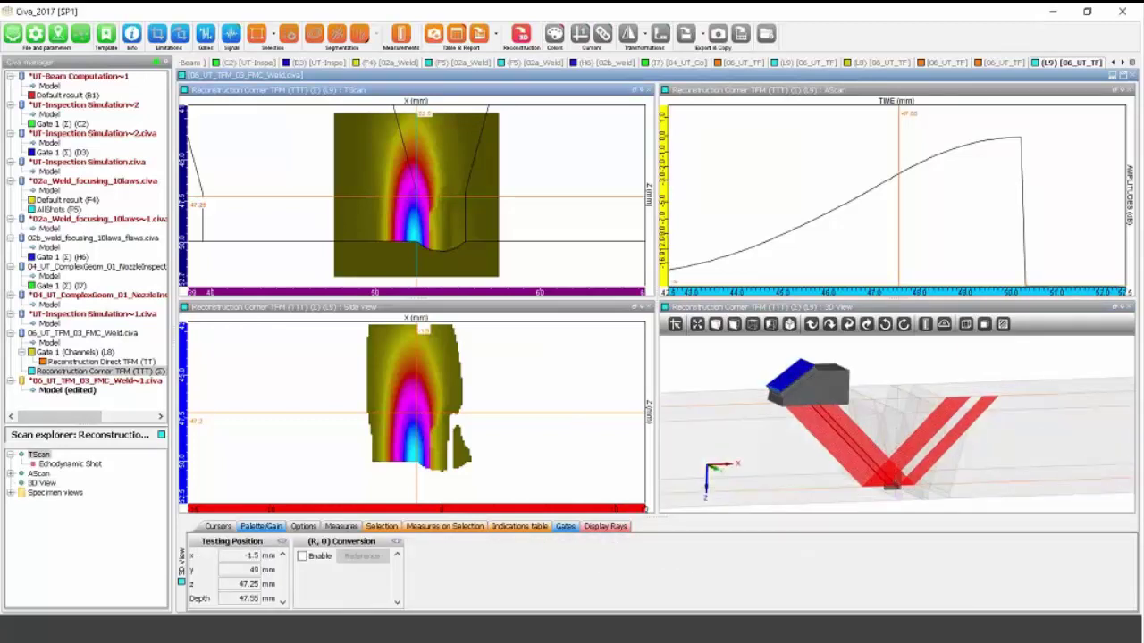
double_click(863, 307)
right_click_drag(837, 388, 834, 312)
middle_click_drag(836, 334, 995, 206)
right_click_drag(915, 325, 917, 266)
left_click_drag(924, 309, 906, 311)
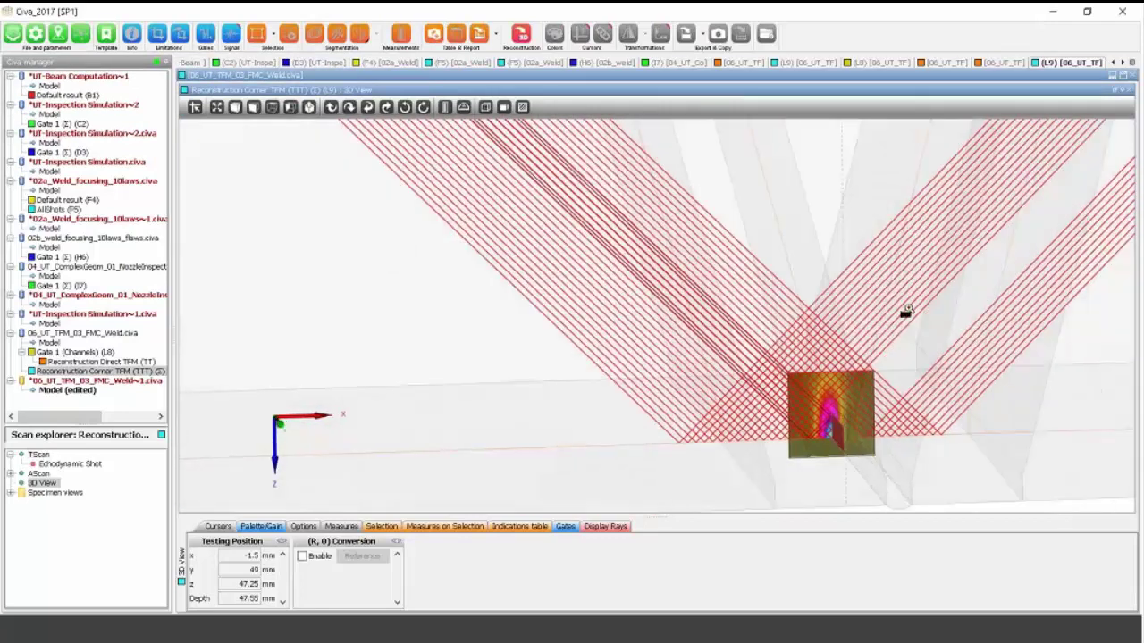
Inspect the corner TFM overlay around the flaw from close and oblique views, restore the four-view layout and reposition the TScan cursors.
scroll(983, 447, "up", 3)
scroll(765, 388, "down", 1)
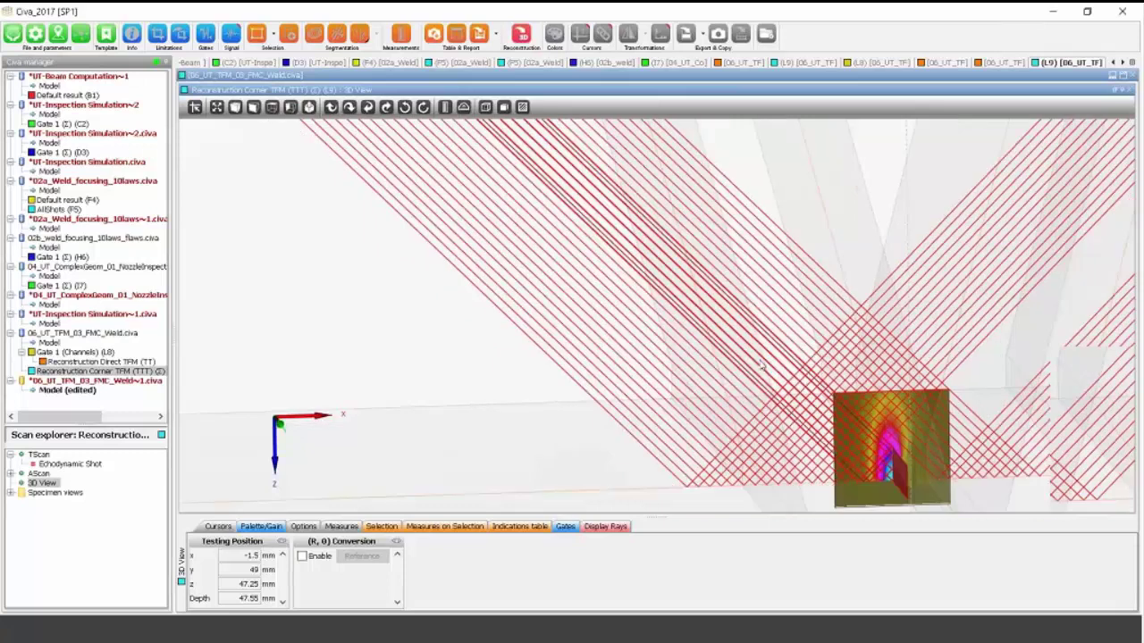
scroll(760, 367, "down", 5)
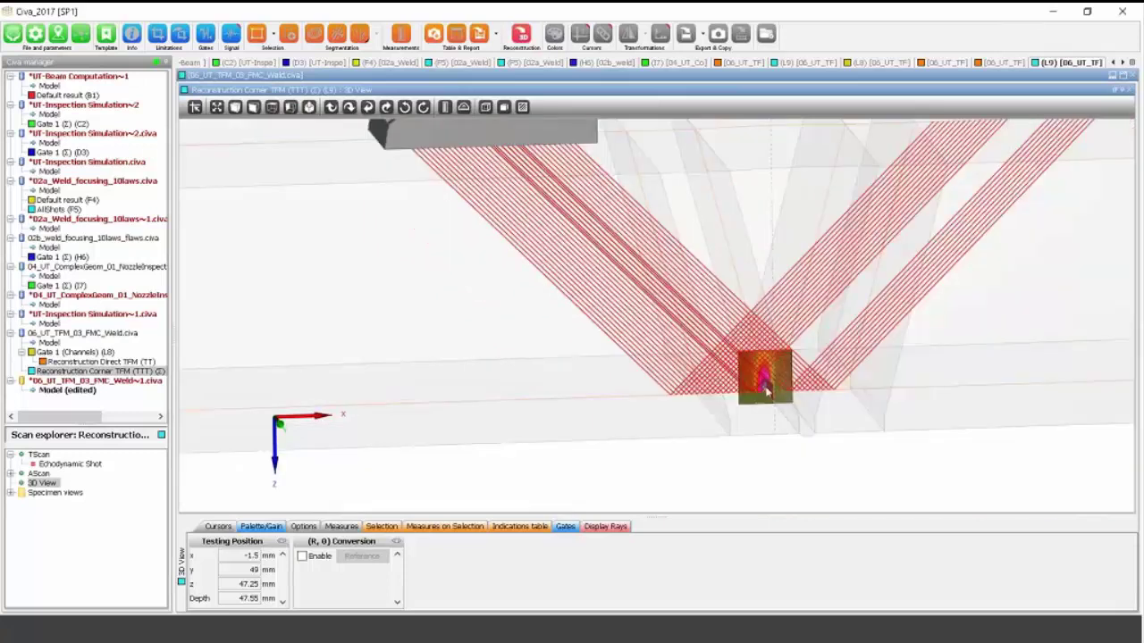
left_click_drag(747, 350, 697, 335)
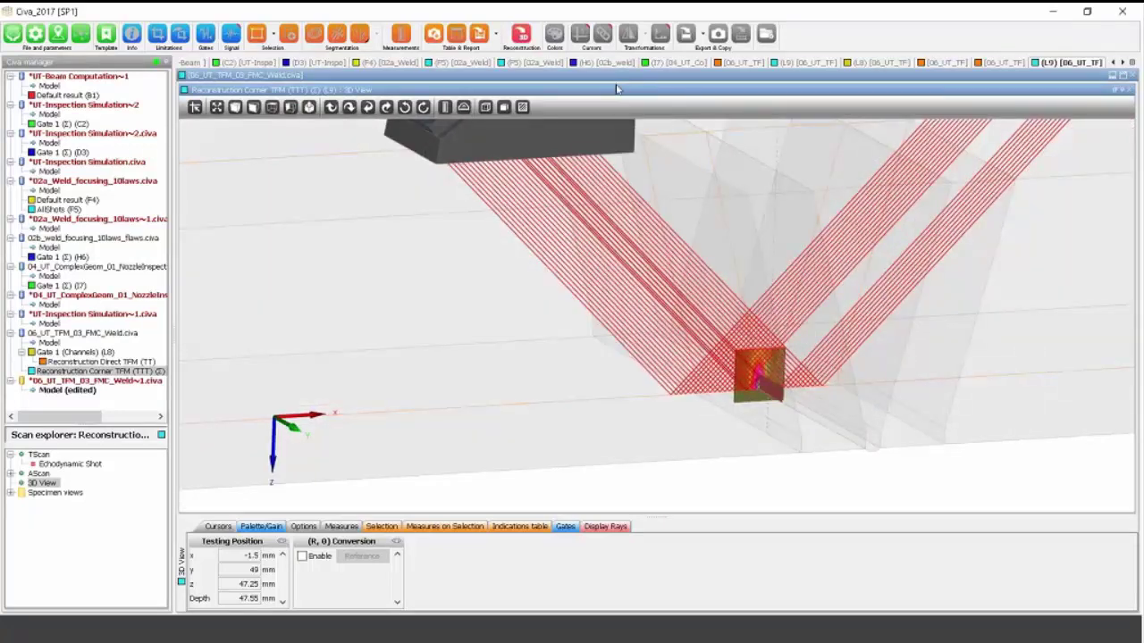
double_click(617, 88)
left_click_drag(403, 176, 426, 170)
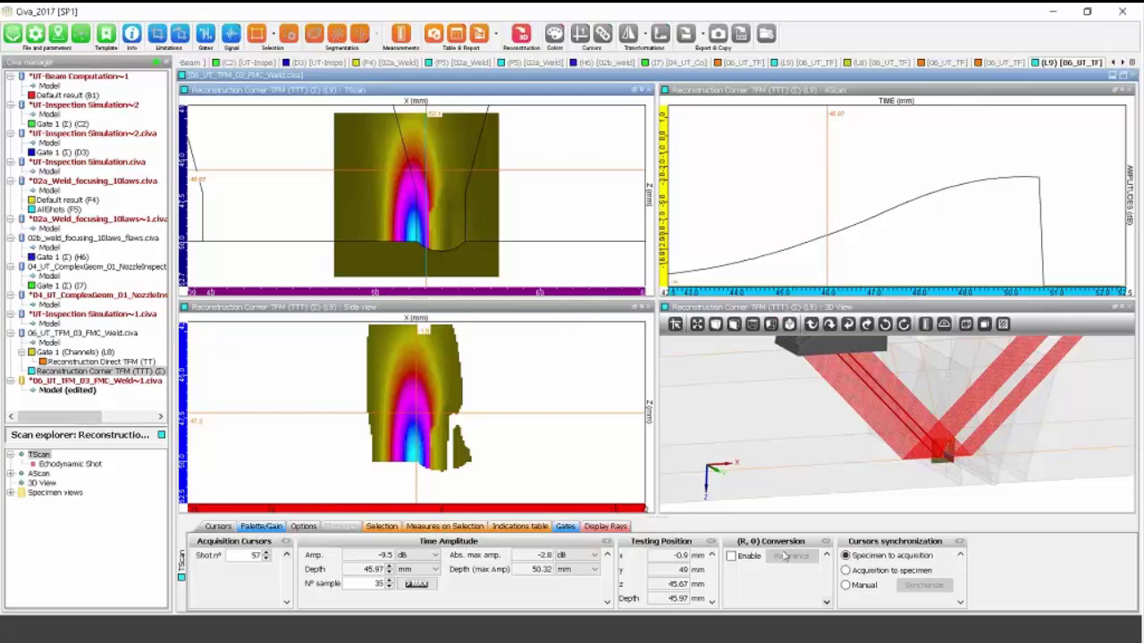
Draw a rectangular selection around the flaw echo in the TScan and shift it slightly to frame the echo.
left_click(257, 33)
left_click_drag(364, 143, 464, 255)
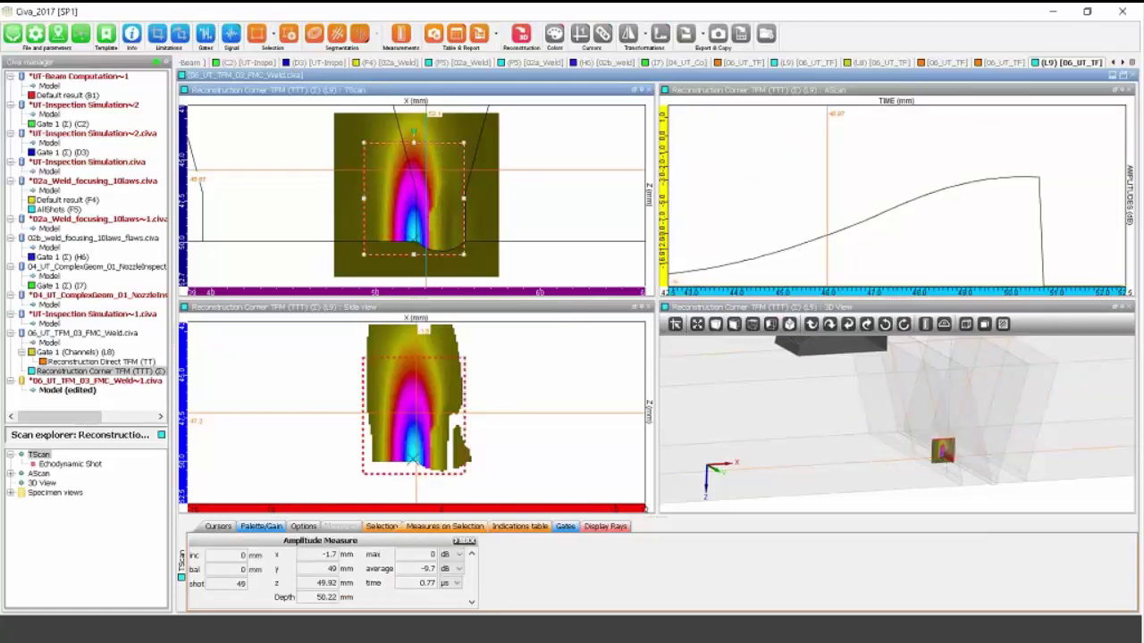
left_click_drag(451, 141, 458, 143)
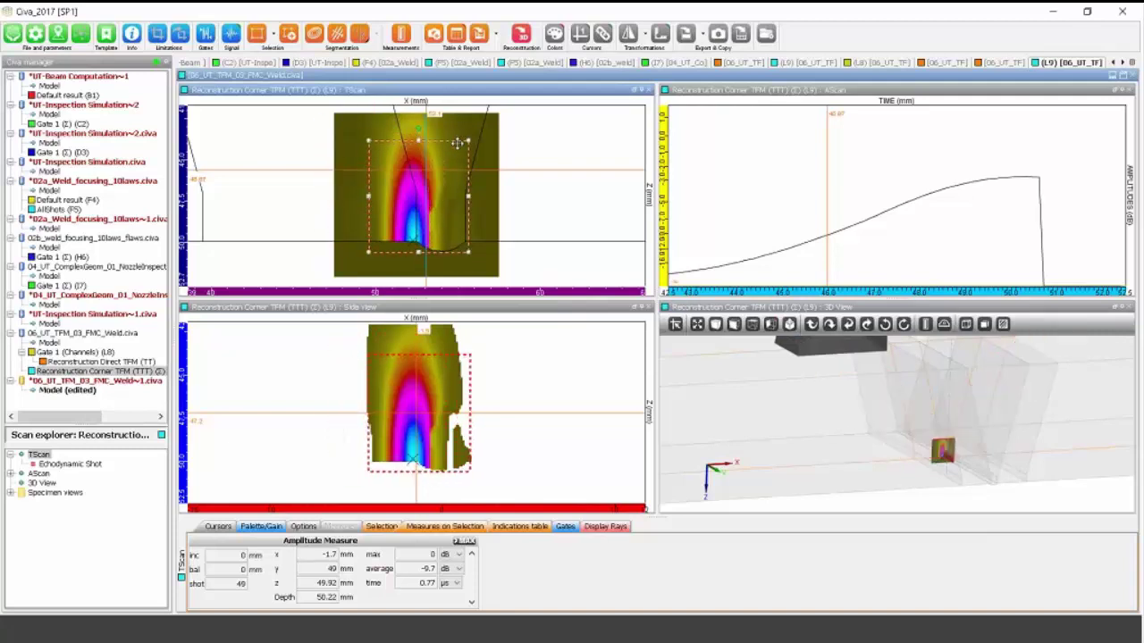
Show the -6 dB iso-amplitude contour alone, add the -3 and -9 dB contours around the echo, and close the contour display.
left_click(314, 33)
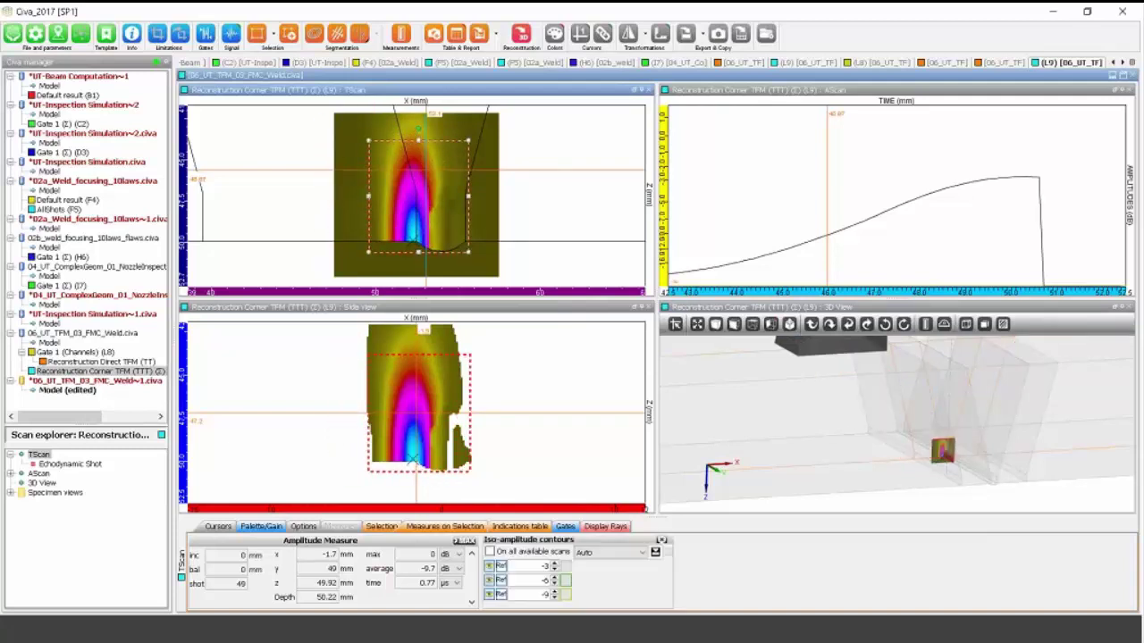
left_click(489, 567)
left_click(490, 595)
left_click(488, 566)
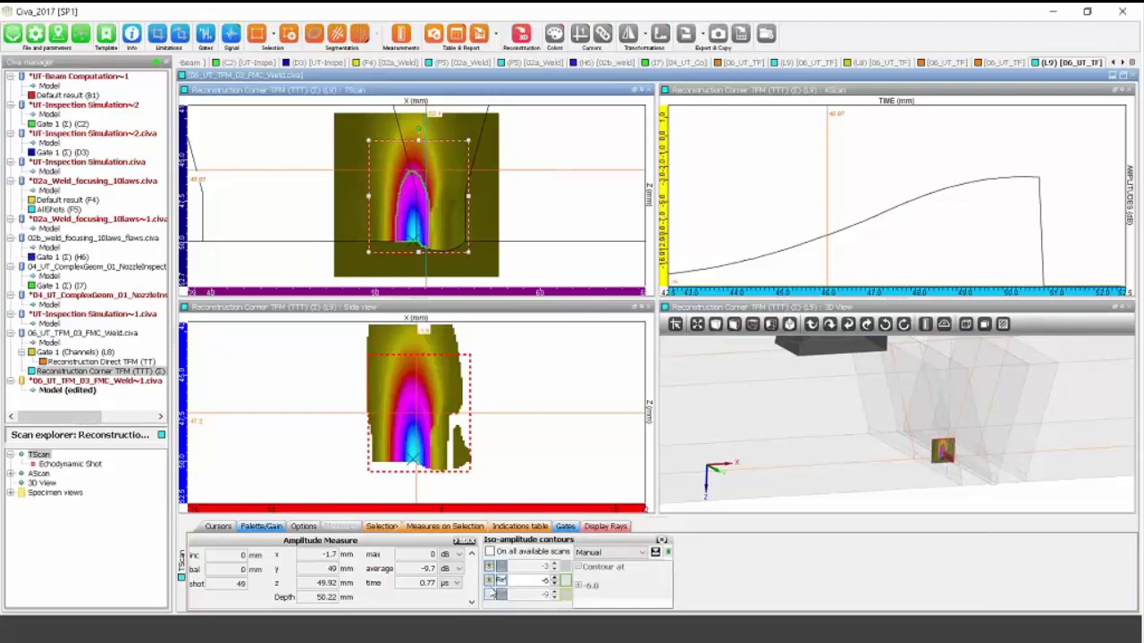
left_click(489, 595)
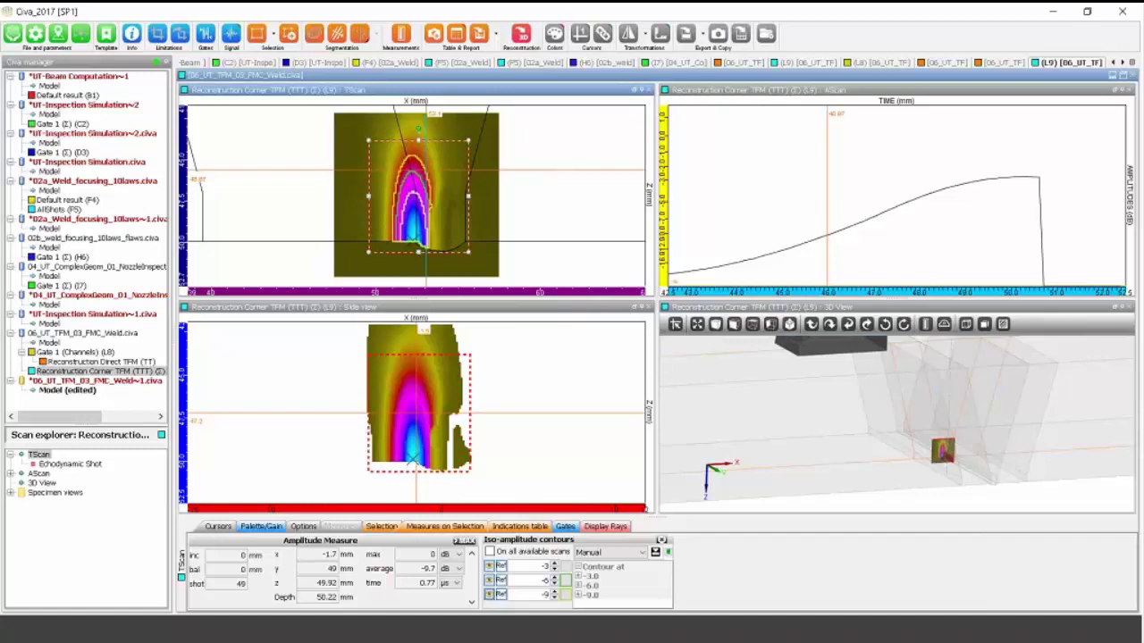
left_click(662, 540)
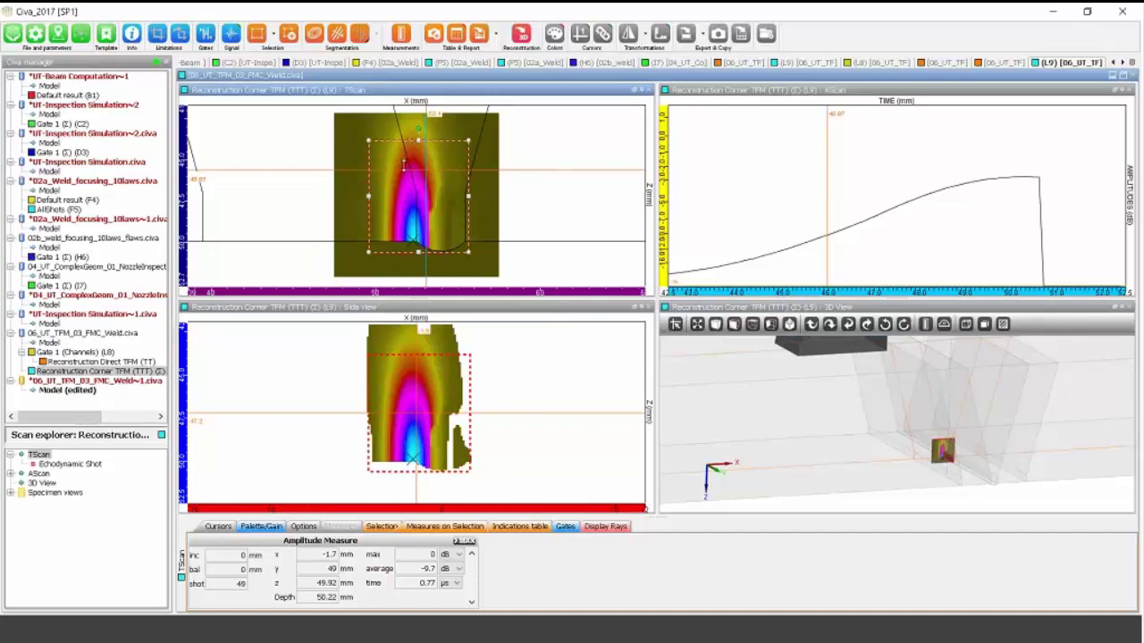
Slightly enlarge the rectangular selection at its upper right corner and view the whole specimen in 3D.
left_click(476, 138)
left_click_drag(470, 140, 475, 143)
scroll(748, 414, "down", 4)
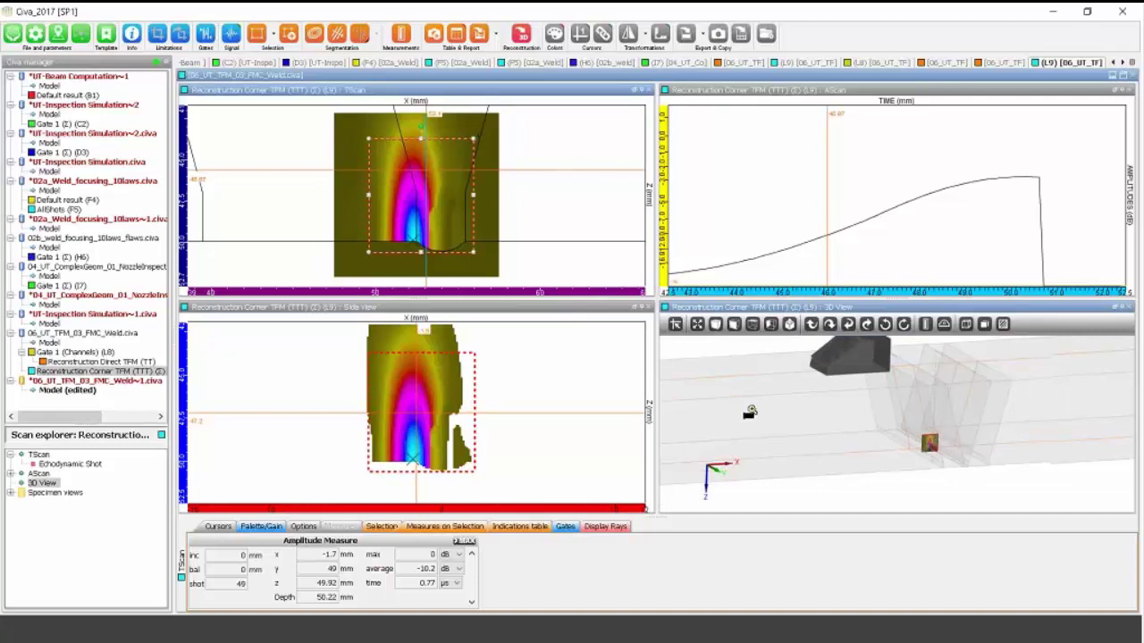
middle_click_drag(761, 407, 735, 404)
left_click_drag(736, 404, 726, 410)
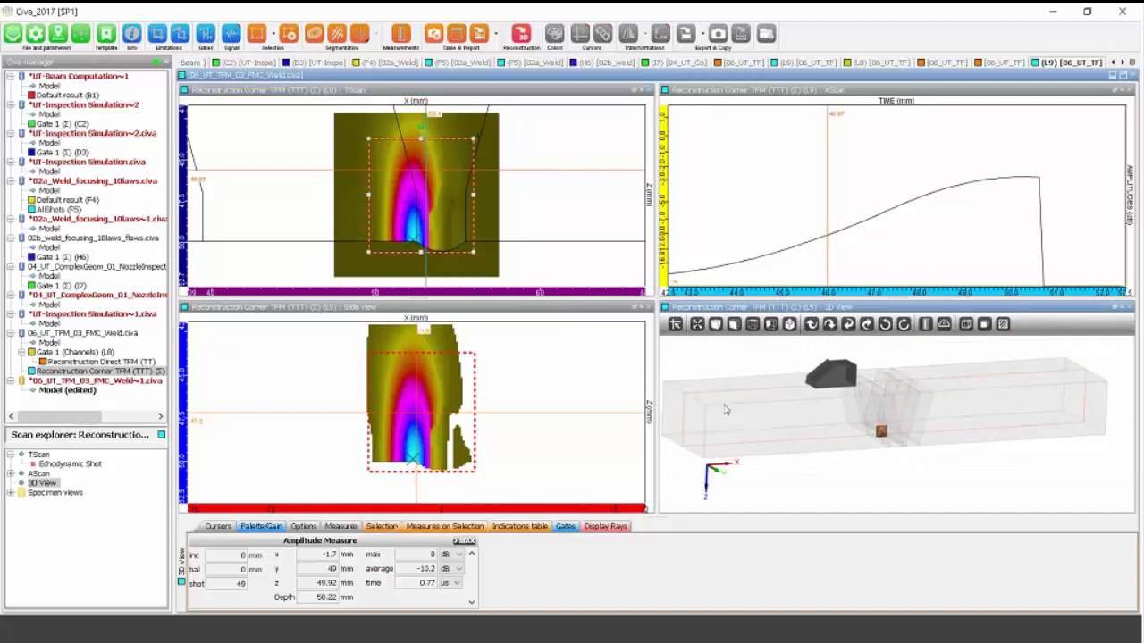
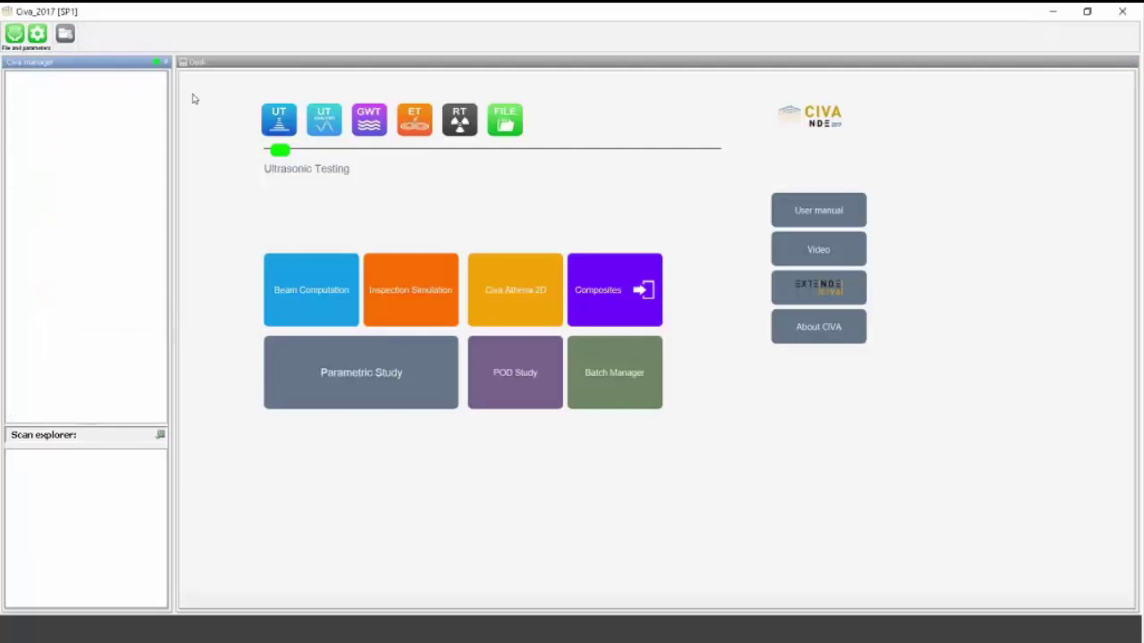
Open 07a_MetamodelSobol_New2017_Training.var from the Webinar_CIVA_2017 bookmark and display its inspection model.
left_click(513, 121)
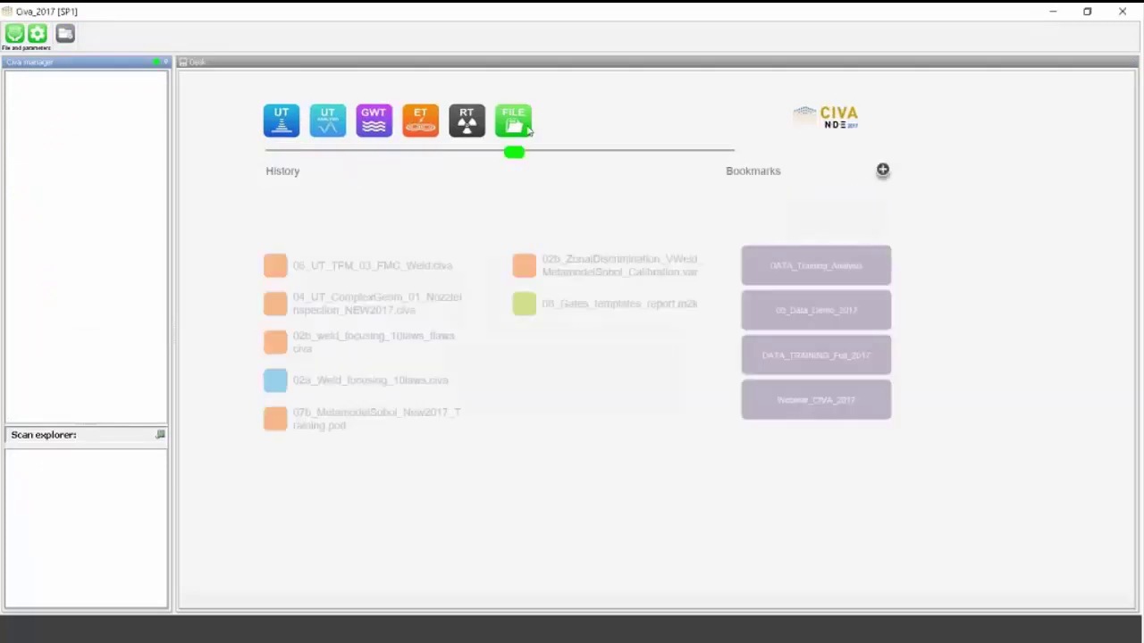
left_click(792, 404)
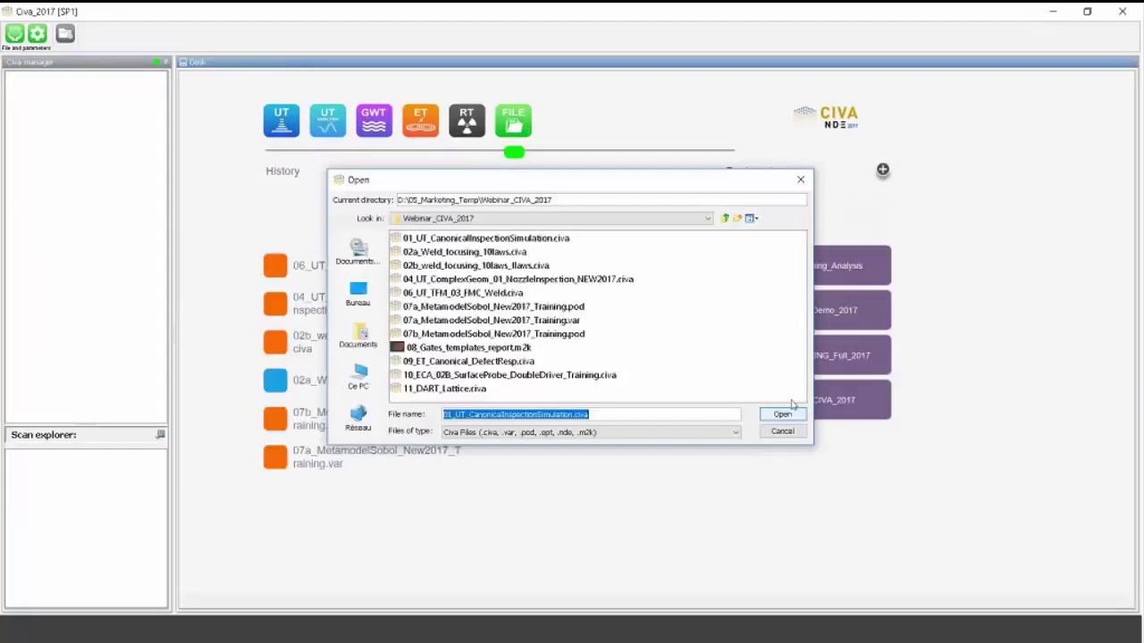
left_click(446, 320)
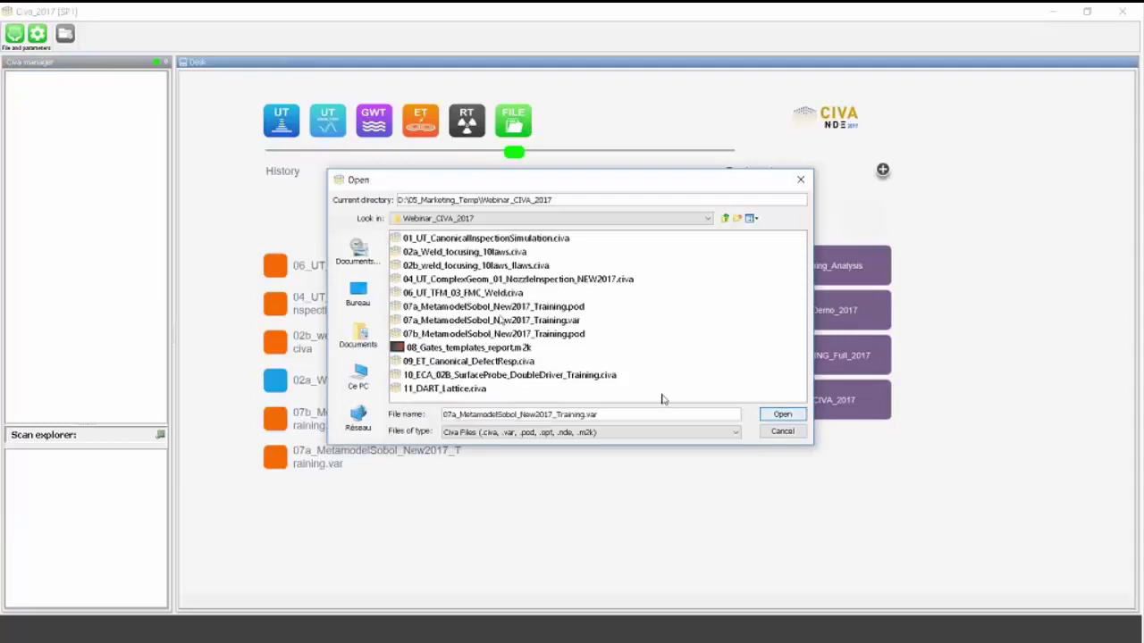
left_click(782, 414)
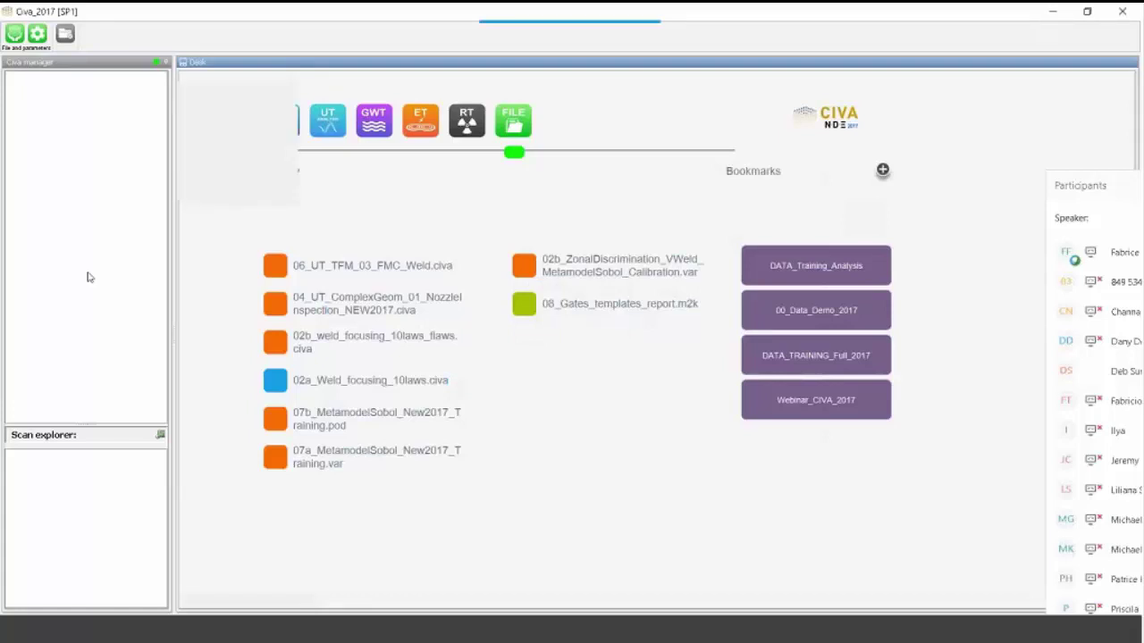
left_click(236, 61)
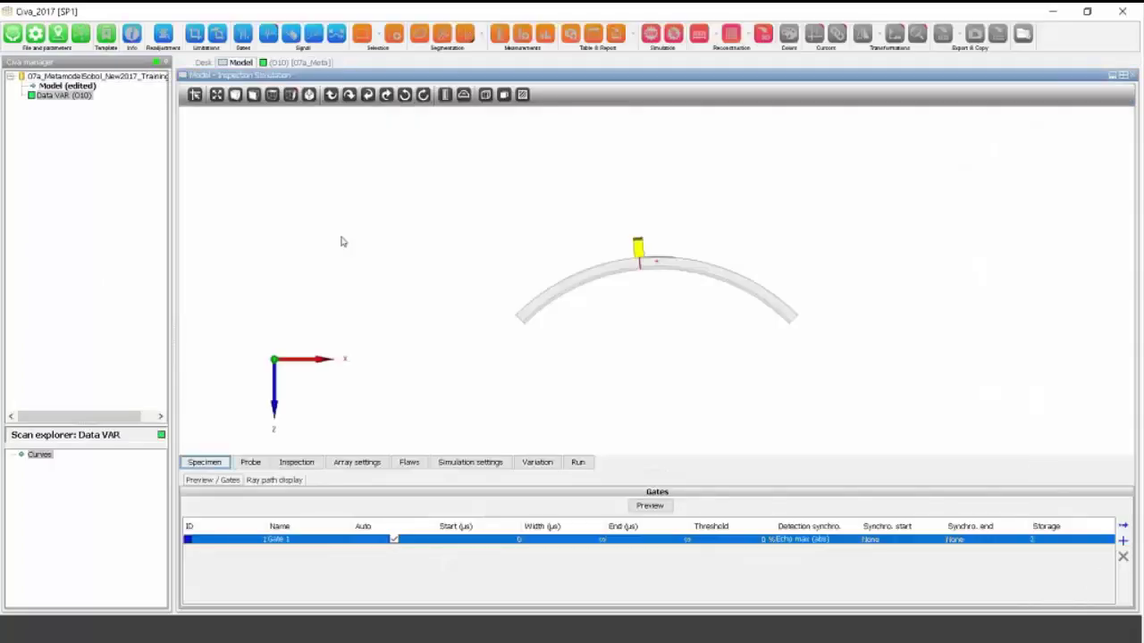
Examine the probe, ray path and embedded flaw on the cylindrical weld in the 3D view from several angles.
mouse_move(370, 250)
left_mouse_down()
mouse_move(485, 240)
mouse_move(459, 227)
mouse_move(421, 265)
mouse_move(373, 242)
left_mouse_up()
scroll(421, 265, "up", 5)
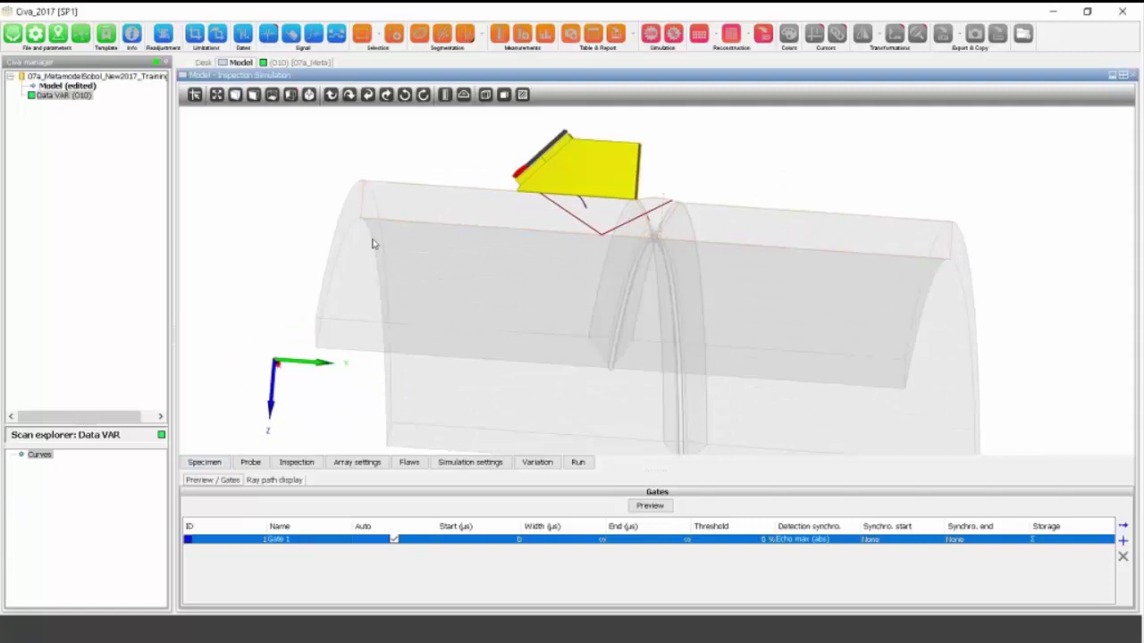
scroll(554, 286, "up", 5)
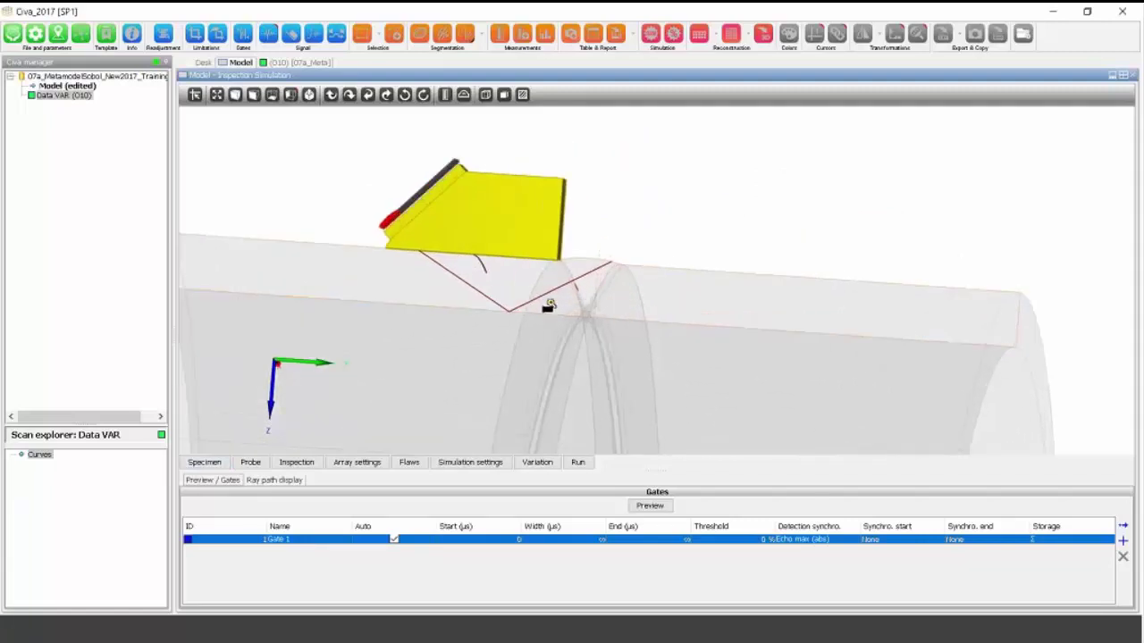
left_click_drag(542, 274, 563, 384)
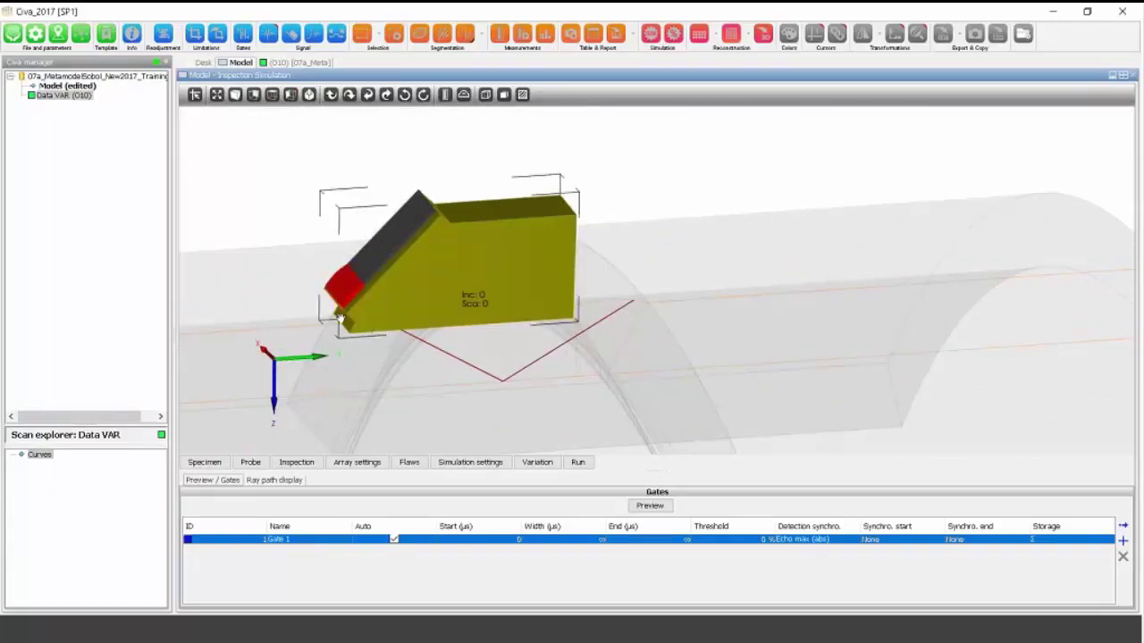
left_click_drag(430, 403, 448, 364)
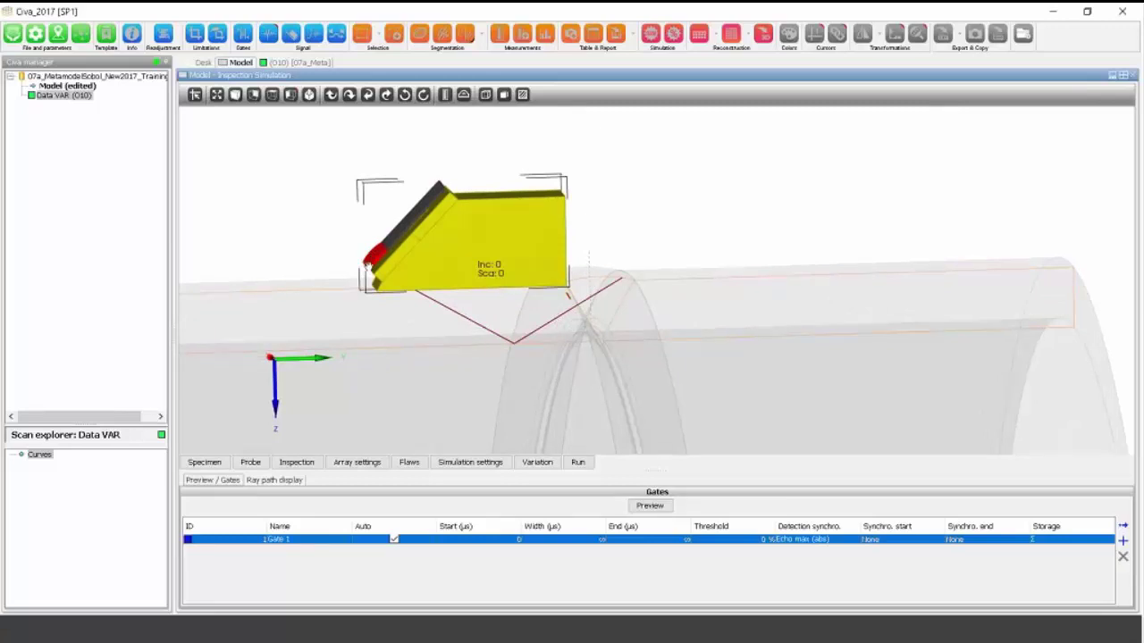
left_click_drag(456, 295, 441, 300)
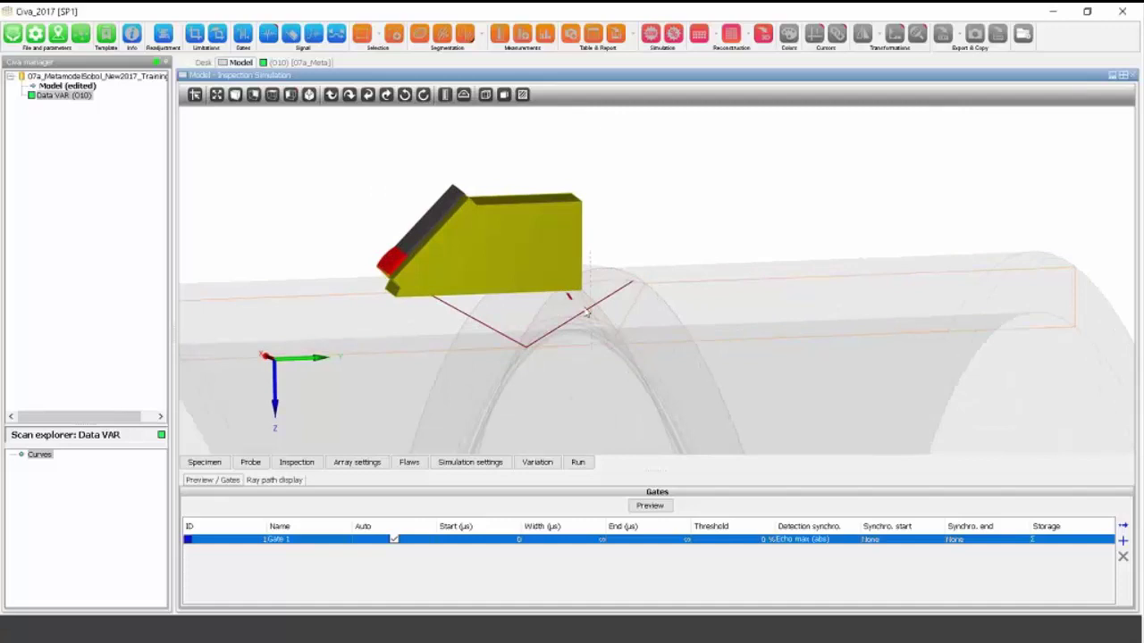
scroll(429, 394, "up", 3)
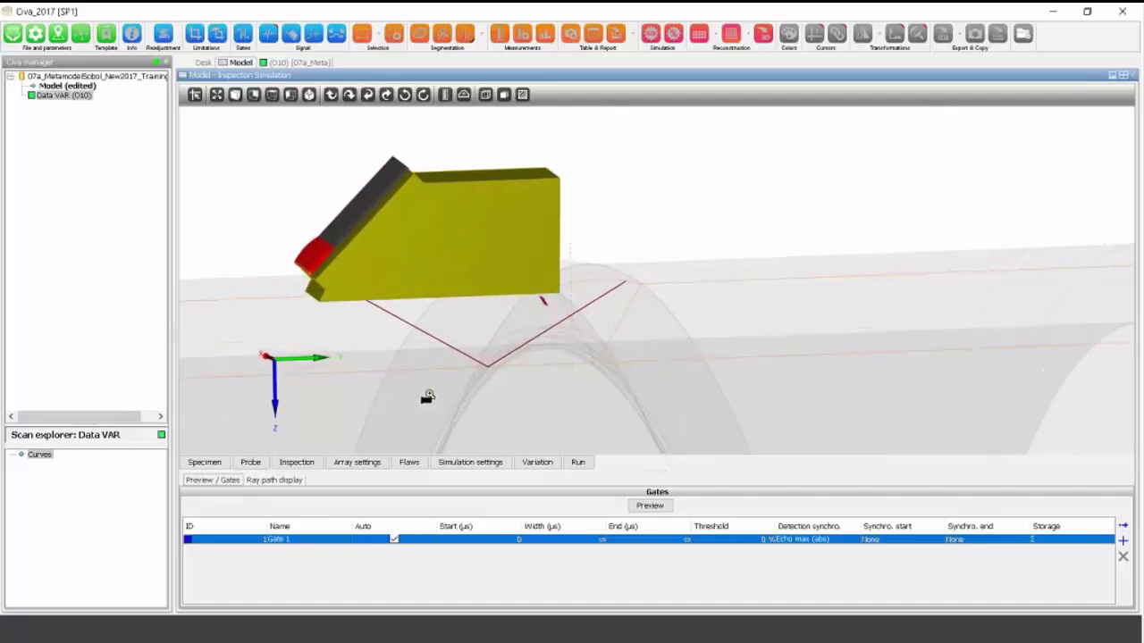
left_click(340, 250)
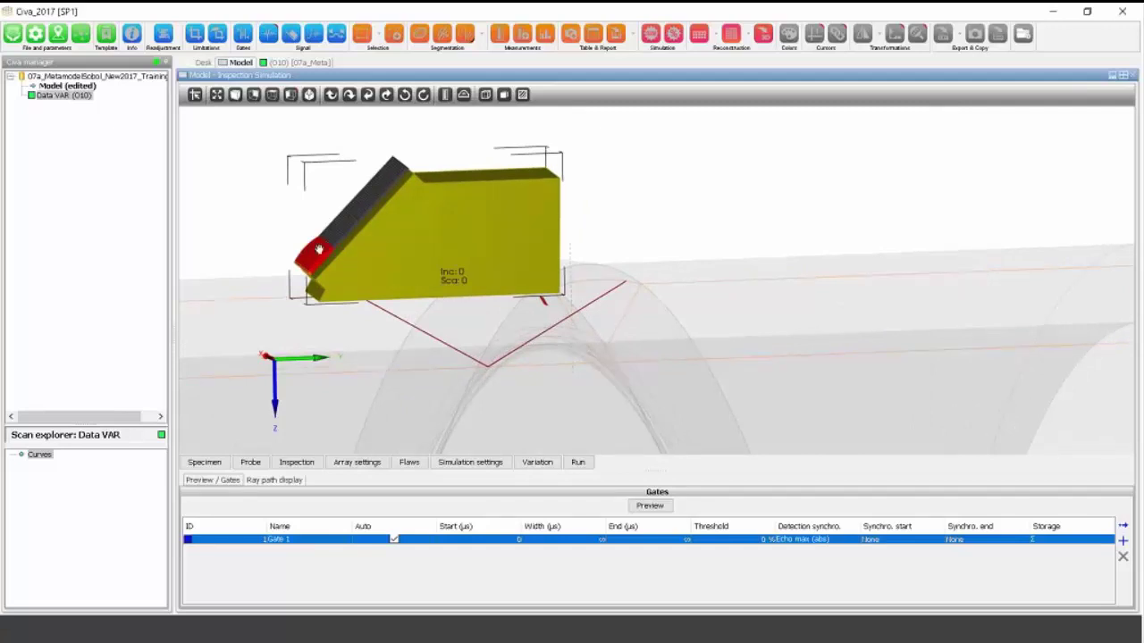
Display the beam in the ray path view and shift the probe onto the flaw and away again, inspecting from an oblique angle.
left_click(273, 480)
left_click(436, 506)
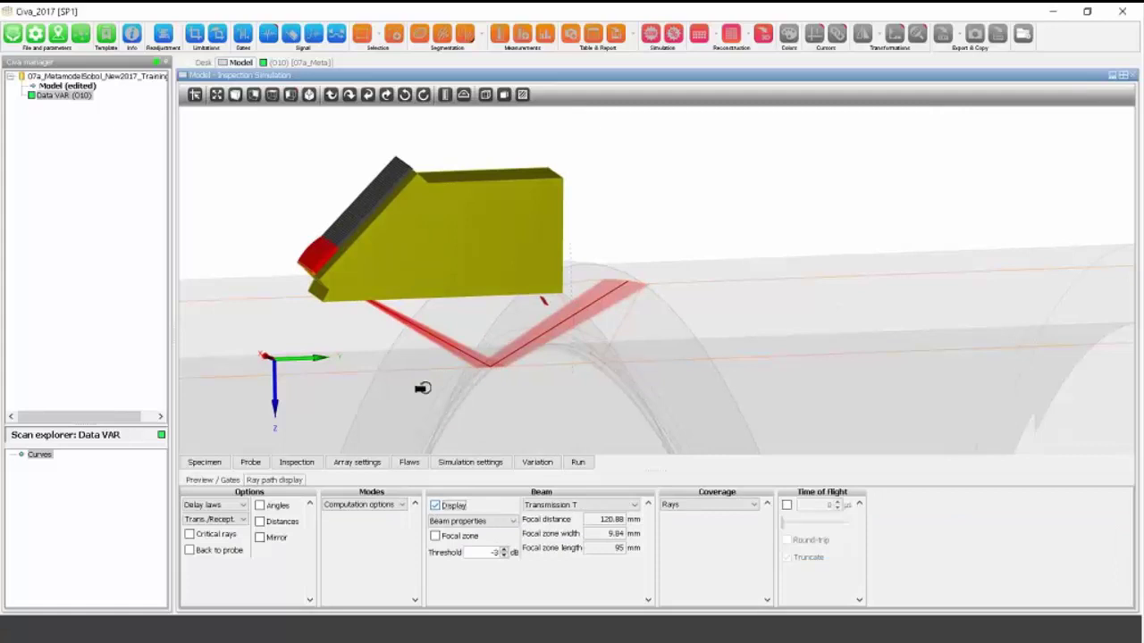
mouse_move(378, 268)
left_mouse_down()
mouse_move(342, 230)
mouse_move(365, 251)
left_mouse_up()
scroll(436, 334, "up", 5)
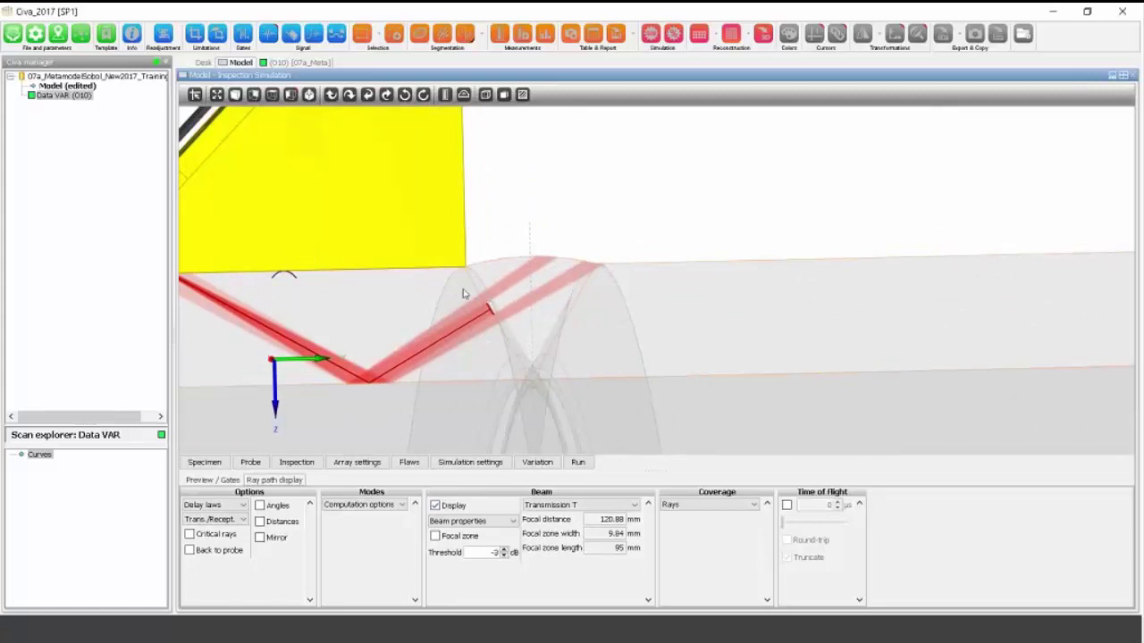
left_click_drag(463, 293, 443, 340)
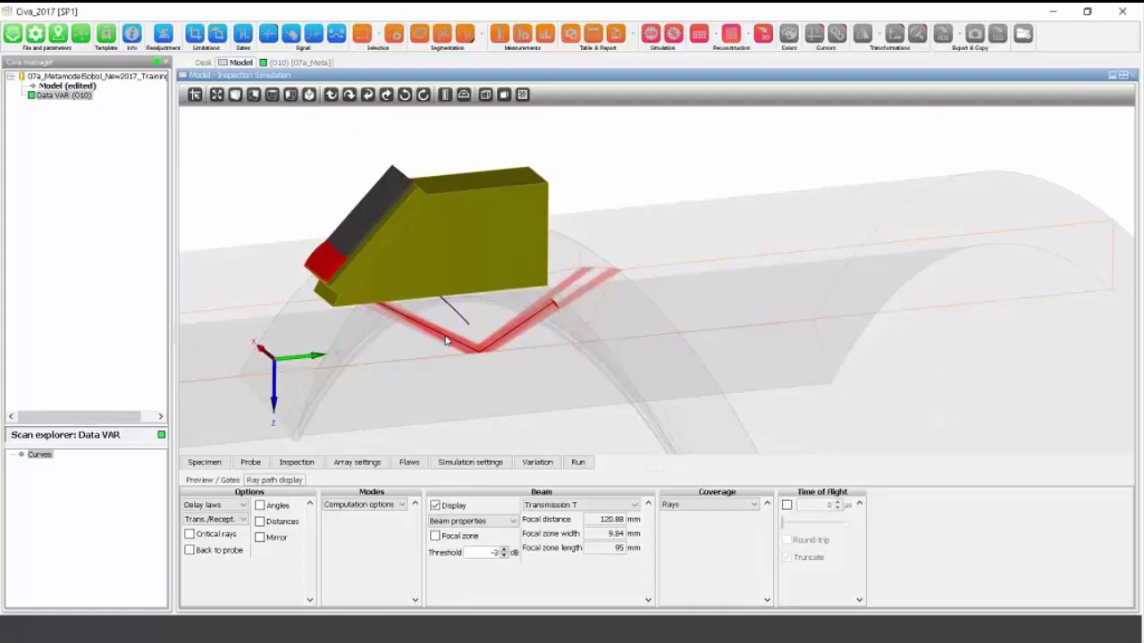
left_click_drag(433, 277, 429, 231)
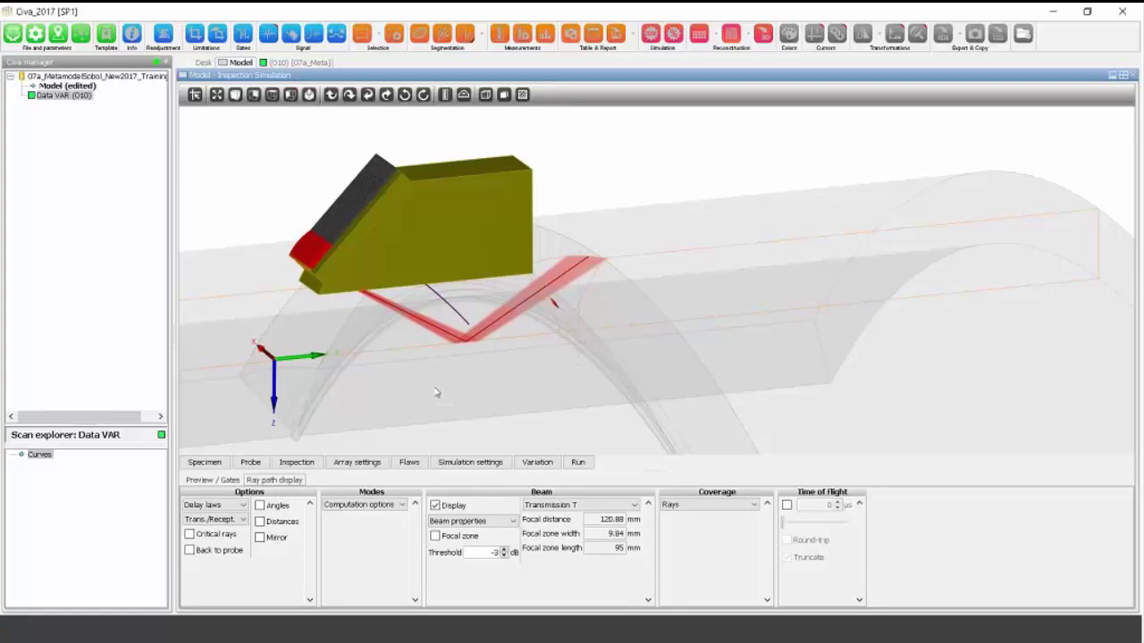
Review the specimen's weld geometry and material settings, including the transverse wave velocity range, and close the specimen settings.
left_click(207, 463)
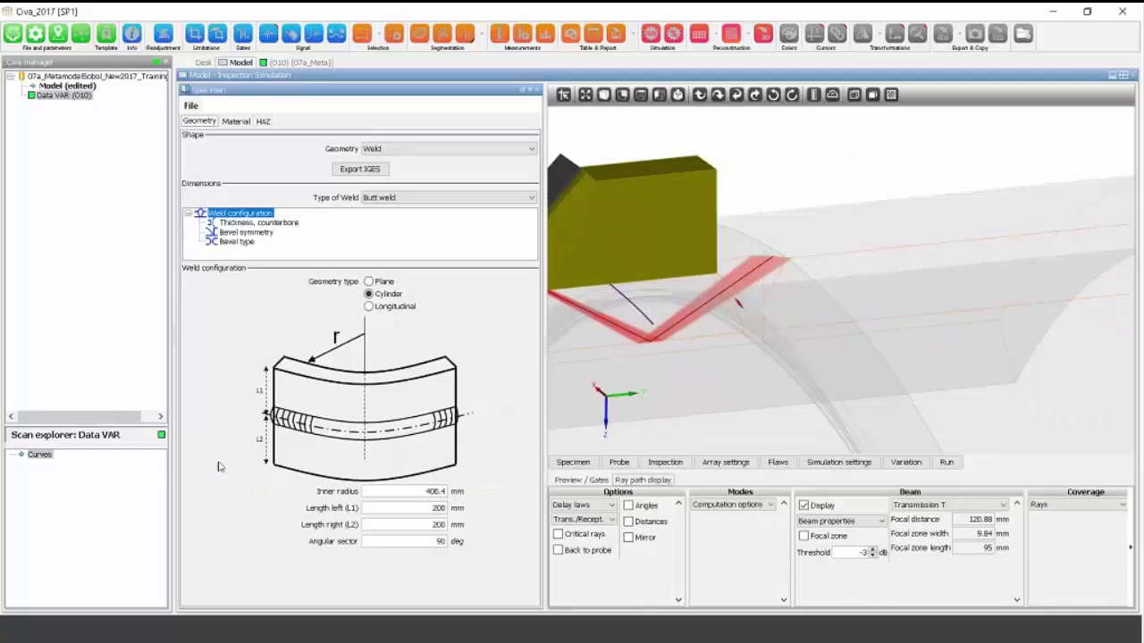
left_click(236, 122)
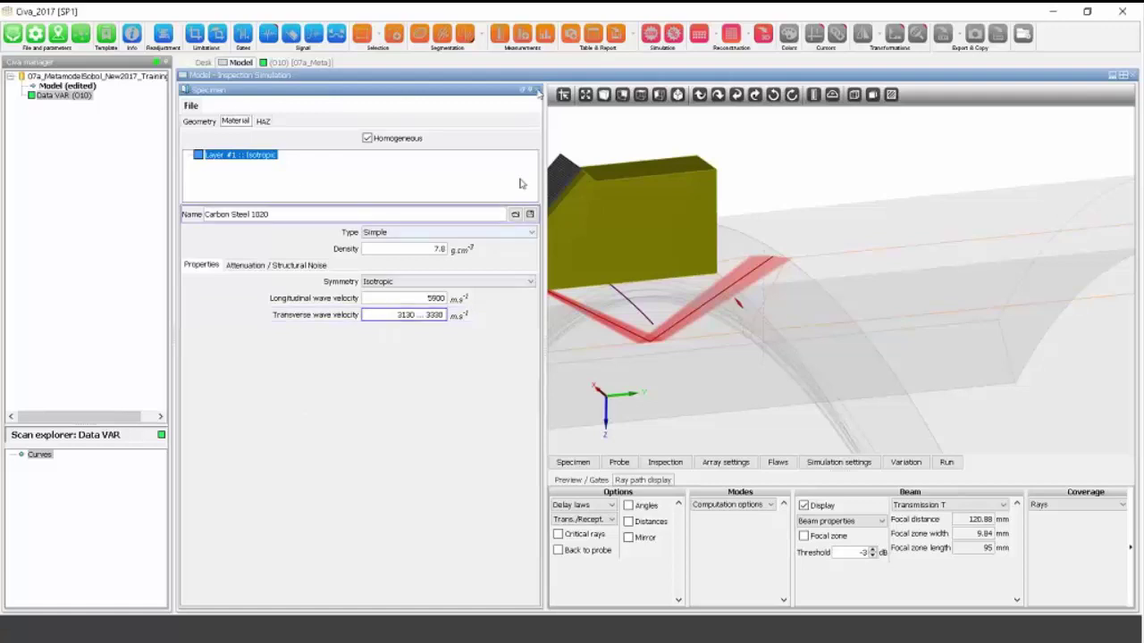
left_click(534, 91)
Review the rectangular defect's geometry and positioning ranges and inspect the defect near the beam in the 3D view.
left_click(408, 462)
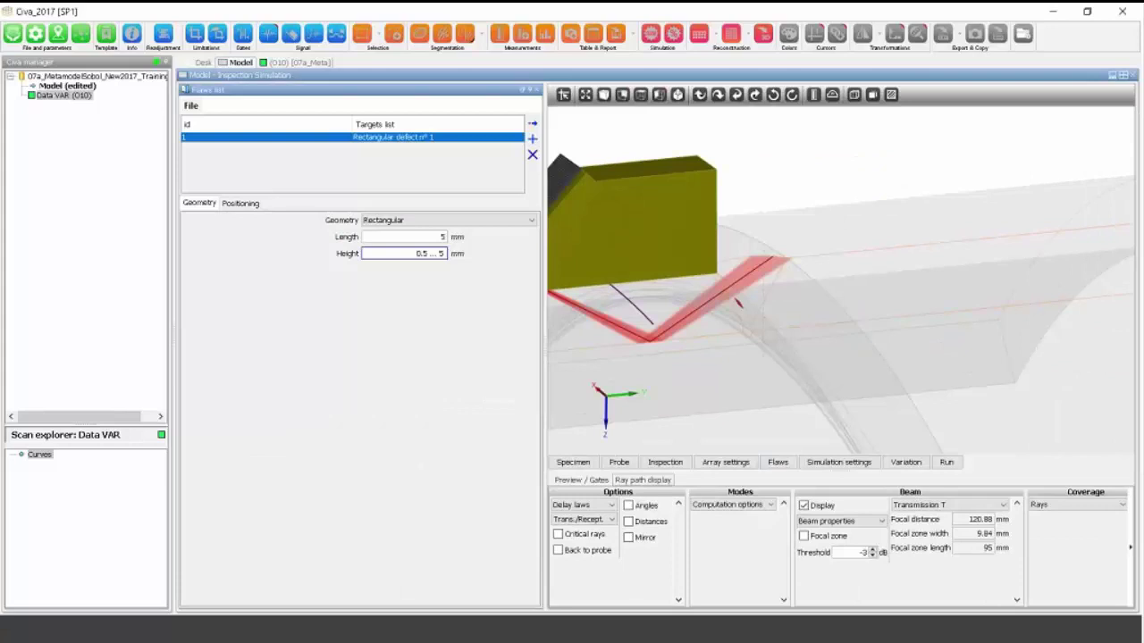
left_click(250, 204)
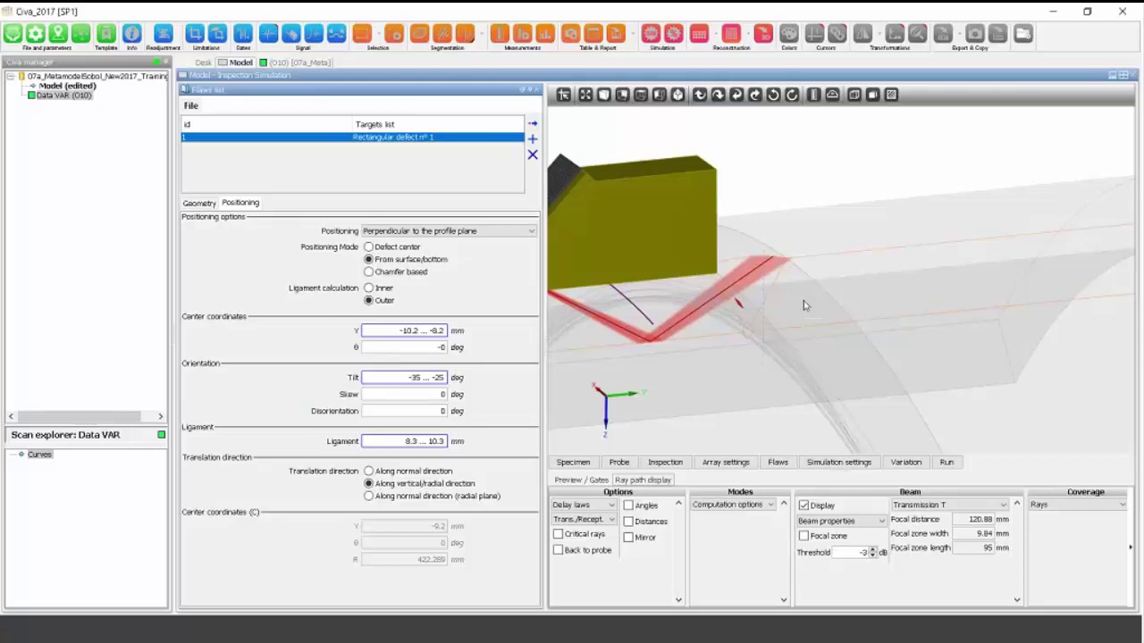
scroll(727, 328, "up", 5)
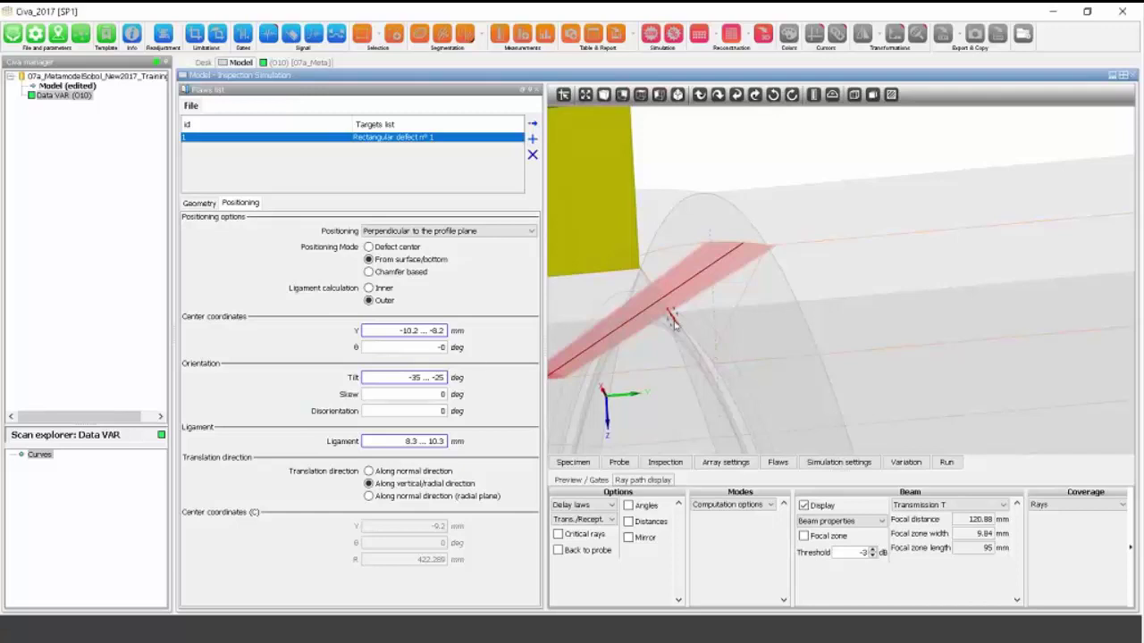
left_click_drag(673, 333, 681, 331)
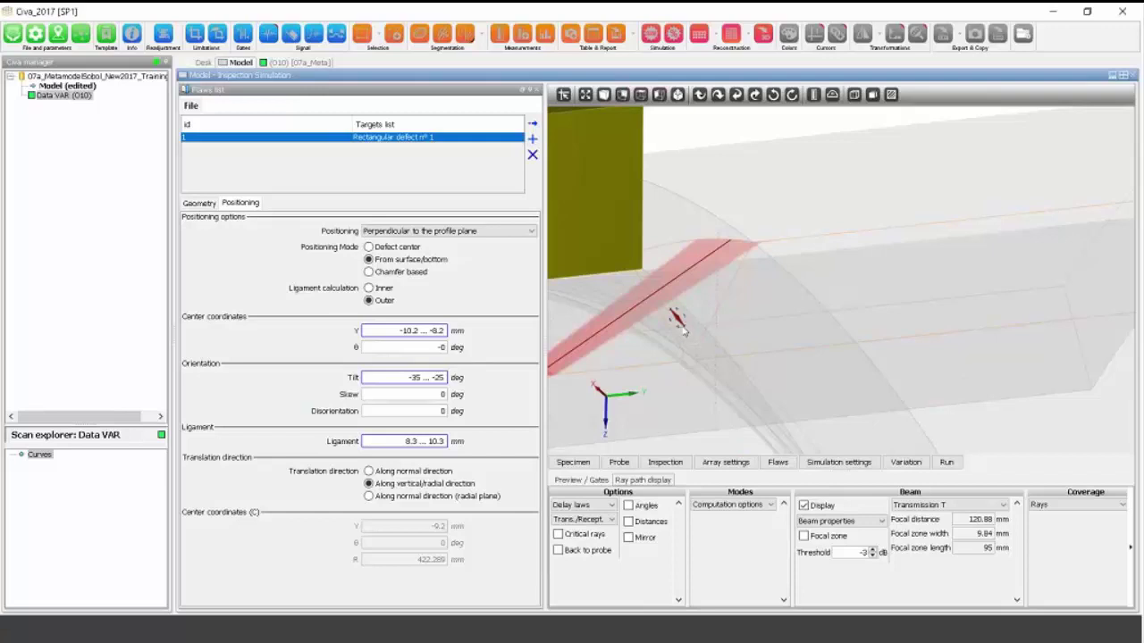
Inspect the defect against the beam from several angles and recheck the specimen's material velocity settings before closing them.
left_click_drag(658, 381, 645, 381)
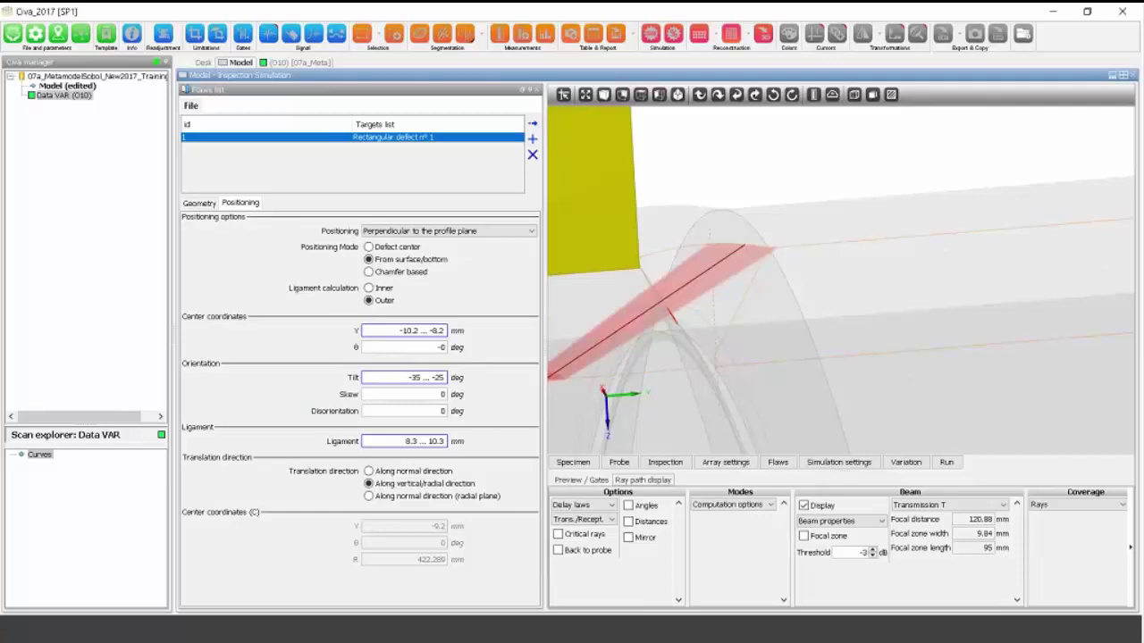
left_click_drag(670, 326, 664, 314)
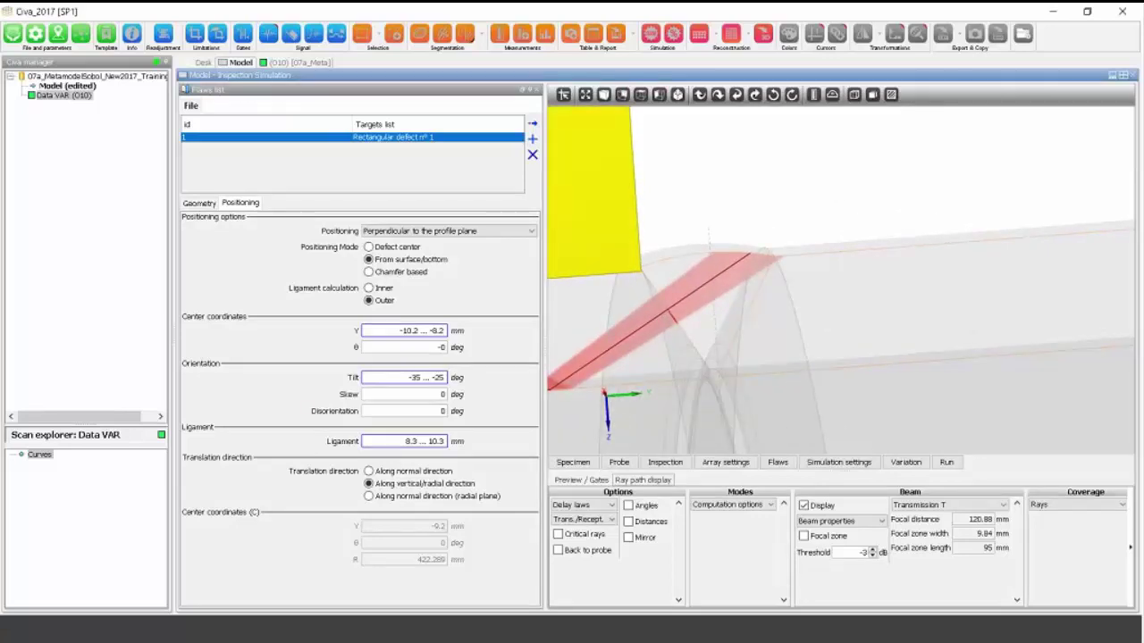
left_click_drag(670, 337, 668, 335)
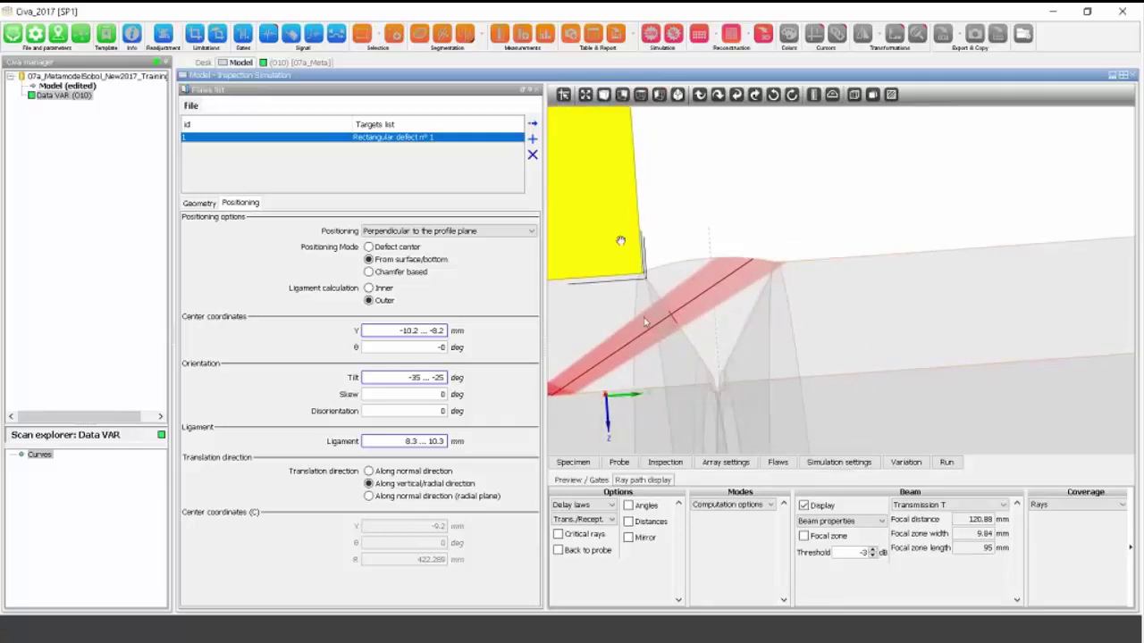
left_click_drag(646, 320, 676, 318)
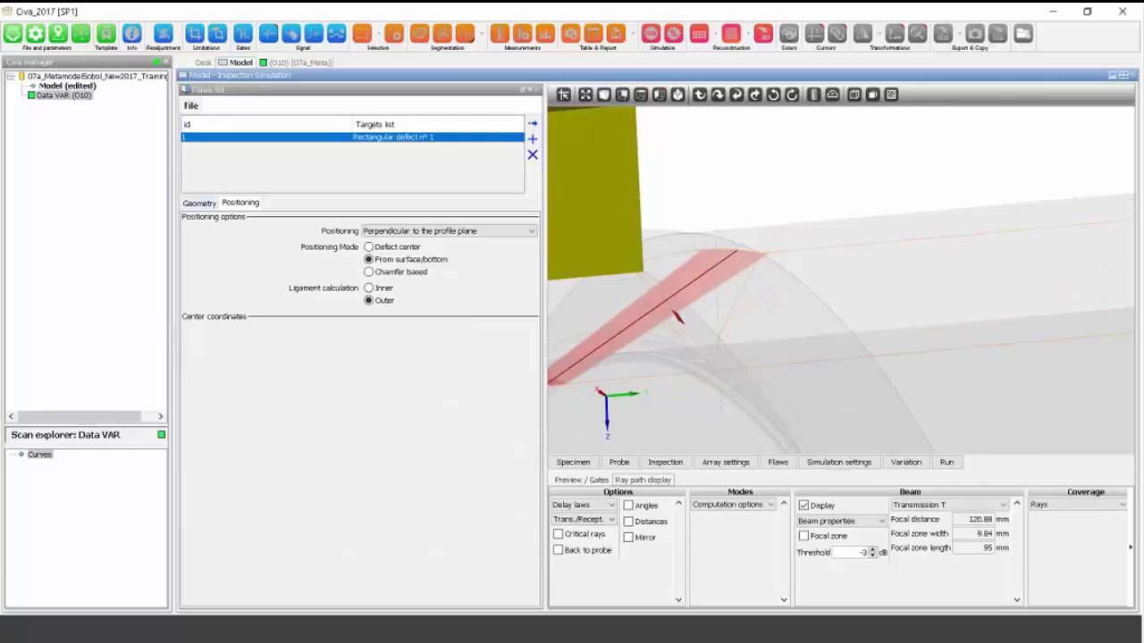
left_click(572, 462)
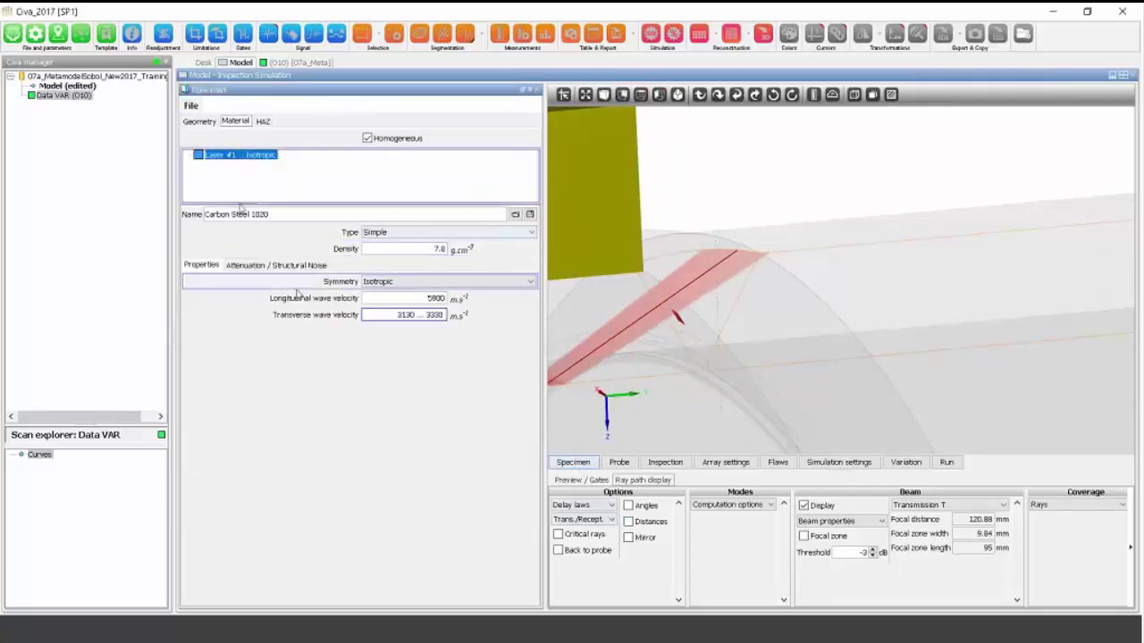
left_click(536, 89)
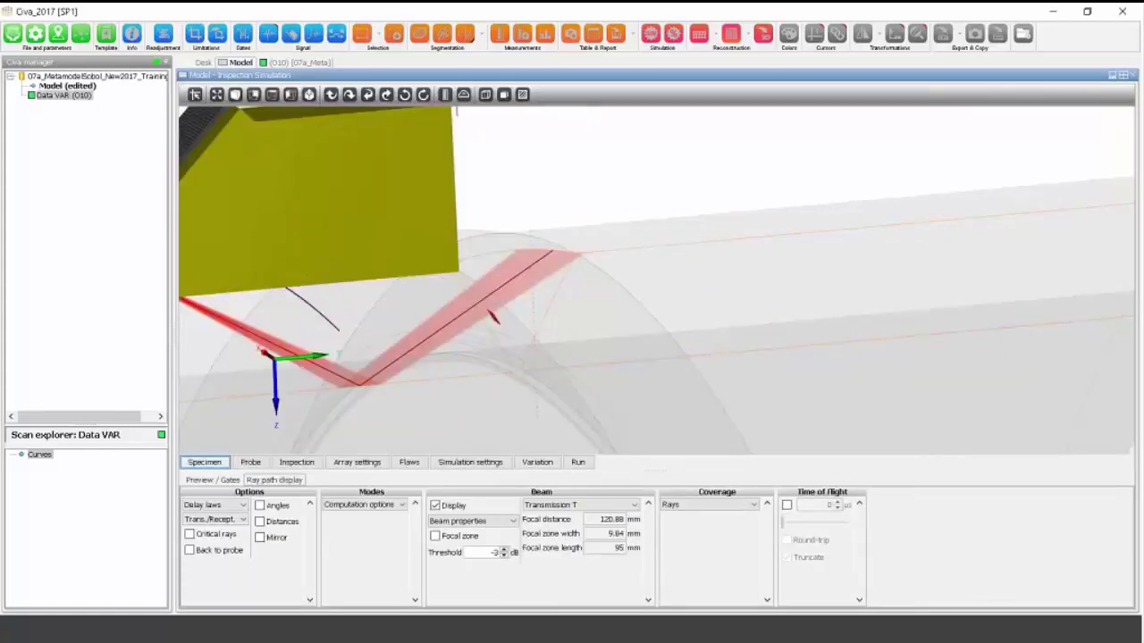
Open the variation settings and review the available study types, keeping Metamodel.
left_click(537, 462)
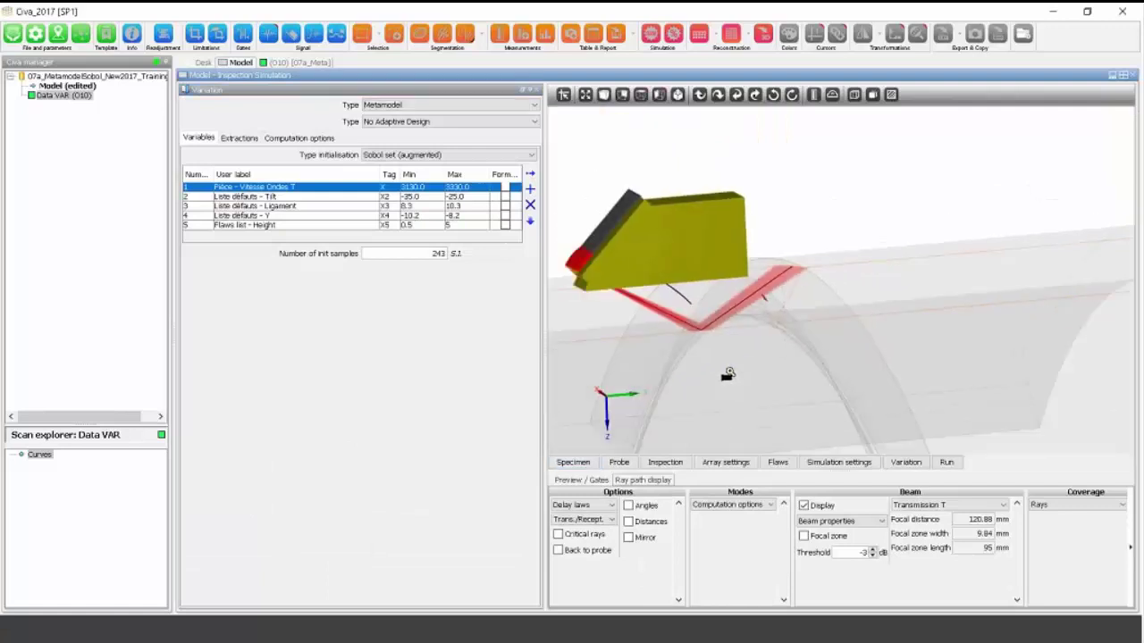
left_click(506, 105)
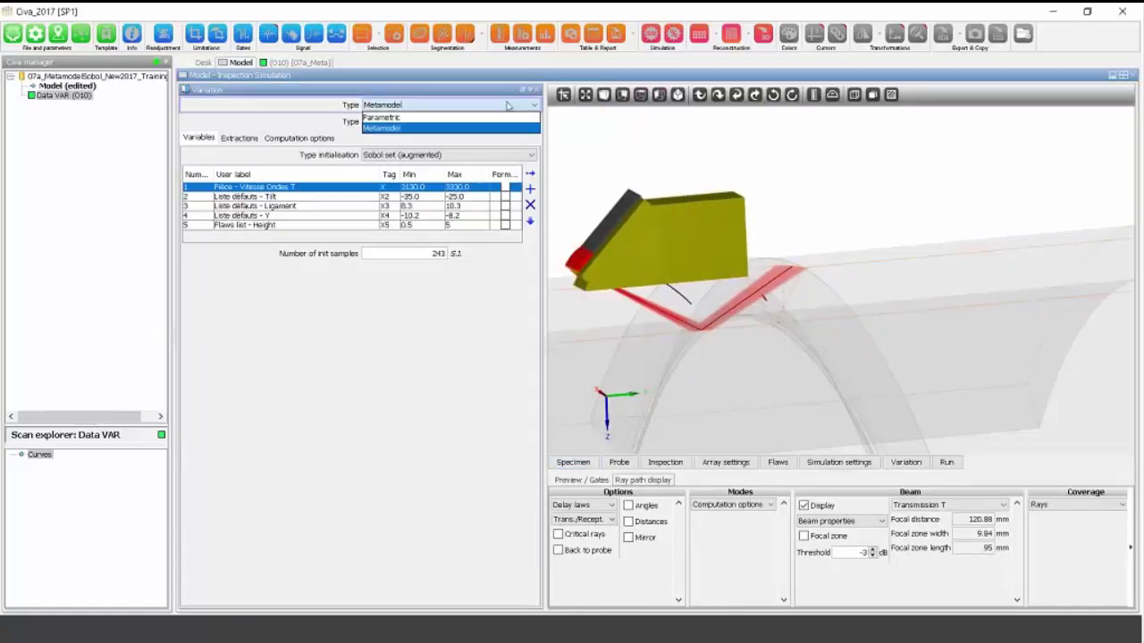
left_click(416, 128)
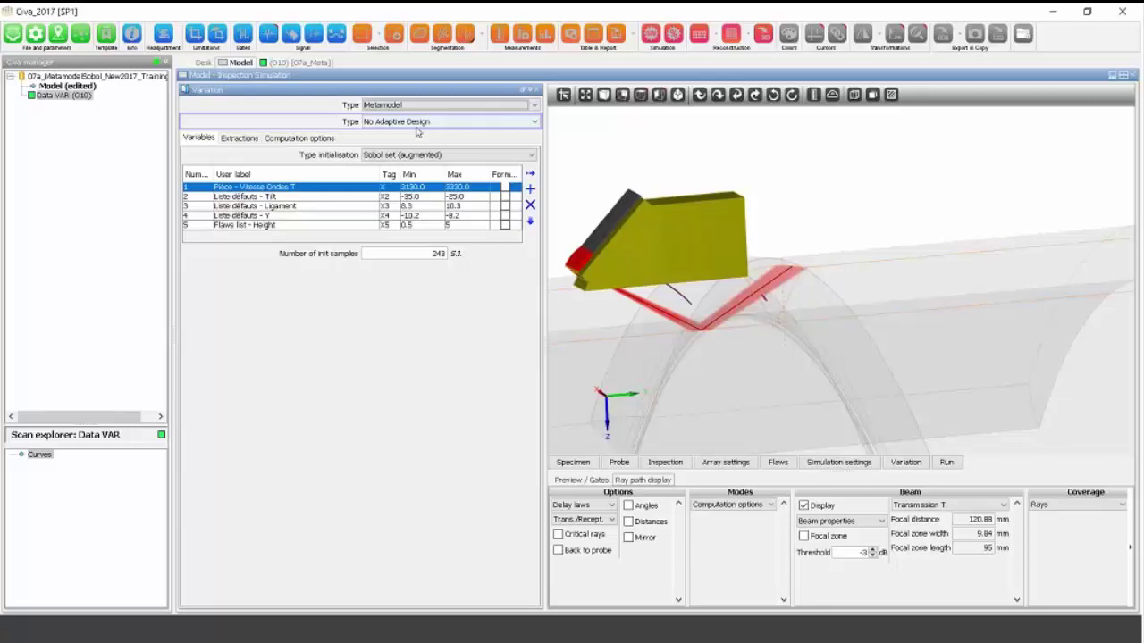
left_click_drag(817, 298, 827, 302)
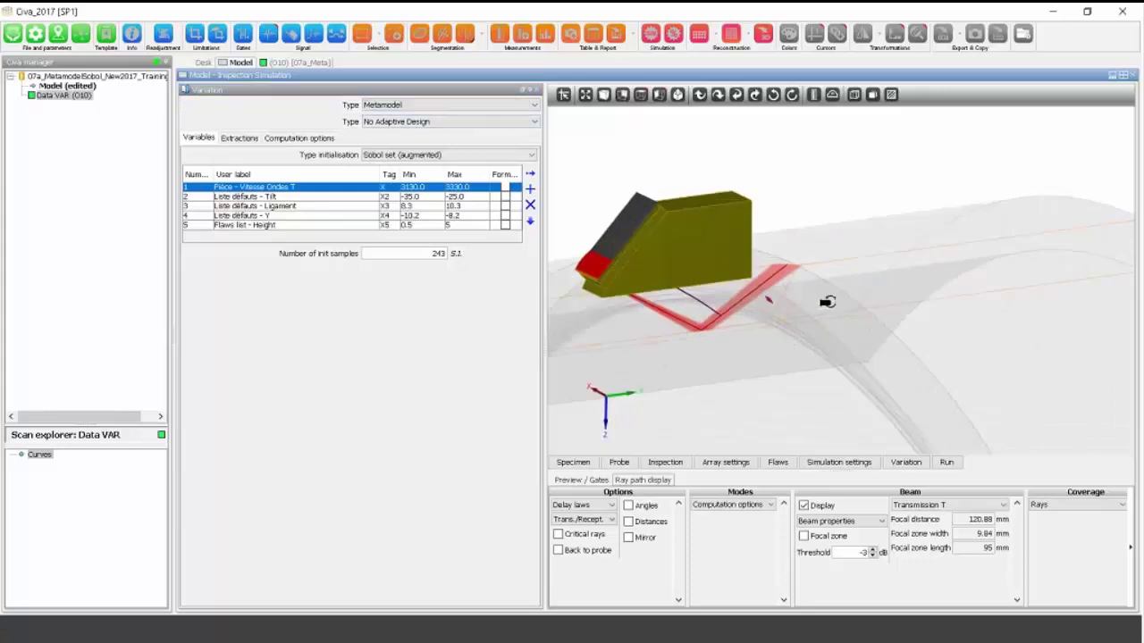
Set the variables' initialisation type to Full factorial as a new project and review the ranges of the five variables.
left_click(410, 158)
left_click(393, 168)
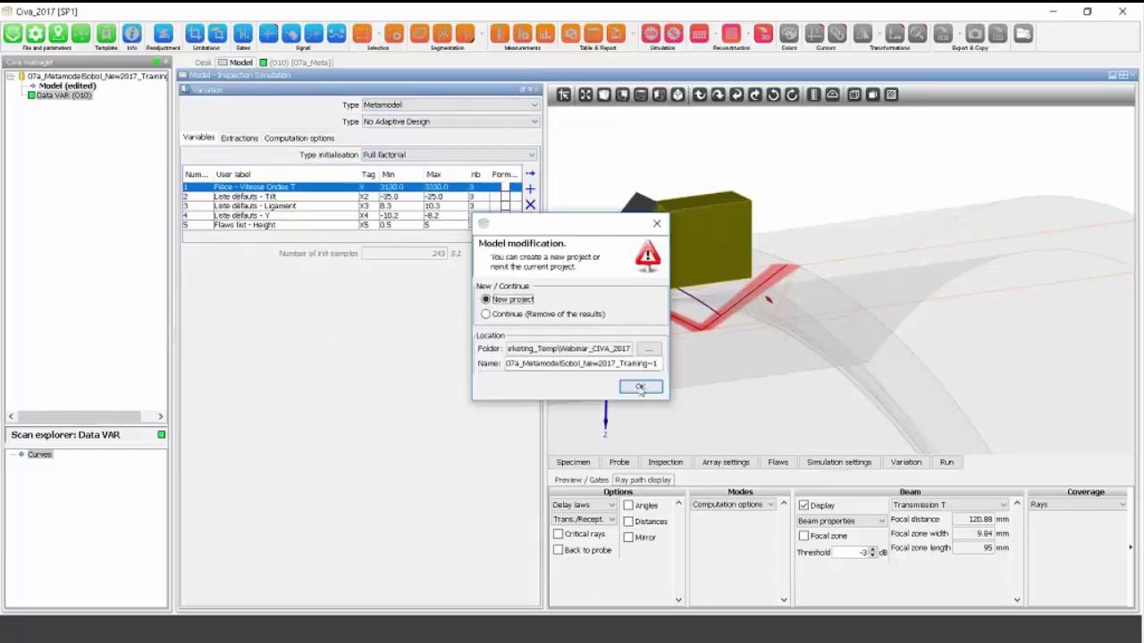
left_click(640, 387)
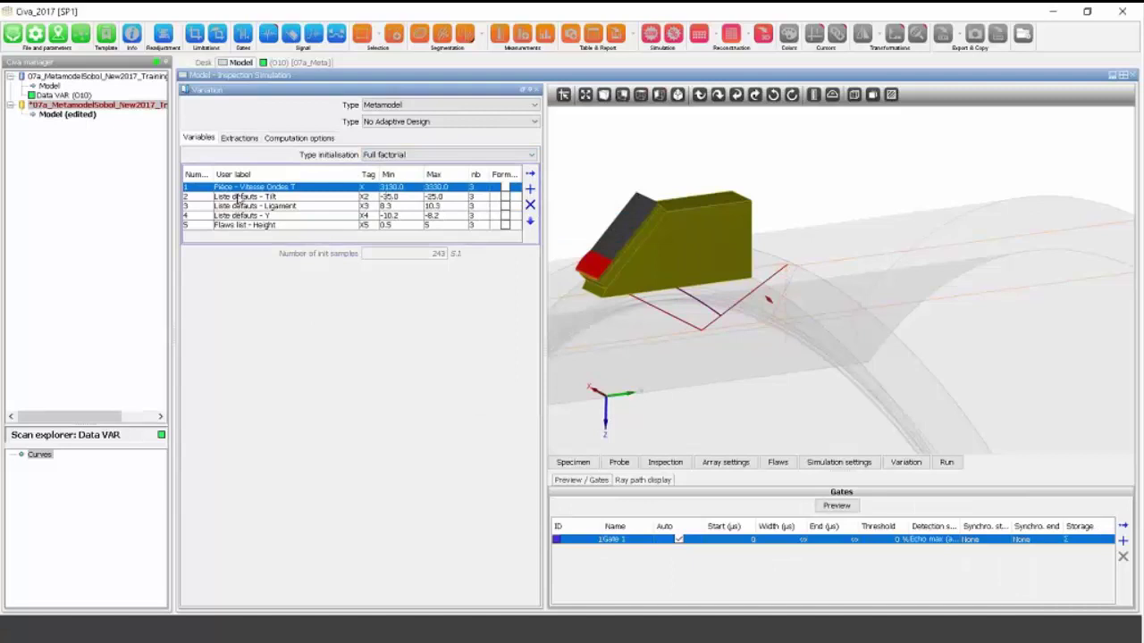
left_click(262, 206)
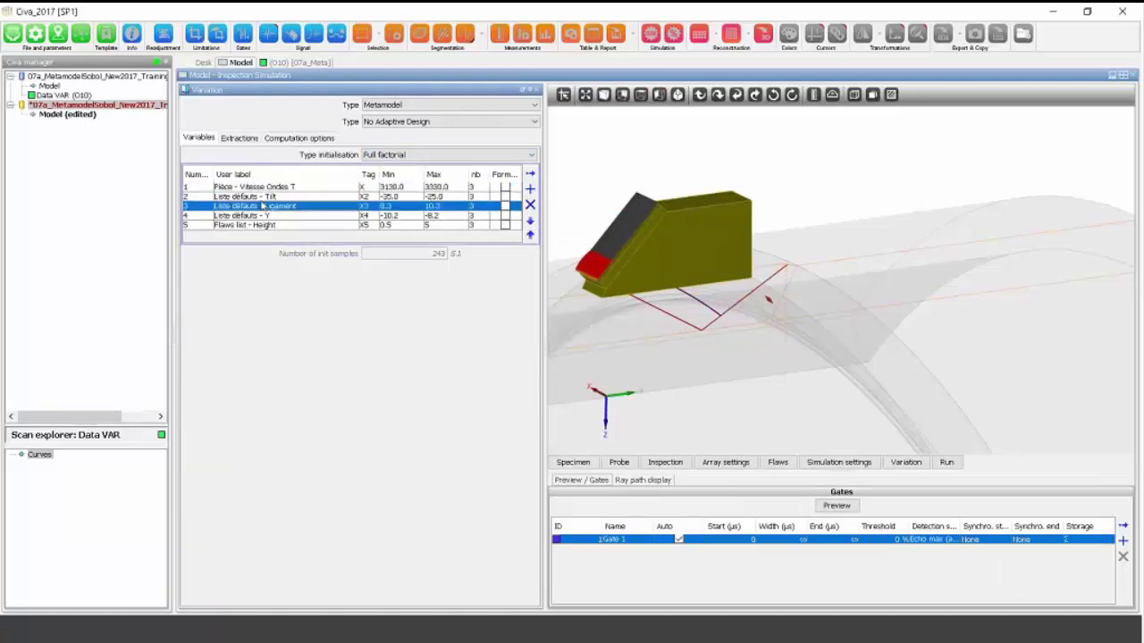
left_click(267, 225)
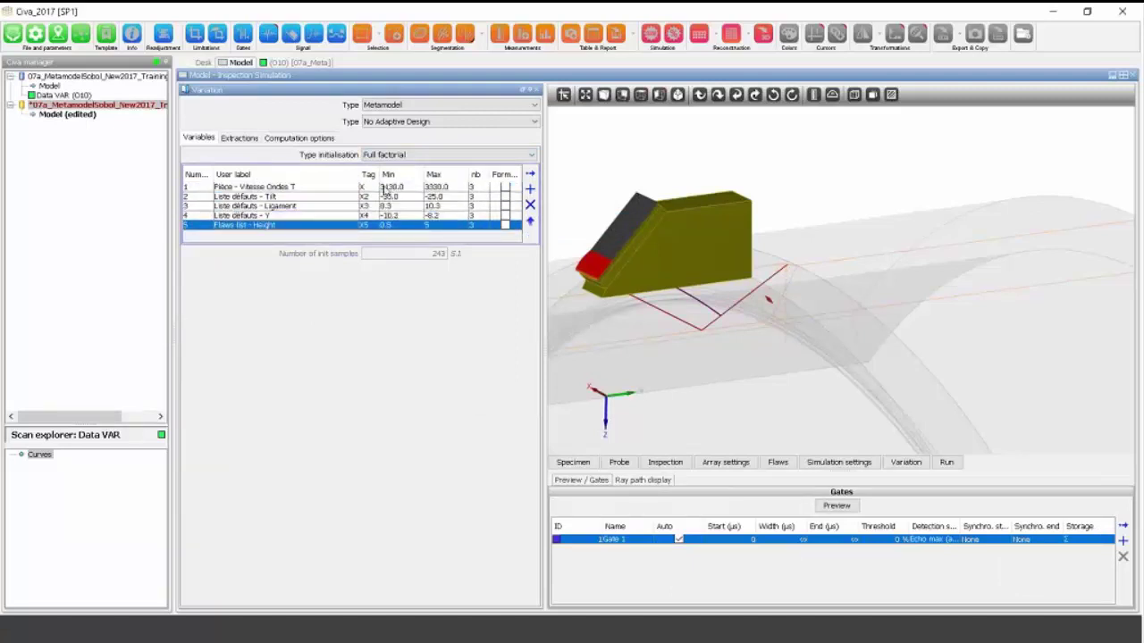
left_click(438, 187)
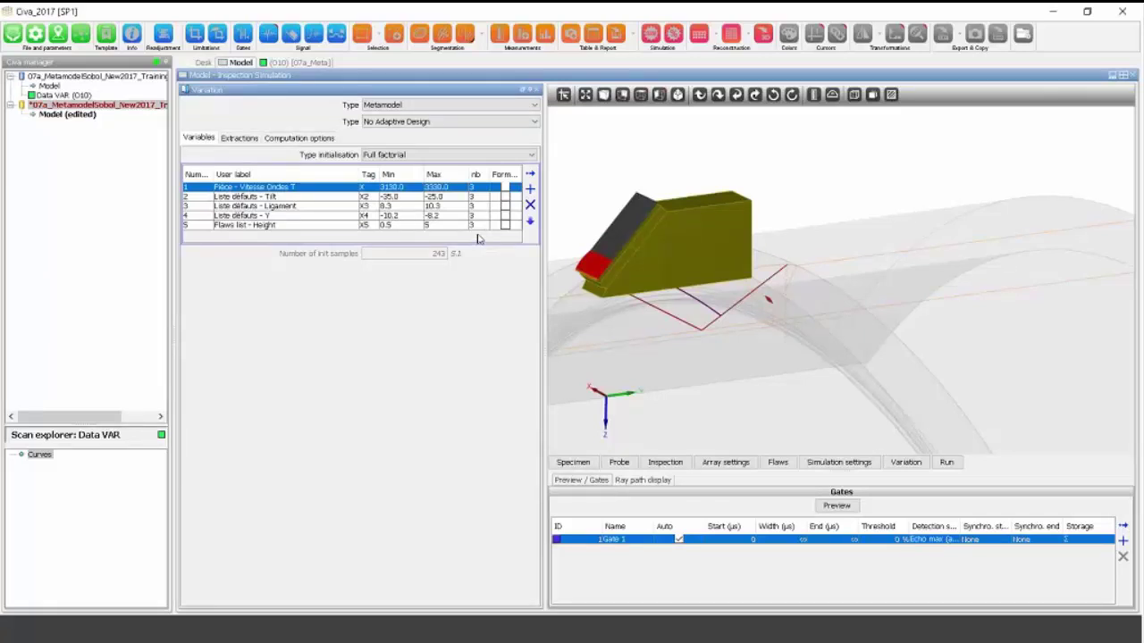
Set the initialisation type to Sobol set (augmented) and select the number of initial samples.
left_click(532, 156)
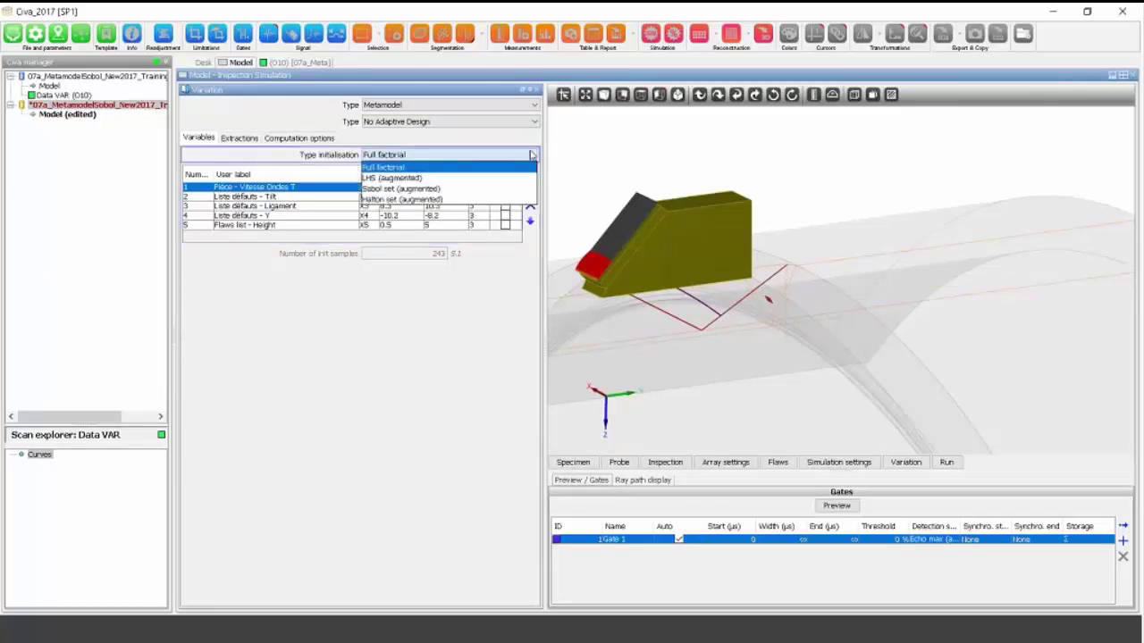
left_click(485, 190)
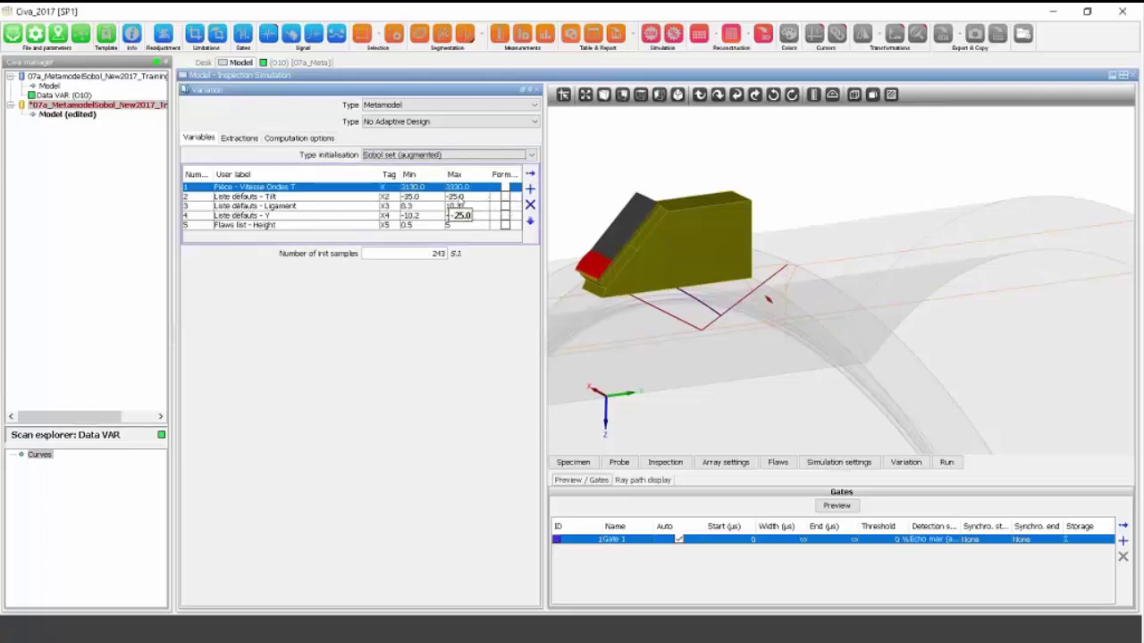
double_click(424, 259)
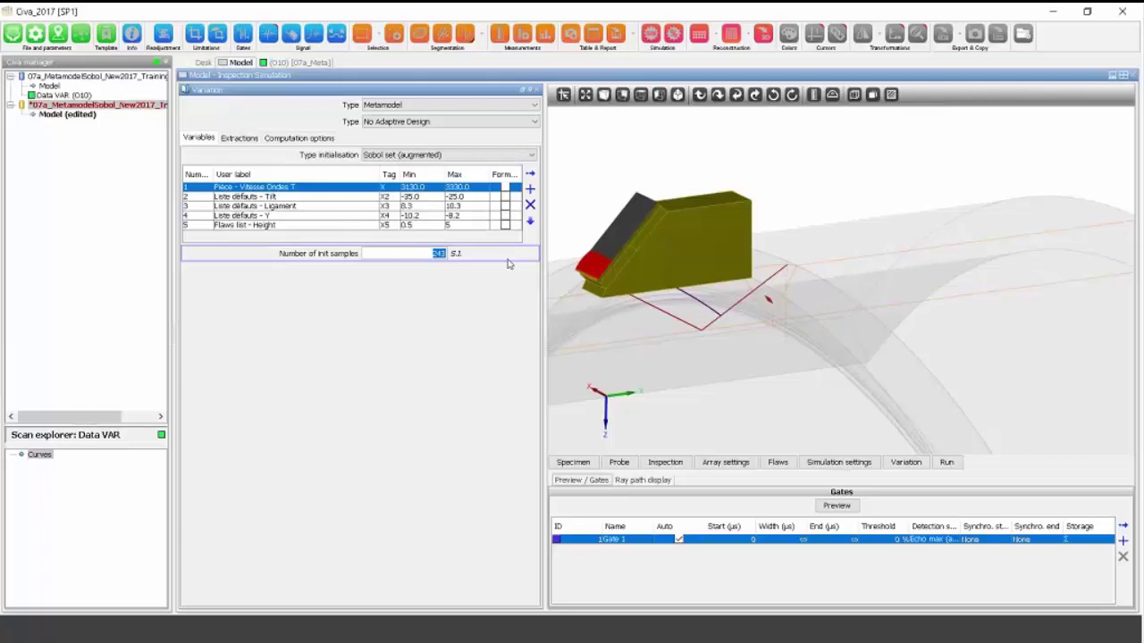
Switch the metamodel to Adaptive Design and set the number of adaptive samples to 100 in its criteria.
left_click(427, 122)
left_click(426, 133)
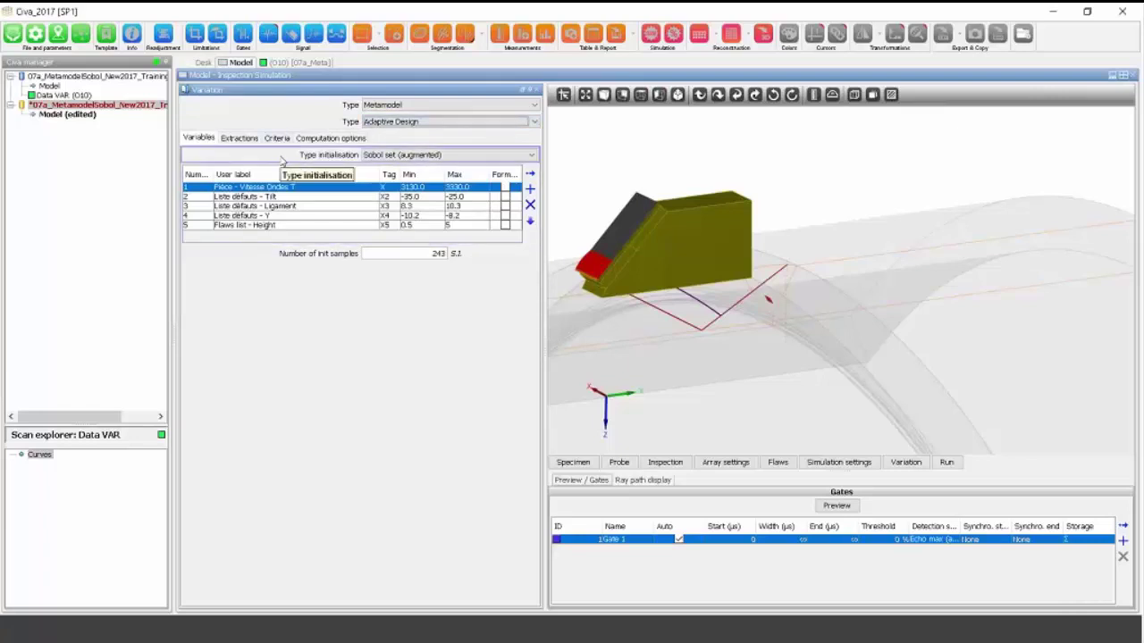
left_click(278, 138)
left_click(441, 189)
left_click_drag(439, 171, 512, 176)
type("100")
key("Return")
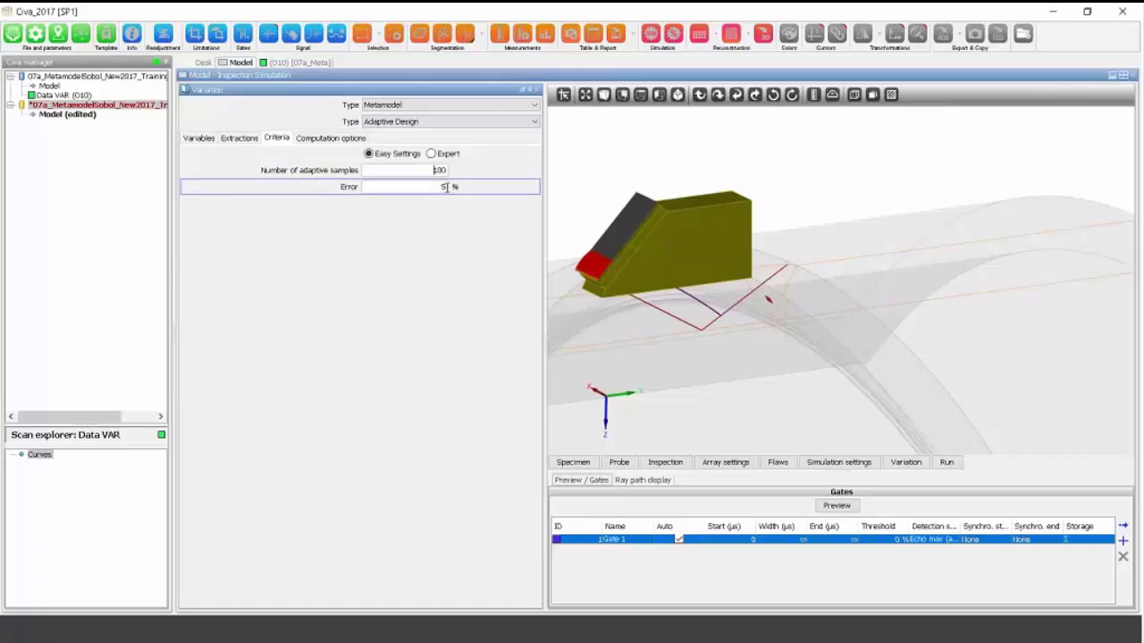
left_click(416, 122)
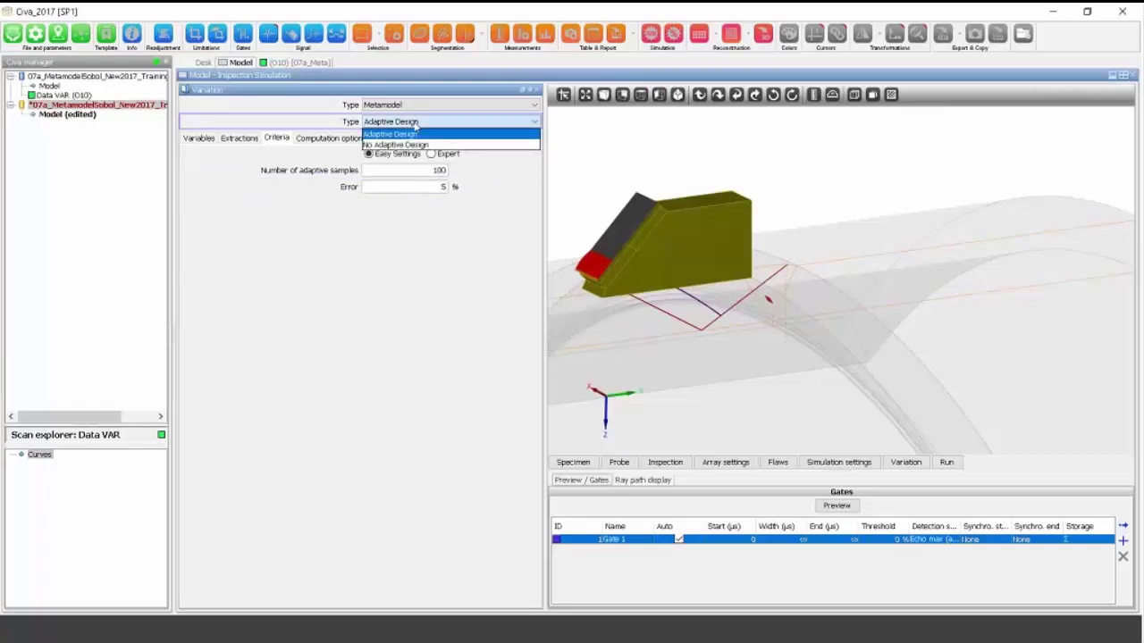
left_click(416, 127)
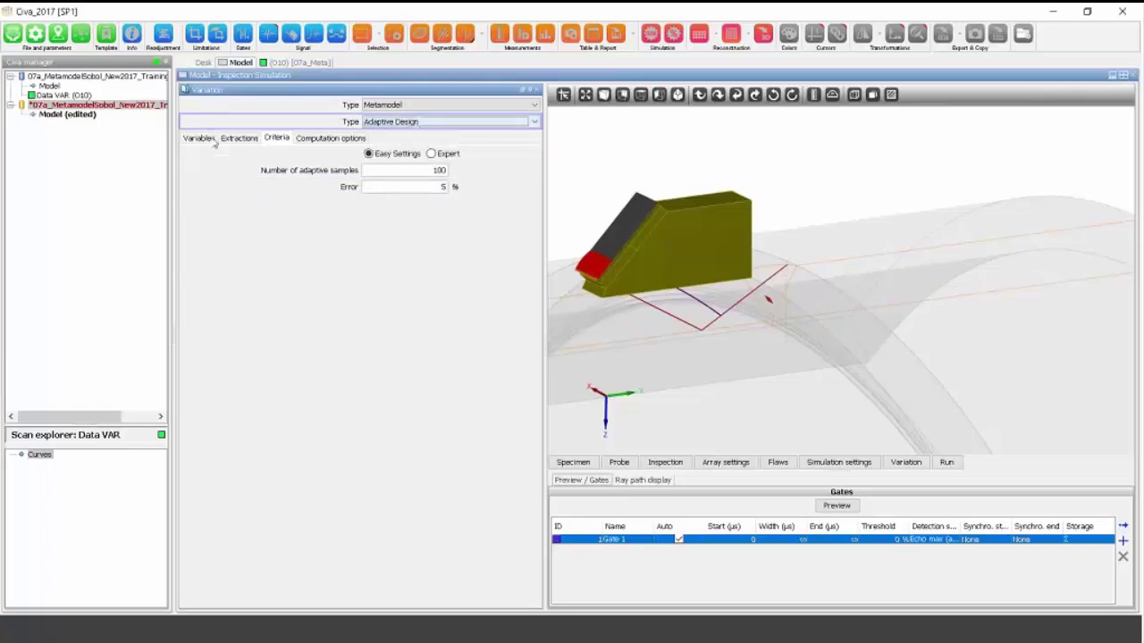
Return to the original project's model, review its metamodel variables and sampling, and close the variation settings.
left_click(50, 86)
double_click(49, 86)
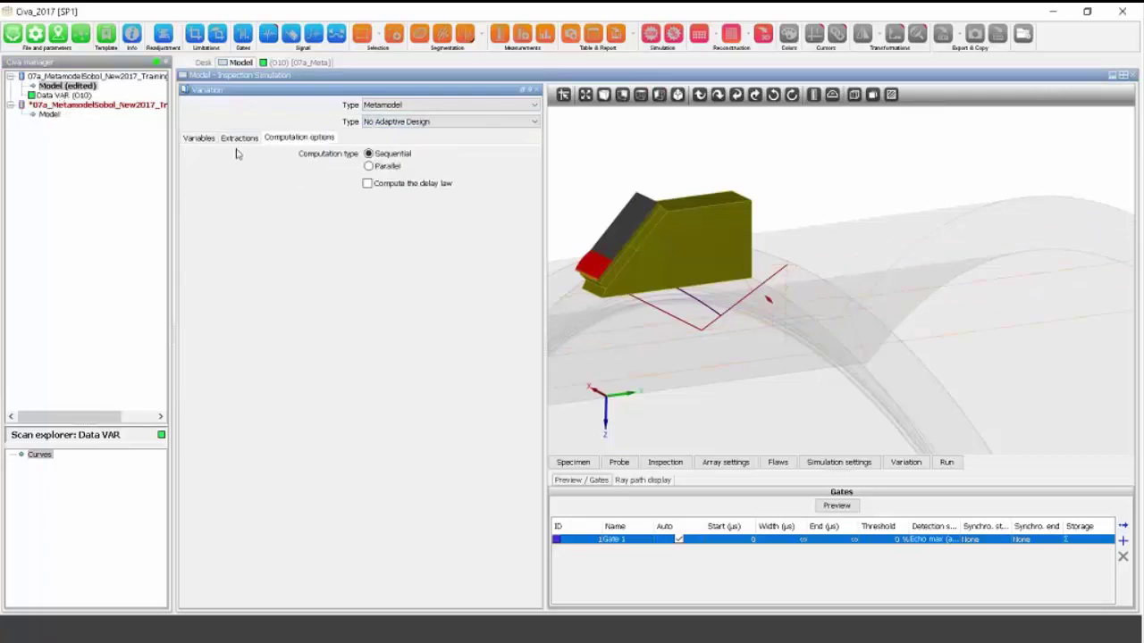
left_click(199, 138)
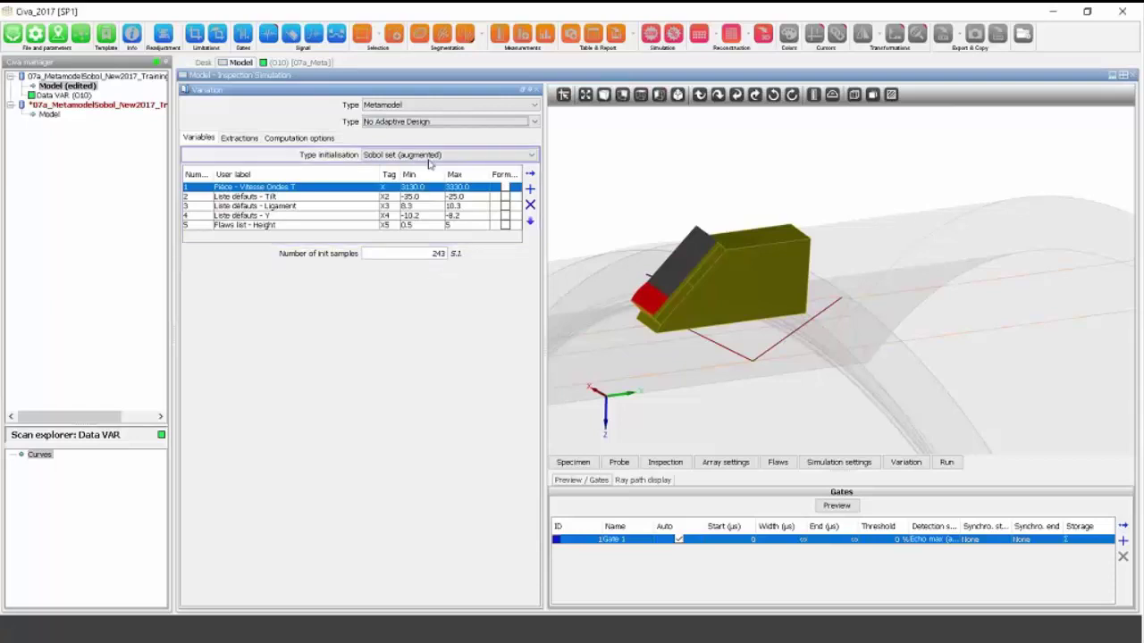
scroll(689, 334, "down", 4)
left_click_drag(689, 334, 685, 327)
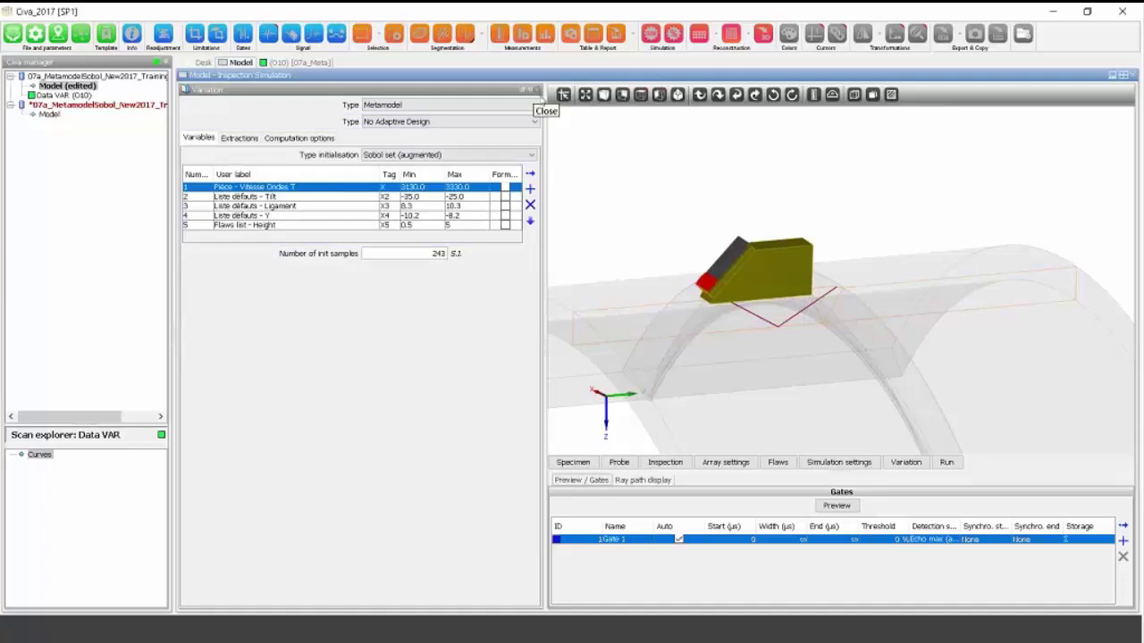
left_click(537, 95)
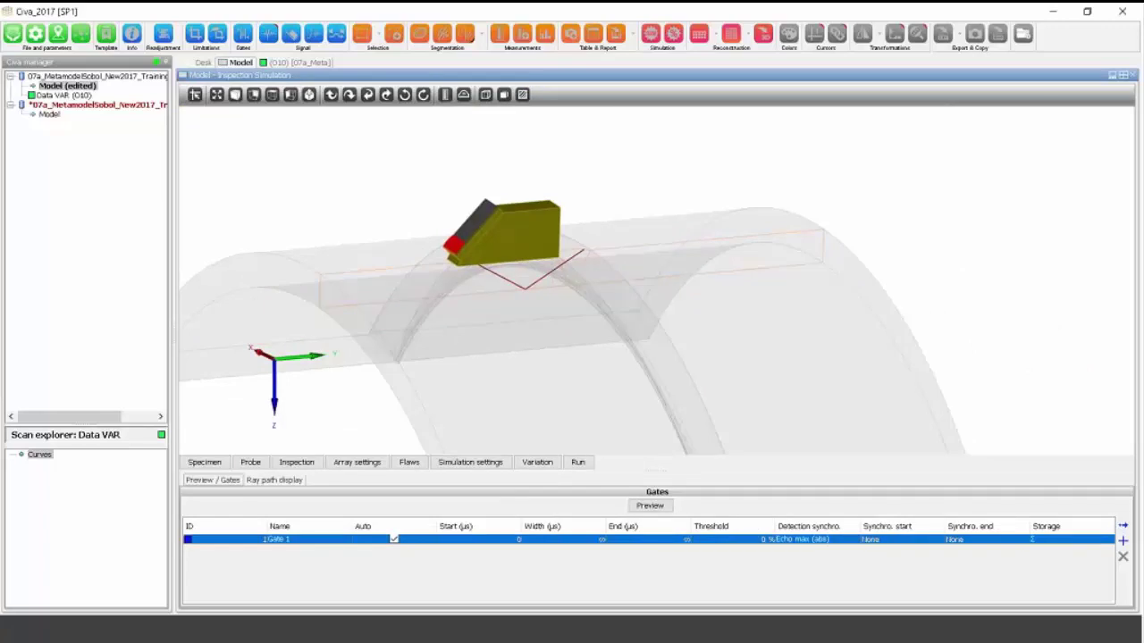
Open the database analysis of the metamodel results and label the parallel coordinates plot's axes with the variable labels.
left_click(294, 64)
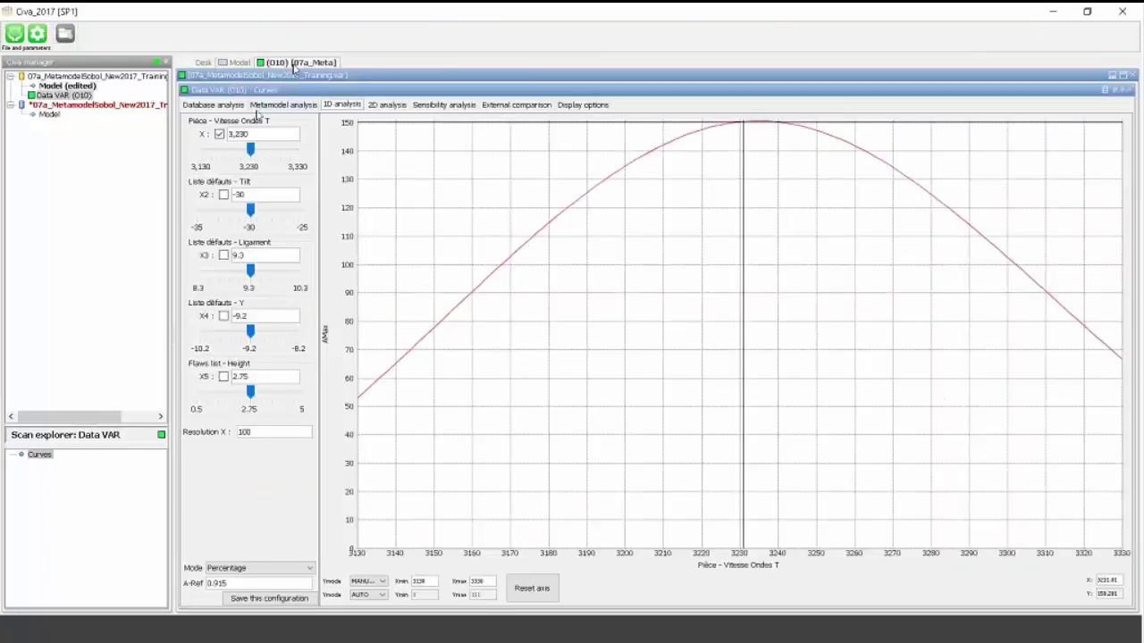
left_click(234, 106)
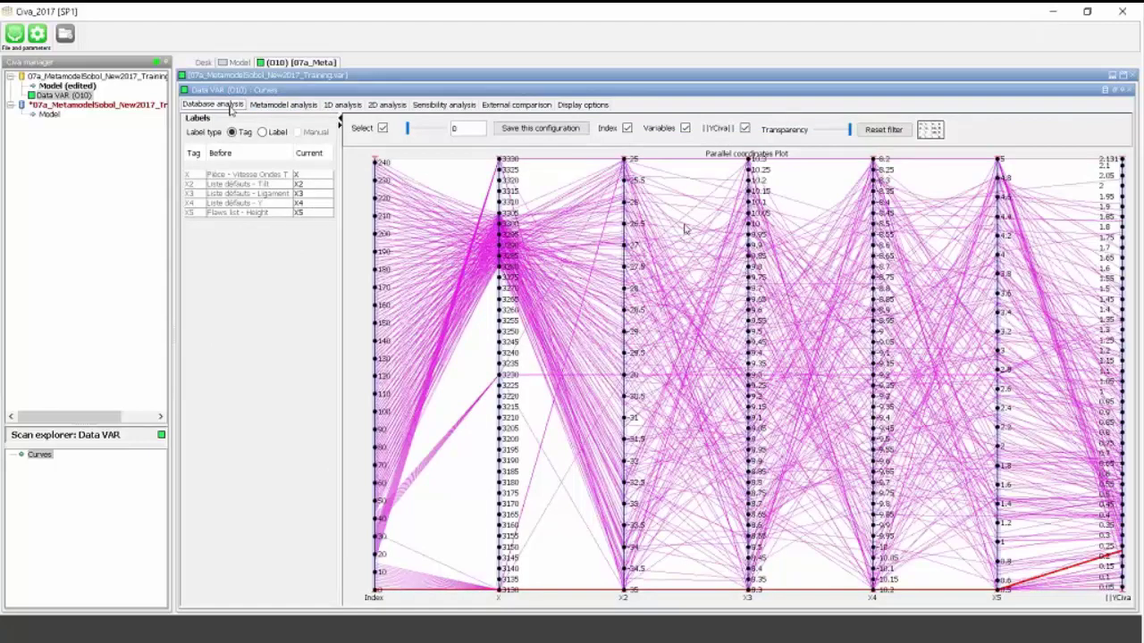
left_click(263, 132)
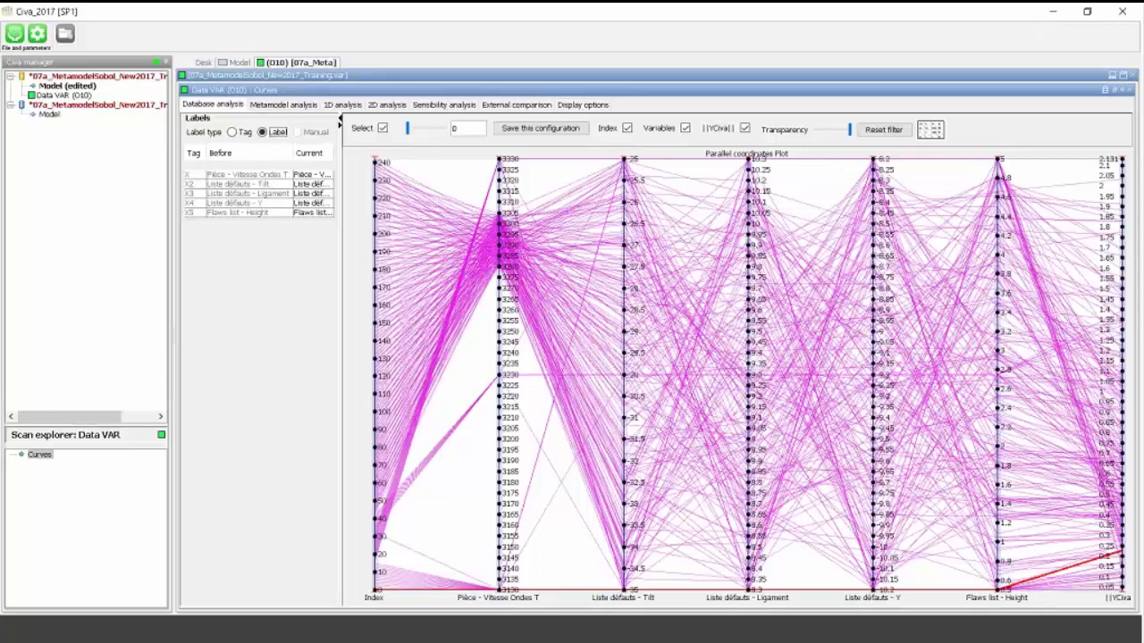
left_click(907, 244)
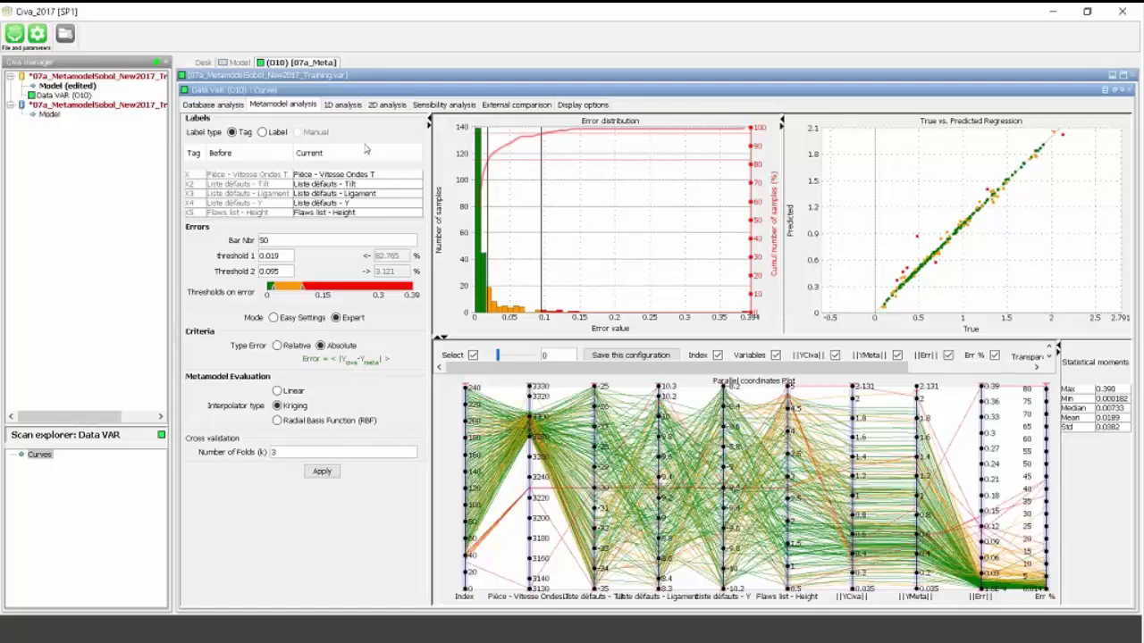
Plot the 1D analysis against defect tilt and compare the response at flaw heights of 5 and about 2.955.
left_click(341, 105)
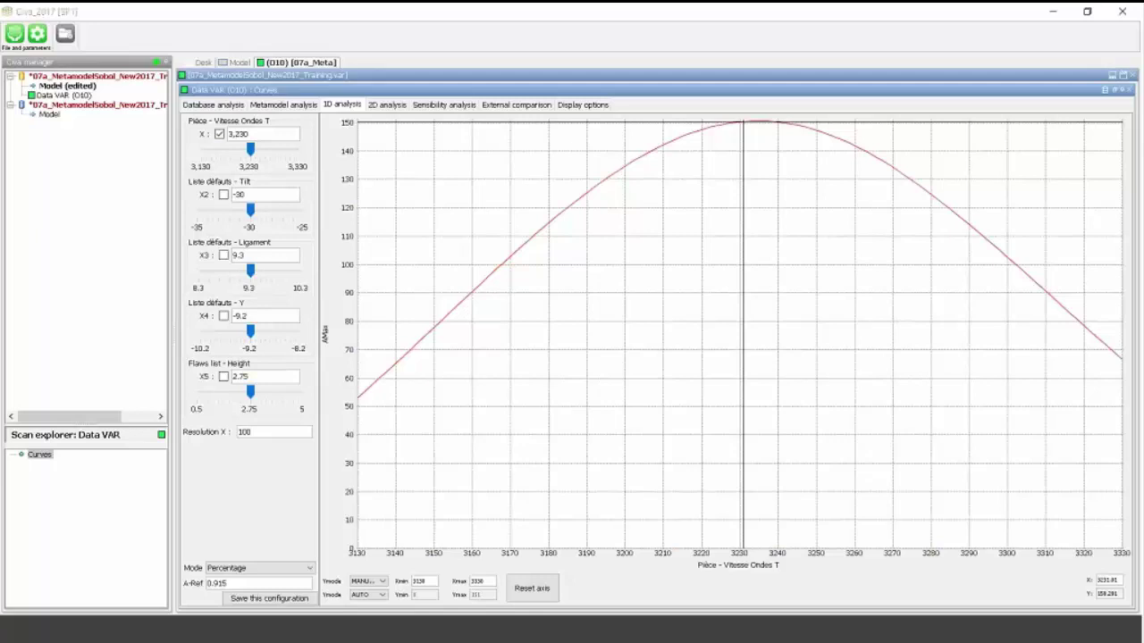
left_click_drag(742, 220, 658, 244)
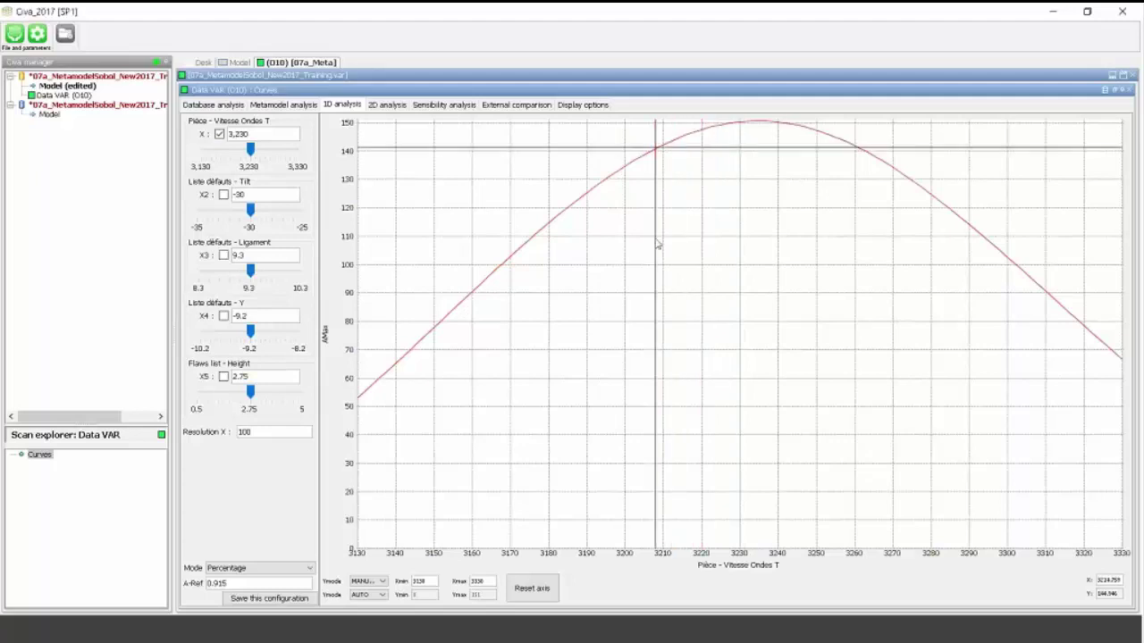
left_click(223, 193)
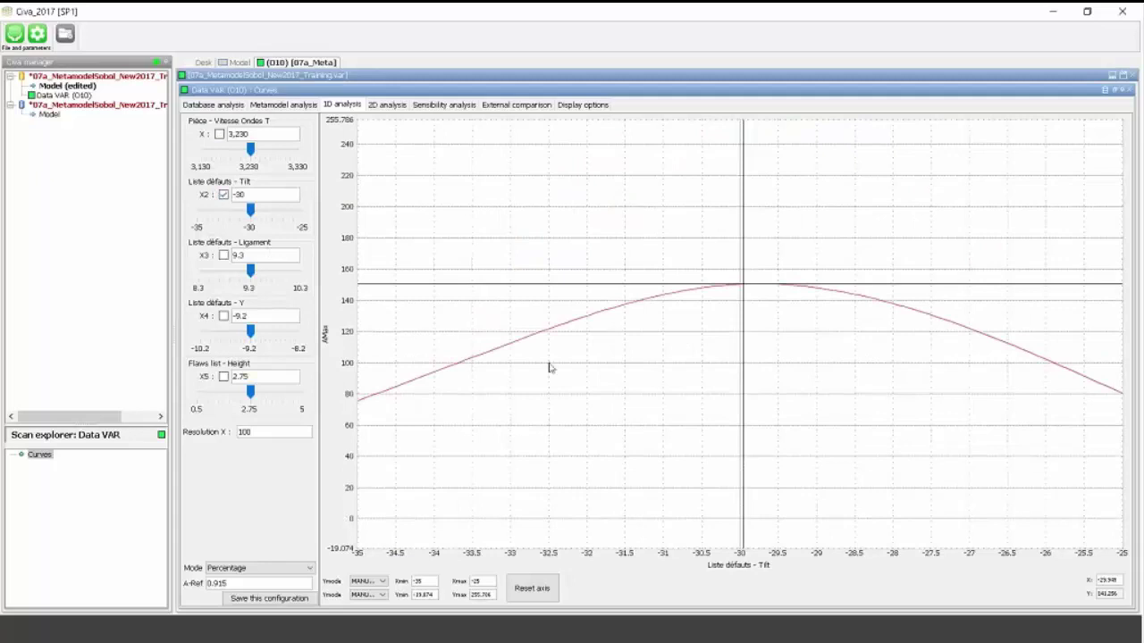
left_click_drag(251, 392, 312, 394)
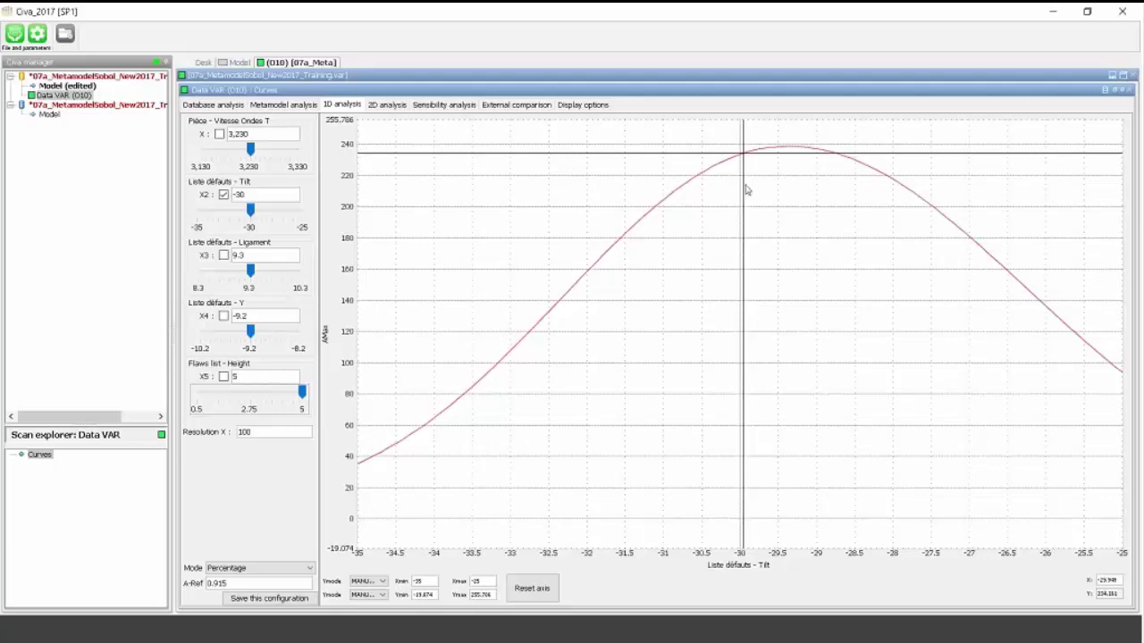
left_click_drag(302, 392, 254, 396)
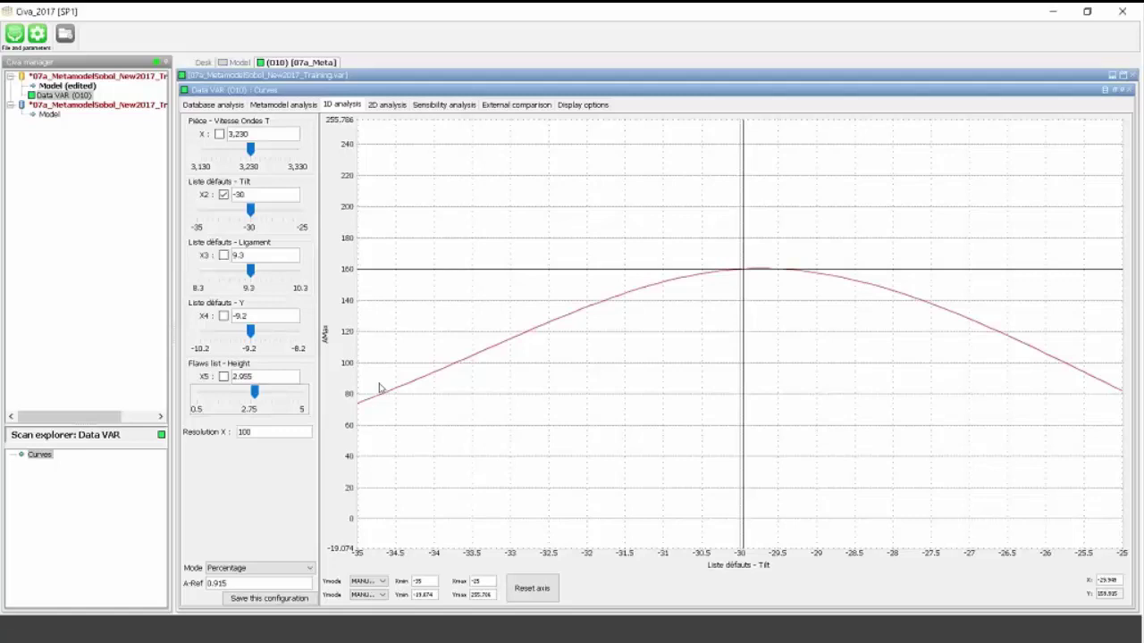
Map the 2D response against T-wave velocity and flaw ligament, set the flaw height to about 3.11, and probe the map near velocity 3221.
left_click(387, 104)
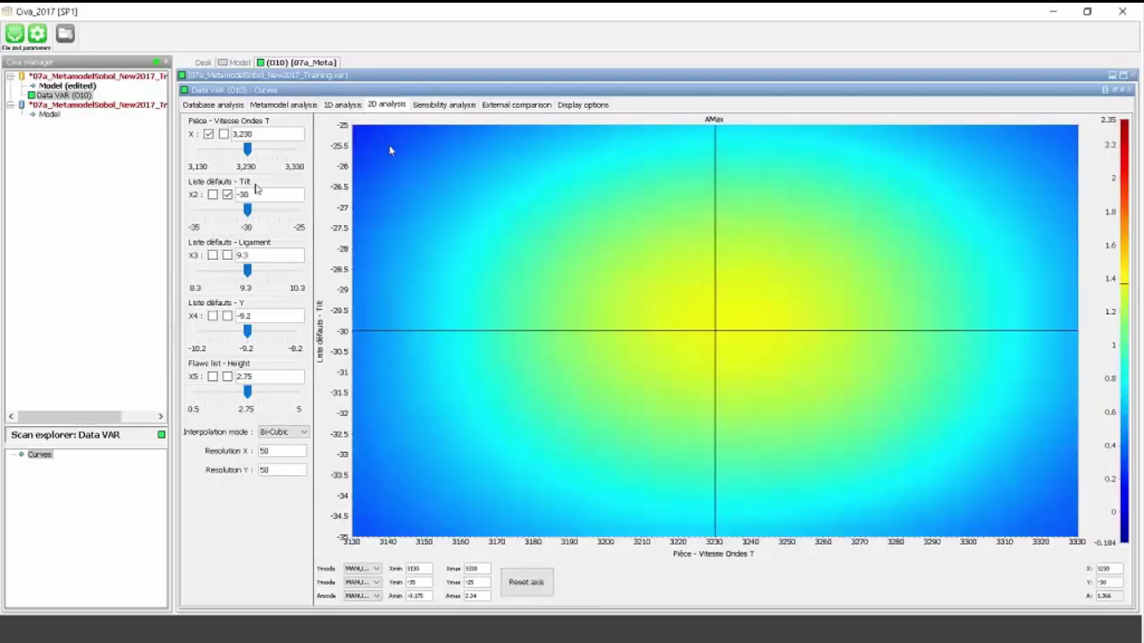
left_click(227, 255)
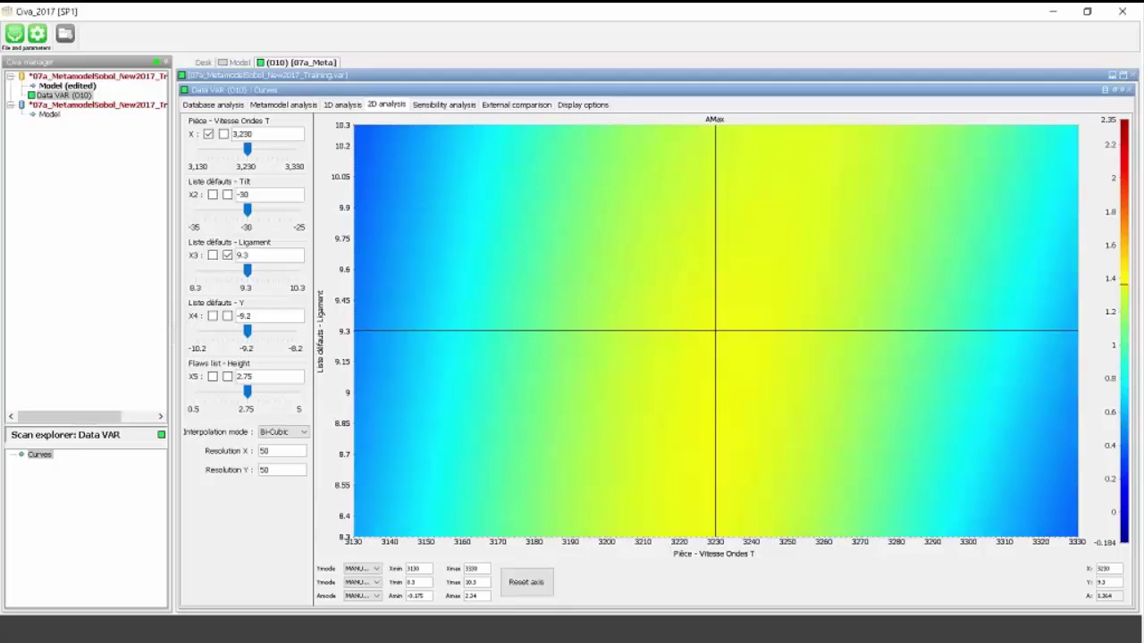
mouse_move(247, 391)
left_mouse_down()
mouse_move(282, 396)
mouse_move(256, 393)
left_mouse_up()
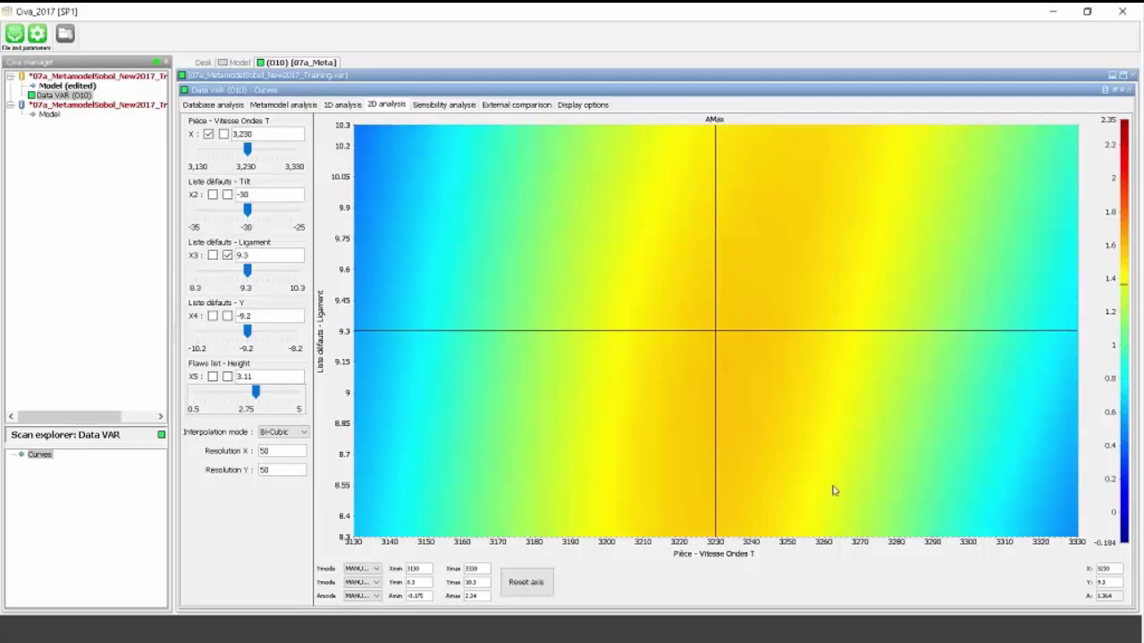
left_click_drag(722, 331, 685, 330)
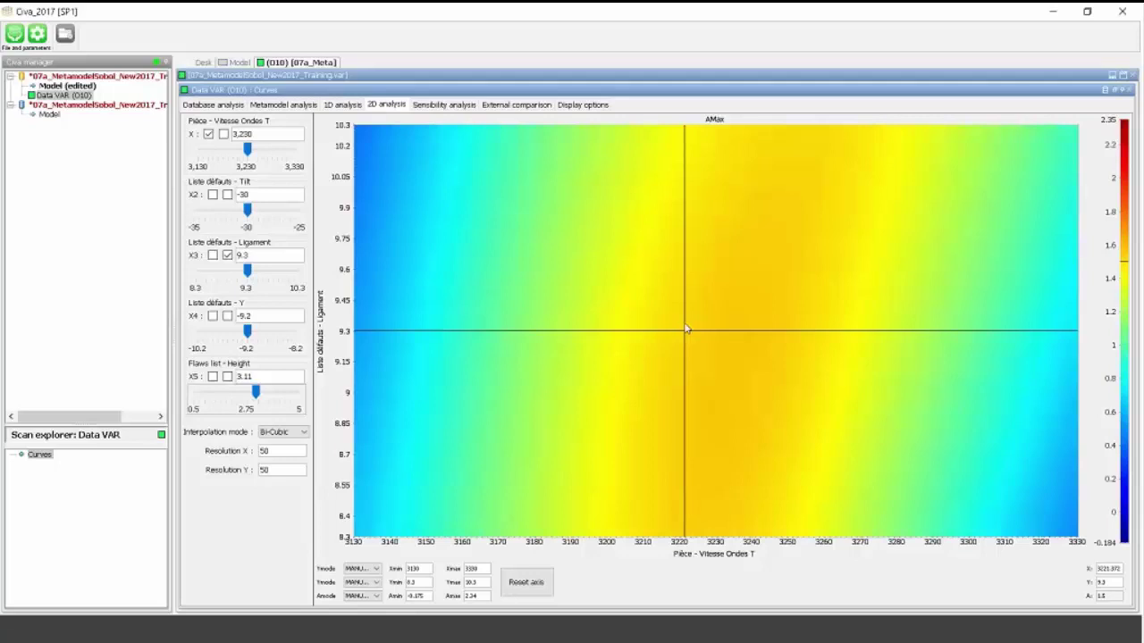
Probe the 1D tilt curve at a tilt below -30 and return to the 2D analysis.
left_click(343, 105)
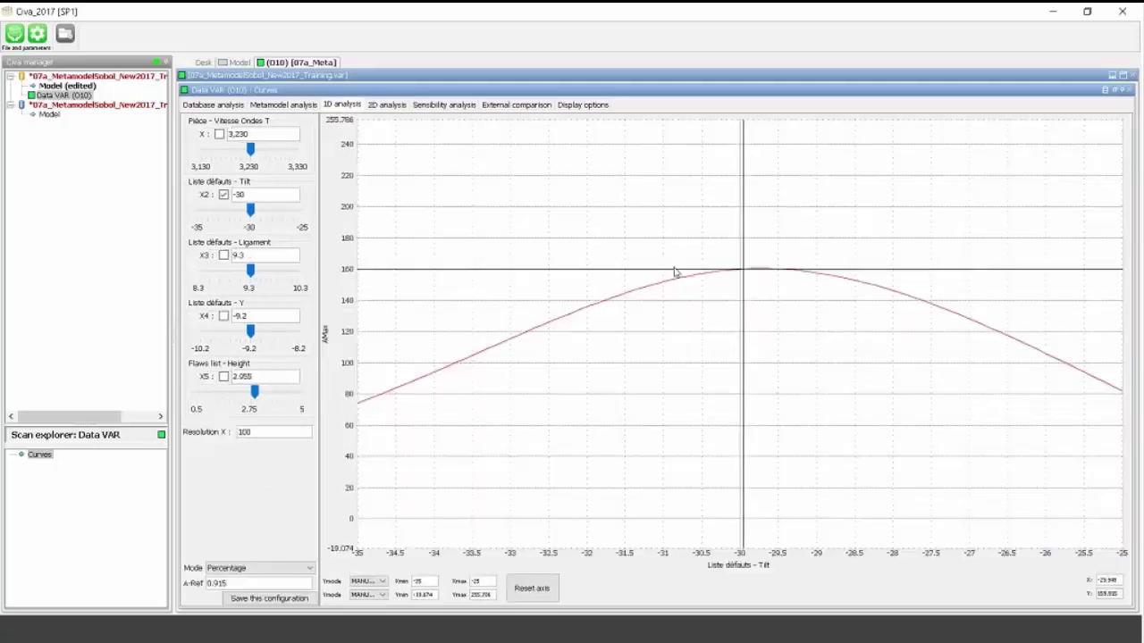
left_click_drag(743, 269, 593, 304)
left_click(386, 105)
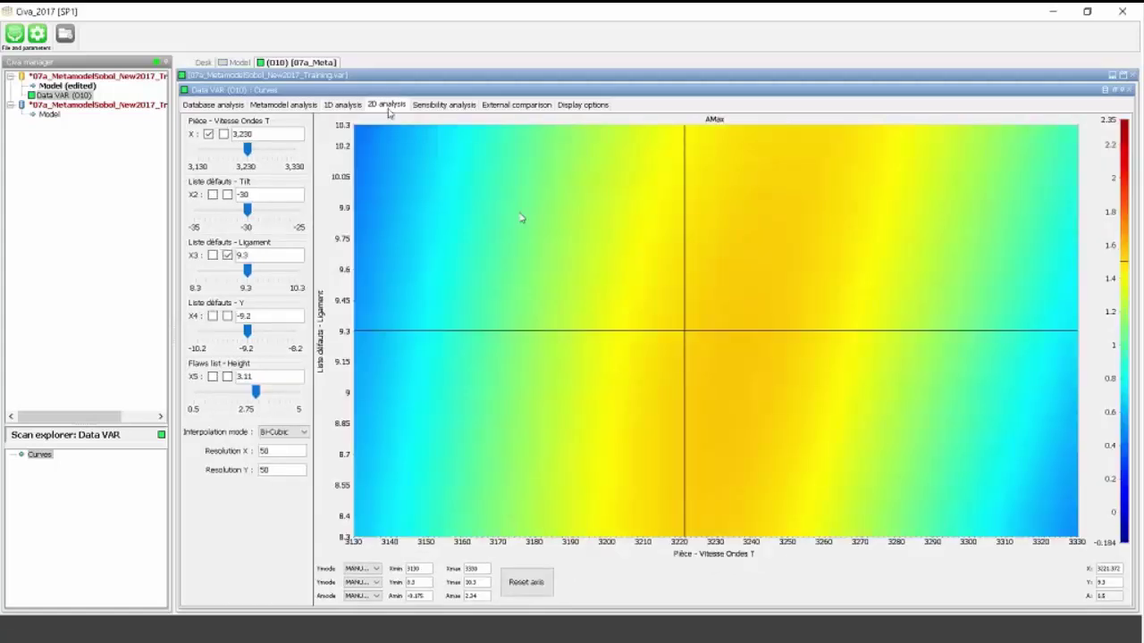
Open the sensibility analysis, collapse the Civa manager, and widen the variable distribution area.
left_click(443, 105)
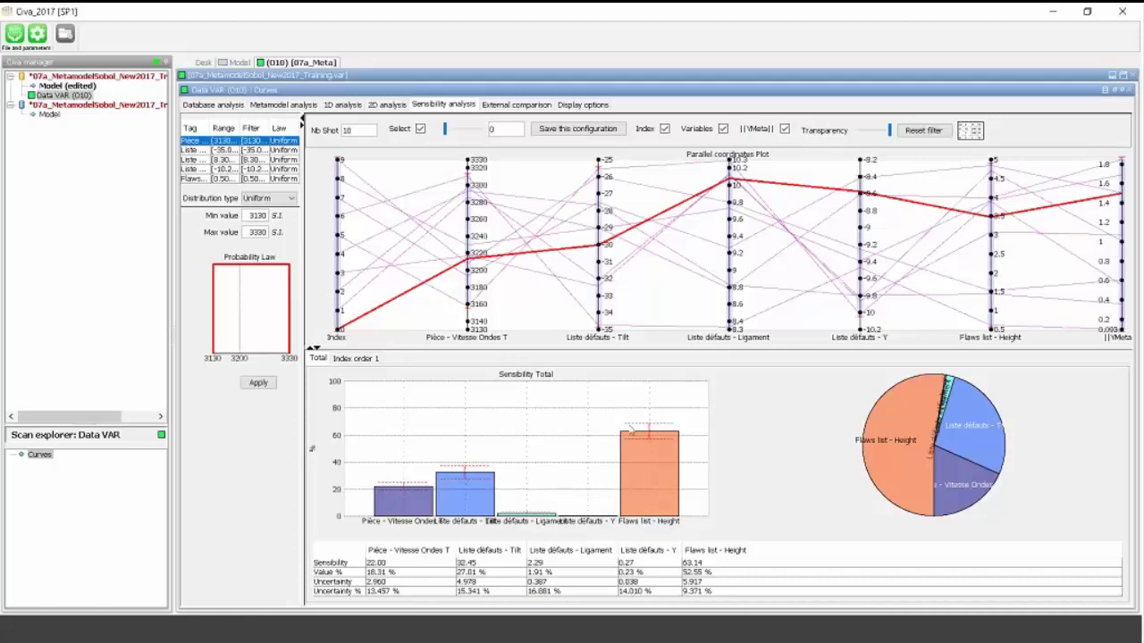
left_click(157, 62)
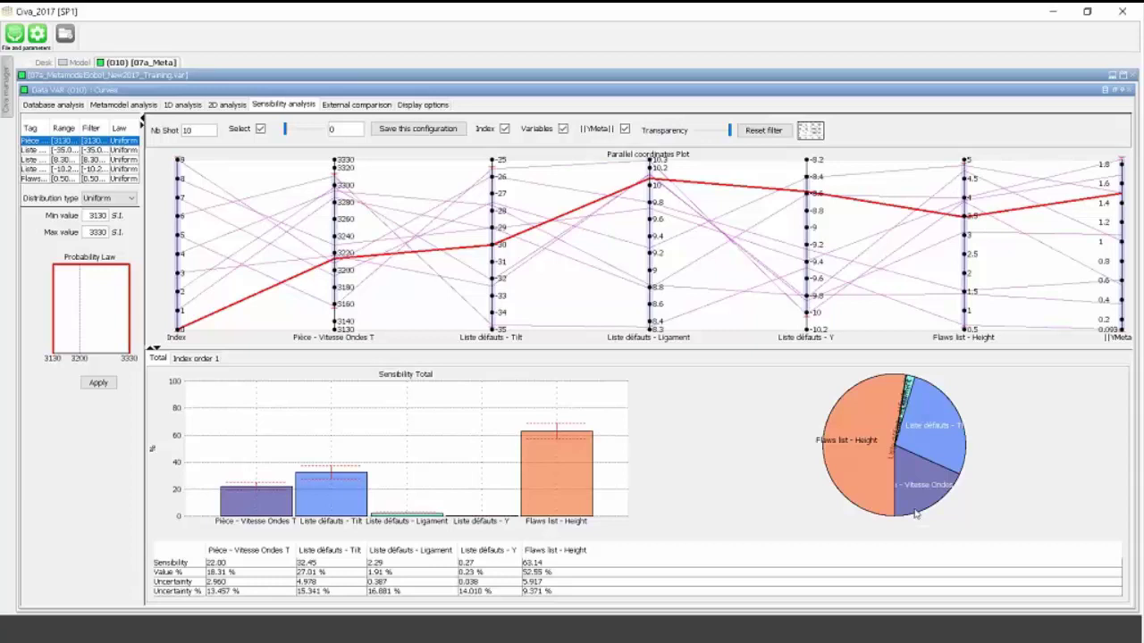
left_click_drag(142, 160, 347, 158)
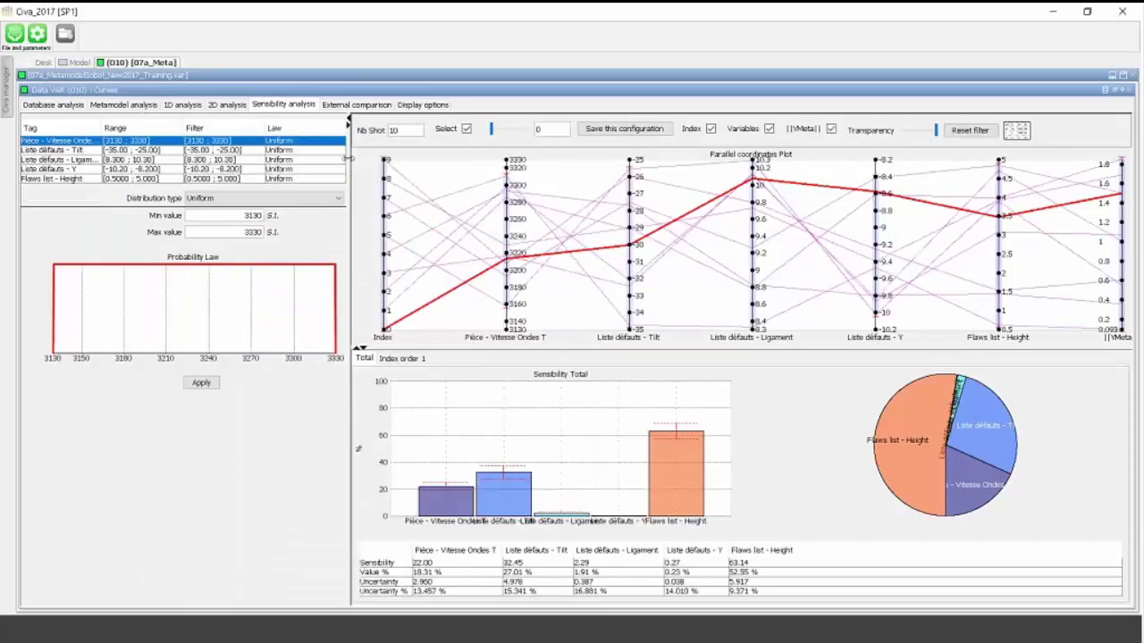
Give the flaw height a Constant distribution with a value of 2.5 and recompute the sensibility indices.
left_click(287, 179, "ctrl")
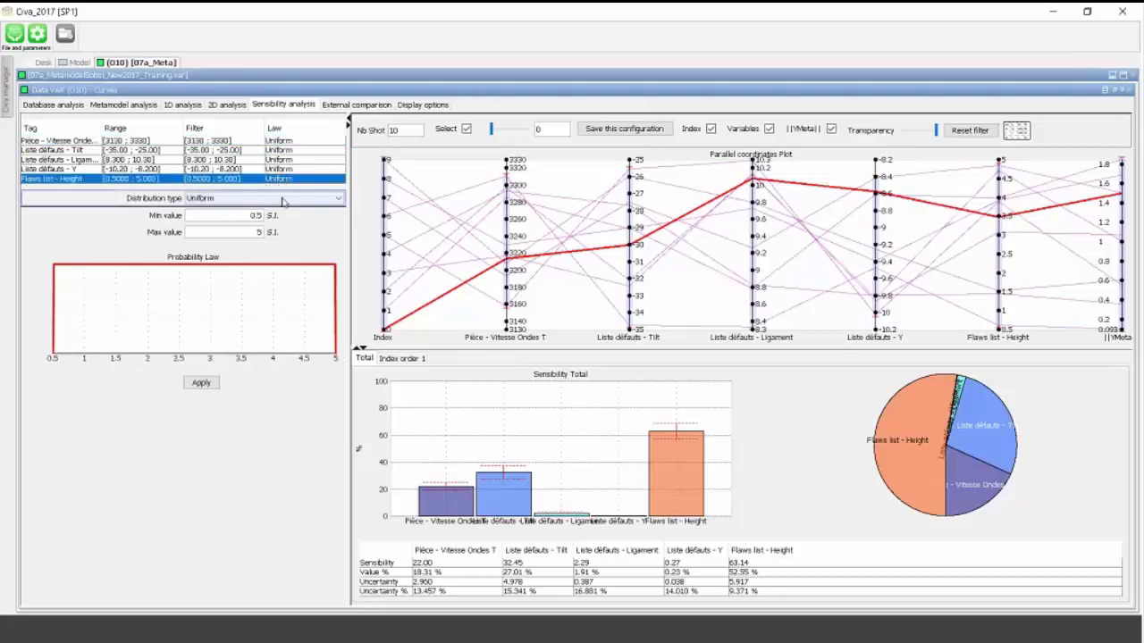
left_click(283, 200)
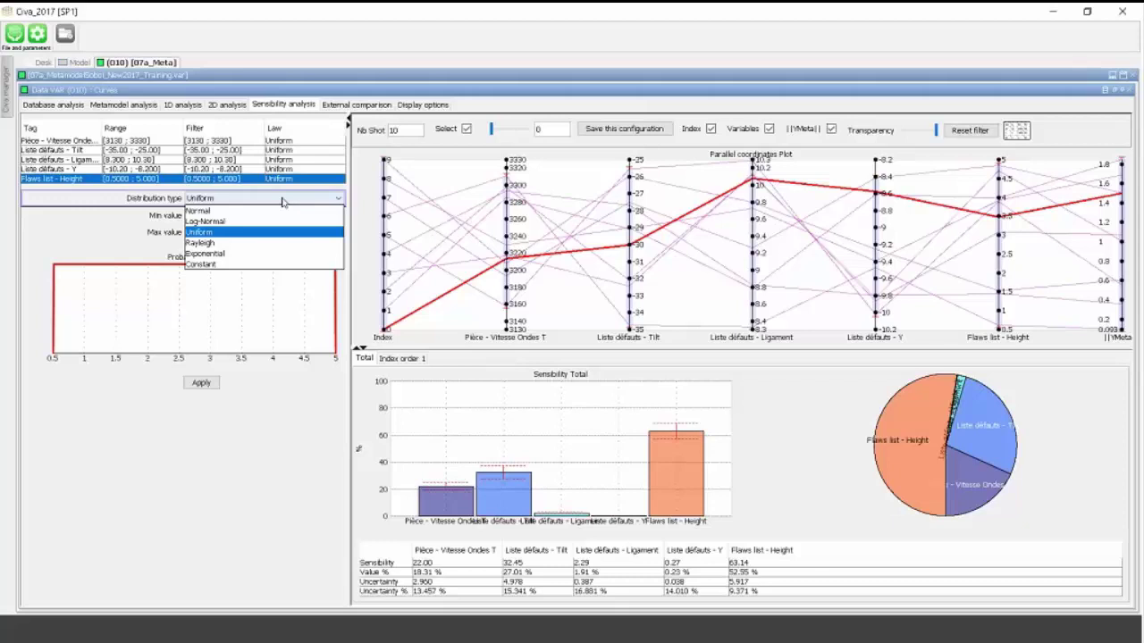
left_click(201, 265)
left_click(234, 216)
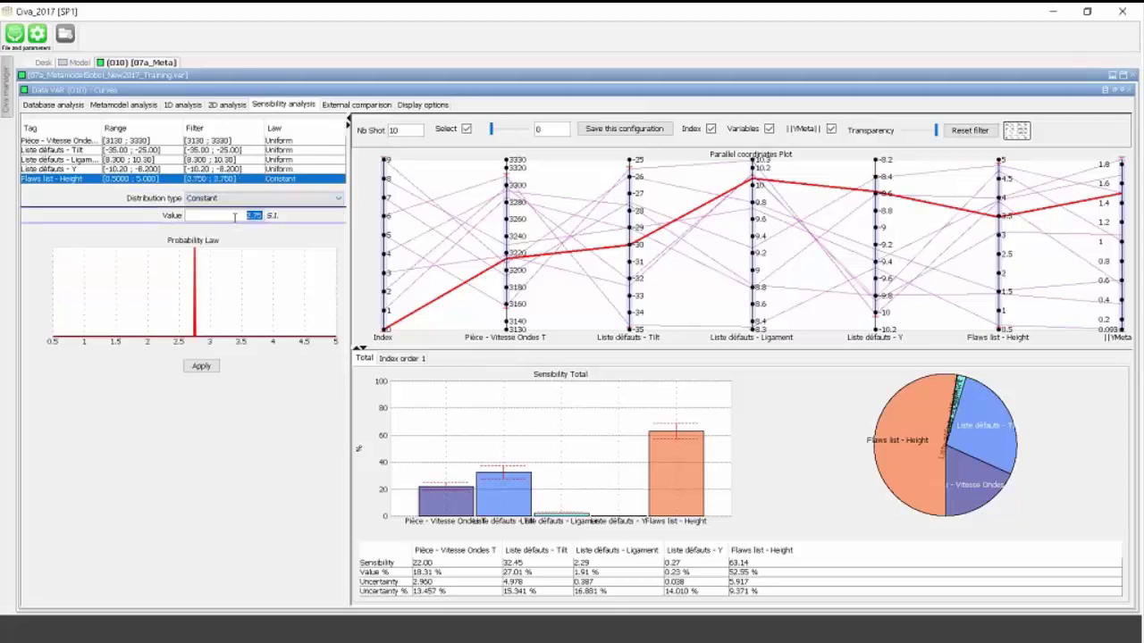
type("2.5")
left_click(201, 367)
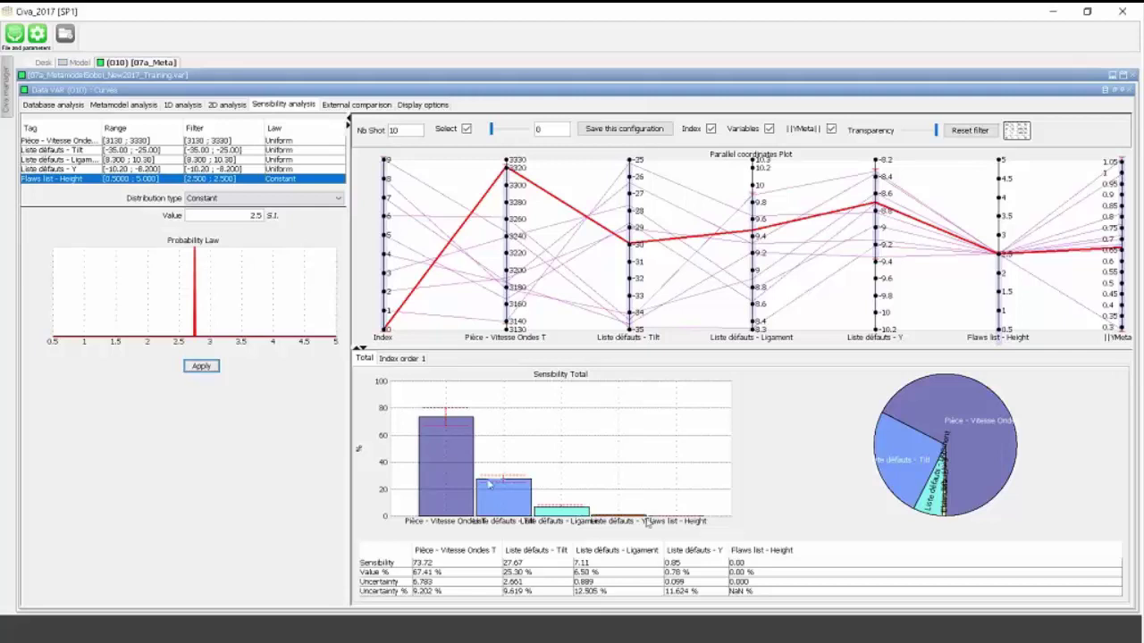
Give the T-wave velocity and the defect tilt Normal distributions and recompute the sensibility indices.
left_click(294, 140)
left_click(294, 140)
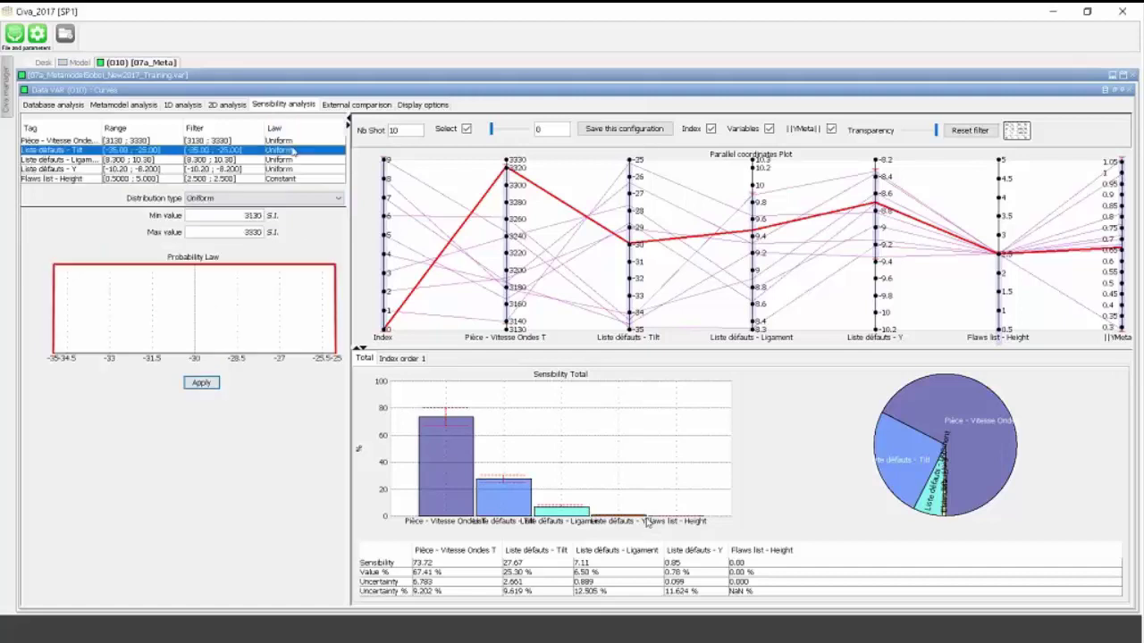
left_click(301, 198)
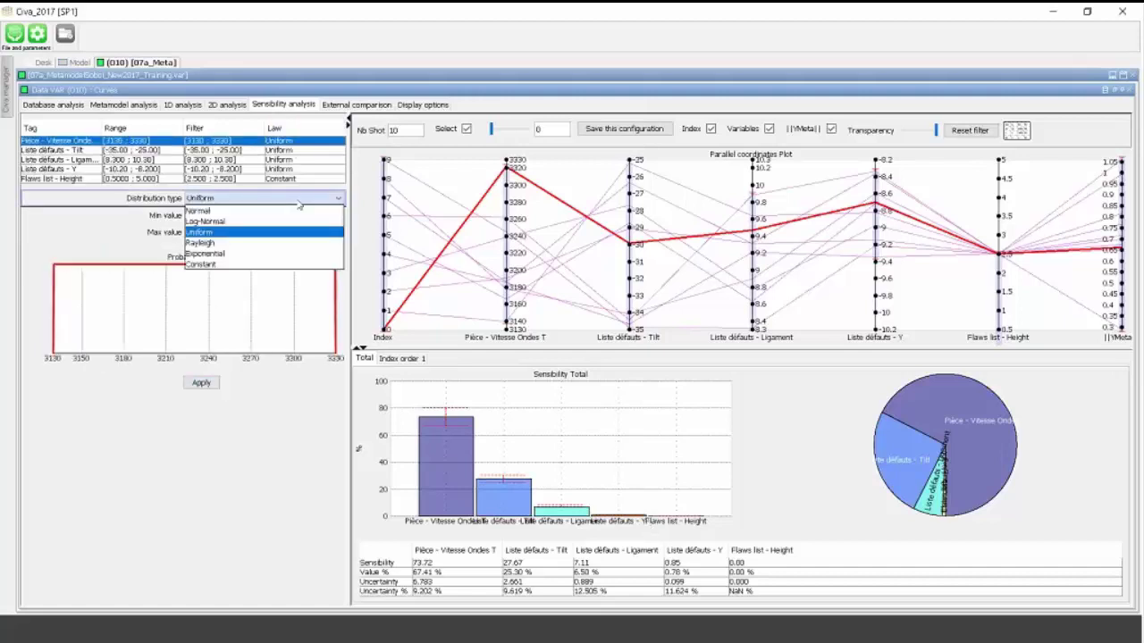
left_click(259, 211)
key("Tab")
left_click(292, 151)
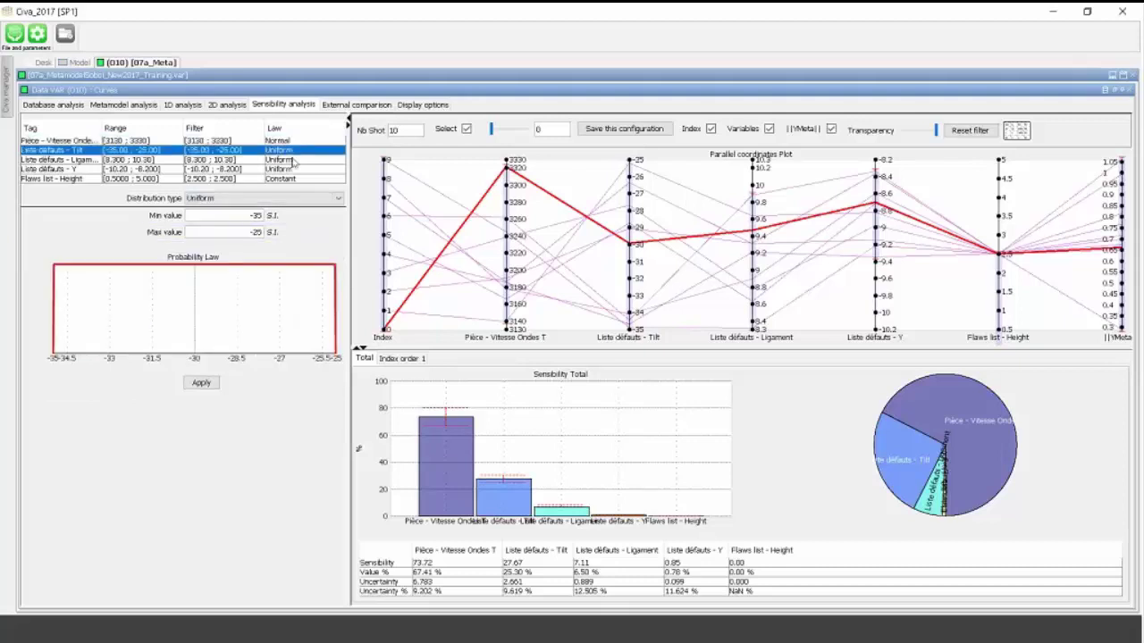
left_click(268, 198)
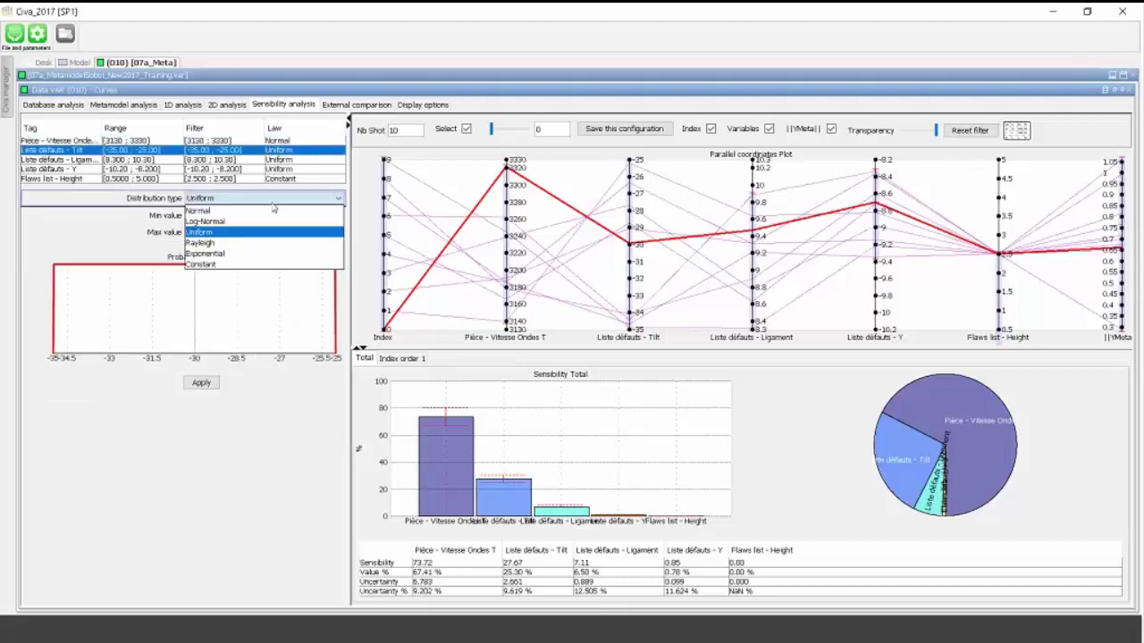
left_click(270, 212)
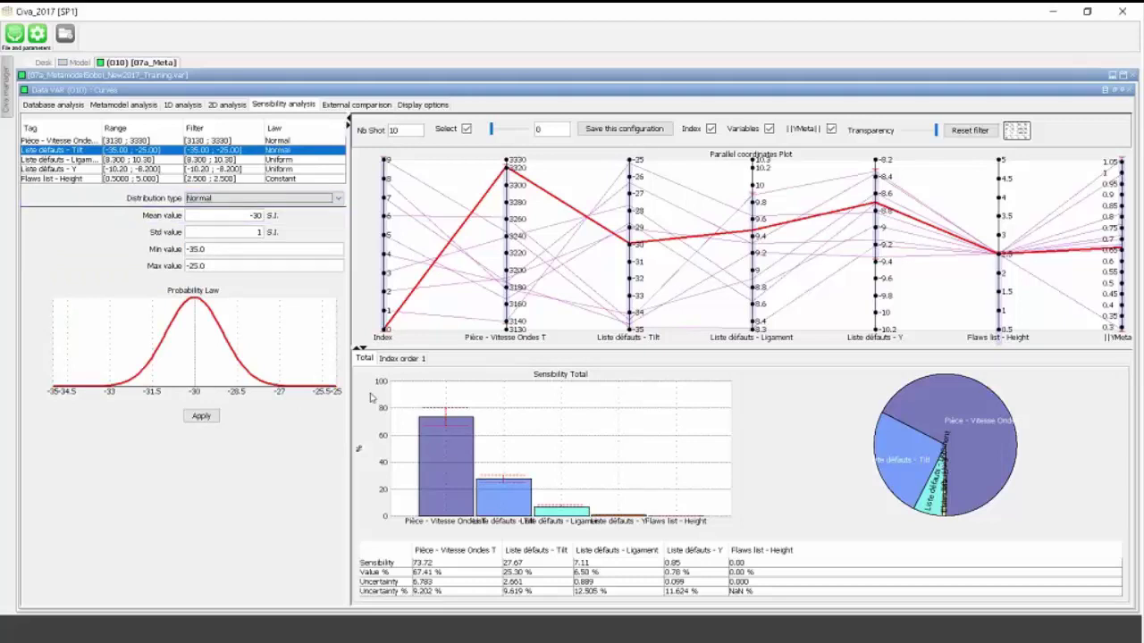
left_click(201, 416)
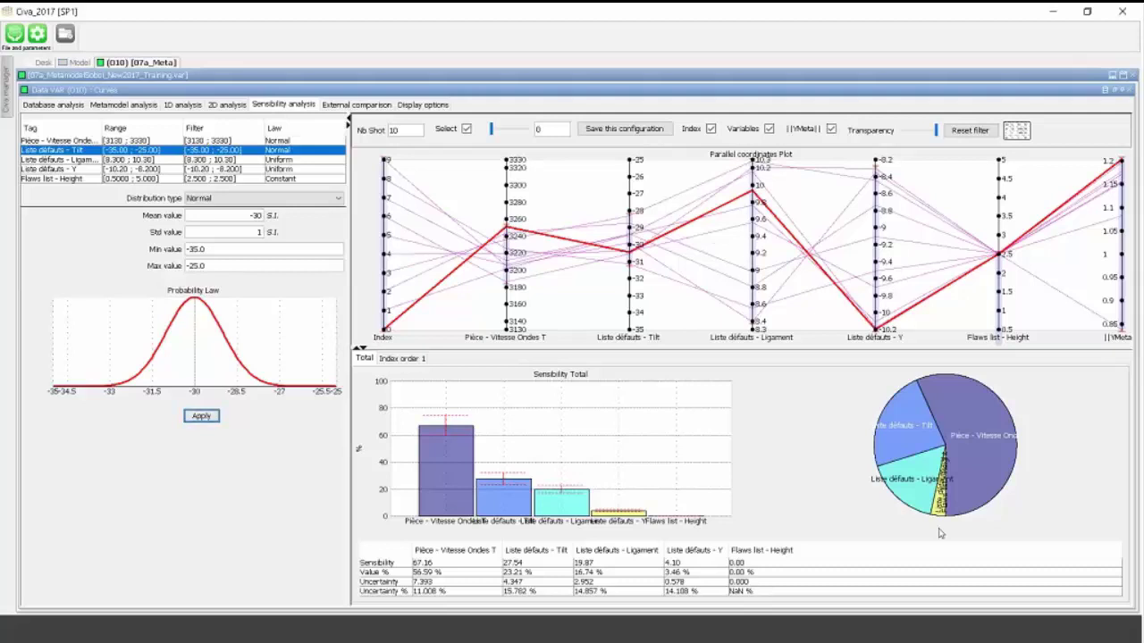
Dock the Civa manager again and return to the sensibility analysis of the metamodel results.
left_click(79, 62)
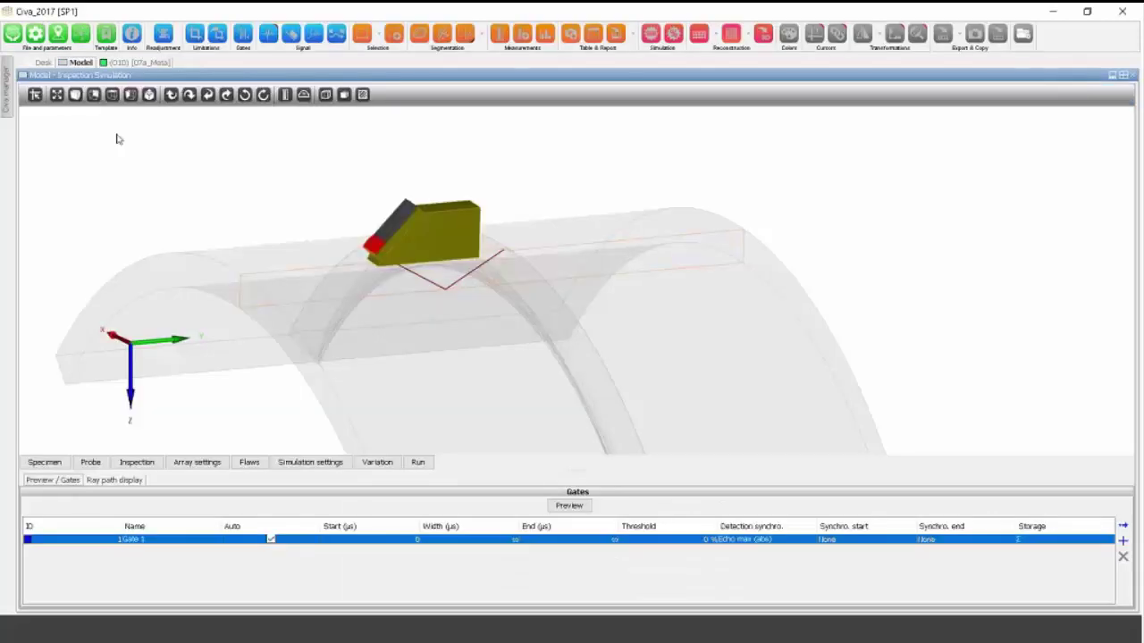
left_click(5, 86)
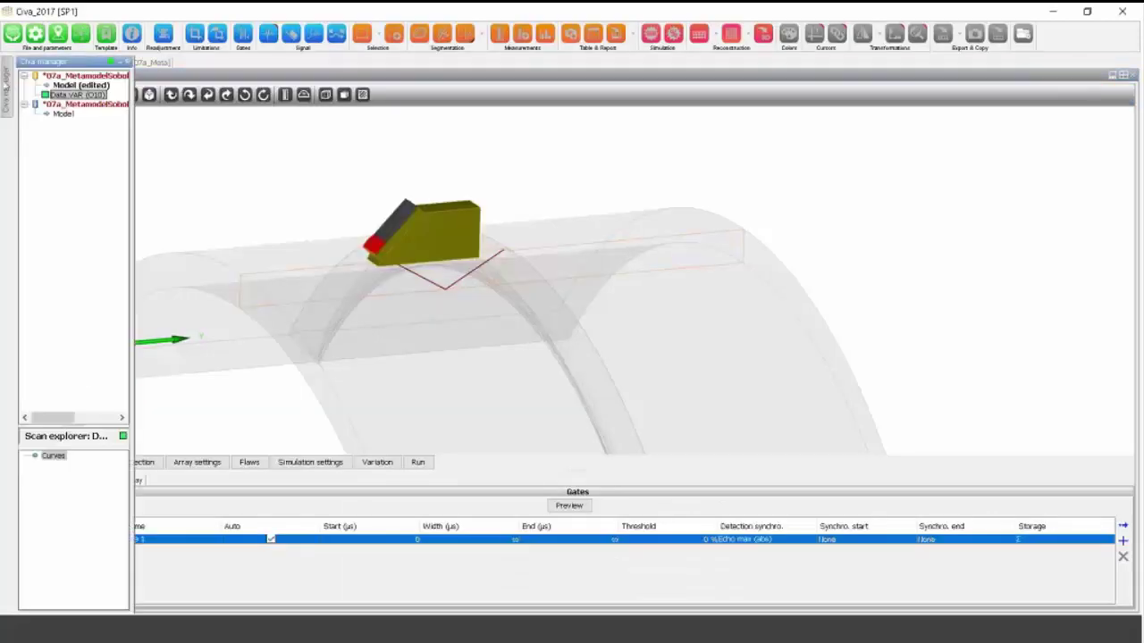
left_click(128, 62)
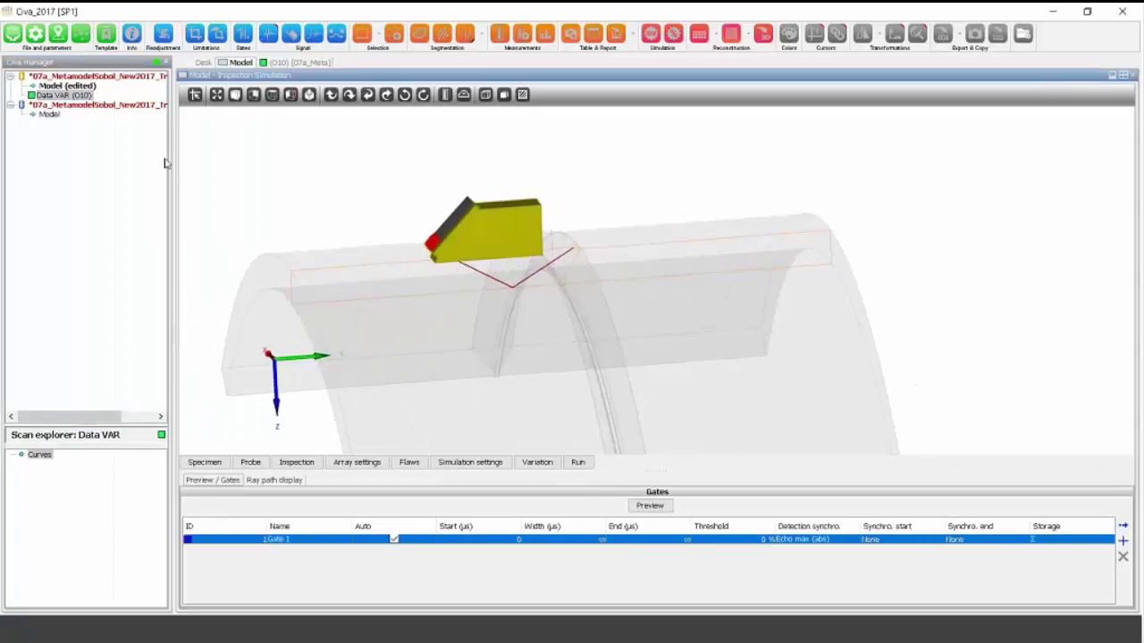
left_click(294, 63)
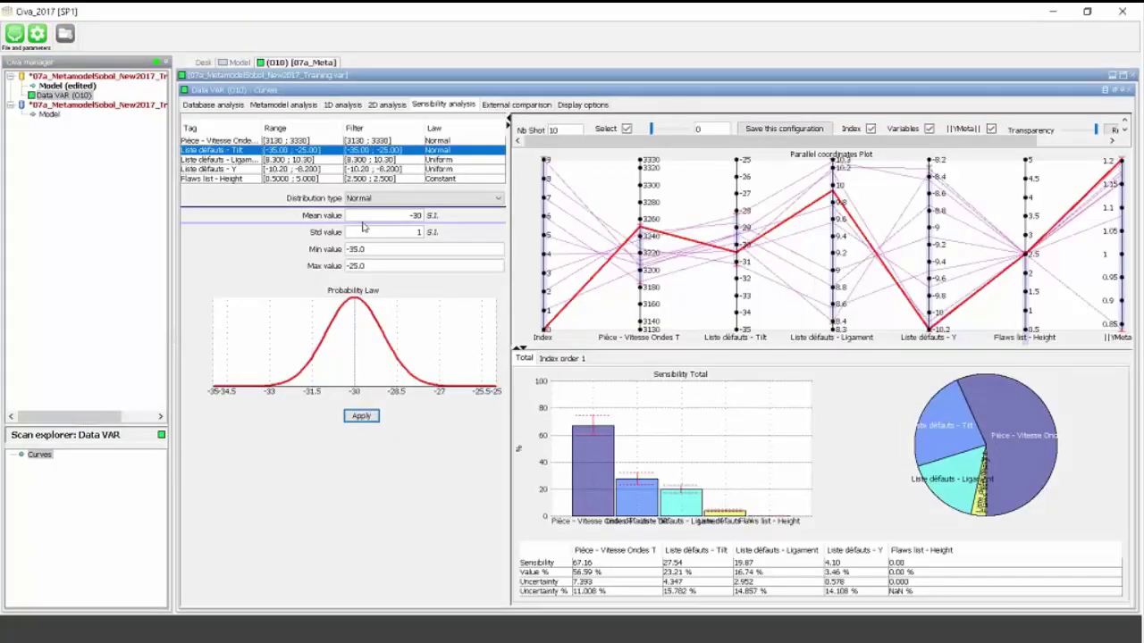
Start a POD study from the variation file 07a_MetamodelSobol_New2017_Training.var and accept the proposed location and name.
left_click(14, 33)
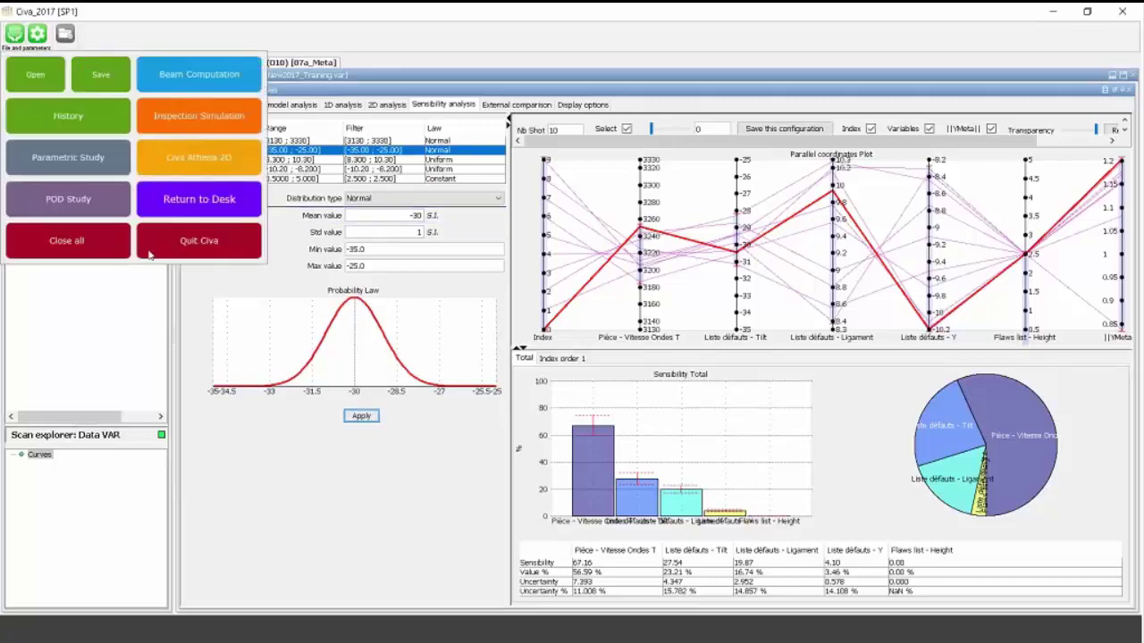
left_click(65, 193)
left_click(603, 363)
left_click(647, 390)
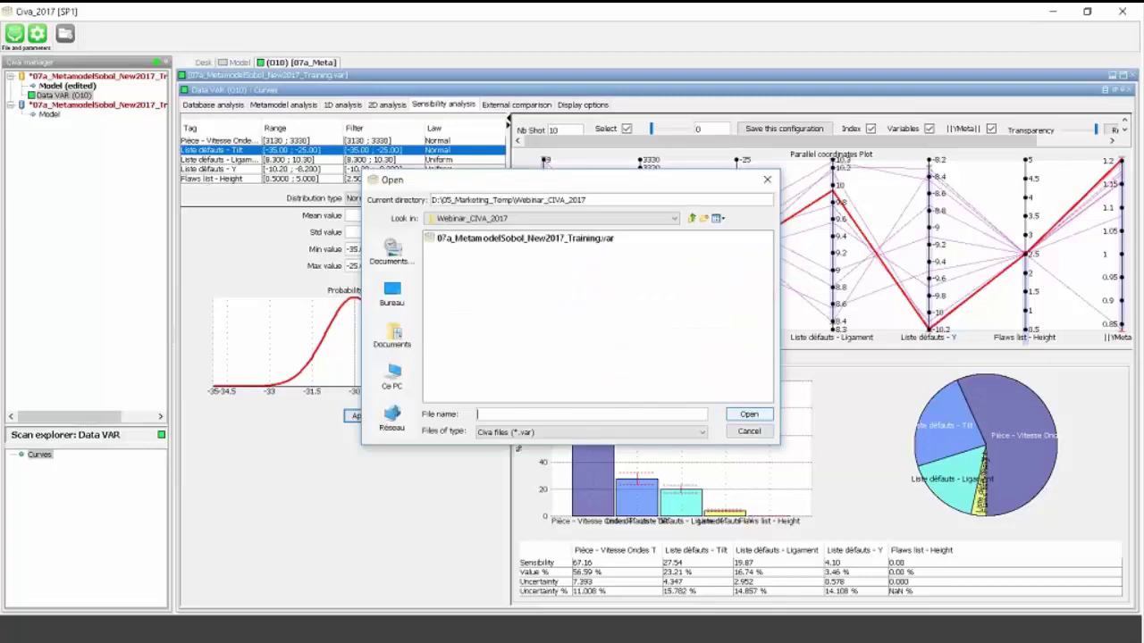
left_click(525, 238)
left_click(763, 414)
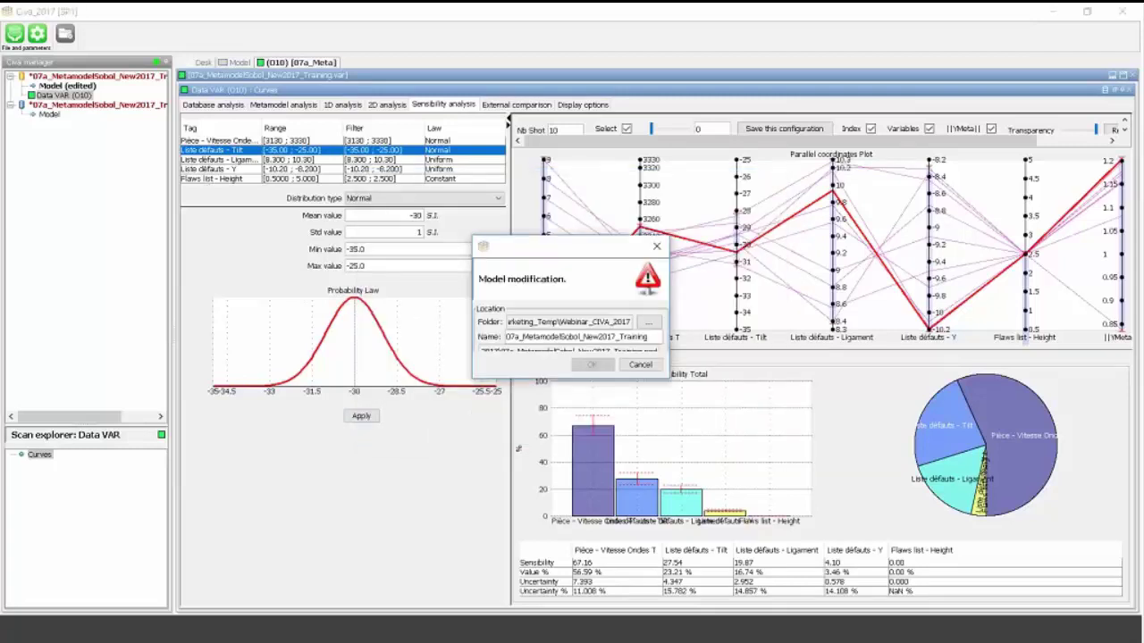
left_click(603, 367)
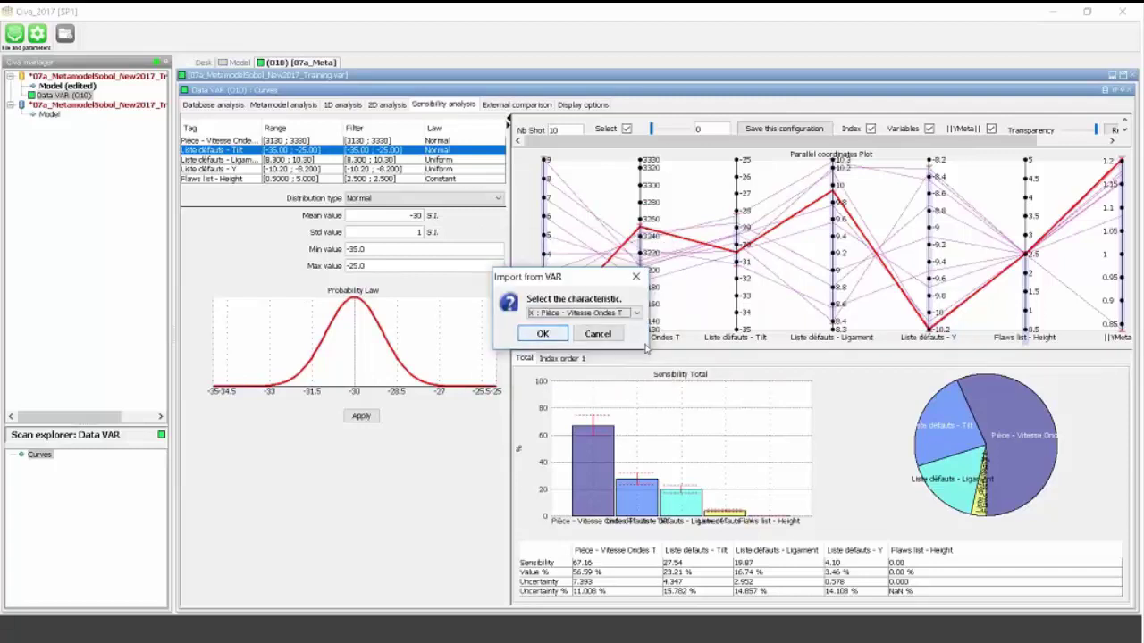
Select X5 : Flaws list - Height as the characteristic and import the variation data to build the POD.
left_click(635, 313)
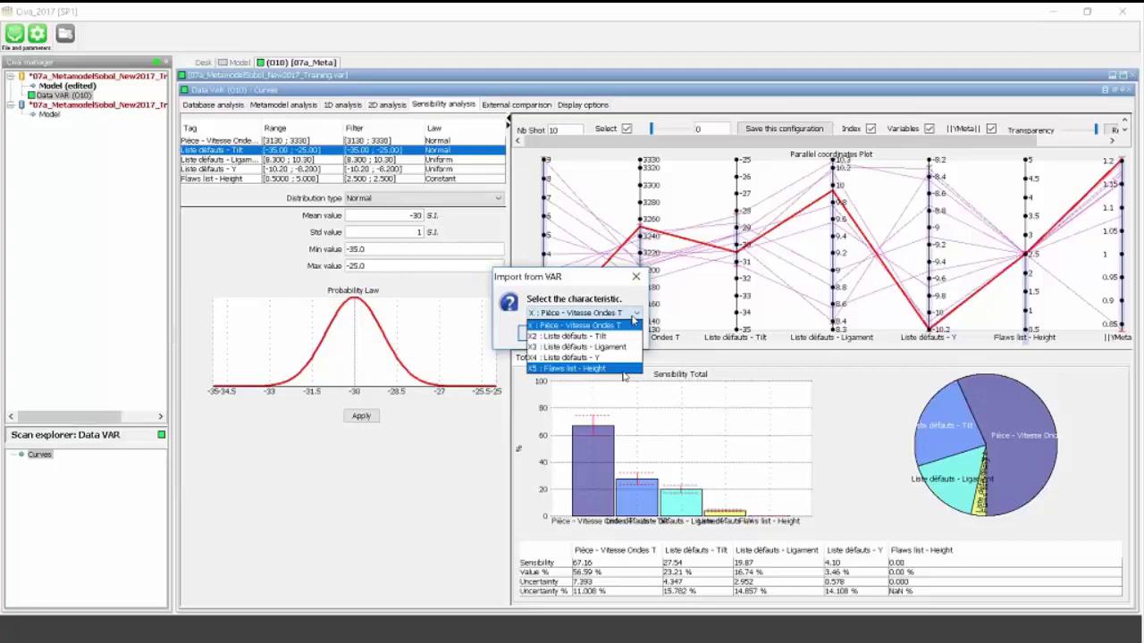
left_click(622, 370)
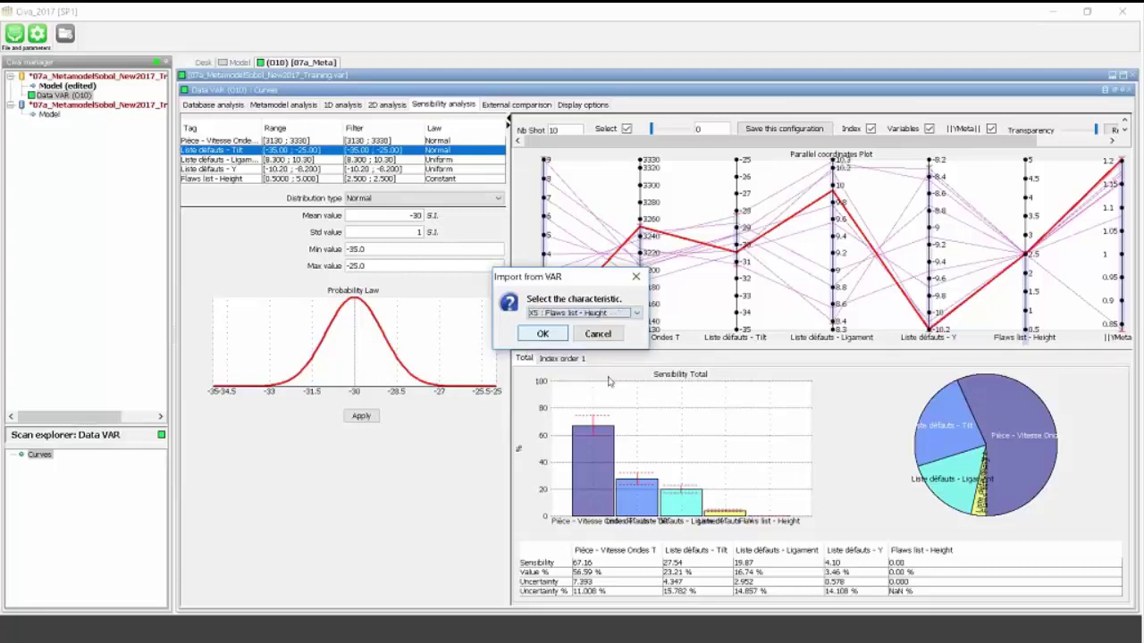
left_click(542, 334)
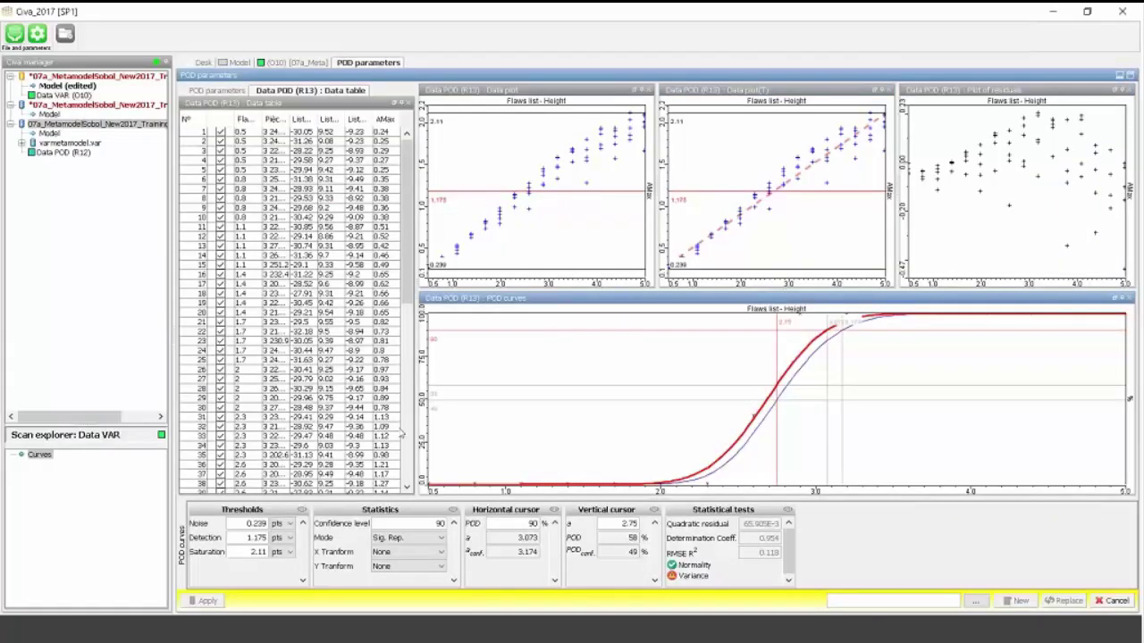
Set the POD's number of samples per characteristic value to 20 and recompute the curves.
left_click(226, 91)
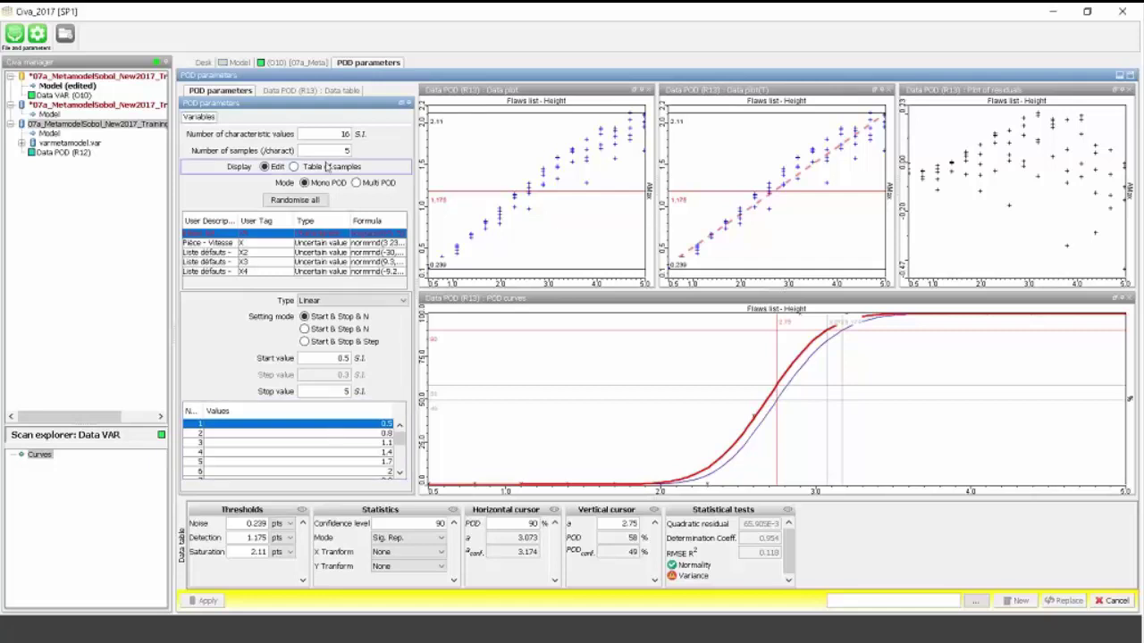
left_click_drag(331, 151, 440, 159)
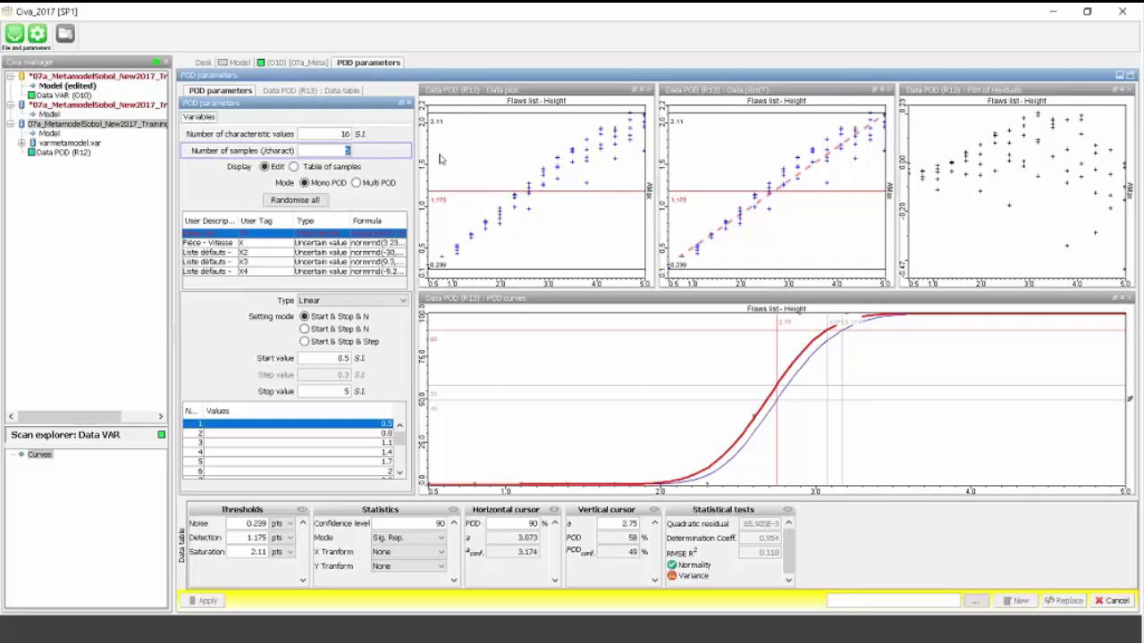
type("20")
key("Return")
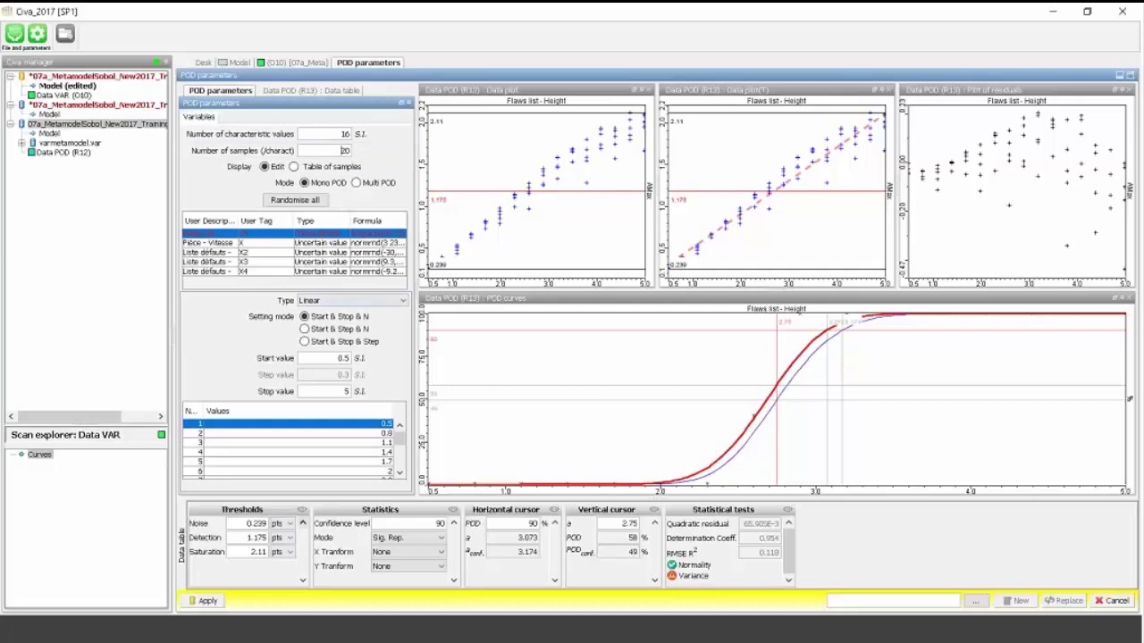
left_click(205, 600)
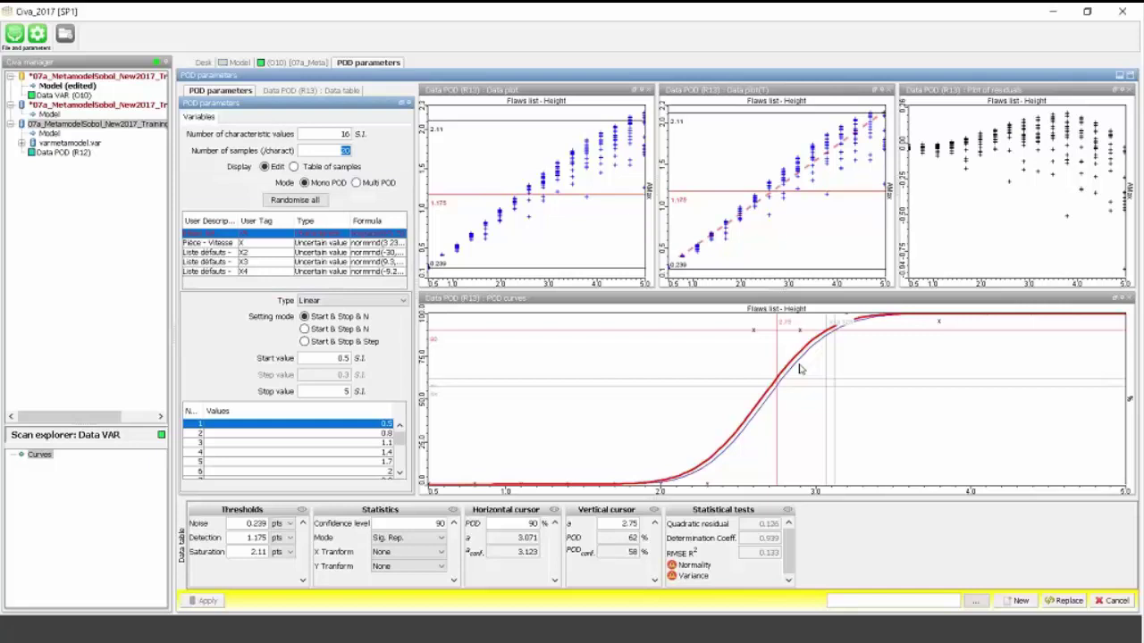
Switch the POD parameters to Multi POD mode.
left_click(356, 182)
left_click(41, 189)
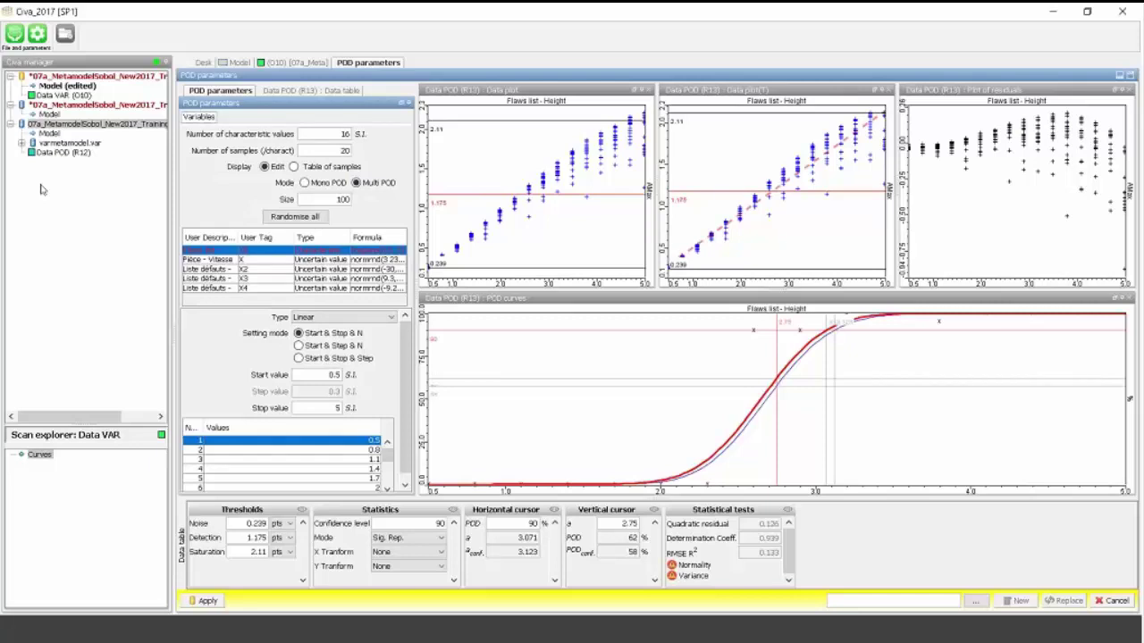
Compute the Multi POD curves, enlarge the curves plot and move the horizontal cursor to a POD of about 87 %.
left_click(220, 601)
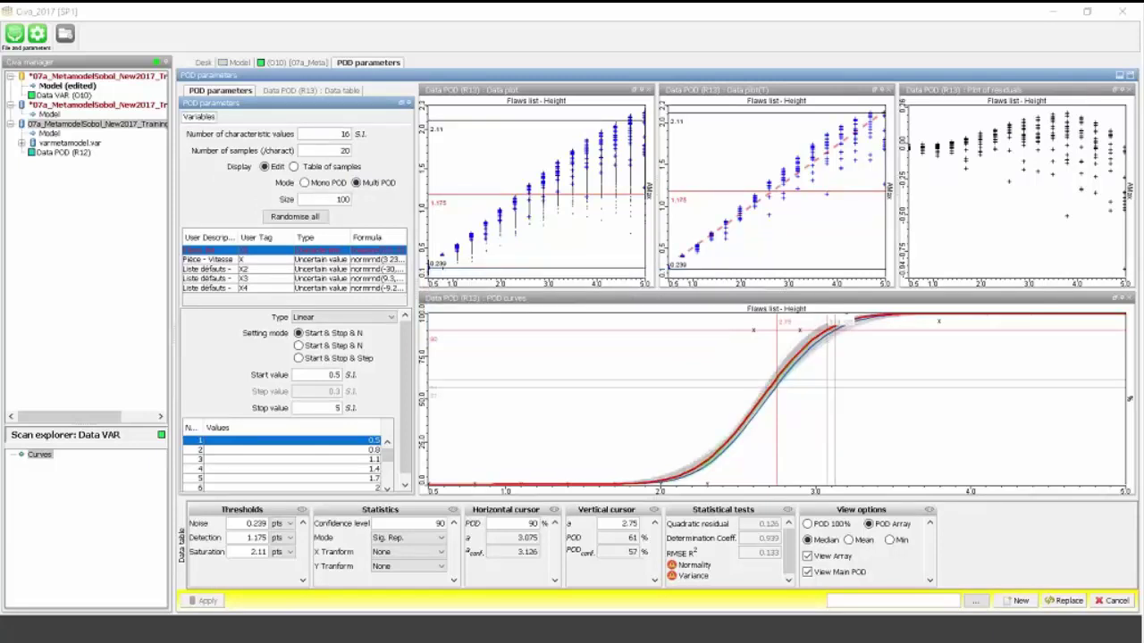
double_click(766, 297)
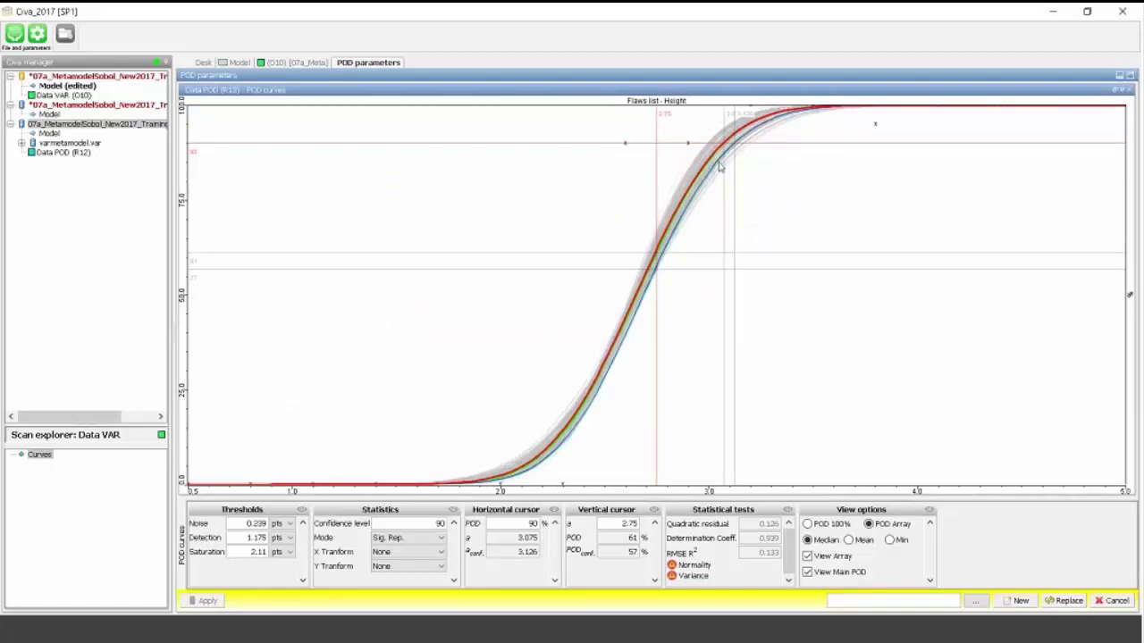
left_click_drag(720, 167, 735, 154)
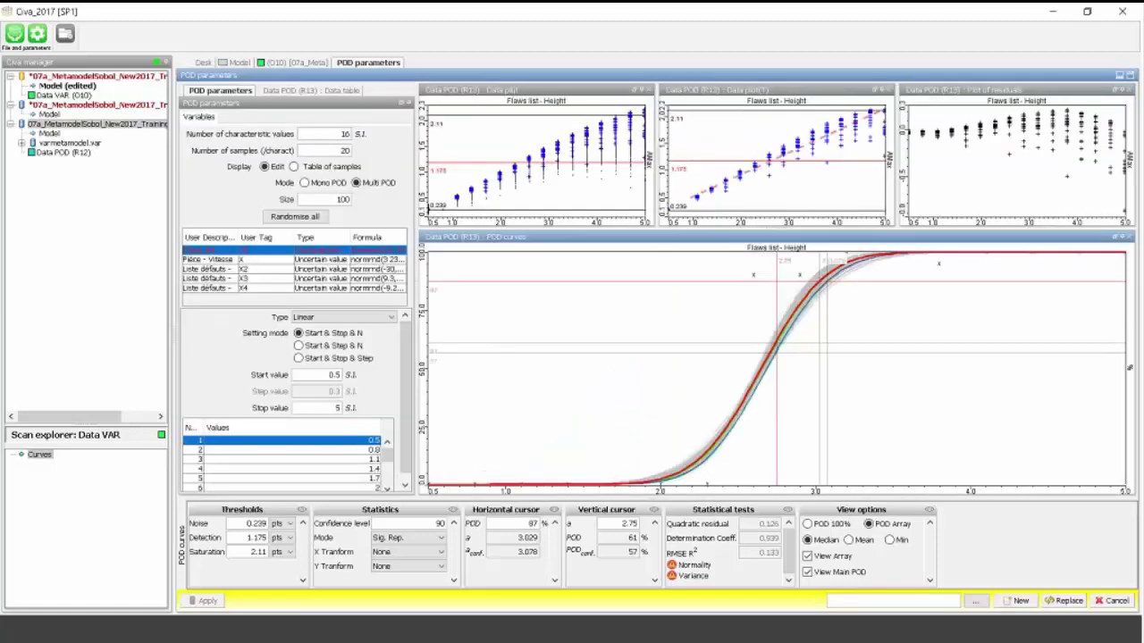
Set the mean value percentage of uncertain variable X (Pièce - Vitesse) to 50 % and recompute the POD curves.
left_click(217, 269)
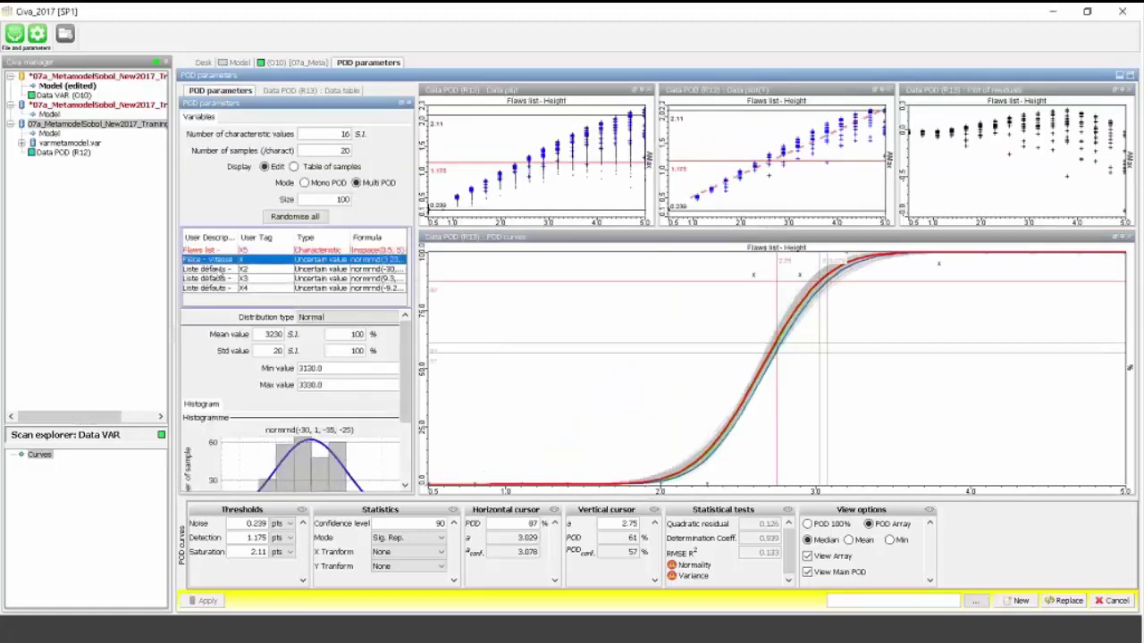
key("Down")
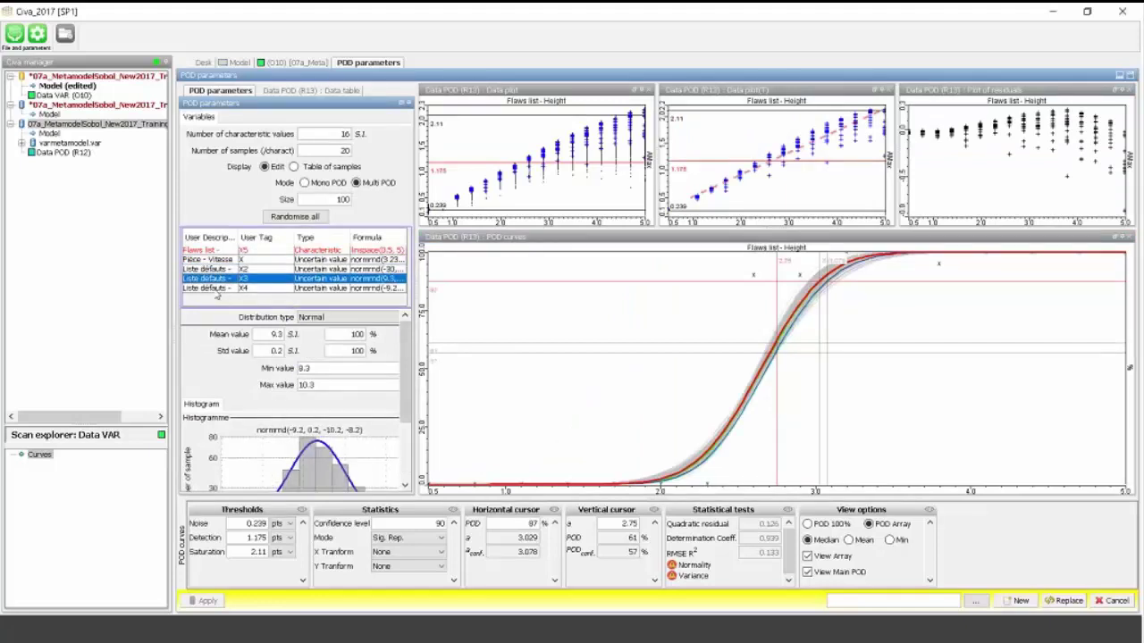
key("Up")
key("Up")
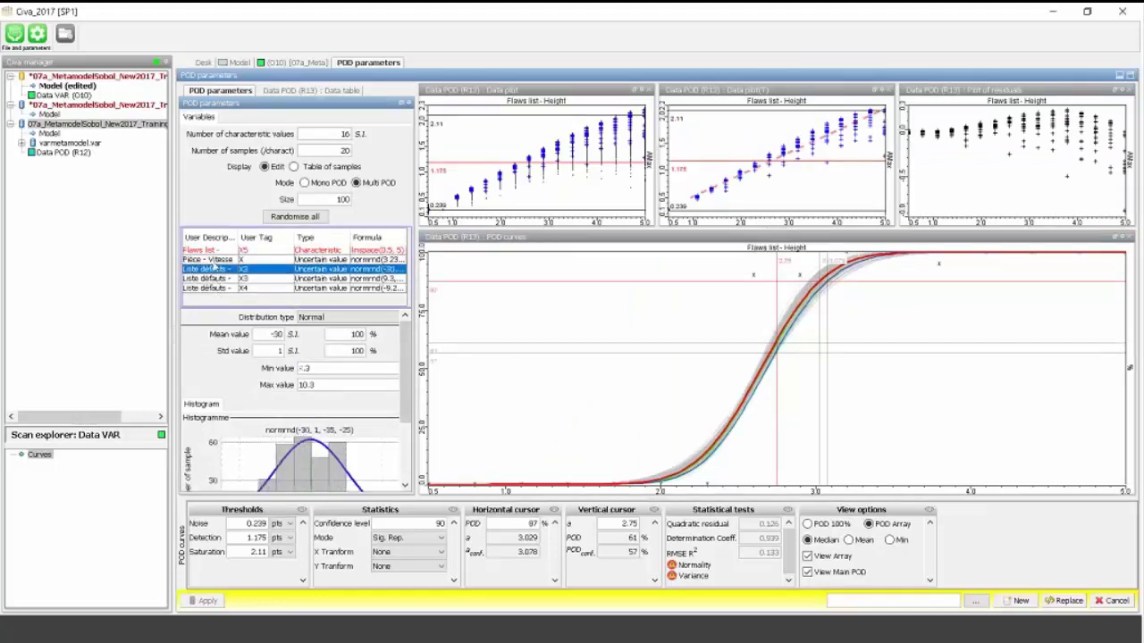
left_click(221, 269)
left_click(219, 259)
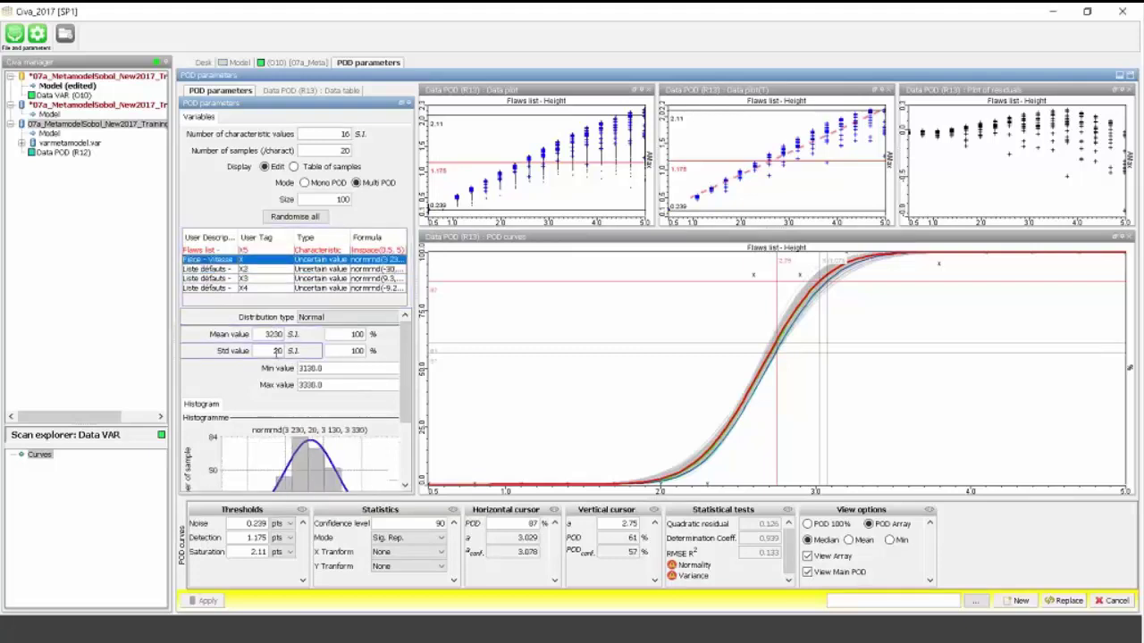
double_click(348, 334)
type("50")
left_click(205, 602)
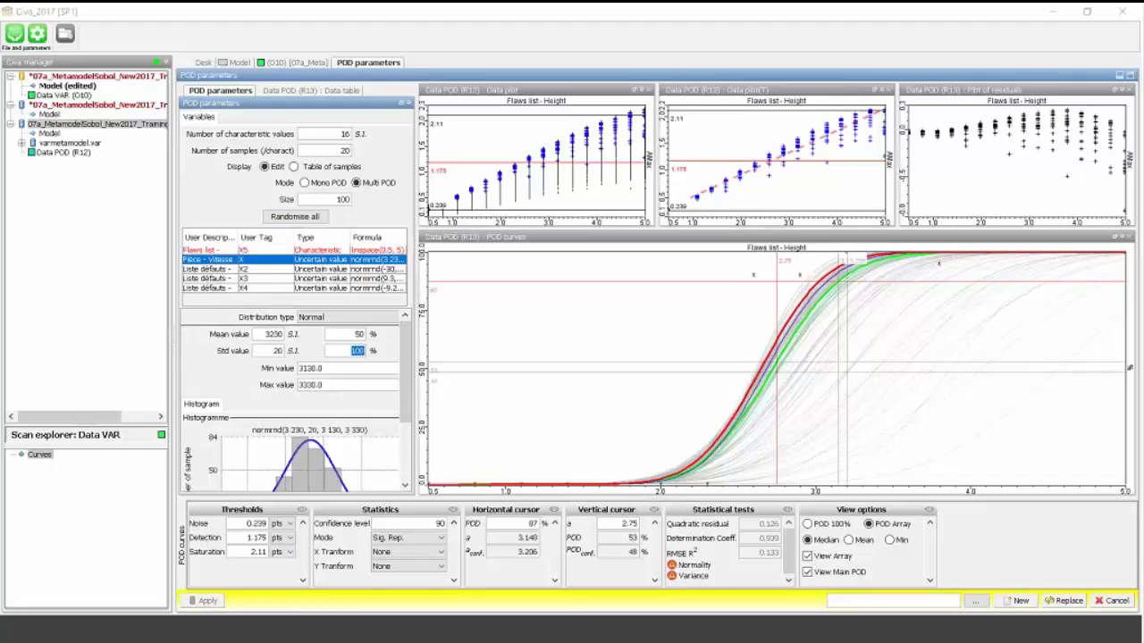
Set the POD curves' horizontal cursor to 90 %.
mouse_move(847, 280)
left_mouse_down()
mouse_move(848, 295)
mouse_move(848, 275)
left_mouse_up()
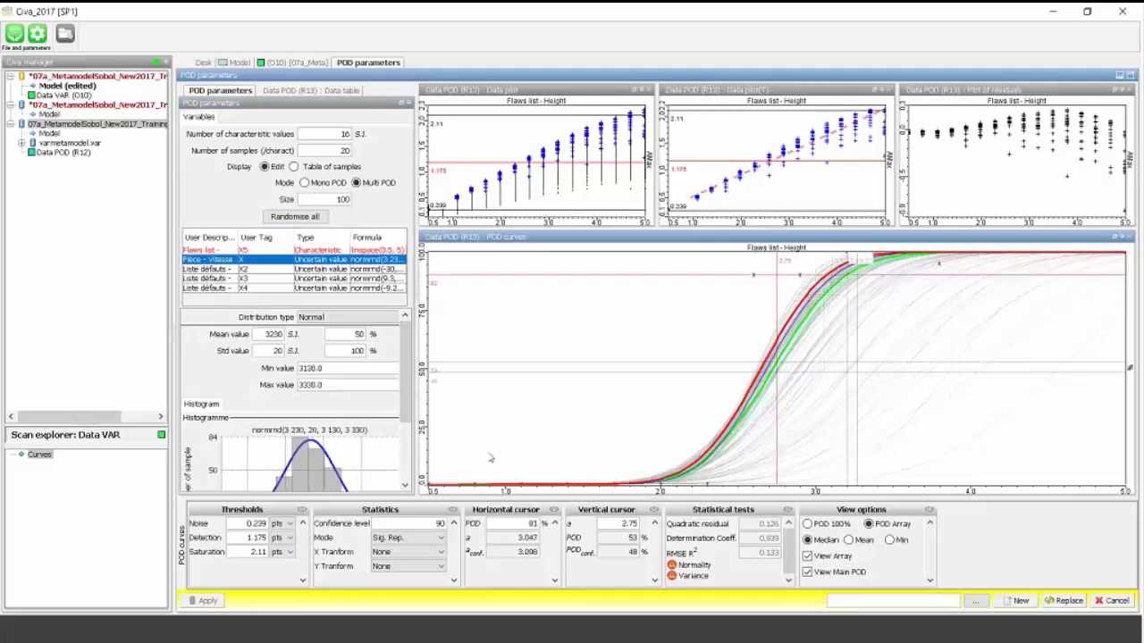
type("90")
key("Return")
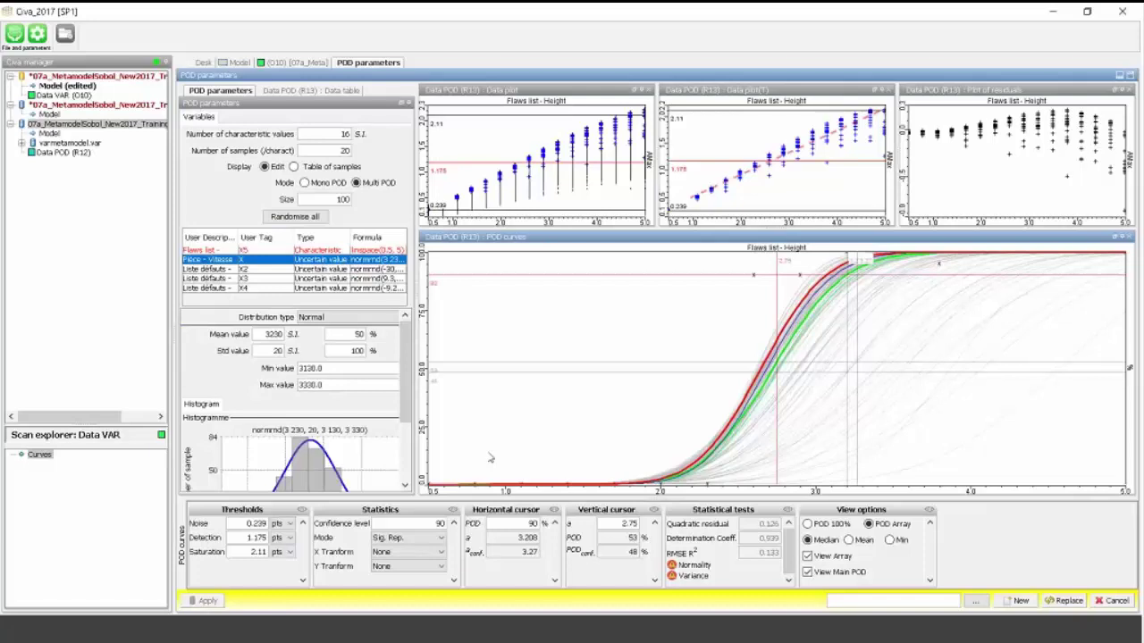
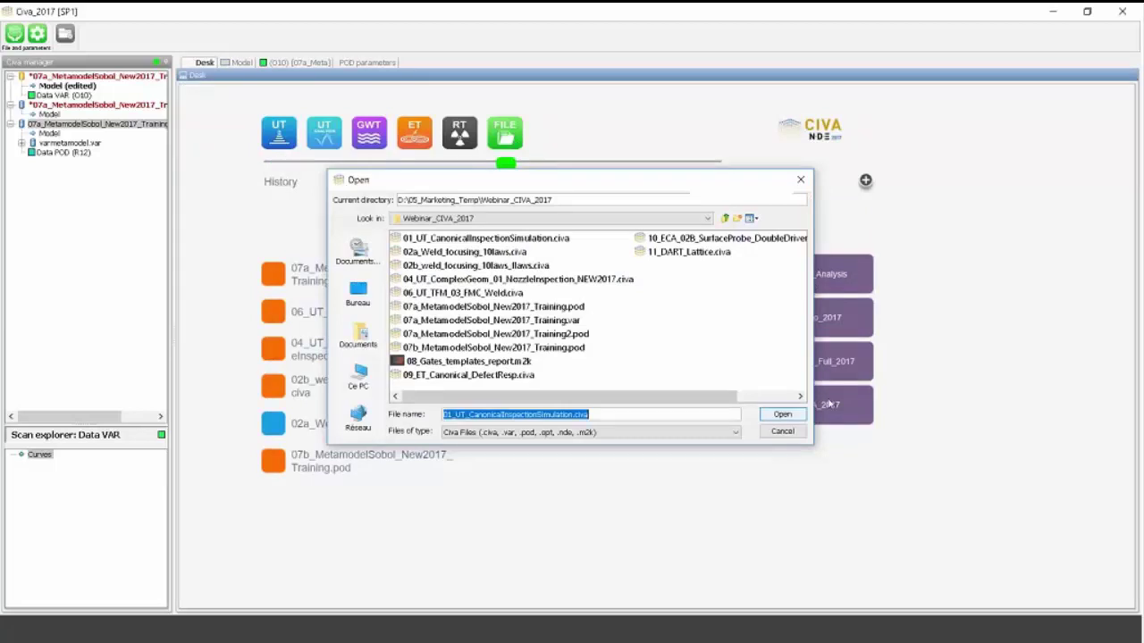
Open the acquisition file 08_Gates_templates_report.m2k and display its probe and scanning trajectory in the 3D view.
left_click(782, 414)
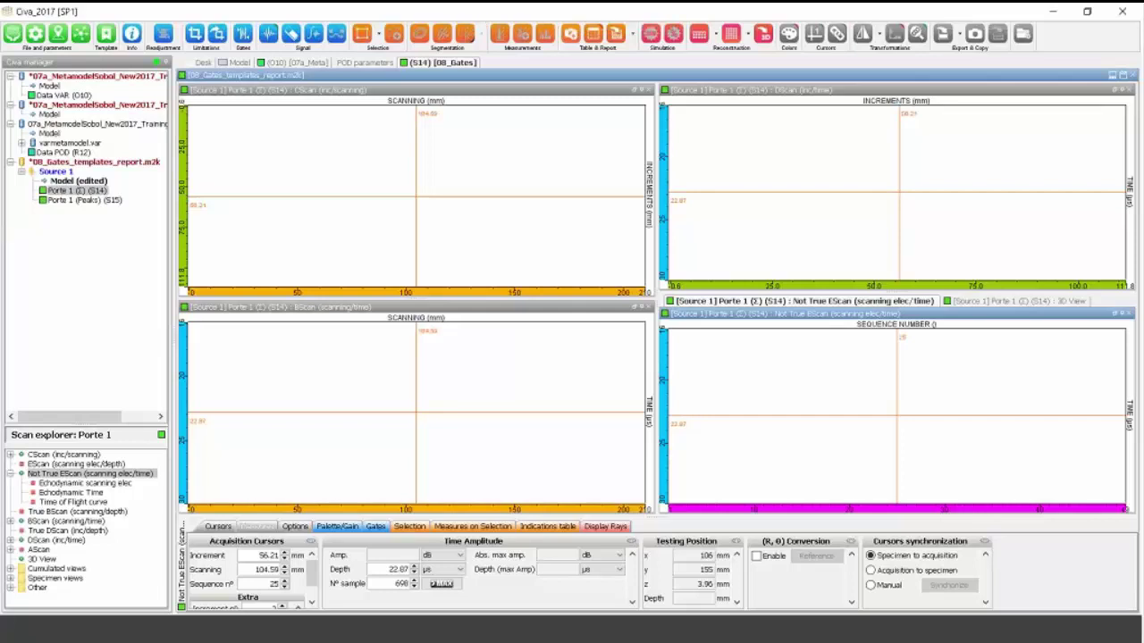
left_click(240, 63)
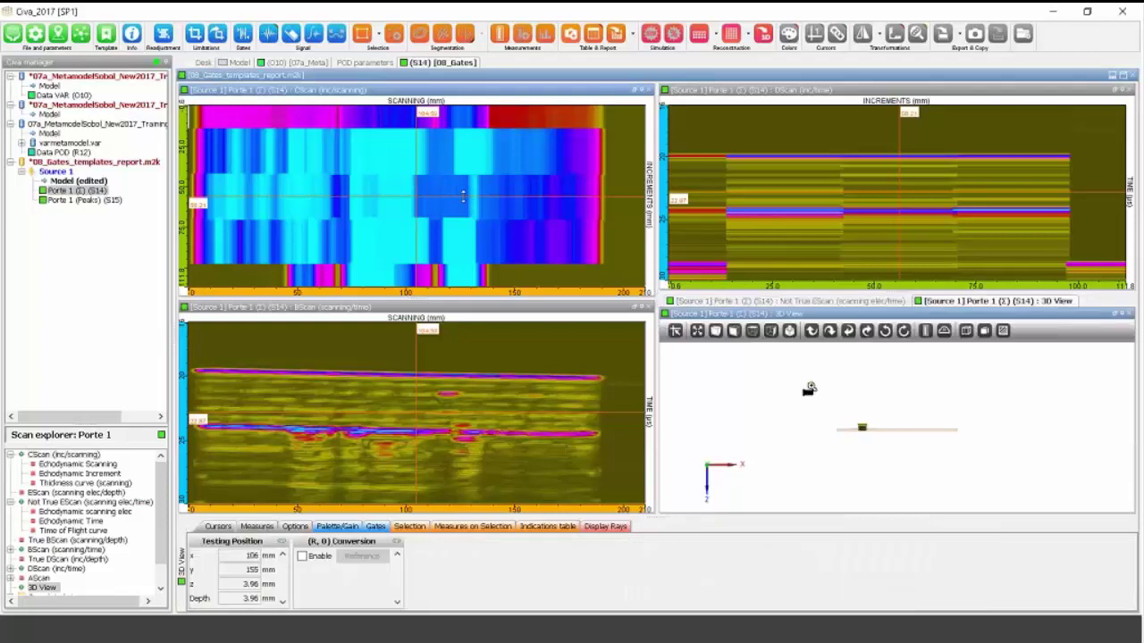
left_click_drag(800, 411, 753, 458)
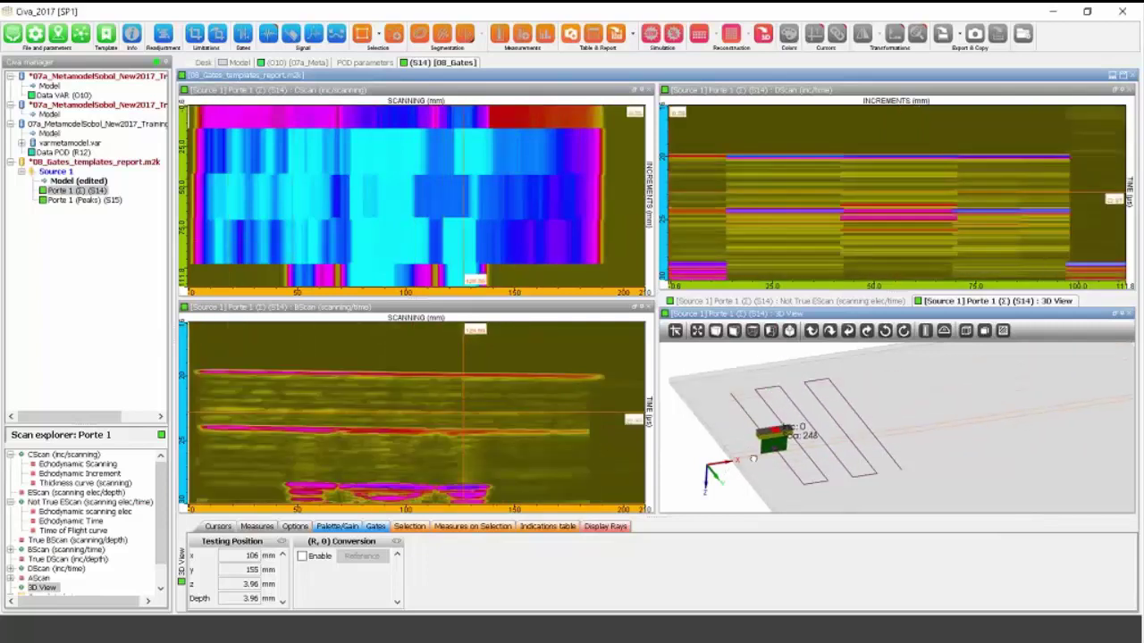
left_click_drag(803, 386, 847, 428)
right_click_drag(848, 429, 833, 449)
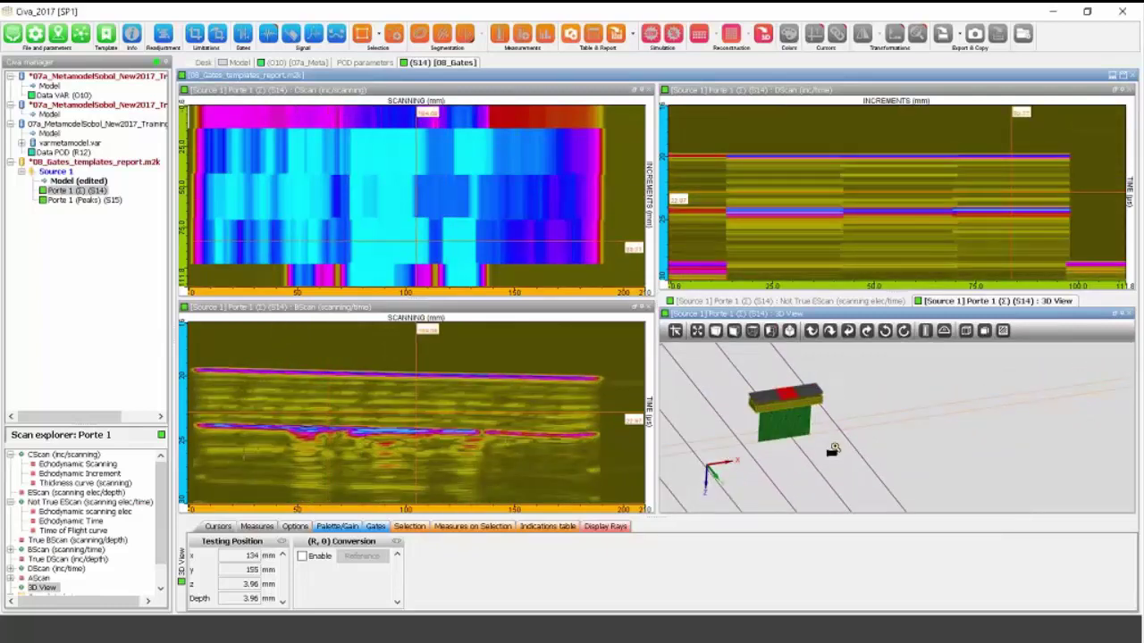
scroll(833, 449, "up", 2)
scroll(822, 436, "down", 3)
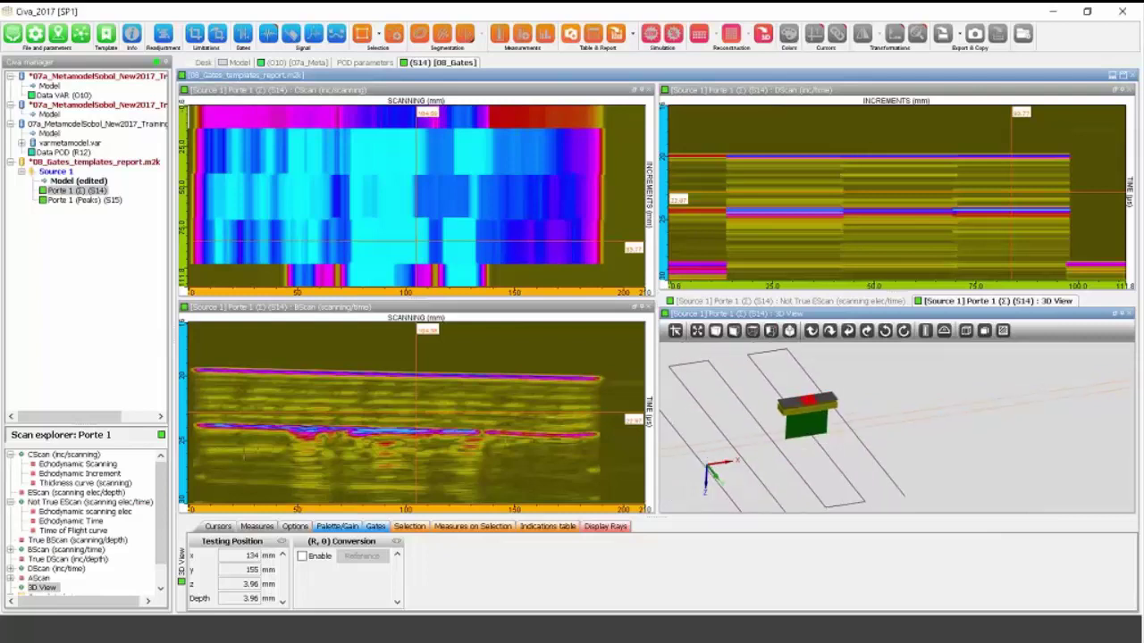
Move the C-scan and B-scan cursors to examine the corresponding probe positions in the 3D view.
left_click_drag(411, 241, 411, 202)
left_click(413, 201)
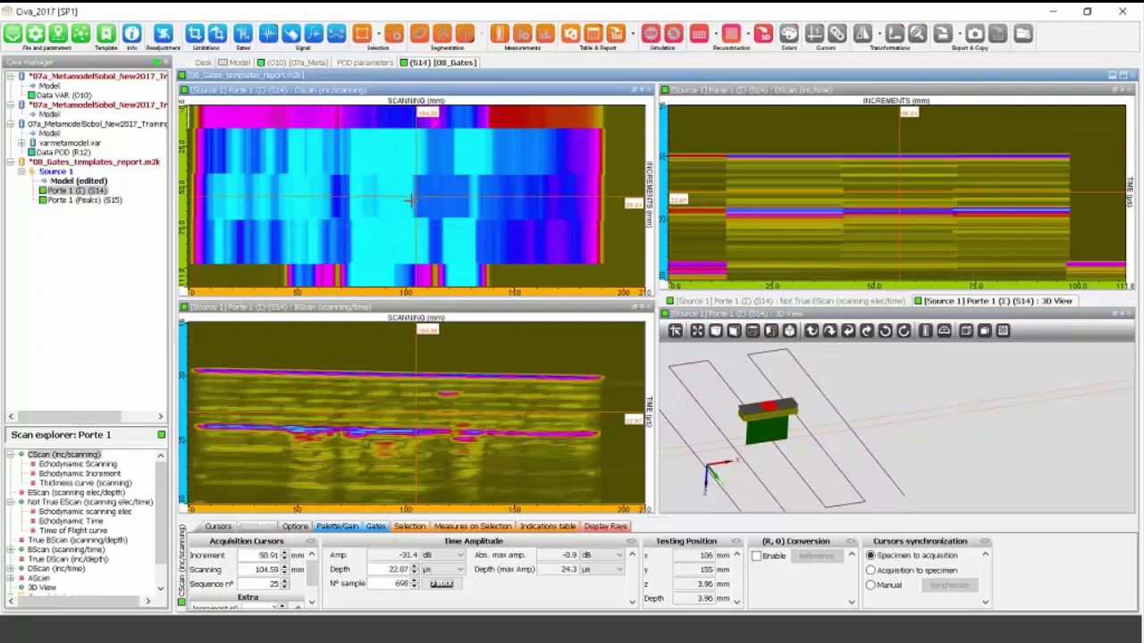
left_click_drag(412, 197, 261, 184)
left_click(360, 188)
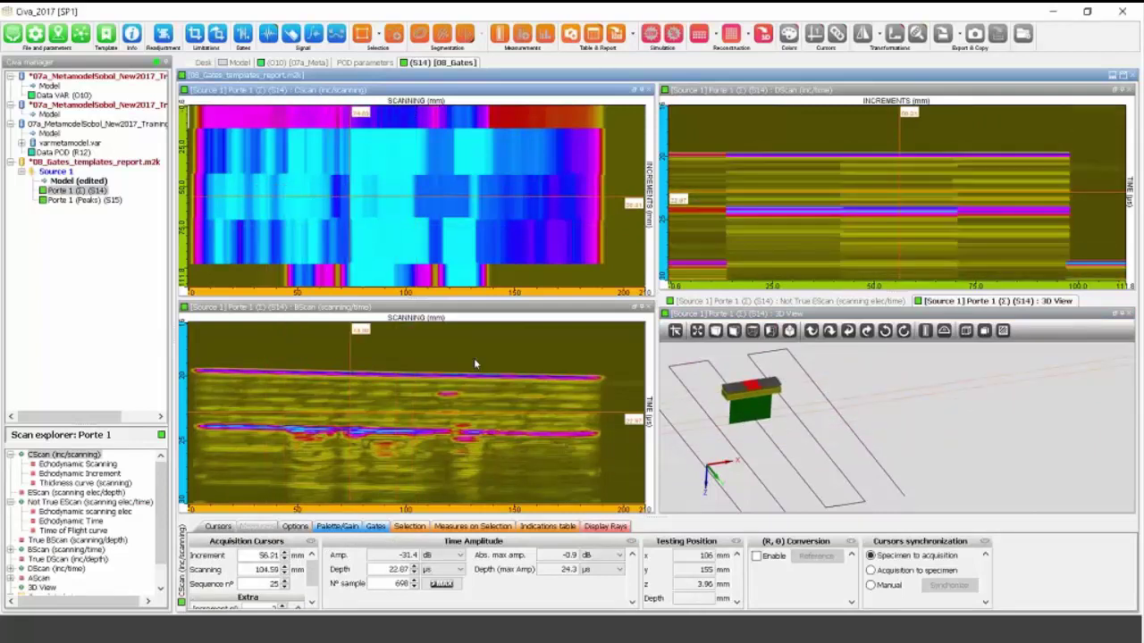
left_click(791, 440)
left_click_drag(787, 436, 783, 418)
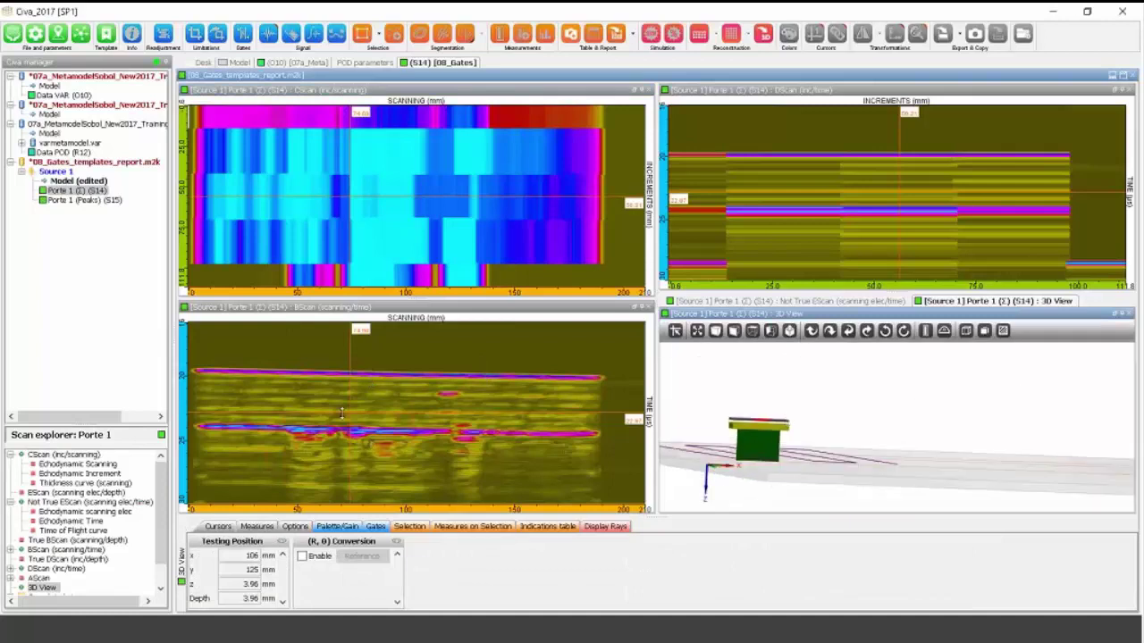
left_click(341, 413)
left_click_drag(754, 447, 808, 453)
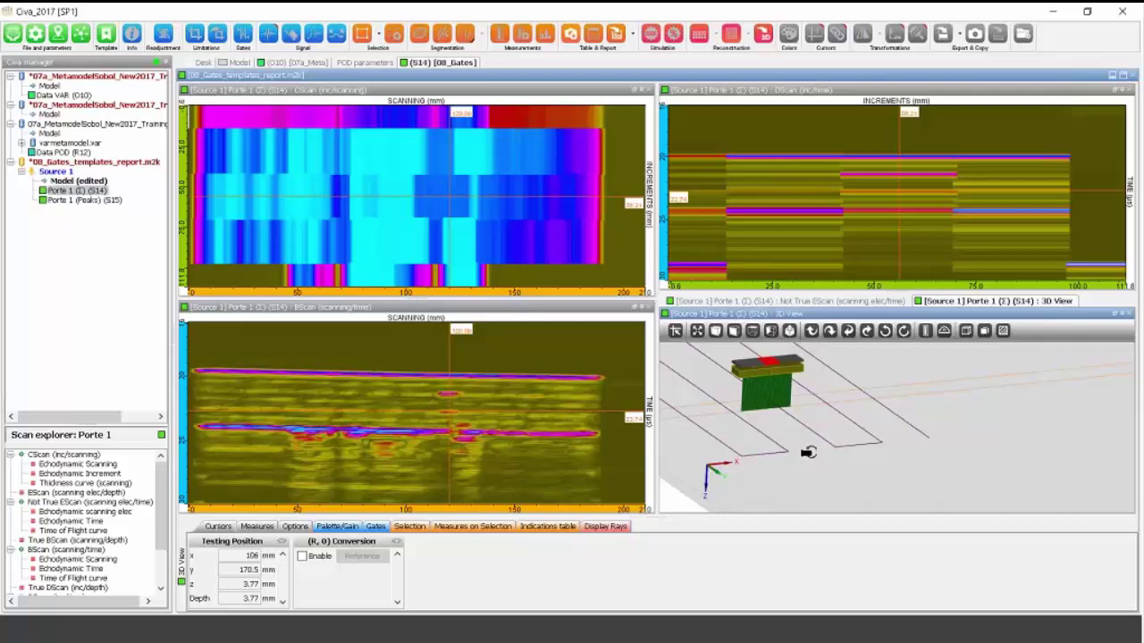
left_click_drag(807, 453, 814, 475)
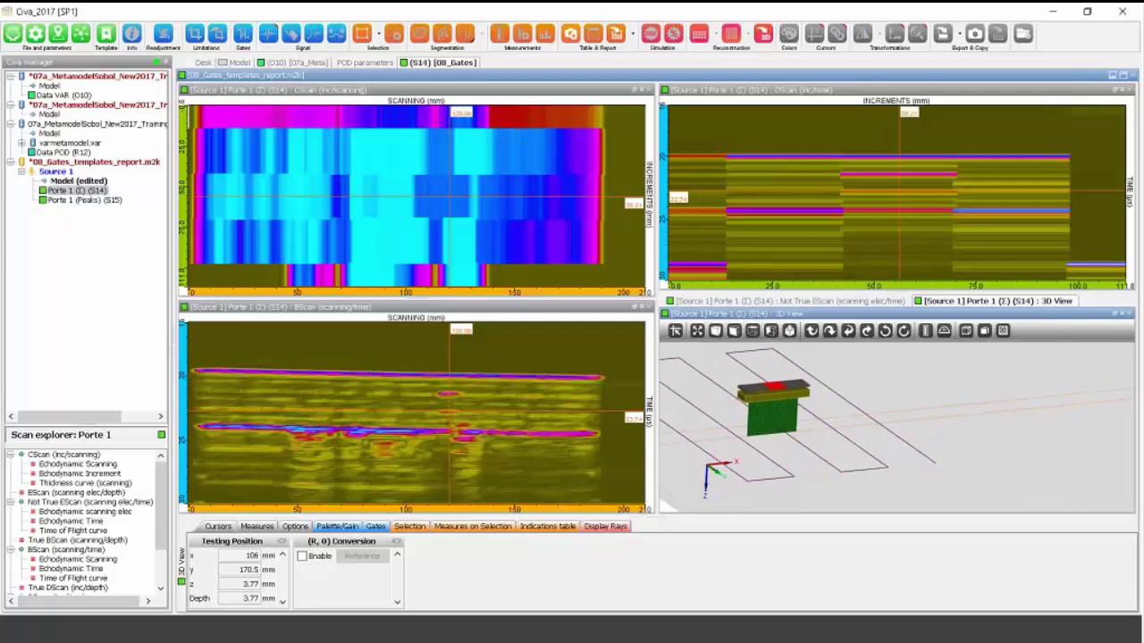
Apply the analysis template Webinar_UT_ana to the acquisition data.
left_click(105, 33)
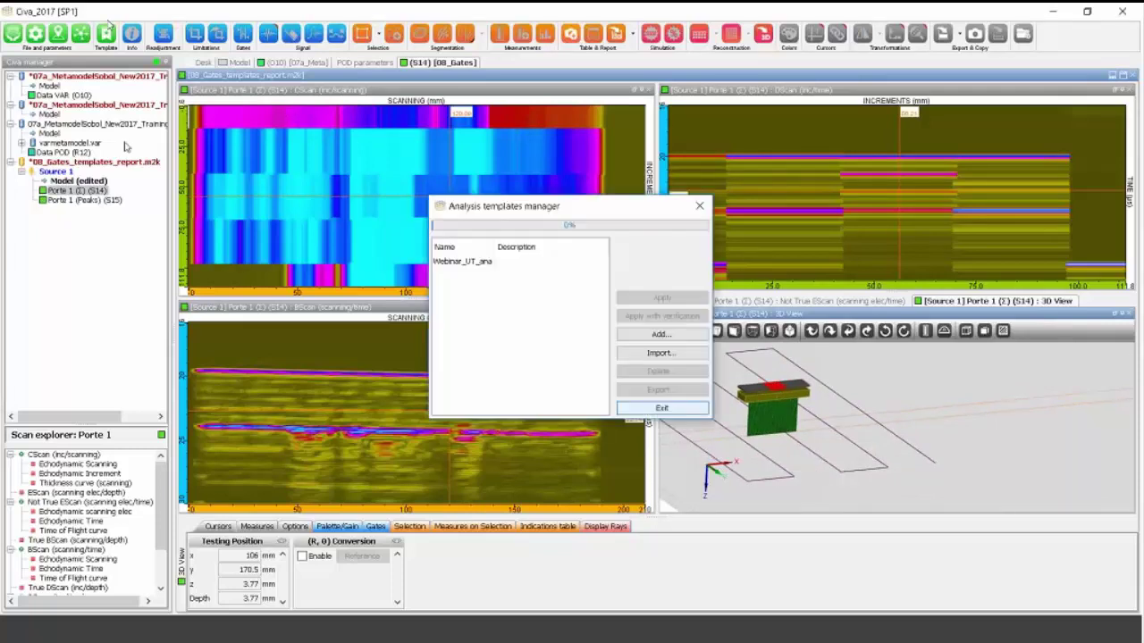
left_click(458, 261)
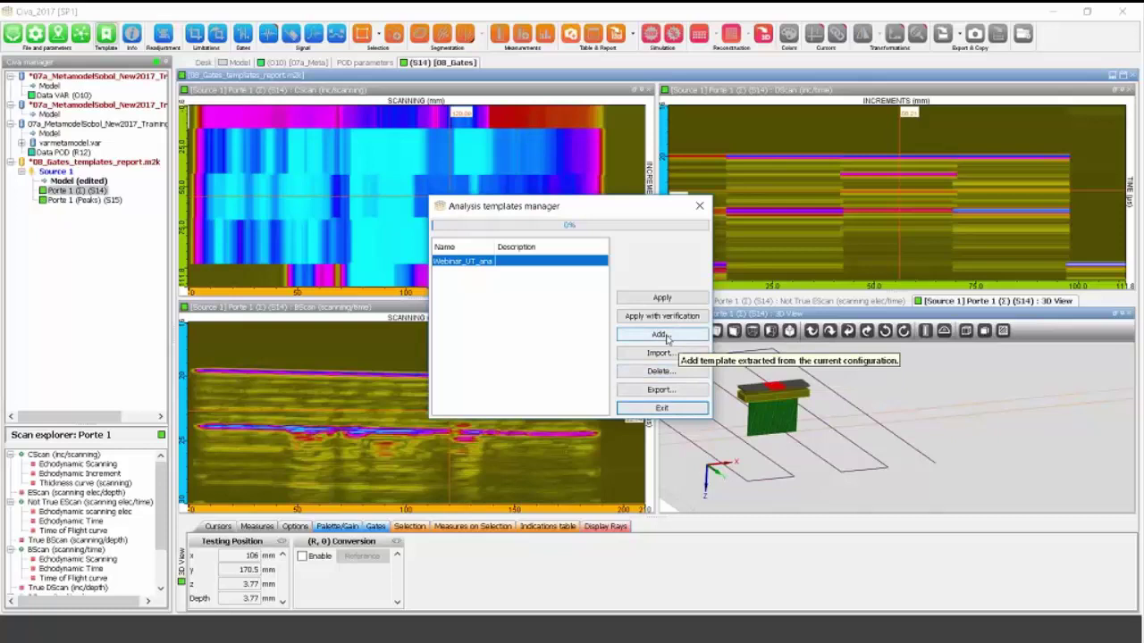
left_click(661, 300)
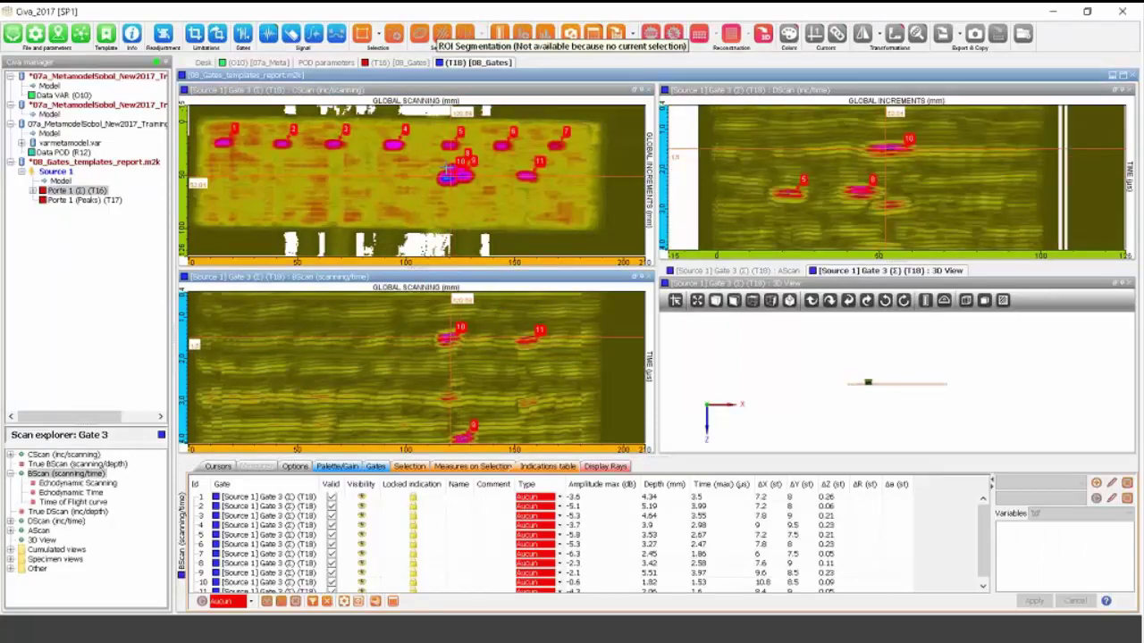
Examine the Gate 3 indications on the C-scan and across all columns of the detached indications table, and close the table.
left_click_drag(345, 143, 497, 142)
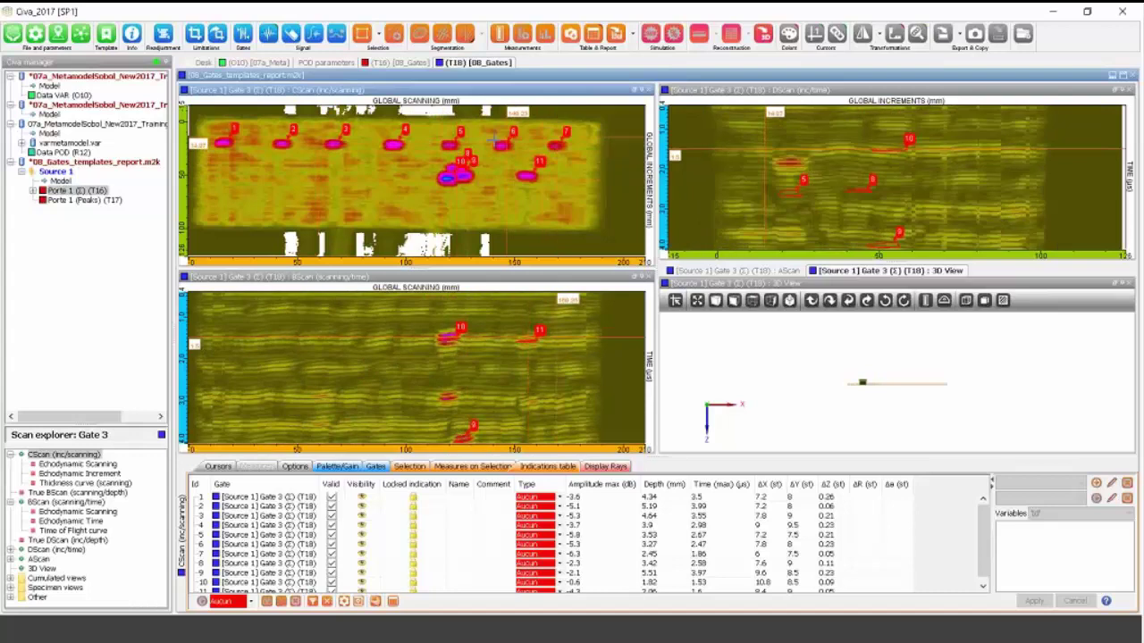
left_click(394, 602)
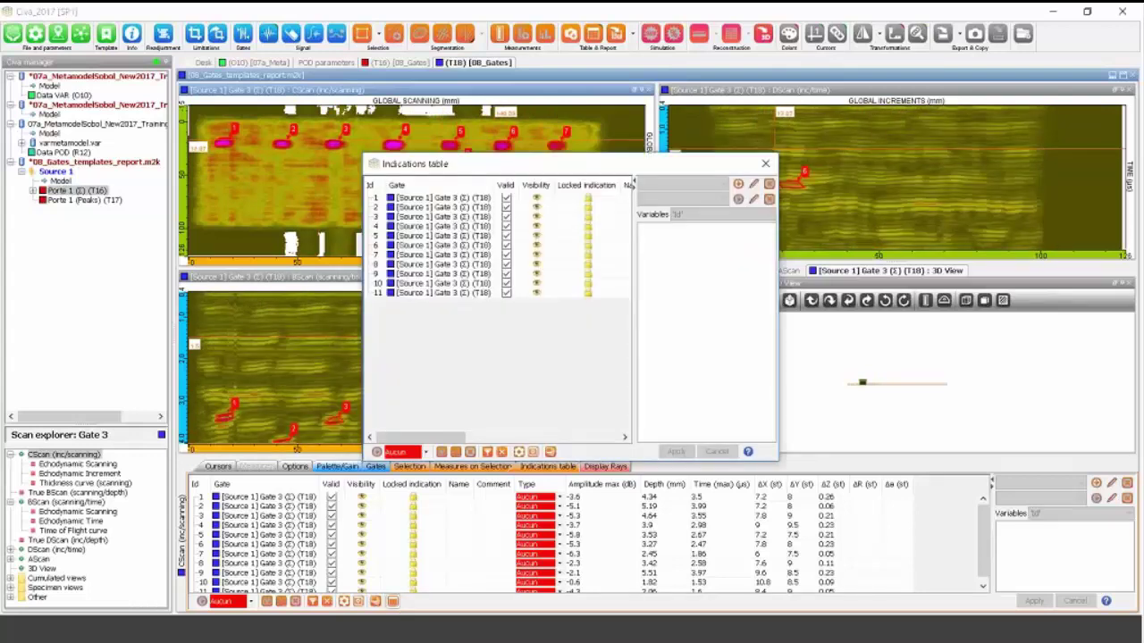
left_click_drag(629, 185, 774, 186)
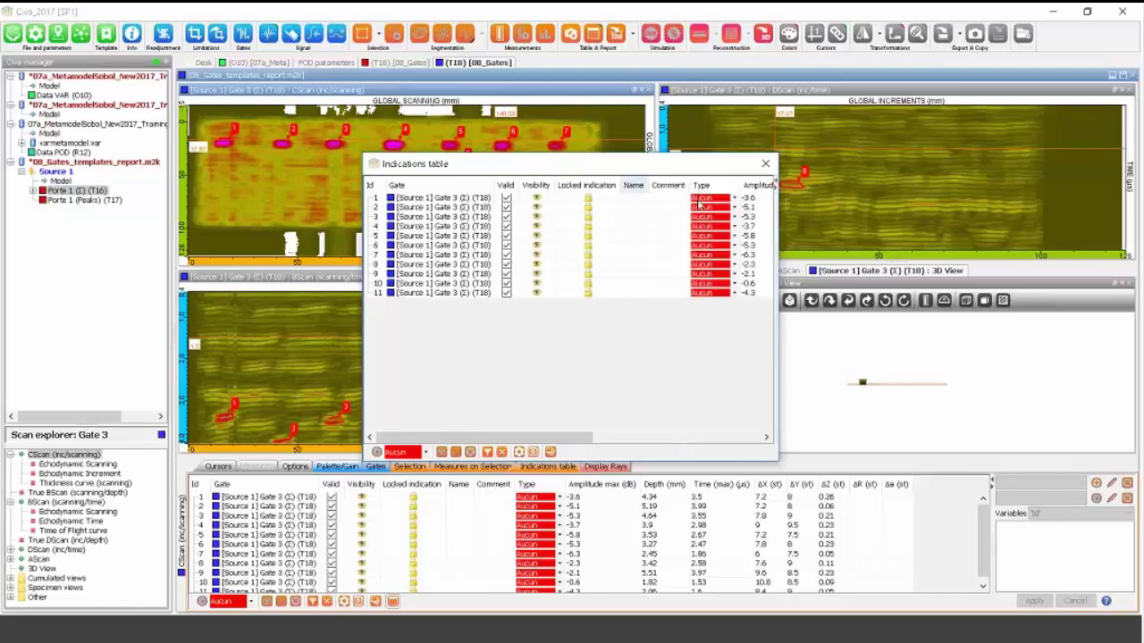
left_click_drag(611, 438, 690, 438)
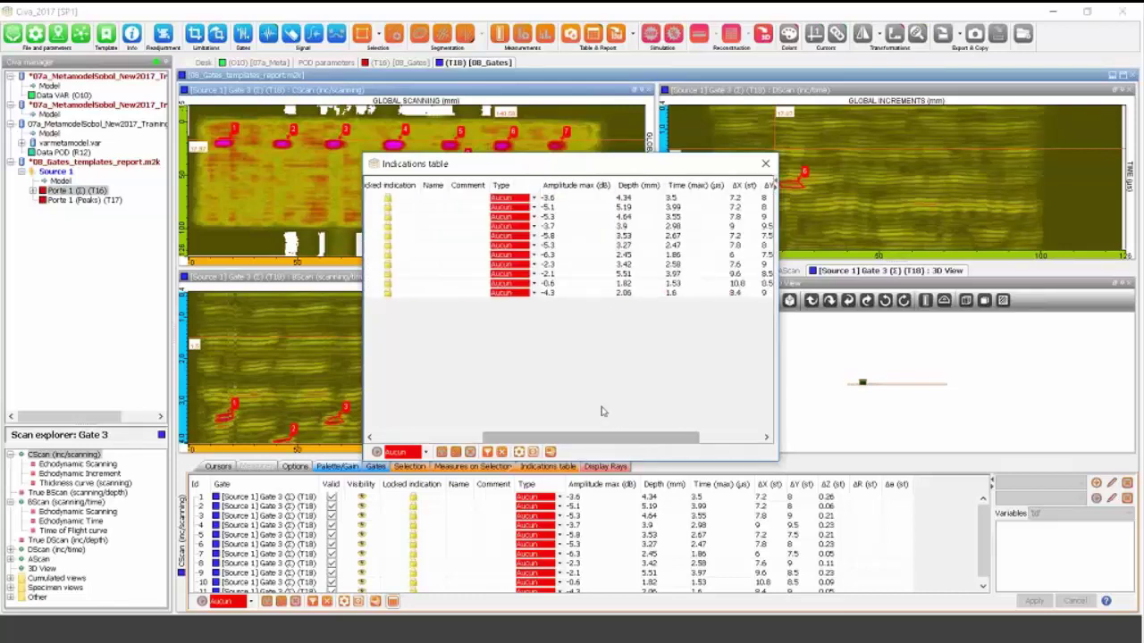
scroll(601, 411, "right", 3)
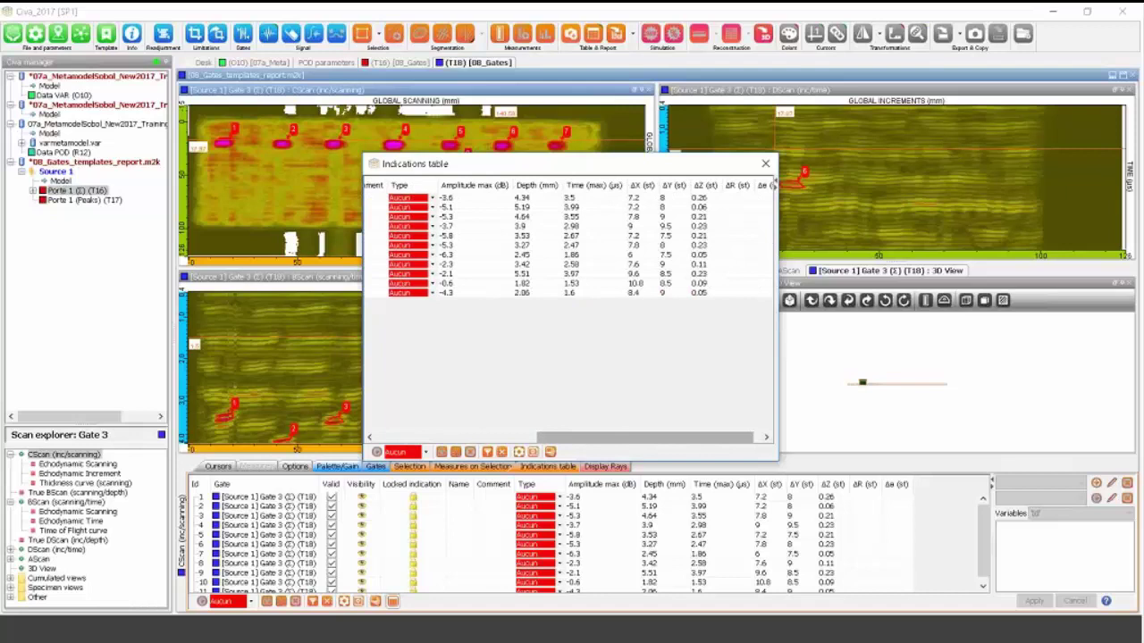
left_click(534, 438)
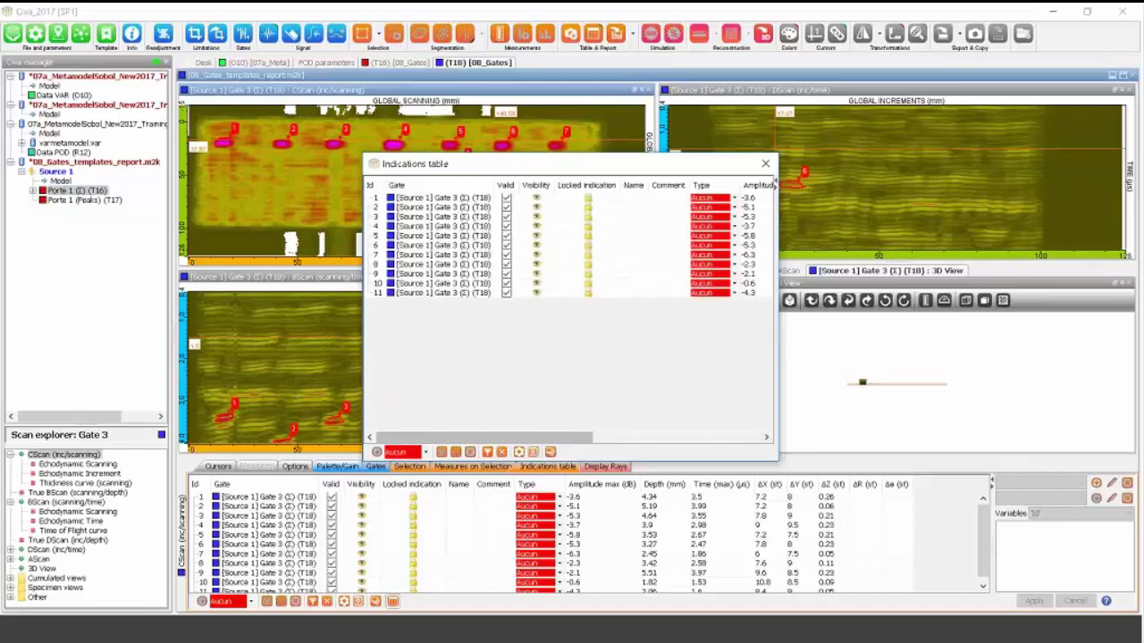
scroll(570, 242, "right", 8)
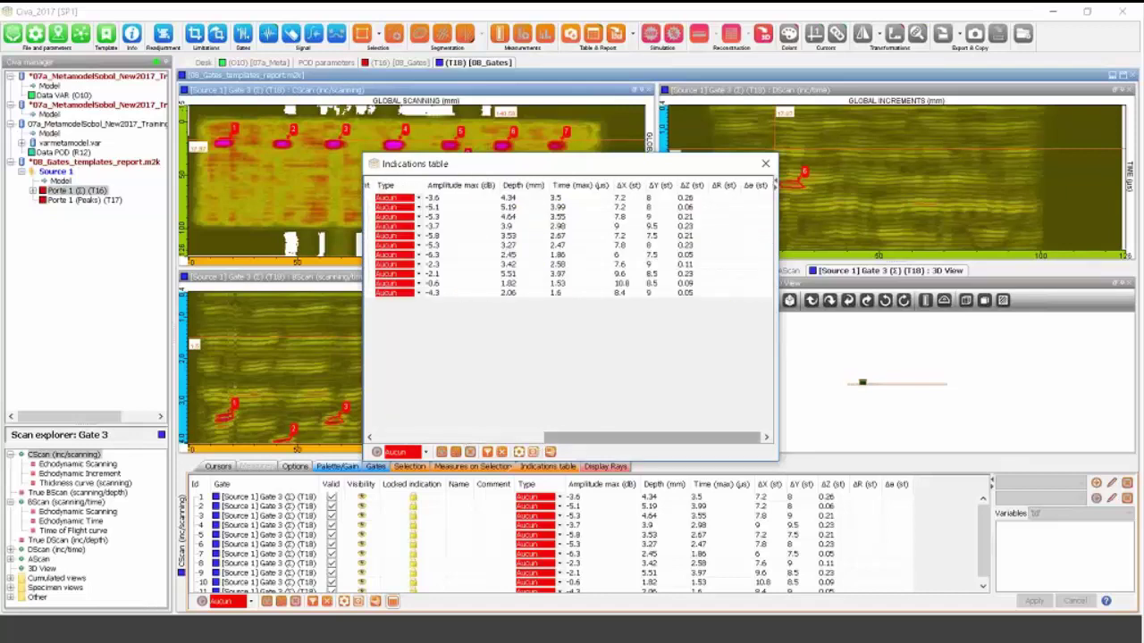
left_click(765, 164)
left_click(633, 38)
left_click(680, 48)
left_click(488, 352)
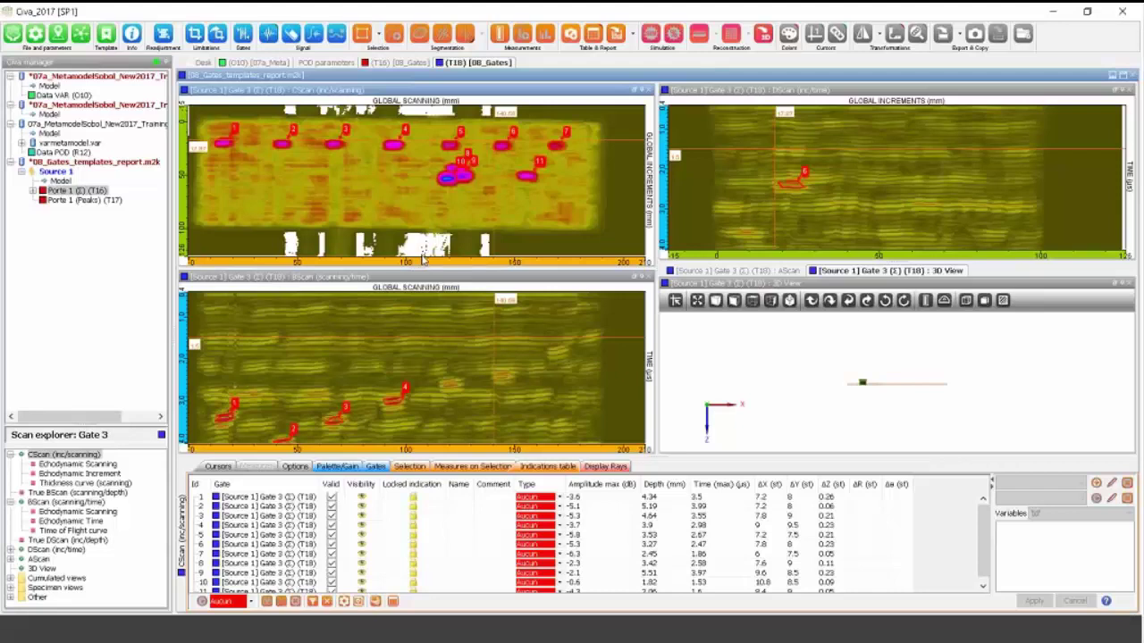
left_click_drag(480, 141, 240, 143)
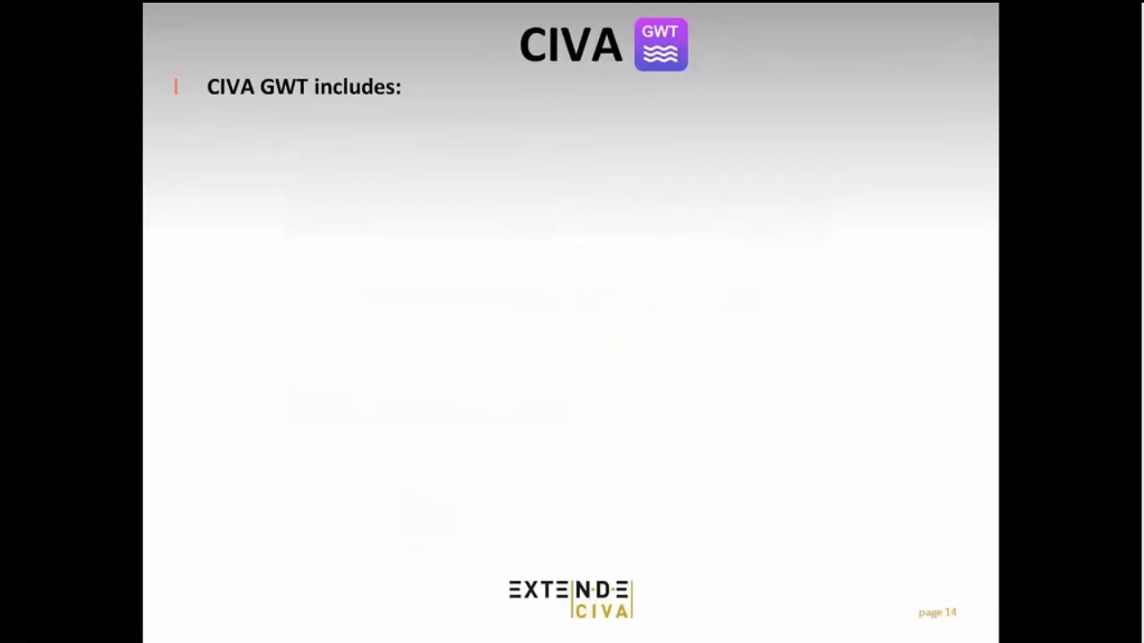
left_click(594, 198)
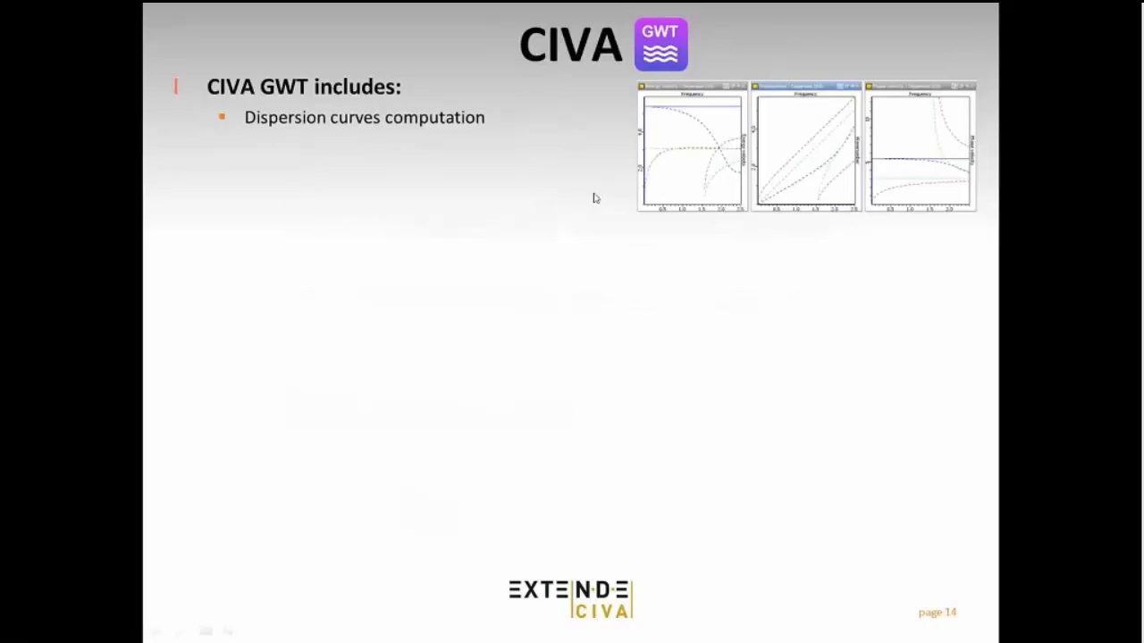
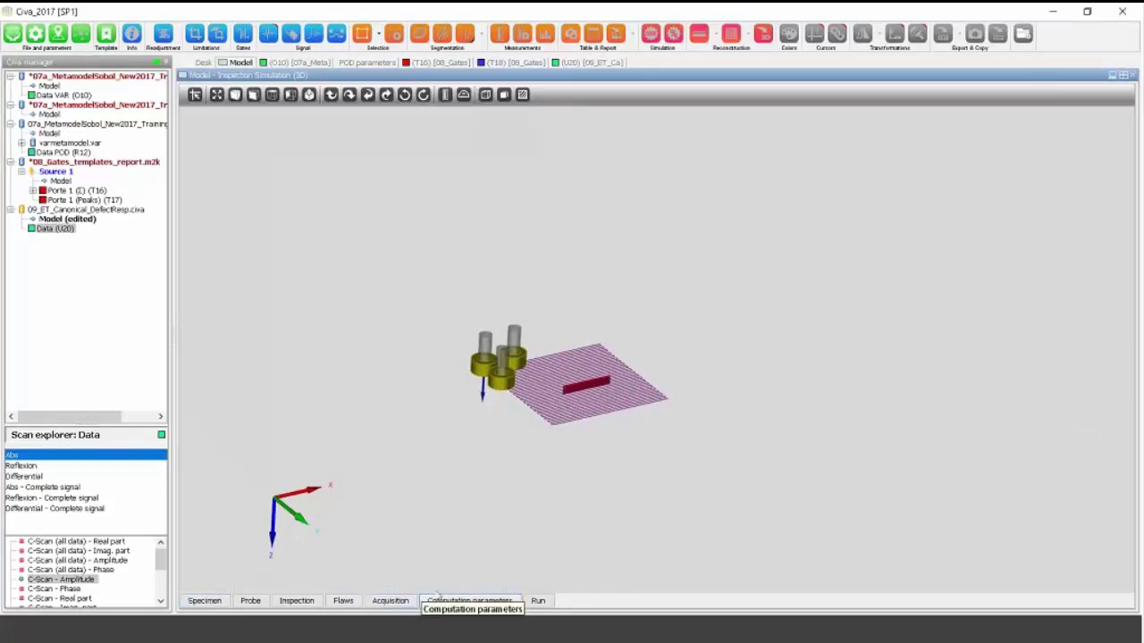
Change the specimen geometry from planar to Cylinder in a new project and view the tube in 3D.
left_click(204, 601)
left_click(527, 139)
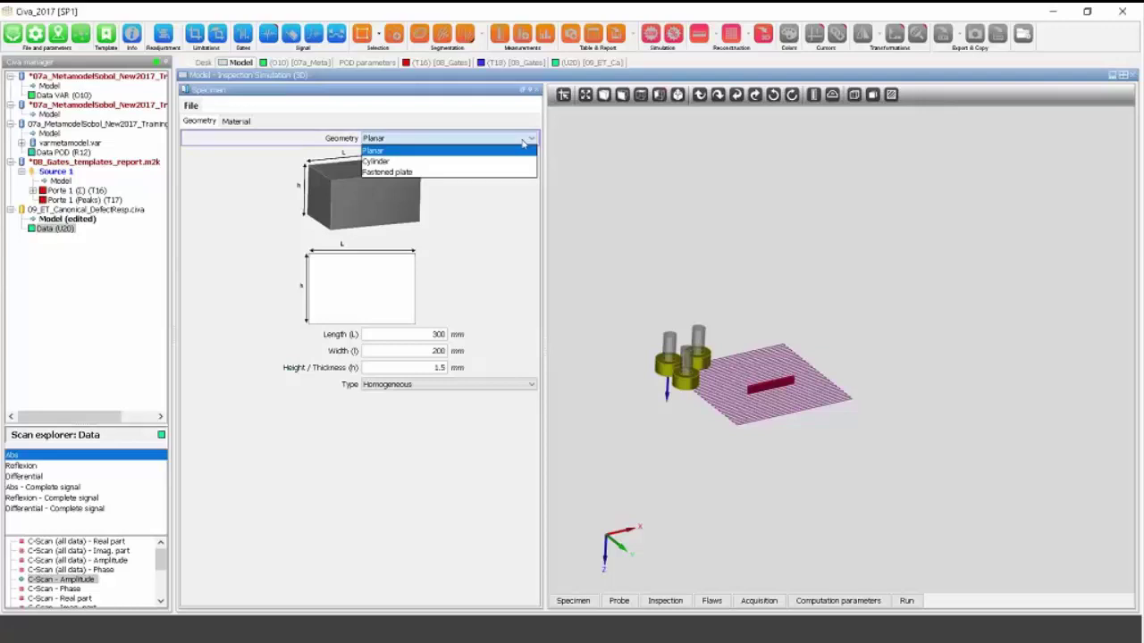
left_click(441, 164)
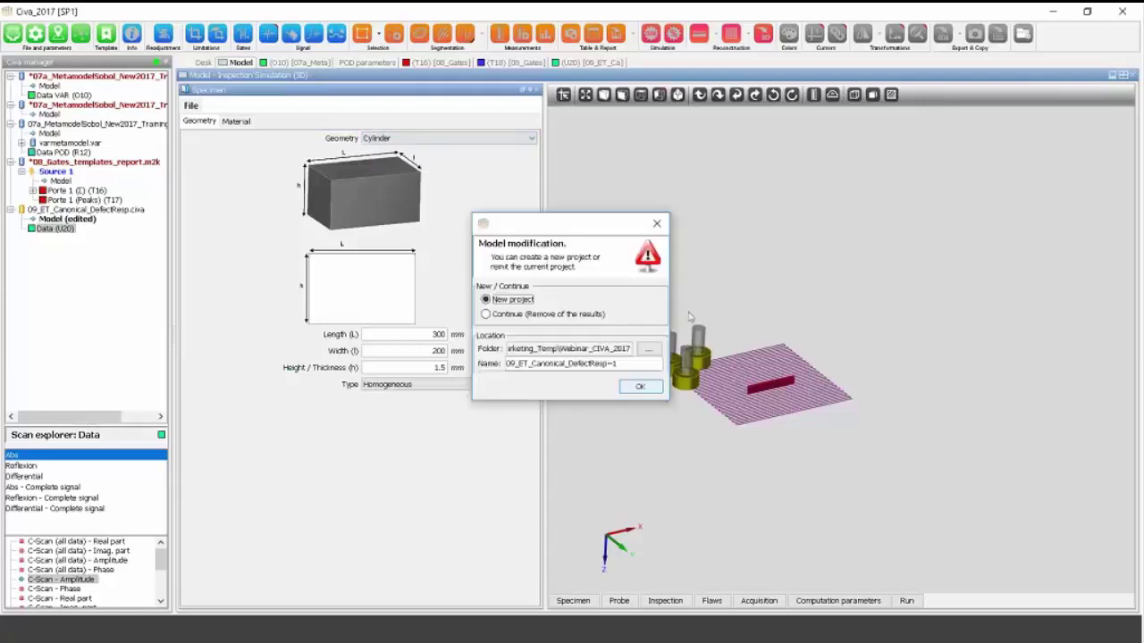
left_click(643, 389)
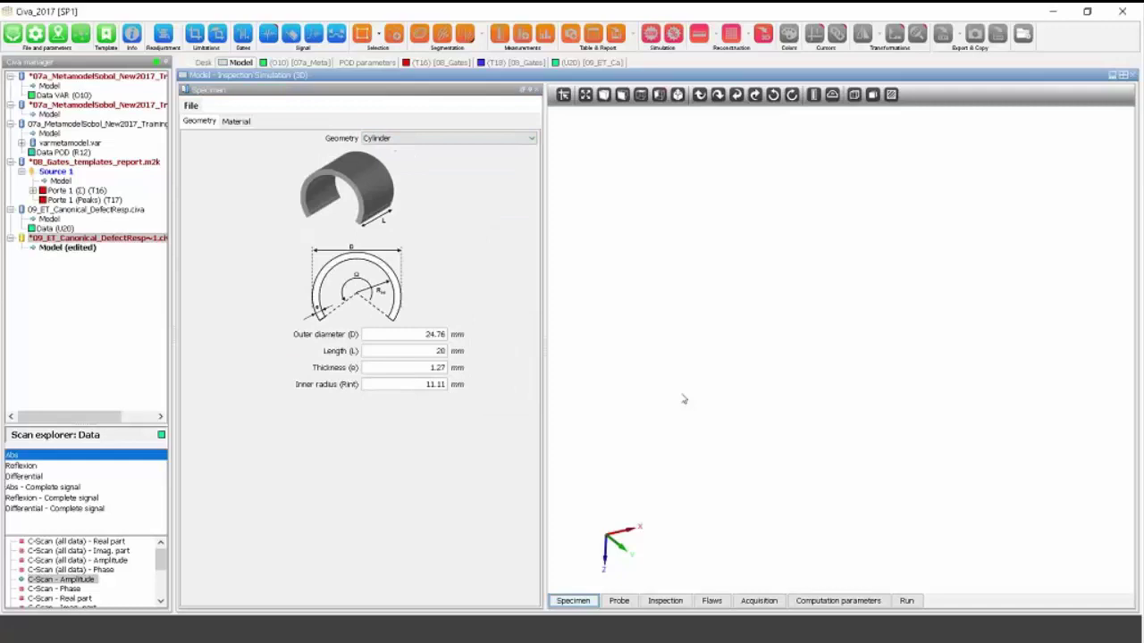
scroll(718, 322, "down", 3)
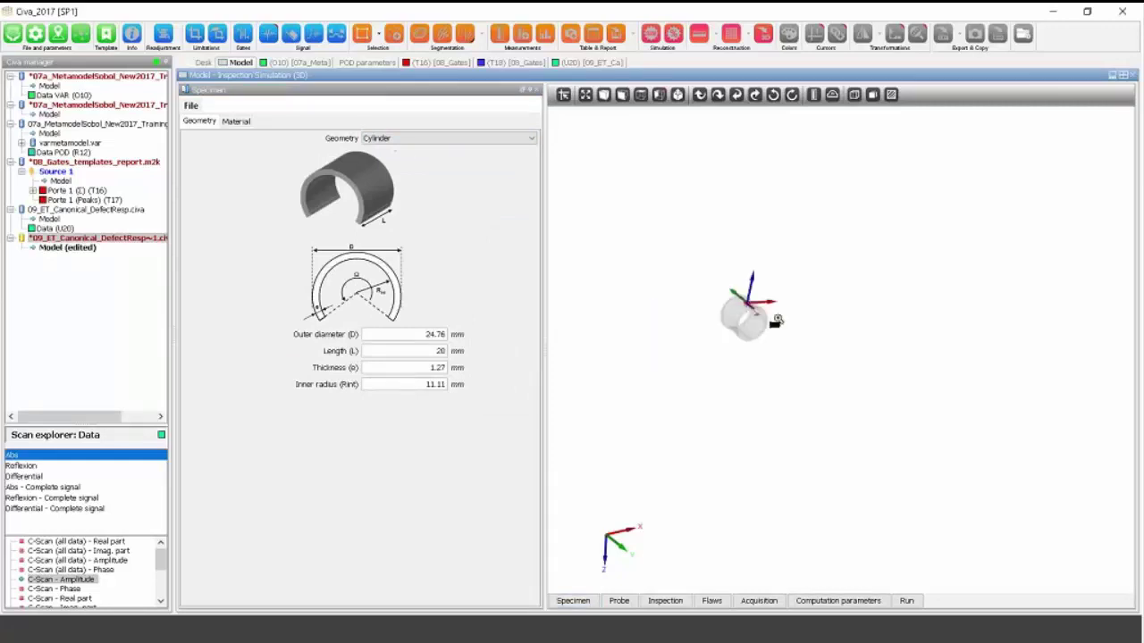
scroll(774, 325, "up", 4)
scroll(786, 367, "up", 2)
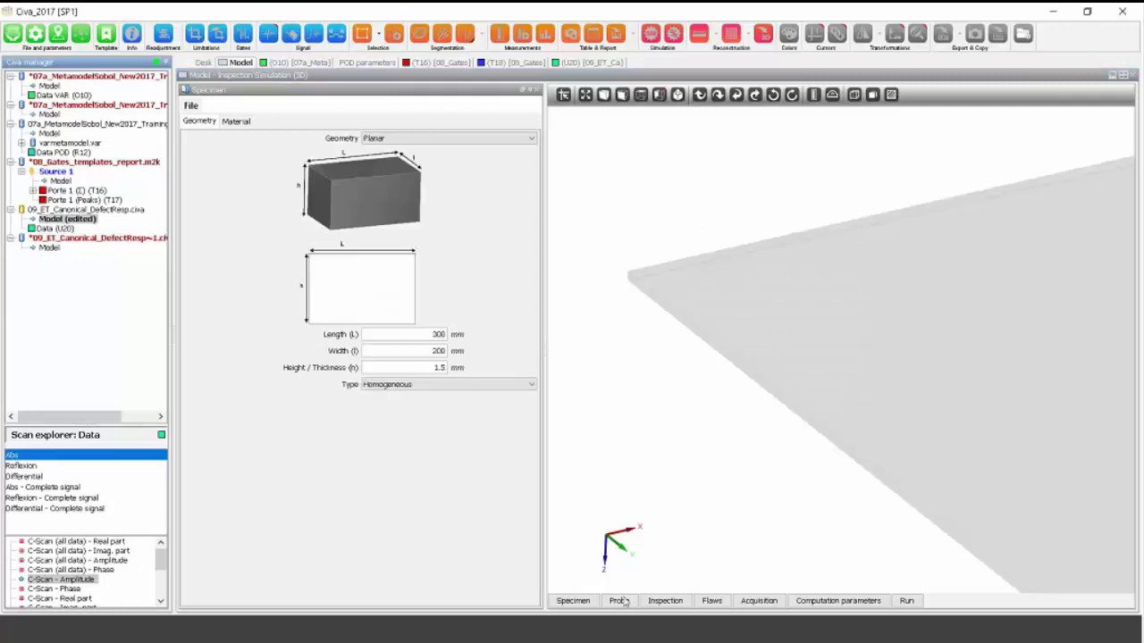
Return to the original planar model and inspect its three-coil probe, flaw and scanning path in the 3D view.
left_click(619, 600)
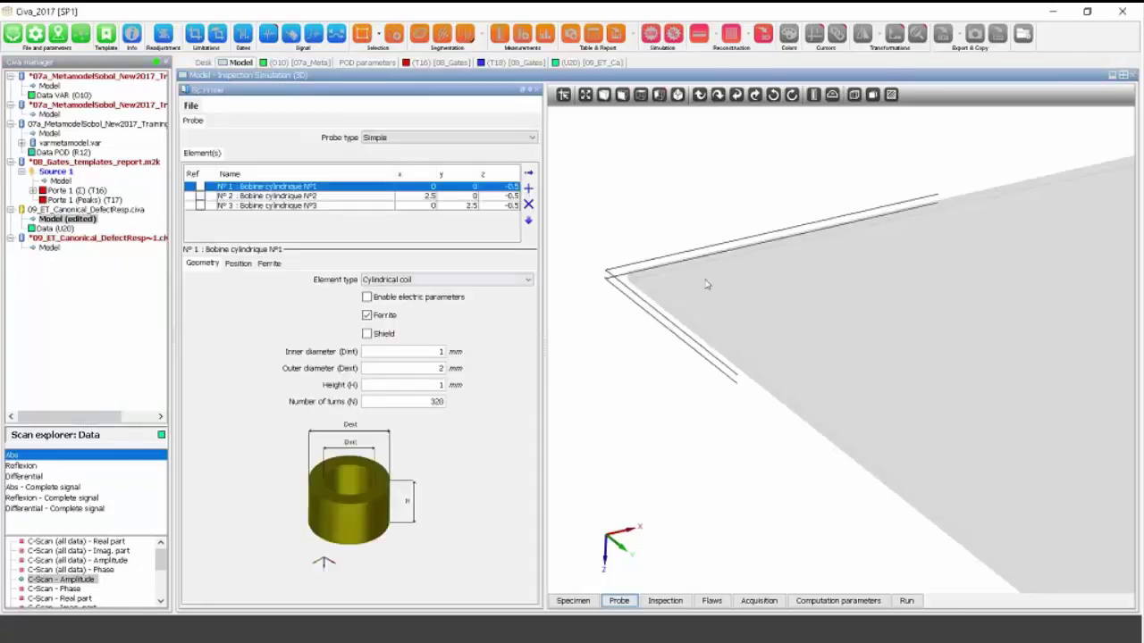
scroll(706, 285, "down", 6)
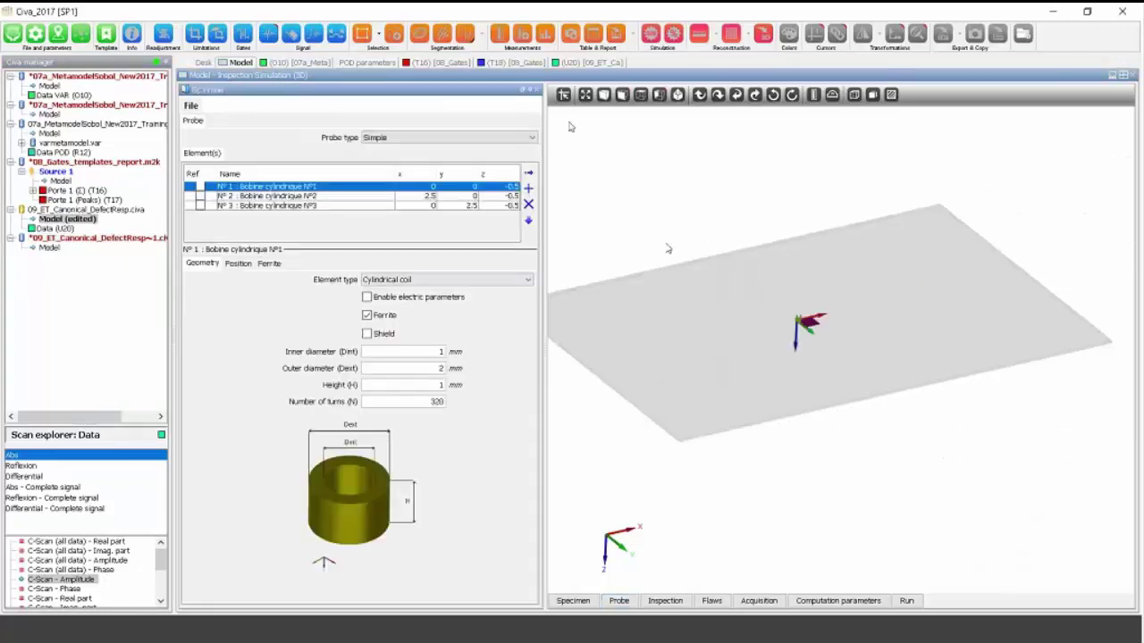
left_click(537, 90)
left_click_drag(532, 218, 698, 459)
scroll(635, 429, "up", 5)
middle_click_drag(567, 407, 683, 311)
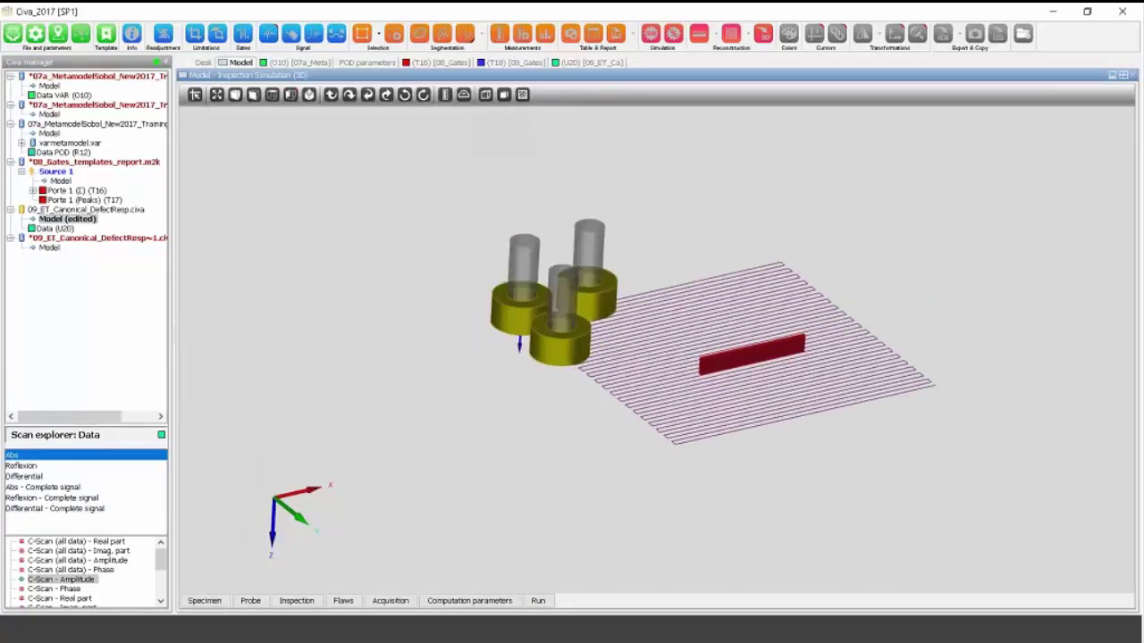
Change the first coil's ferrite to the C shaped and E shaped options in a new project.
left_click(251, 600)
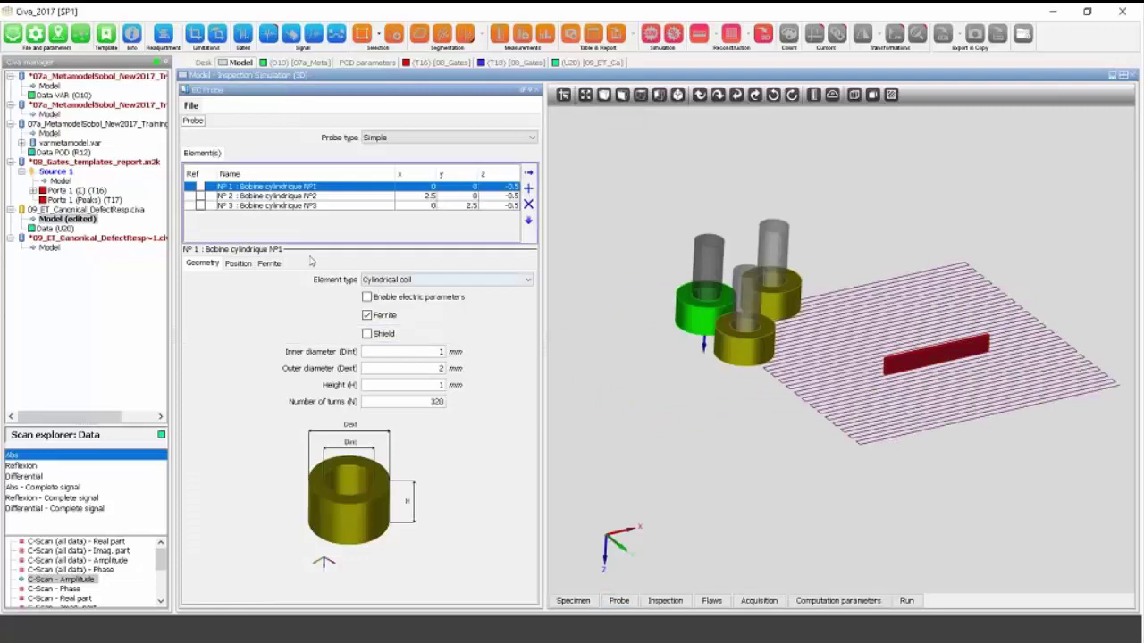
left_click(268, 263)
left_click(390, 280)
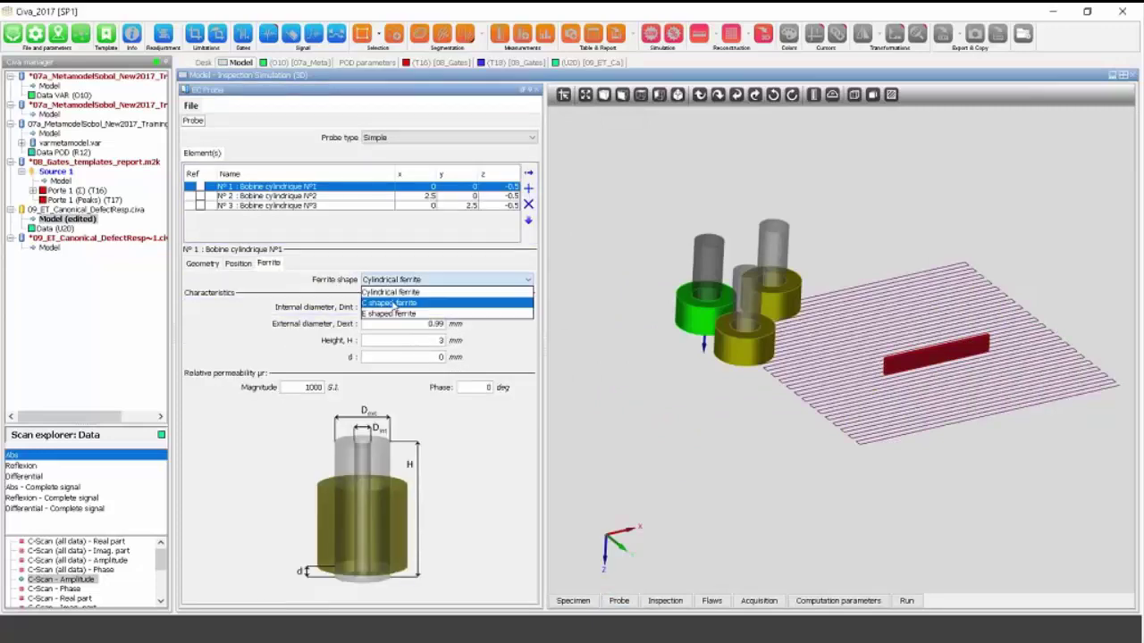
left_click(393, 304)
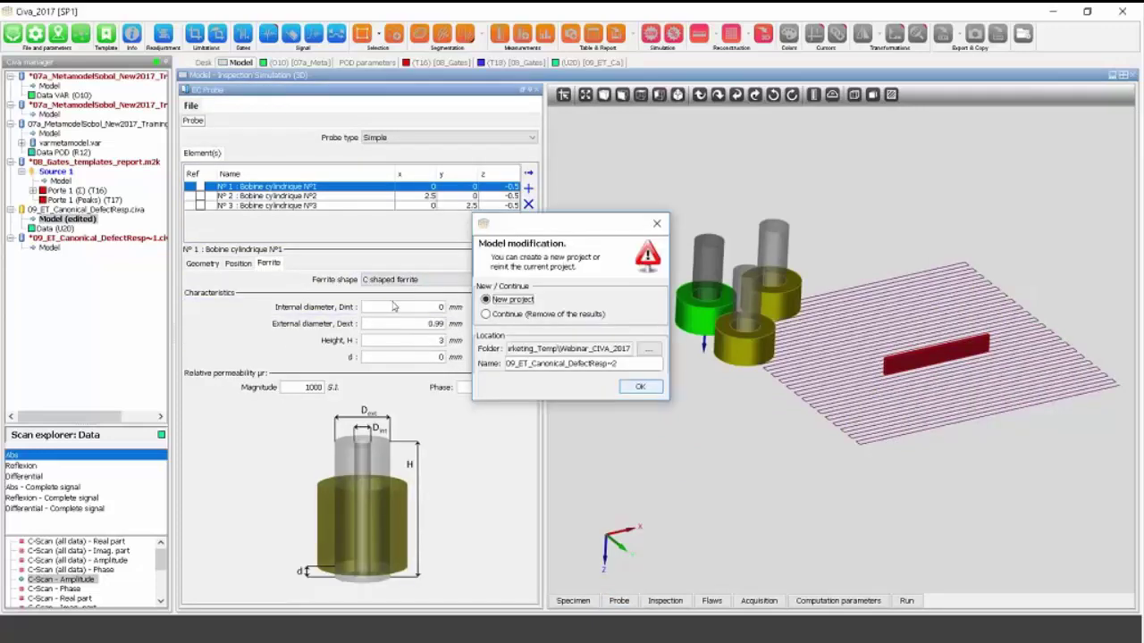
left_click(643, 387)
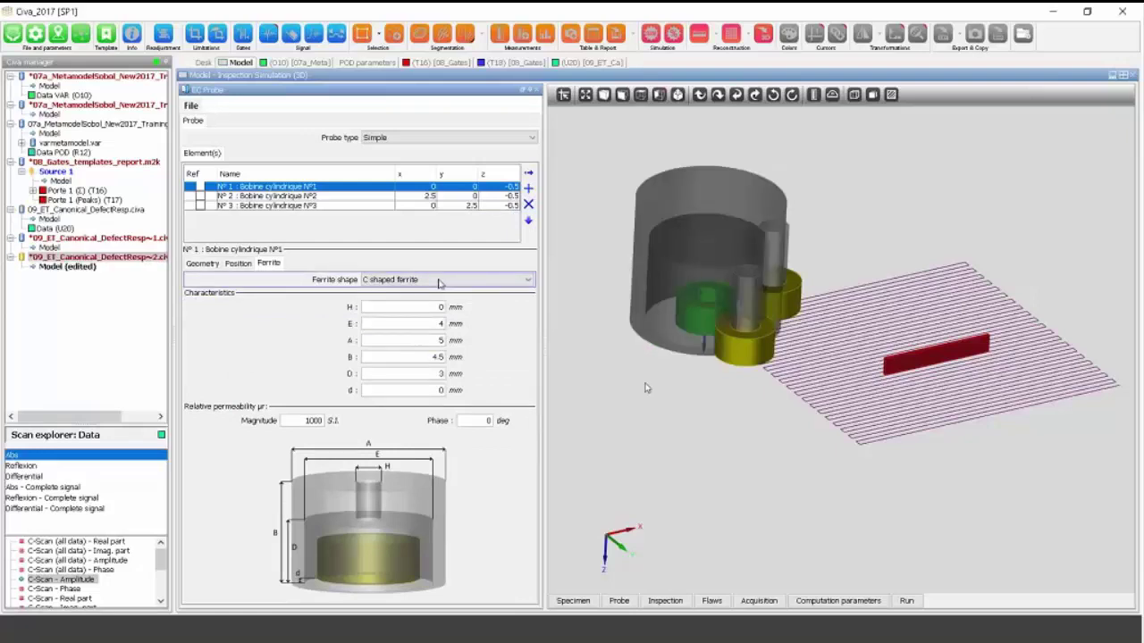
scroll(439, 284, "down", 1)
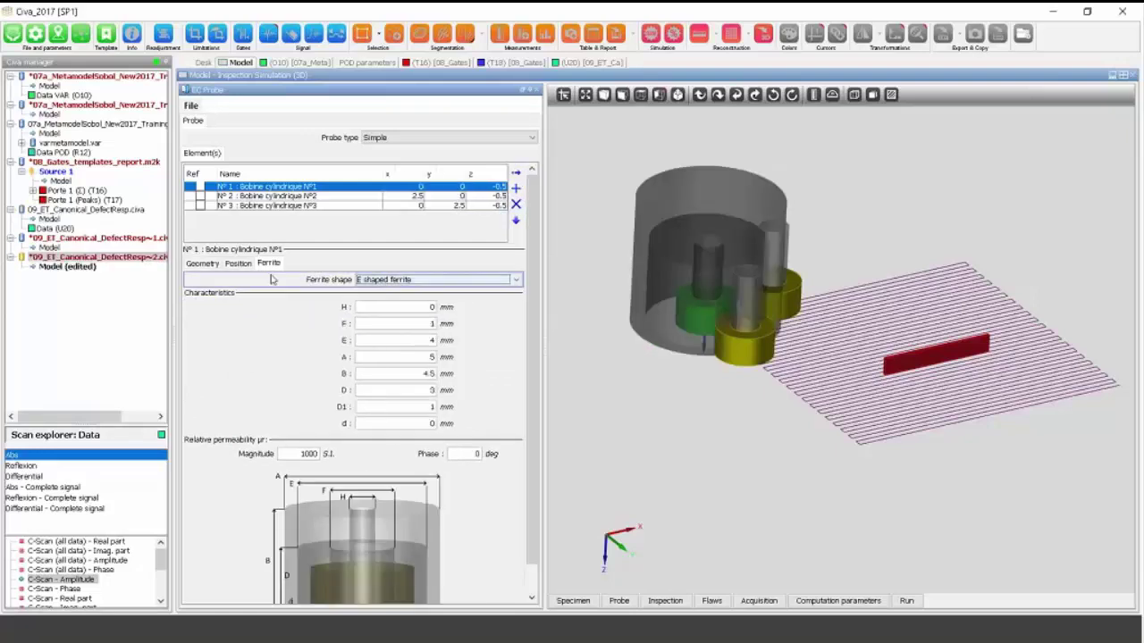
Switch the first probe element through the rectangular, racetrack, 'D' and spiral coil types.
left_click(201, 264)
left_click(360, 316)
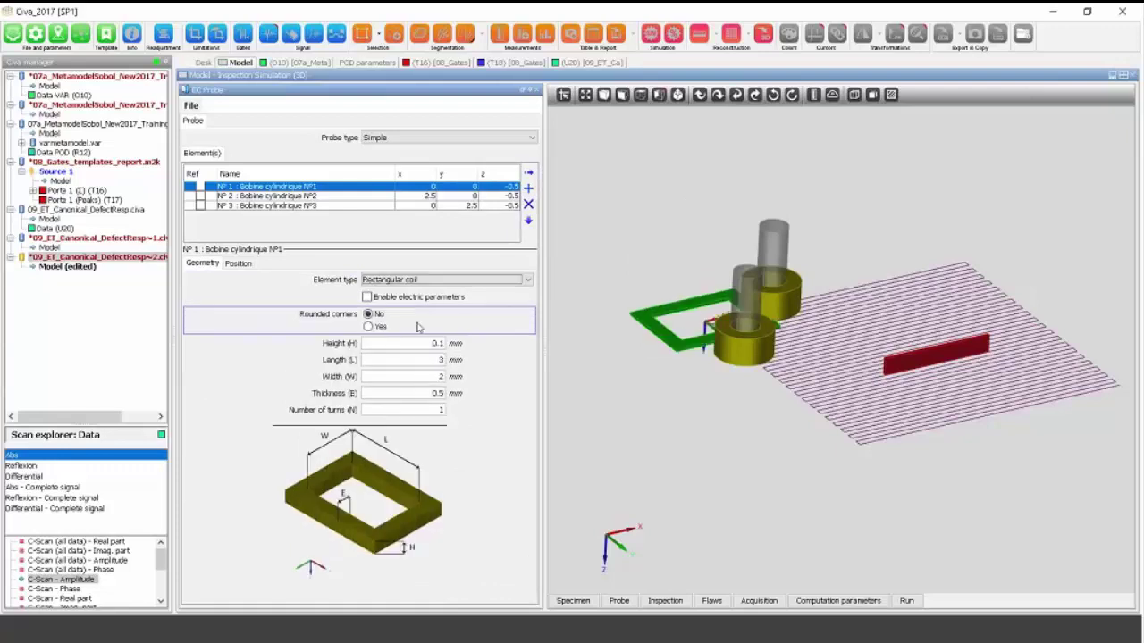
left_click(398, 279)
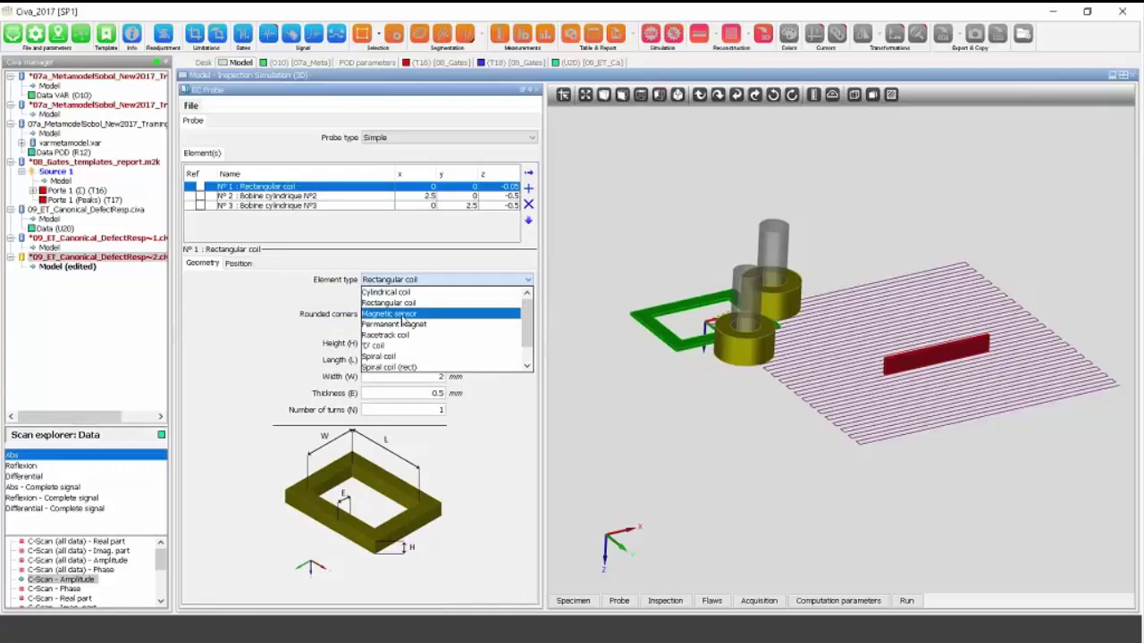
left_click(394, 336)
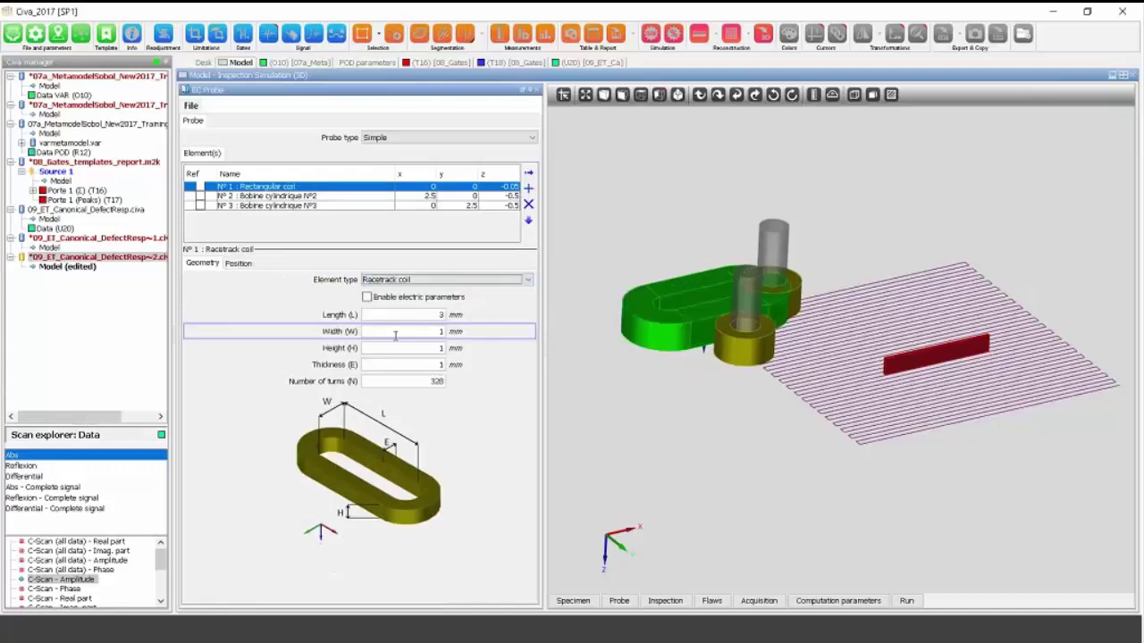
left_click(400, 279)
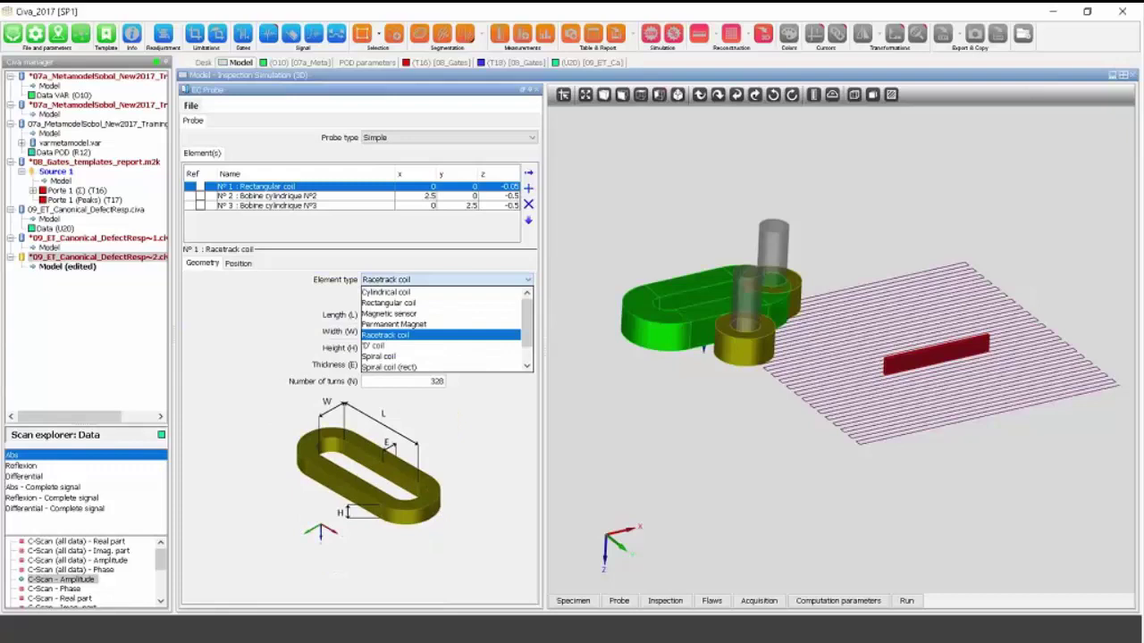
left_click(398, 348)
left_click(400, 279)
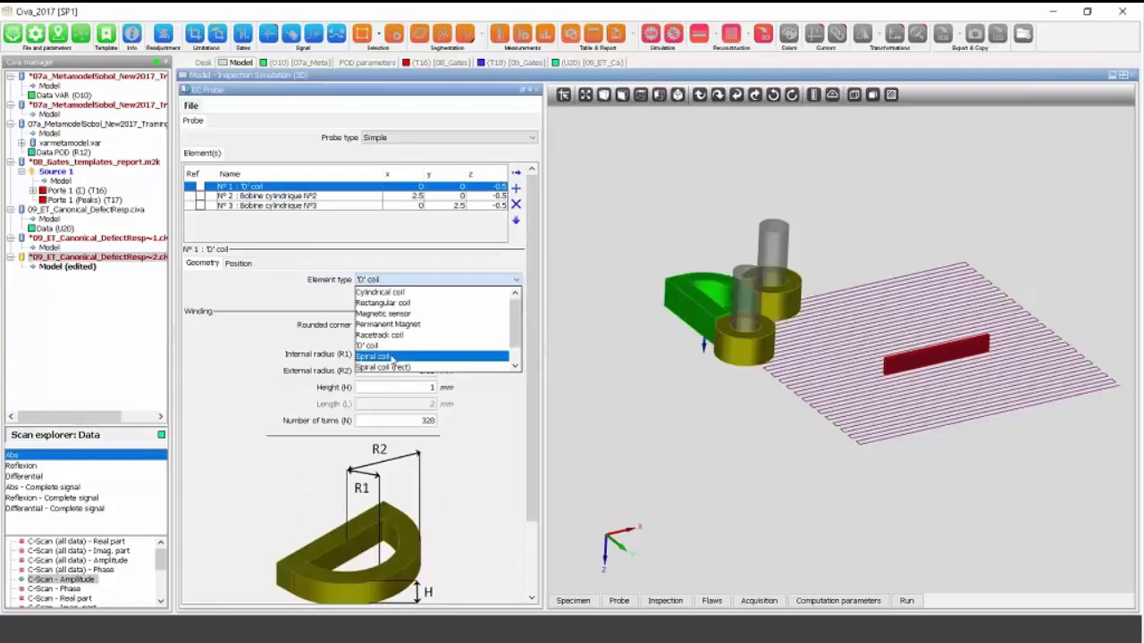
left_click(390, 357)
Set the first probe element's type to Yoke and hide the cylindrical coil overlapping its foot in the 3D view.
left_click(502, 280)
scroll(484, 358, "down", 1)
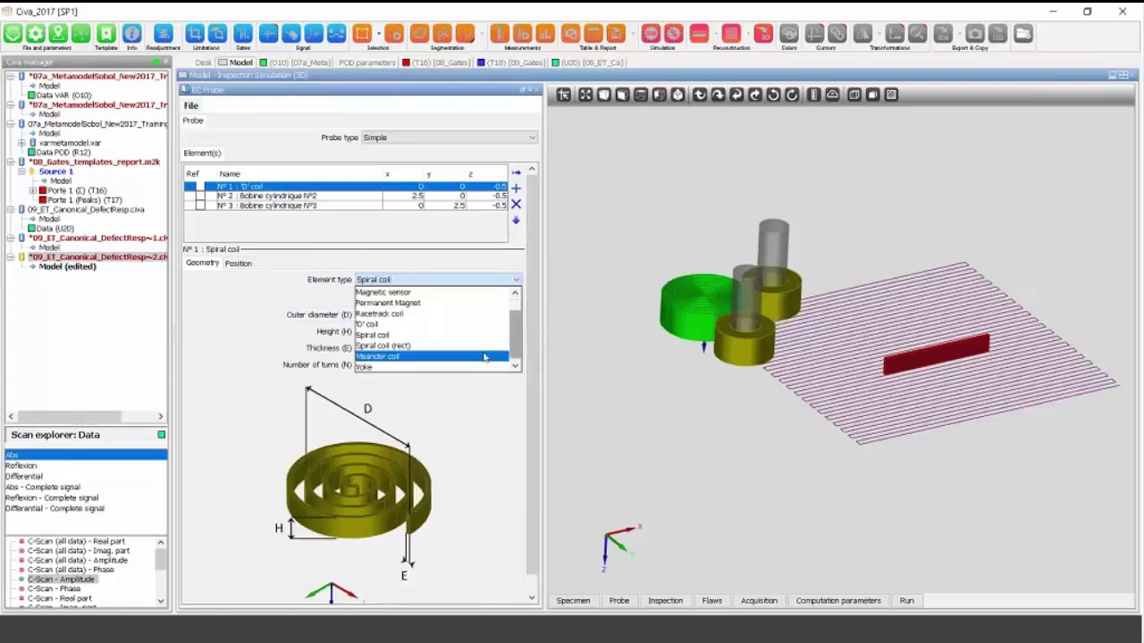
left_click(469, 366)
left_click_drag(605, 295, 631, 289)
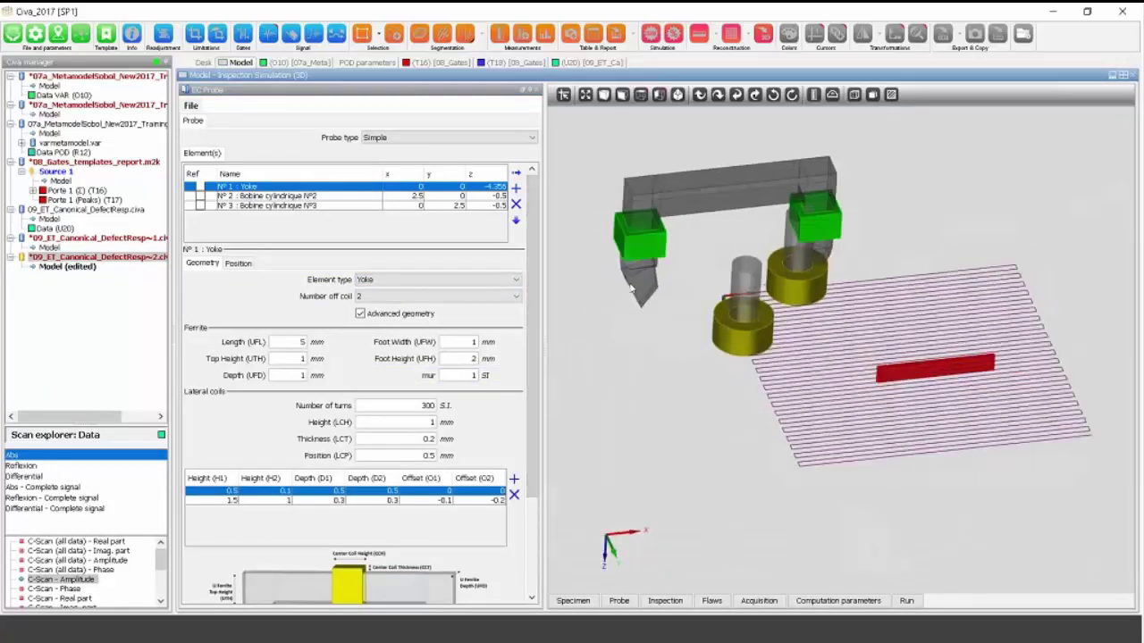
right_click(803, 280)
mouse_move(888, 283)
left_click(939, 286)
mouse_move(804, 304)
left_mouse_down()
mouse_move(801, 323)
mouse_move(793, 302)
left_mouse_up()
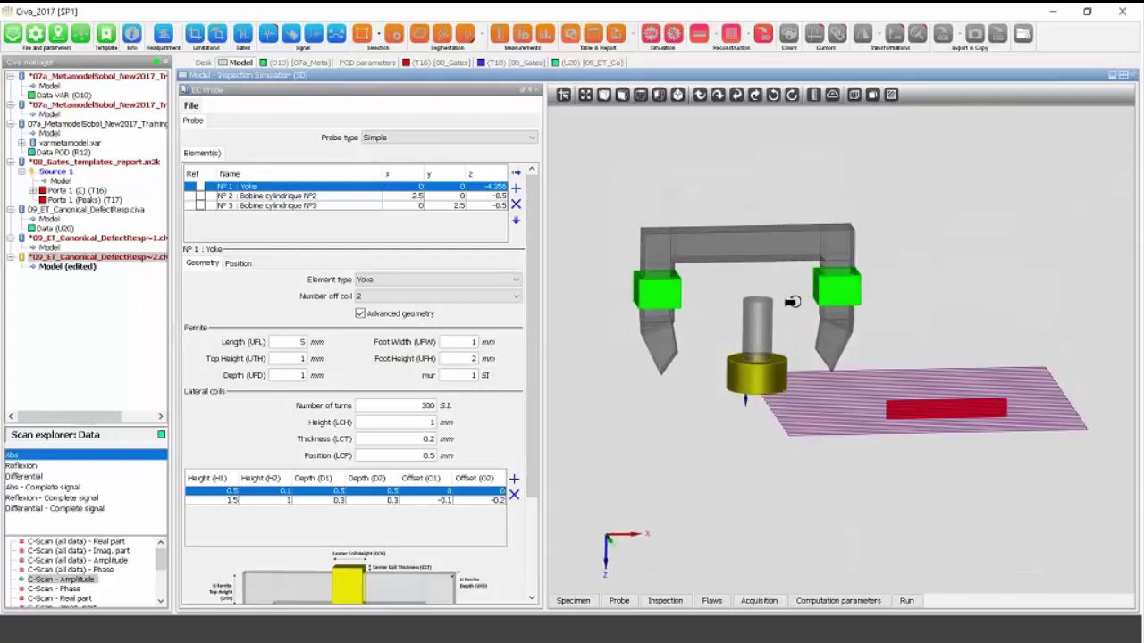
Toggle the yoke's advanced geometry off and on to compare the foot shapes, leaving it off.
left_click(372, 317)
middle_click_drag(566, 361, 618, 281)
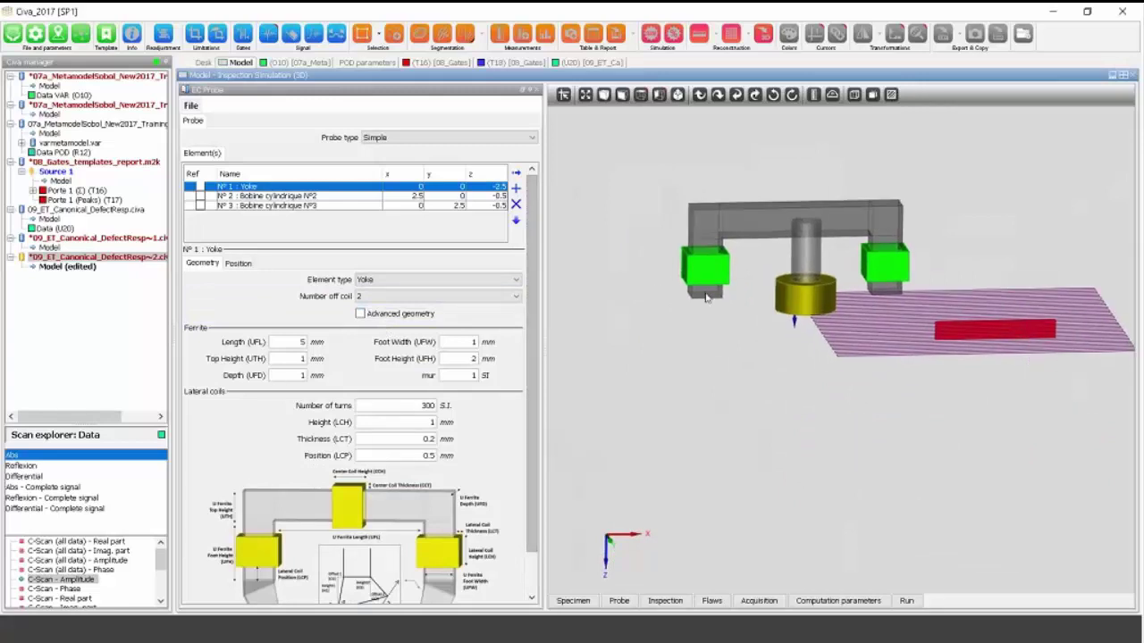
scroll(919, 302, "up", 2)
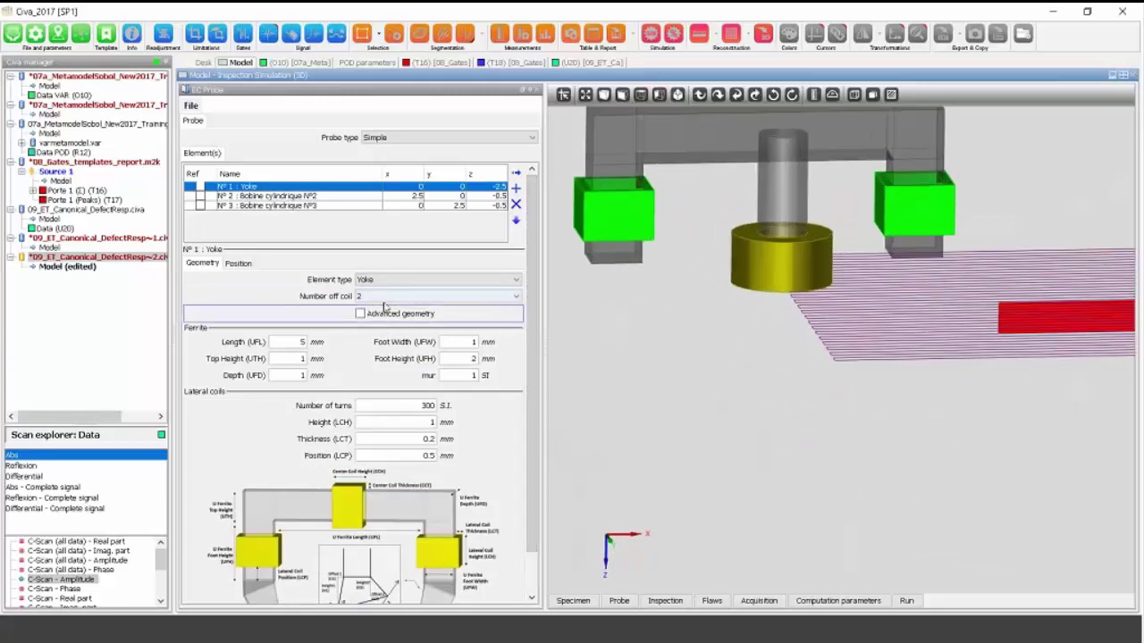
left_click(385, 309)
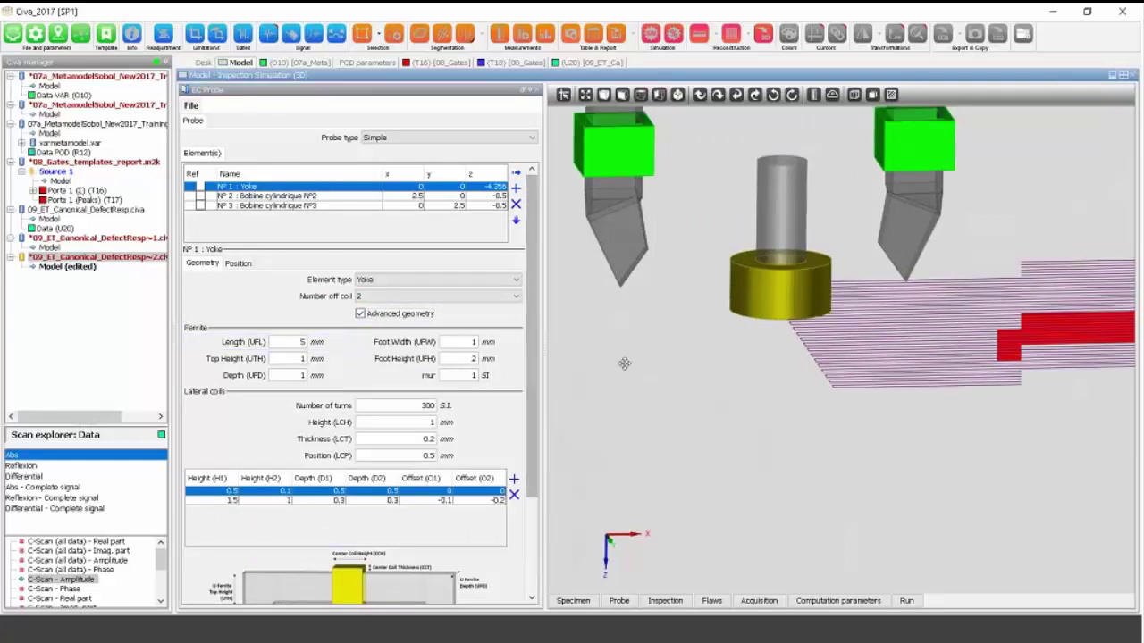
left_click(360, 313)
Switch the yoke's number of coils through 1, 2 and 3, return it to 1, and orbit around the yoke.
left_click(379, 298)
left_click(379, 308)
left_click(378, 298)
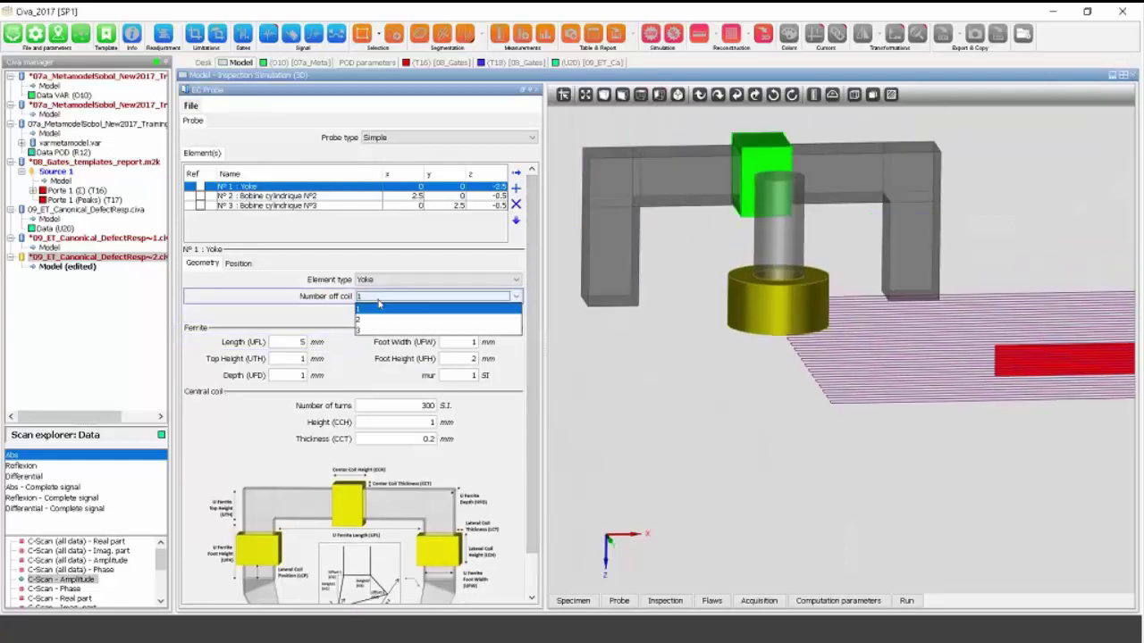
left_click(380, 319)
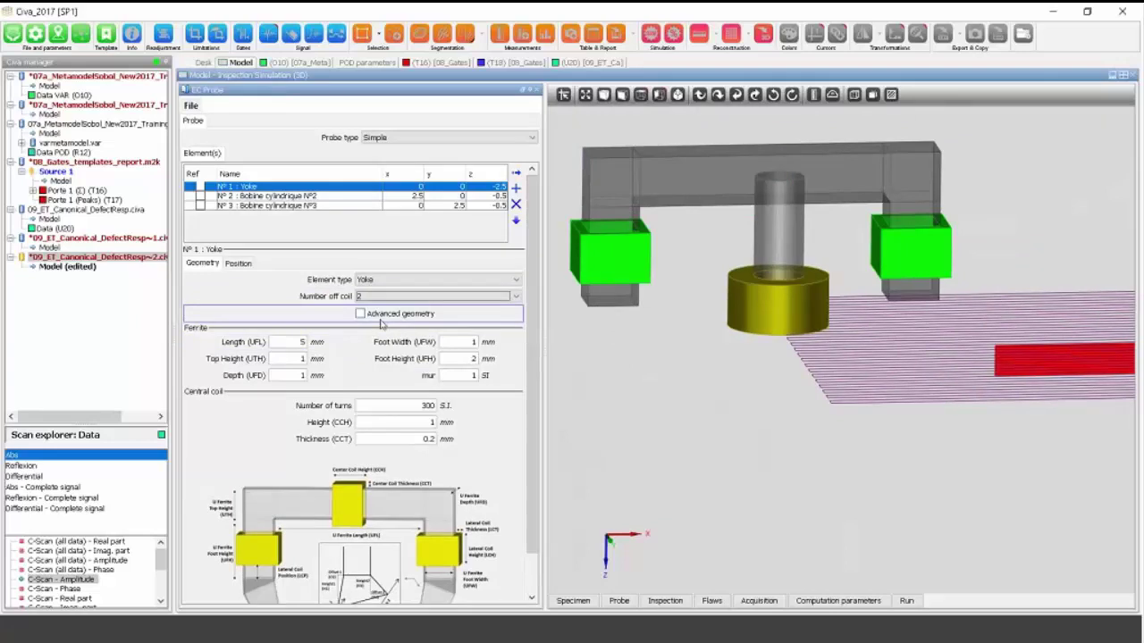
left_click(380, 297)
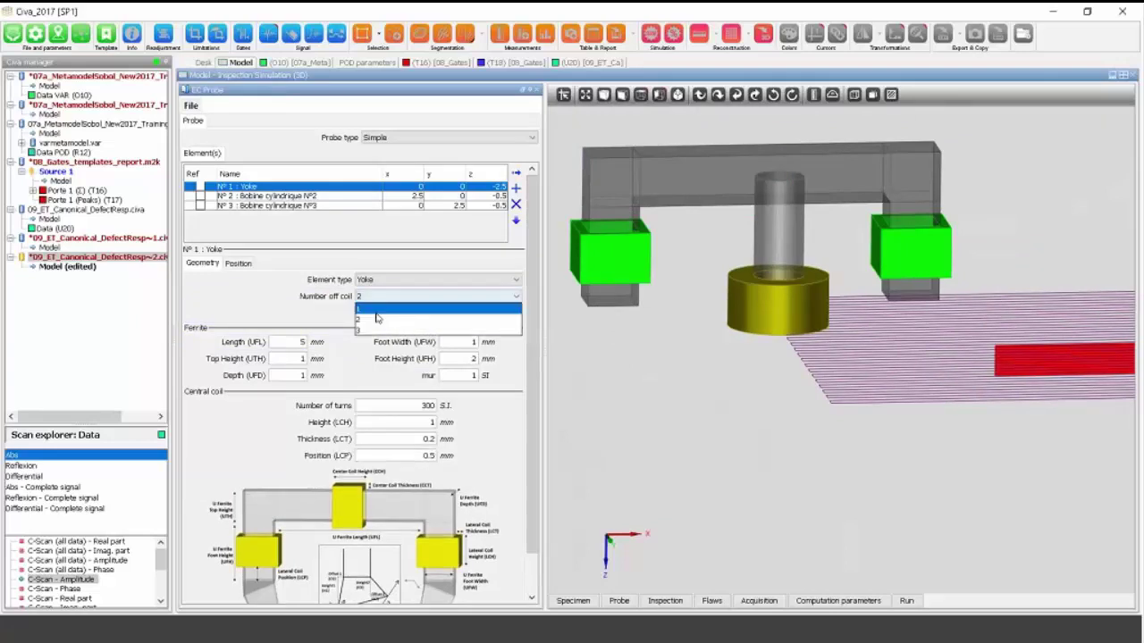
left_click(377, 330)
left_click(376, 298)
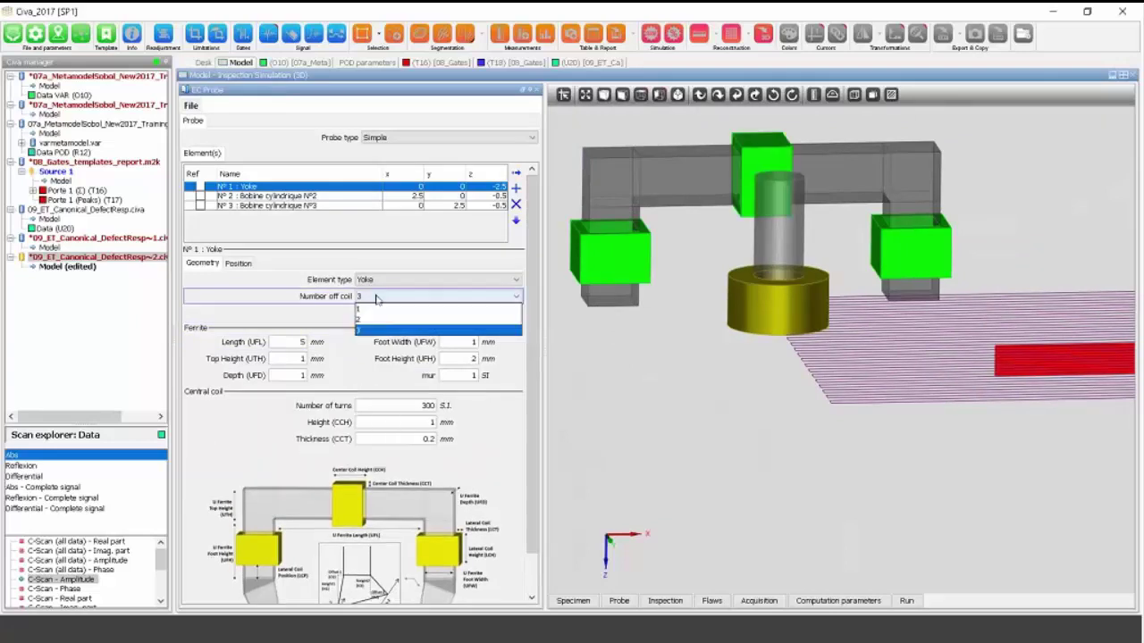
left_click(376, 309)
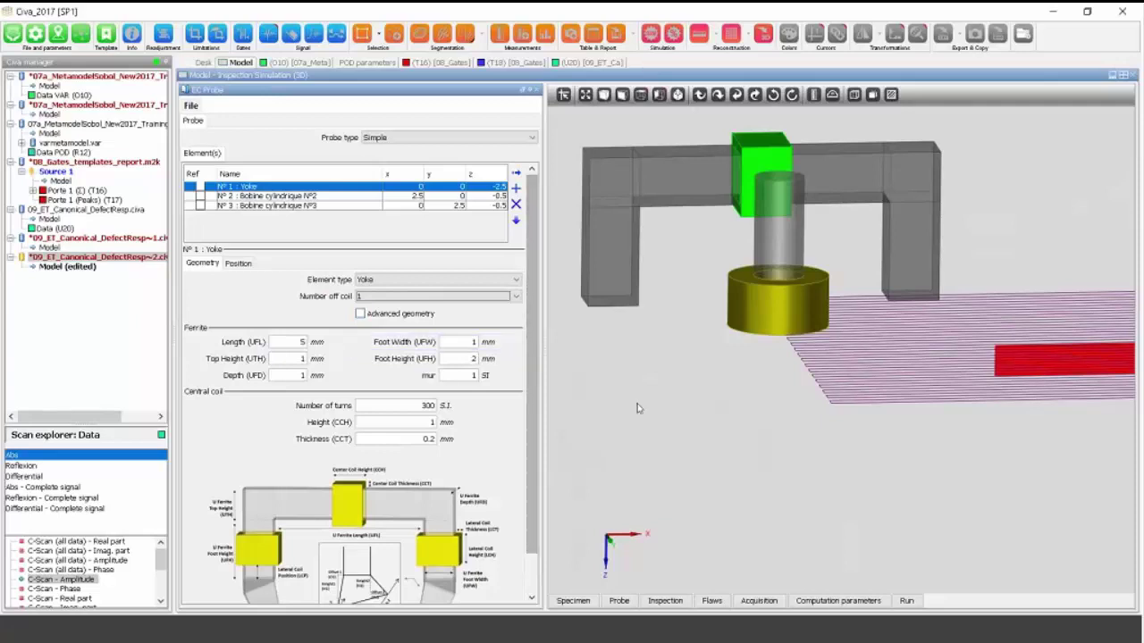
left_click_drag(663, 393, 665, 401)
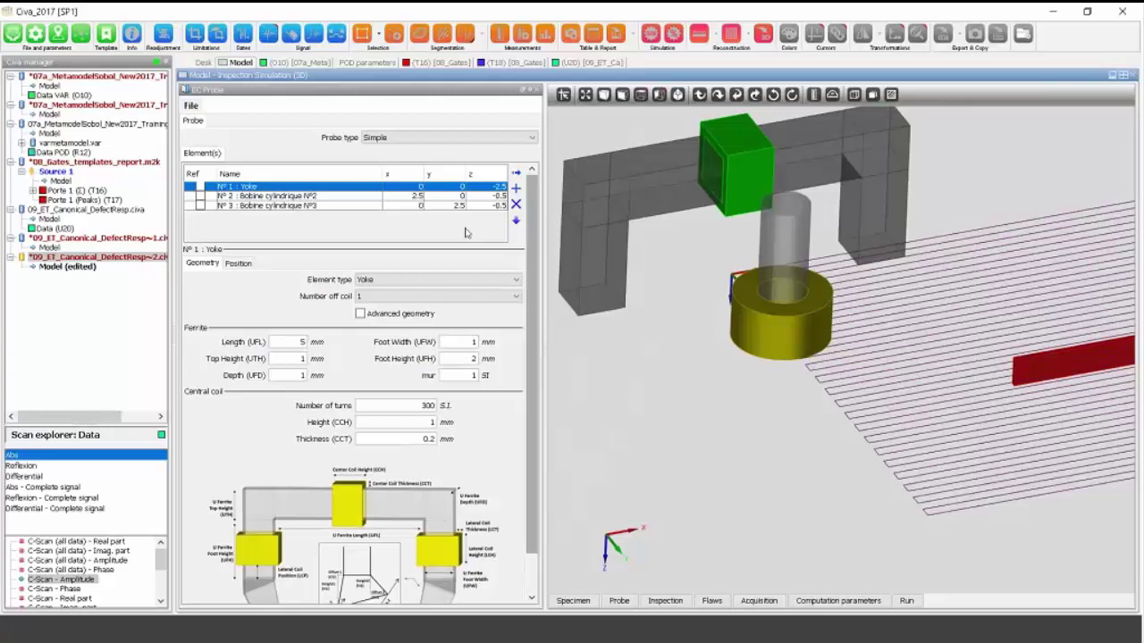
Set the probe type to +Point-like and examine the crossed-coil probe in the full-width 3D view.
left_click(429, 139)
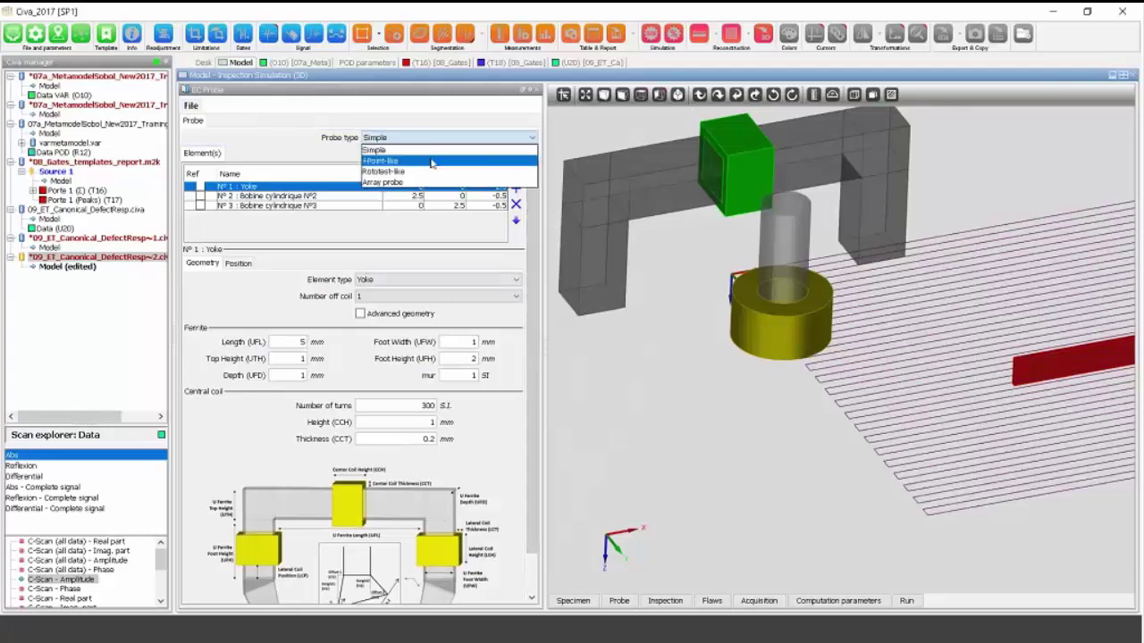
left_click(431, 162)
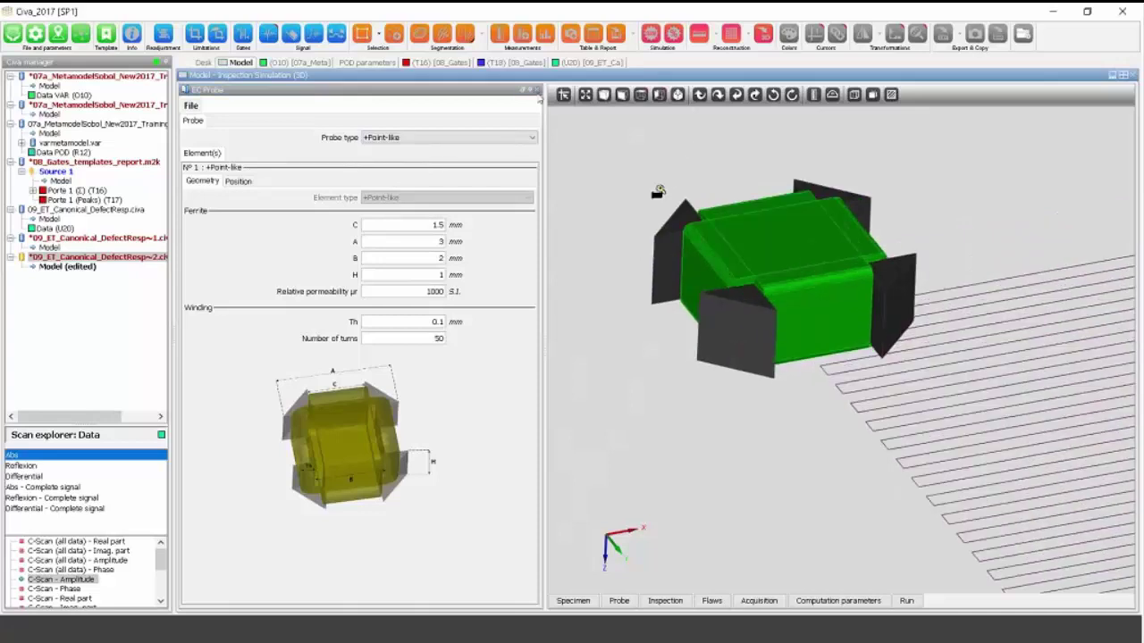
left_click(535, 90)
left_click_drag(454, 215, 544, 207)
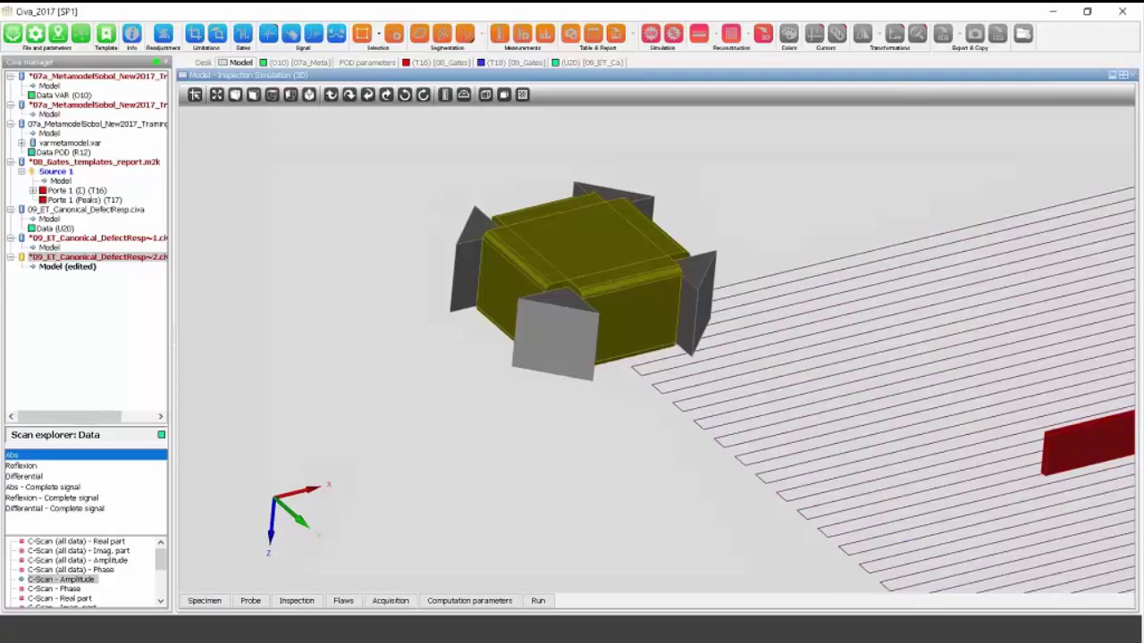
Change the probe type to Rototest-like and examine the probe in the 3D view.
left_click(250, 601)
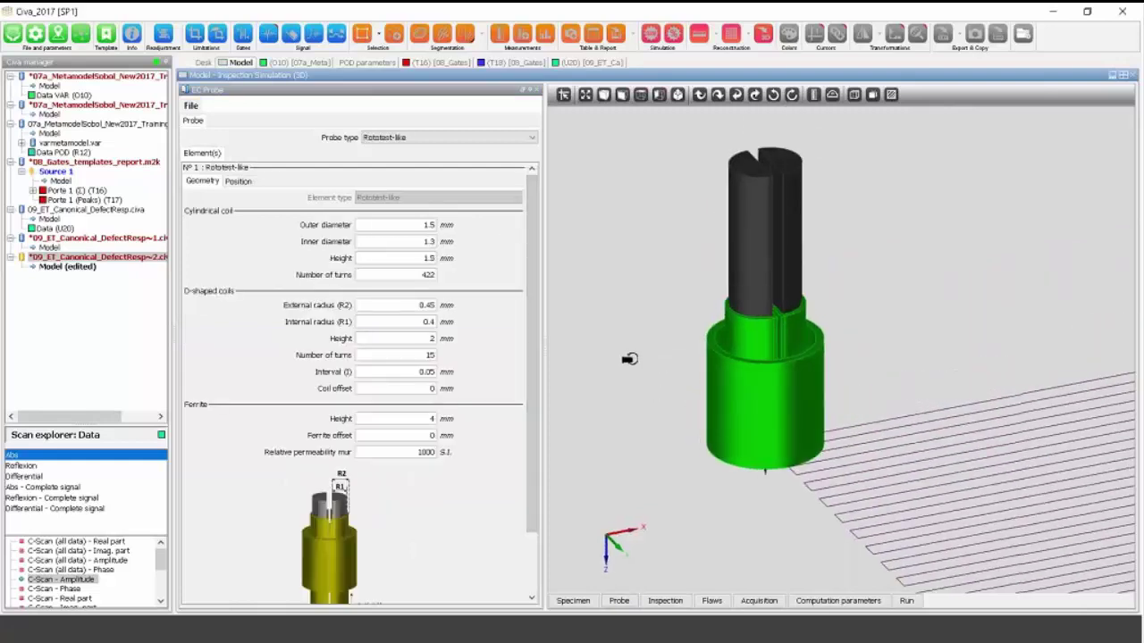
left_click_drag(629, 359, 751, 322)
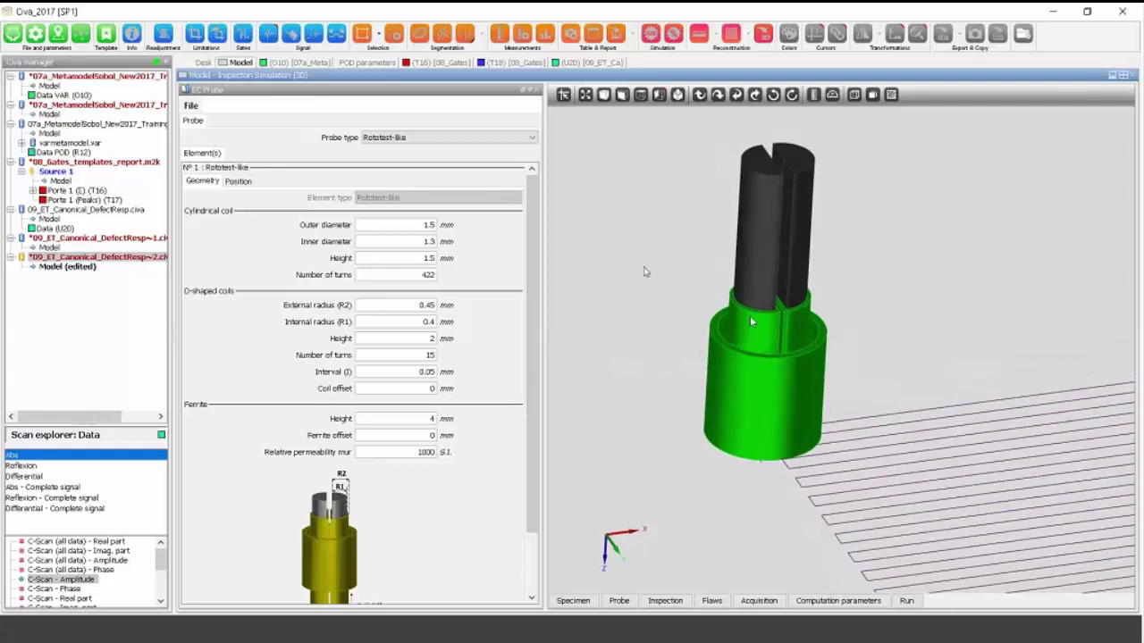
Change the probe type to Array probe.
left_click(491, 138)
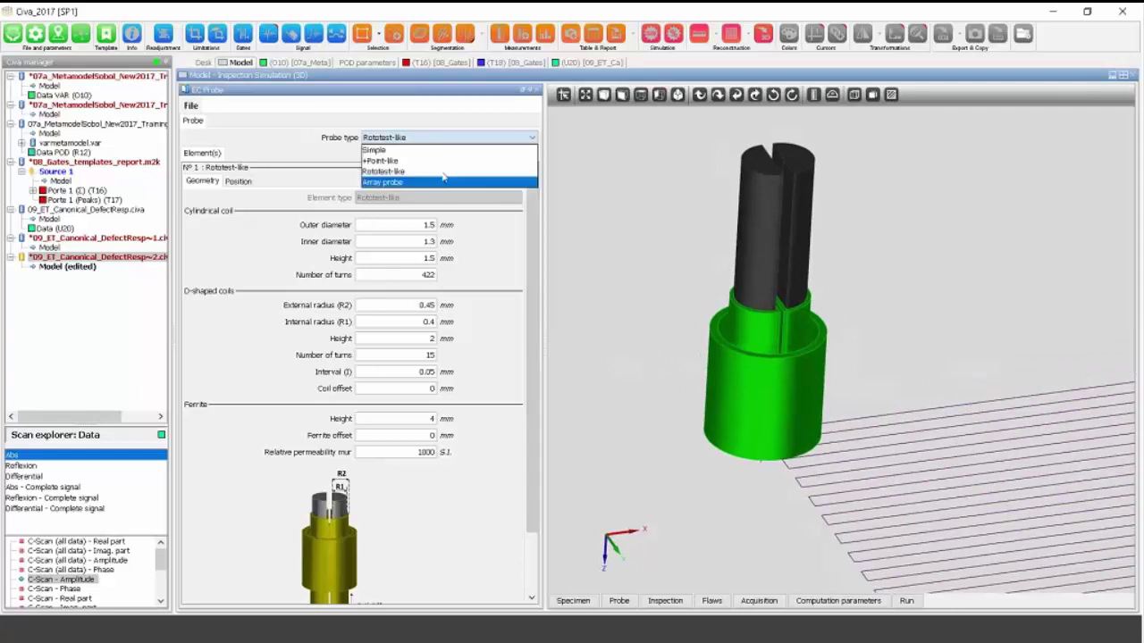
left_click(443, 179)
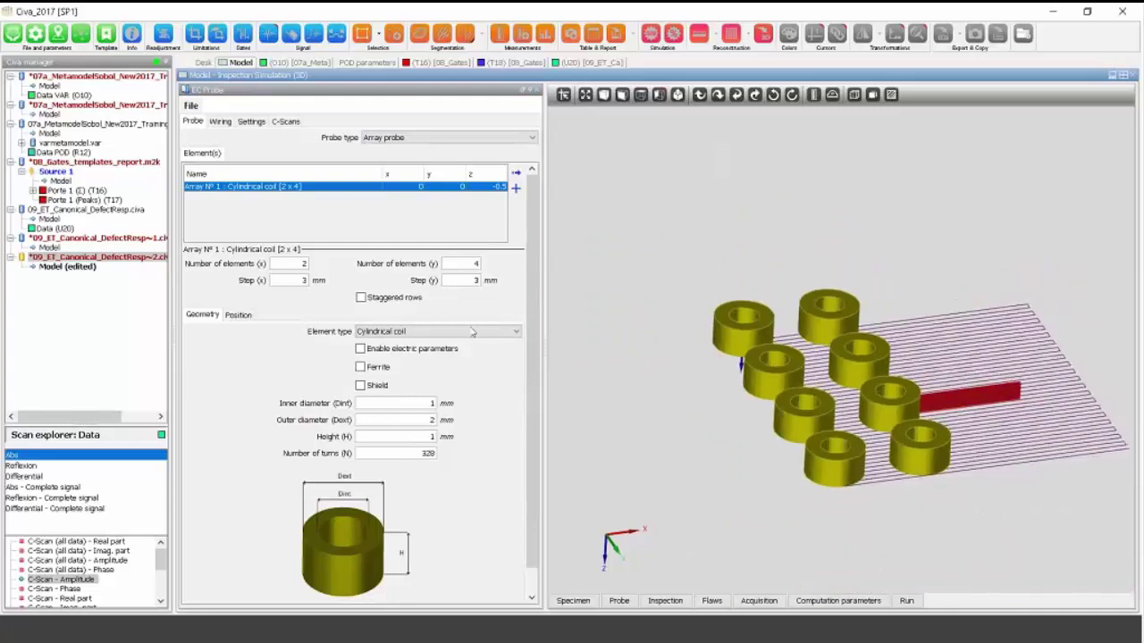
Open the model of 09_ET_Canonical_DefectResp.civa for editing and orbit around its three-coil probe.
right_click(54, 219)
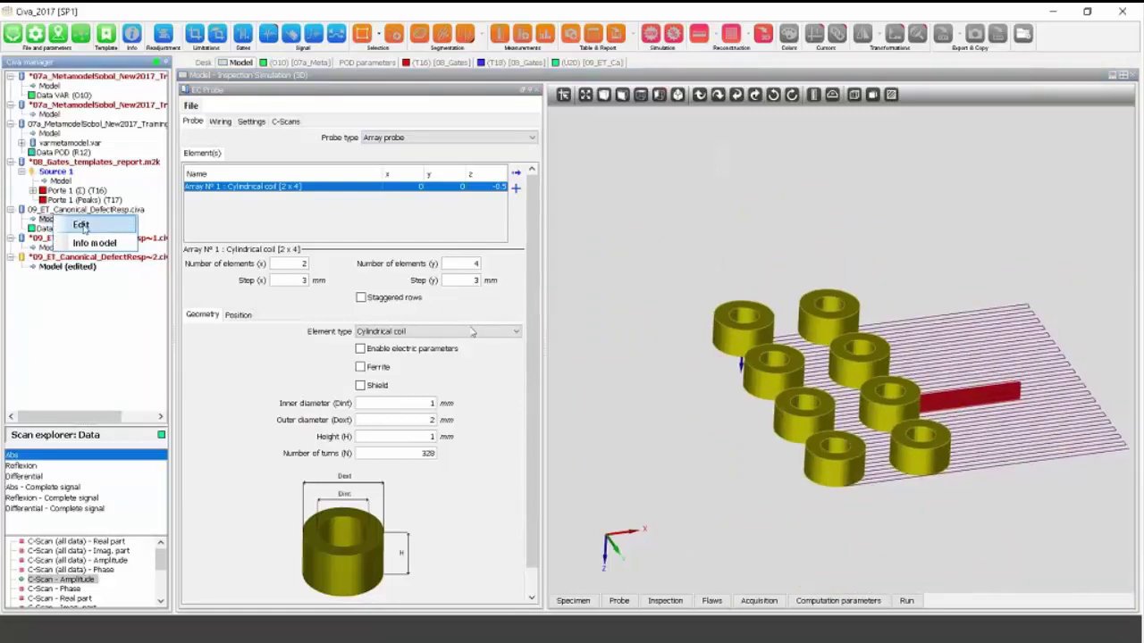
left_click(81, 224)
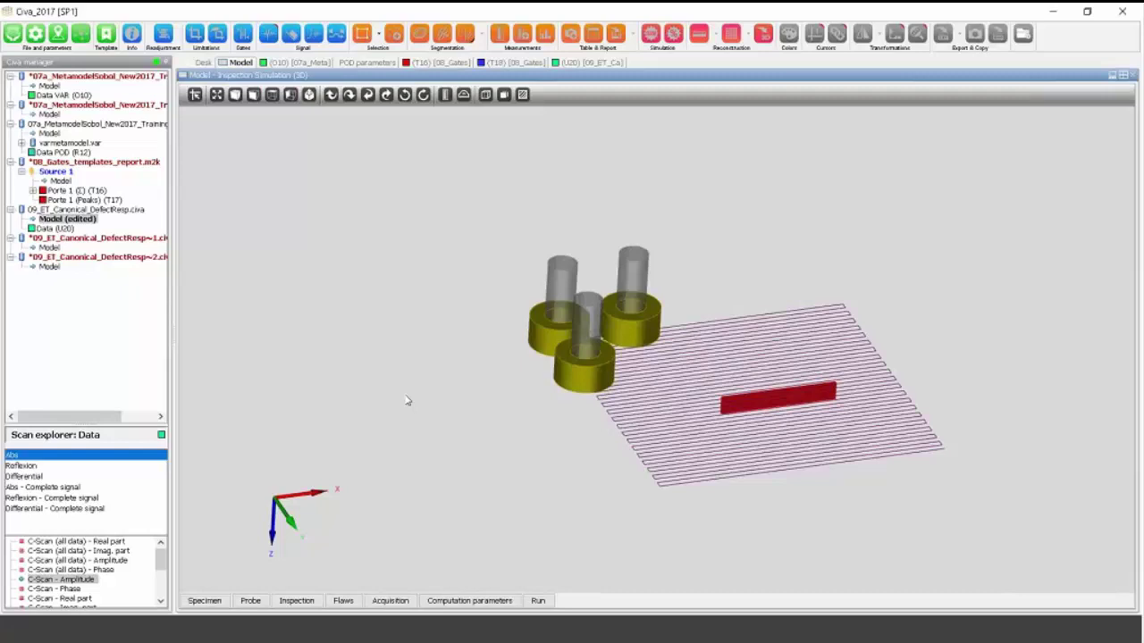
middle_click_drag(415, 414, 348, 385)
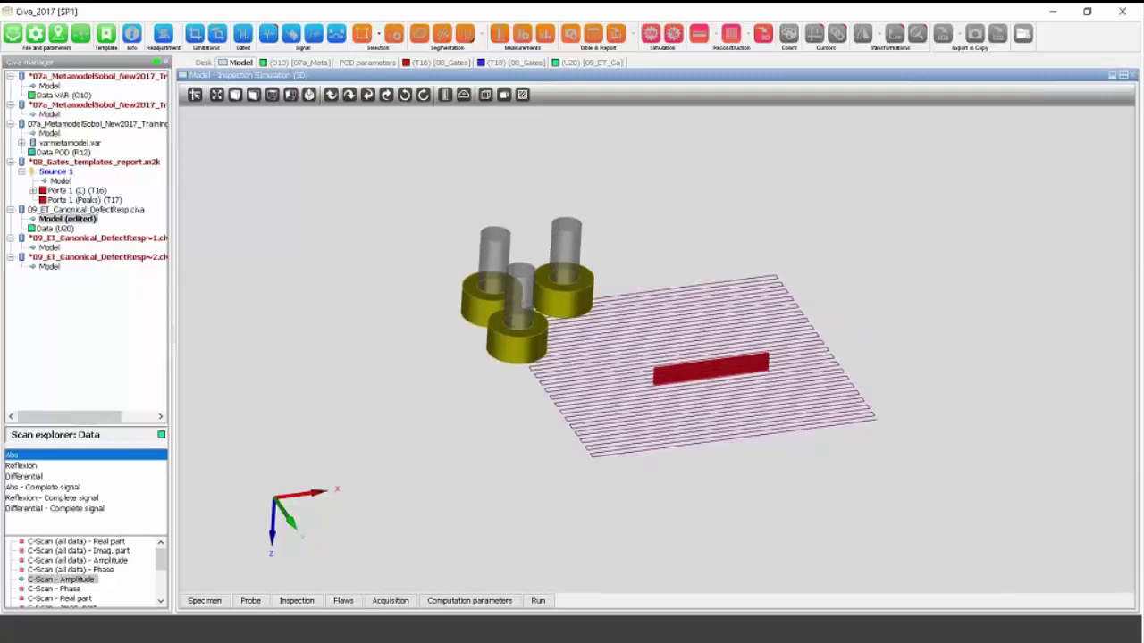
left_click_drag(563, 576, 500, 518)
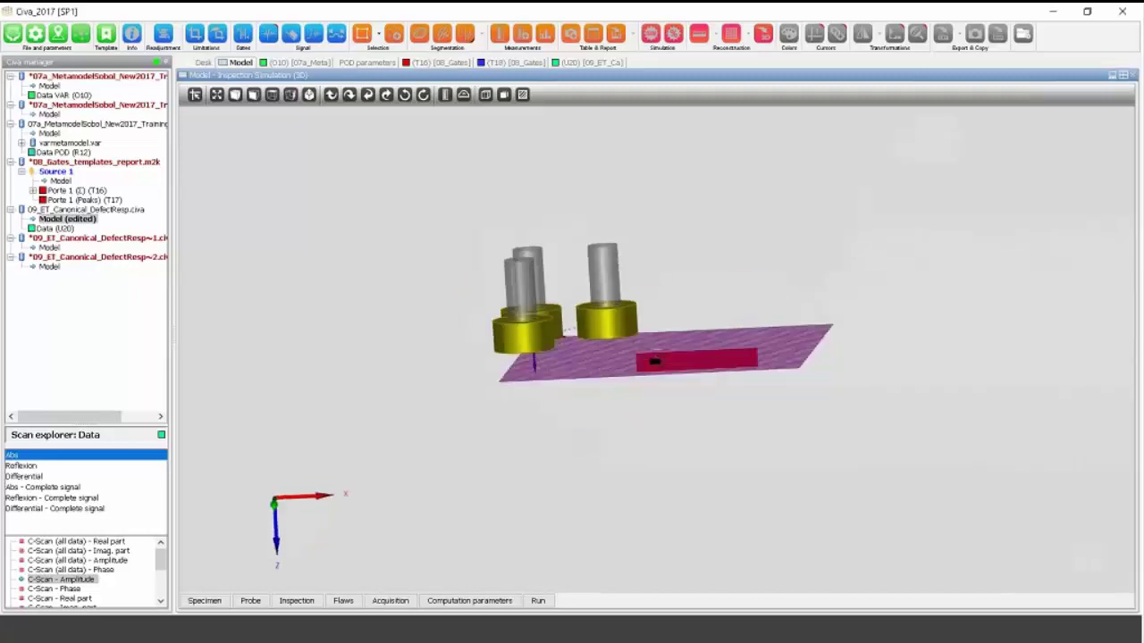
Review the plane defect's notch geometry settings, close them, and examine the notch and coils in the full-width 3D view.
left_click(345, 602)
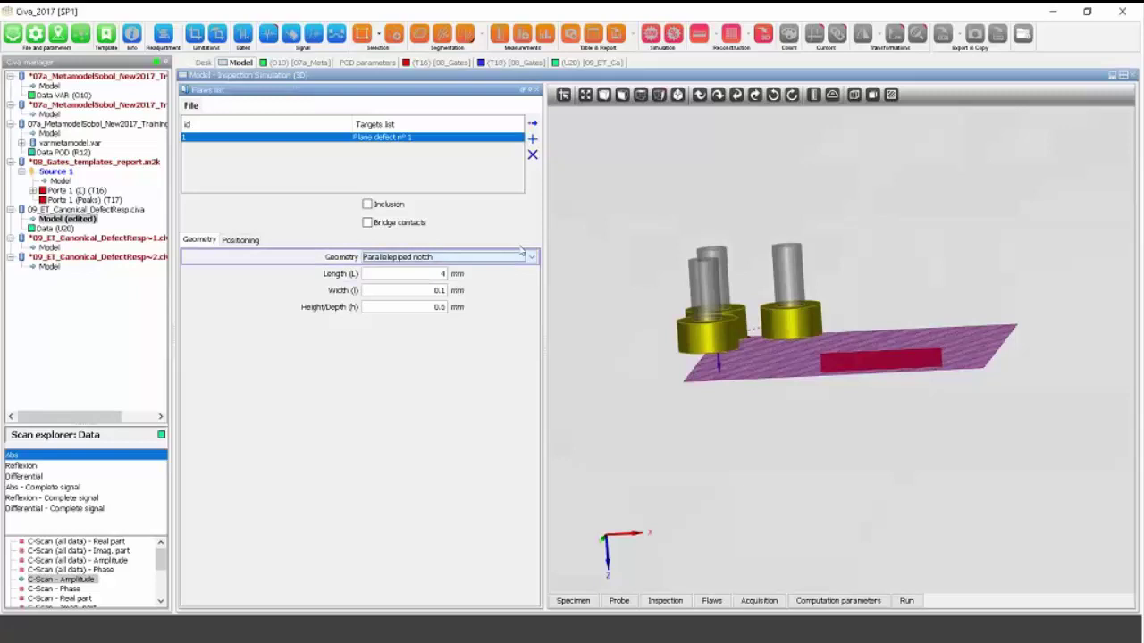
left_click_drag(626, 268, 640, 307)
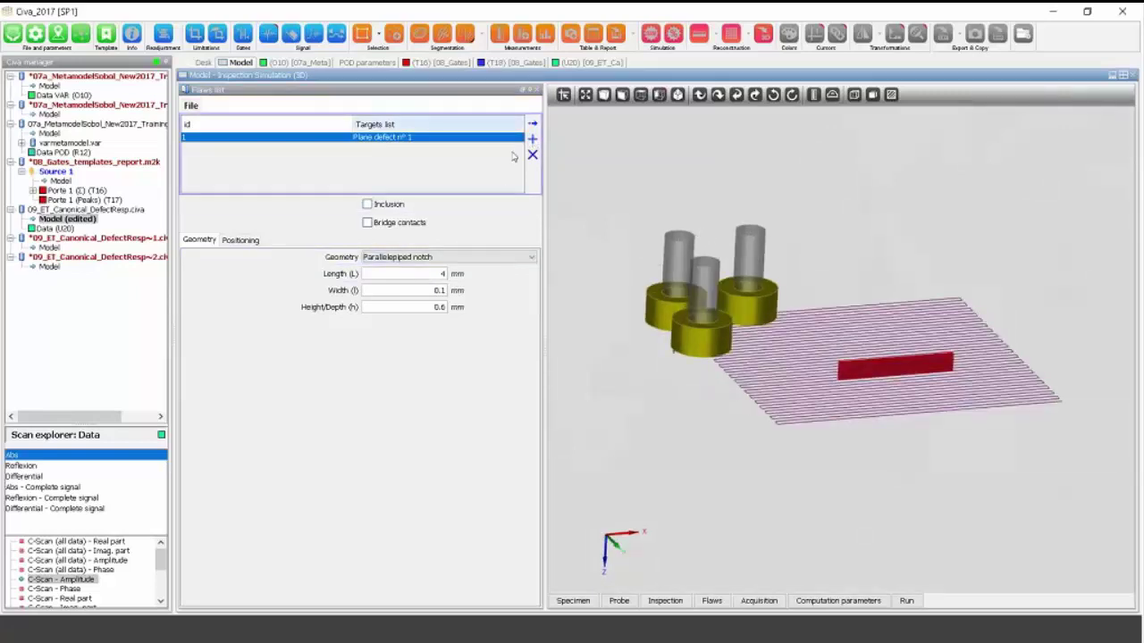
left_click(537, 90)
left_click_drag(401, 304, 717, 372)
left_click_drag(711, 282, 684, 313)
left_click_drag(441, 401, 422, 547)
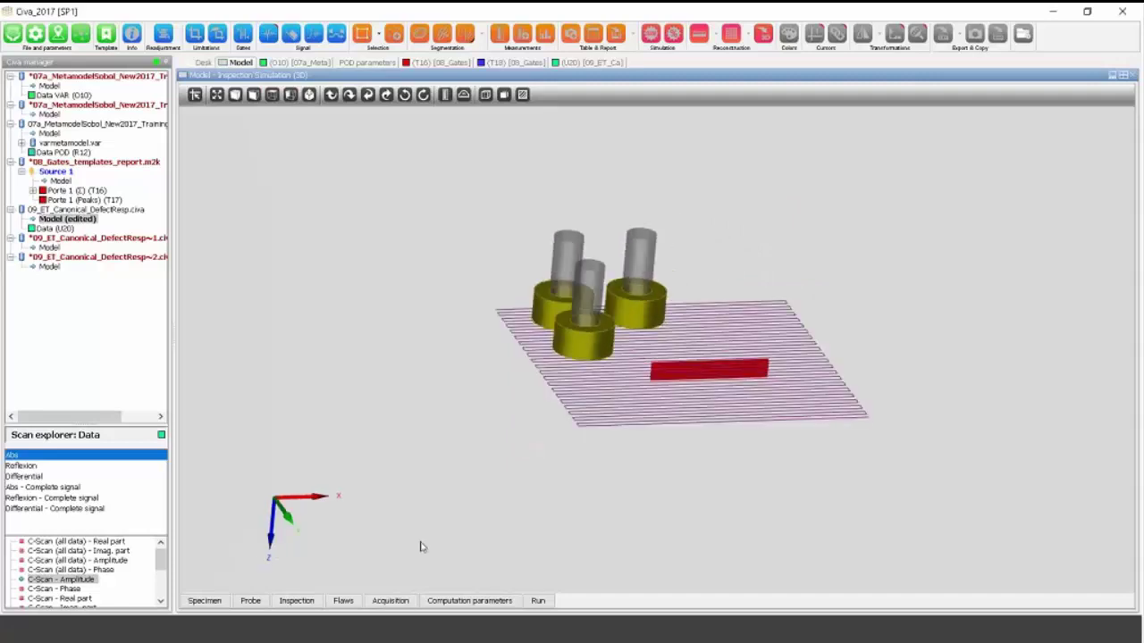
Open the eddy current acquisition settings and examine the Abs channel's coil current, phase and reception values.
left_click(390, 601)
left_click_drag(681, 362, 666, 372)
left_click_drag(738, 297, 678, 294)
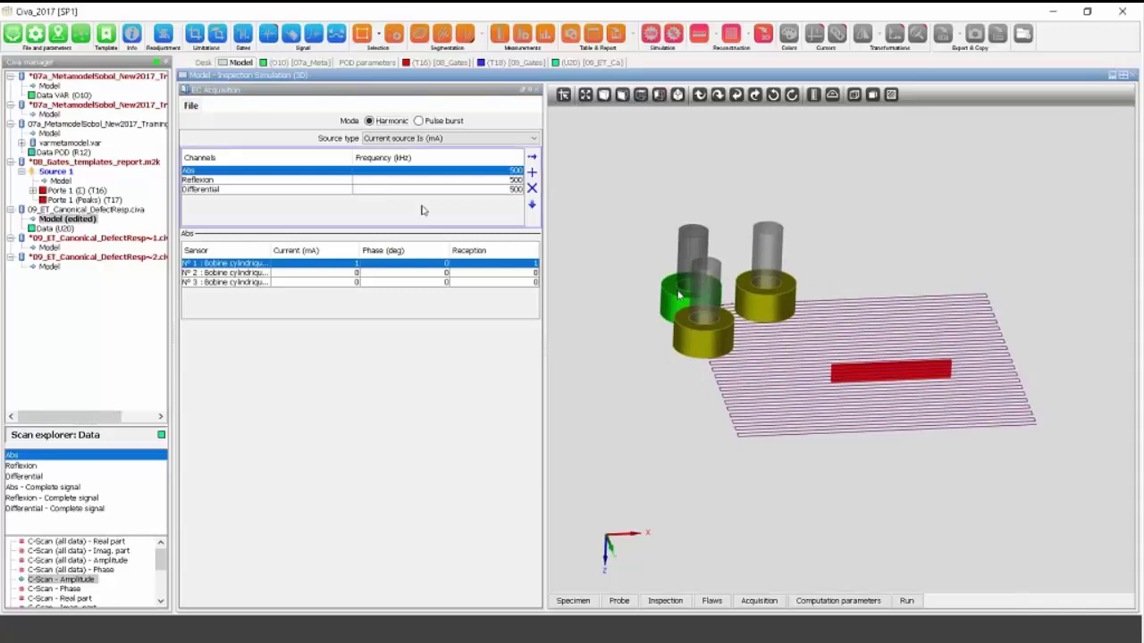
left_click(214, 181)
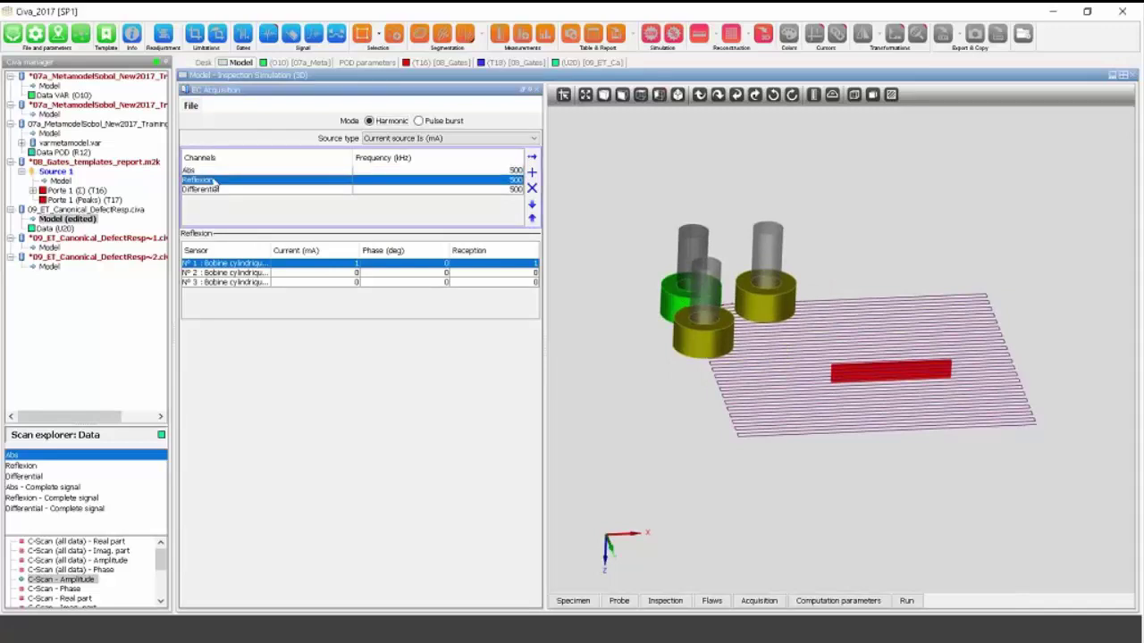
key("Up")
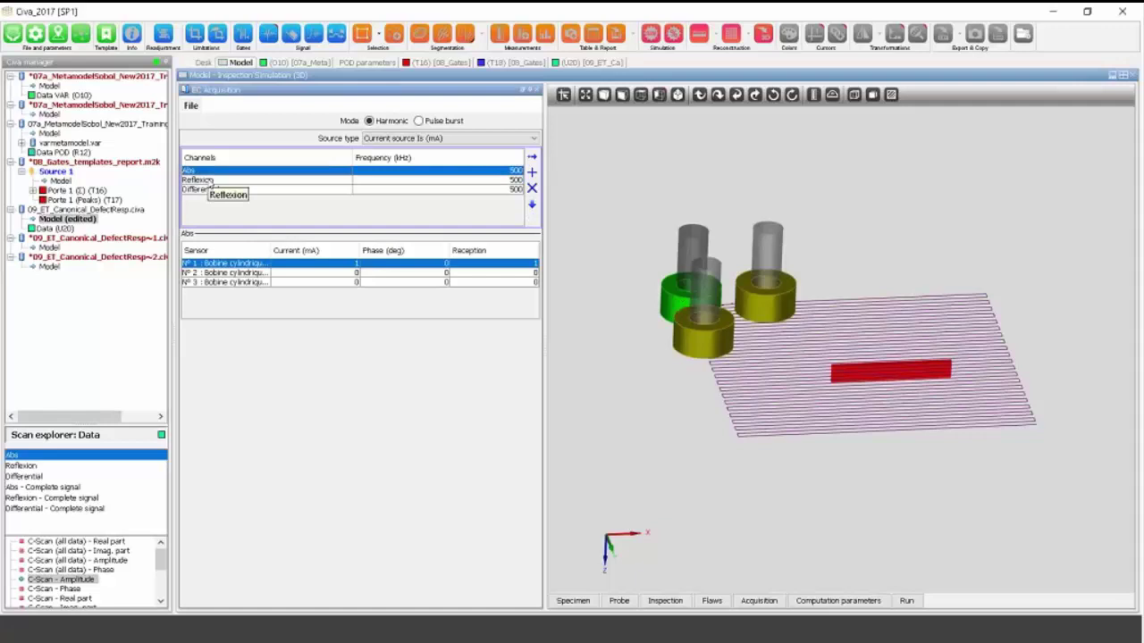
scroll(674, 263, "up", 4)
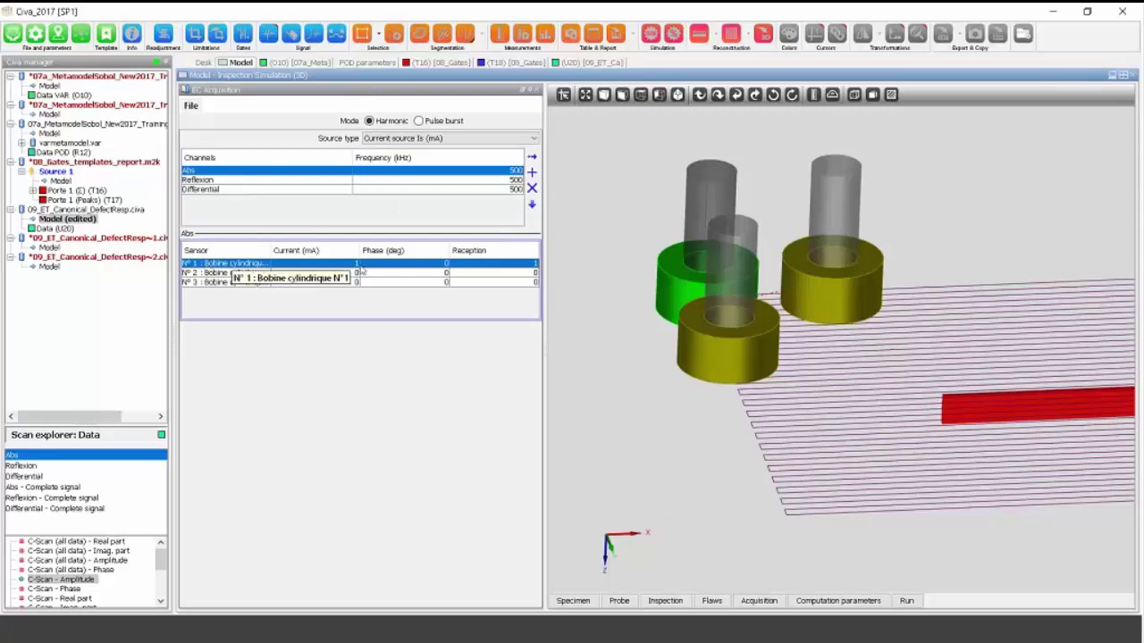
Examine the Reflexion and Differential channels' sensor settings, highlighting coils 1, 2 and 3 in the 3D view.
left_click(228, 179)
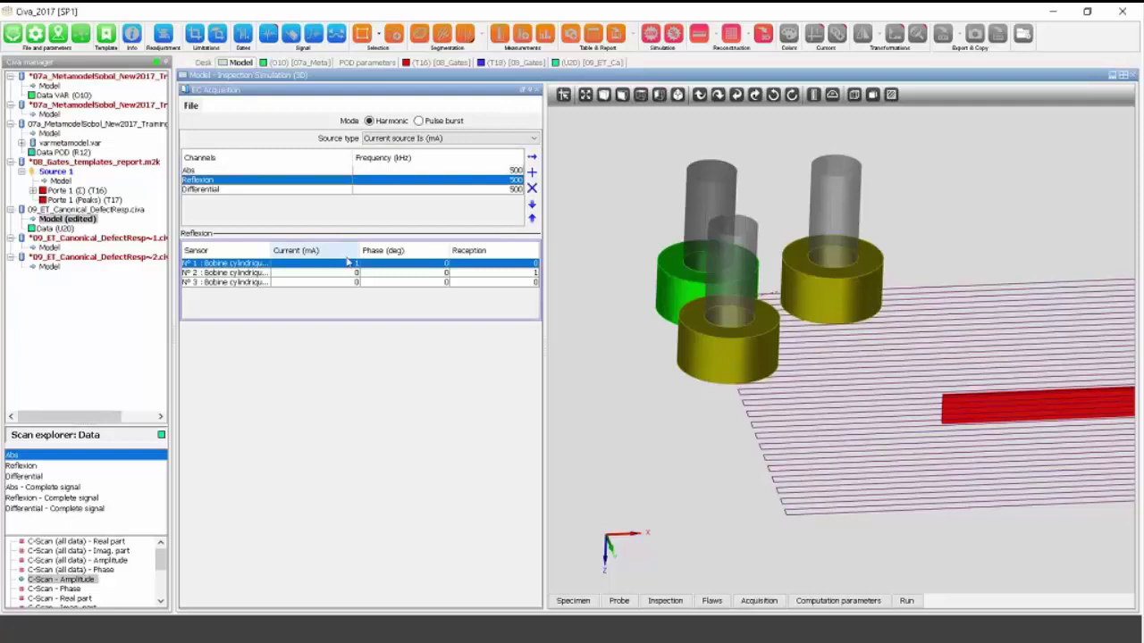
left_click(415, 273)
left_click(532, 281)
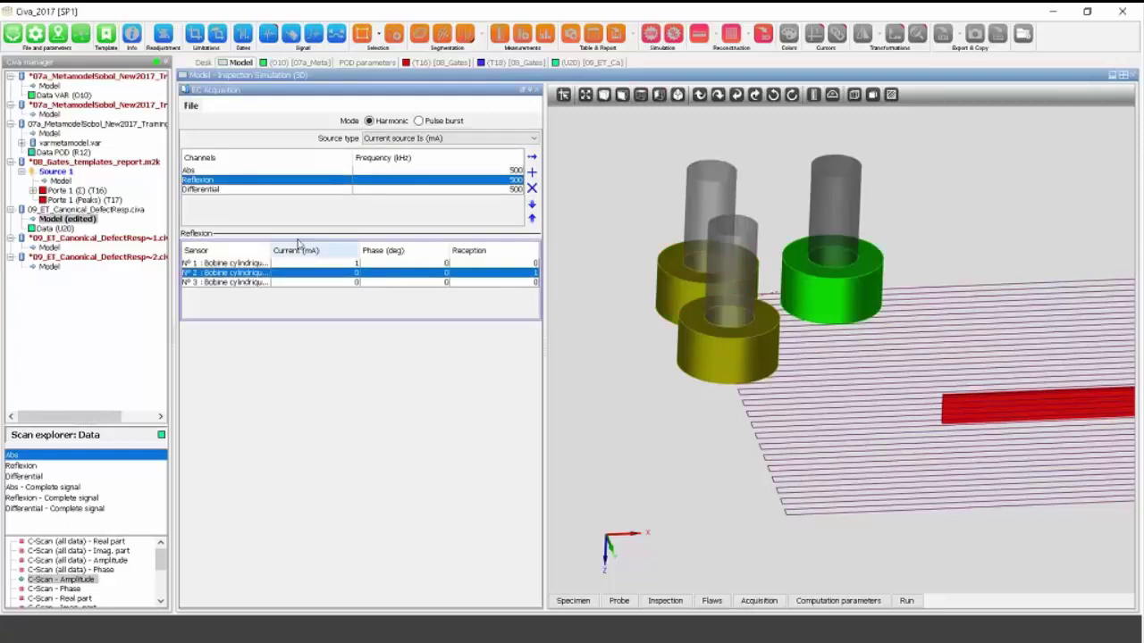
left_click(215, 190)
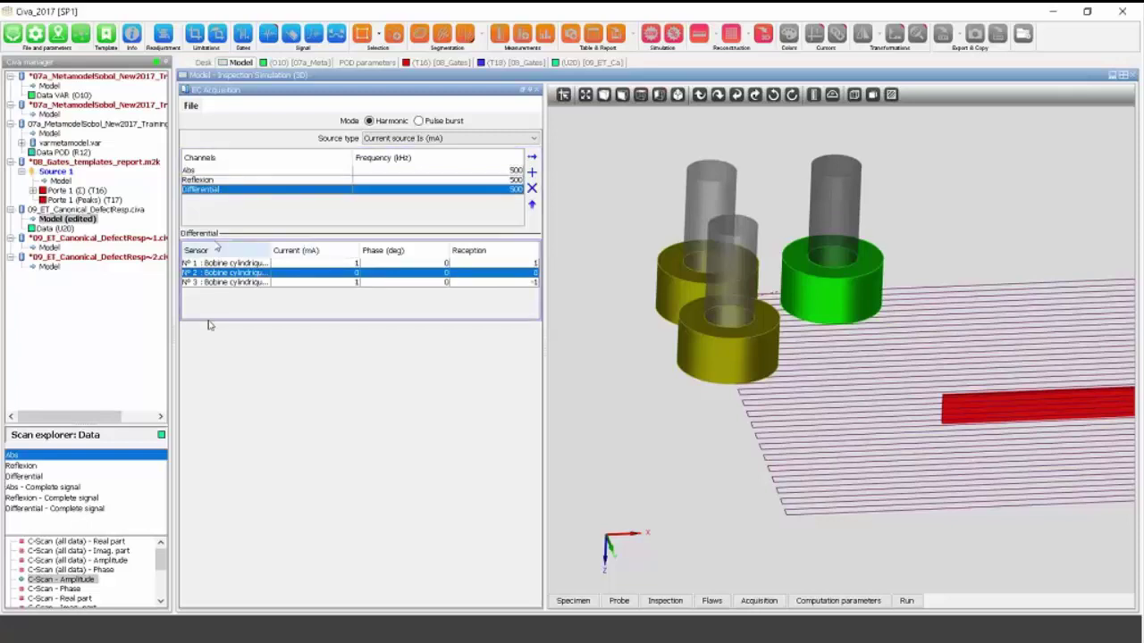
left_click(228, 283)
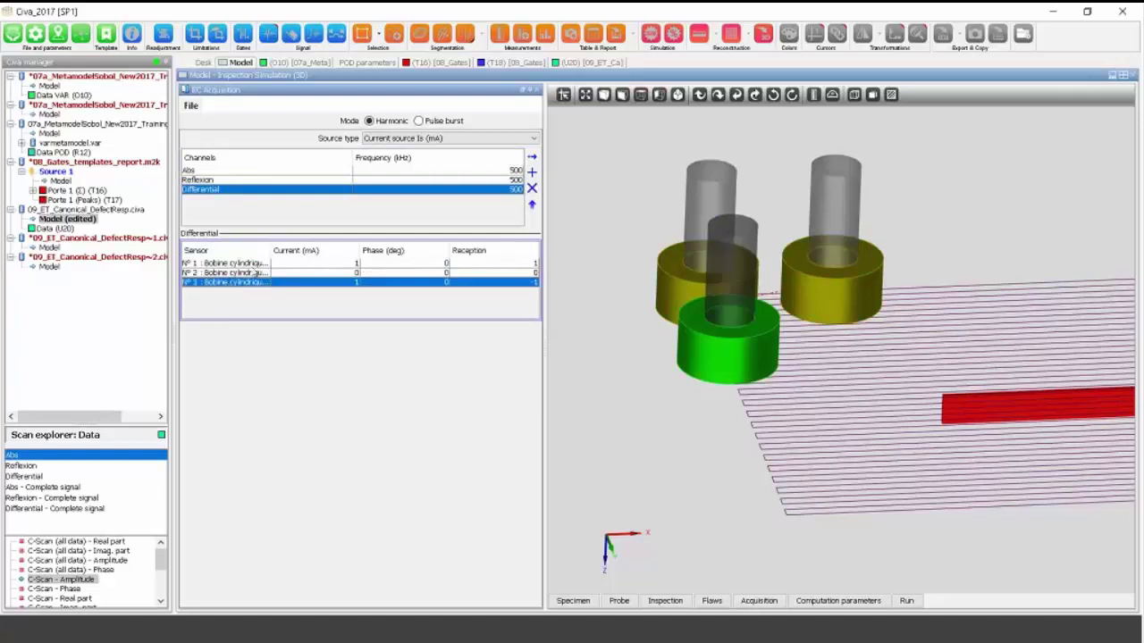
left_click(228, 263)
left_click(211, 282)
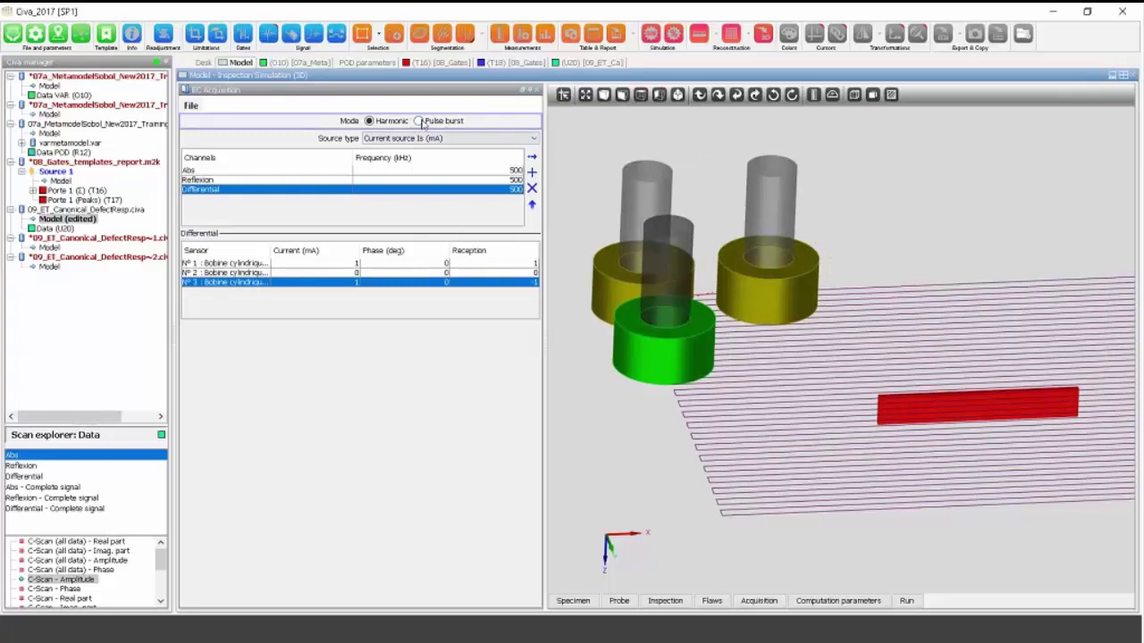
Switch the acquisition mode to Pulse burst in a new project.
left_click(420, 121)
left_click(632, 386)
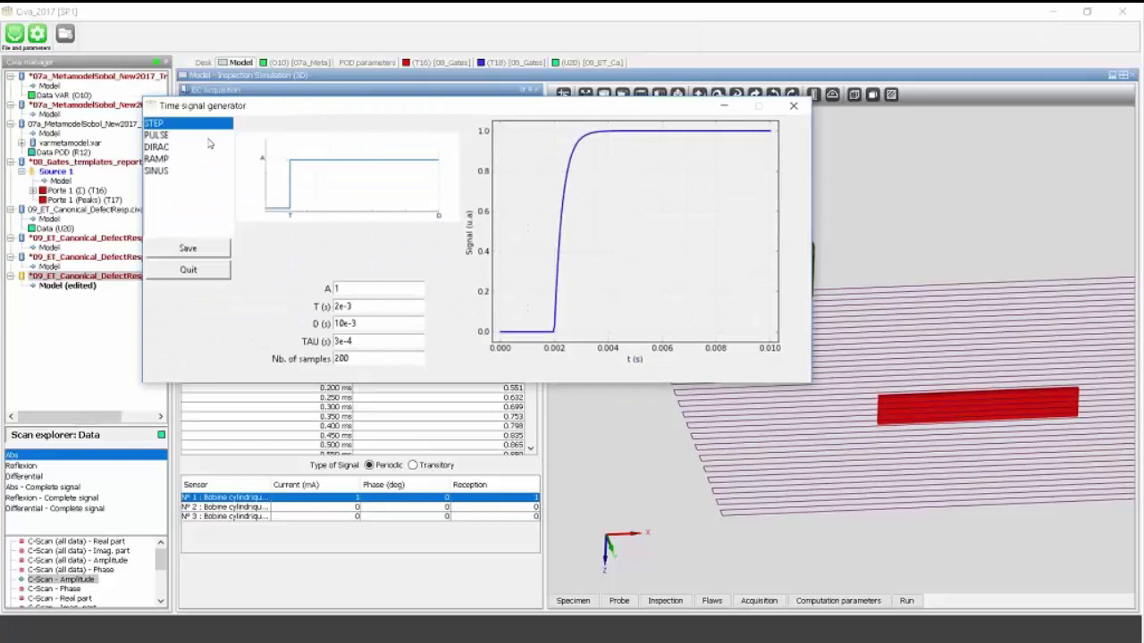
Preview the PULSE, RAMP, SINUS and DIRAC shapes in the time signal generator, return to PULSE, and close the generator.
left_click(162, 136)
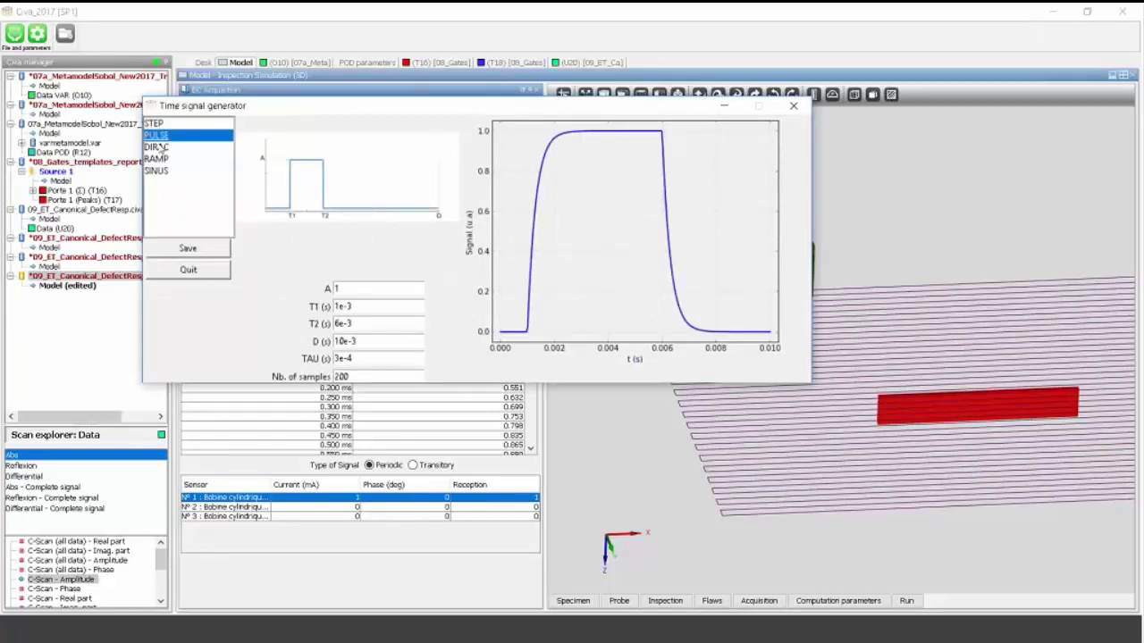
left_click(159, 158)
left_click(160, 171)
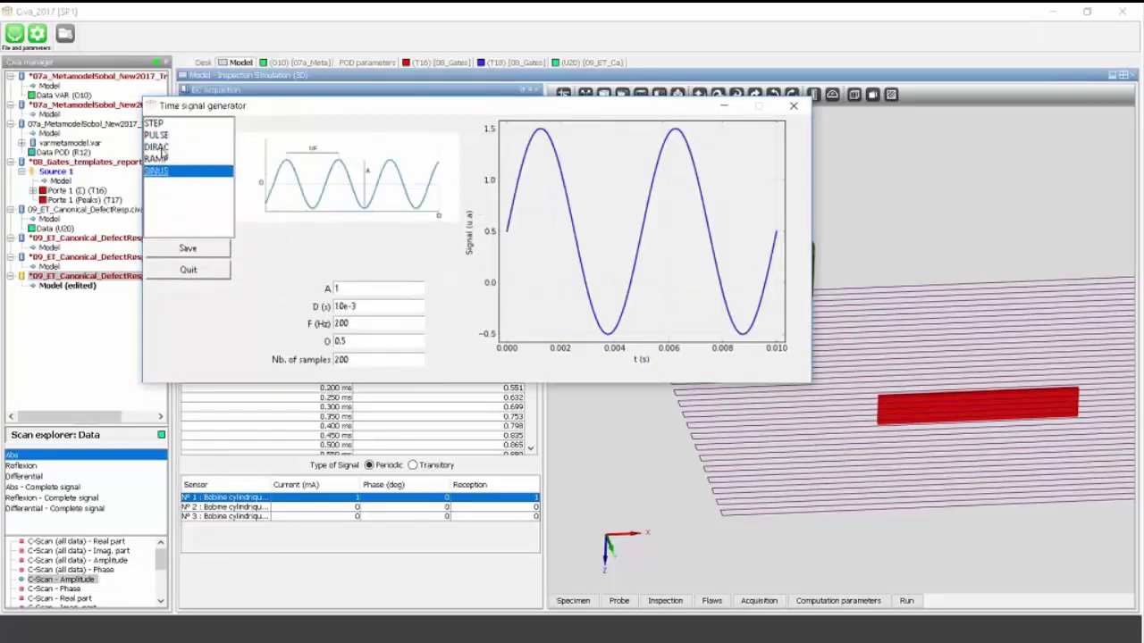
left_click(159, 147)
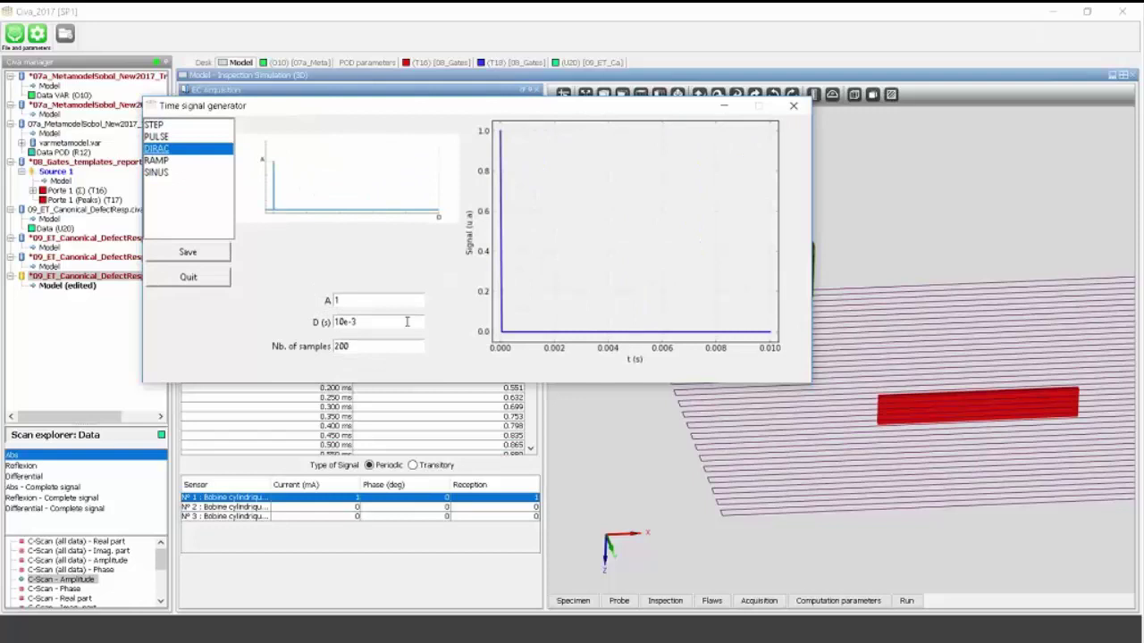
key("Up")
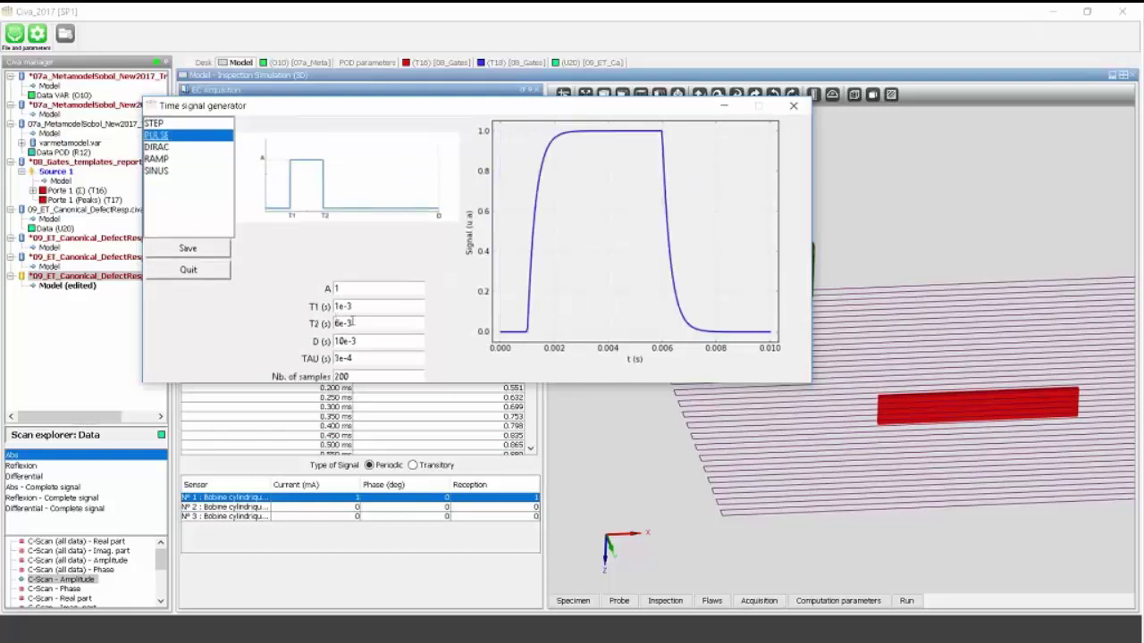
left_click(793, 105)
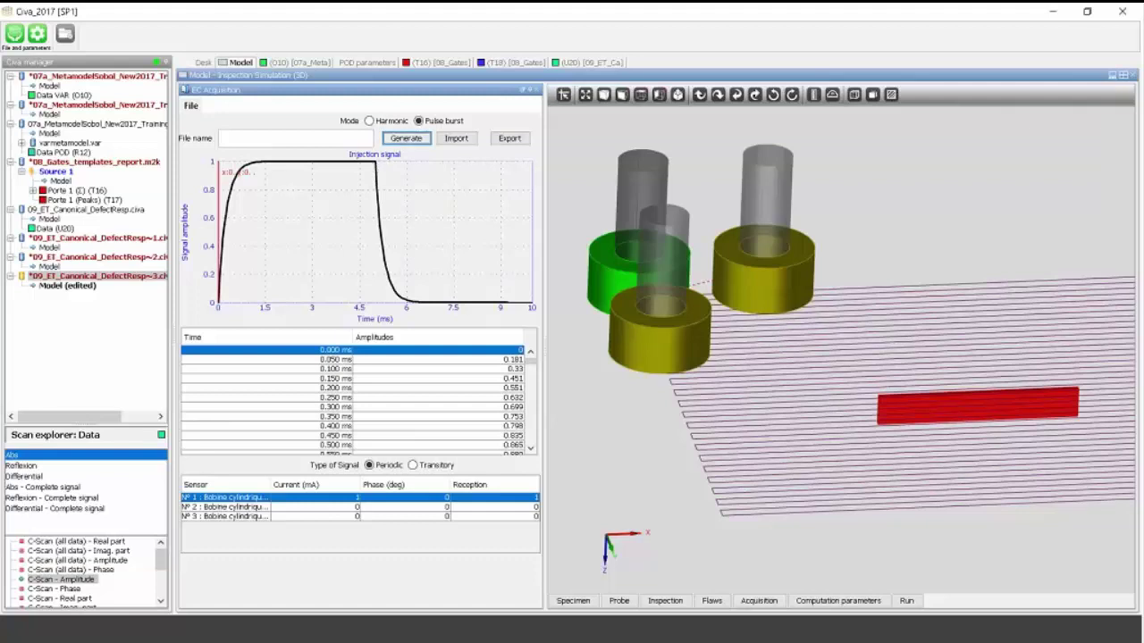
Open the file 10_ECA_02B_SurfaceProbe_DoubleDriver_Training.civa.
left_click(14, 36)
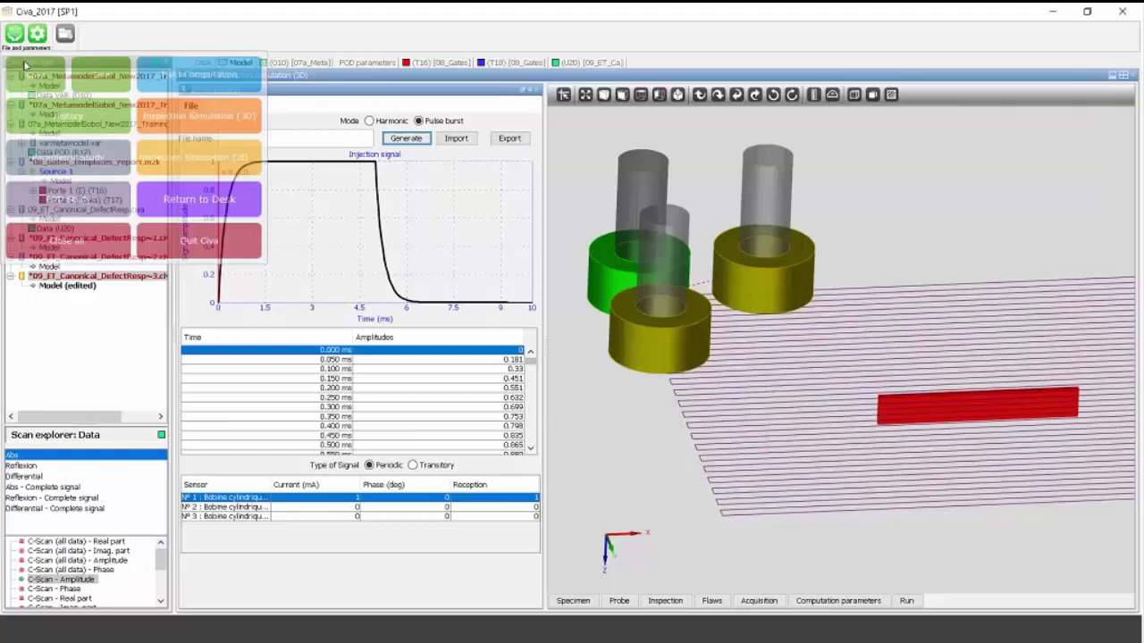
left_click(27, 66)
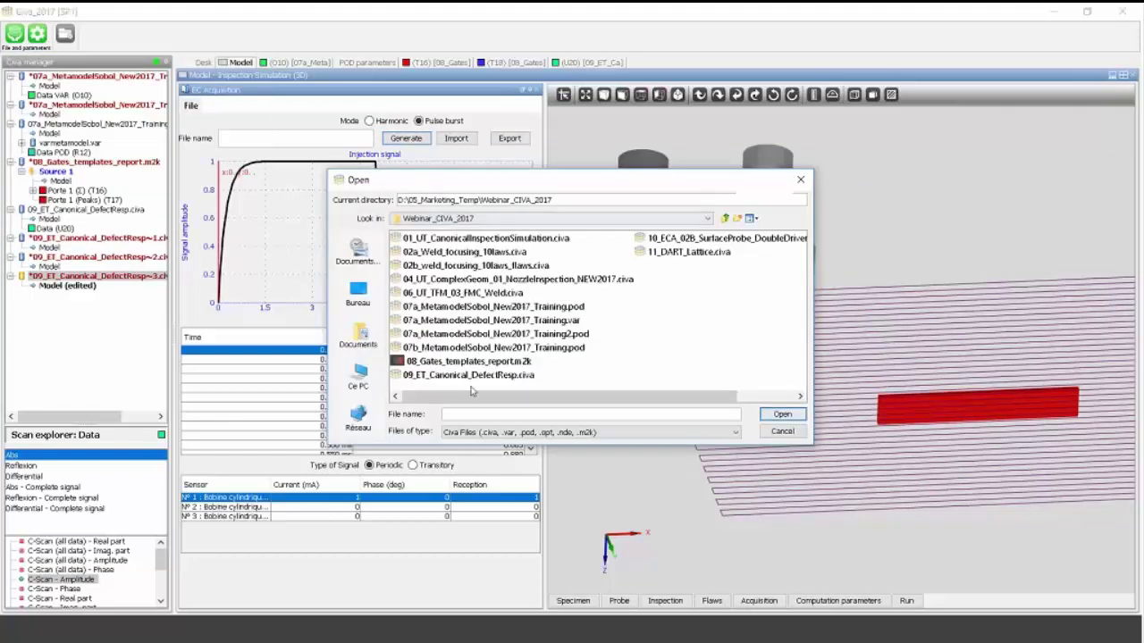
left_click(699, 237)
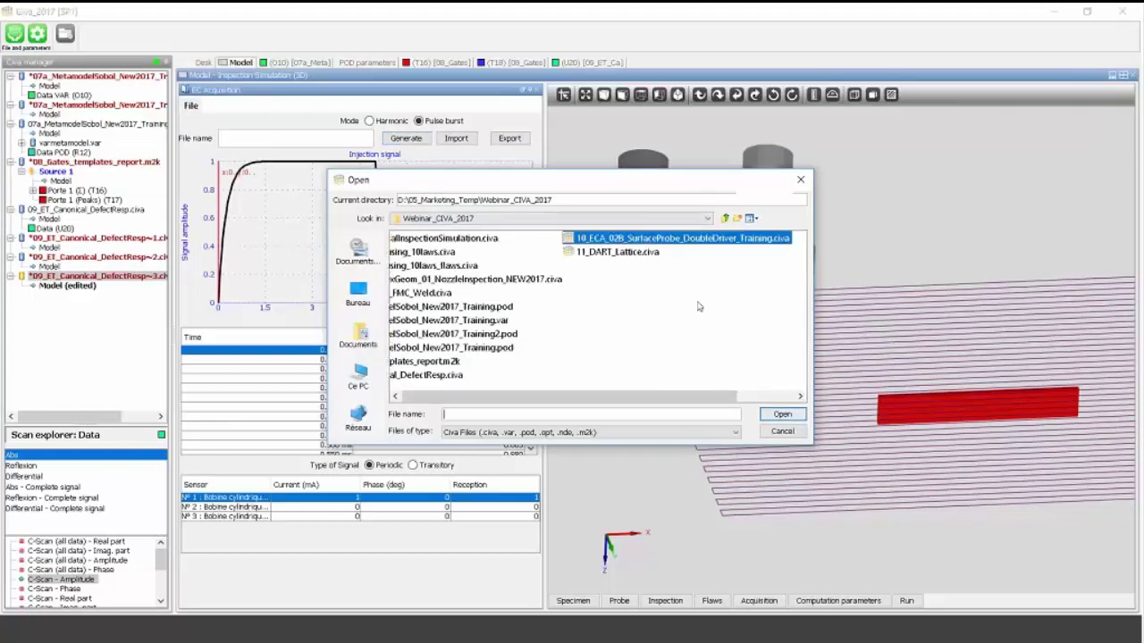
left_click(776, 412)
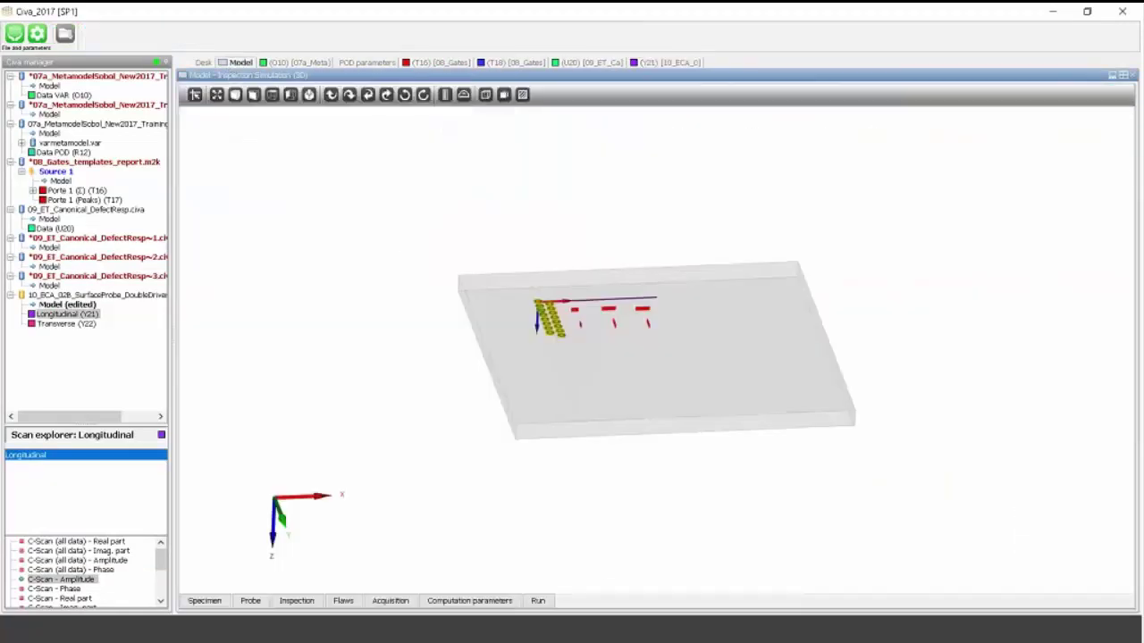
Examine the surface array probe in 3D and set its number of elements (x) to 3 in a new project.
scroll(411, 303, "up", 5)
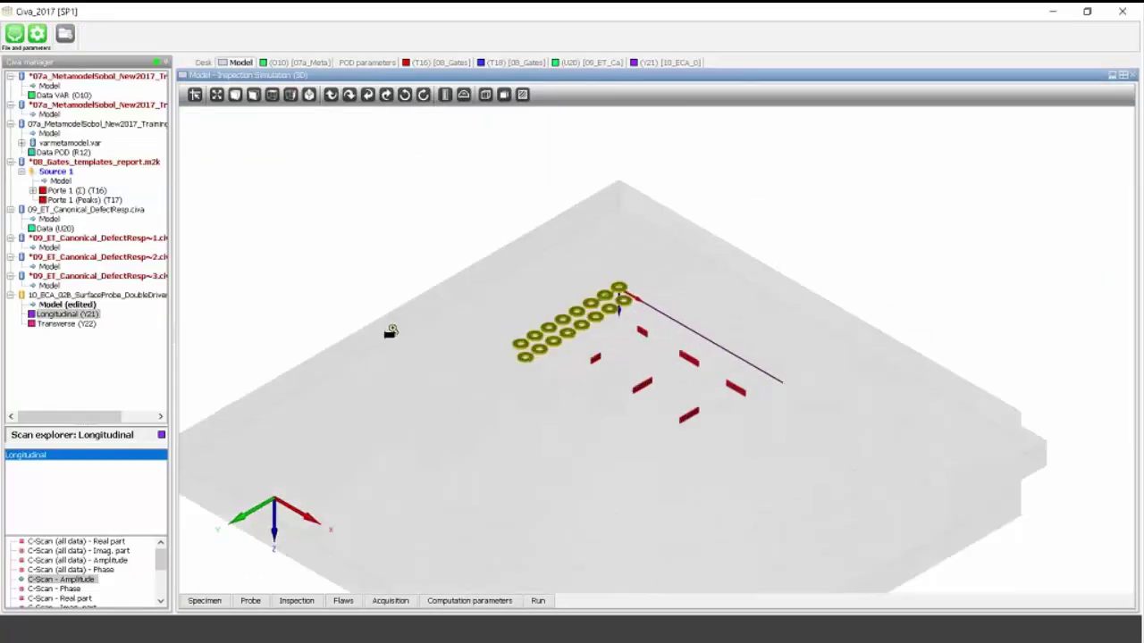
scroll(464, 258, "up", 2)
left_click(512, 284)
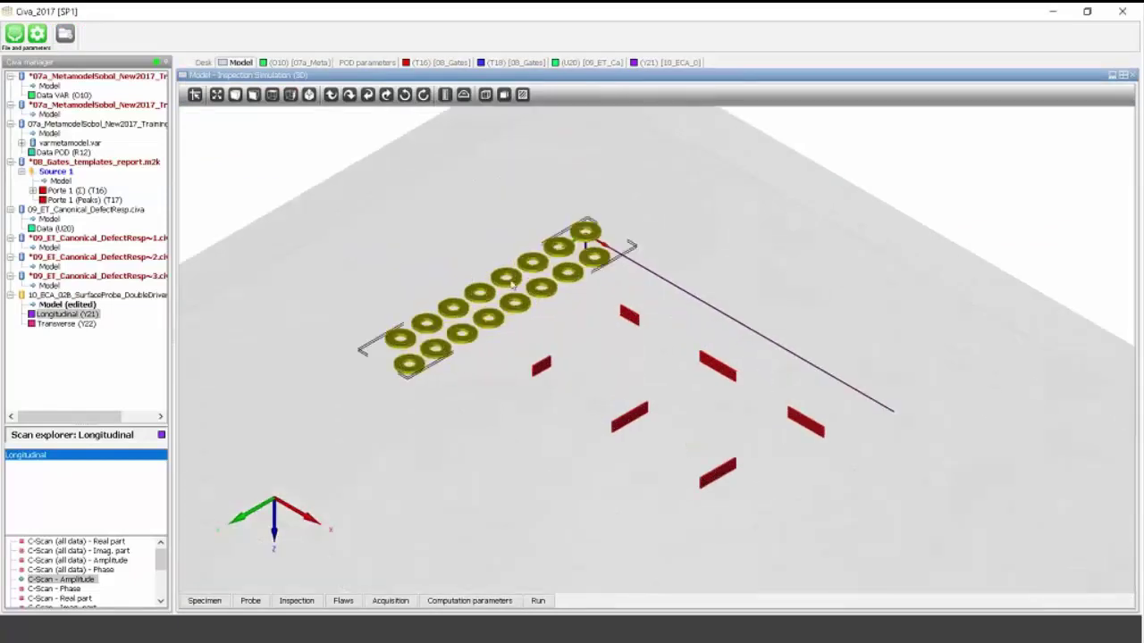
left_click_drag(520, 293, 473, 275)
left_click_drag(488, 348, 375, 465)
left_click(263, 597)
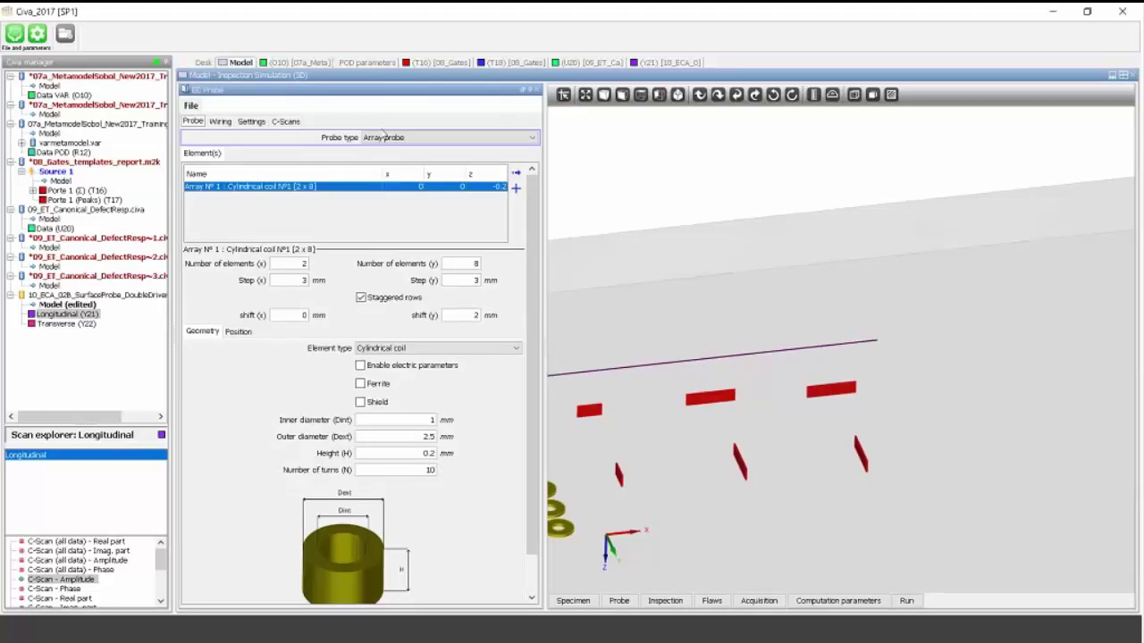
left_click(303, 281)
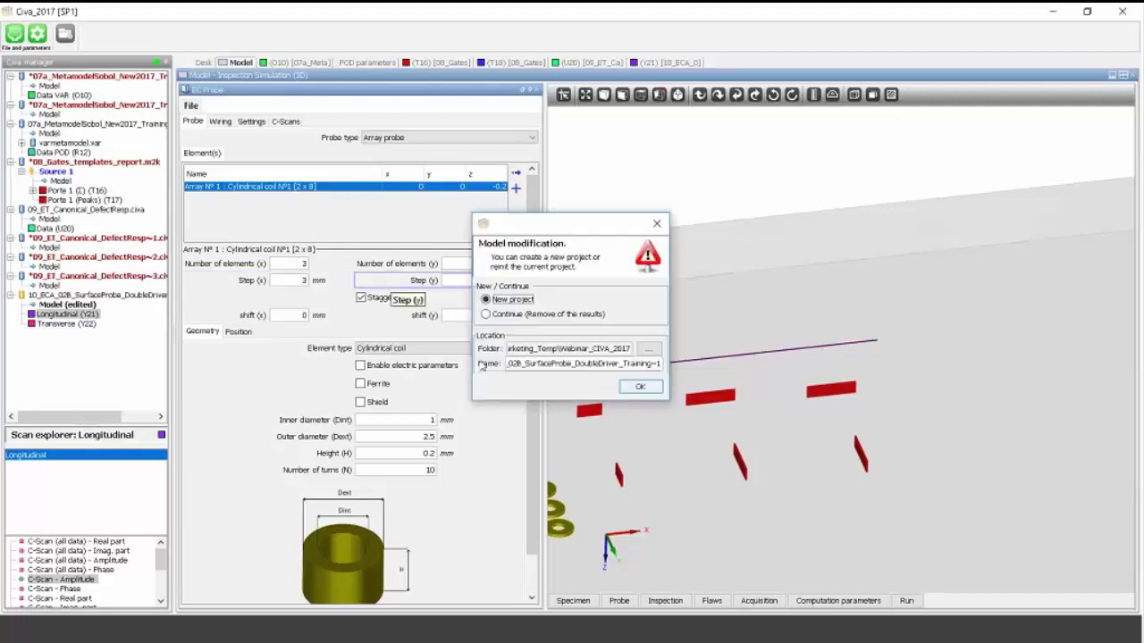
left_click(631, 394)
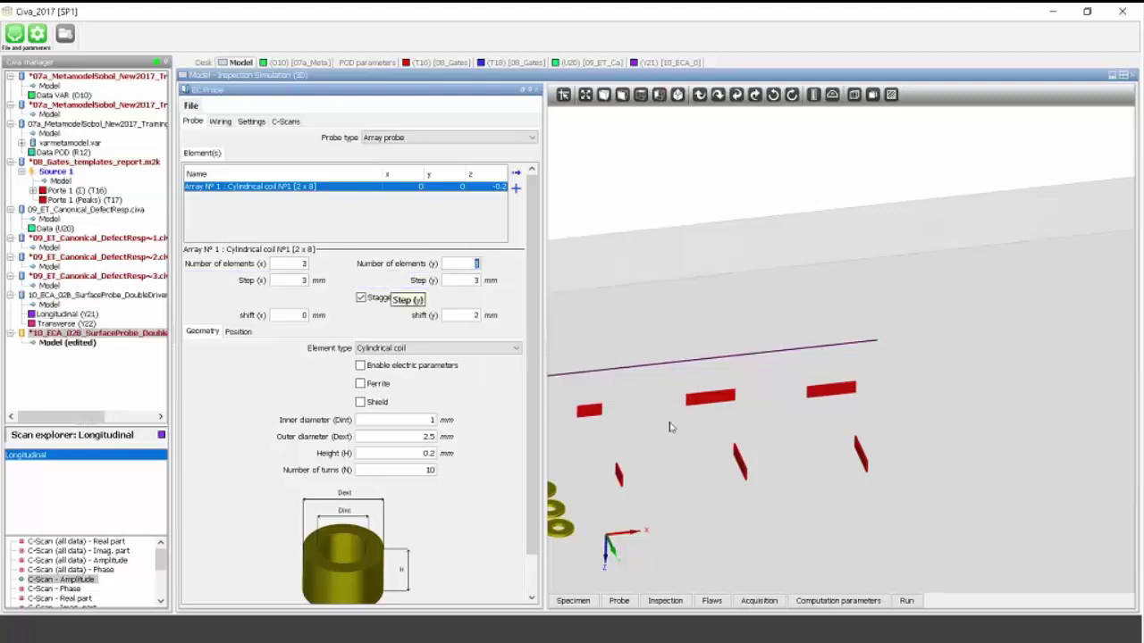
Set the array's step (x) to 4 mm and the cylindrical coils' outer diameter to 3.5 mm.
scroll(669, 424, "down", 3)
key("BackSpace")
type("4")
key("Tab")
key("Return")
type("3.5")
key("Tab")
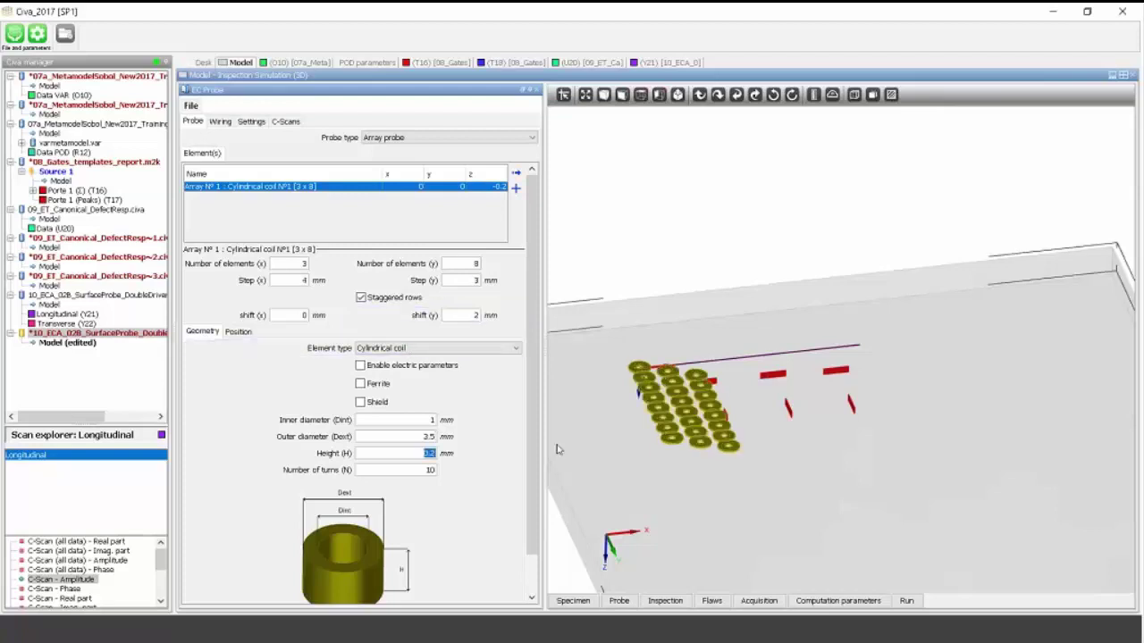
key("Return")
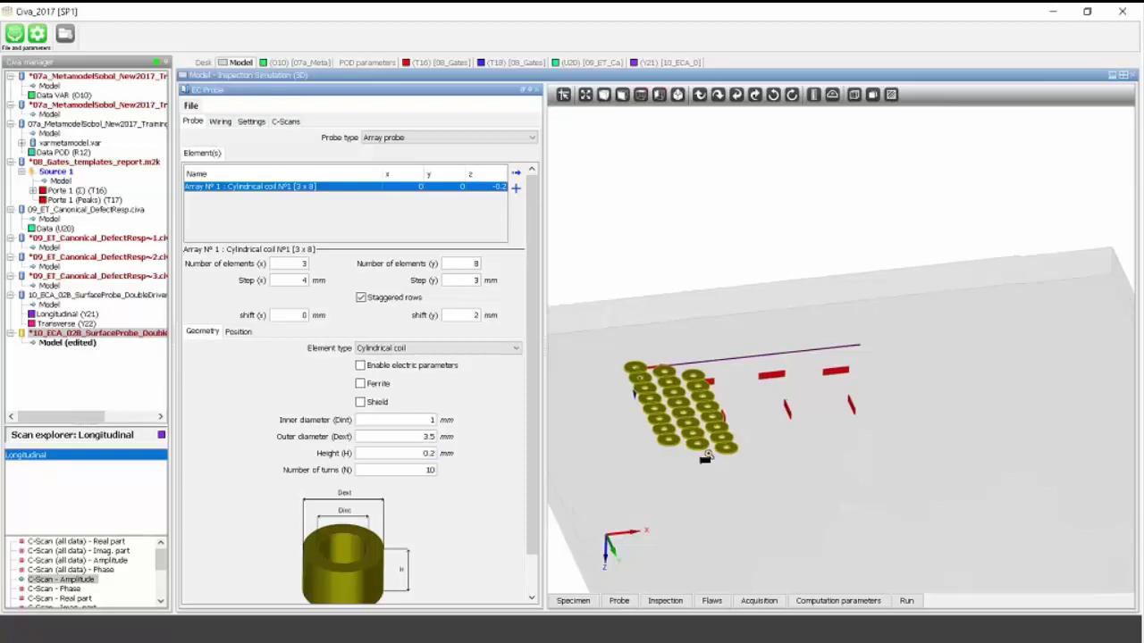
Open the array probe's patterns for editing and compare the elements assigned to patterns DoubleER1 and DoubleER2.
scroll(801, 449, "up", 2)
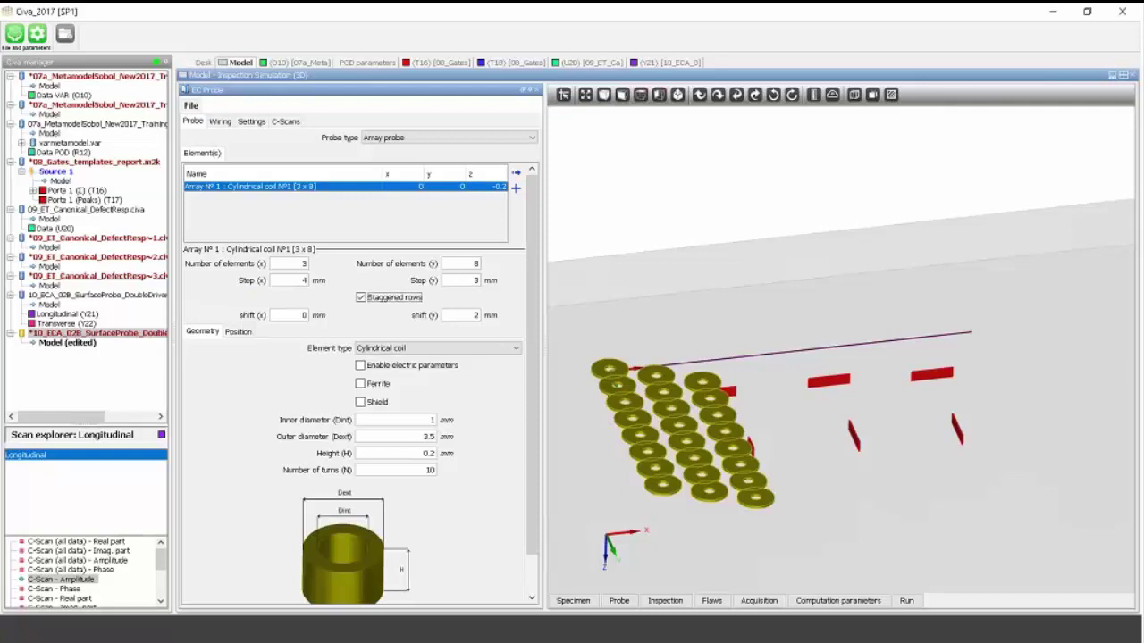
left_click(220, 122)
left_click(252, 121)
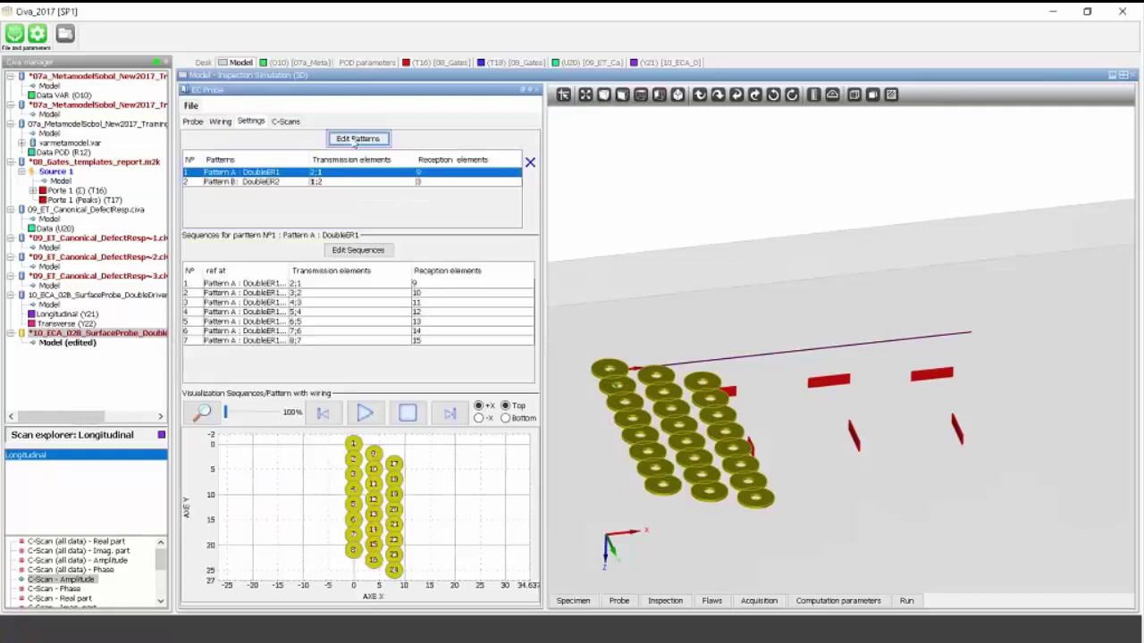
left_click(357, 140)
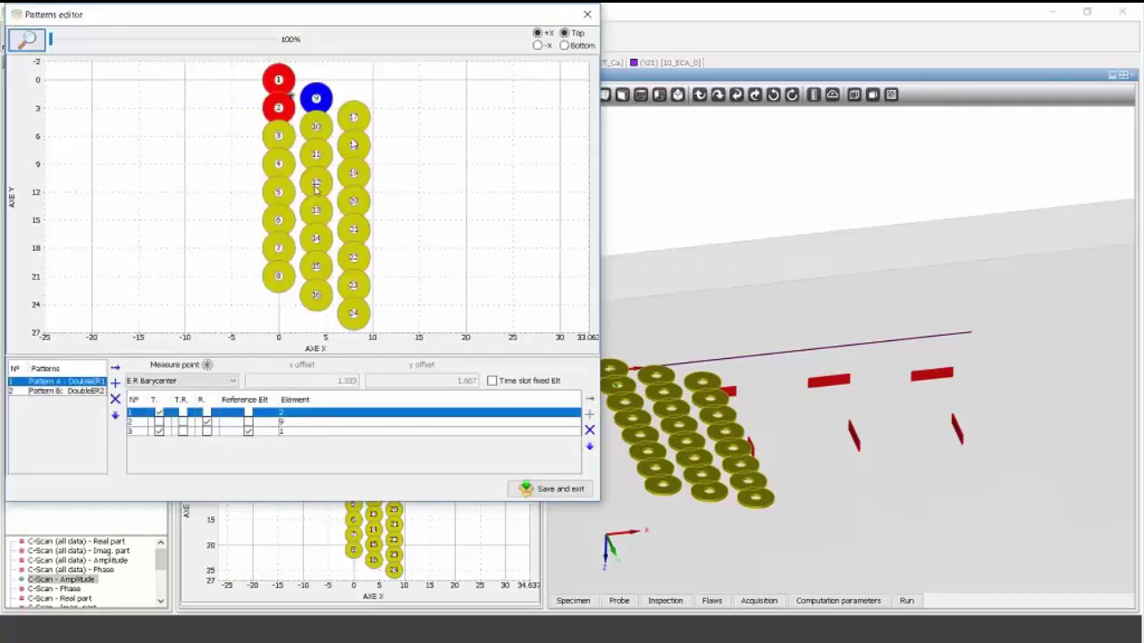
left_click(77, 392)
left_click(63, 383)
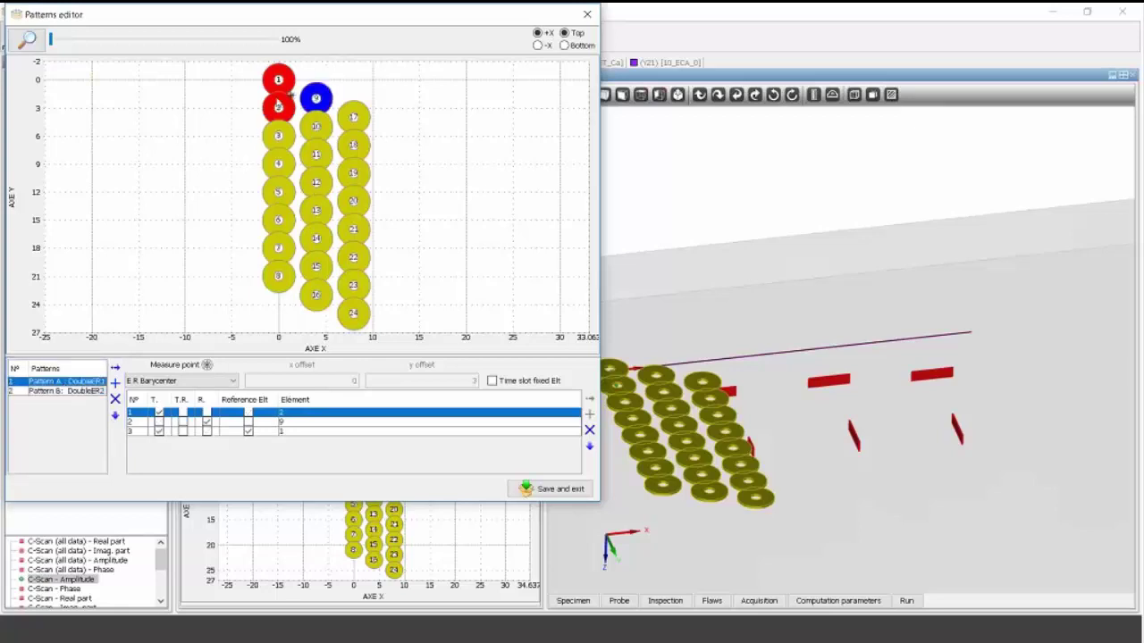
left_click(65, 393)
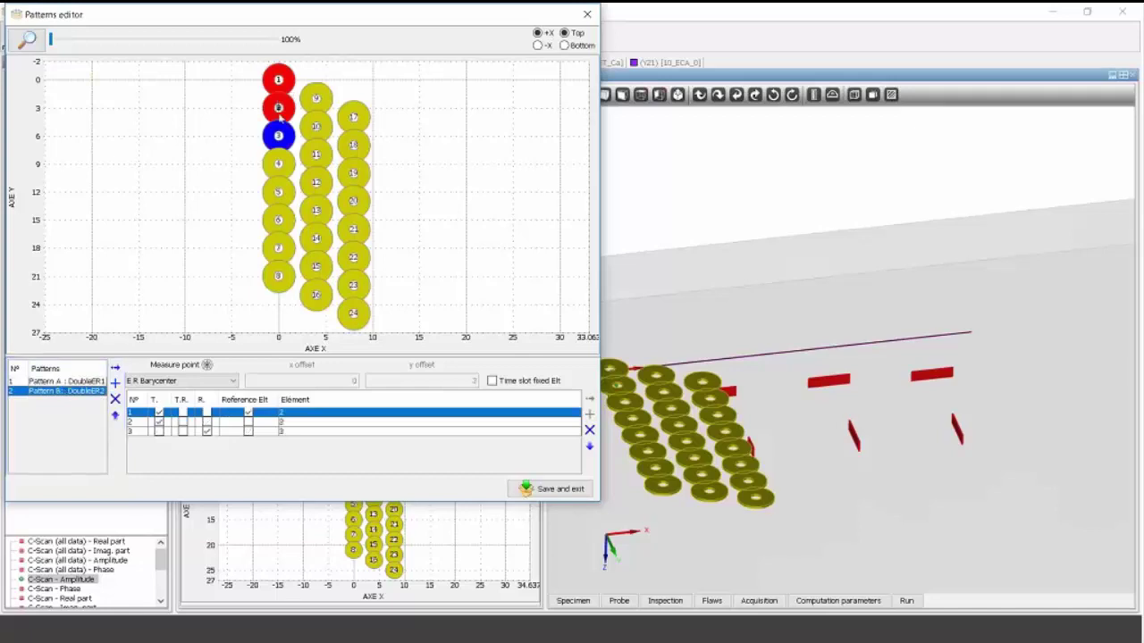
key("Up")
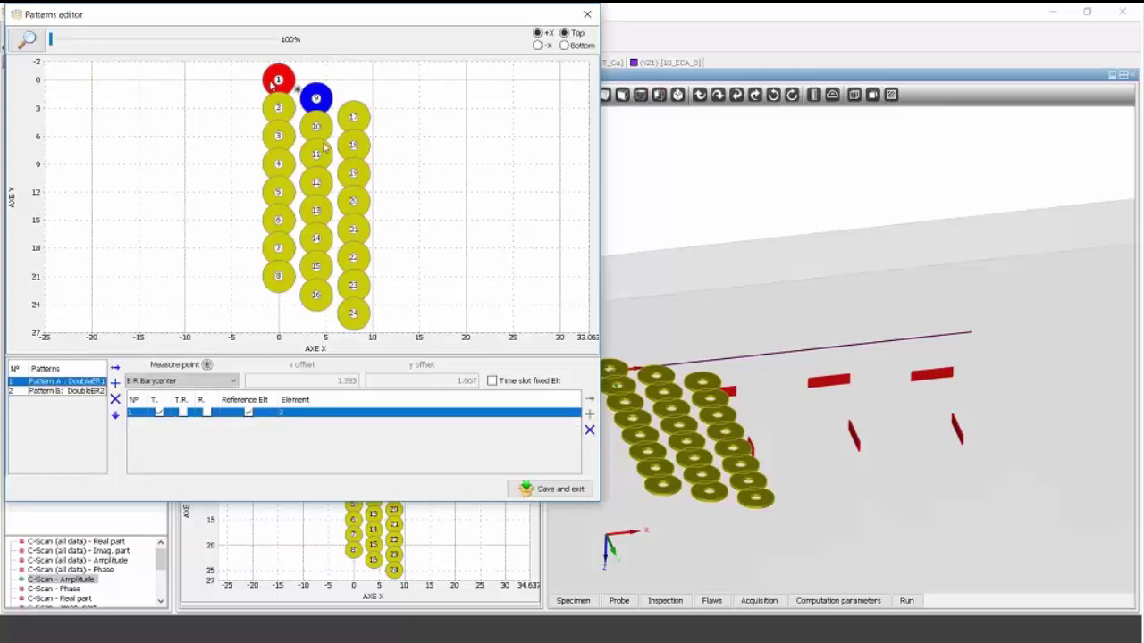
Try redefining pattern DoubleER1 with elements 9, 1 and 2 and different transmission and reception roles, and leave the patterns editor.
left_click(271, 85)
left_click(271, 85)
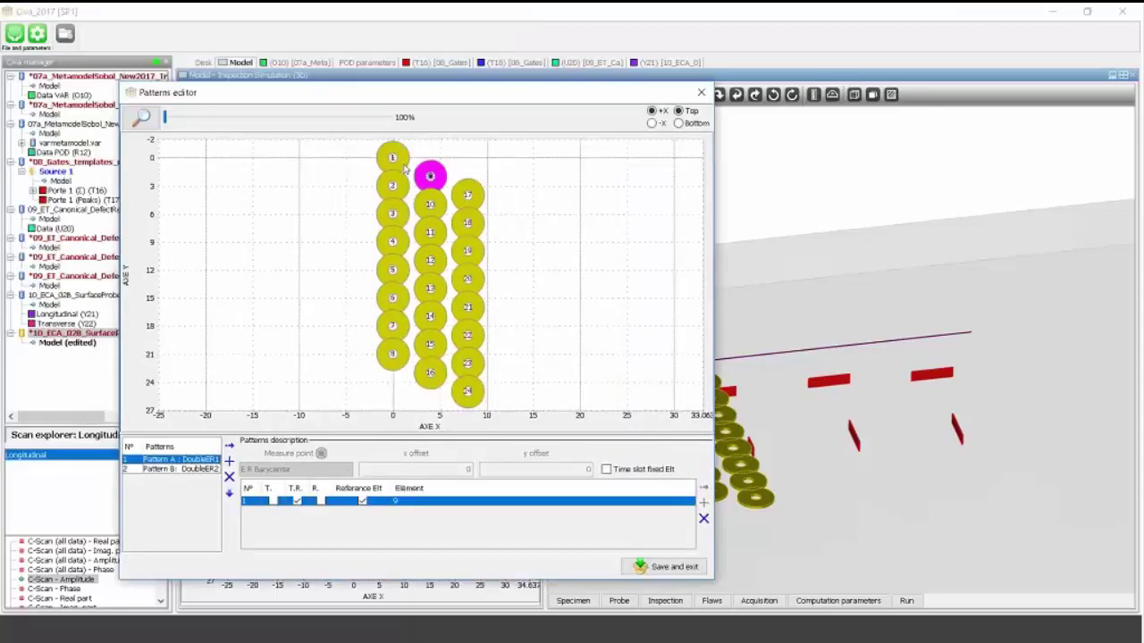
left_click(399, 169)
left_click(394, 183)
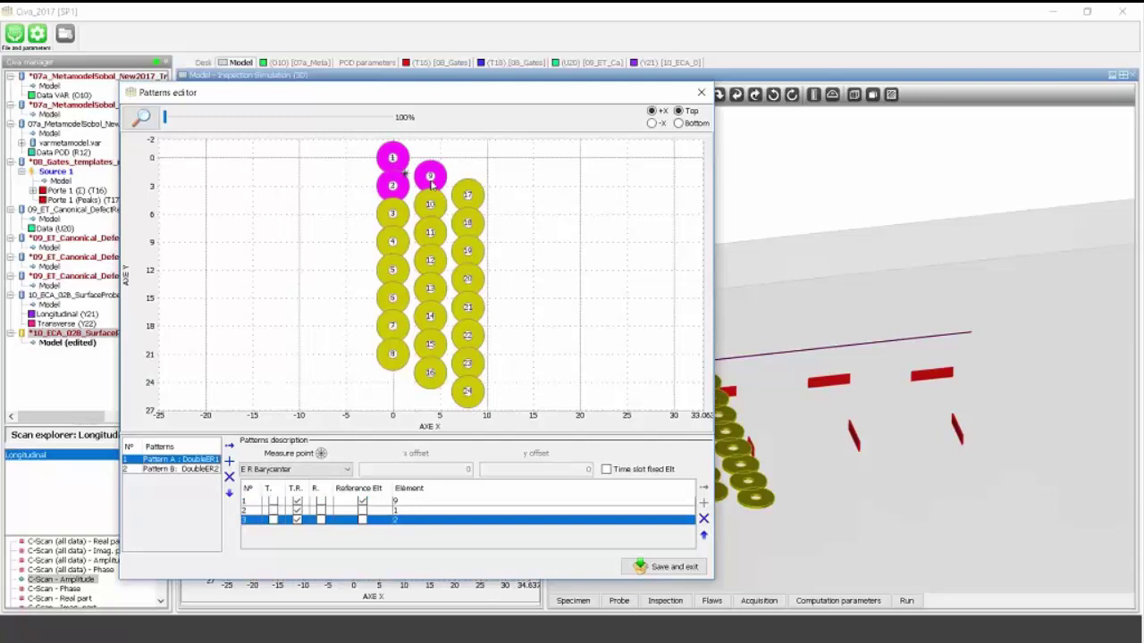
left_click(431, 185)
left_click(273, 510)
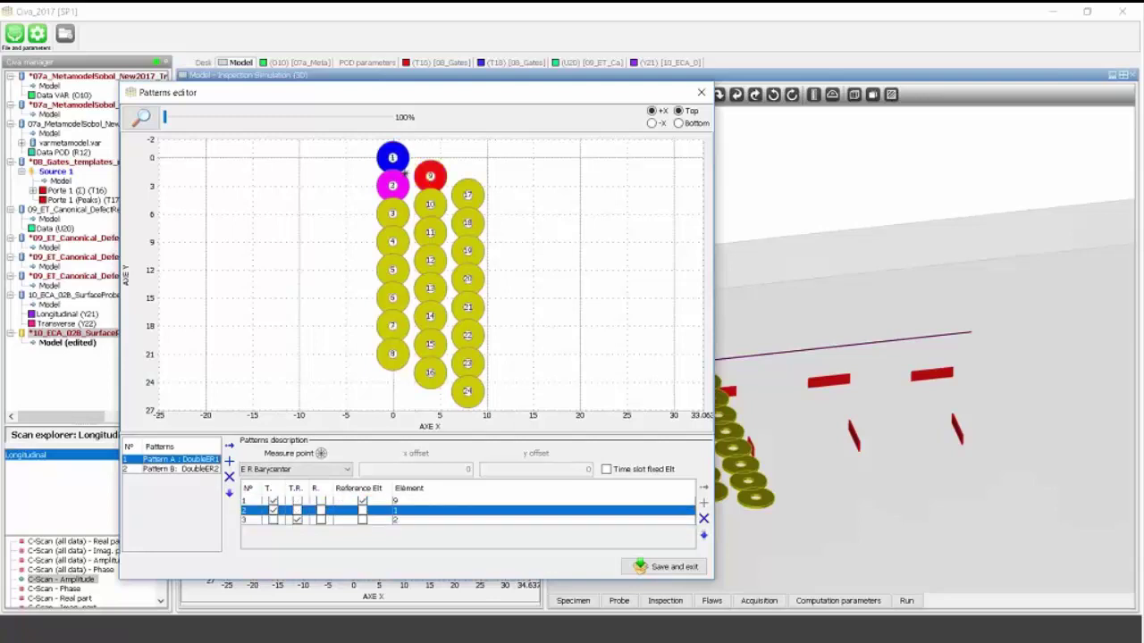
left_click(702, 92)
left_click(304, 380)
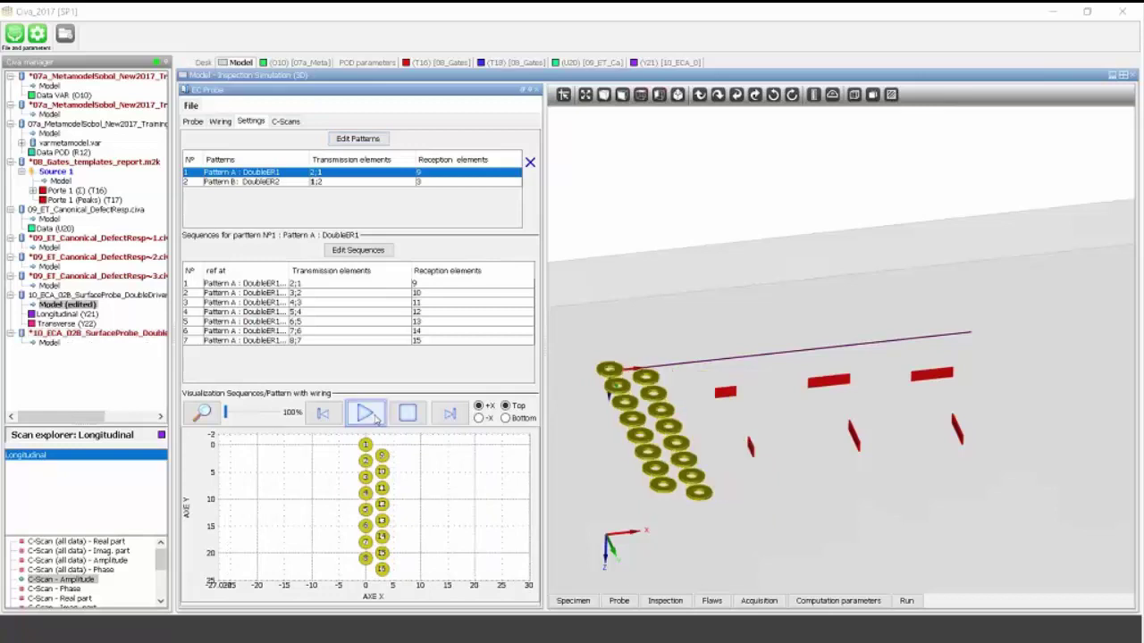
In the original double-driver model, play the DoubleER1 sequences and compare them with the DoubleER2 sequences.
left_click(371, 417)
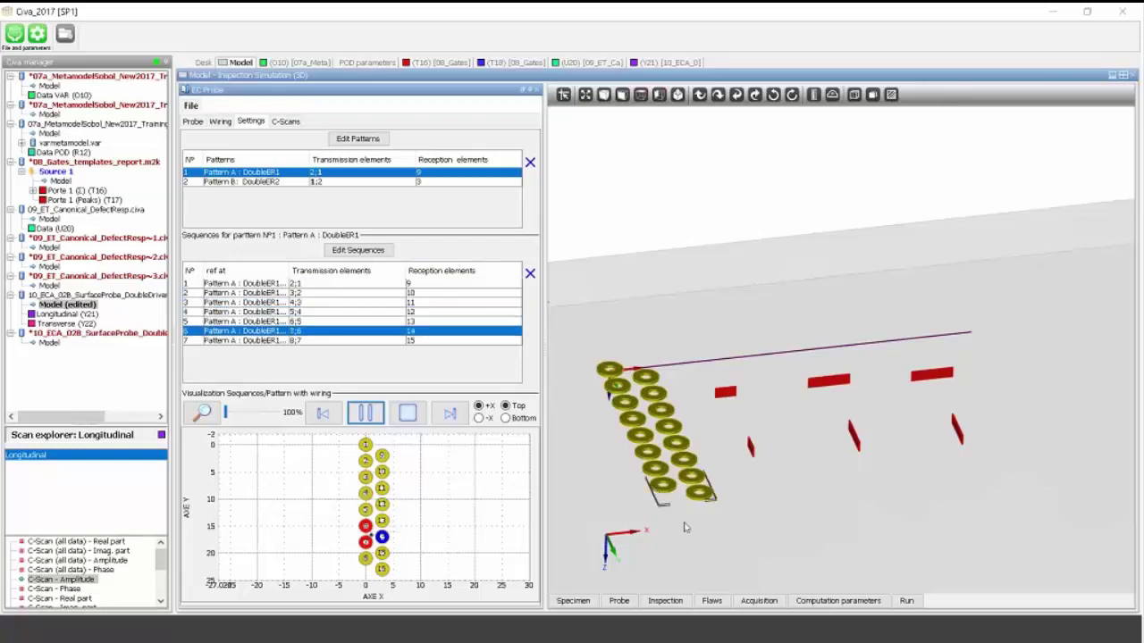
left_click(412, 428)
scroll(767, 472, "down", 3)
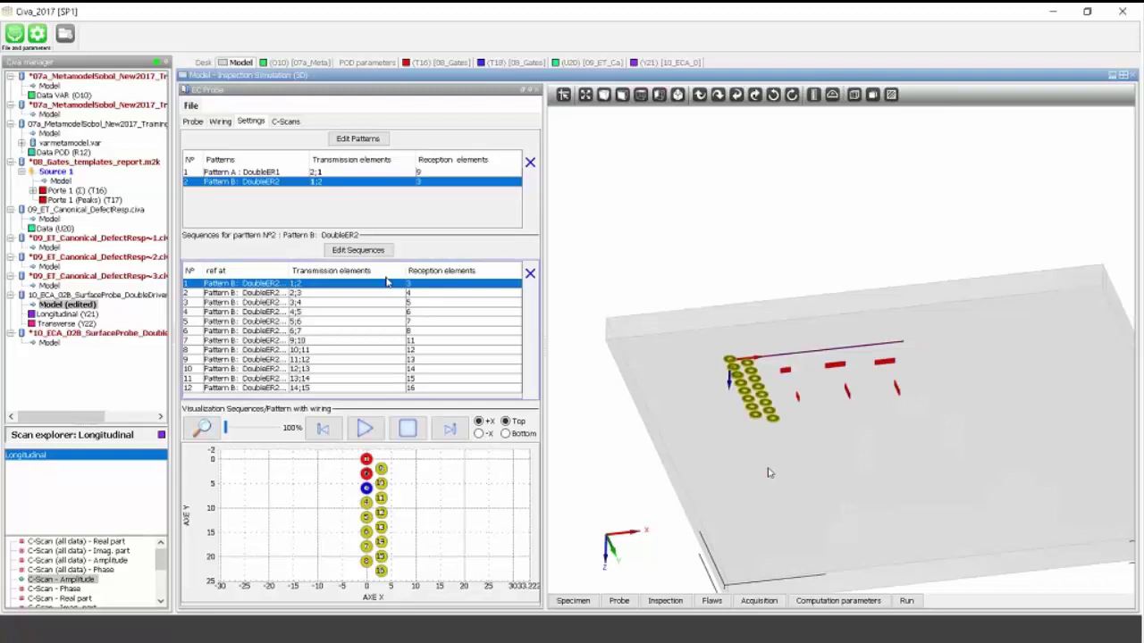
left_click(239, 173)
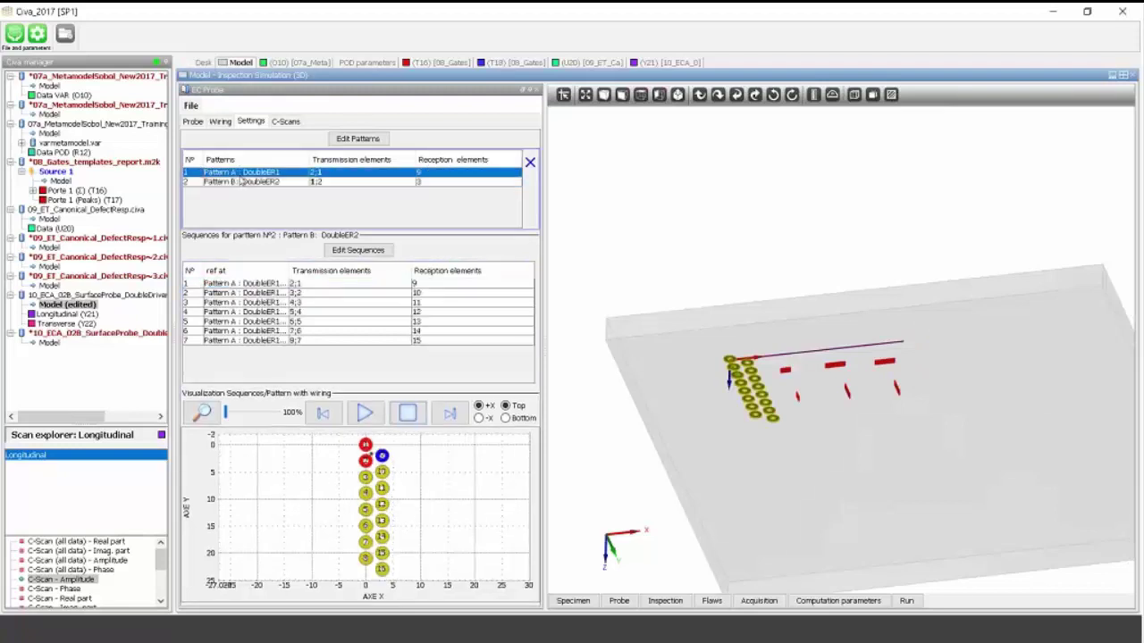
left_click(232, 183)
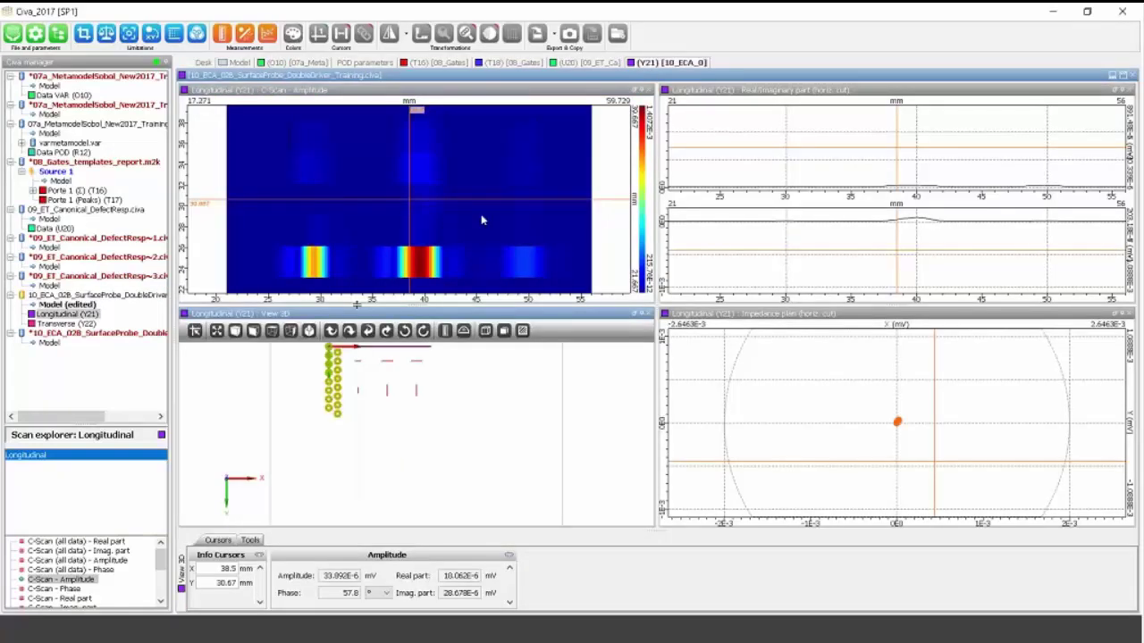
Flip the Longitudinal amplitude C-scan vertically and inspect its overlay on the probe and flaws in 3D.
left_click(404, 34)
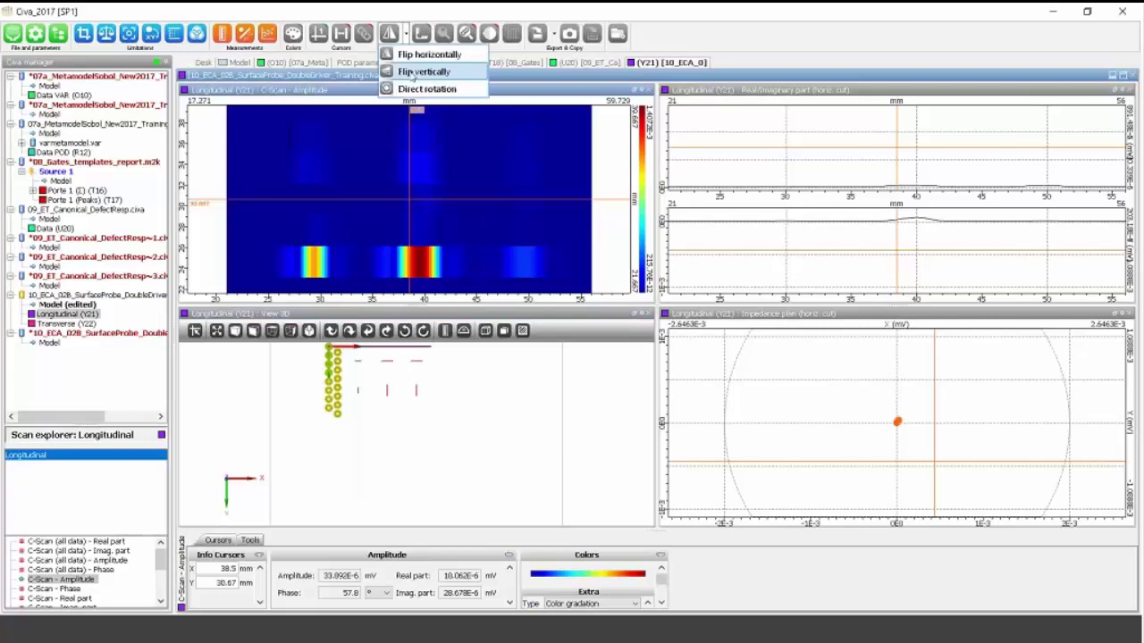
left_click(424, 72)
middle_click_drag(378, 410, 414, 488)
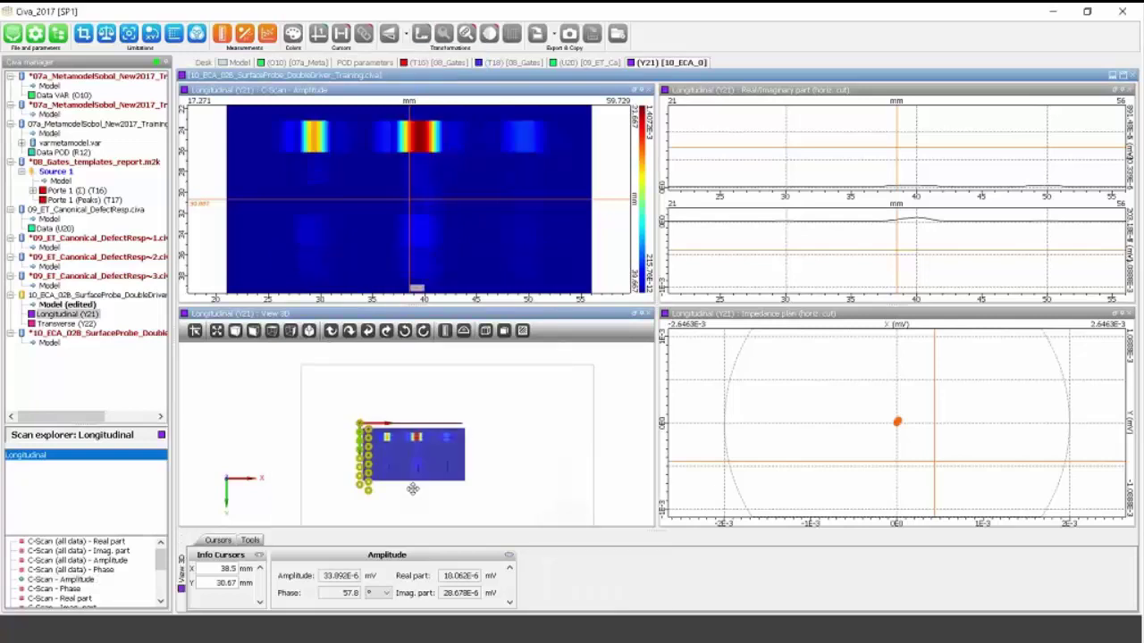
scroll(410, 492, "up", 5)
scroll(397, 503, "up", 2)
left_click_drag(396, 434, 404, 385)
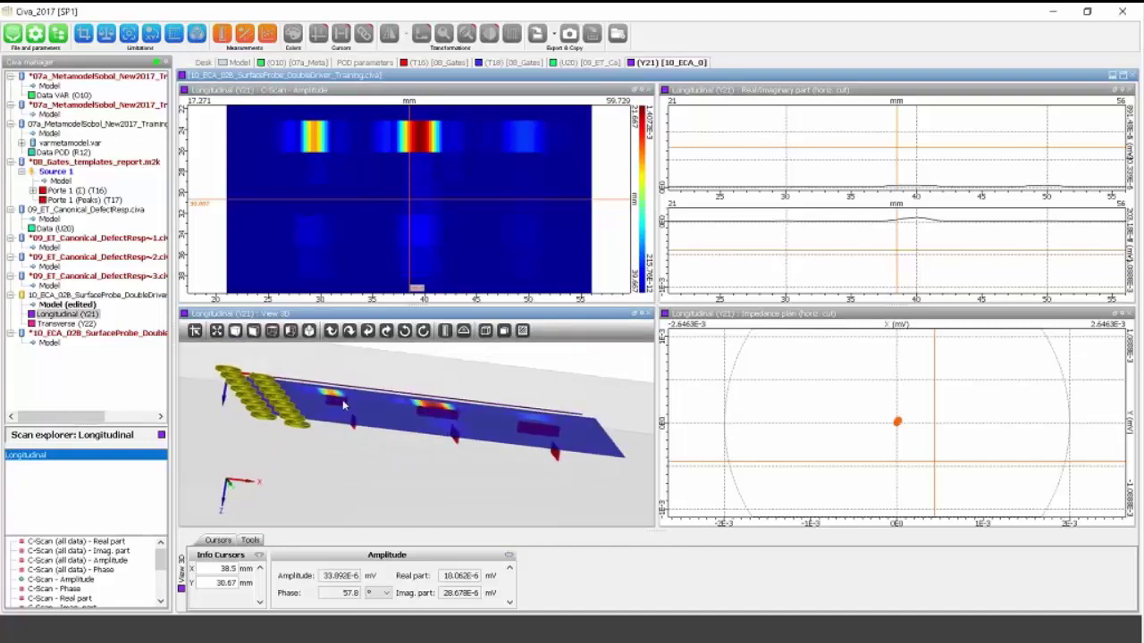
left_click(554, 430)
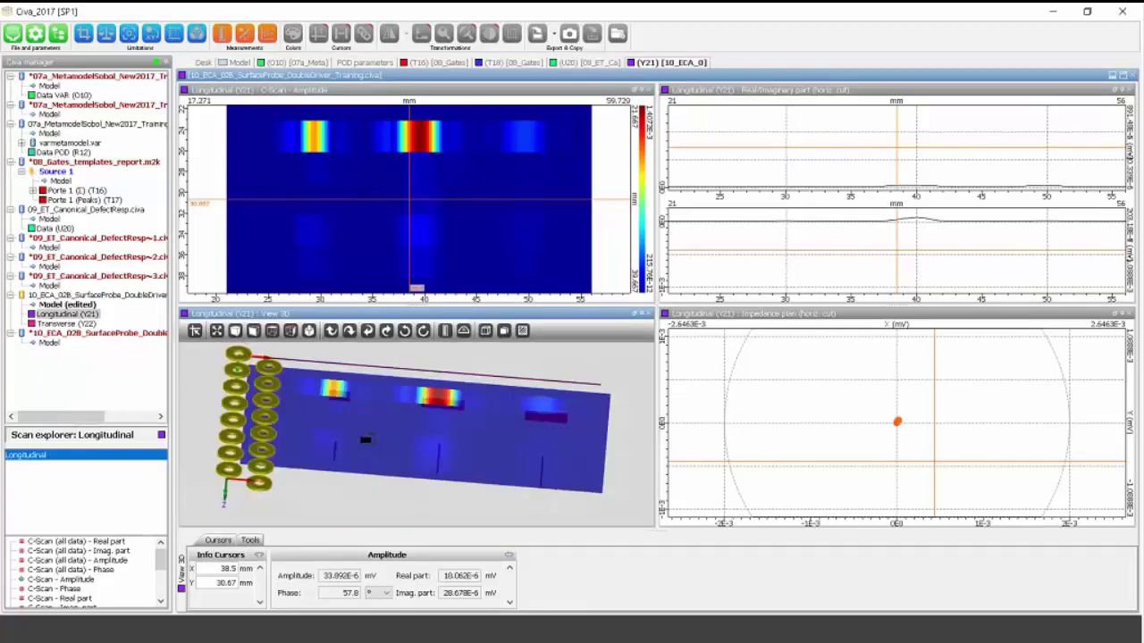
left_click_drag(365, 439, 456, 460)
Place the Longitudinal C-scan cursors on the first flaw's indication, at about X 29.6 mm and Y 24.8 mm.
left_click_drag(402, 202, 413, 139)
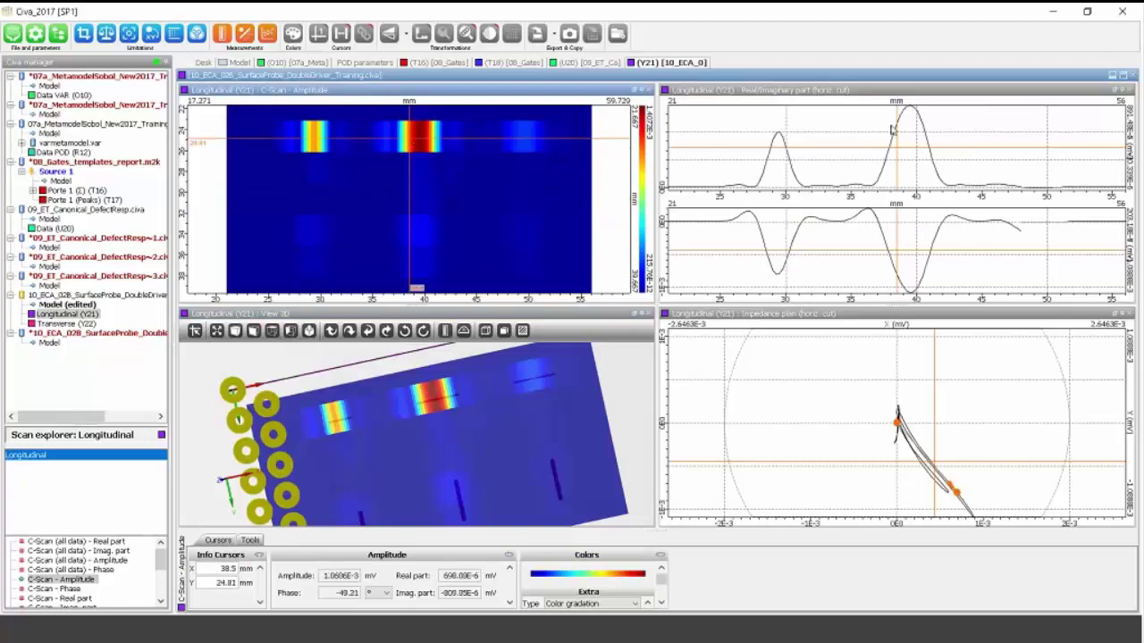
left_click_drag(420, 403, 402, 386)
mouse_move(901, 116)
left_mouse_down()
mouse_move(908, 107)
mouse_move(781, 133)
mouse_move(911, 108)
mouse_move(781, 139)
left_mouse_up()
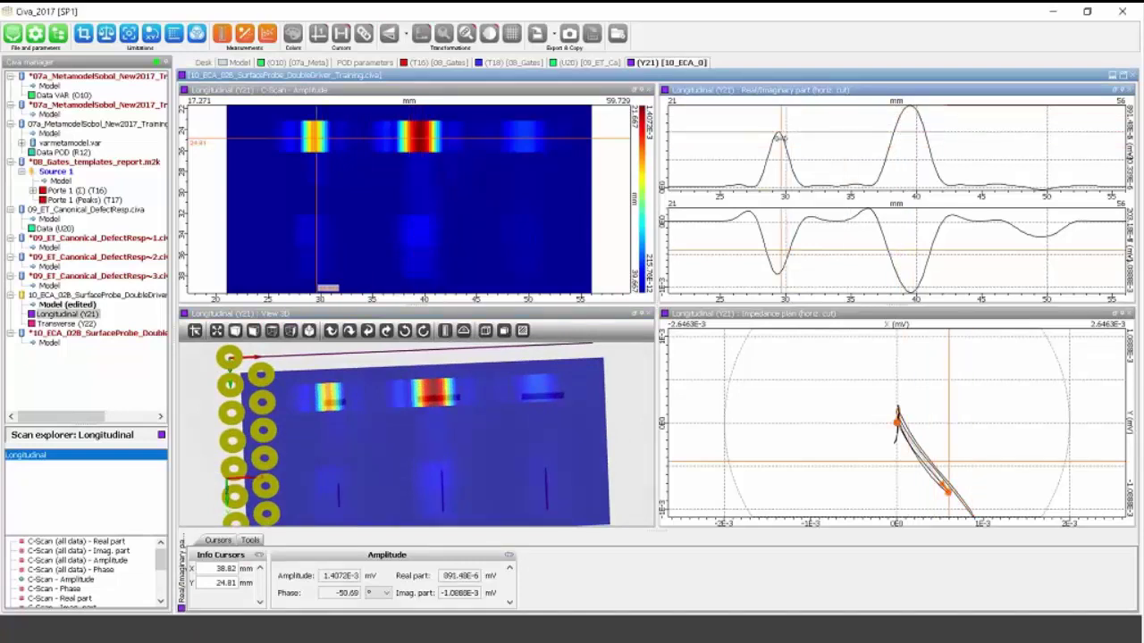
left_click_drag(434, 426, 434, 433)
Display the default page of the Transverse data and flip its amplitude C-scan vertically.
left_click(76, 324)
right_click(72, 324)
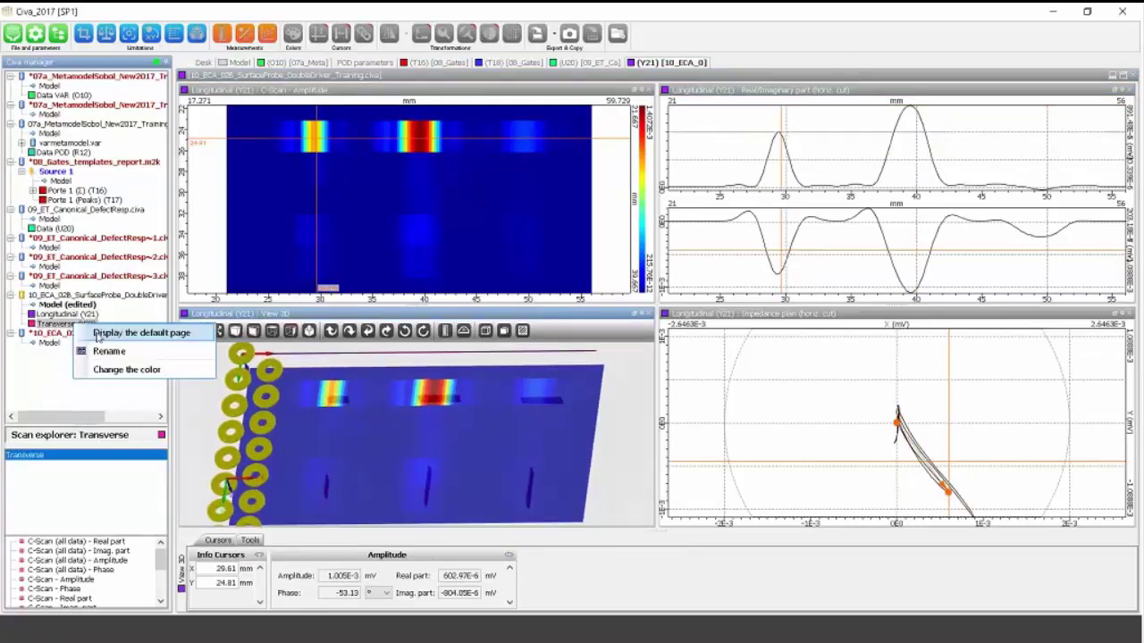
left_click(125, 332)
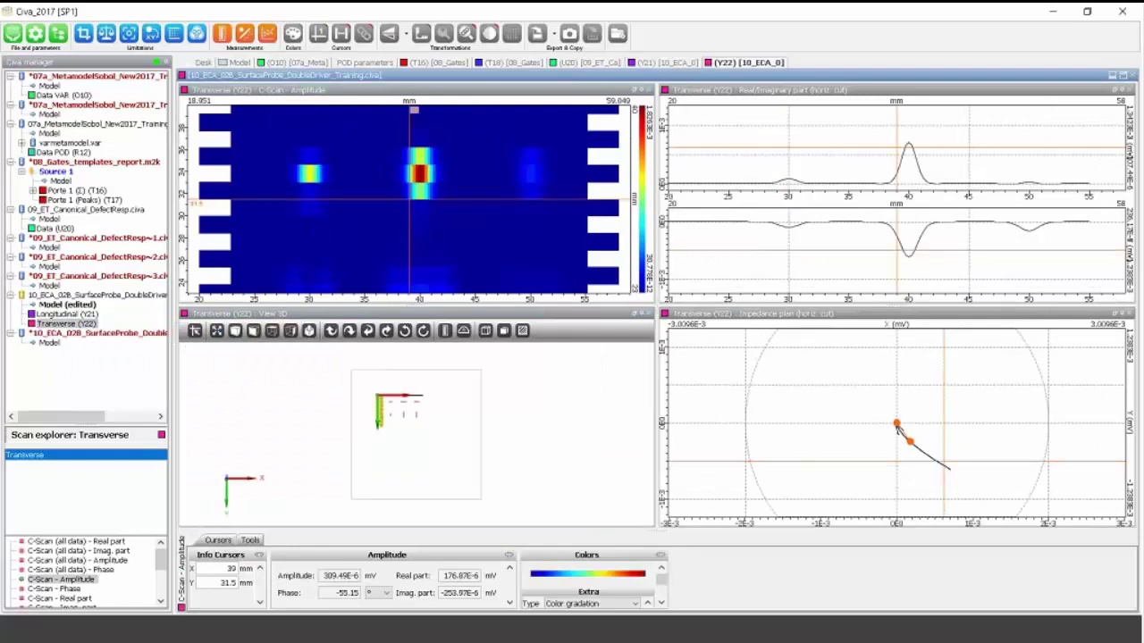
left_click(389, 33)
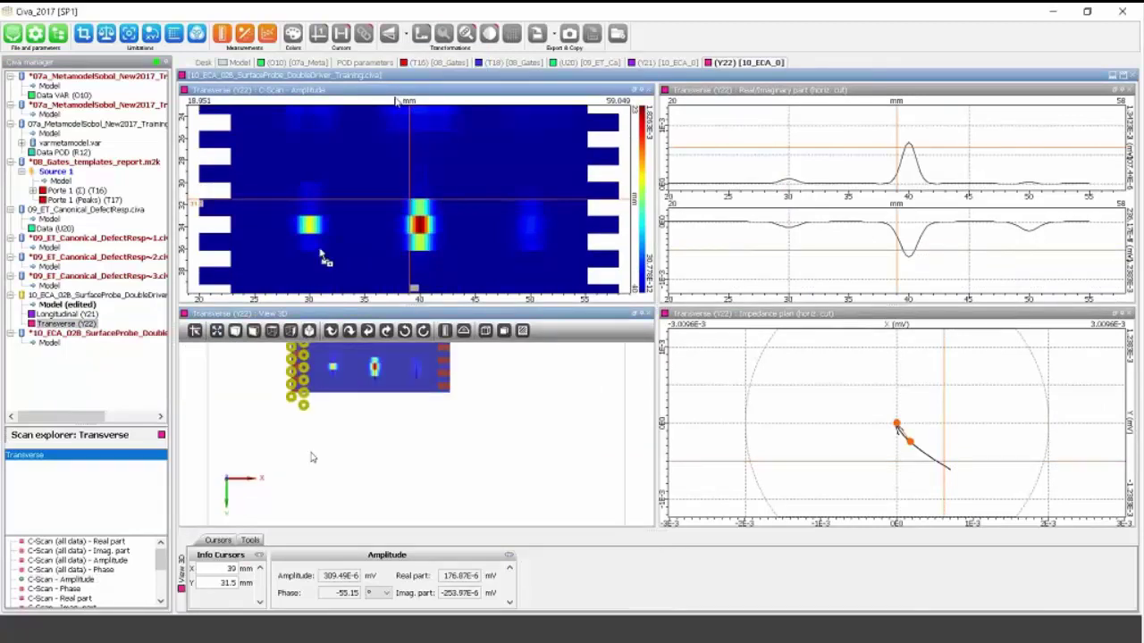
Inspect the Transverse C-scan over the flaws in 3D and move its horizontal cursor onto the strongest indication, about 33.4 mm.
scroll(385, 494, "up", 4)
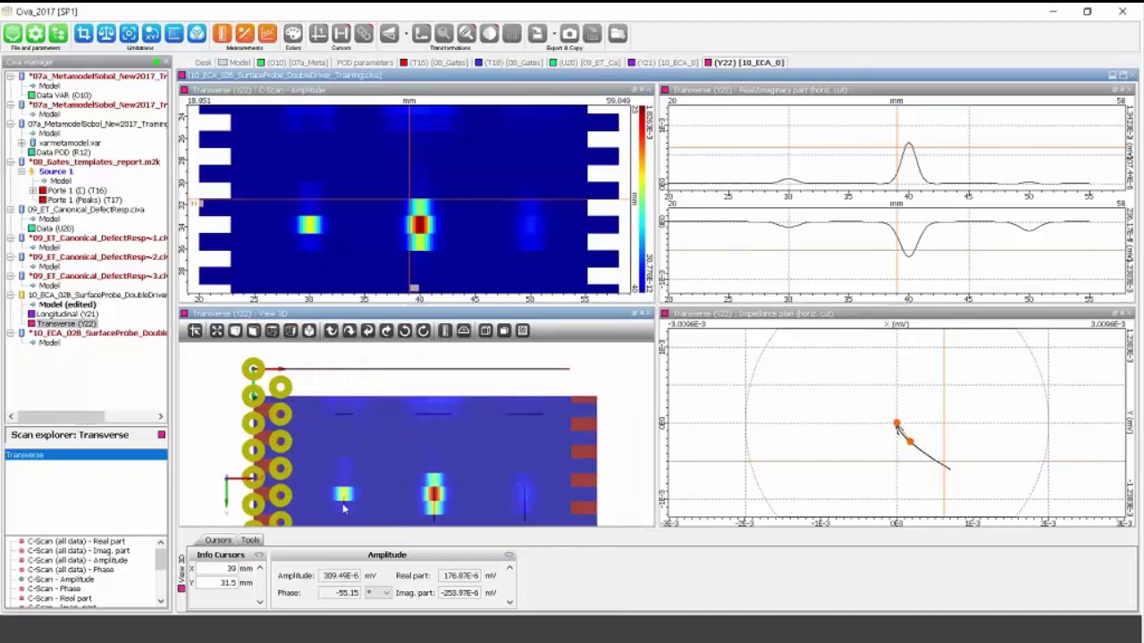
left_click_drag(277, 473, 313, 472)
middle_click_drag(314, 473, 289, 411)
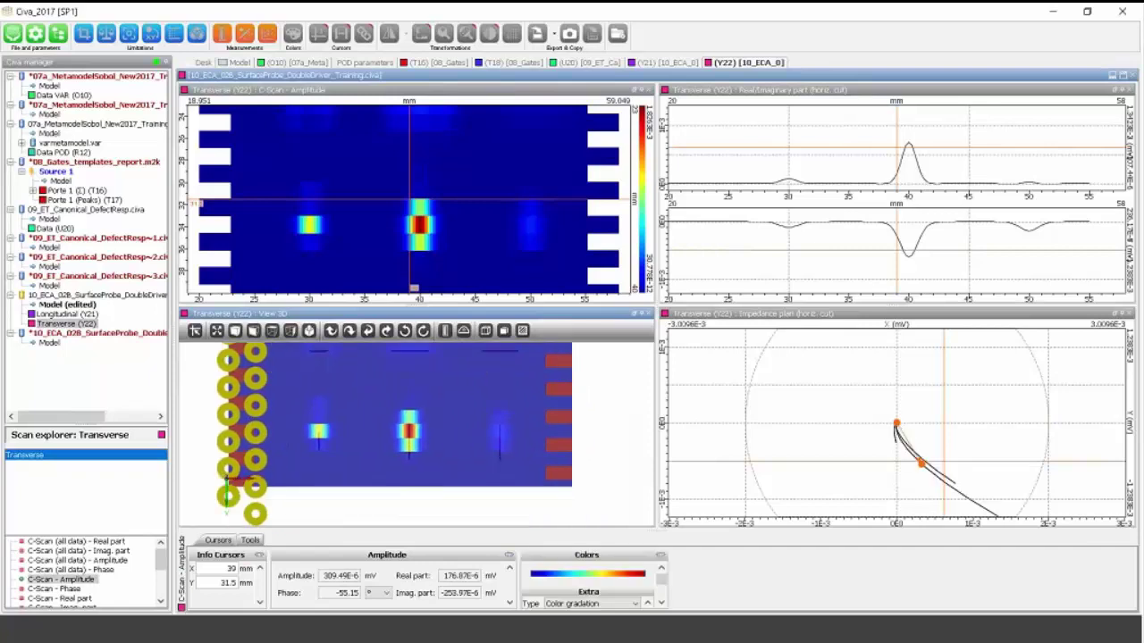
left_click_drag(428, 204, 427, 223)
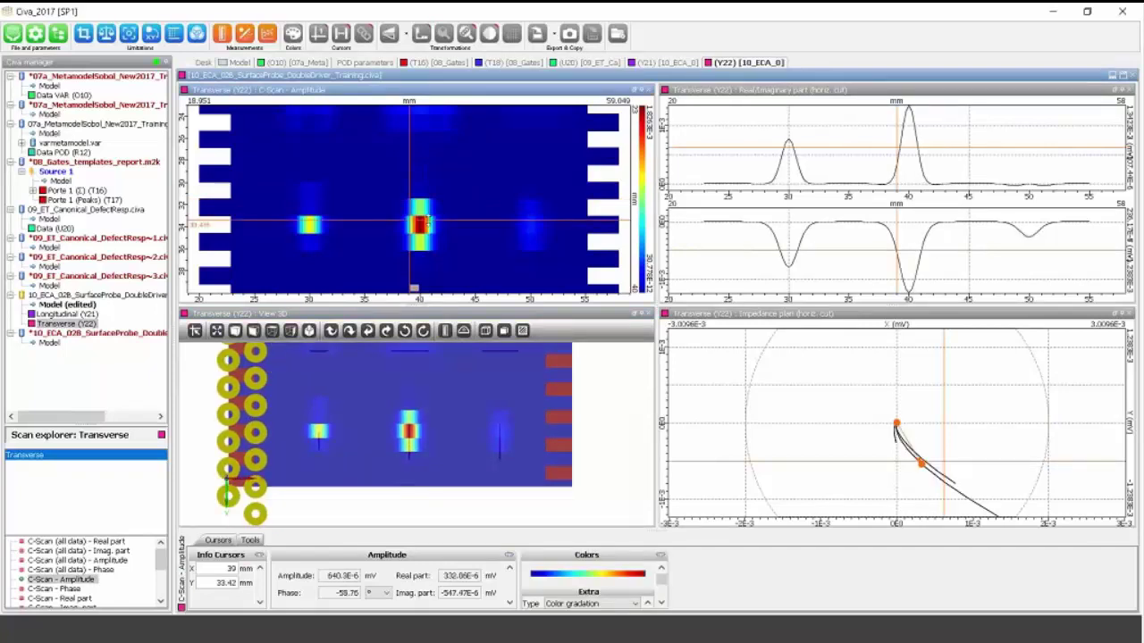
left_click_drag(421, 365, 444, 379)
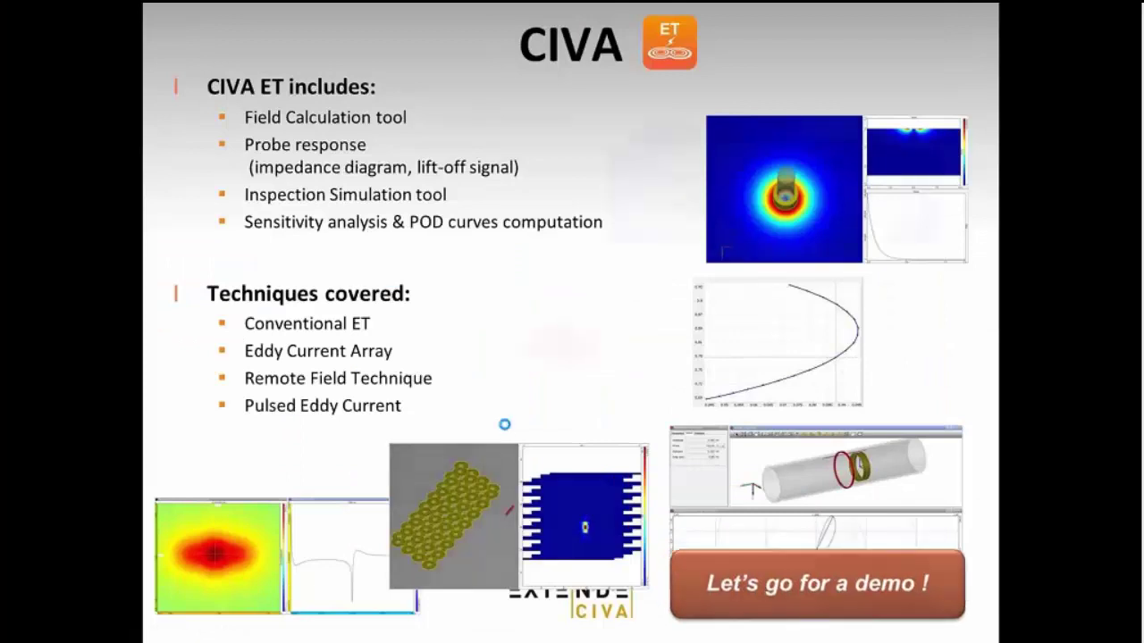
left_click(505, 424)
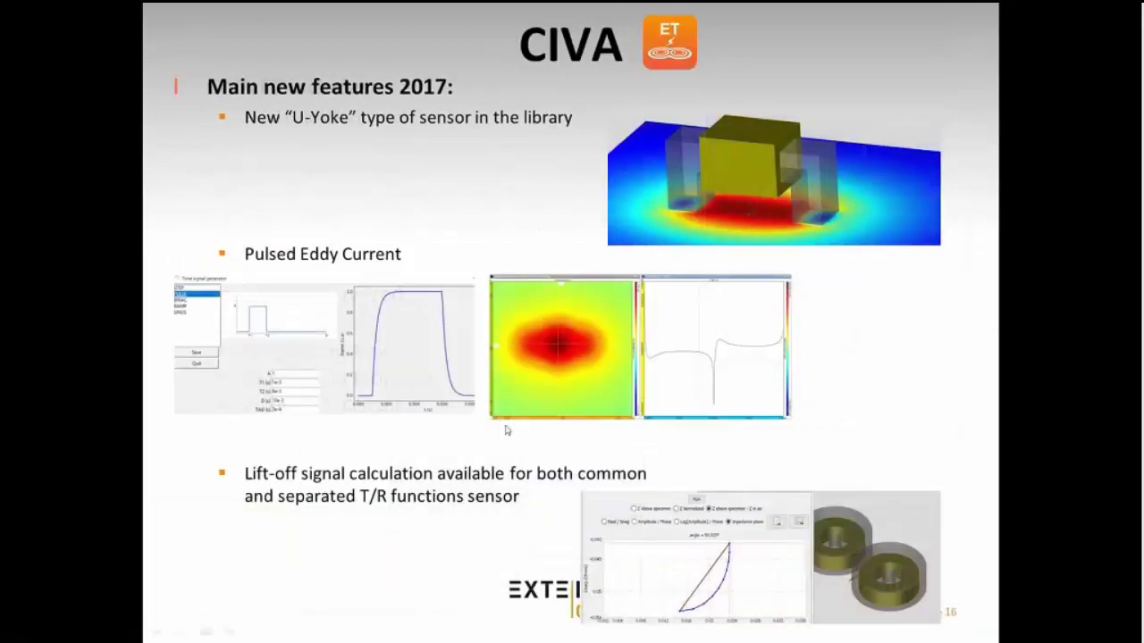